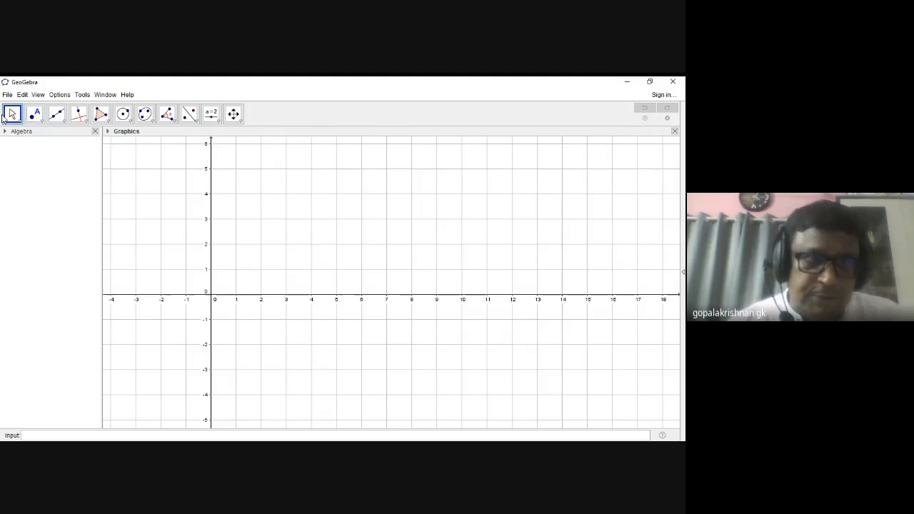
Step: Show the CAS view and close the Graphics view
{"action": "left_click", "coordinate": [38, 95]}
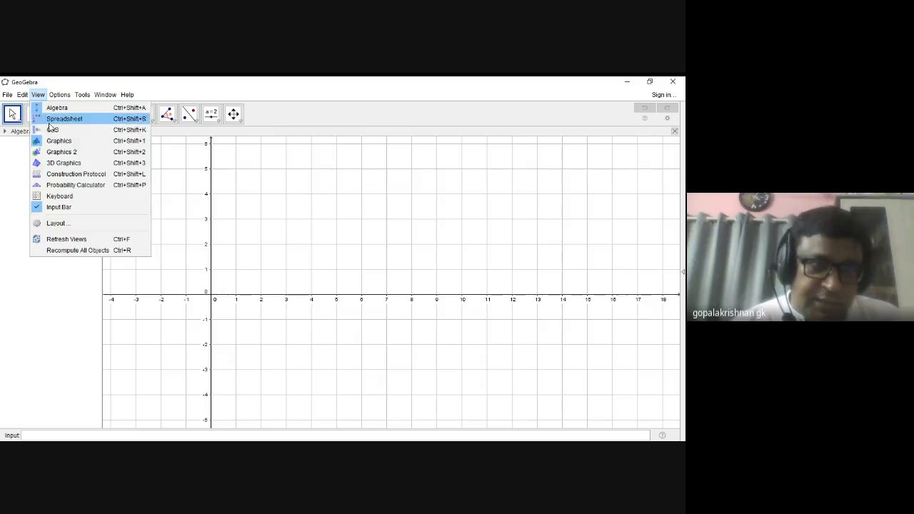
{"action": "left_click", "coordinate": [41, 94]}
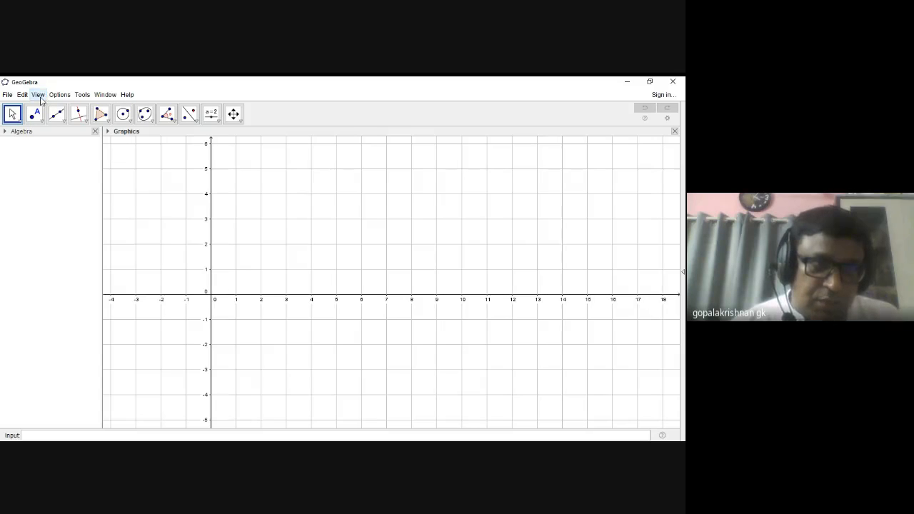
{"action": "left_click", "coordinate": [39, 95]}
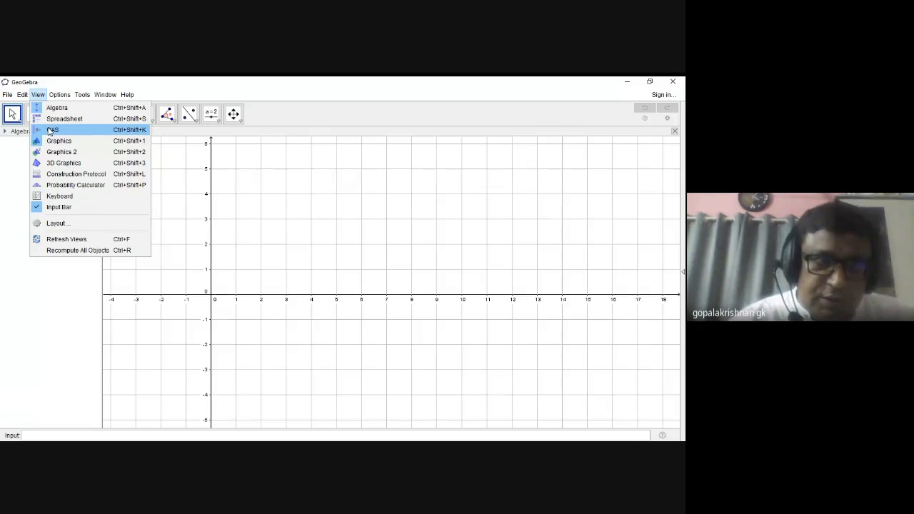
{"action": "left_click", "coordinate": [50, 131]}
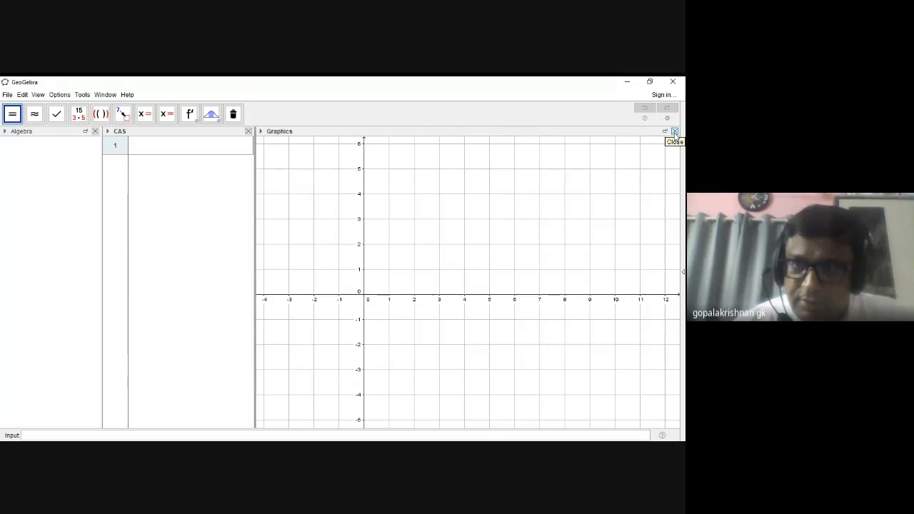
{"action": "left_click", "coordinate": [675, 131]}
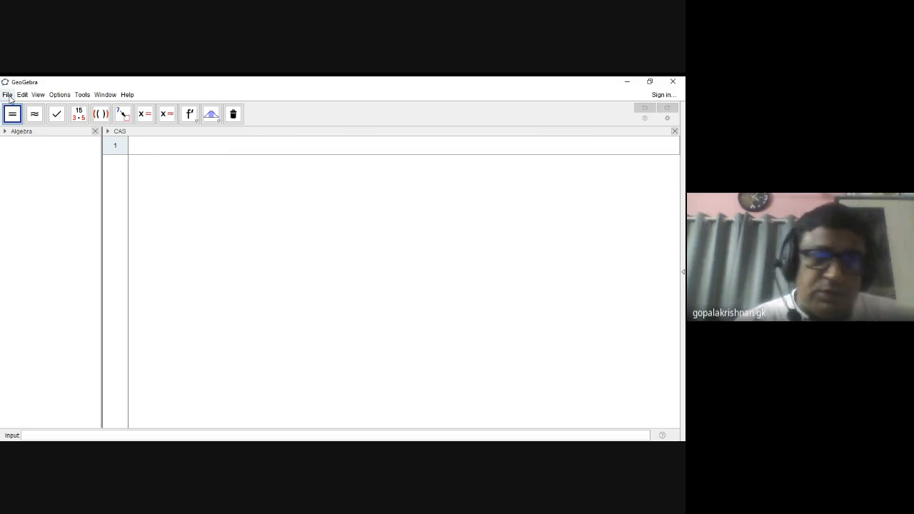
Step: Enter 1248 in the first CAS row and factor it
{"action": "left_click", "coordinate": [166, 145]}
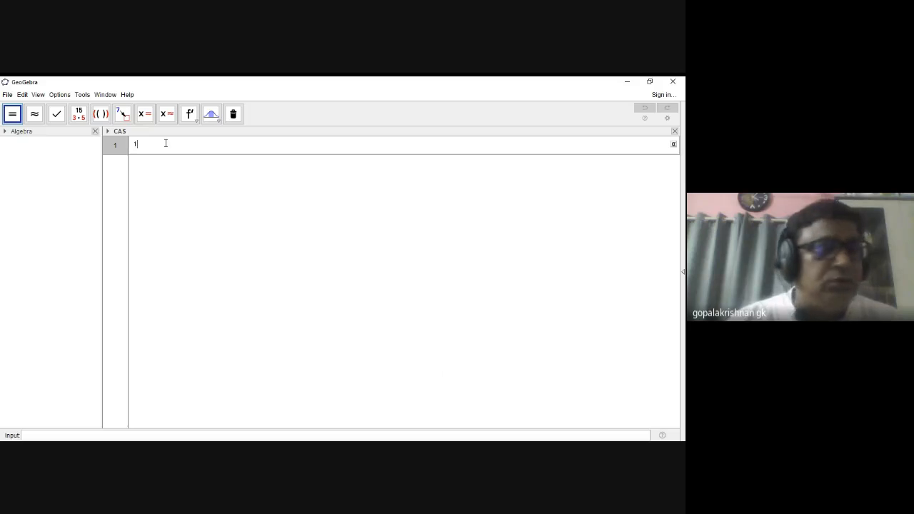
{"action": "type", "text": "1248"}
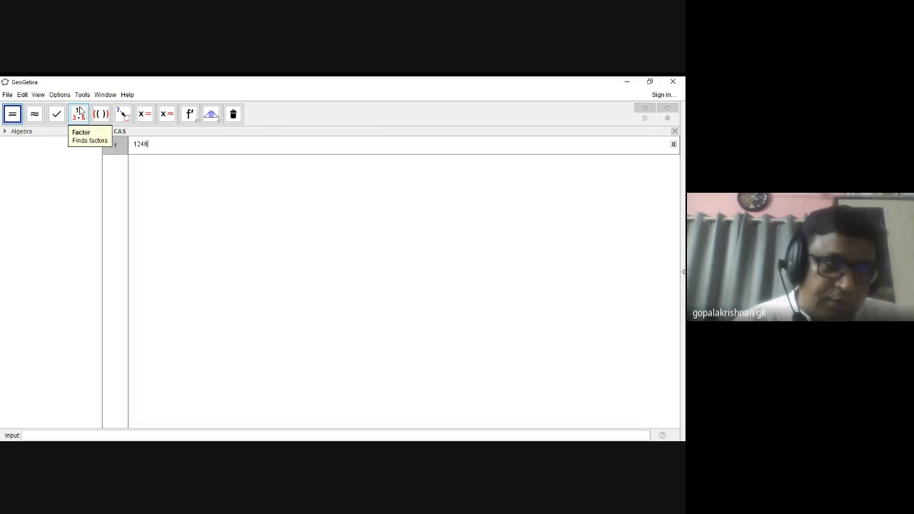
{"action": "left_click", "coordinate": [80, 113]}
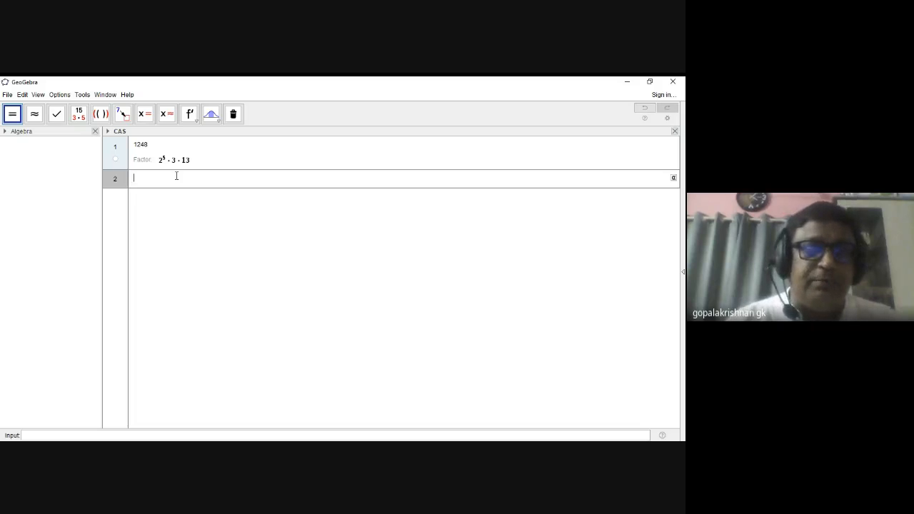
Step: Enter the cubic x^3-6x^2+11x-6 in CAS row 2 and factor it
{"action": "type", "text": "x^3"}
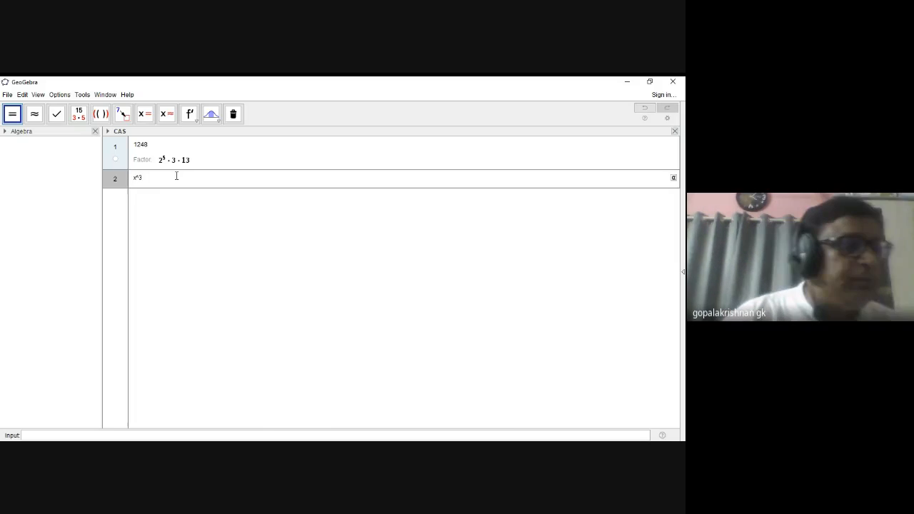
{"action": "type", "text": "-6x^2"}
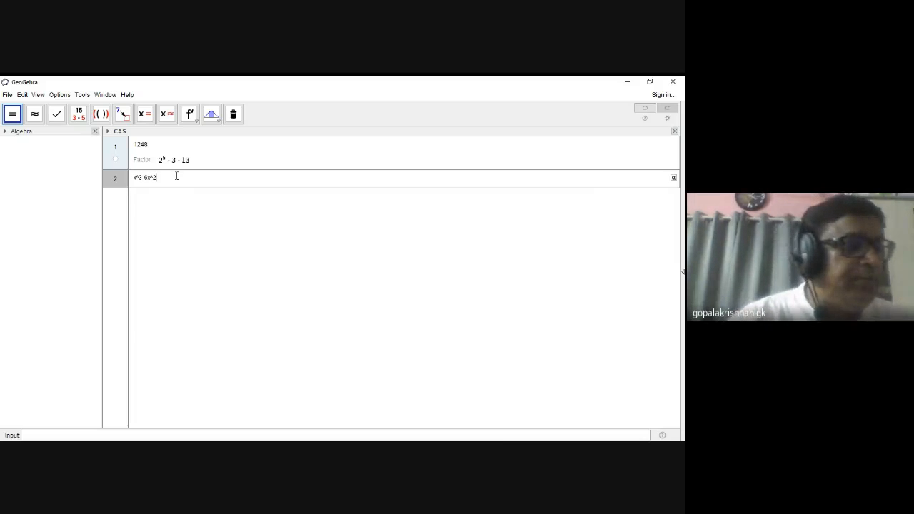
{"action": "type", "text": "-11x"}
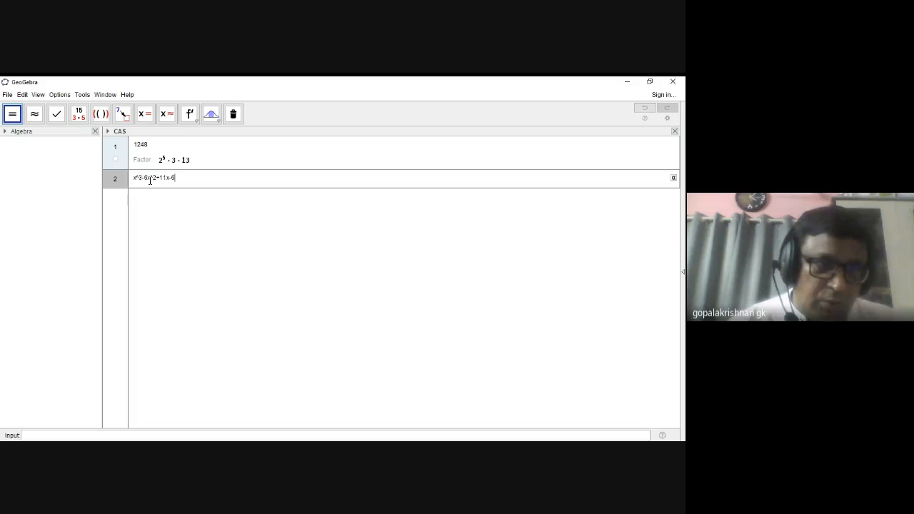
{"action": "left_click", "coordinate": [79, 114]}
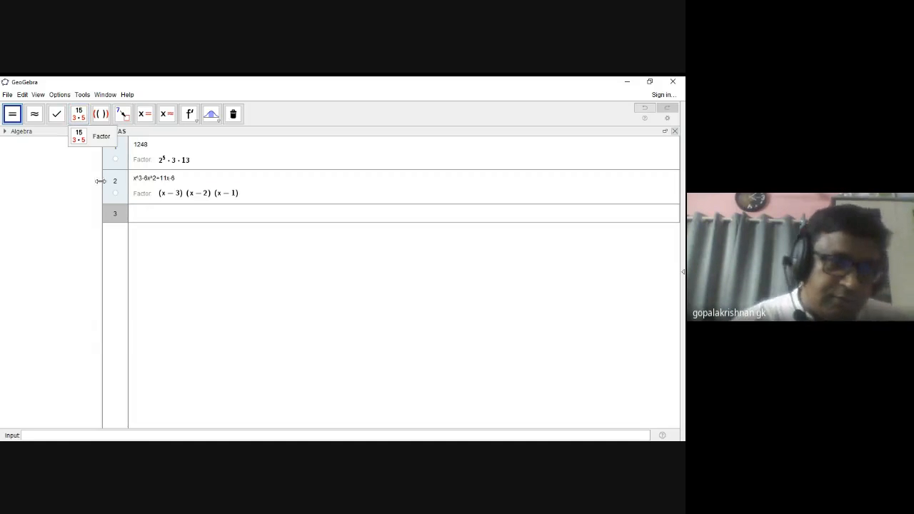
Step: Enter the quadratic 2x^2-7x+6 in CAS row 3 and factor it
{"action": "left_click", "coordinate": [156, 216]}
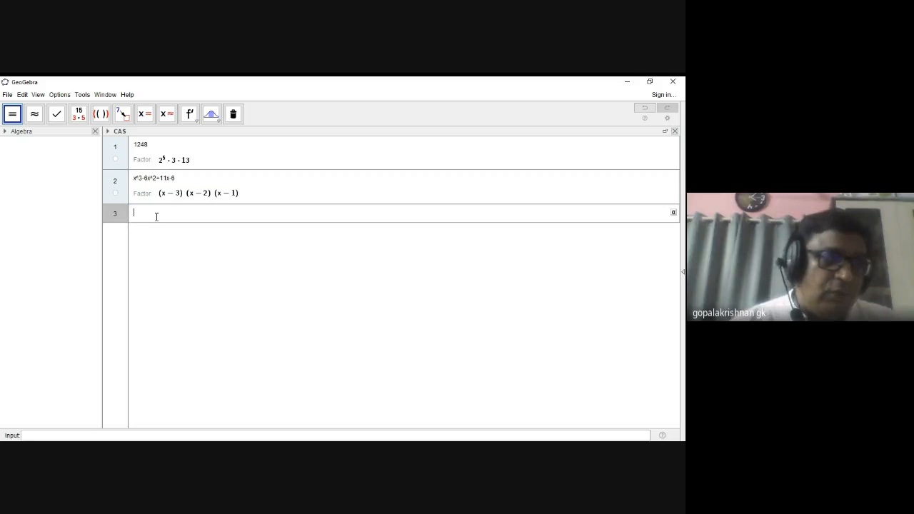
{"action": "type", "text": "2x^2"}
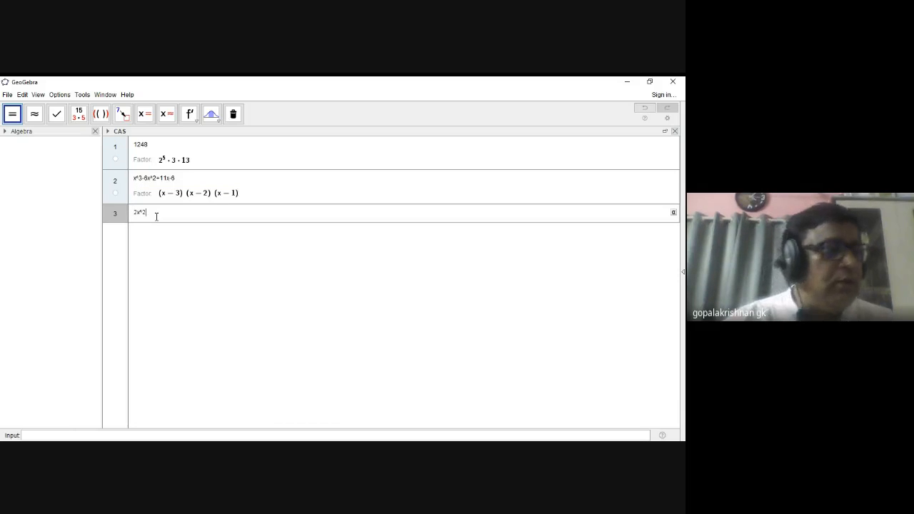
{"action": "type", "text": "-7x"}
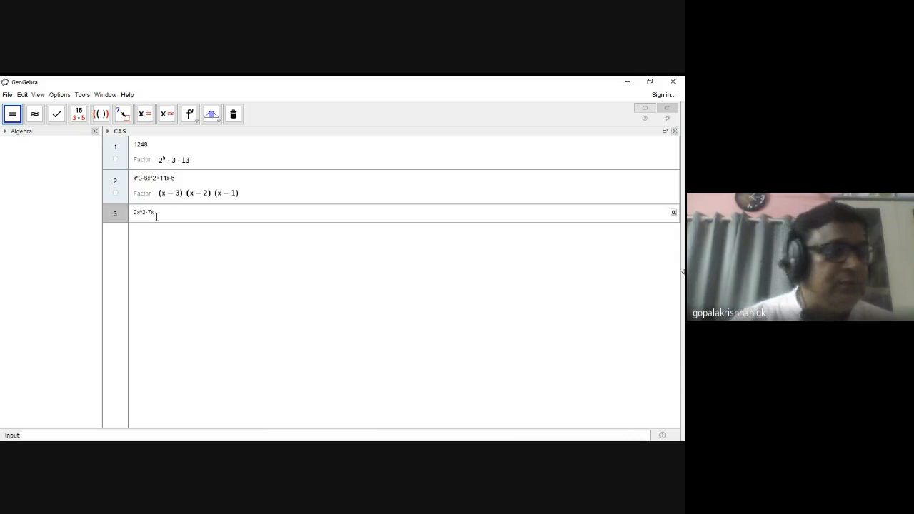
{"action": "type", "text": "+6"}
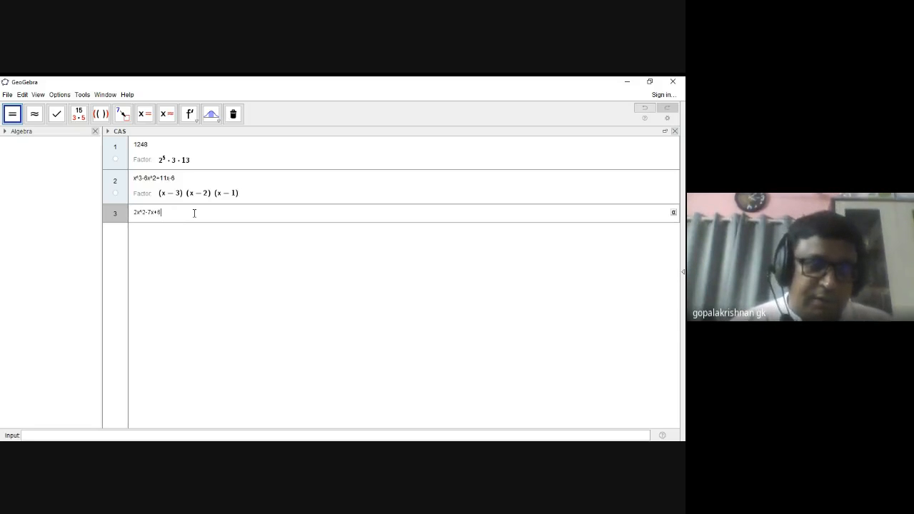
{"action": "left_click", "coordinate": [80, 115]}
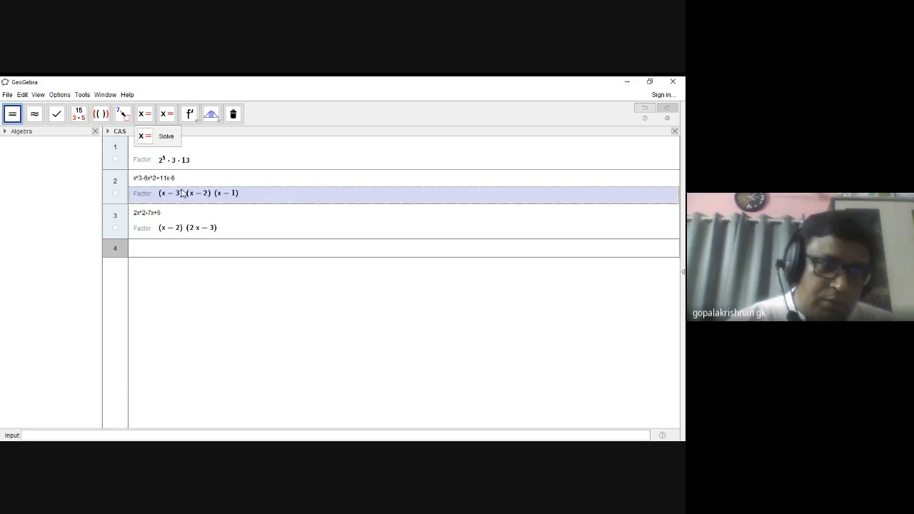
Step: Enter 2x^2-7x+6 in CAS row 4 and solve it for x exactly
{"action": "left_click", "coordinate": [184, 250]}
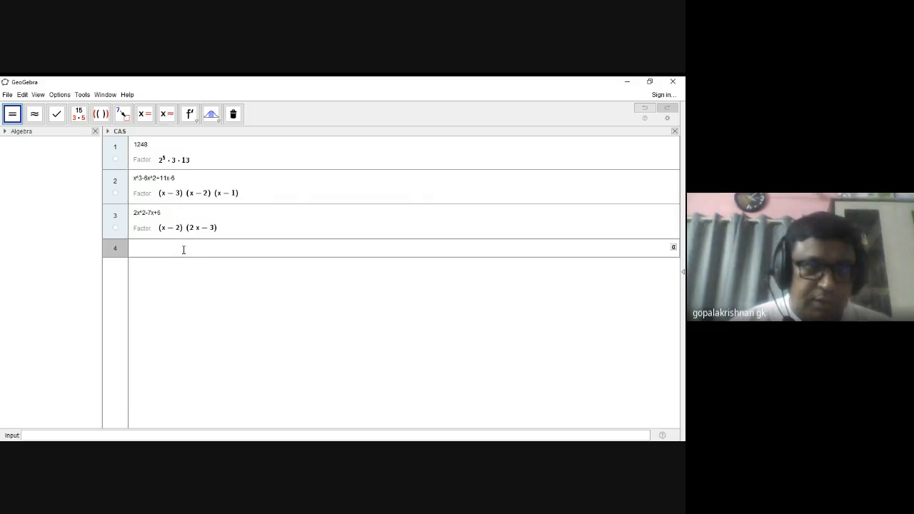
{"action": "type", "text": "2"}
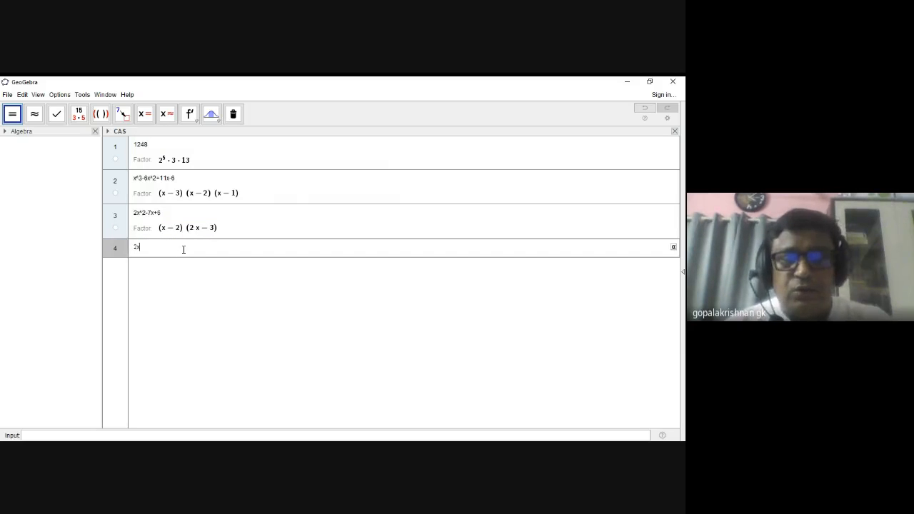
{"action": "type", "text": "x"}
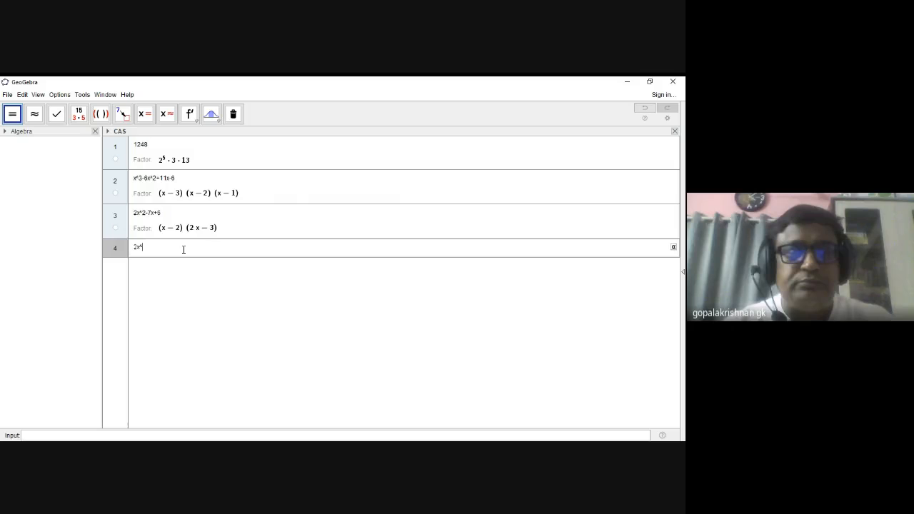
{"action": "type", "text": "^2-7"}
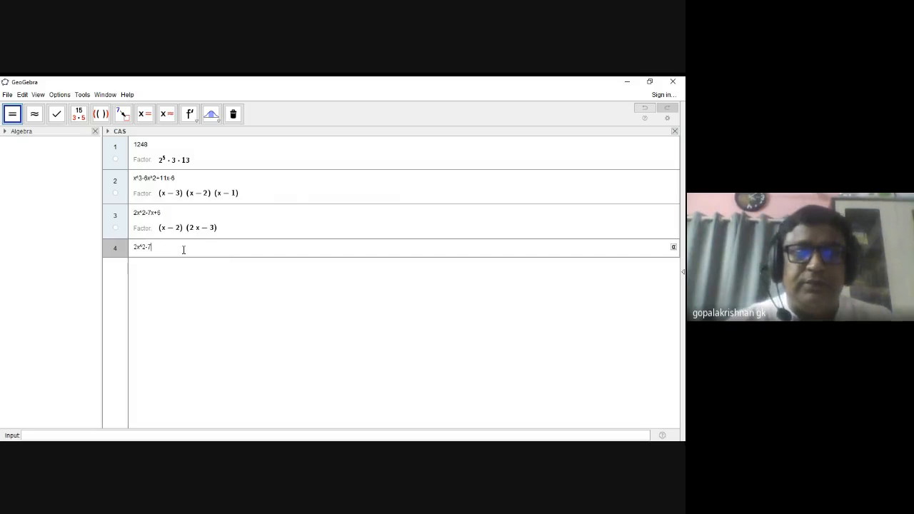
{"action": "type", "text": "x"}
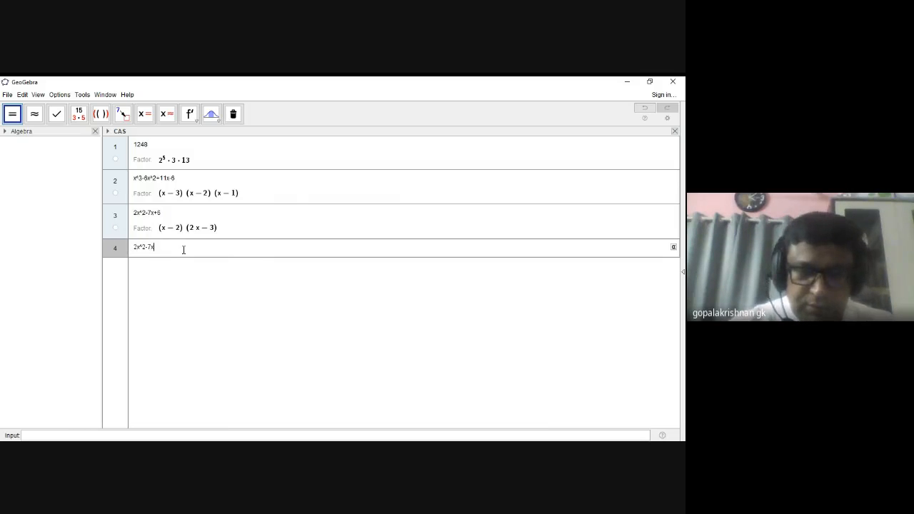
{"action": "type", "text": "+6"}
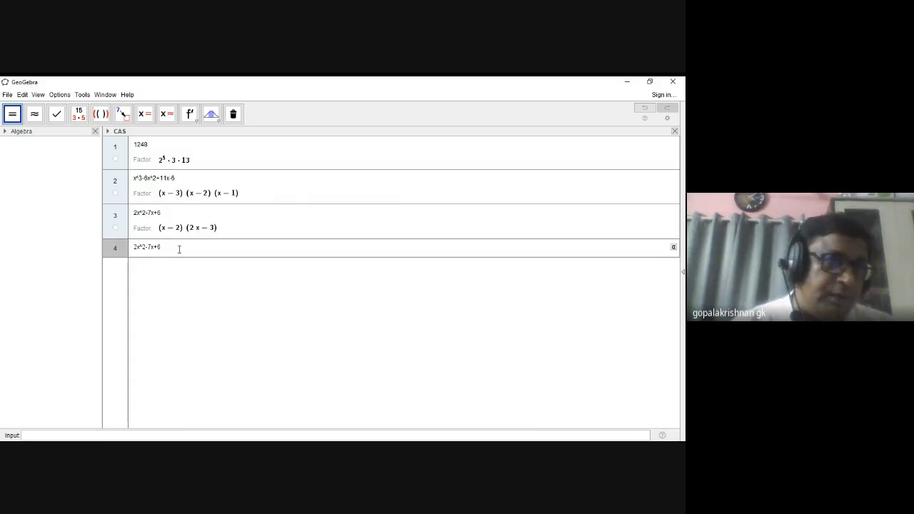
{"action": "left_click", "coordinate": [145, 114]}
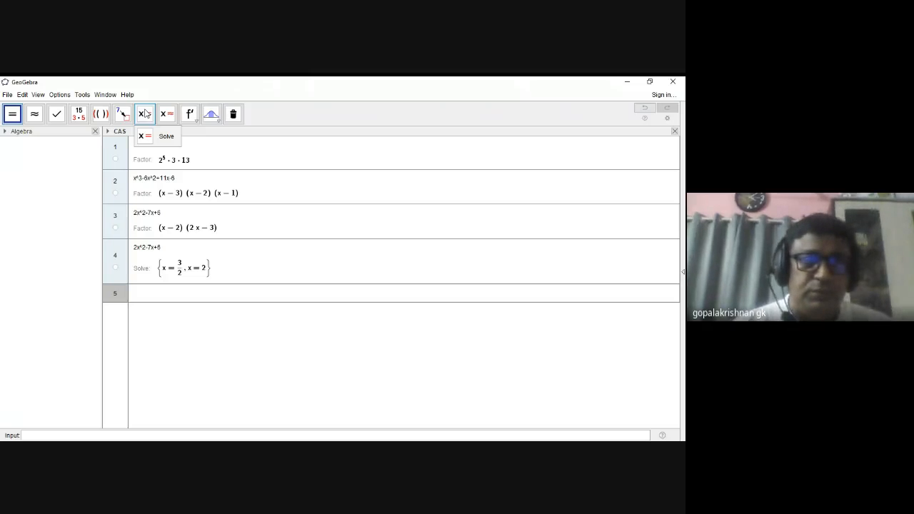
{"action": "left_click", "coordinate": [149, 194]}
{"action": "left_click", "coordinate": [159, 190]}
{"action": "left_click", "coordinate": [159, 190]}
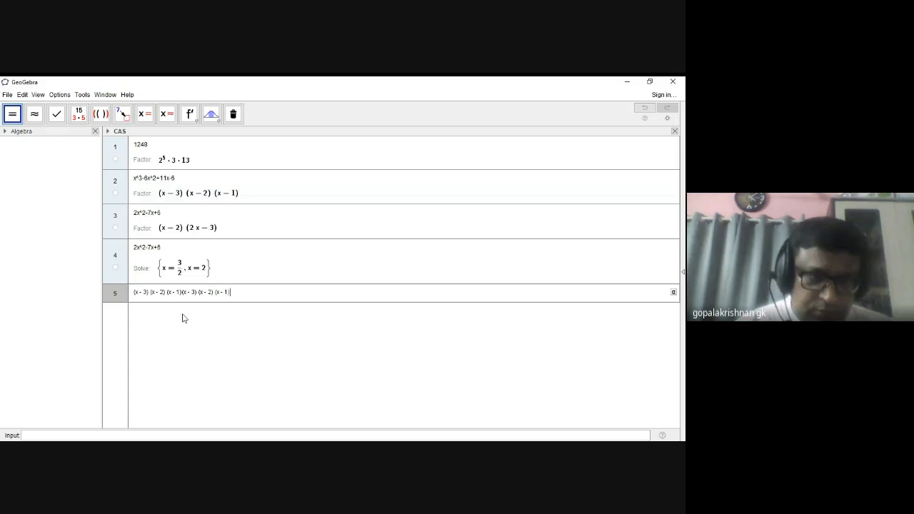
{"action": "key", "text": "BackSpace"}
{"action": "key", "text": "BackSpace"}
{"action": "key", "text": "BackSpace"}
{"action": "key", "text": "BackSpace"}
{"action": "key", "text": "BackSpace"}
{"action": "key", "text": "BackSpace"}
{"action": "key", "text": "BackSpace"}
{"action": "key", "text": "BackSpace"}
{"action": "key", "text": "BackSpace"}
{"action": "key", "text": "BackSpace"}
{"action": "key", "text": "BackSpace"}
{"action": "key", "text": "BackSpace"}
{"action": "key", "text": "BackSpace"}
{"action": "key", "text": "BackSpace"}
{"action": "key", "text": "BackSpace"}
{"action": "key", "text": "BackSpace"}
{"action": "key", "text": "BackSpace"}
{"action": "key", "text": "BackSpace"}
{"action": "key", "text": "BackSpace"}
{"action": "key", "text": "BackSpace"}
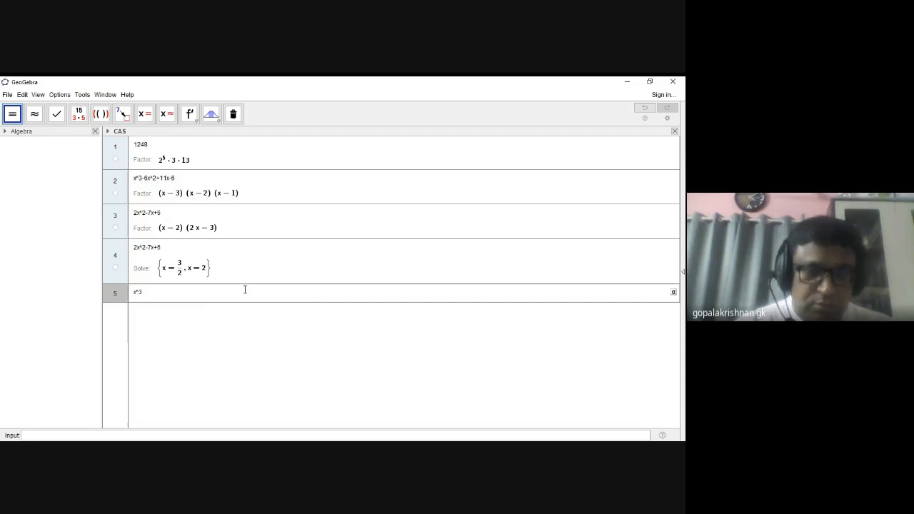
Step: Enter x^3-6x^2+11x-6 in CAS row 5 and solve it for x exactly
{"action": "type", "text": "6"}
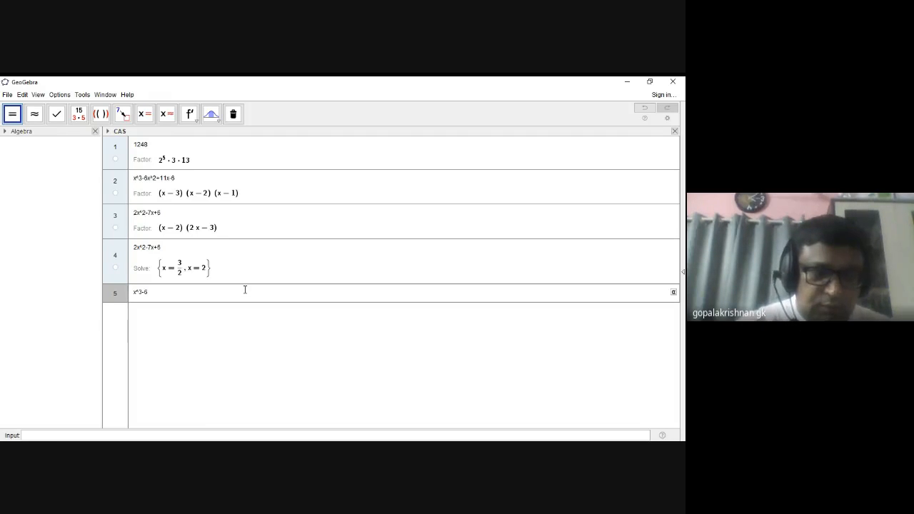
{"action": "type", "text": "x^2"}
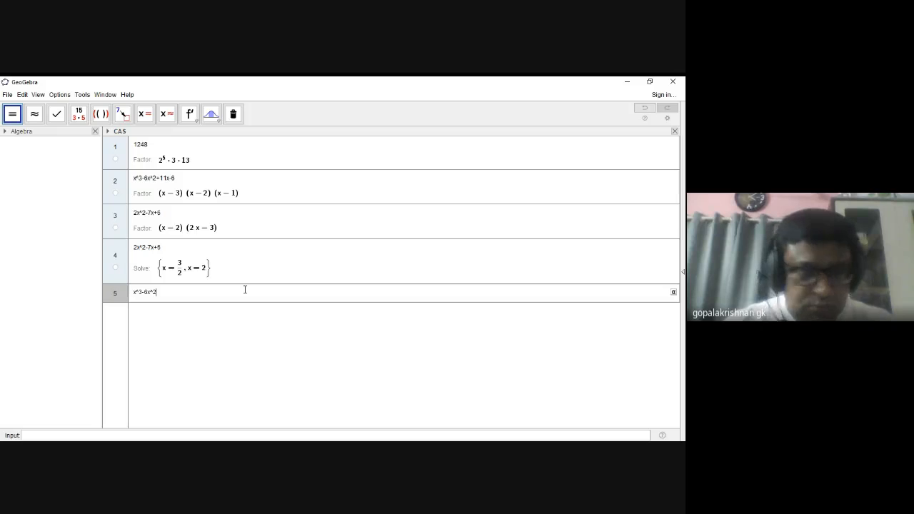
{"action": "type", "text": "+"}
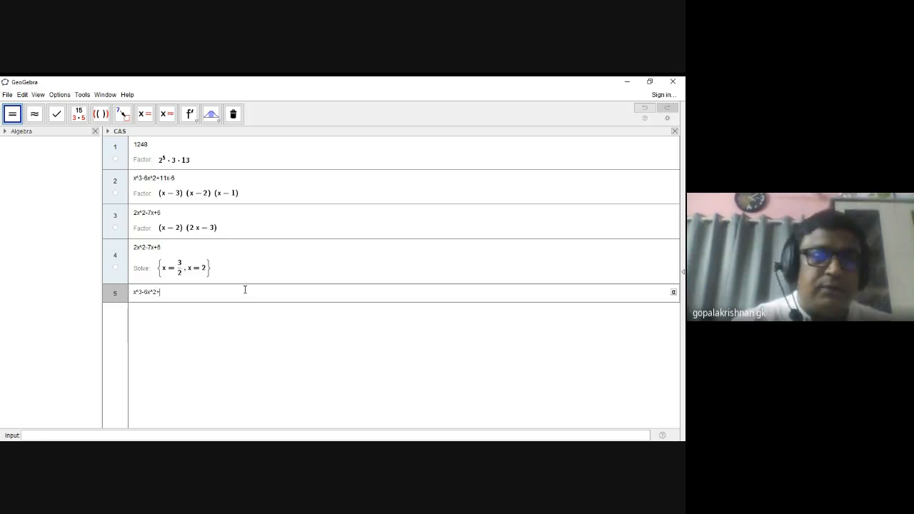
{"action": "type", "text": "11x"}
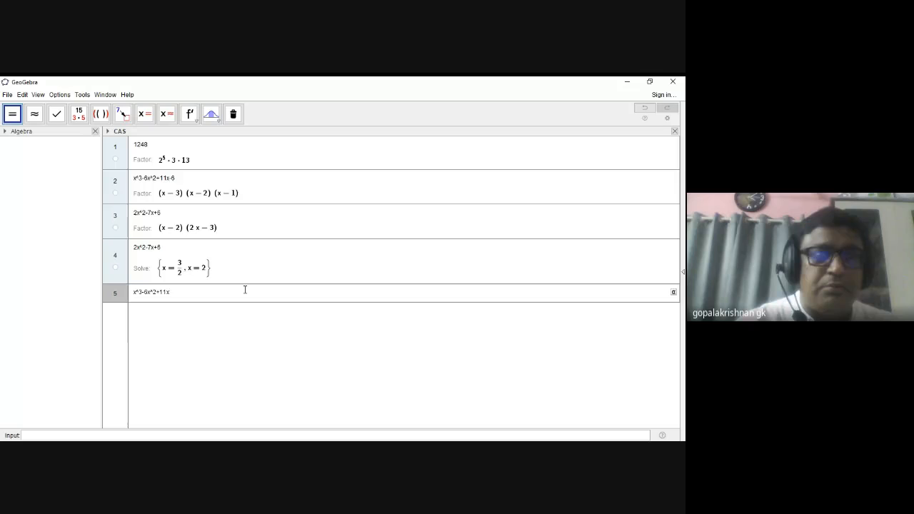
{"action": "type", "text": "-6"}
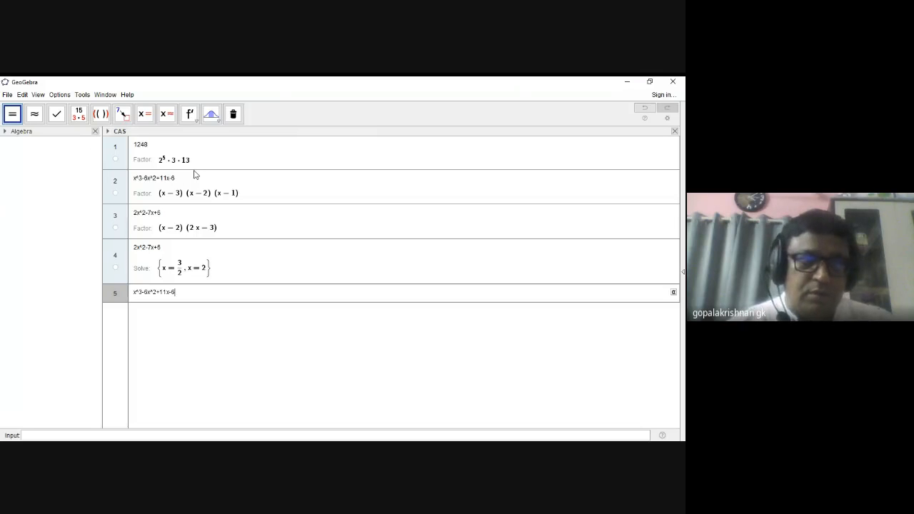
{"action": "left_click", "coordinate": [144, 115]}
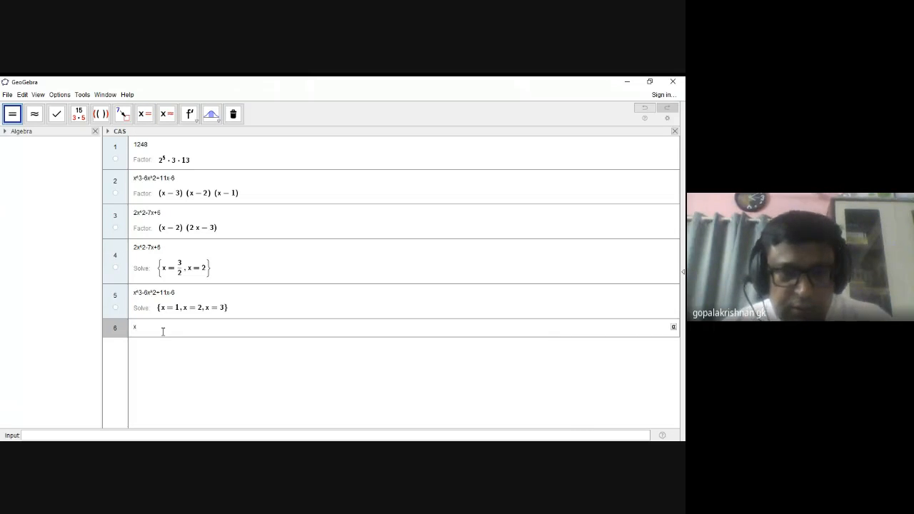
Step: Enter x^2+x+1 in CAS row 6 and solve it for x exactly
{"action": "type", "text": "2"}
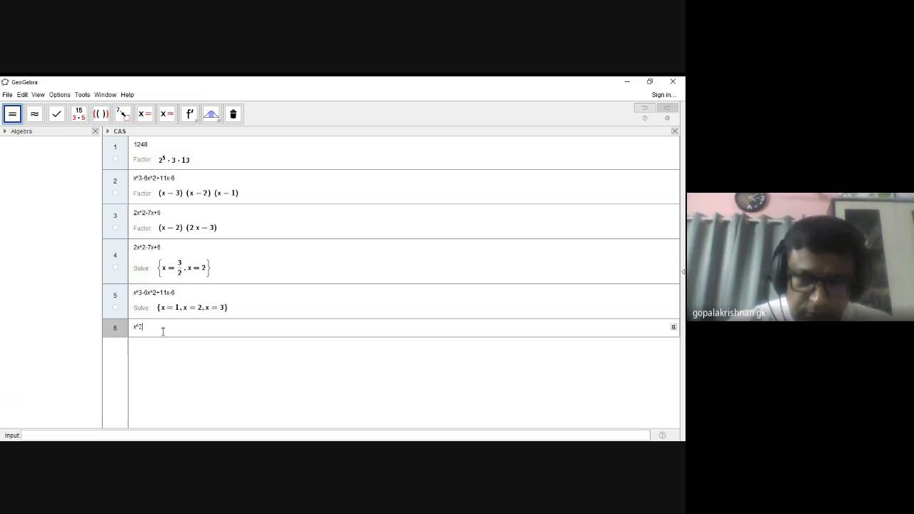
{"action": "type", "text": "+x+1"}
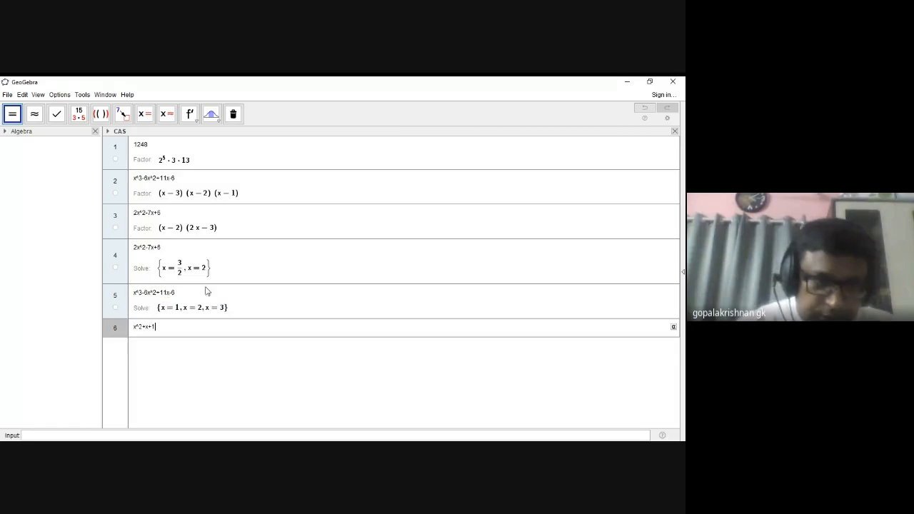
{"action": "left_click", "coordinate": [146, 116]}
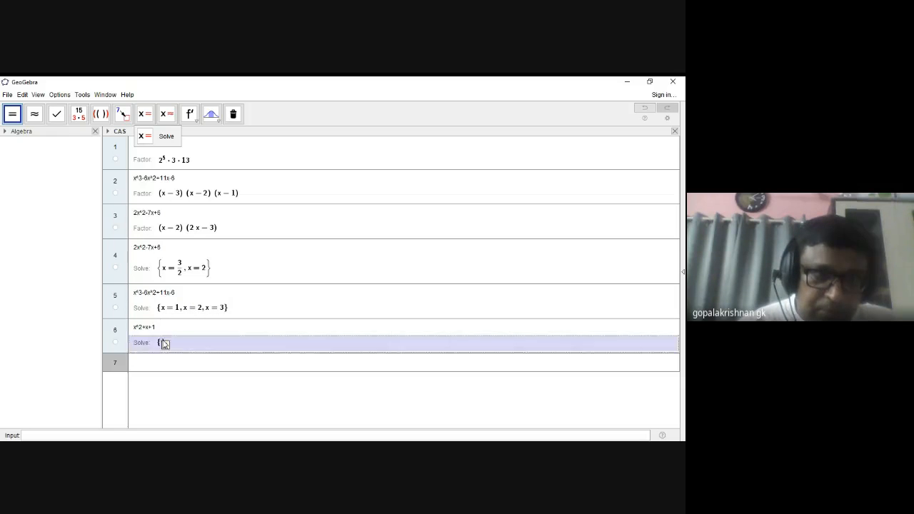
Step: Enter x^2+x+1 in CAS row 7 and solve it for x exactly
{"action": "left_click", "coordinate": [157, 365]}
{"action": "type", "text": "x"}
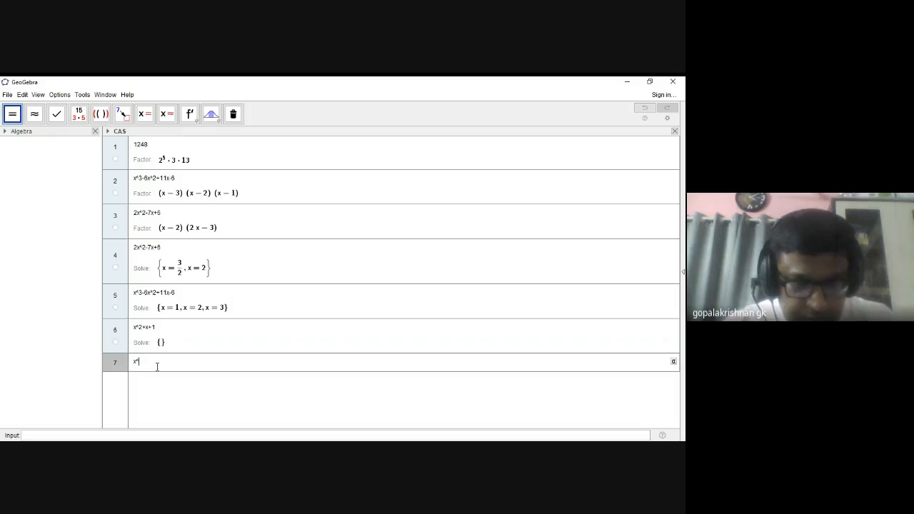
{"action": "type", "text": "^2+x"}
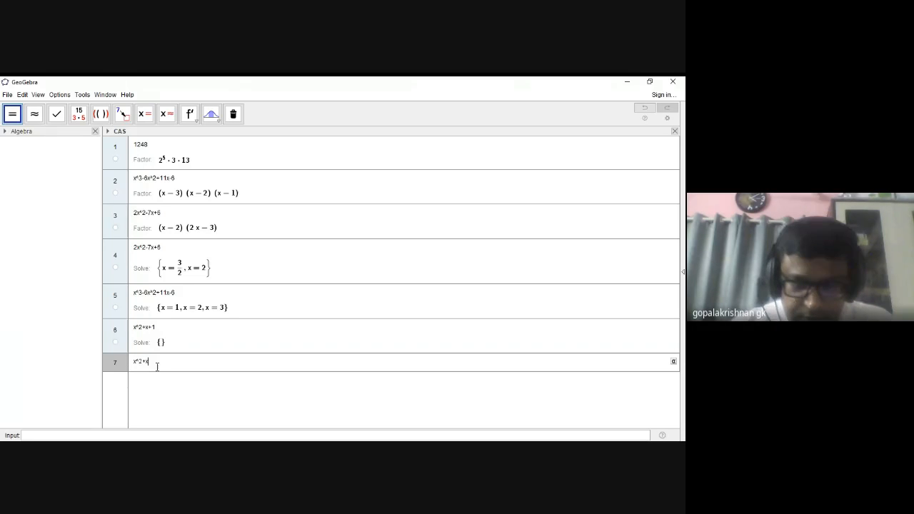
{"action": "type", "text": "+1"}
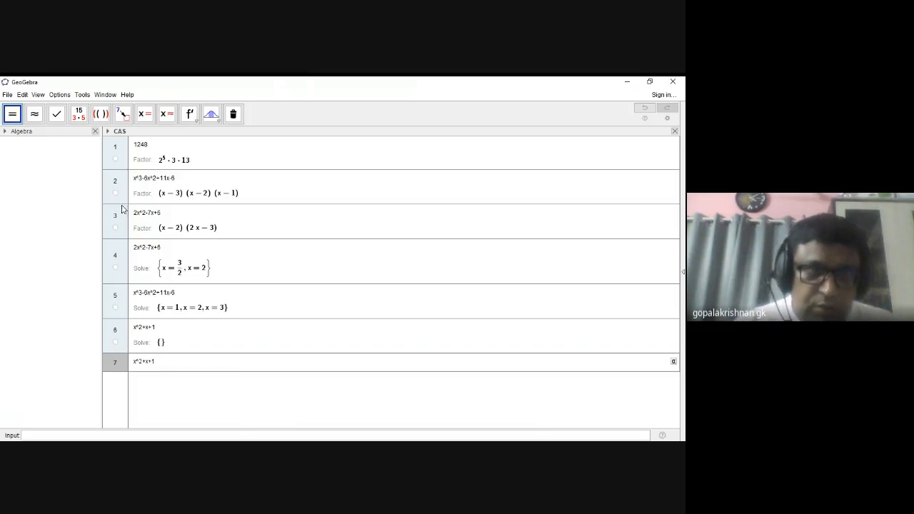
{"action": "left_click", "coordinate": [143, 116]}
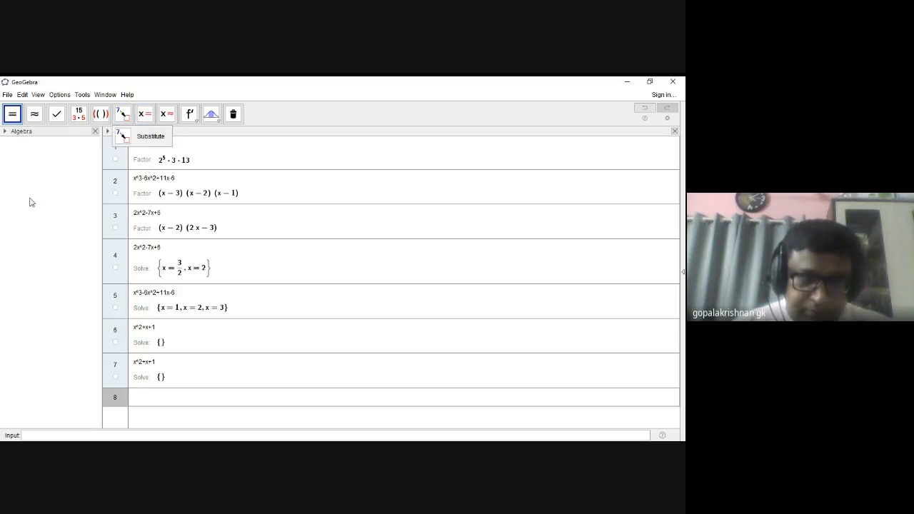
Step: Turn on the visibility markers of CAS rows 7 and 6, and delete row 7
{"action": "left_click", "coordinate": [119, 379]}
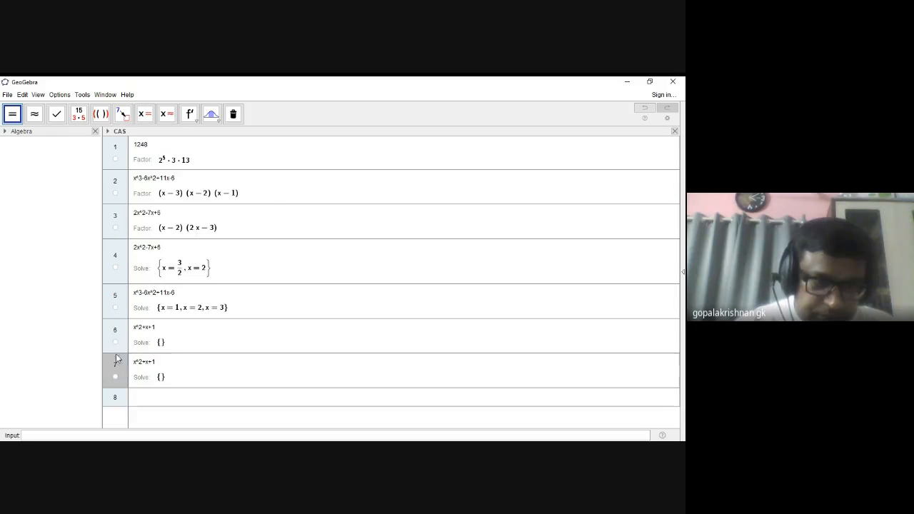
{"action": "left_click", "coordinate": [115, 376]}
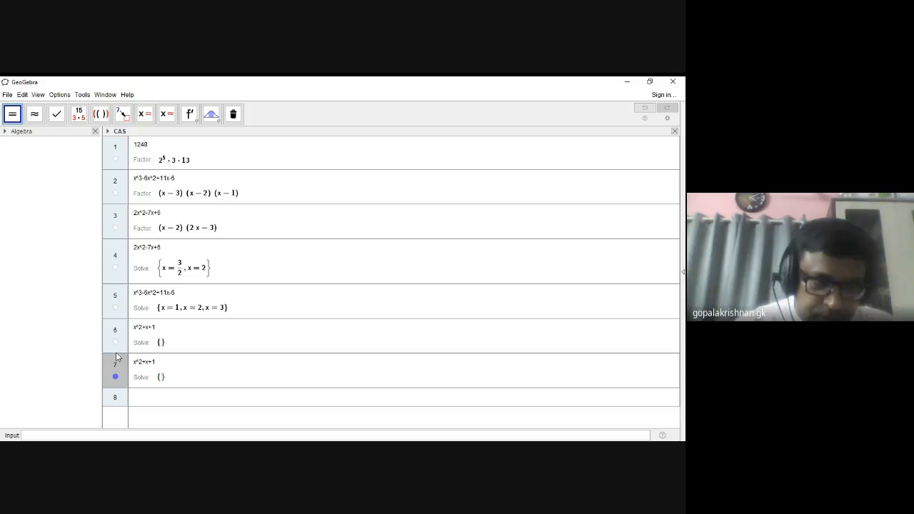
{"action": "left_click", "coordinate": [115, 345]}
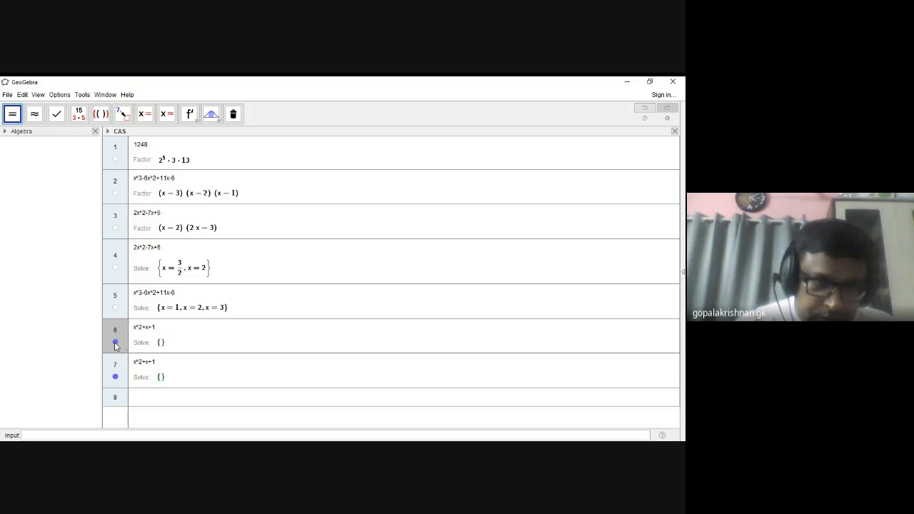
{"action": "left_click", "coordinate": [115, 343]}
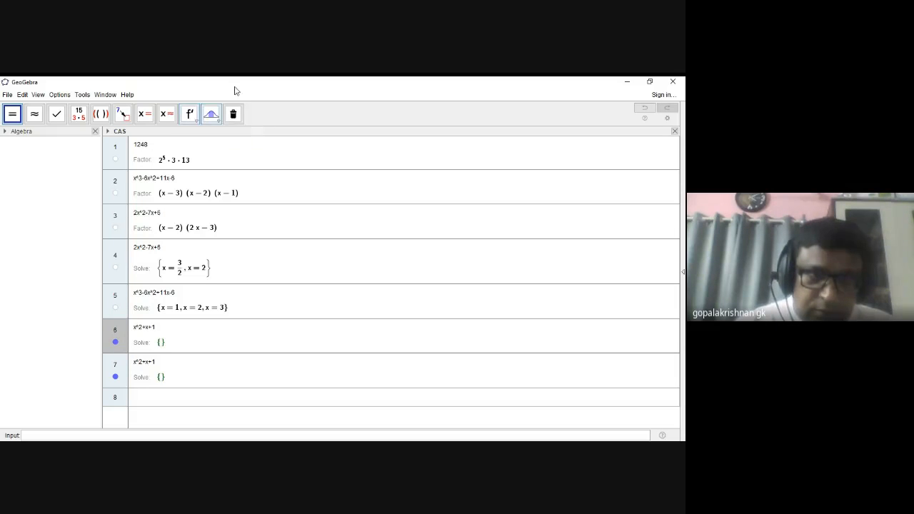
{"action": "left_click", "coordinate": [233, 114]}
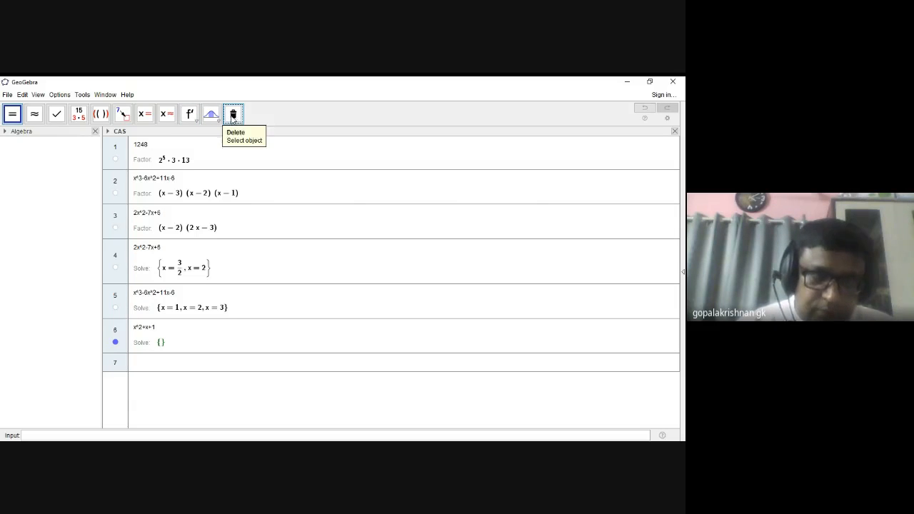
{"action": "left_click", "coordinate": [232, 116]}
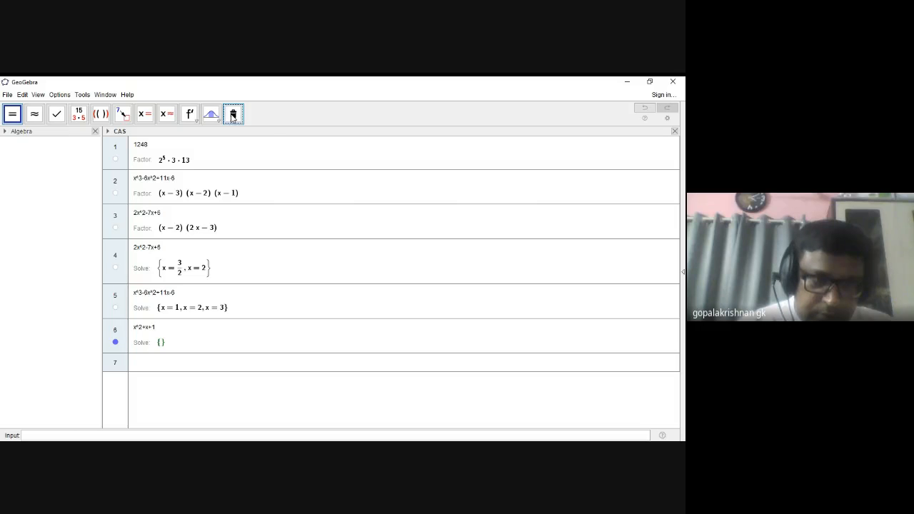
{"action": "left_click", "coordinate": [189, 327]}
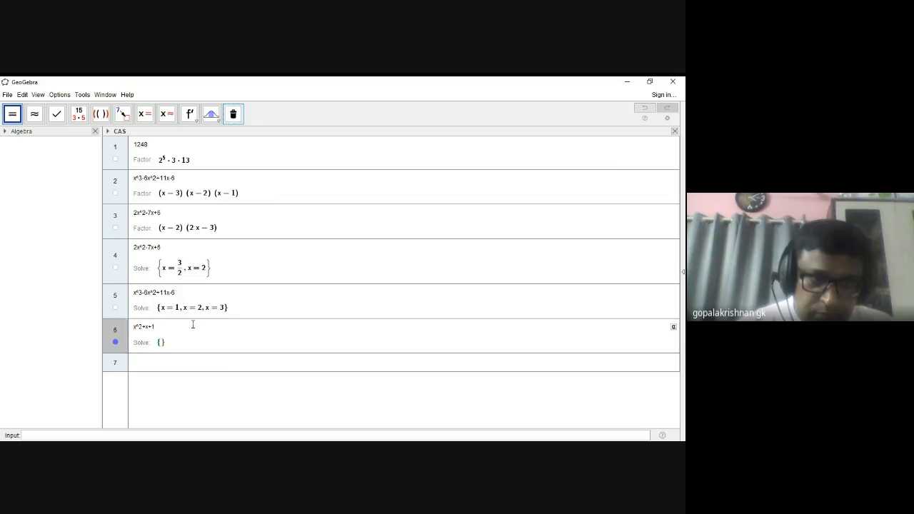
Step: Enter x^2 in CAS row 7 and substitute x=5 into it
{"action": "left_click", "coordinate": [160, 363]}
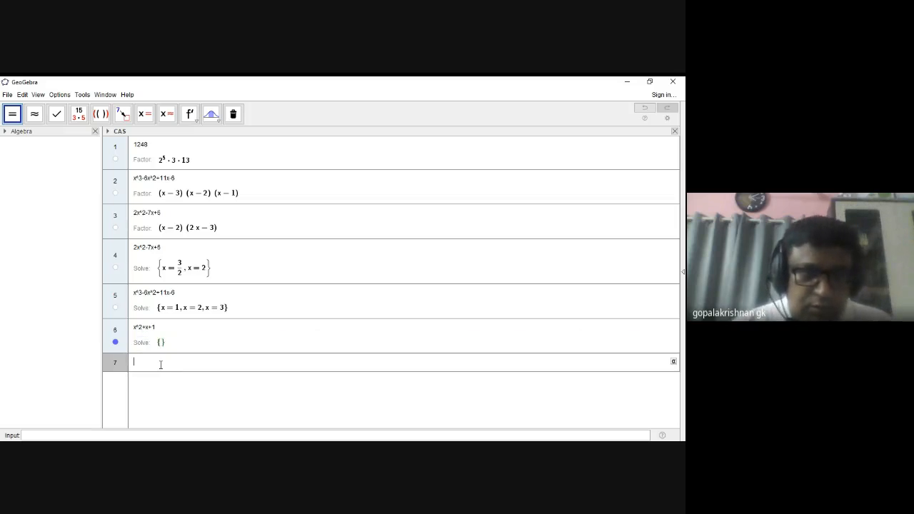
{"action": "type", "text": "x"}
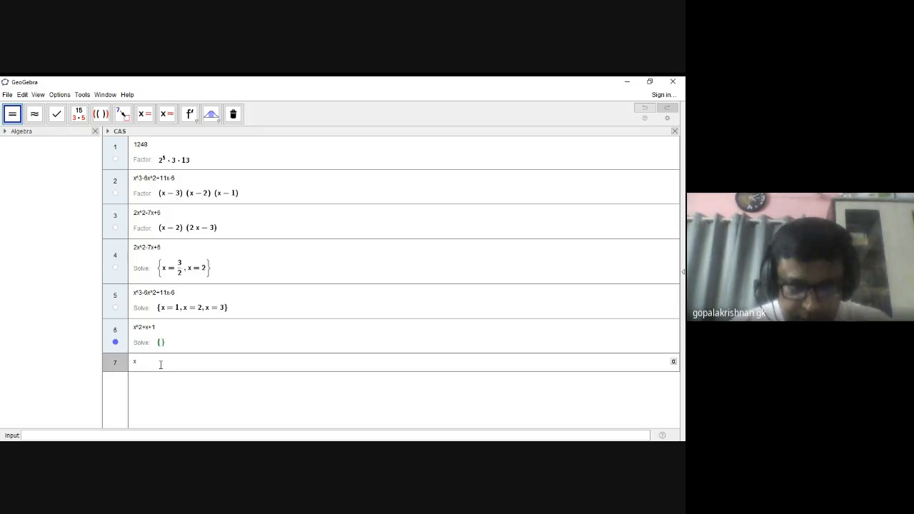
{"action": "type", "text": "^2"}
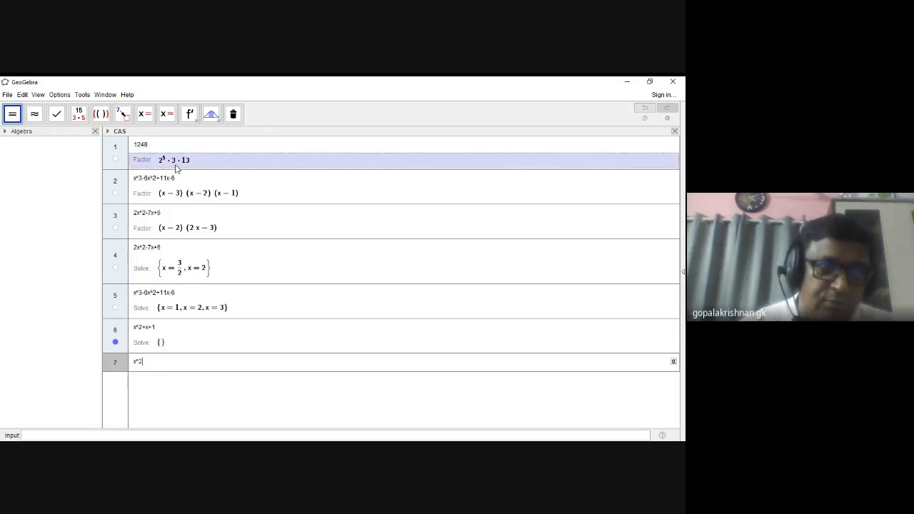
{"action": "left_click", "coordinate": [123, 116]}
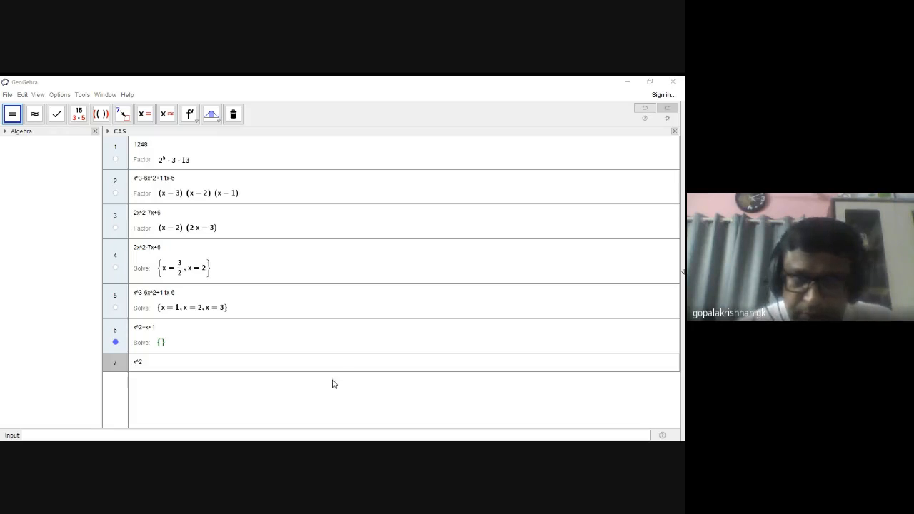
{"action": "left_click", "coordinate": [369, 339]}
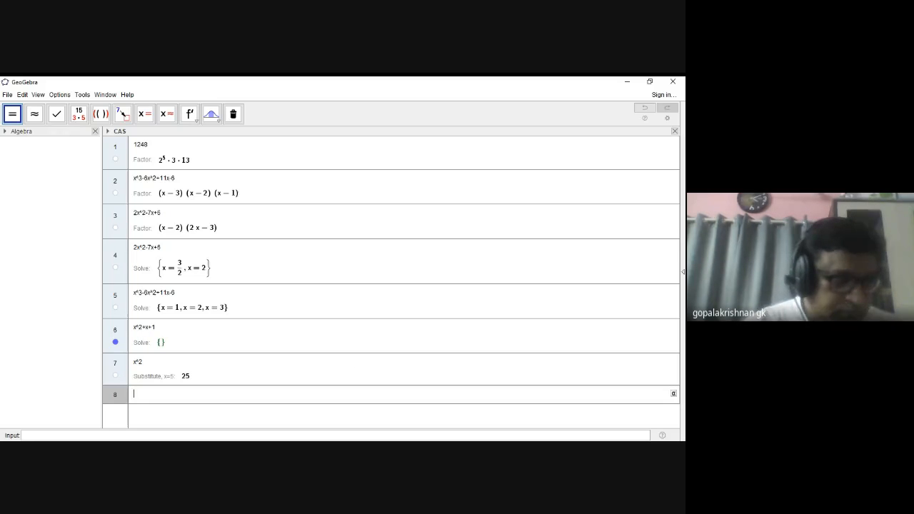
Step: Enter (x^3+sin(x)) in CAS row 8 and compute its derivative
{"action": "left_click", "coordinate": [201, 394]}
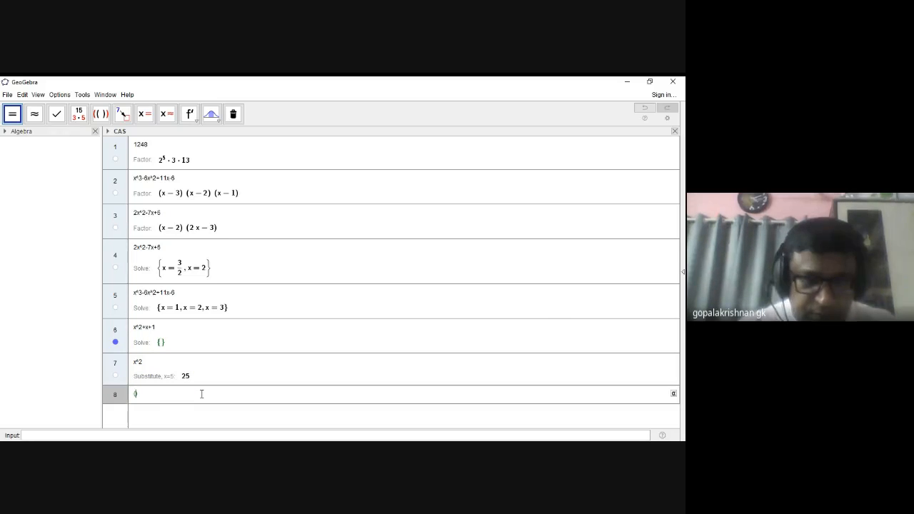
{"action": "type", "text": "(x^"}
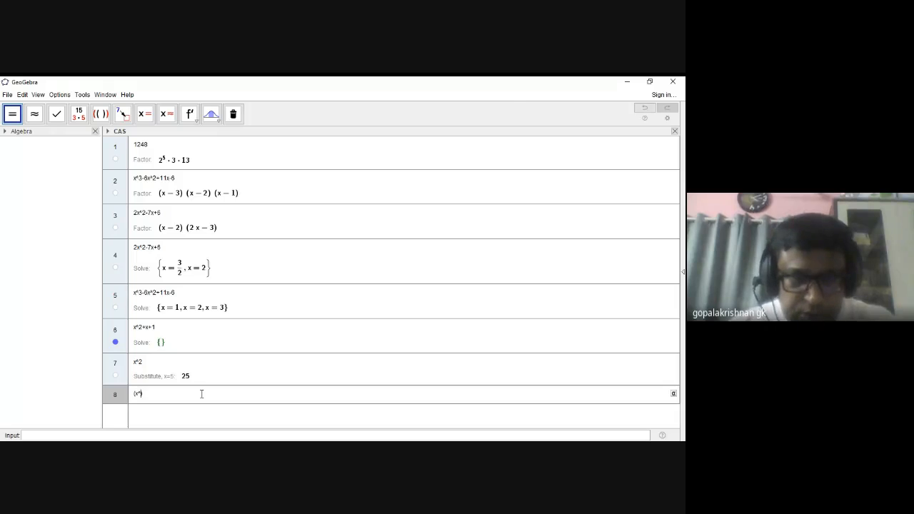
{"action": "type", "text": "3+"}
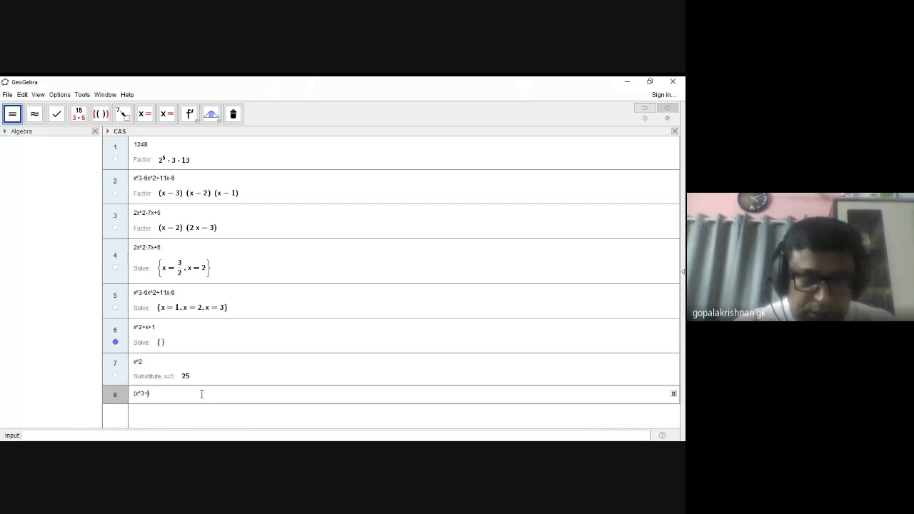
{"action": "type", "text": "si"}
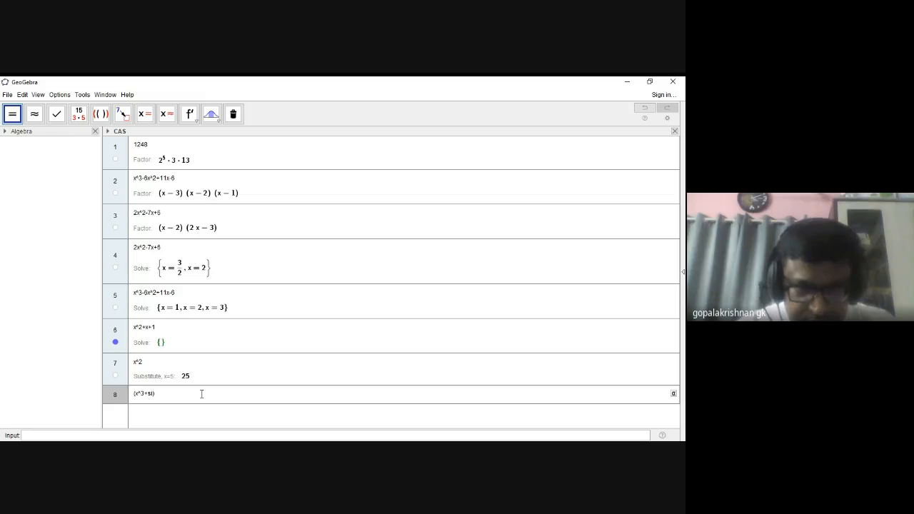
{"action": "type", "text": "n"}
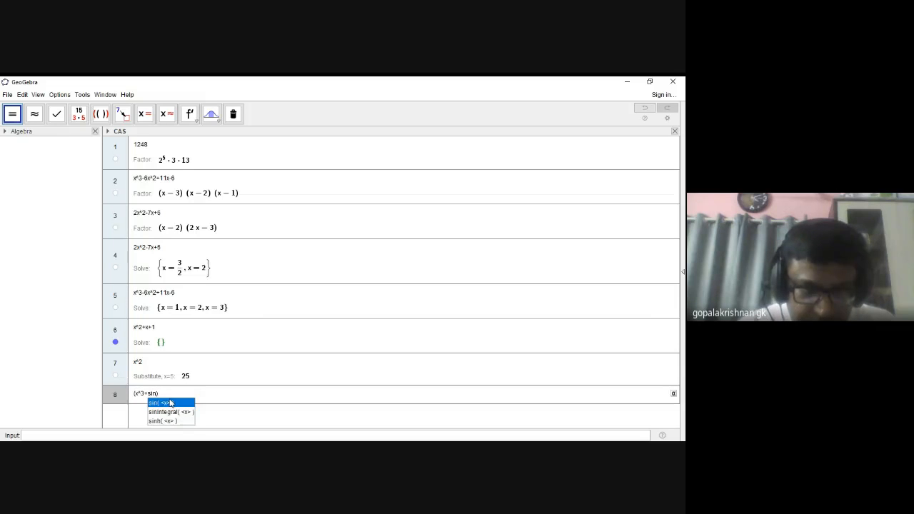
{"action": "key", "text": "Return"}
{"action": "type", "text": "x"}
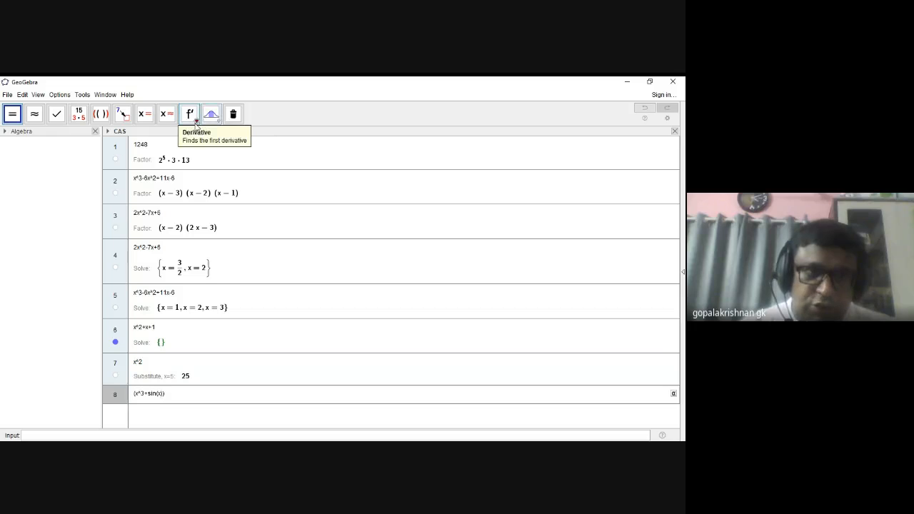
{"action": "left_click", "coordinate": [195, 125]}
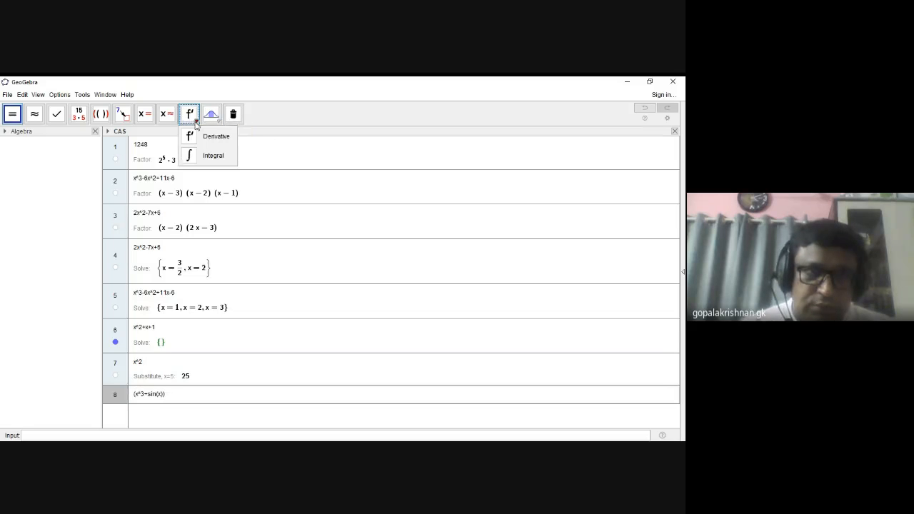
{"action": "left_click", "coordinate": [209, 136]}
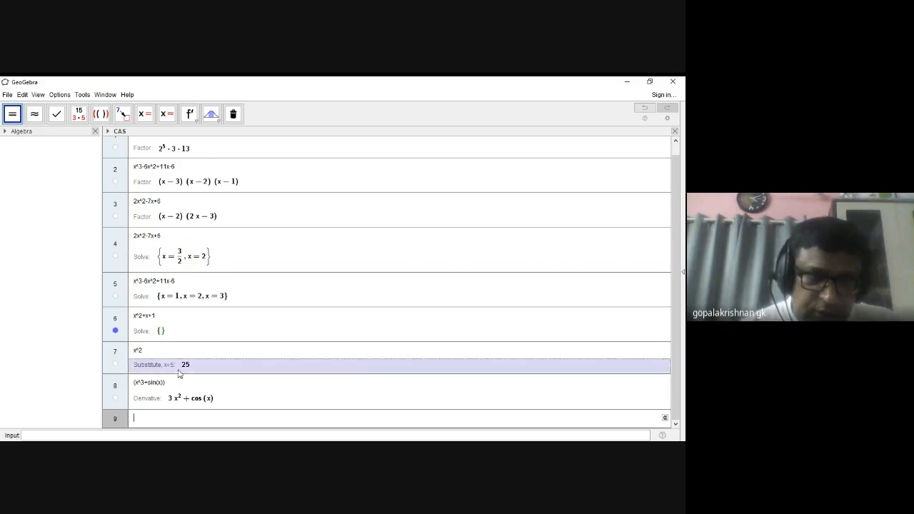
Step: Enter log(x) in CAS row 9 using the single-argument log function and compute its integral
{"action": "type", "text": "lo"}
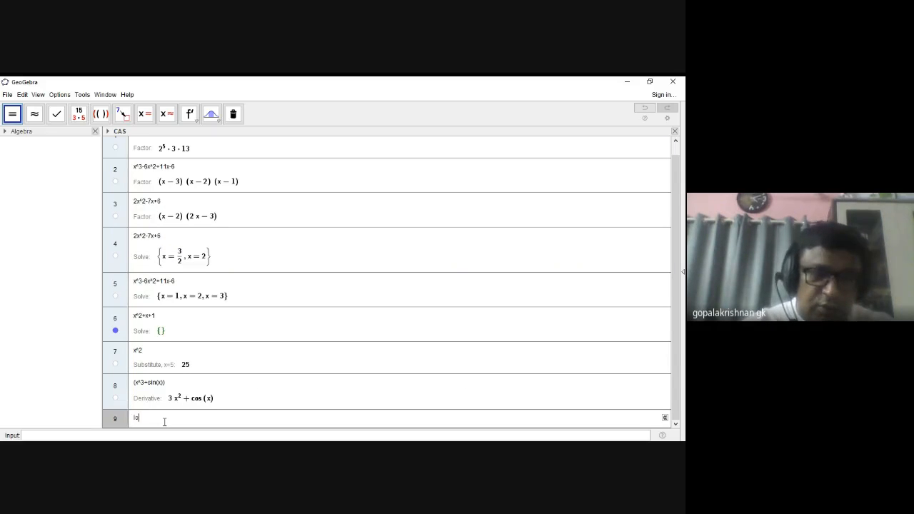
{"action": "type", "text": "x"}
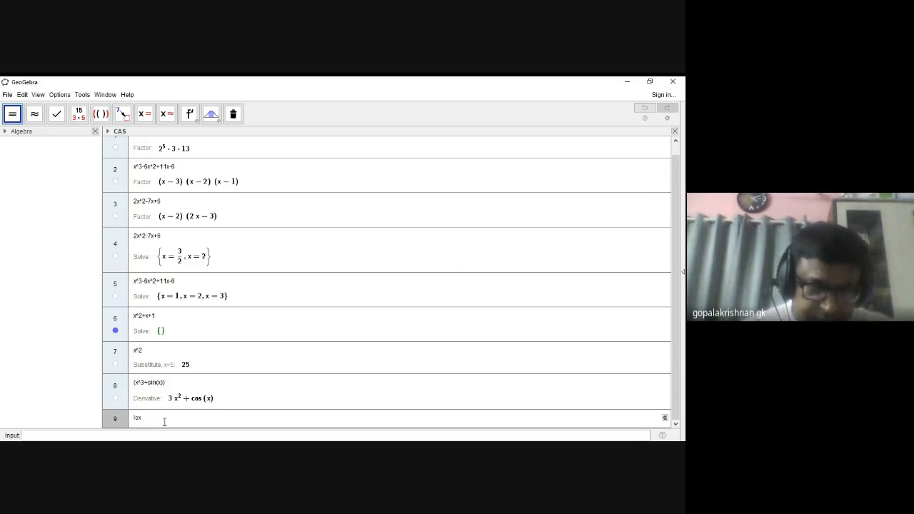
{"action": "type", "text": "\\g"}
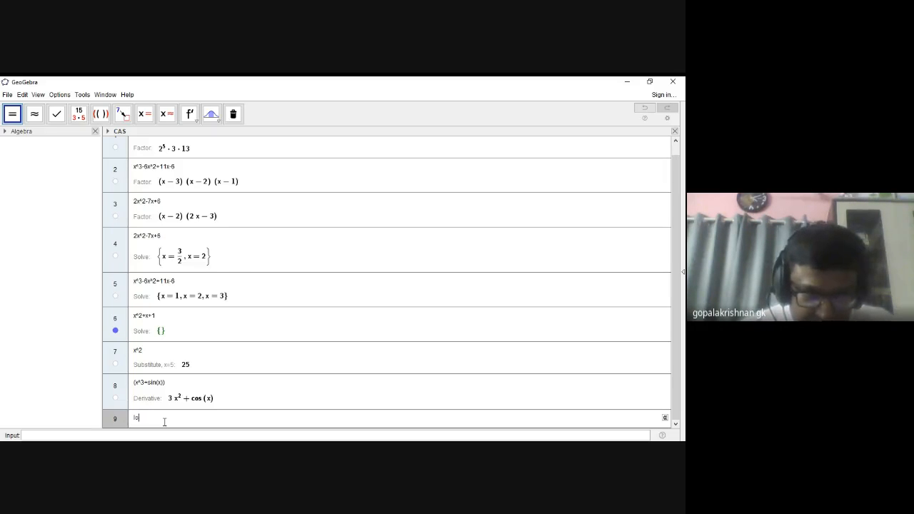
{"action": "type", "text": "g"}
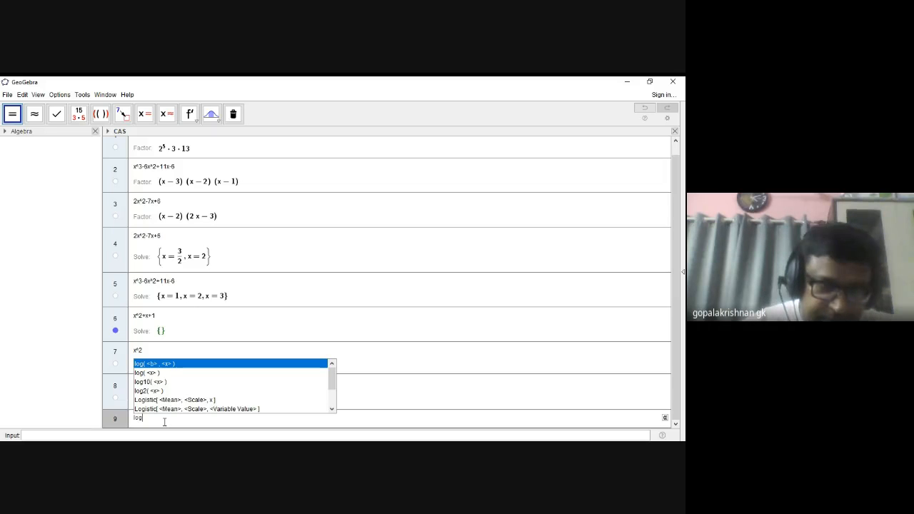
{"action": "left_click", "coordinate": [153, 373]}
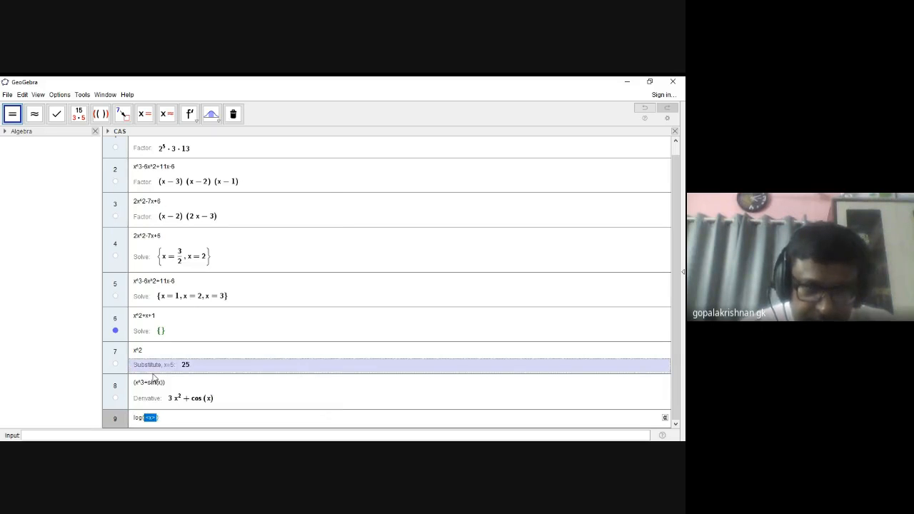
{"action": "type", "text": "x"}
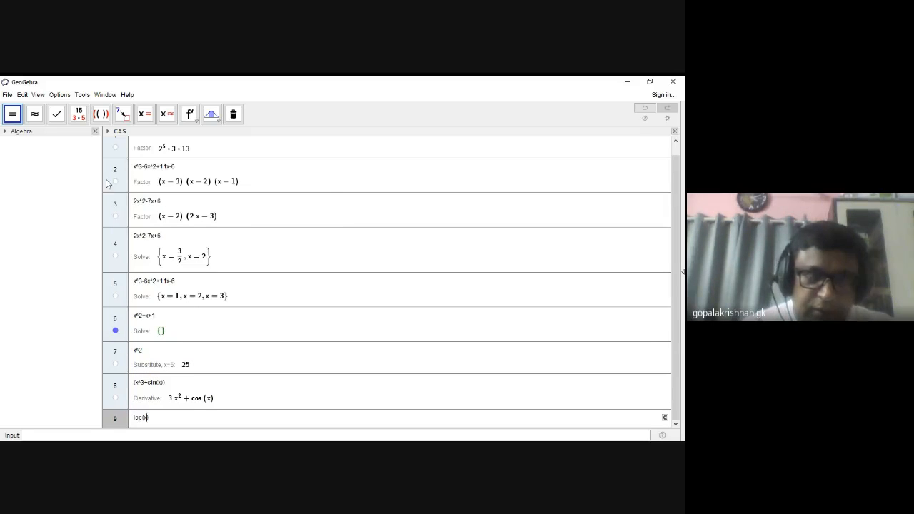
{"action": "left_click", "coordinate": [190, 115]}
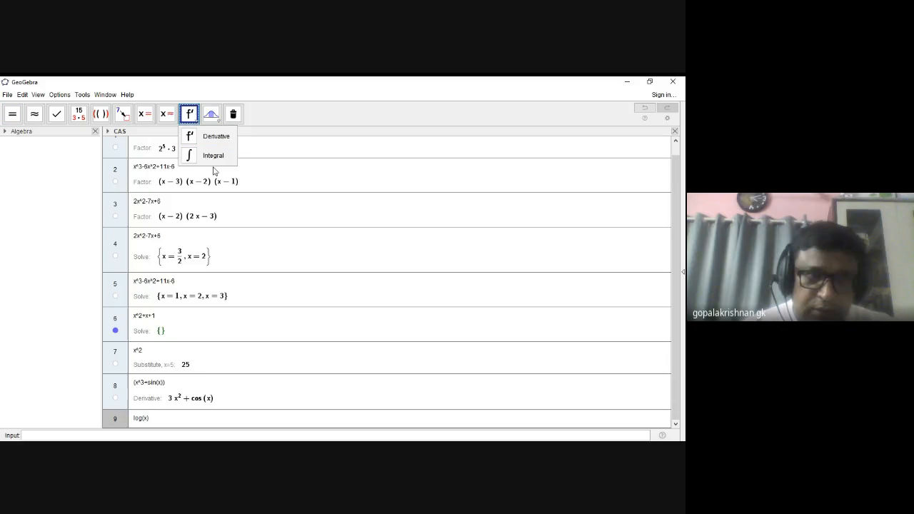
{"action": "left_click", "coordinate": [214, 156]}
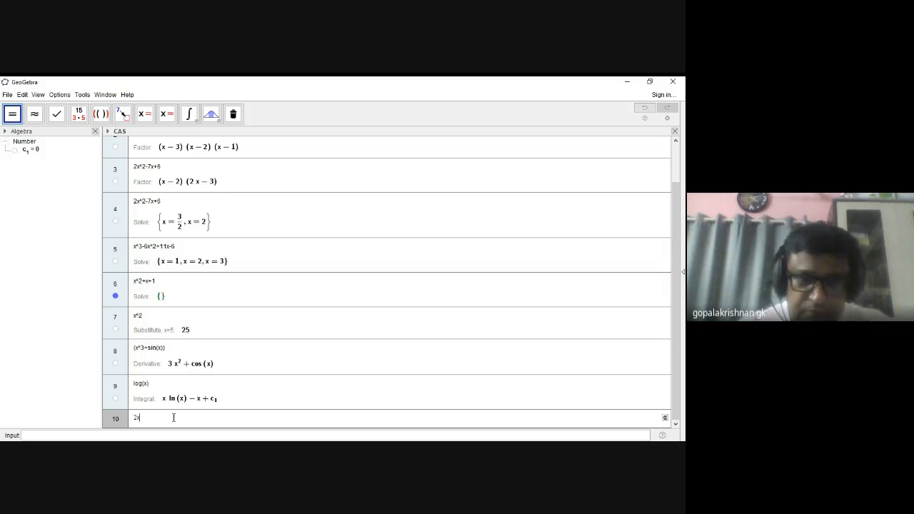
Step: Complete the inequality 2x+3<5 in CAS row 10 and solve it
{"action": "type", "text": "+3"}
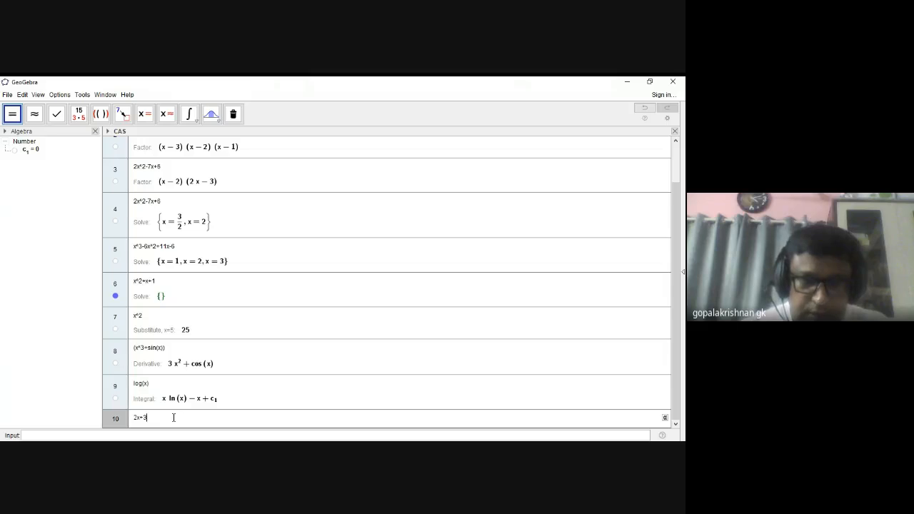
{"action": "type", "text": ","}
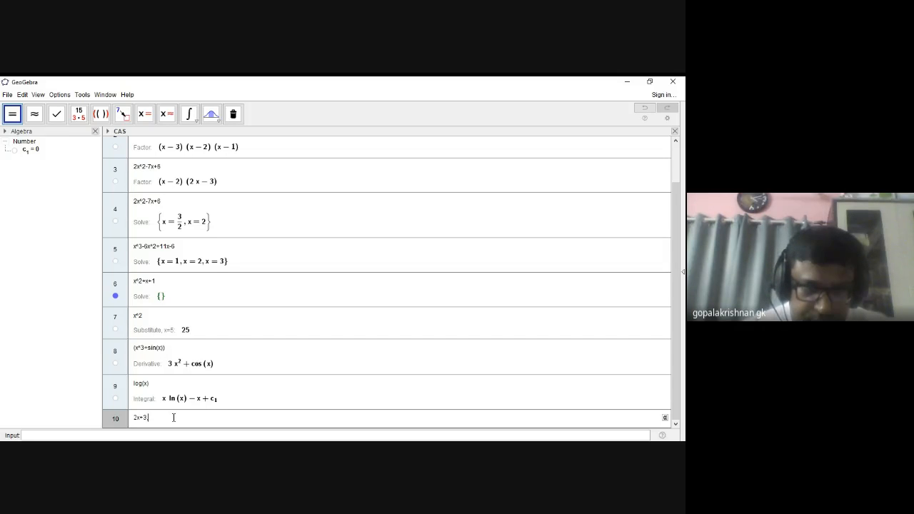
{"action": "type", "text": "<5"}
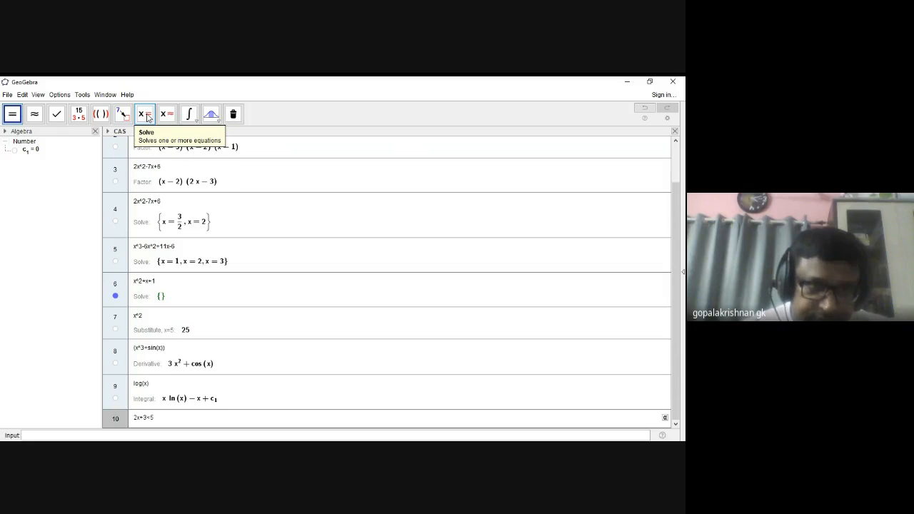
{"action": "left_click", "coordinate": [145, 115]}
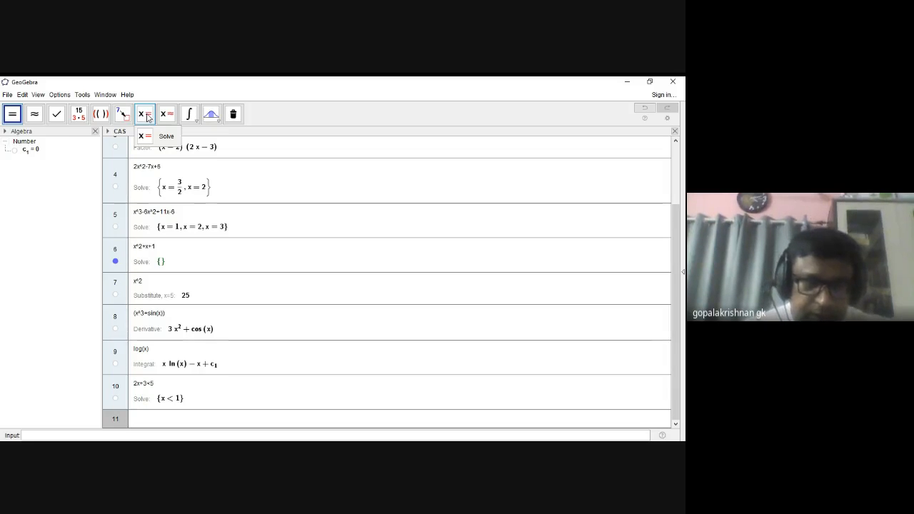
Step: Enter 2x+5,=3 in CAS row 11 and try to solve it
{"action": "left_click", "coordinate": [149, 419]}
{"action": "type", "text": "2x"}
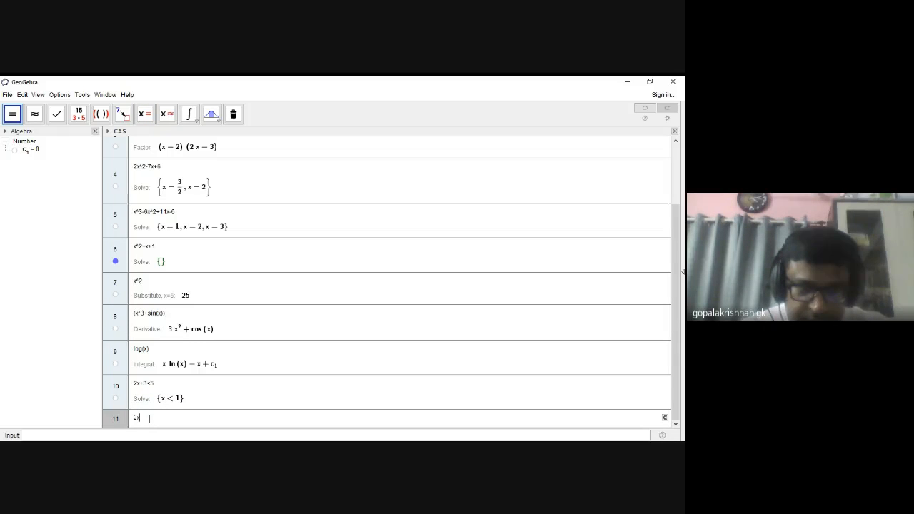
{"action": "type", "text": "+5≥3"}
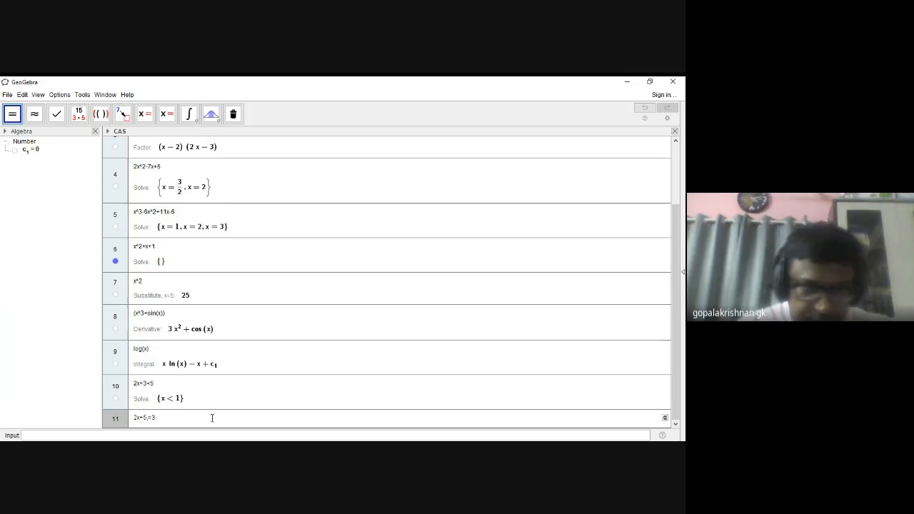
{"action": "left_click", "coordinate": [142, 113]}
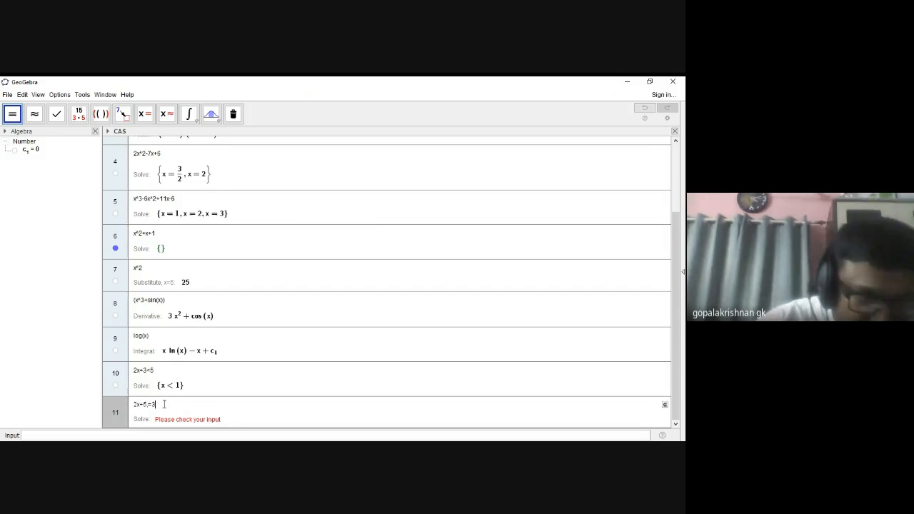
Step: Change the expression in CAS row 11 to 2x+5<=5 and evaluate it
{"action": "key", "text": "BackSpace"}
{"action": "key", "text": "BackSpace"}
{"action": "key", "text": "BackSpace"}
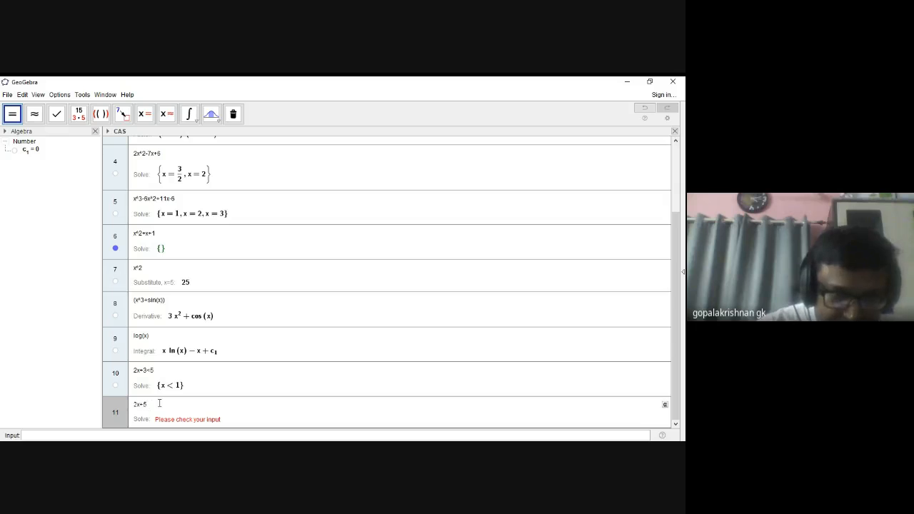
{"action": "type", "text": "<"}
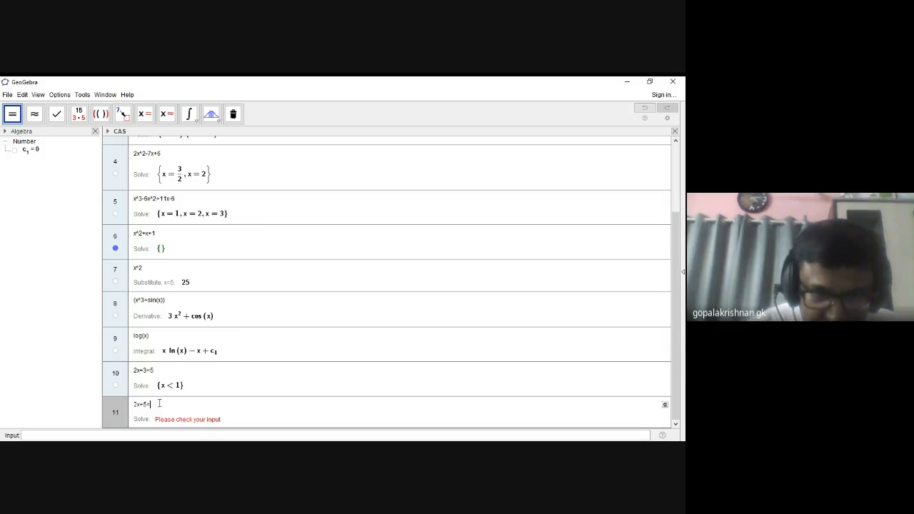
{"action": "type", "text": "=5"}
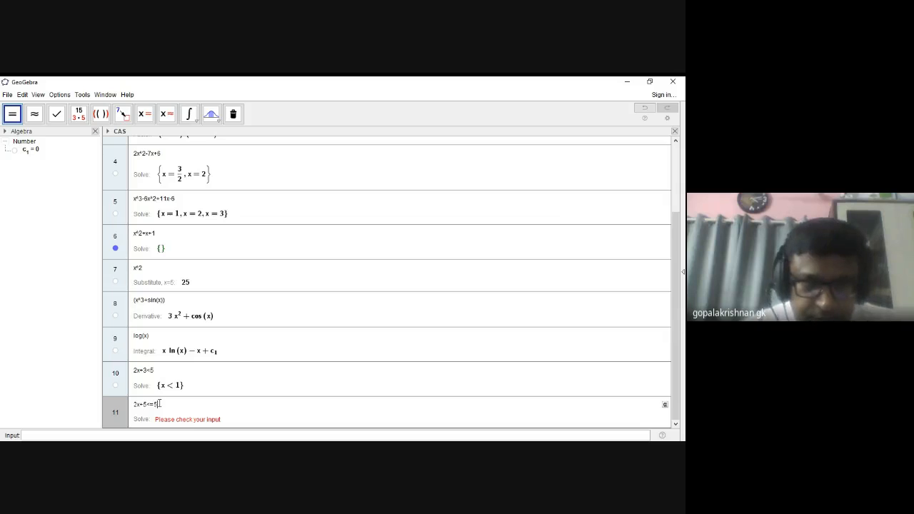
{"action": "key", "text": "Return"}
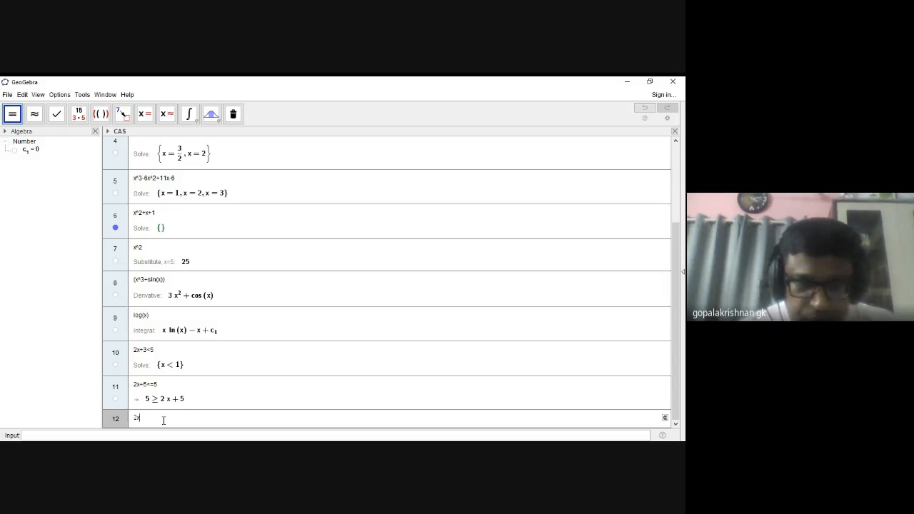
Step: Enter the inequality 2x+5<=6 in CAS row 12 and solve it
{"action": "type", "text": "-"}
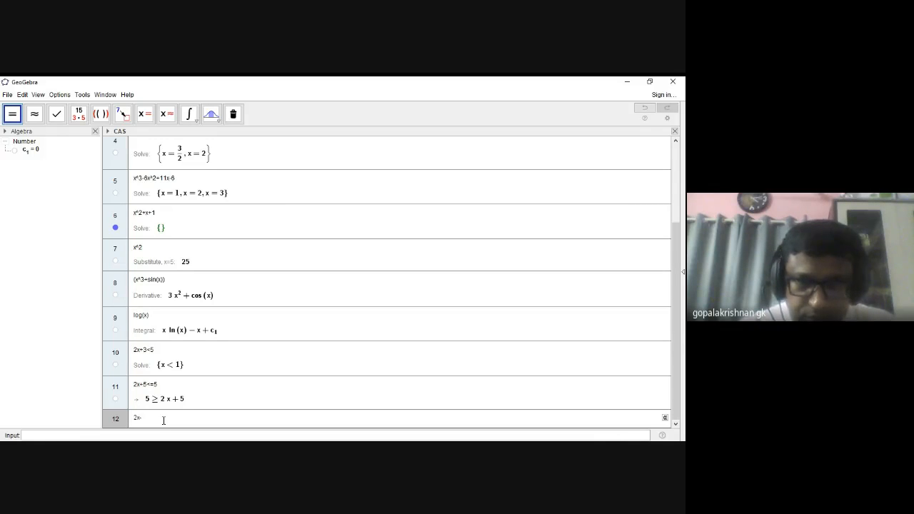
{"action": "type", "text": "+"}
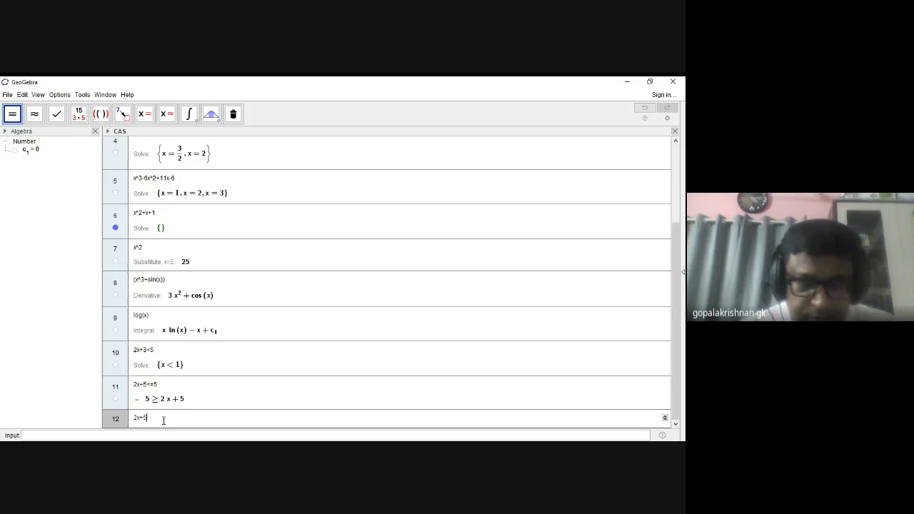
{"action": "type", "text": "5<=6"}
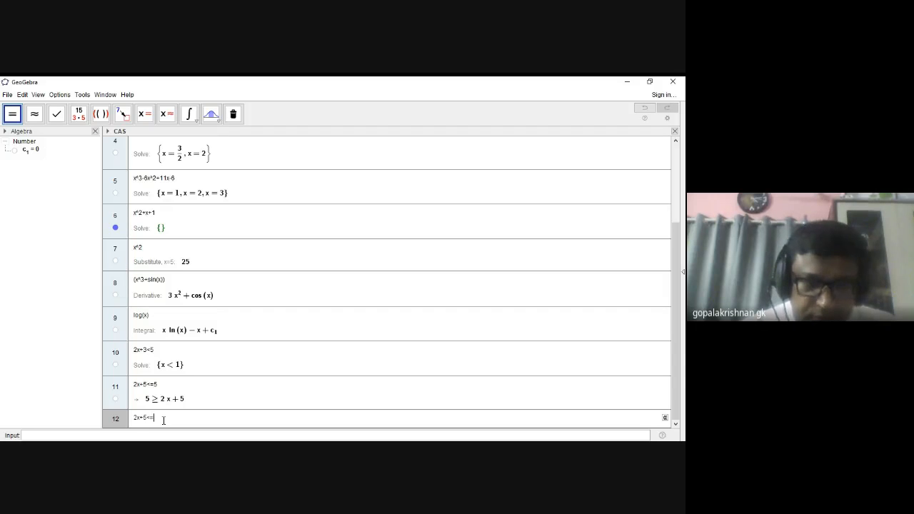
{"action": "left_click", "coordinate": [144, 114]}
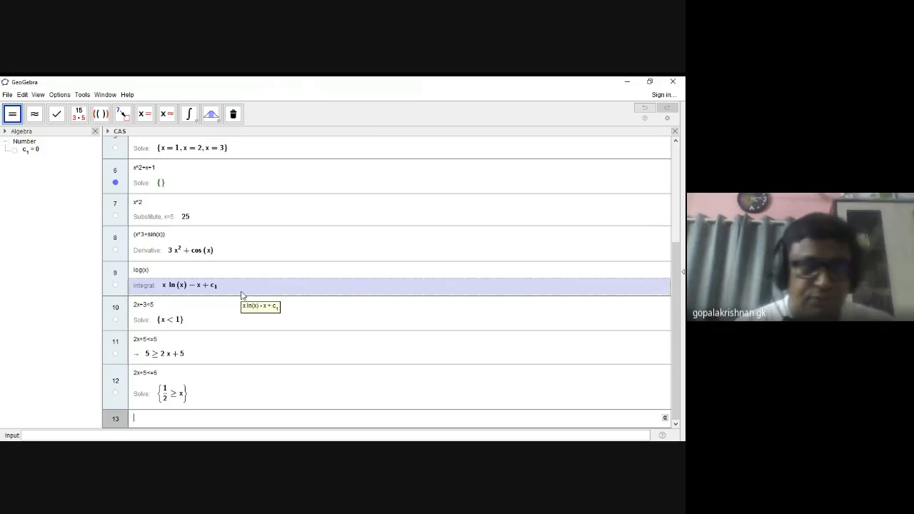
Step: Open the Probability Calculator from the CAS view and return to the CAS rows
{"action": "left_click", "coordinate": [217, 122]}
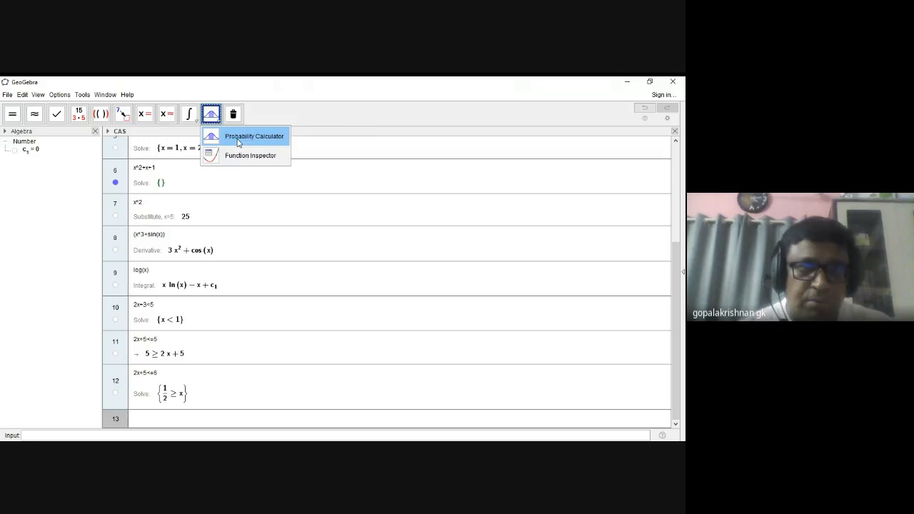
{"action": "left_click", "coordinate": [232, 138]}
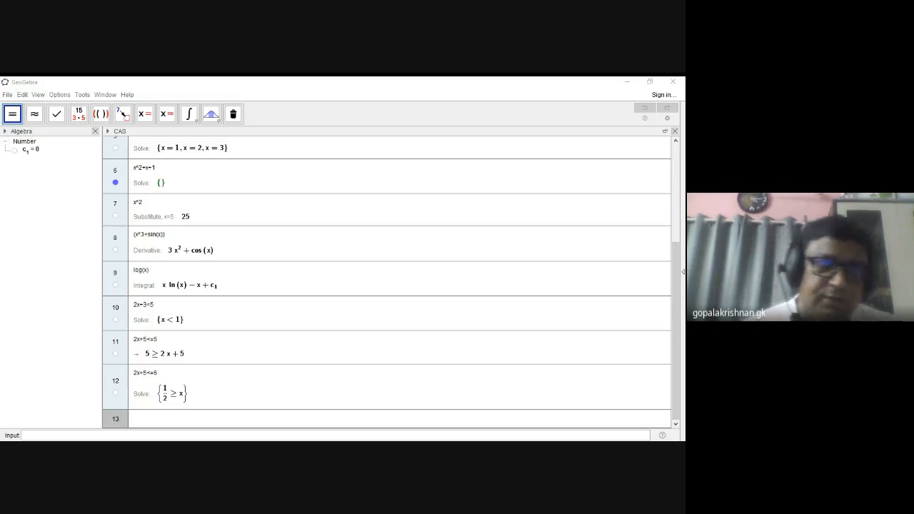
{"action": "left_click", "coordinate": [454, 146]}
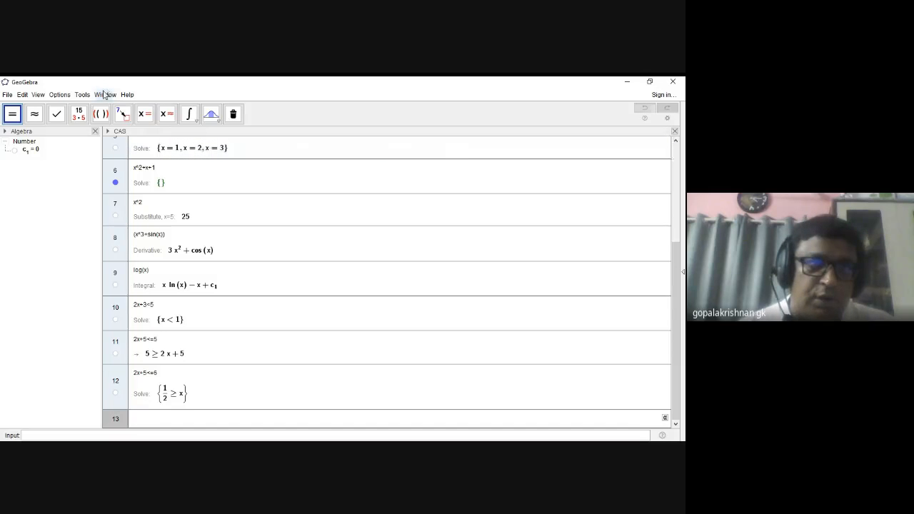
Step: Apply Factor to the result of CAS row 12 in row 13
{"action": "left_click", "coordinate": [80, 114]}
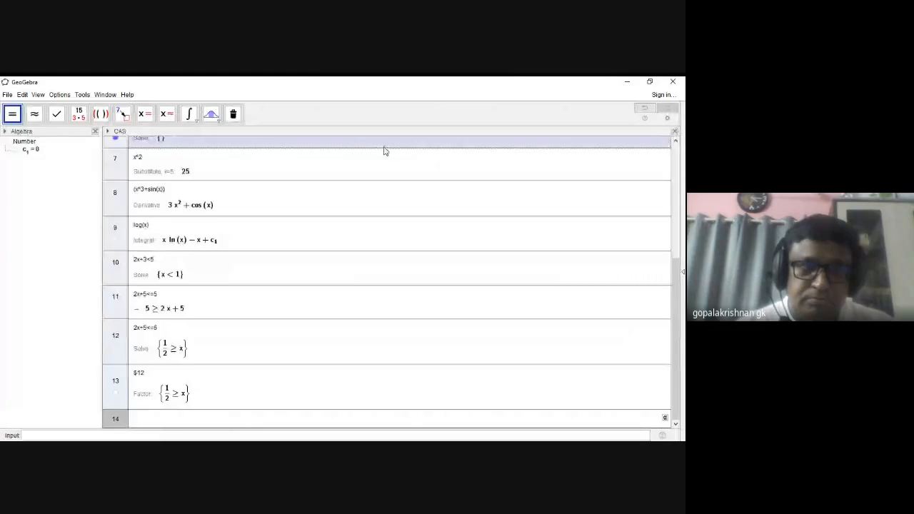
Step: Go back up through the CAS rows to row 1 and review the factoring, solving and substitution results
{"action": "key", "text": "Up"}
{"action": "key", "text": "Up"}
{"action": "key", "text": "Up"}
{"action": "key", "text": "Up"}
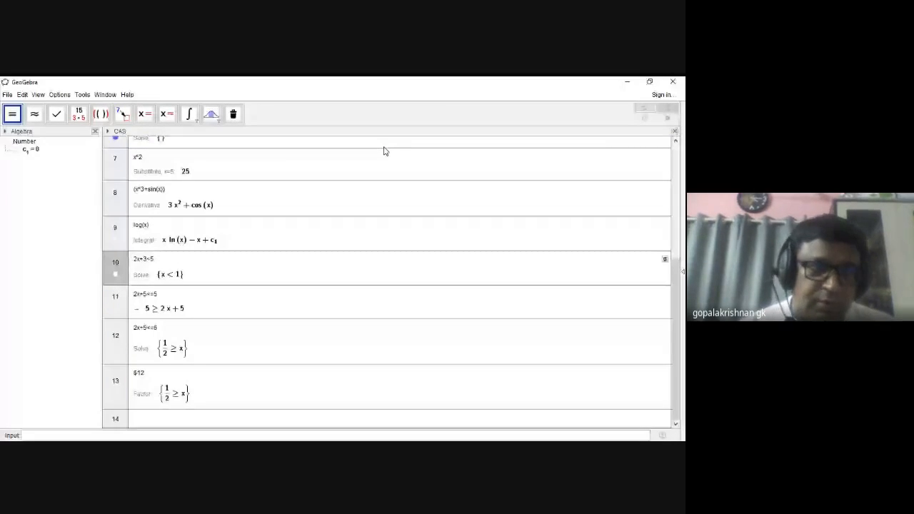
{"action": "key", "text": "Up"}
{"action": "key", "text": "Up"}
{"action": "key", "text": "Up"}
{"action": "key", "text": "Up"}
{"action": "key", "text": "Up"}
{"action": "key", "text": "Up"}
{"action": "key", "text": "Up"}
{"action": "key", "text": "Up"}
{"action": "key", "text": "Up"}
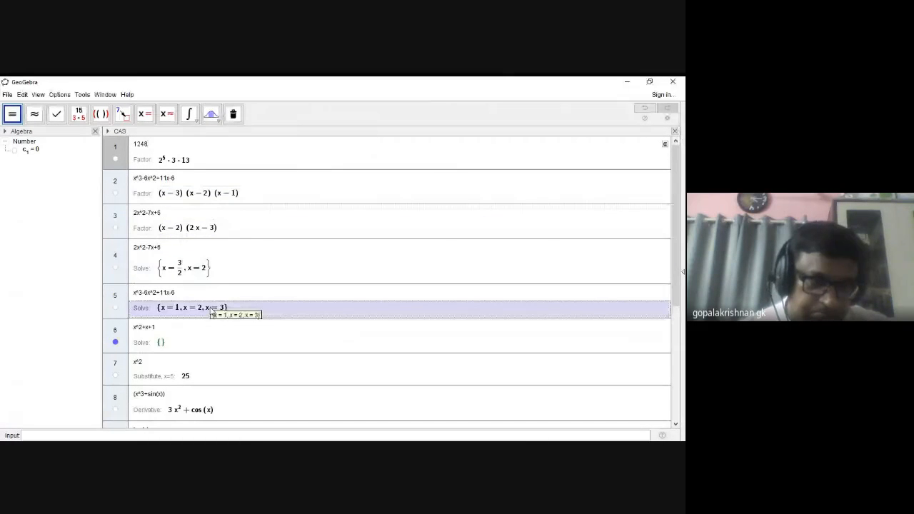
{"action": "mouse_move", "coordinate": [194, 375]}
{"action": "left_mouse_down"}
{"action": "mouse_move", "coordinate": [195, 333]}
{"action": "mouse_move", "coordinate": [200, 345]}
{"action": "mouse_move", "coordinate": [182, 377]}
{"action": "left_mouse_up"}
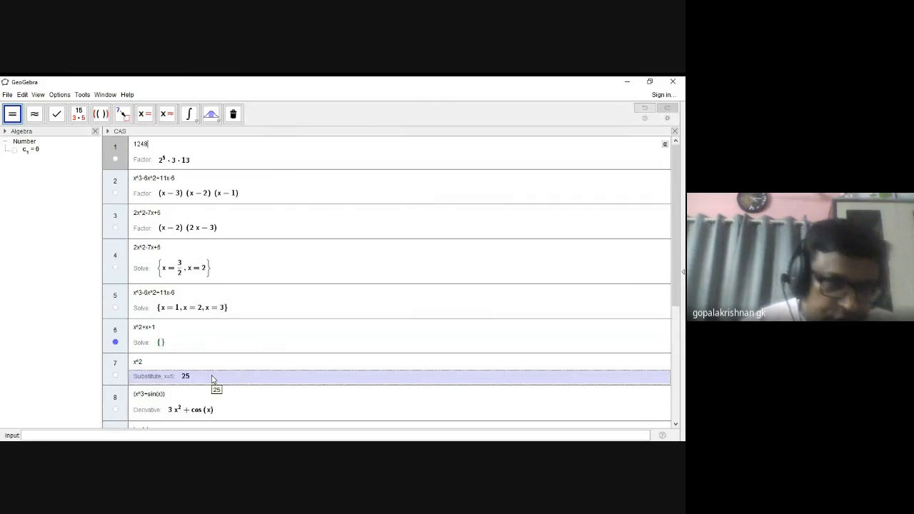
Step: Review the CAS rows from row 1 down to the empty row 14
{"action": "key", "text": "Down"}
{"action": "key", "text": "Down"}
{"action": "key", "text": "Down"}
{"action": "key", "text": "Down"}
{"action": "key", "text": "Down"}
{"action": "key", "text": "Down"}
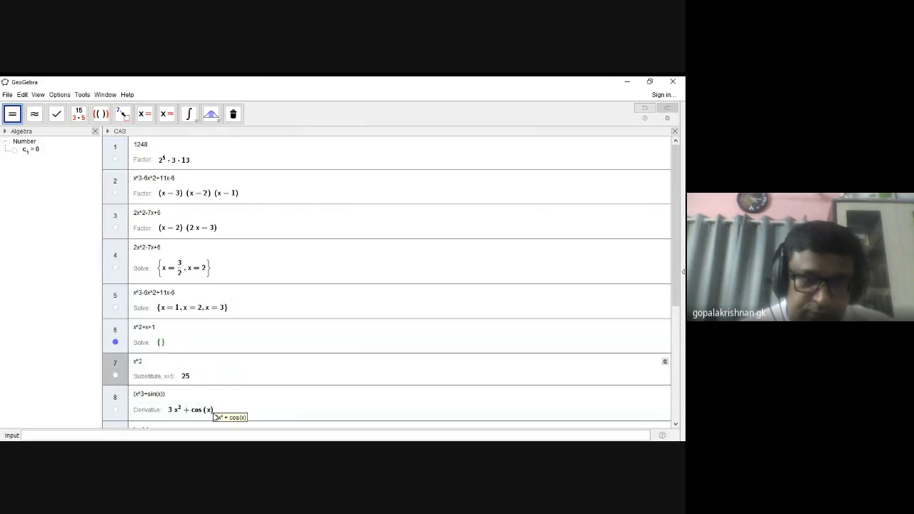
{"action": "key", "text": "Down"}
{"action": "key", "text": "Down"}
{"action": "key", "text": "Down"}
{"action": "key", "text": "Down"}
{"action": "key", "text": "Down"}
{"action": "key", "text": "Down"}
{"action": "key", "text": "Down"}
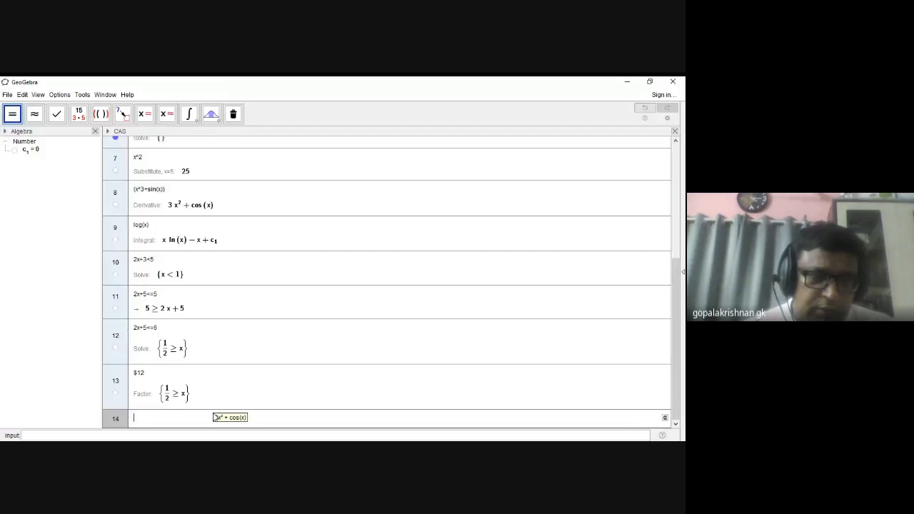
Step: Open the Probability Calculator again and return to empty CAS row 14
{"action": "left_click", "coordinate": [215, 119]}
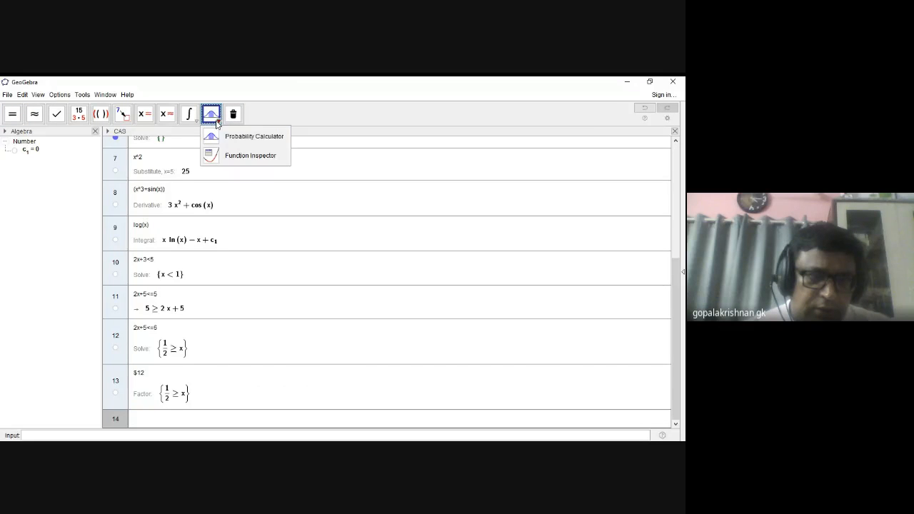
{"action": "left_click", "coordinate": [251, 137]}
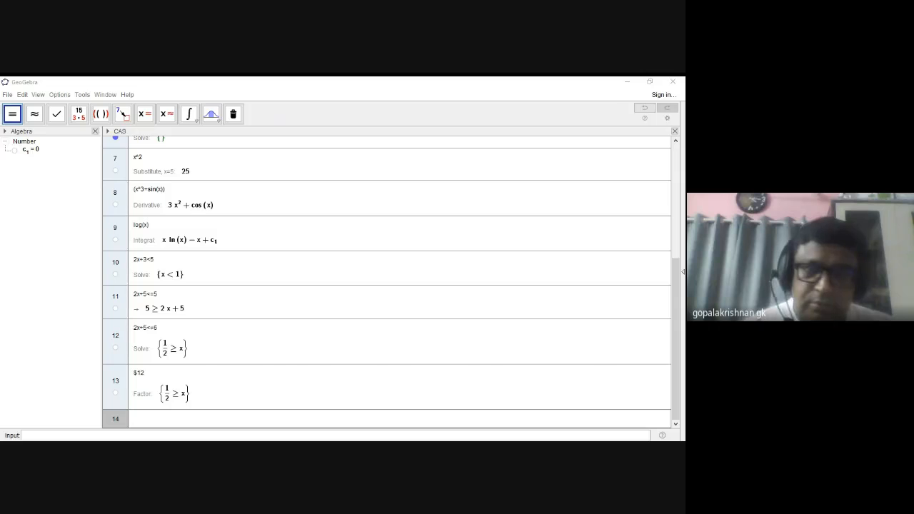
{"action": "left_click", "coordinate": [459, 143]}
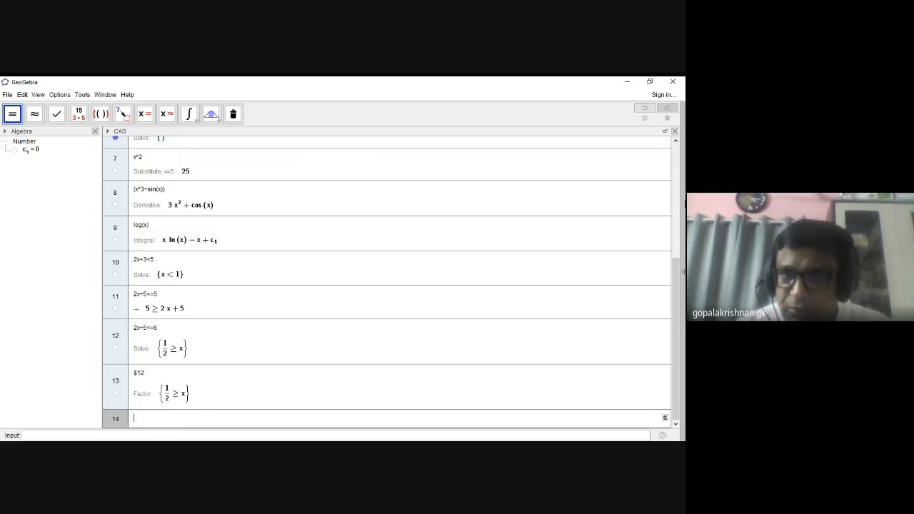
Step: Evaluate the expression 2+4-1/2*5+7-3+2*5 in CAS row 14
{"action": "scroll", "coordinate": [672, 181], "scroll_direction": "up", "scroll_amount": 6}
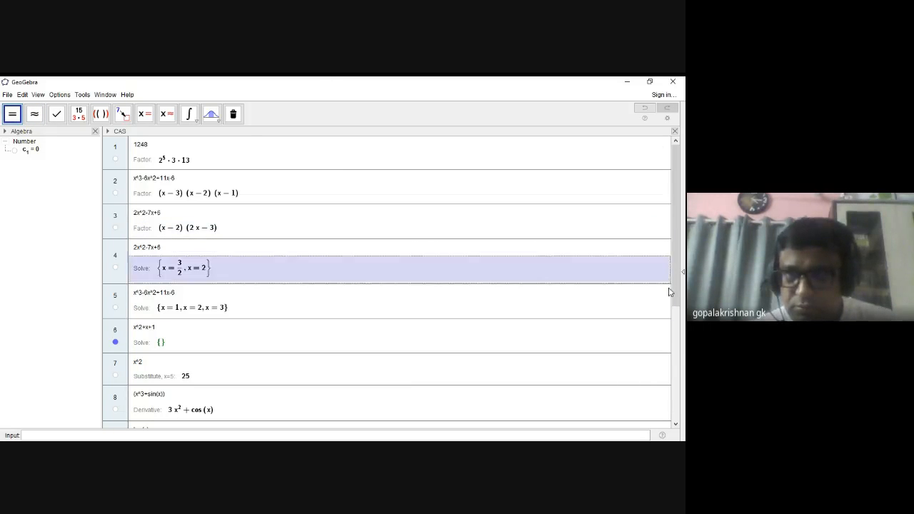
{"action": "scroll", "coordinate": [676, 279], "scroll_direction": "down", "scroll_amount": 5}
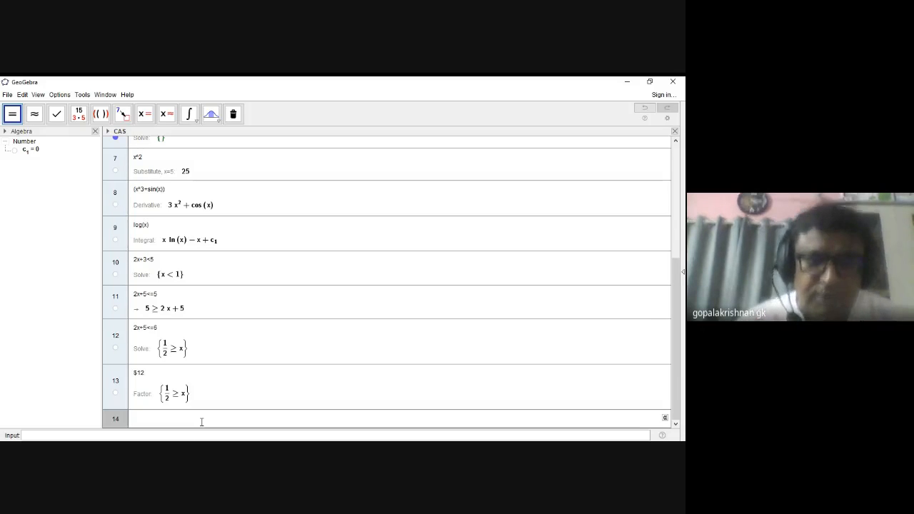
{"action": "type", "text": "2+4"}
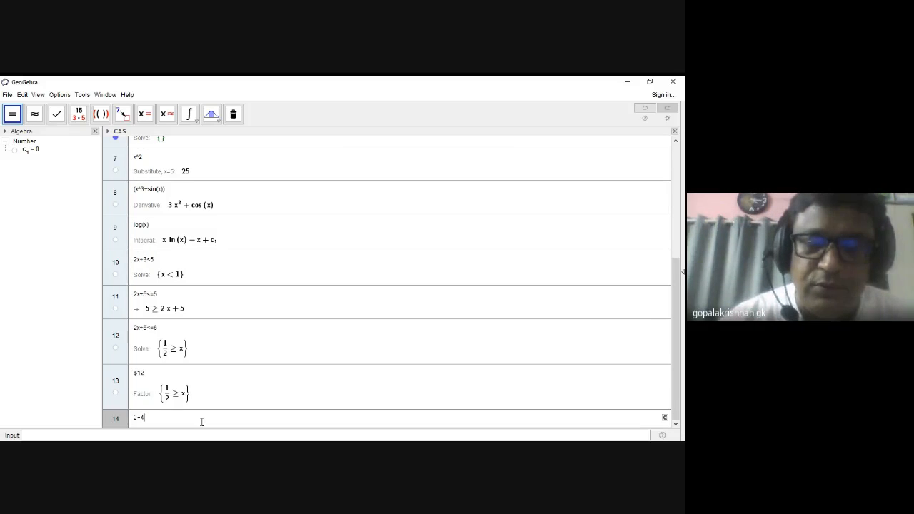
{"action": "type", "text": "-1/"}
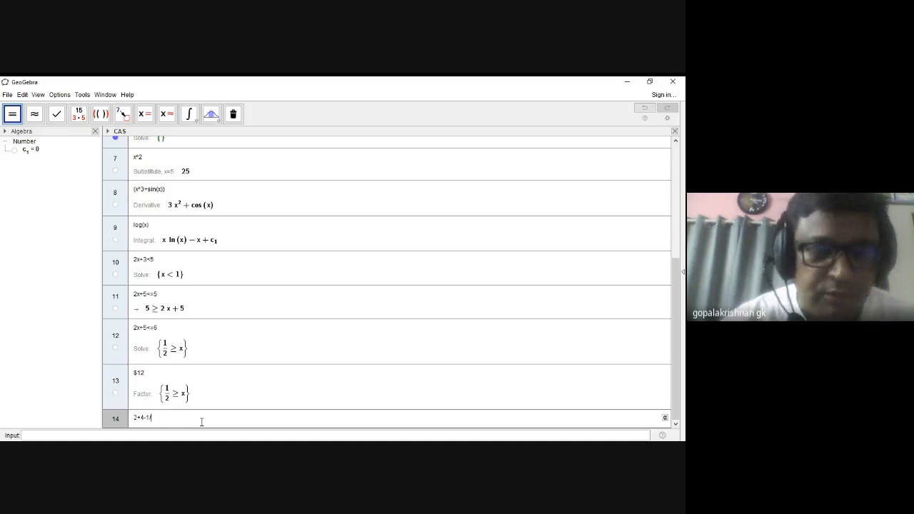
{"action": "type", "text": "2*"}
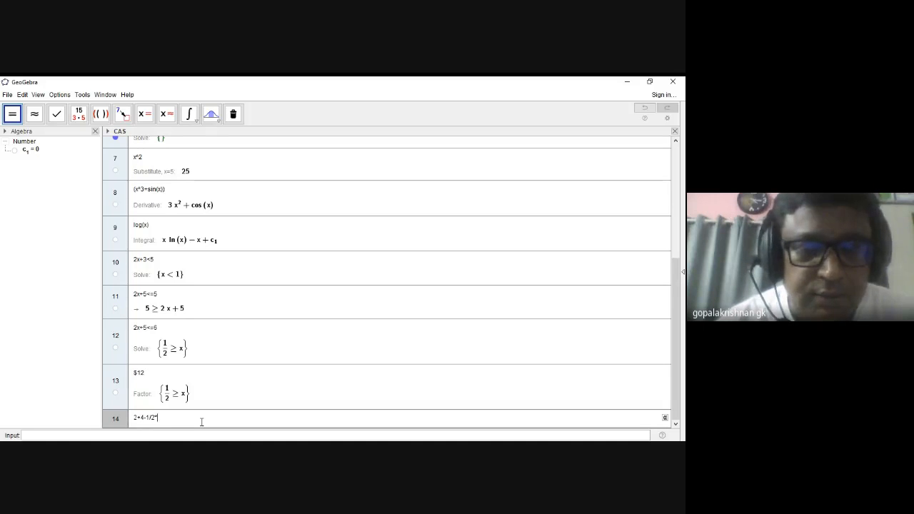
{"action": "type", "text": "5+"}
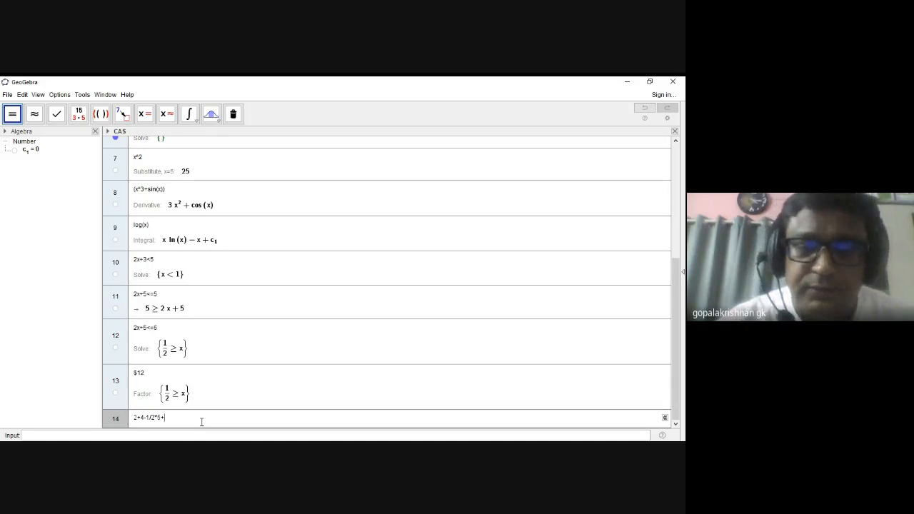
{"action": "type", "text": "7-"}
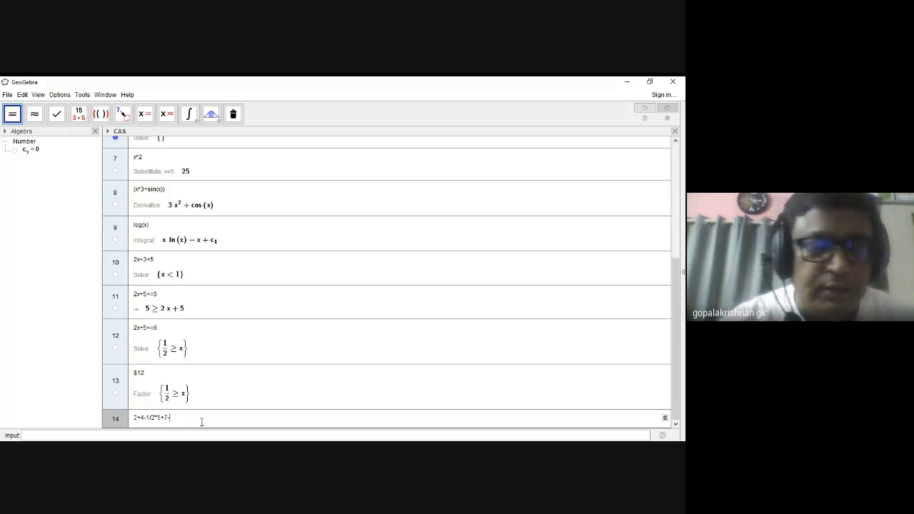
{"action": "type", "text": "3+2*5"}
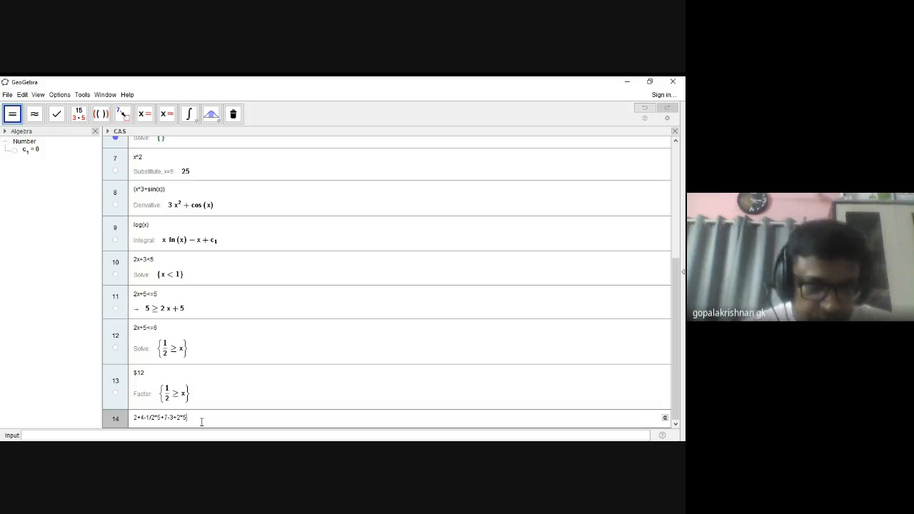
{"action": "left_click", "coordinate": [13, 115]}
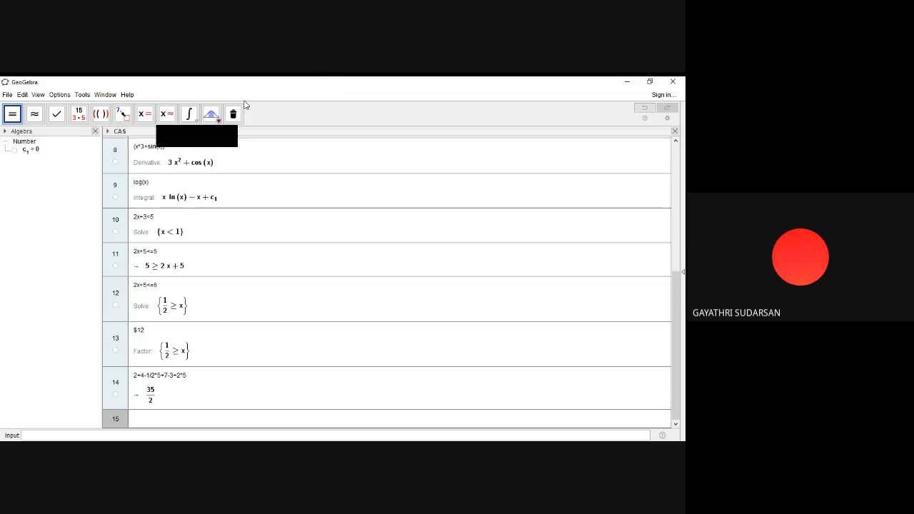
Step: Show the 3D Graphics view and close the CAS view
{"action": "left_click", "coordinate": [37, 95]}
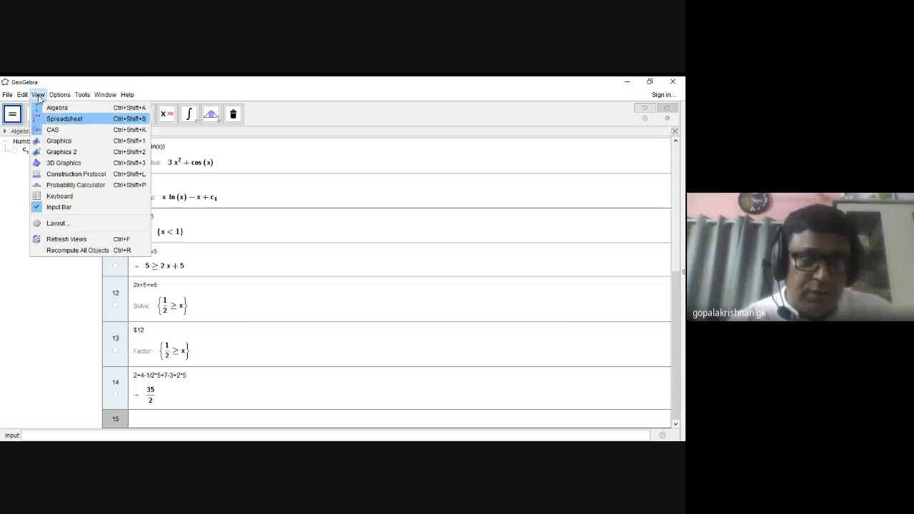
{"action": "left_click", "coordinate": [80, 165]}
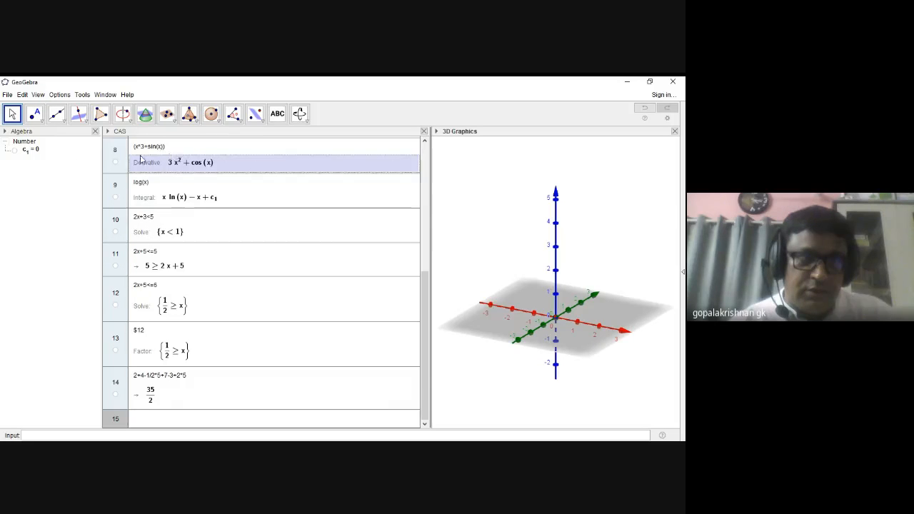
{"action": "left_click", "coordinate": [424, 131]}
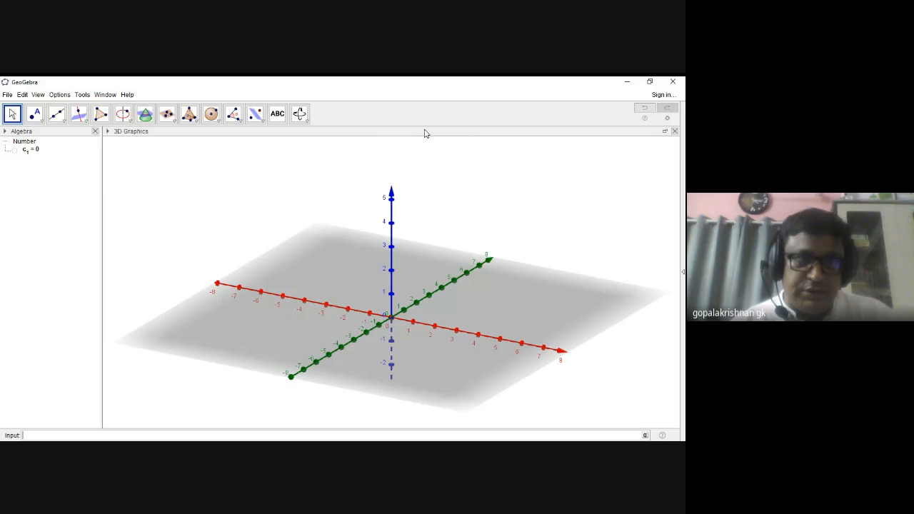
Step: Hide the 3D Graphics view and show it again
{"action": "left_click", "coordinate": [37, 95]}
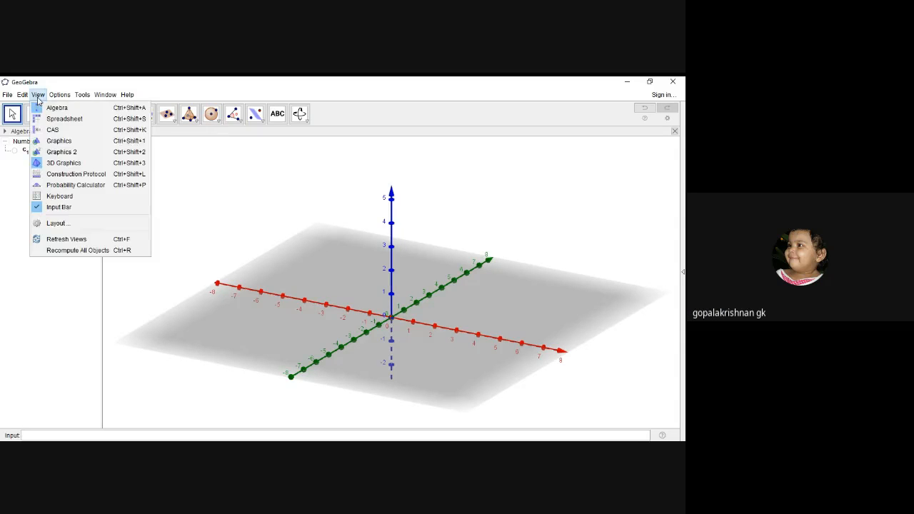
{"action": "left_click", "coordinate": [56, 166]}
{"action": "left_click", "coordinate": [39, 95]}
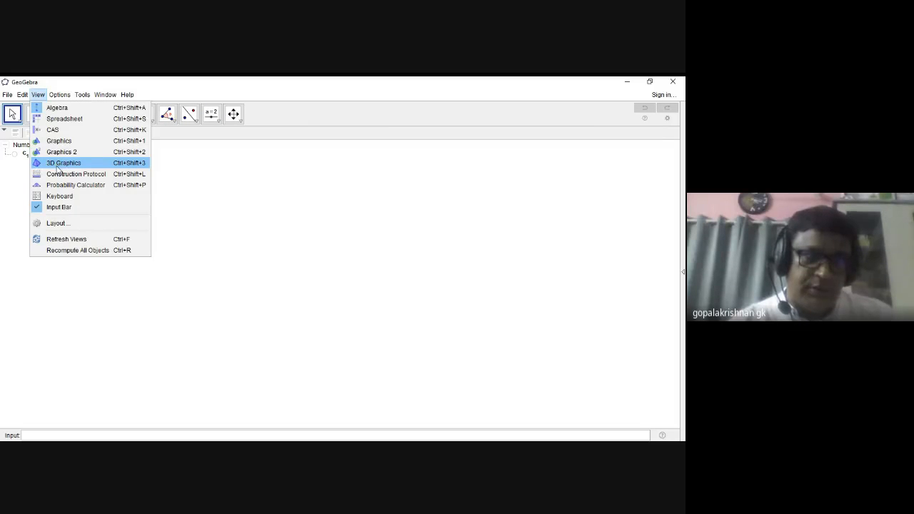
{"action": "left_click", "coordinate": [57, 168]}
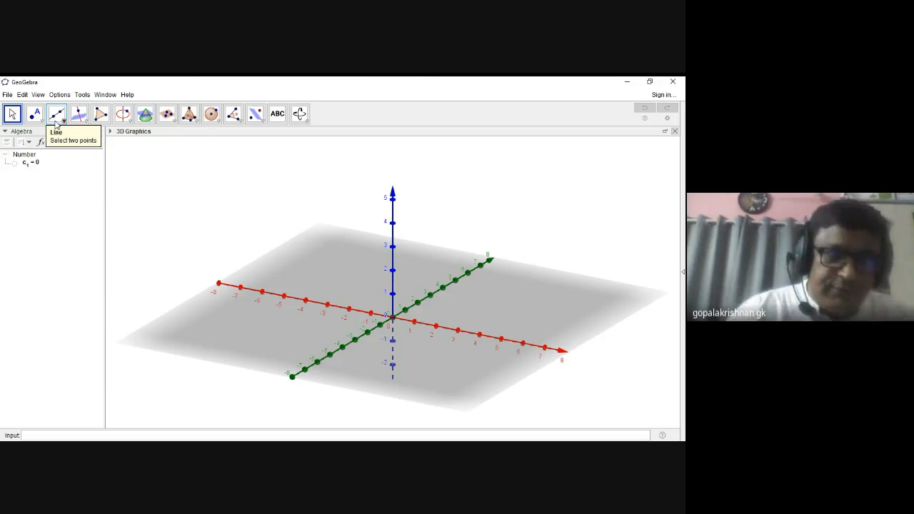
Step: Insert the LaTeX text "max volume of a cylinder inscribed in a cone" above and left of the axes in the 3D view
{"action": "left_click", "coordinate": [277, 114]}
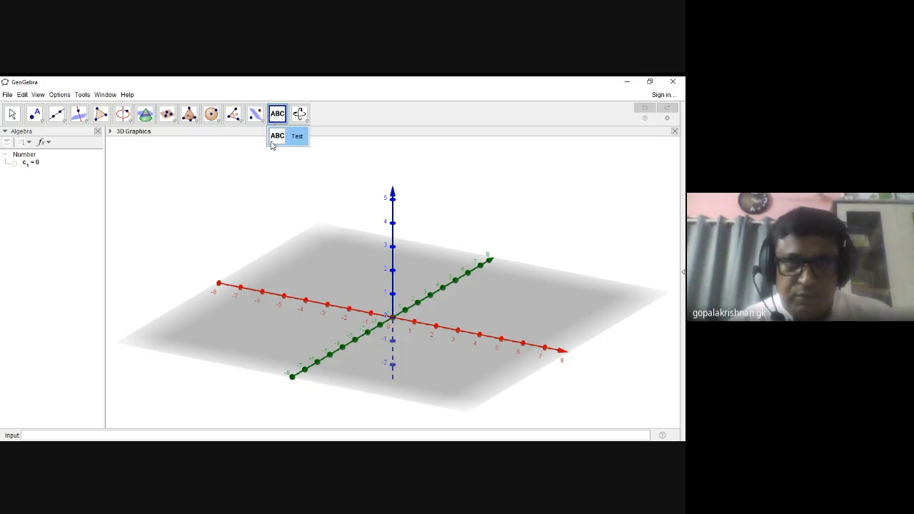
{"action": "left_click", "coordinate": [293, 137]}
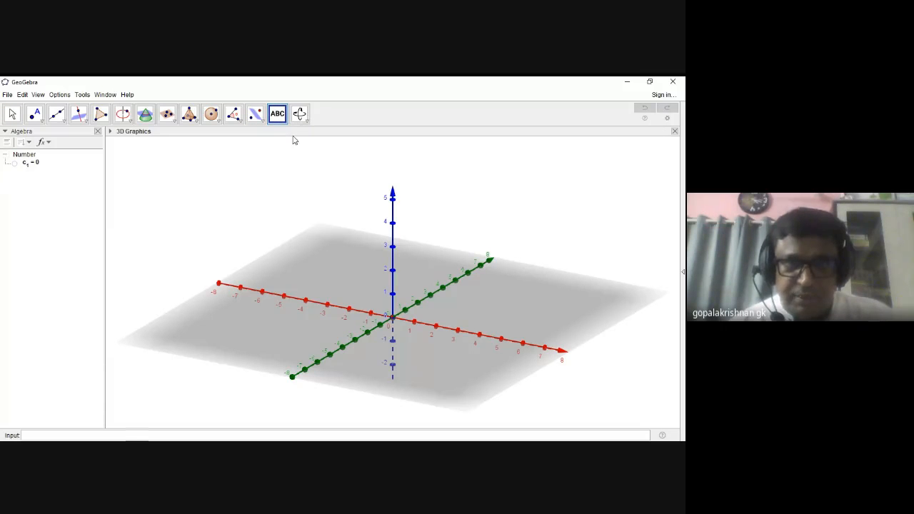
{"action": "left_click", "coordinate": [175, 157]}
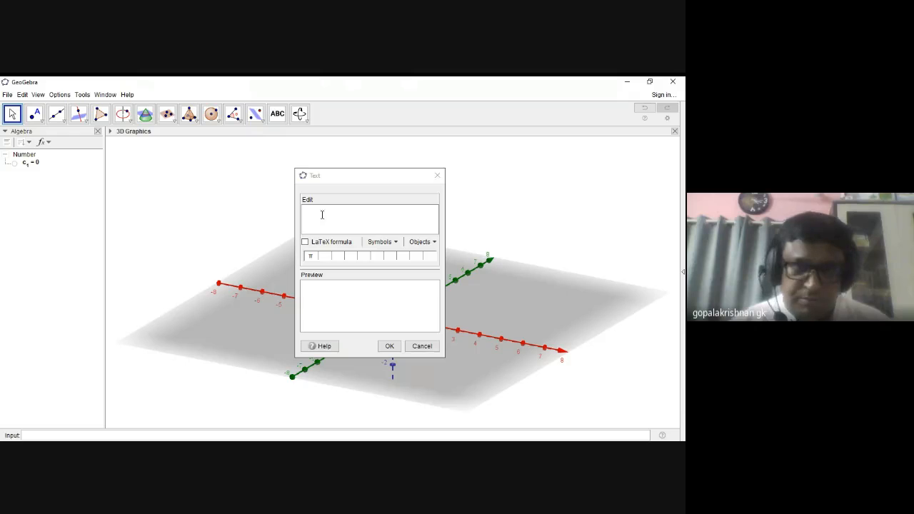
{"action": "left_click", "coordinate": [323, 214]}
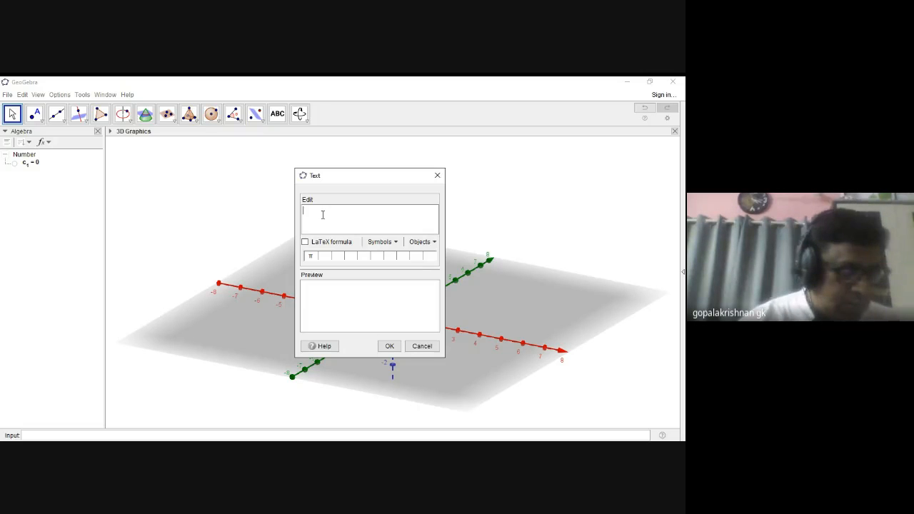
{"action": "type", "text": "ma"}
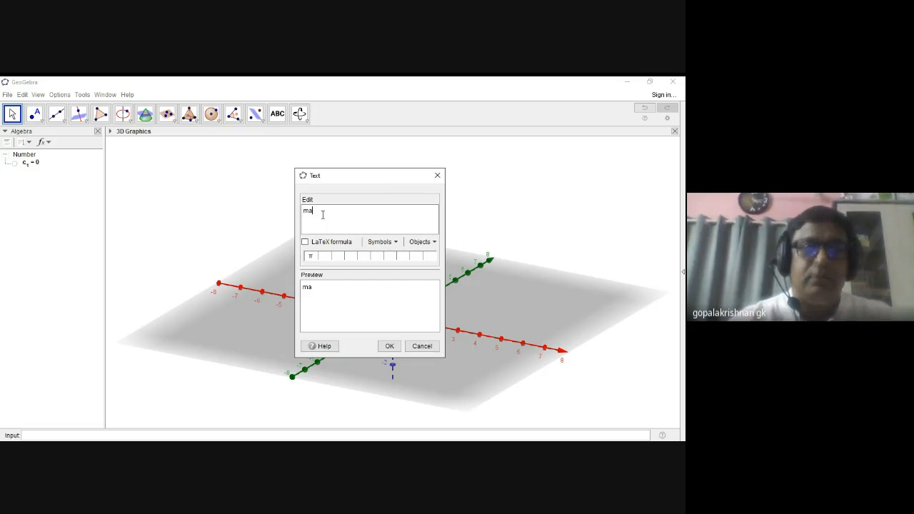
{"action": "type", "text": "x vp;l,e \\\\"}
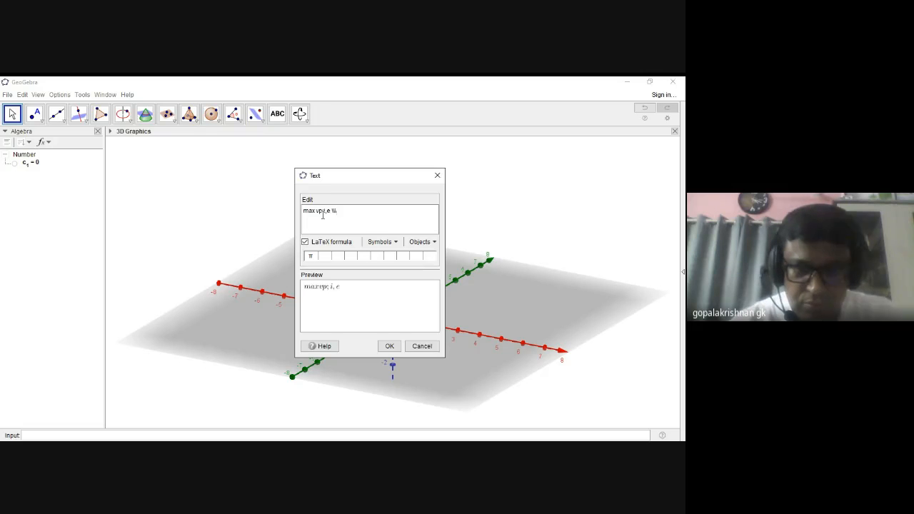
{"action": "key", "text": "BackSpace"}
{"action": "key", "text": "BackSpace"}
{"action": "key", "text": "BackSpace"}
{"action": "key", "text": "BackSpace"}
{"action": "key", "text": "BackSpace"}
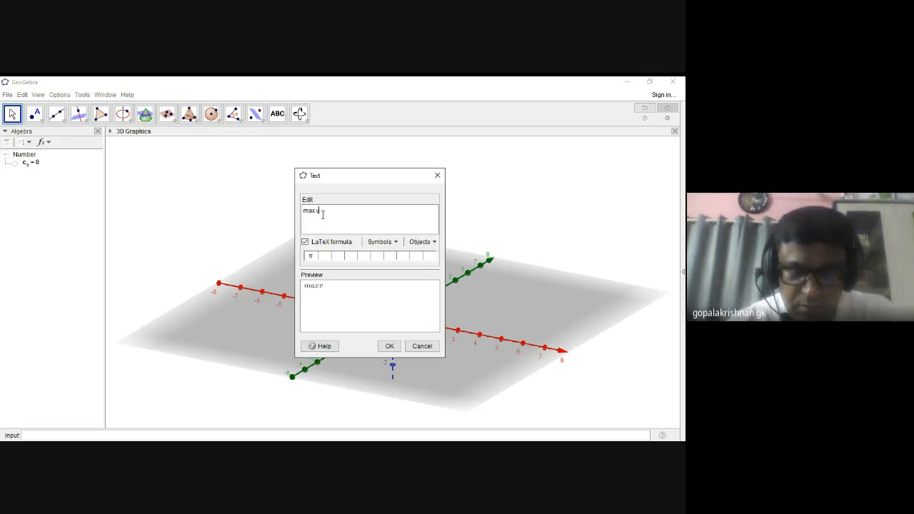
{"action": "type", "text": "vol"}
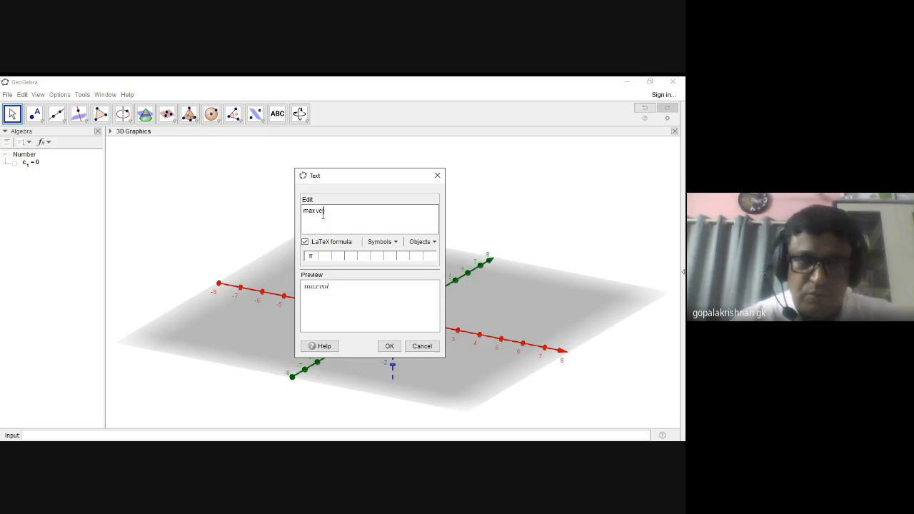
{"action": "type", "text": "ume of a"}
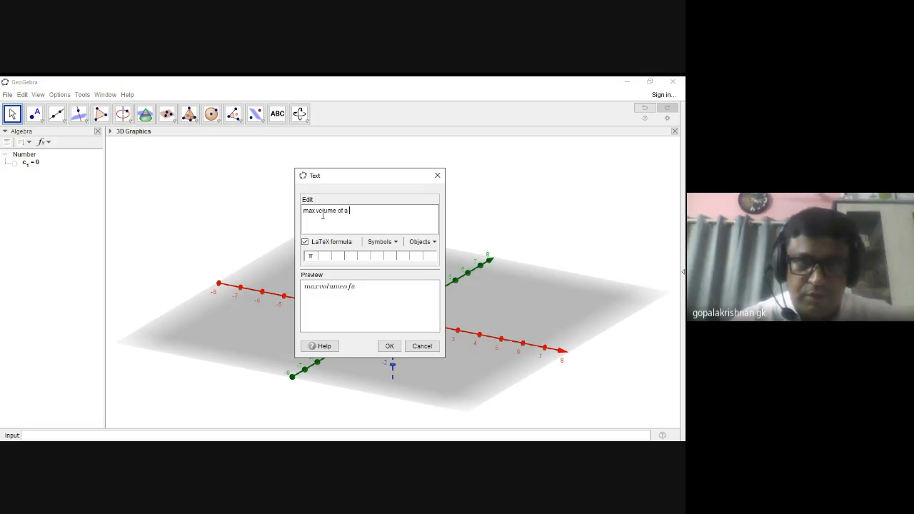
{"action": "type", "text": " cone"}
{"action": "key", "text": "BackSpace"}
{"action": "key", "text": "BackSpace"}
{"action": "key", "text": "BackSpace"}
{"action": "key", "text": "BackSpace"}
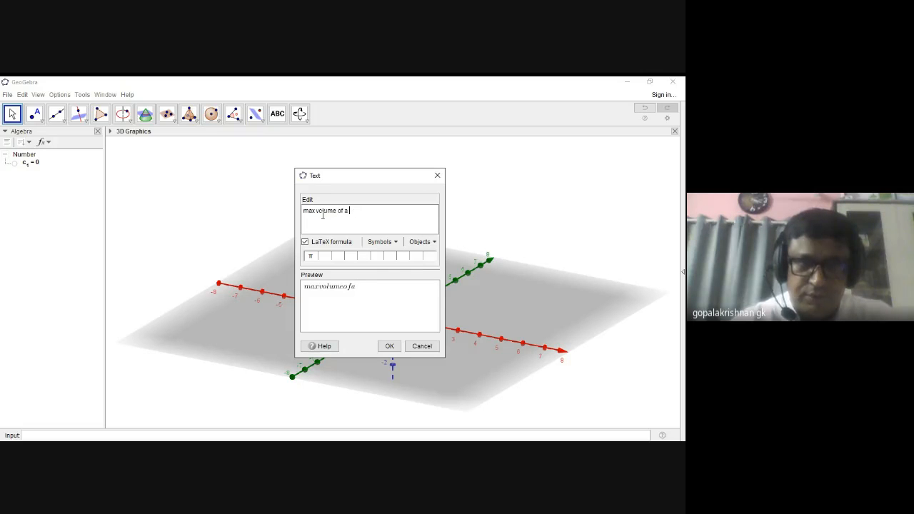
{"action": "key", "text": "BackSpace"}
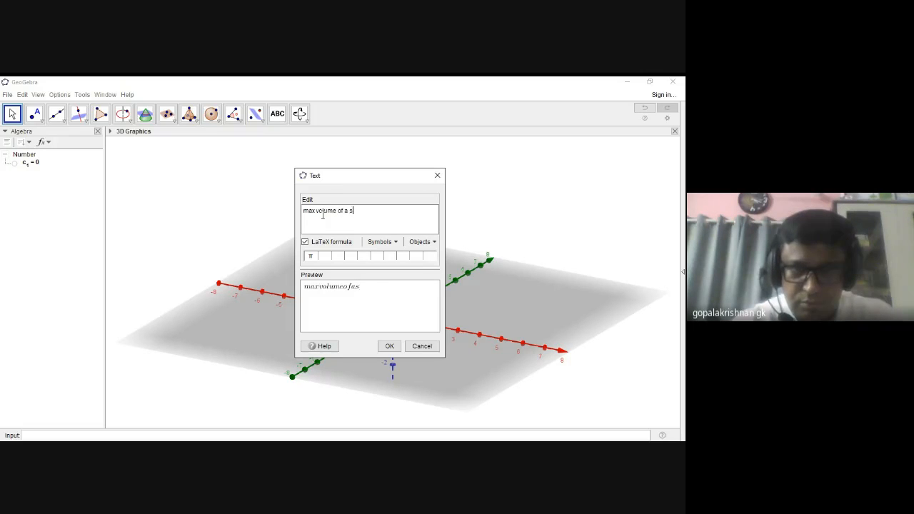
{"action": "type", "text": "cylinder in"}
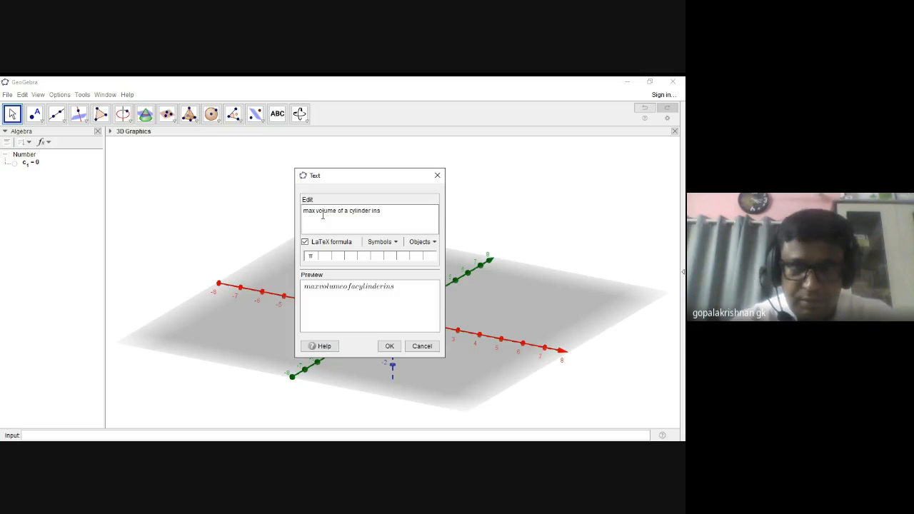
{"action": "type", "text": "scribed in a"}
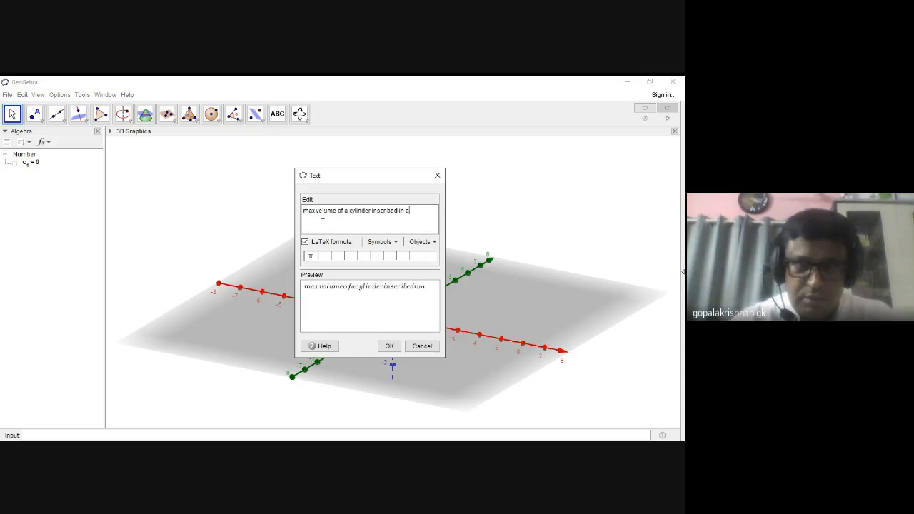
{"action": "type", "text": " cone"}
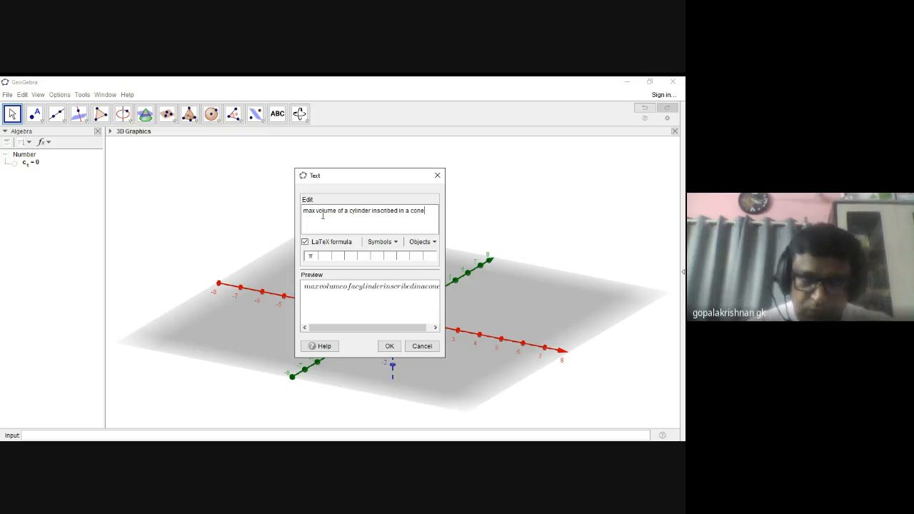
{"action": "left_click", "coordinate": [389, 345]}
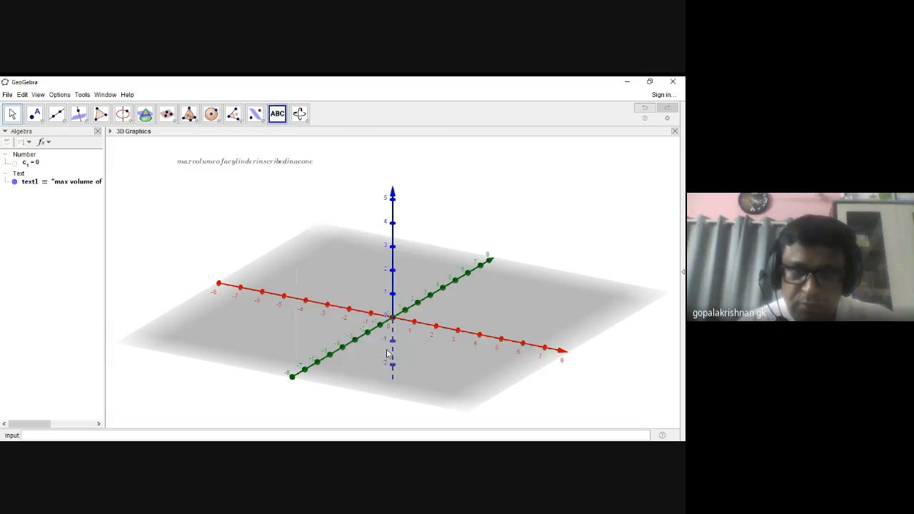
{"action": "right_click", "coordinate": [249, 165]}
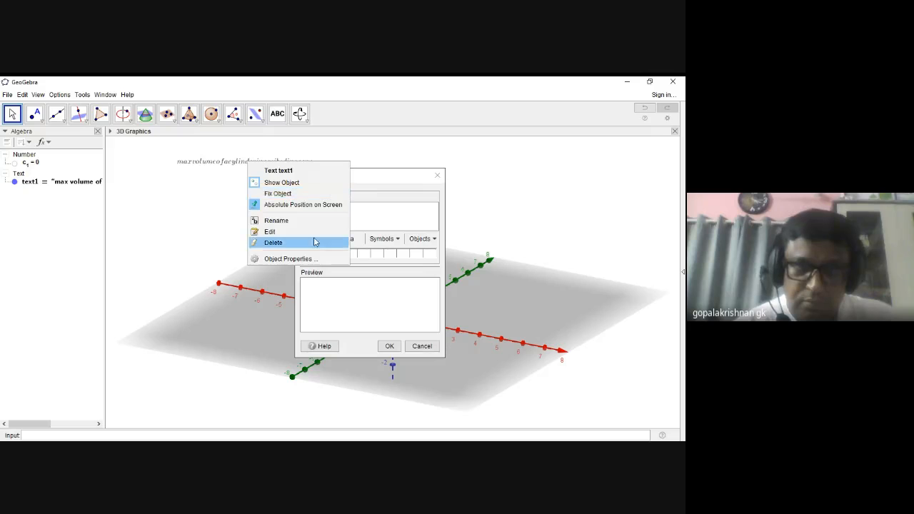
{"action": "left_click", "coordinate": [311, 270]}
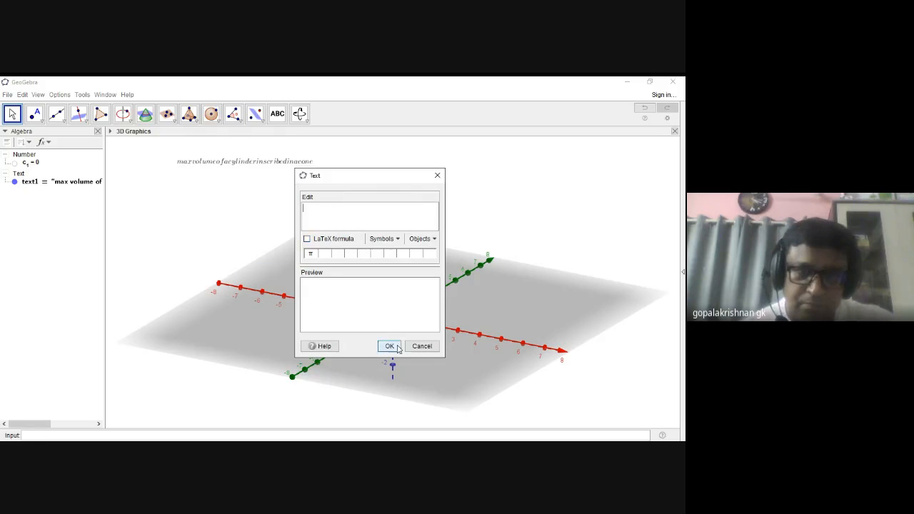
{"action": "left_click", "coordinate": [422, 346]}
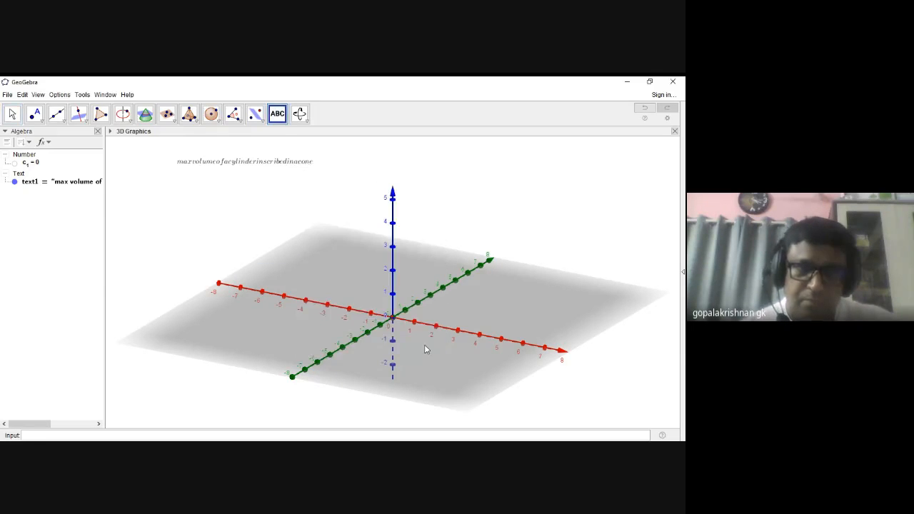
Step: Set the font size of the text "max volume of a cylinder inscribed in a cone" to Large in its object properties
{"action": "right_click", "coordinate": [278, 163]}
{"action": "left_click", "coordinate": [326, 259]}
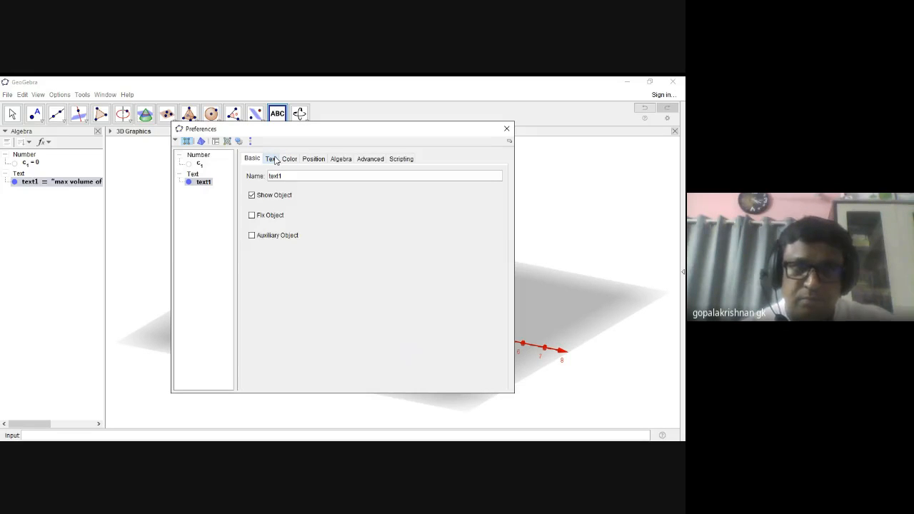
{"action": "left_click", "coordinate": [271, 158]}
{"action": "left_click", "coordinate": [314, 173]}
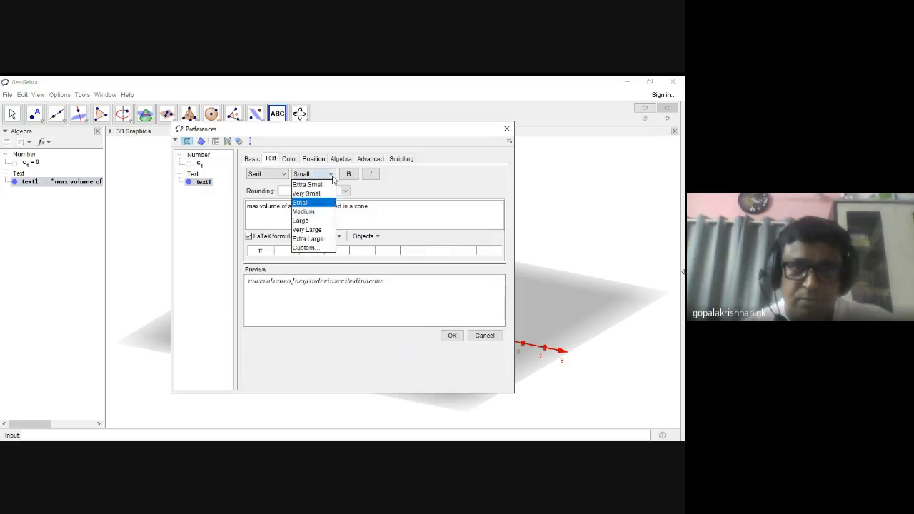
{"action": "left_click", "coordinate": [314, 222]}
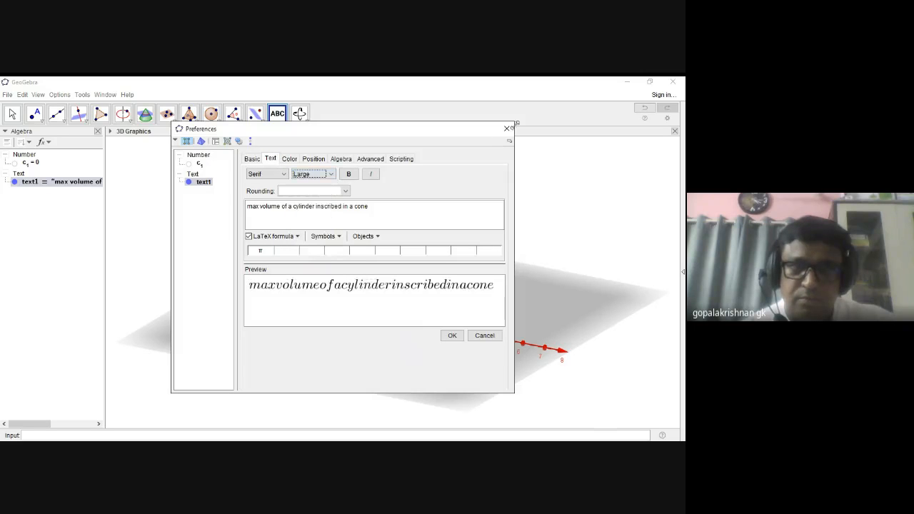
{"action": "left_click", "coordinate": [447, 337]}
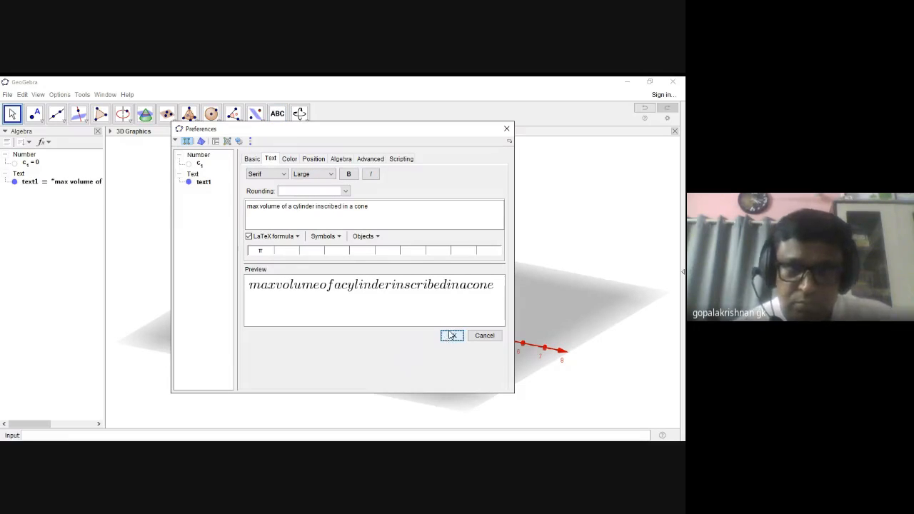
{"action": "left_click", "coordinate": [506, 129]}
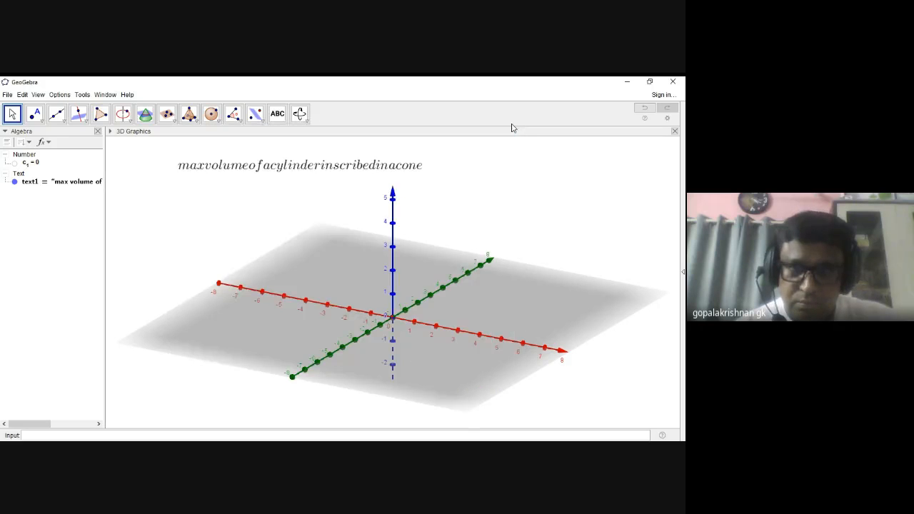
Step: Turn off LaTeX formula formatting for the title text in the 3D view
{"action": "left_click", "coordinate": [211, 173]}
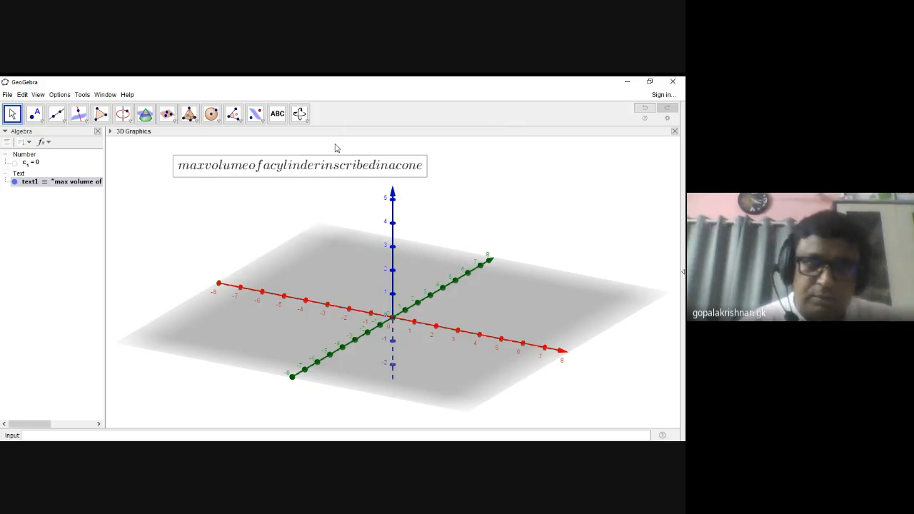
{"action": "double_click", "coordinate": [342, 165]}
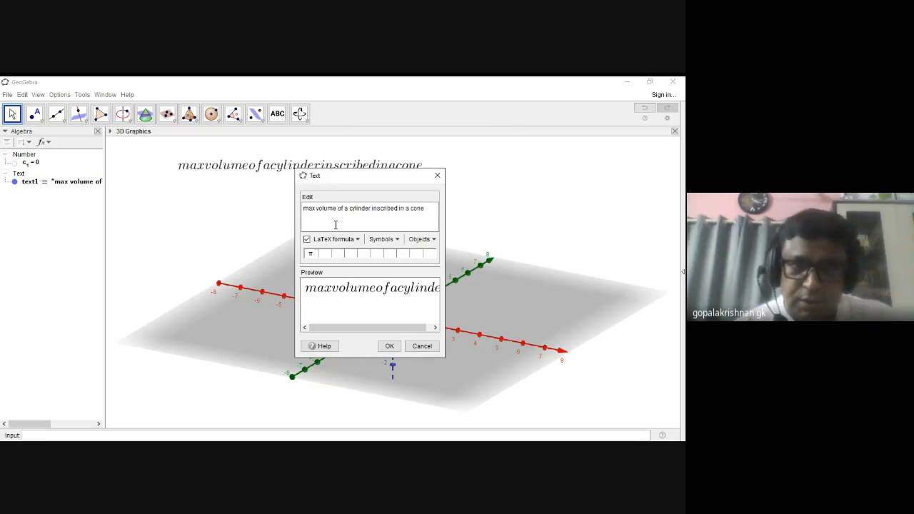
{"action": "left_click", "coordinate": [307, 240]}
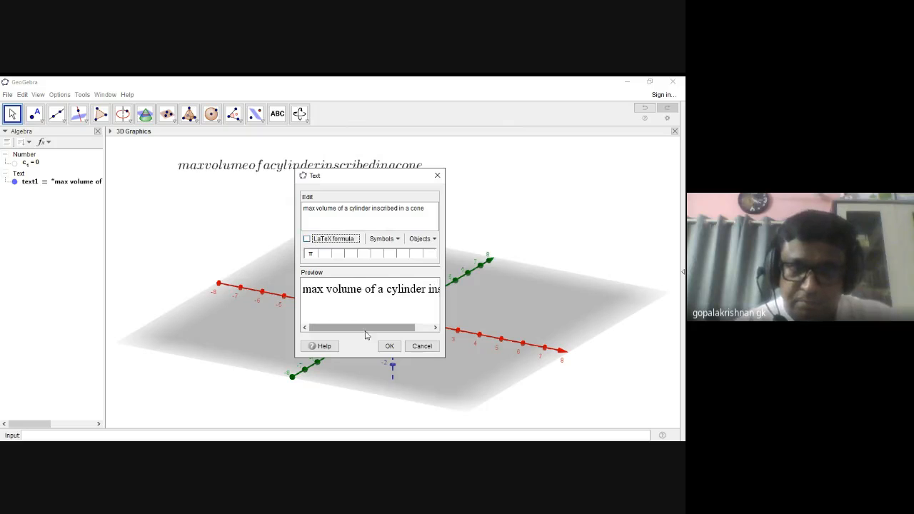
{"action": "left_click", "coordinate": [390, 347]}
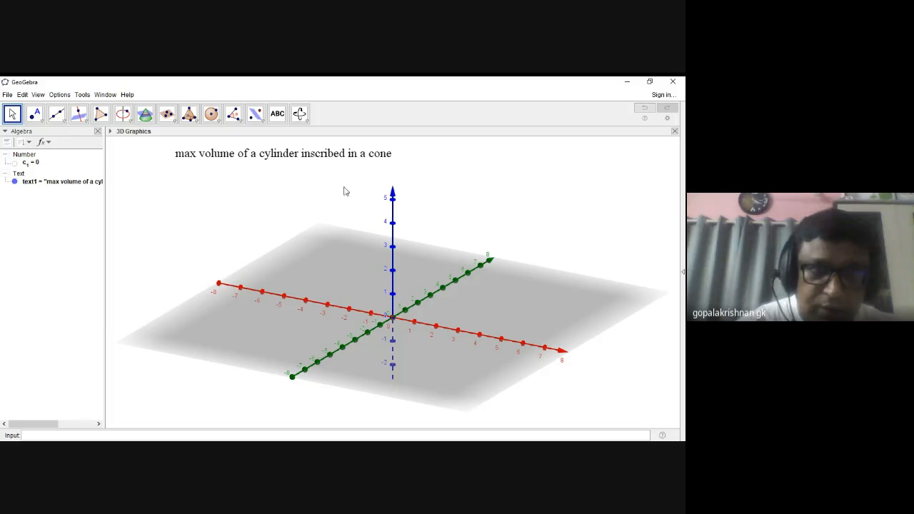
Step: Create a cone with its base centre at the origin, apex at (0, 0, 3) and radius 3
{"action": "left_click", "coordinate": [195, 123]}
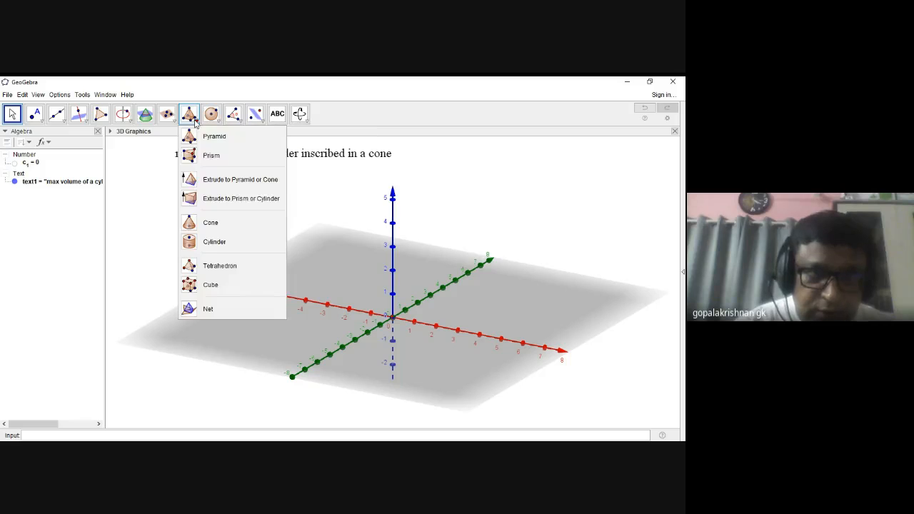
{"action": "left_click", "coordinate": [205, 224]}
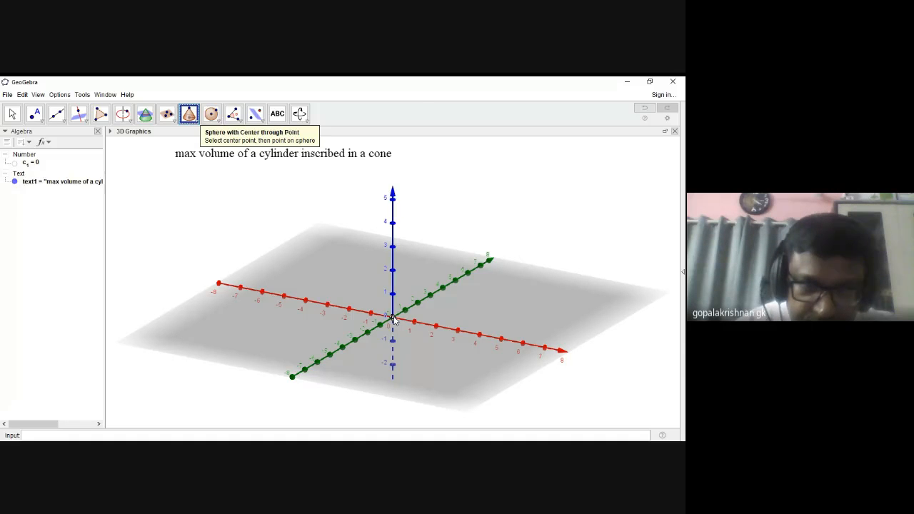
{"action": "left_click", "coordinate": [392, 319]}
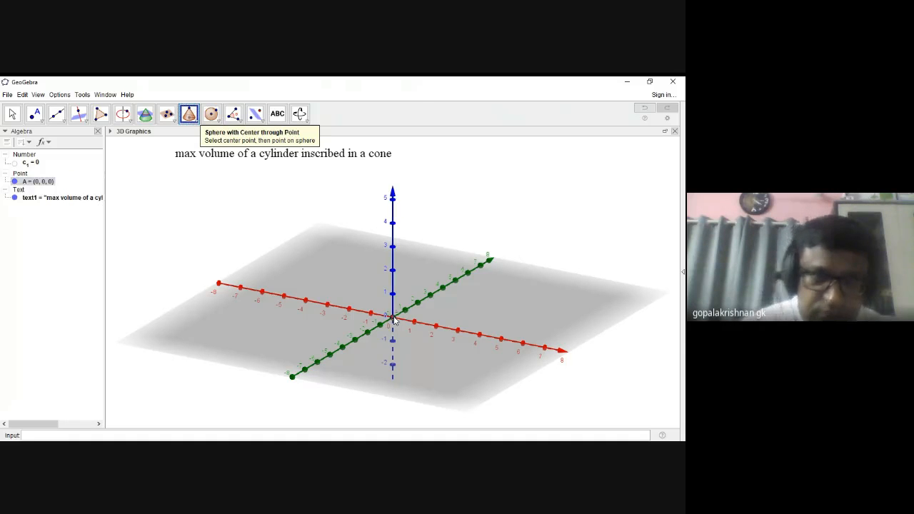
{"action": "left_click", "coordinate": [392, 245]}
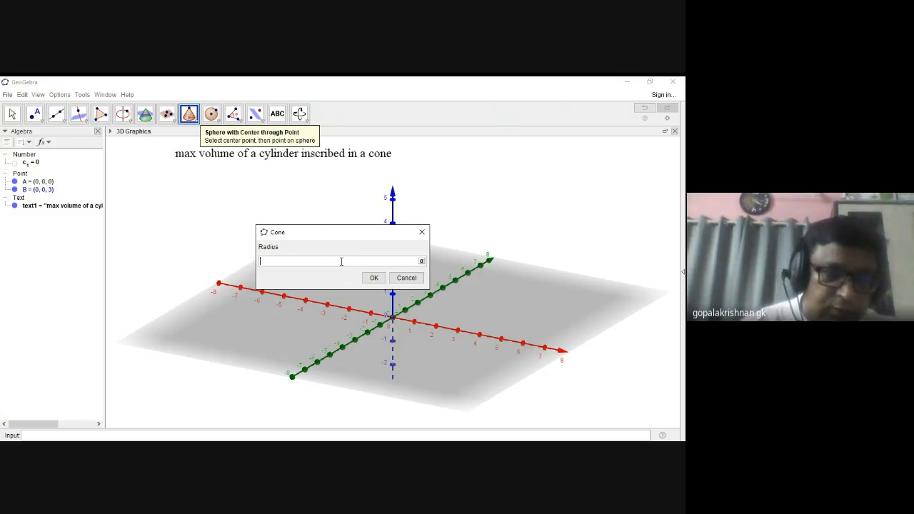
{"action": "left_click", "coordinate": [374, 278]}
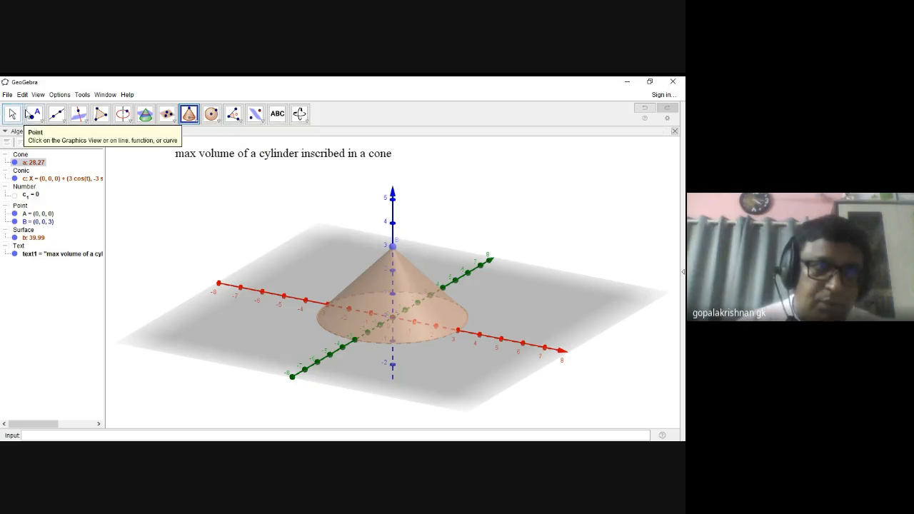
Step: Rotate the 3D view to examine the cone from several angles
{"action": "left_click", "coordinate": [299, 113]}
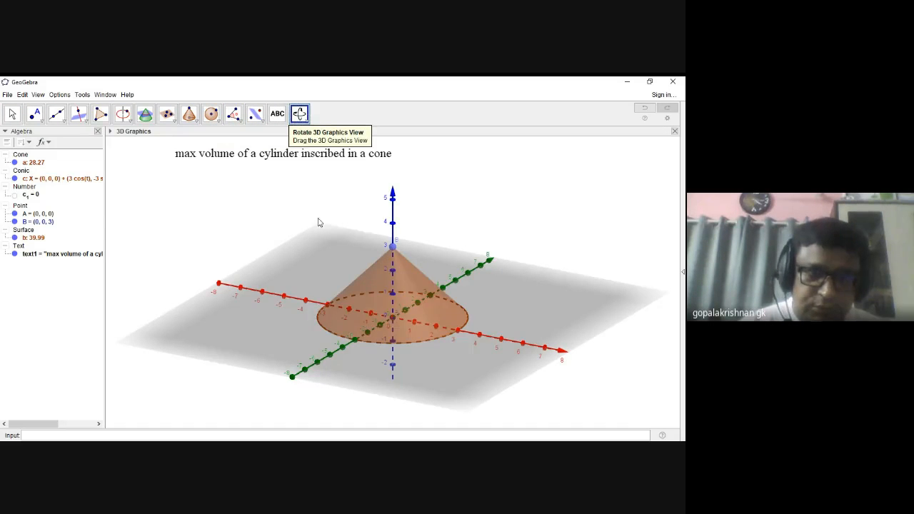
{"action": "left_click_drag", "start_coordinate": [316, 218], "coordinate": [334, 226]}
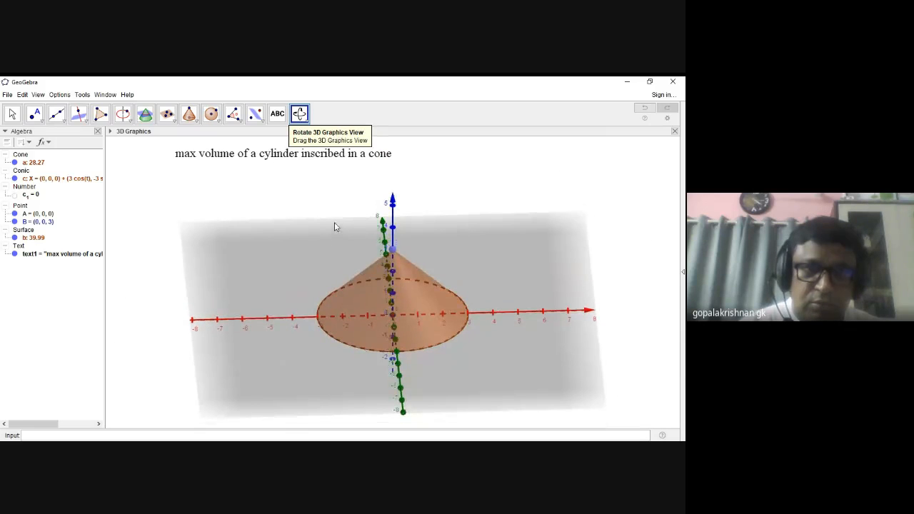
{"action": "left_click", "coordinate": [308, 116]}
{"action": "left_click", "coordinate": [314, 145]}
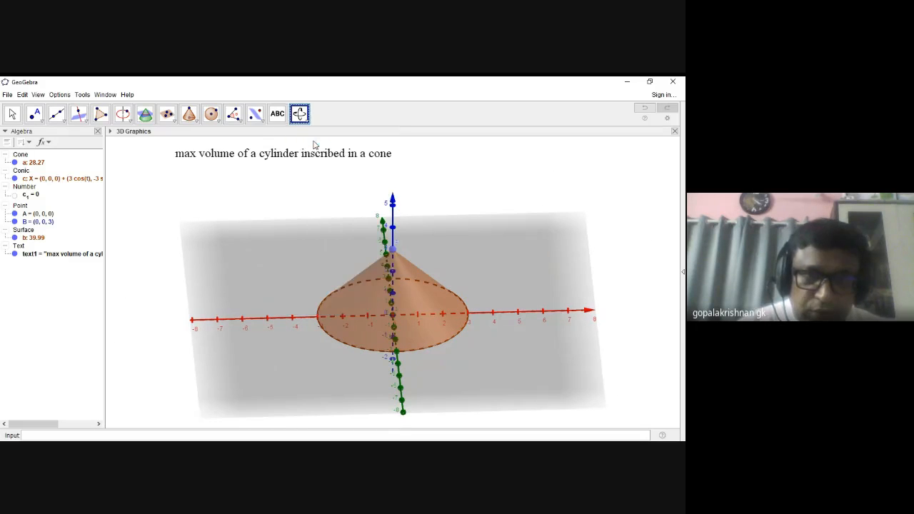
{"action": "left_click_drag", "start_coordinate": [302, 257], "coordinate": [325, 239]}
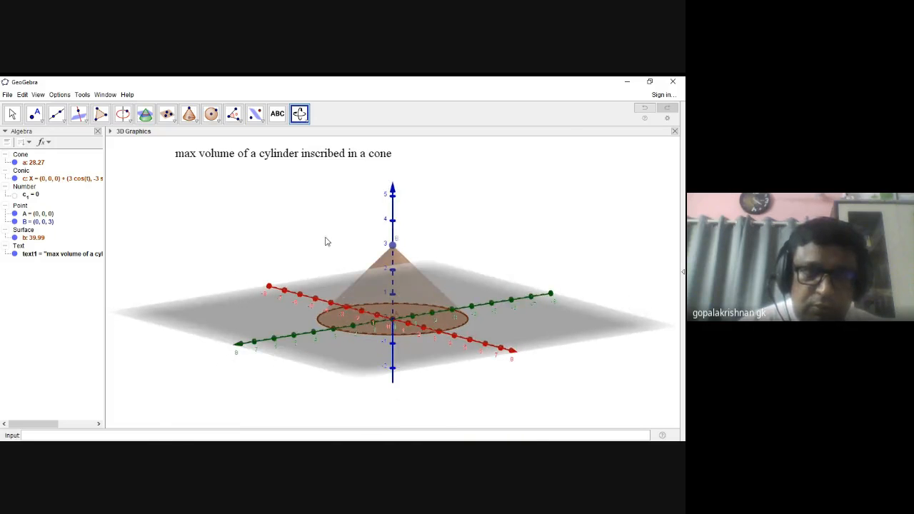
{"action": "mouse_move", "coordinate": [355, 294]}
{"action": "left_mouse_down"}
{"action": "mouse_move", "coordinate": [372, 252]}
{"action": "mouse_move", "coordinate": [372, 297]}
{"action": "left_mouse_up"}
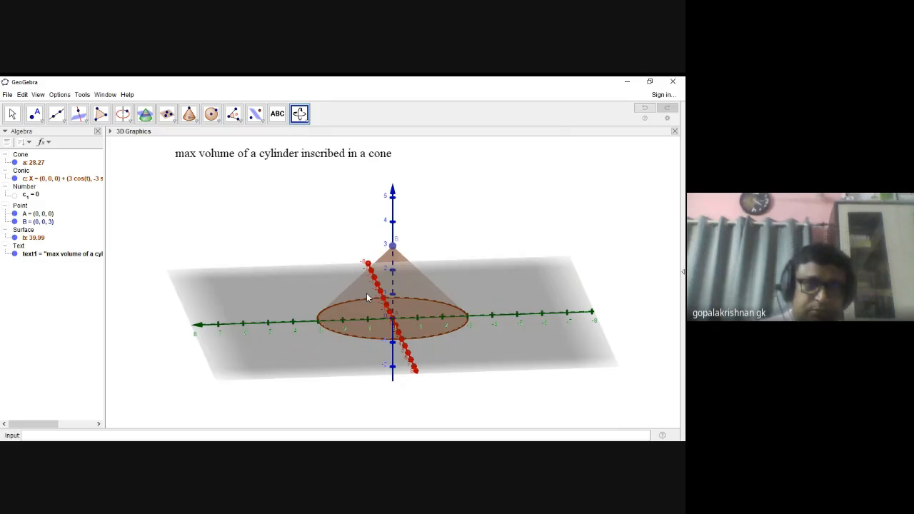
{"action": "left_click_drag", "start_coordinate": [407, 370], "coordinate": [363, 402]}
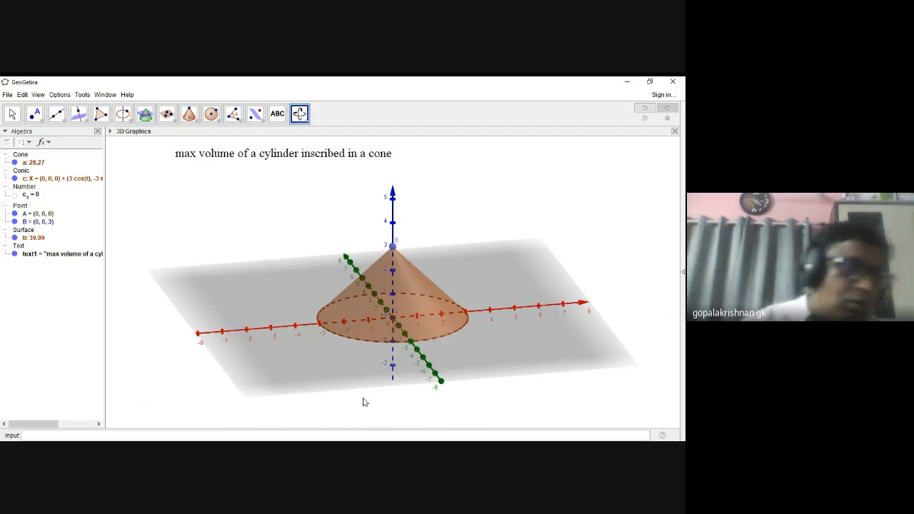
{"action": "left_click", "coordinate": [189, 114]}
{"action": "left_click", "coordinate": [189, 114]}
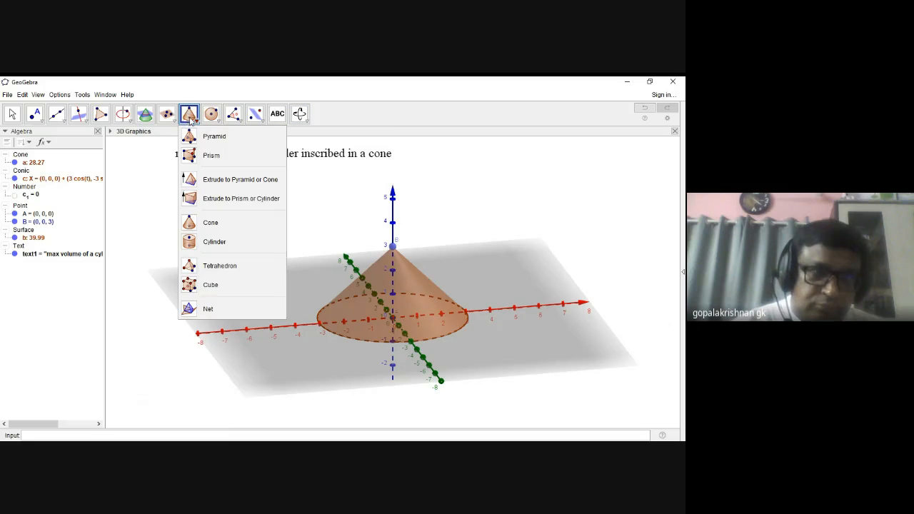
{"action": "left_click", "coordinate": [206, 227]}
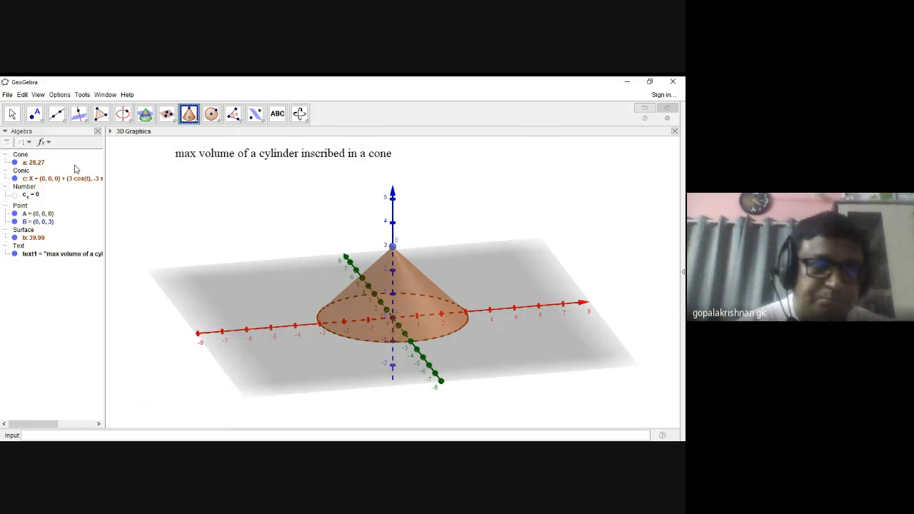
Step: Show the Graphics view beside the 3D Graphics view and widen the 3D view so the whole title fits
{"action": "left_click", "coordinate": [37, 95]}
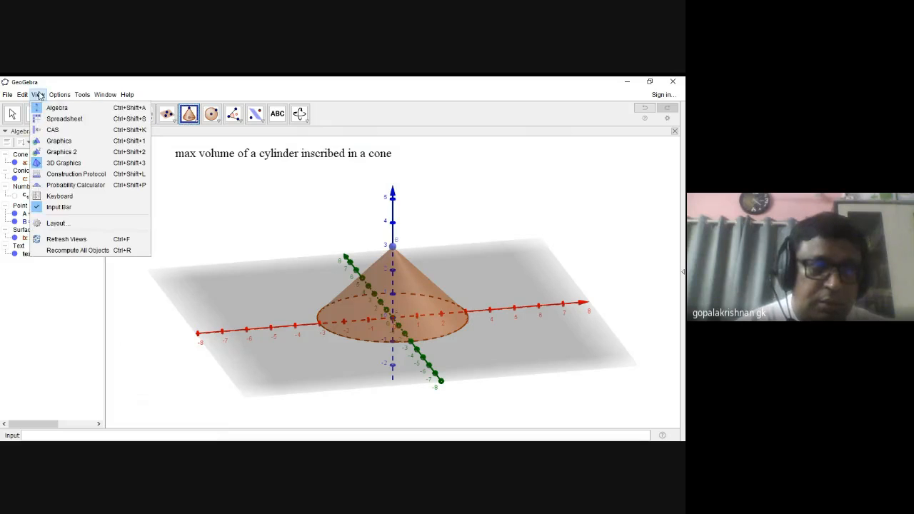
{"action": "left_click", "coordinate": [58, 141]}
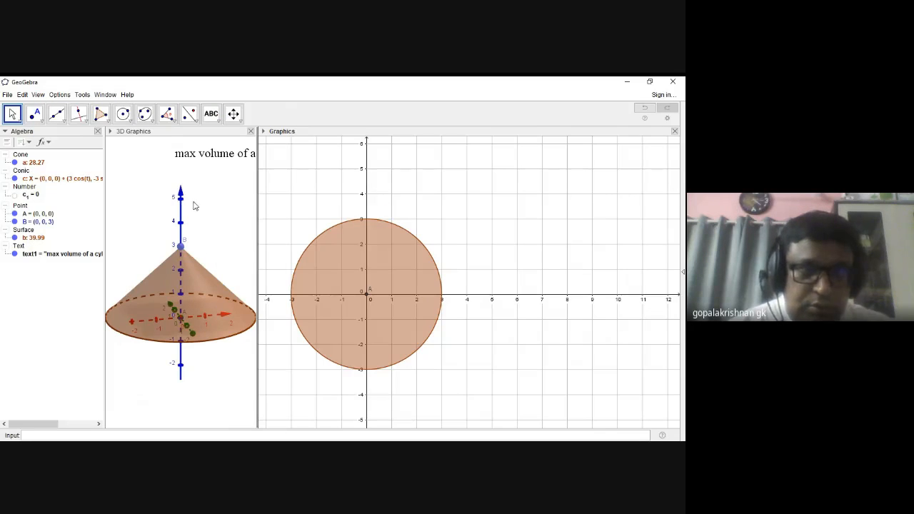
{"action": "left_click", "coordinate": [199, 277]}
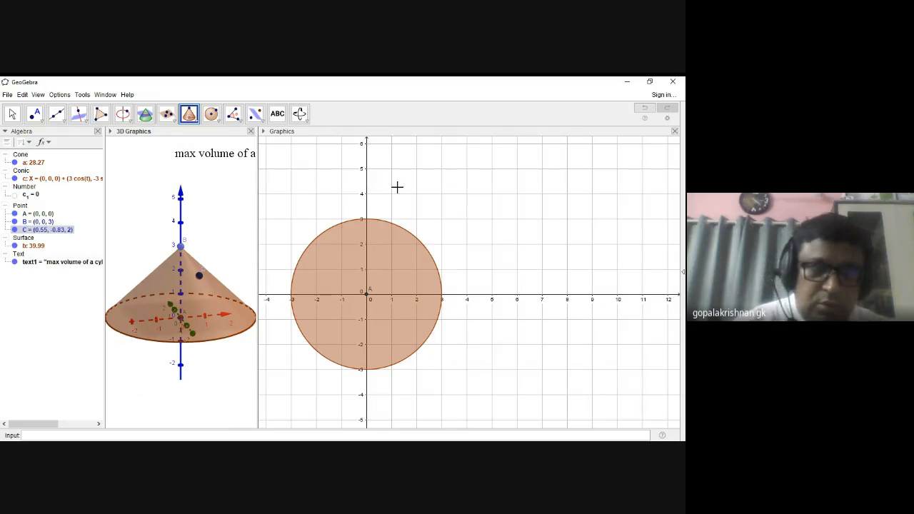
{"action": "left_click_drag", "start_coordinate": [258, 193], "coordinate": [459, 200]}
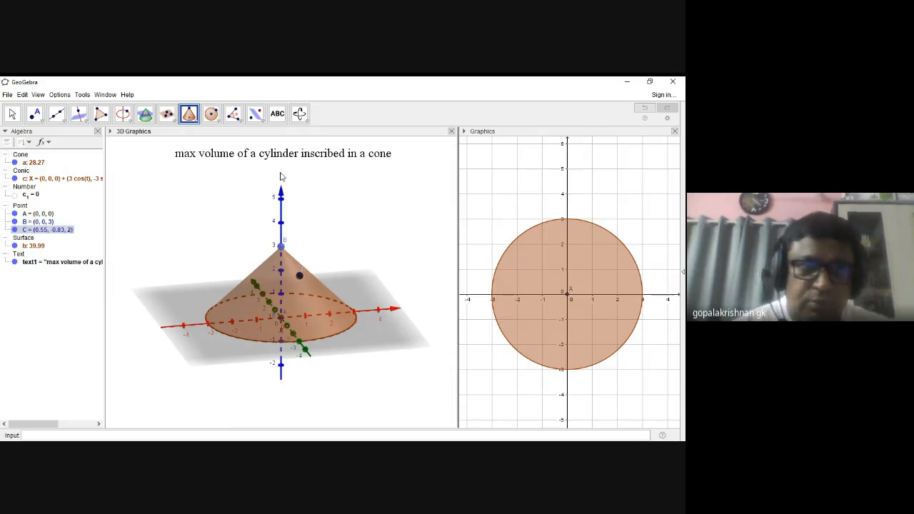
Step: Add a number slider named r with minimum 0 and maximum 3 above the circle in the Graphics view
{"action": "left_click", "coordinate": [489, 154]}
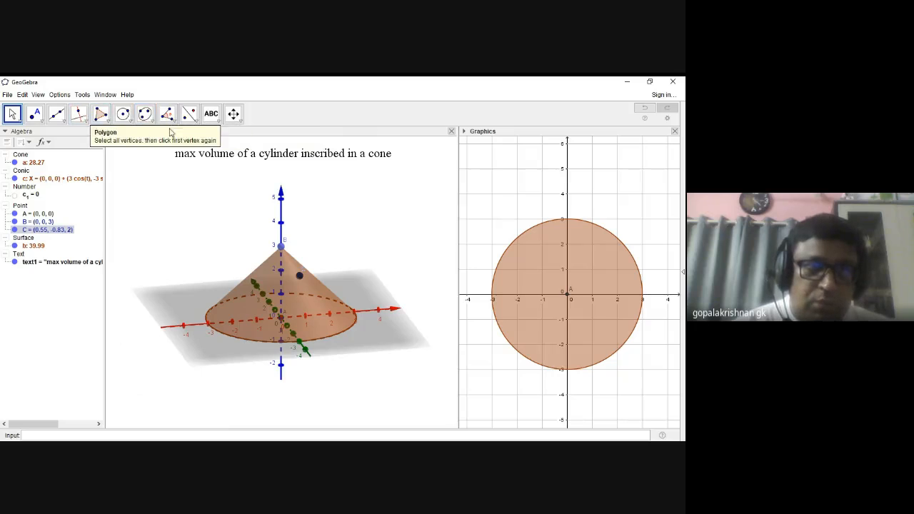
{"action": "left_click", "coordinate": [215, 125]}
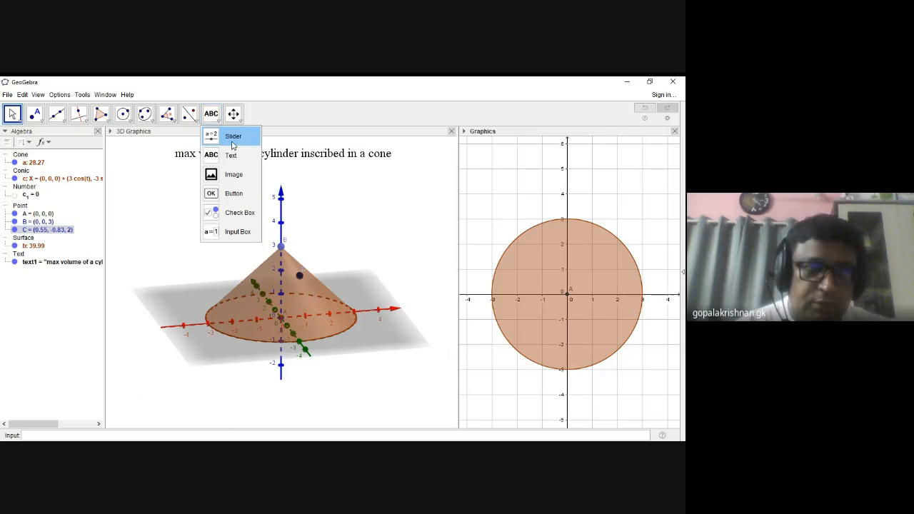
{"action": "left_click", "coordinate": [232, 142]}
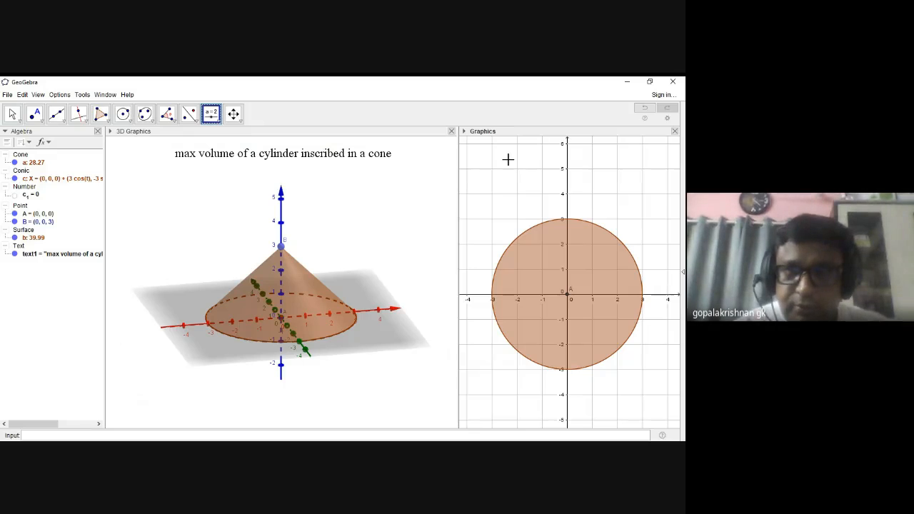
{"action": "left_click", "coordinate": [501, 160]}
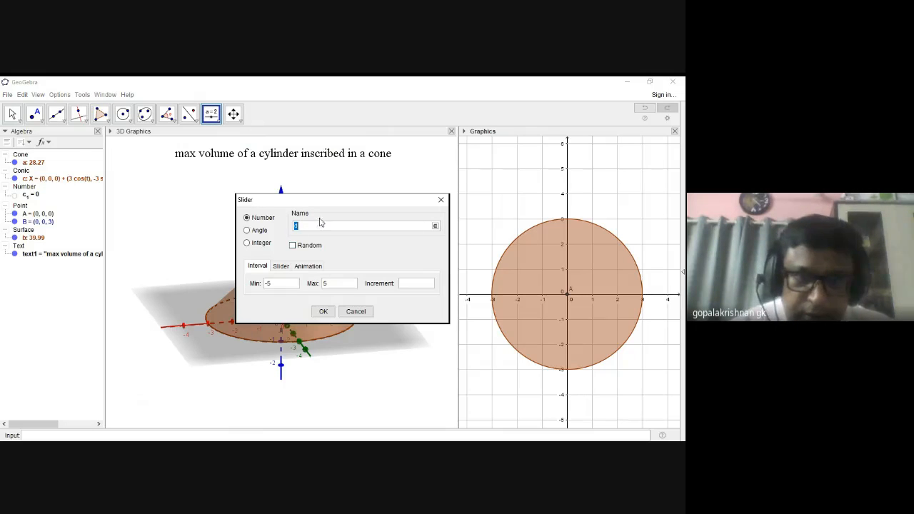
{"action": "type", "text": "r"}
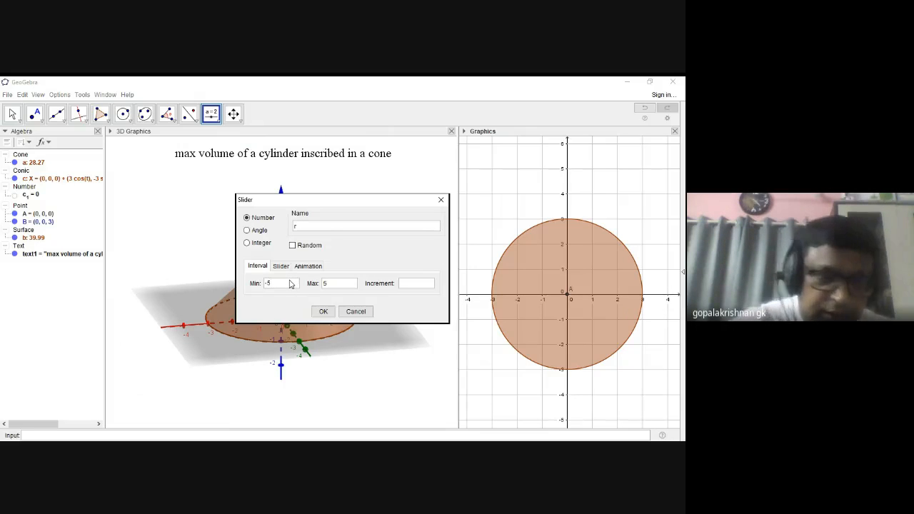
{"action": "key", "text": "BackSpace"}
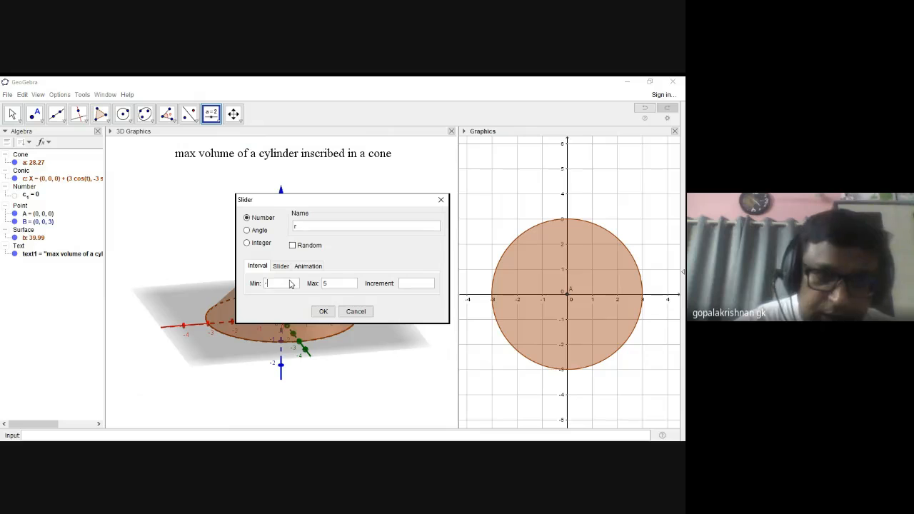
{"action": "type", "text": "0"}
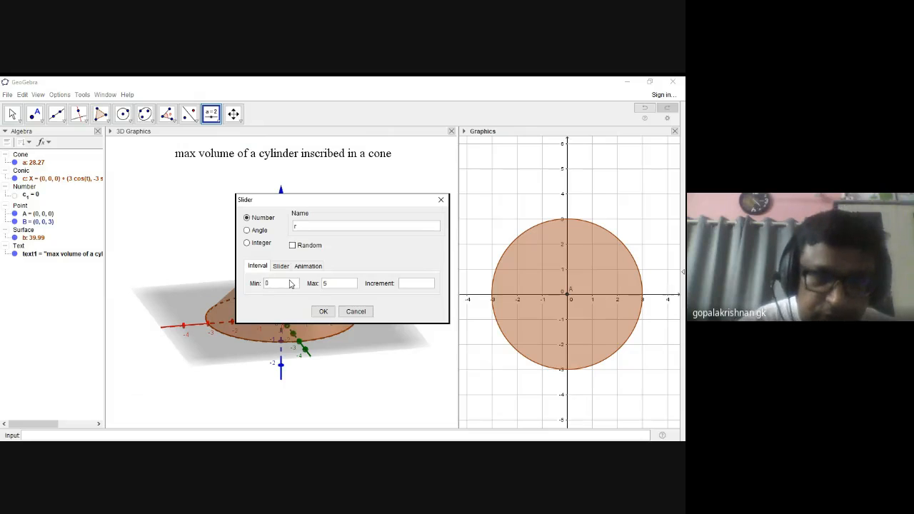
{"action": "key", "text": "BackSpace"}
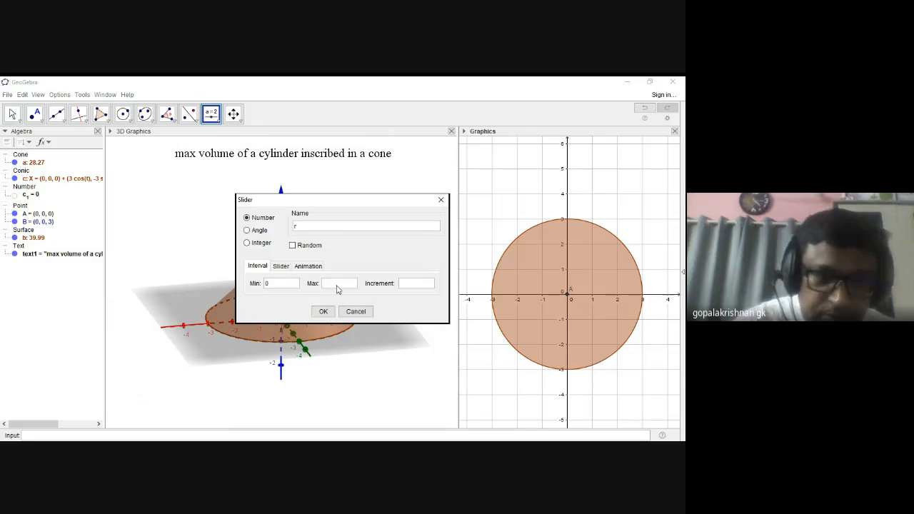
{"action": "type", "text": "3"}
{"action": "left_click", "coordinate": [322, 311]}
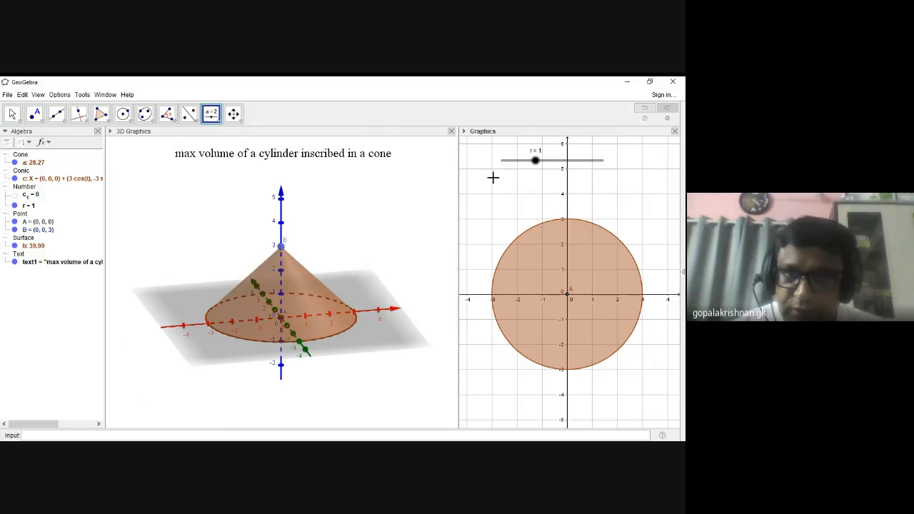
Step: Set slider r to 0 and define the cylinder's height as h=3-r
{"action": "left_click_drag", "start_coordinate": [535, 162], "coordinate": [492, 170]}
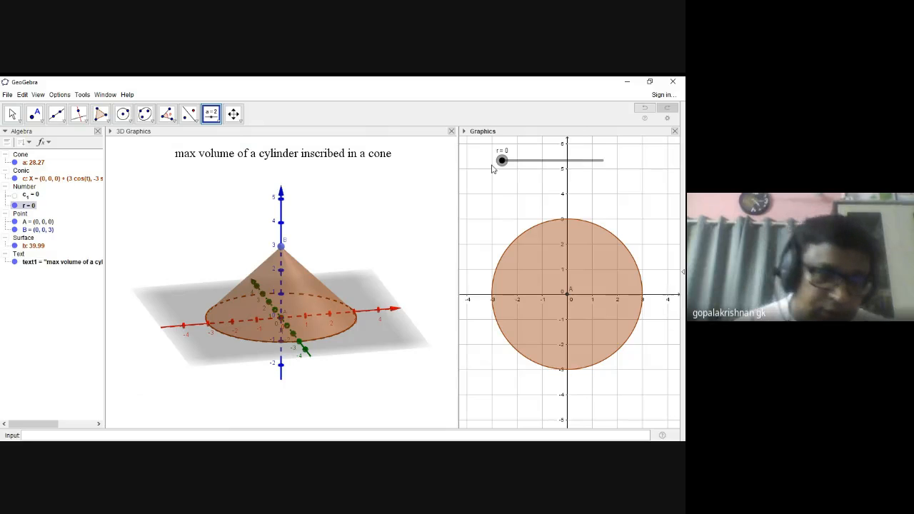
{"action": "left_click", "coordinate": [125, 436]}
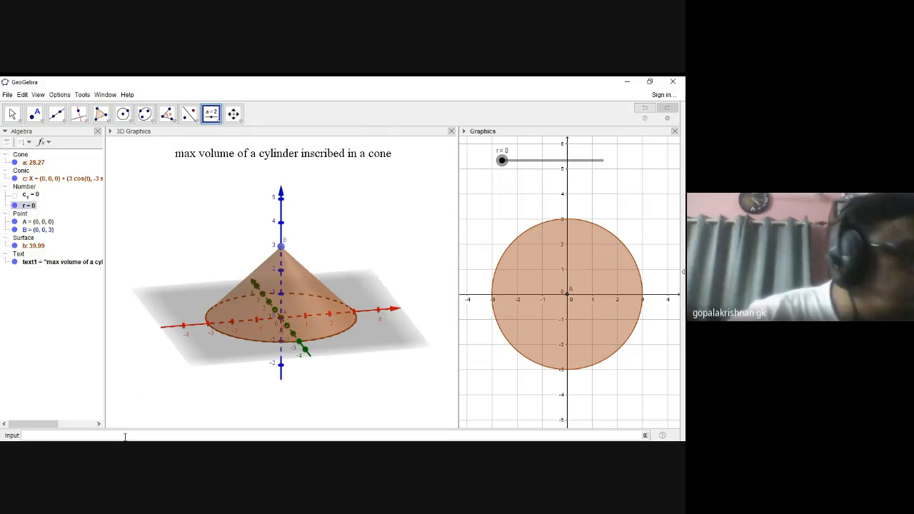
{"action": "type", "text": "h"}
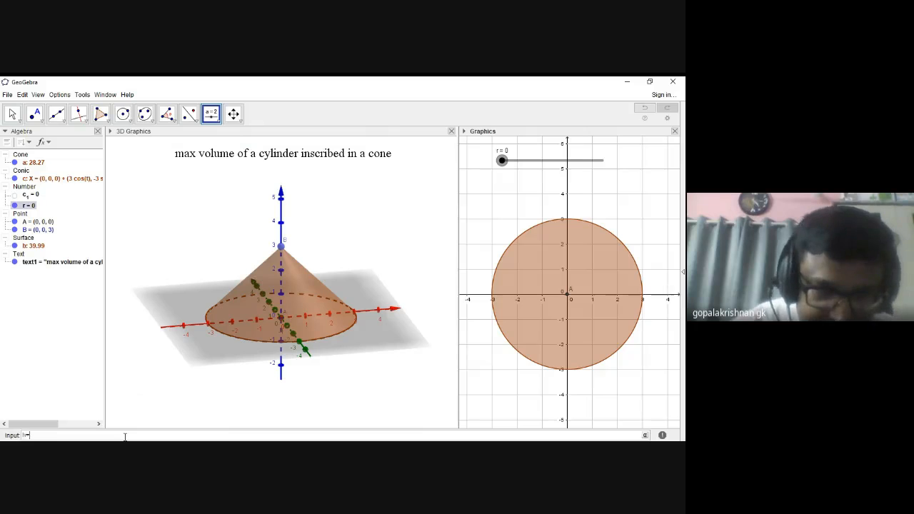
{"action": "type", "text": "=3-r"}
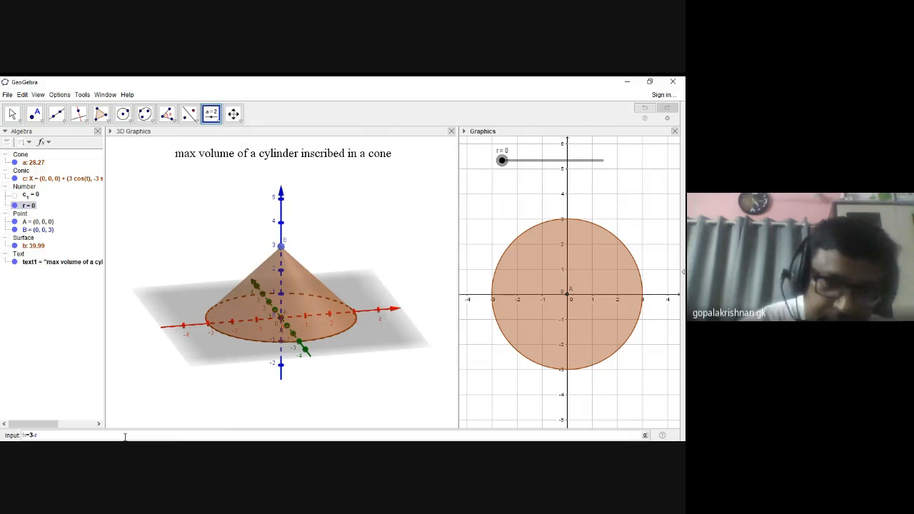
{"action": "key", "text": "Return"}
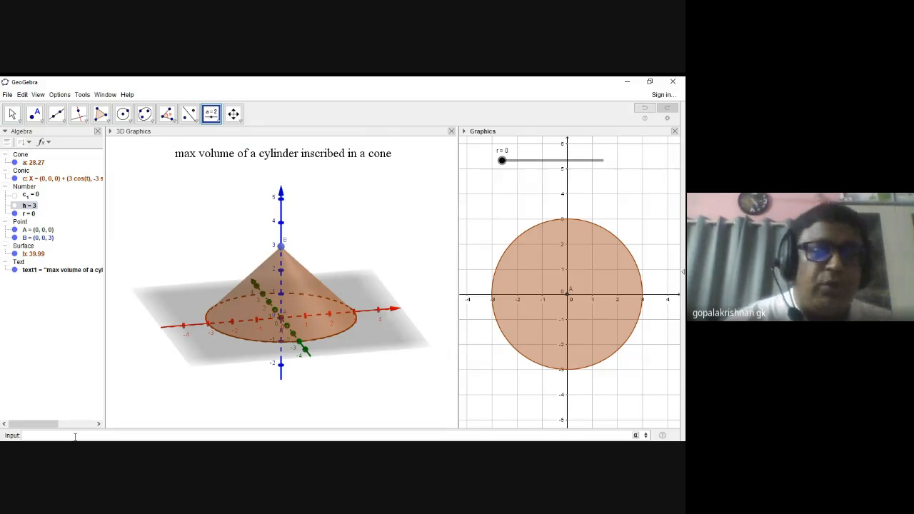
Step: Define point D=(0,0,h) on the cone's axis and set slider r to 1.35
{"action": "type", "text": "f"}
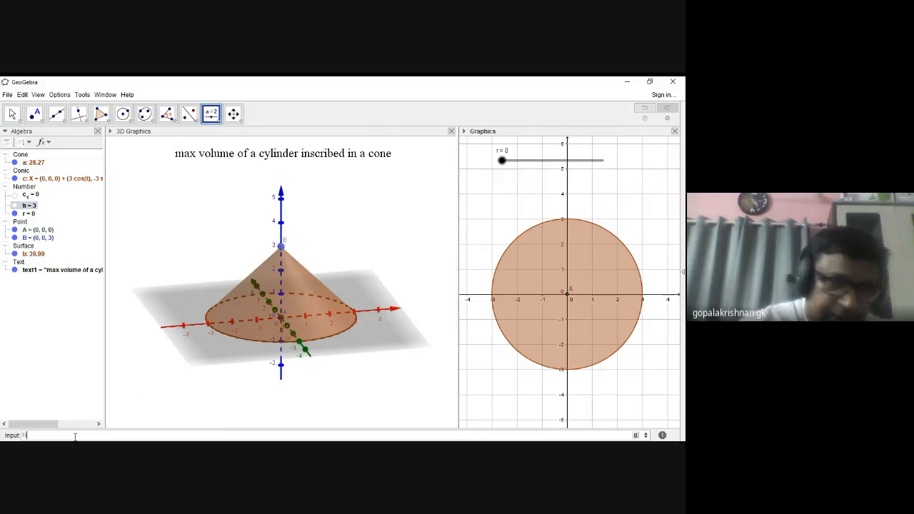
{"action": "type", "text": "="}
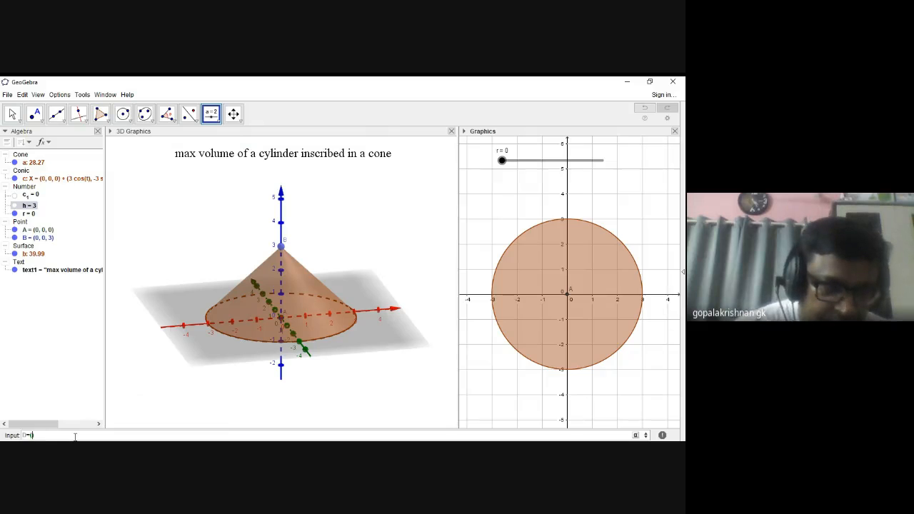
{"action": "type", "text": "(0,"}
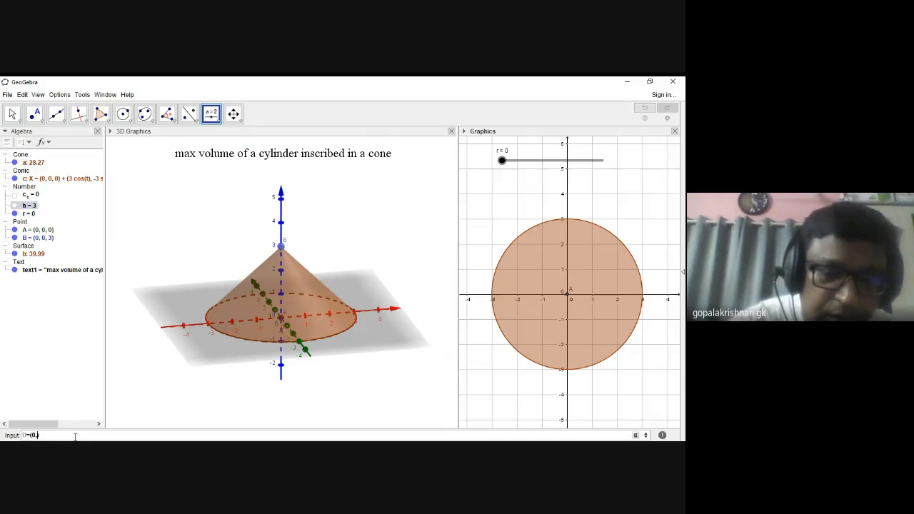
{"action": "type", "text": "0,h"}
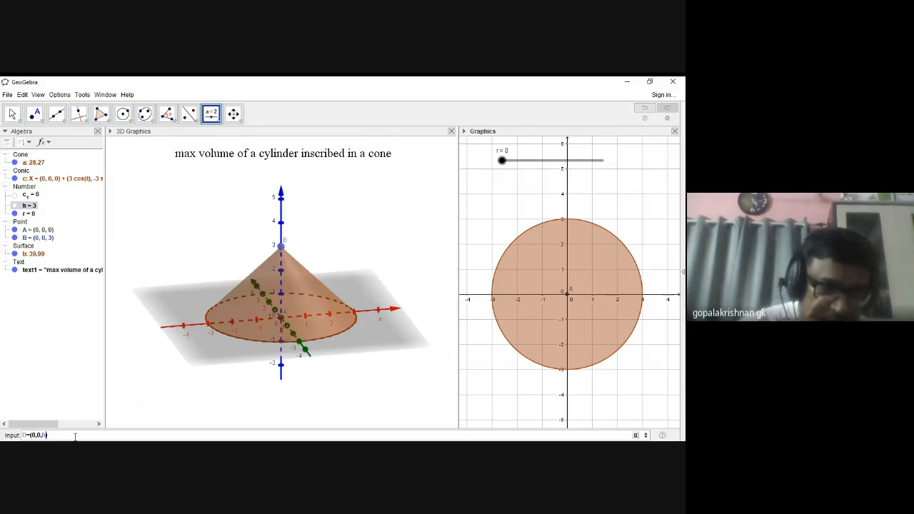
{"action": "key", "text": "Return"}
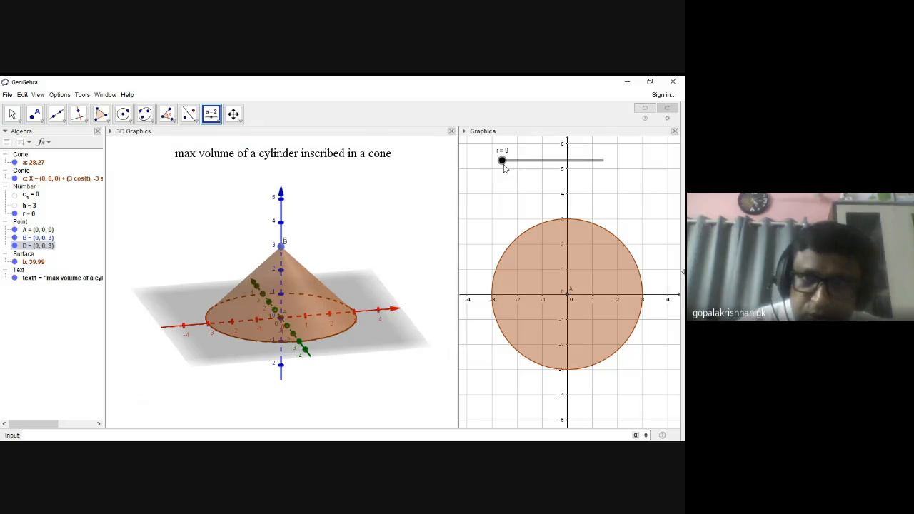
{"action": "left_click_drag", "start_coordinate": [503, 166], "coordinate": [547, 226]}
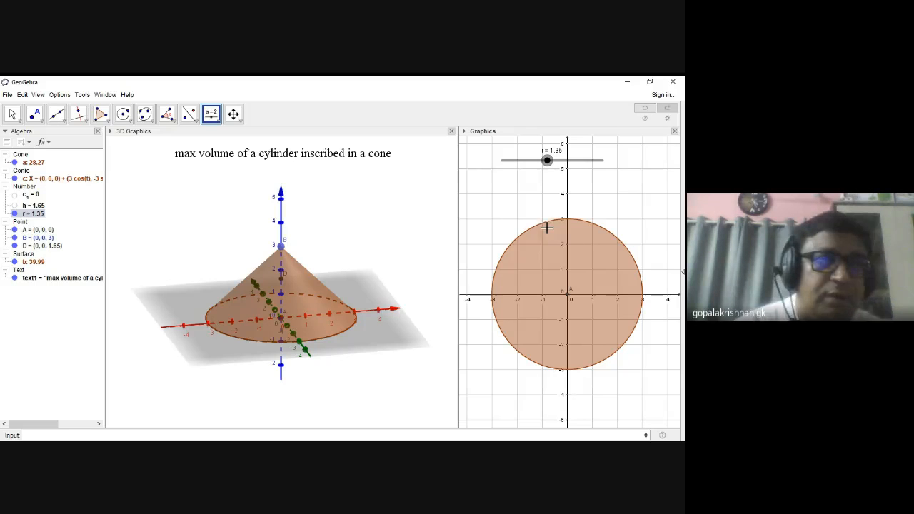
Step: Create a cylinder between point D and the origin point A with radius r
{"action": "left_click", "coordinate": [402, 232]}
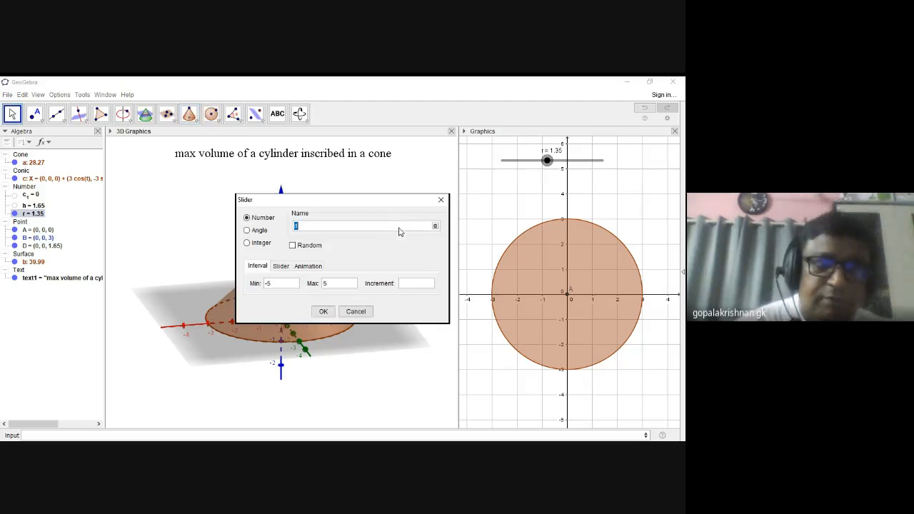
{"action": "left_click", "coordinate": [441, 200]}
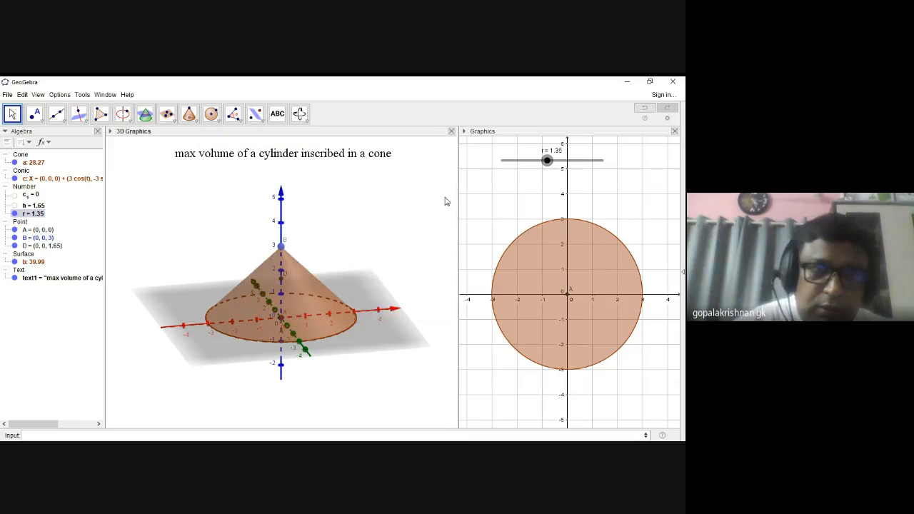
{"action": "left_click", "coordinate": [194, 120]}
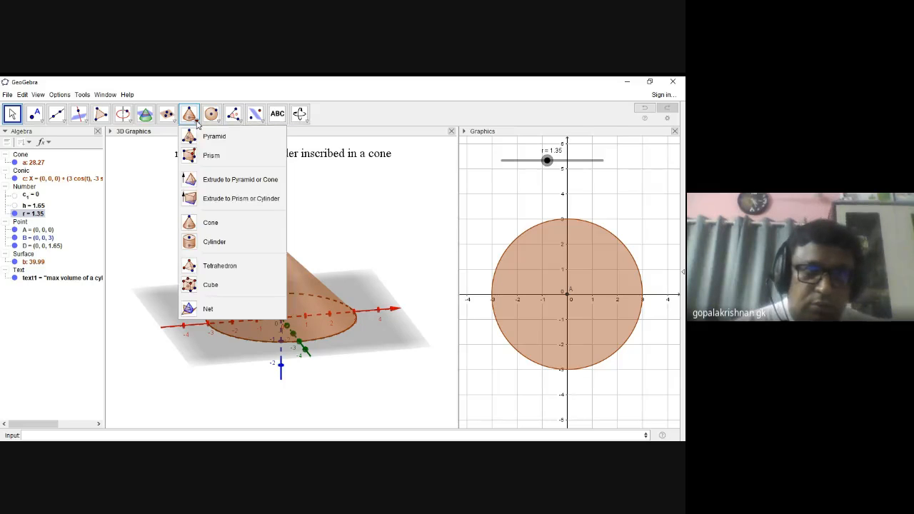
{"action": "left_click", "coordinate": [216, 241]}
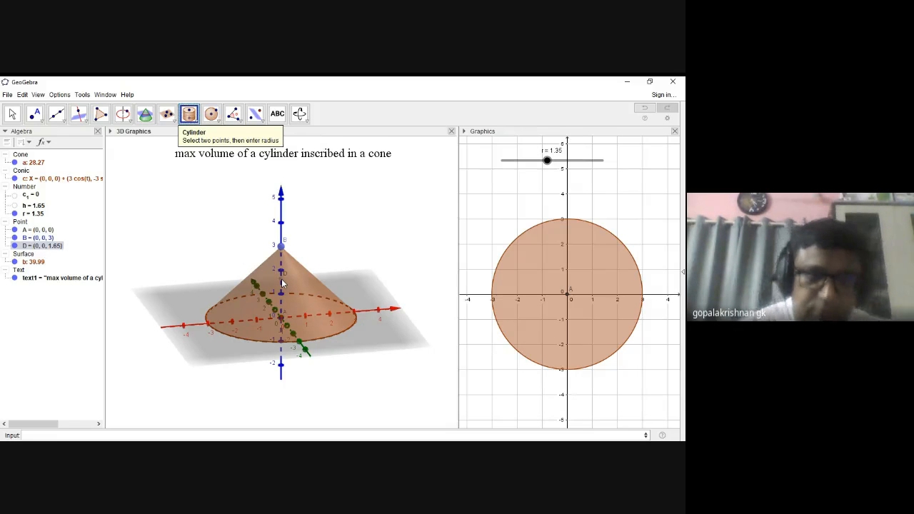
{"action": "left_click", "coordinate": [282, 322]}
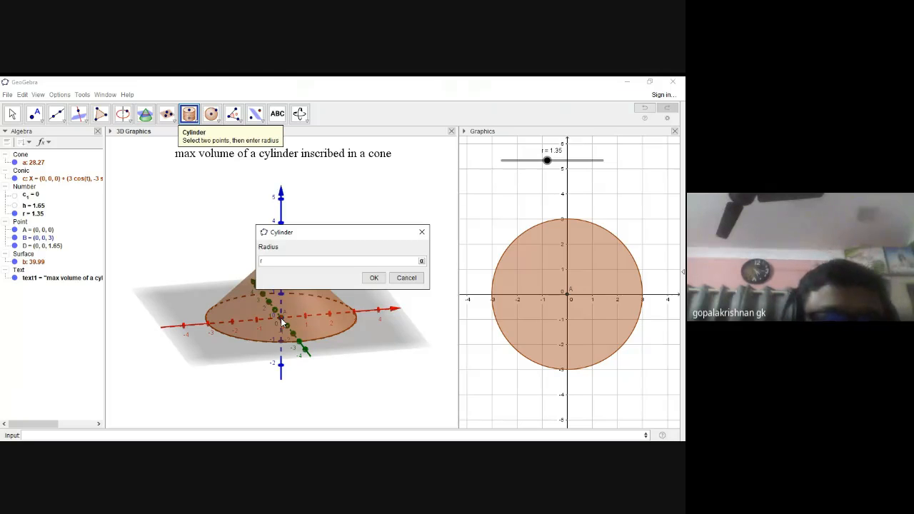
{"action": "left_click", "coordinate": [374, 278]}
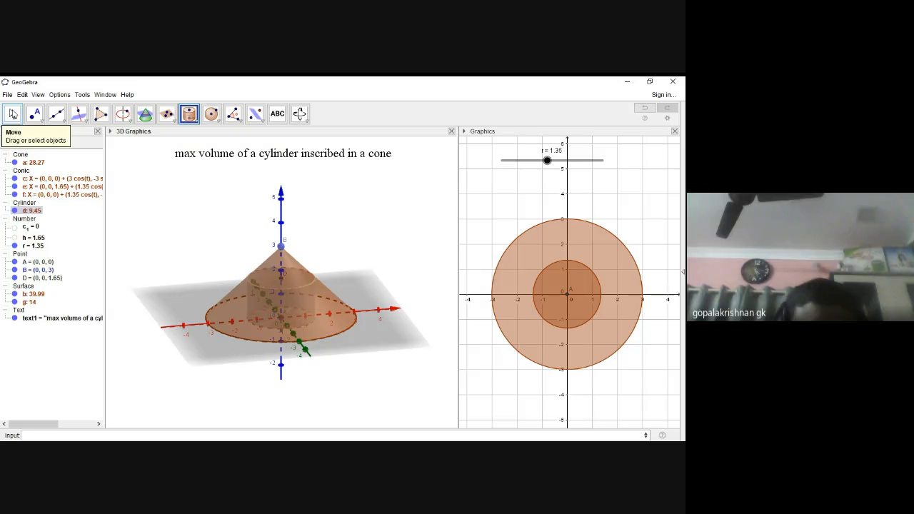
{"action": "left_click", "coordinate": [12, 114]}
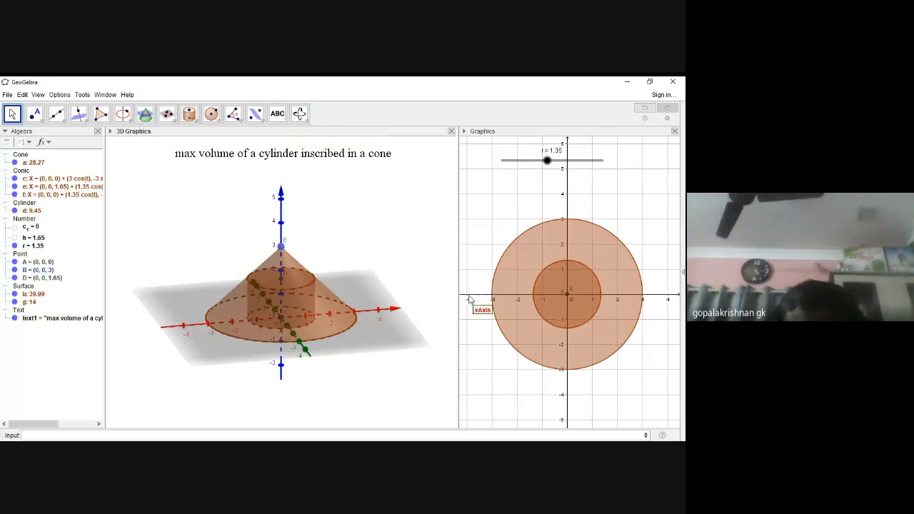
Step: Colour the cone's base circle gold with 75 opacity
{"action": "right_click", "coordinate": [309, 298]}
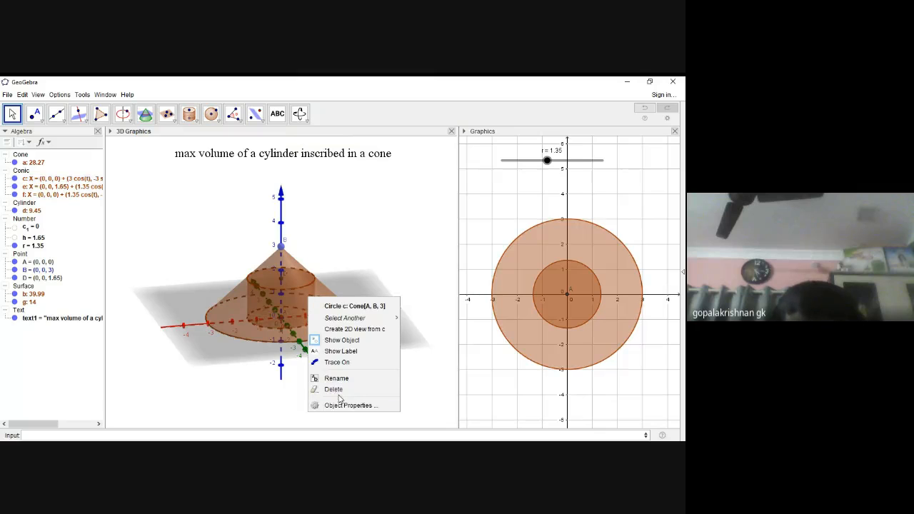
{"action": "left_click", "coordinate": [339, 406]}
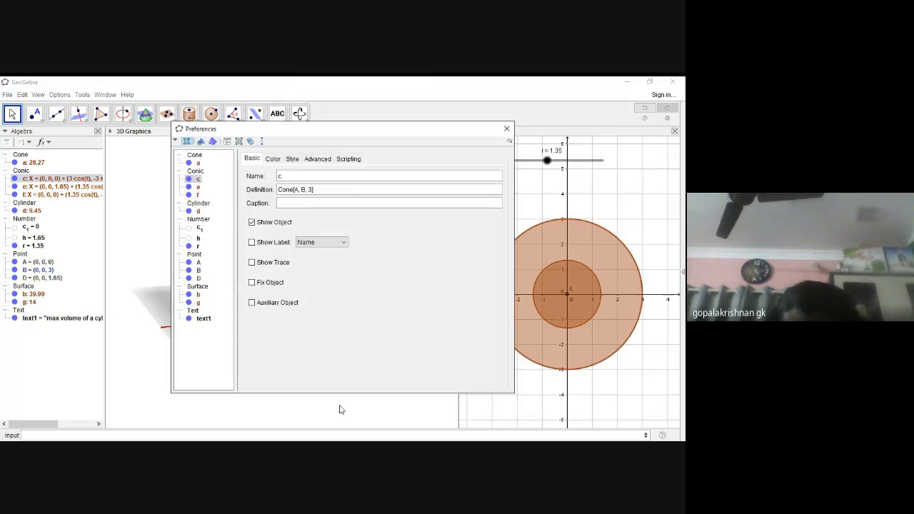
{"action": "left_click", "coordinate": [273, 159]}
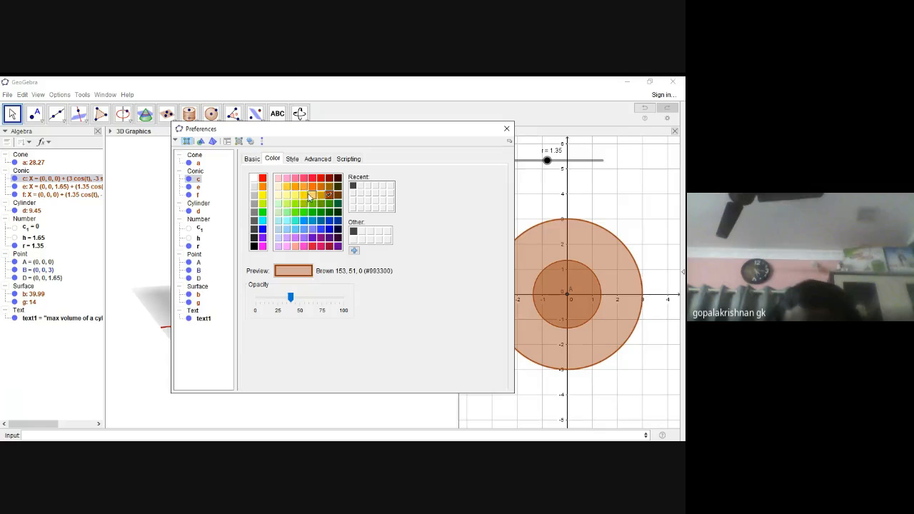
{"action": "left_click", "coordinate": [303, 195]}
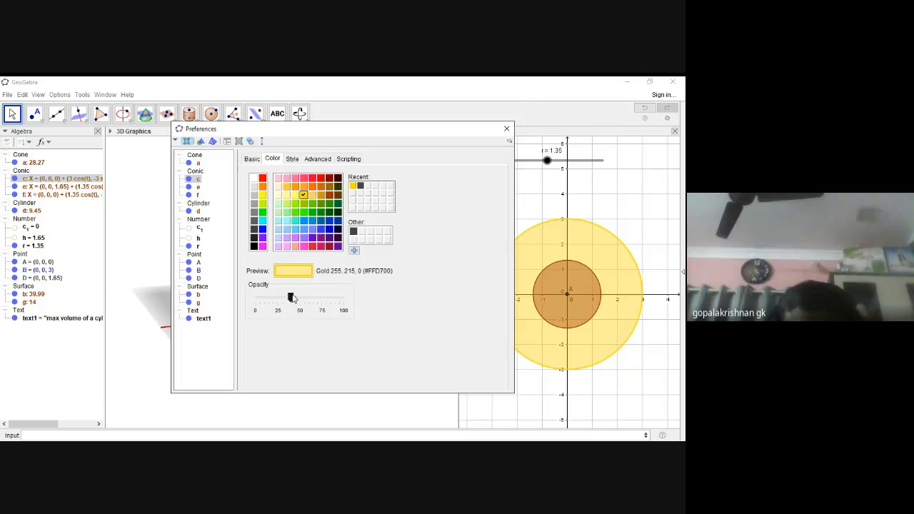
{"action": "left_click_drag", "start_coordinate": [291, 297], "coordinate": [322, 297]}
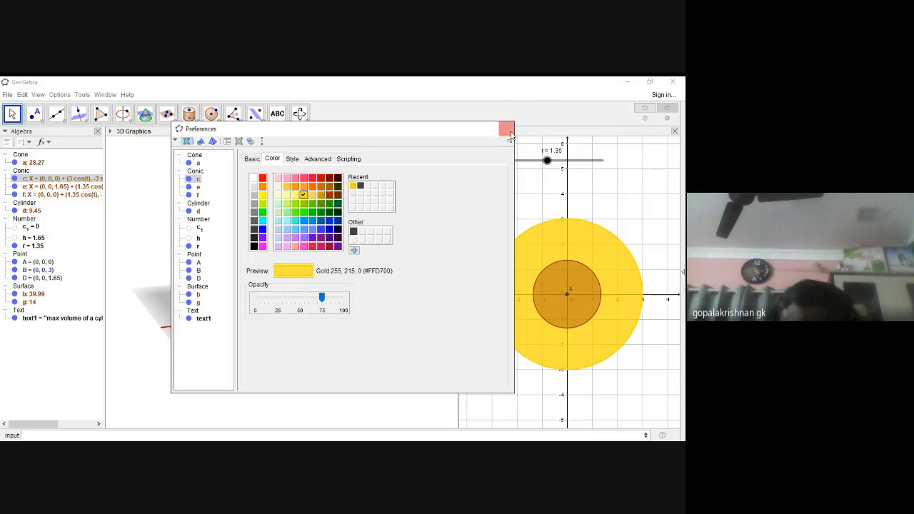
{"action": "left_click", "coordinate": [509, 131]}
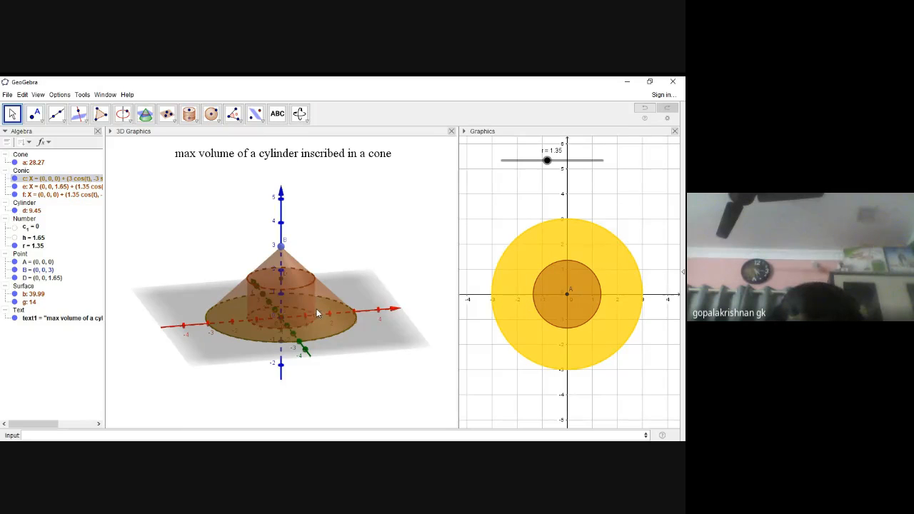
Step: Colour the cone's base circle red with about 10 opacity
{"action": "right_click", "coordinate": [332, 332]}
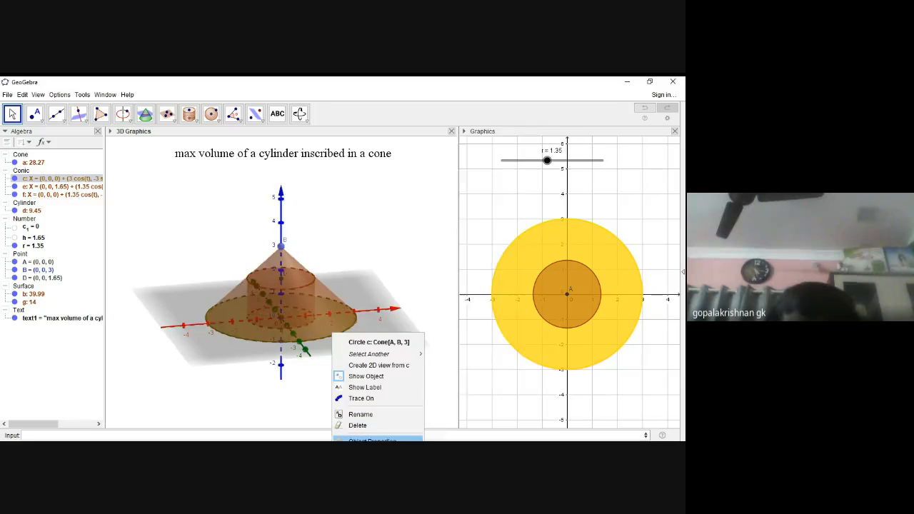
{"action": "left_click", "coordinate": [372, 439]}
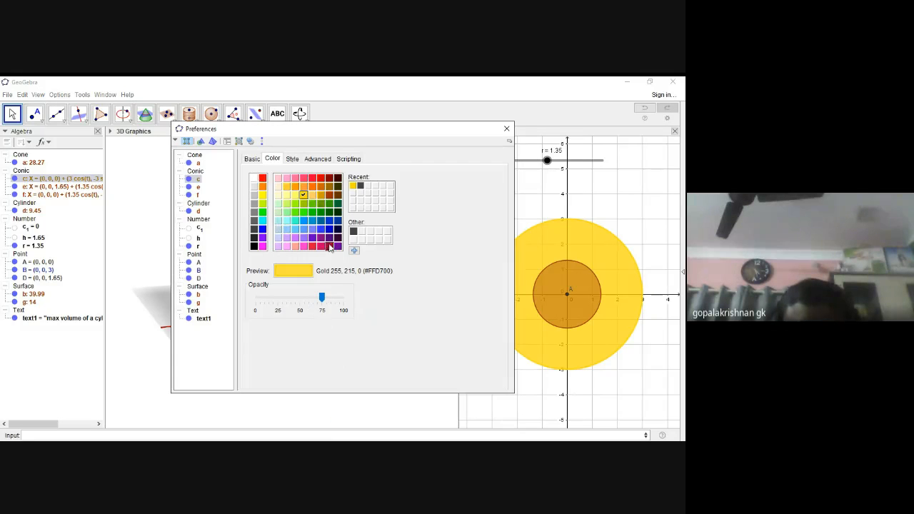
{"action": "left_click", "coordinate": [263, 179]}
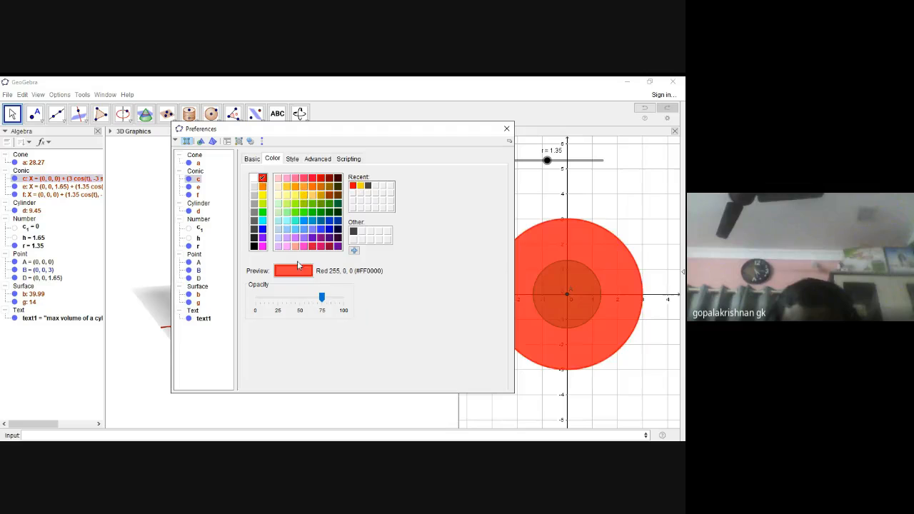
{"action": "left_click_drag", "start_coordinate": [321, 298], "coordinate": [263, 298]}
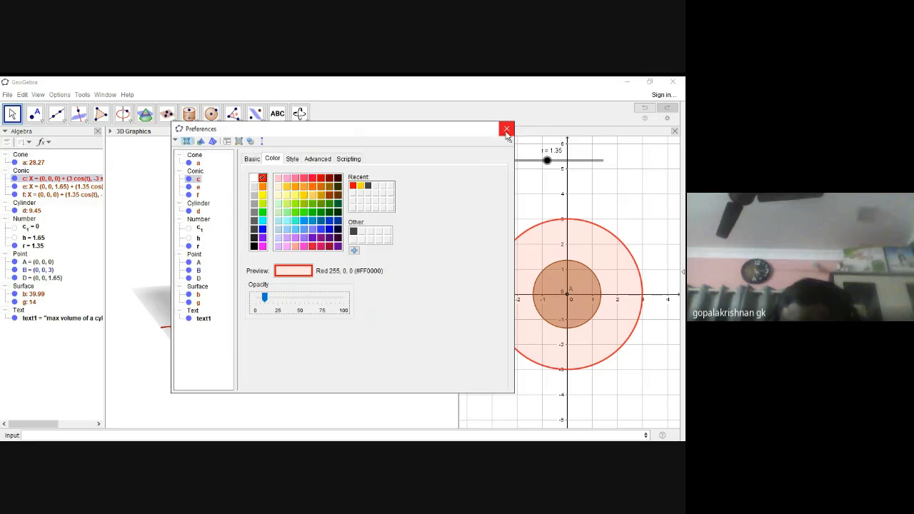
{"action": "left_click", "coordinate": [506, 129]}
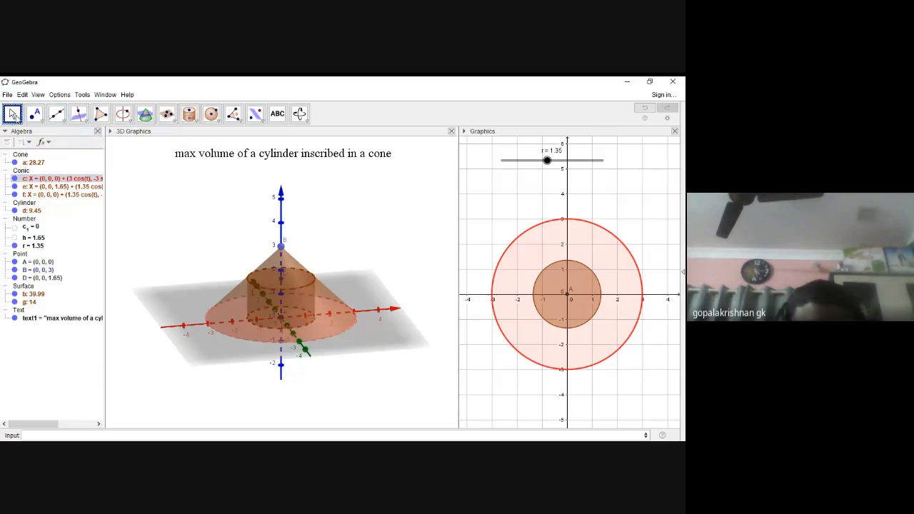
Step: Vary slider r through 2.3 and 2.15 to 2.13, checking the cylinder's volume and the surface entries of both solids
{"action": "left_click_drag", "start_coordinate": [547, 162], "coordinate": [579, 190]}
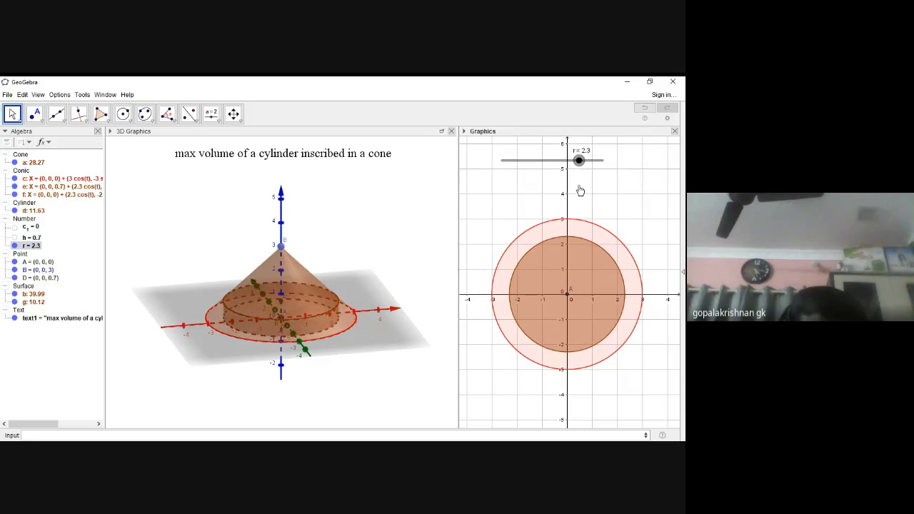
{"action": "left_click", "coordinate": [34, 303]}
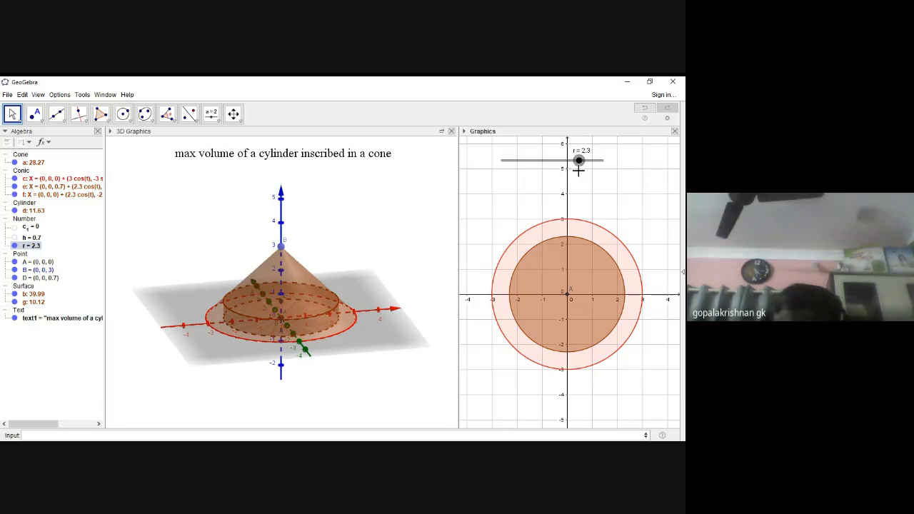
{"action": "mouse_move", "coordinate": [579, 163]}
{"action": "left_mouse_down"}
{"action": "mouse_move", "coordinate": [531, 166]}
{"action": "mouse_move", "coordinate": [578, 163]}
{"action": "mouse_move", "coordinate": [576, 174]}
{"action": "left_mouse_up"}
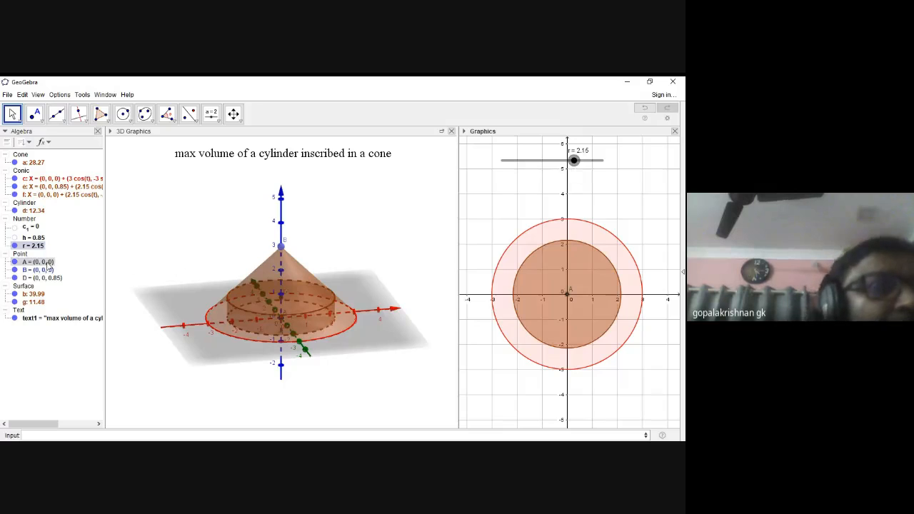
{"action": "left_click", "coordinate": [43, 295]}
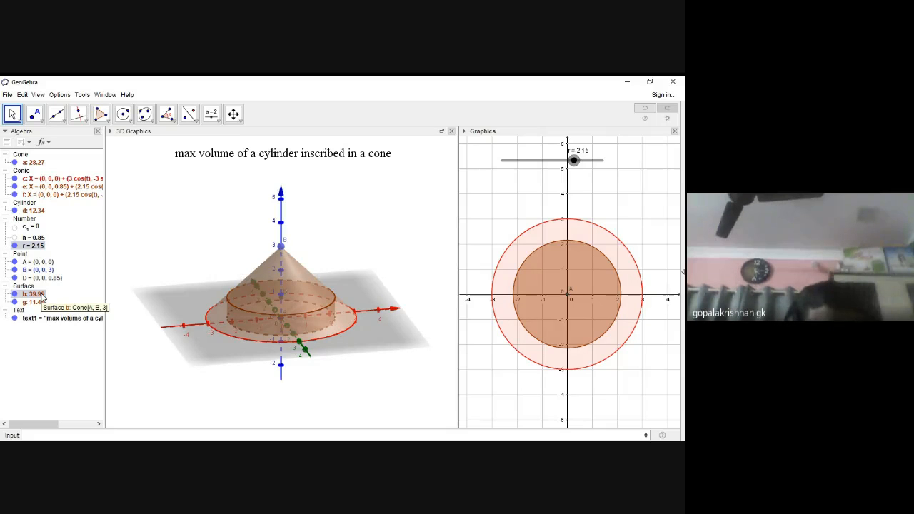
{"action": "left_click", "coordinate": [42, 302]}
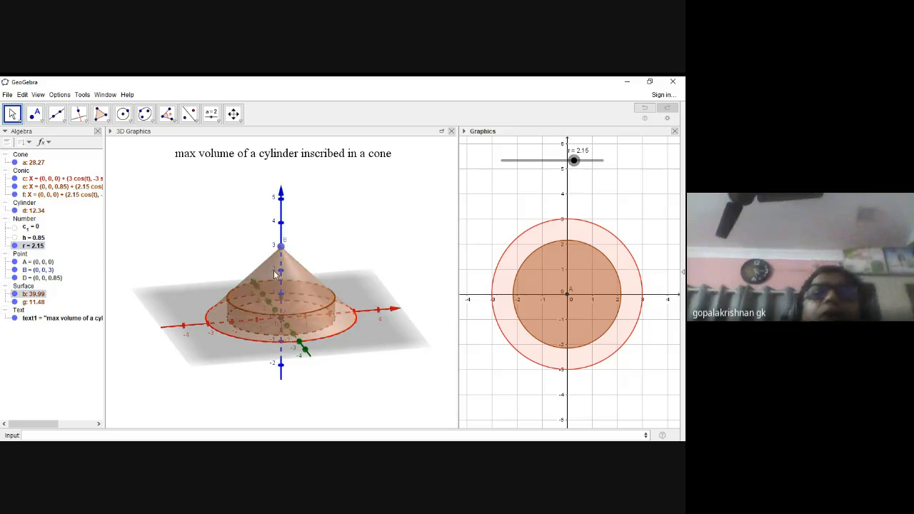
{"action": "left_click_drag", "start_coordinate": [575, 163], "coordinate": [574, 184]}
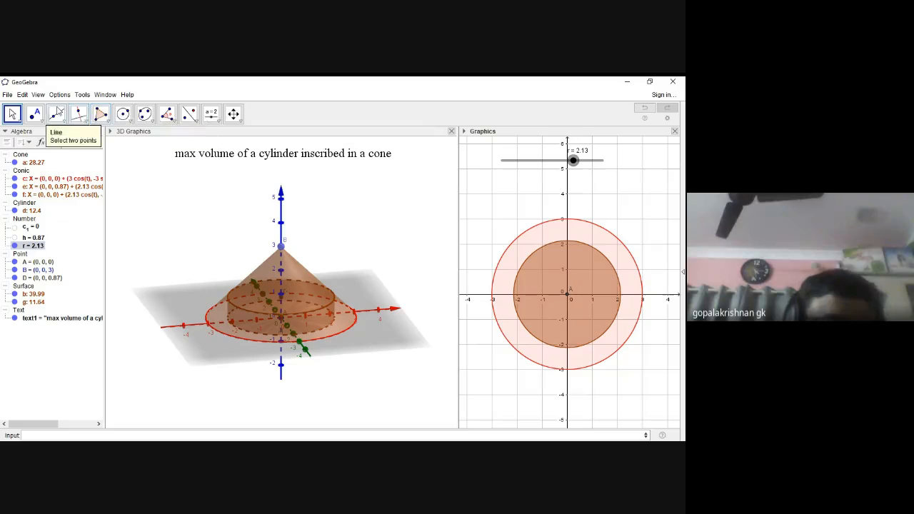
Step: Show the Graphics 2 view and widen it to about the same width as the Graphics view
{"action": "left_click", "coordinate": [43, 98]}
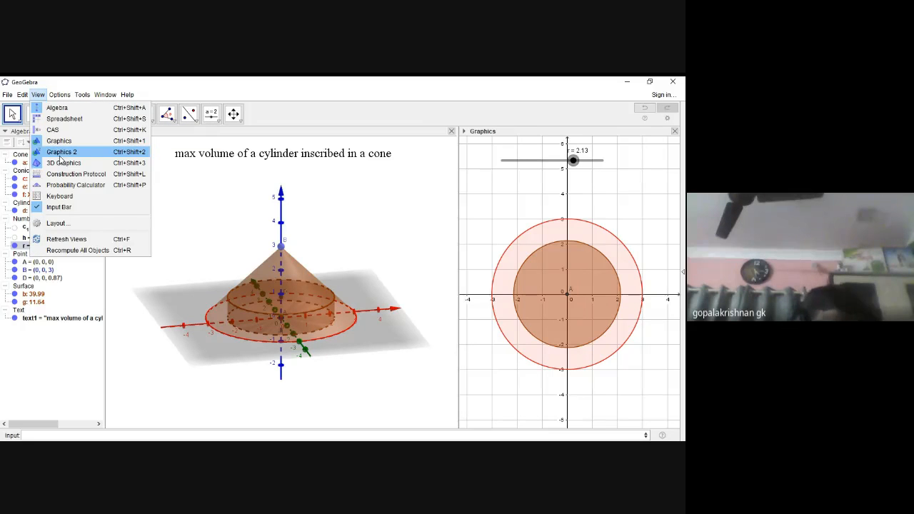
{"action": "left_click", "coordinate": [61, 153]}
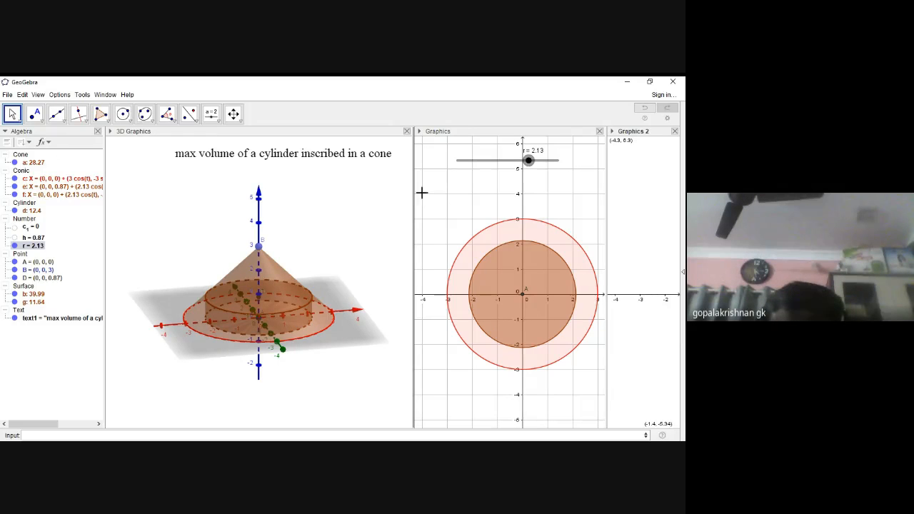
{"action": "left_click_drag", "start_coordinate": [413, 196], "coordinate": [324, 201]}
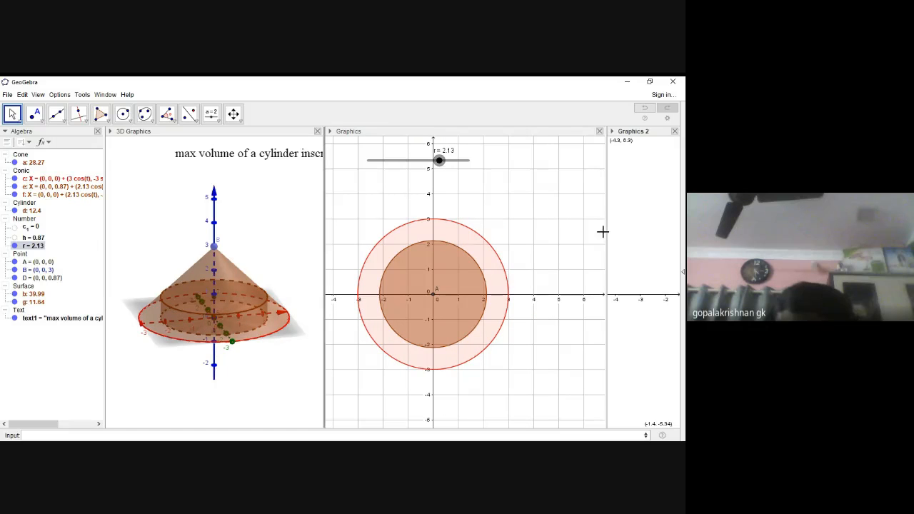
{"action": "left_click_drag", "start_coordinate": [605, 232], "coordinate": [459, 228]}
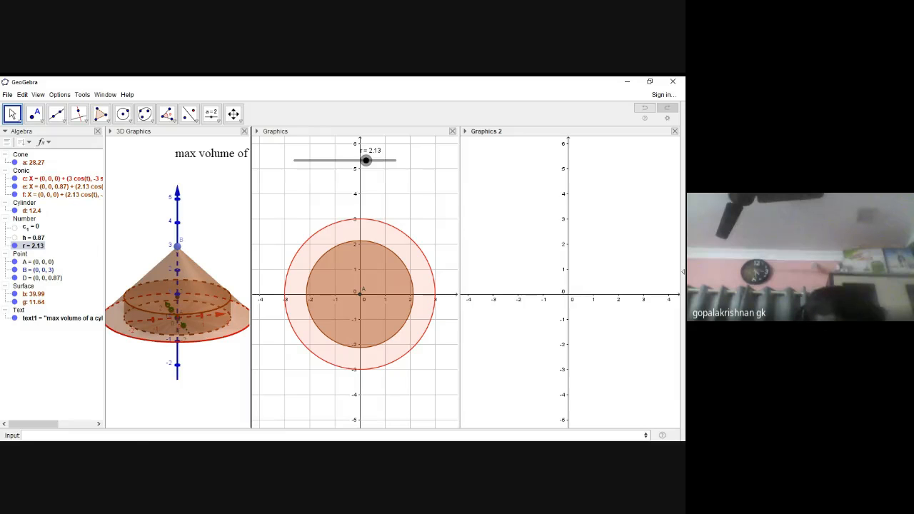
Step: Define point P = (r, g), pairing the cylinder's radius with its surface area
{"action": "left_click", "coordinate": [134, 435]}
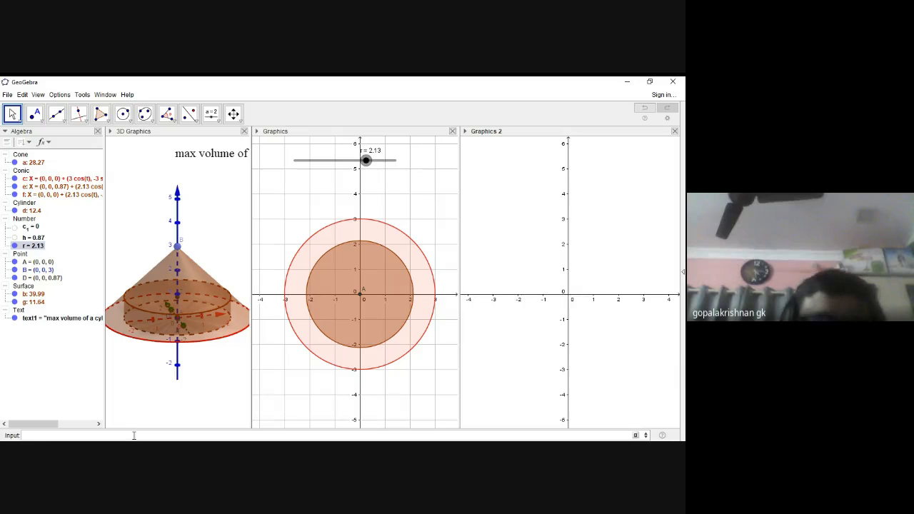
{"action": "type", "text": "P=(r,"}
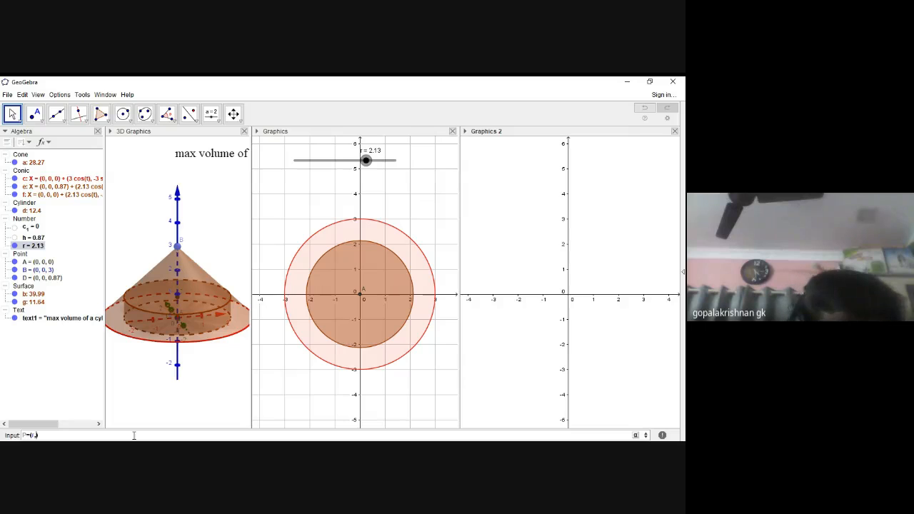
{"action": "type", "text": "a"}
{"action": "key", "text": "Return"}
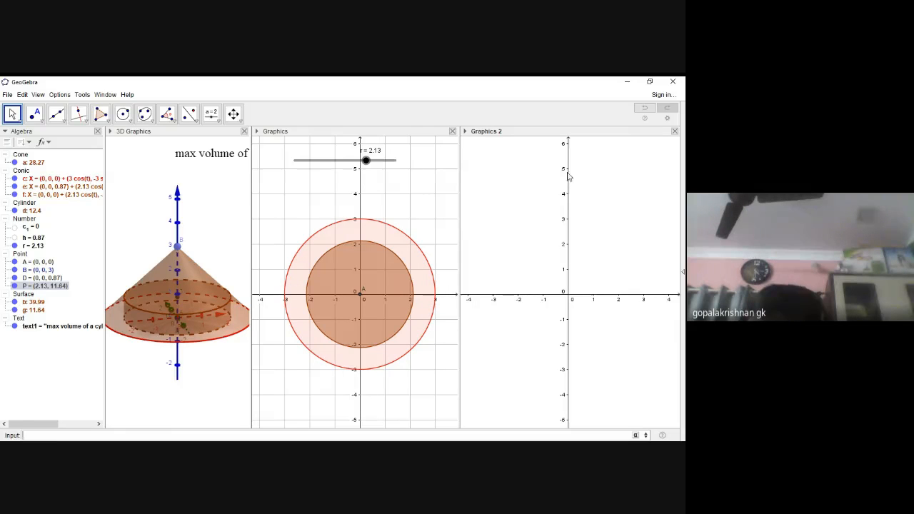
Step: Rescale the y-axis of Graphics 2 so it reaches about 25 and shows point P
{"action": "left_click", "coordinate": [233, 114]}
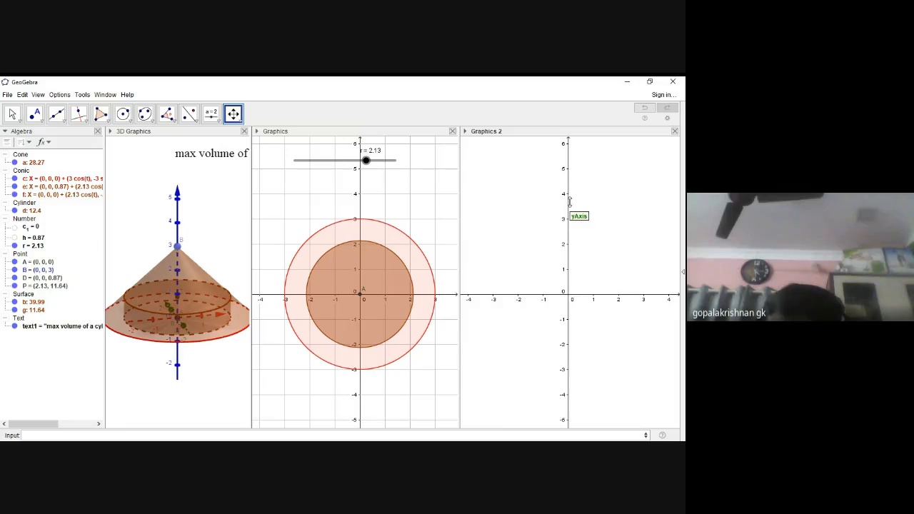
{"action": "left_click_drag", "start_coordinate": [568, 205], "coordinate": [573, 266]}
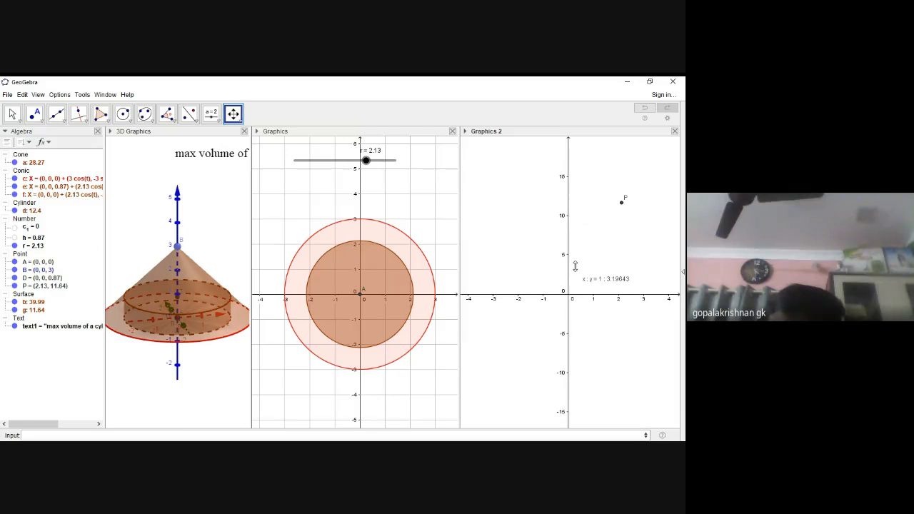
{"action": "left_click_drag", "start_coordinate": [570, 178], "coordinate": [569, 210]}
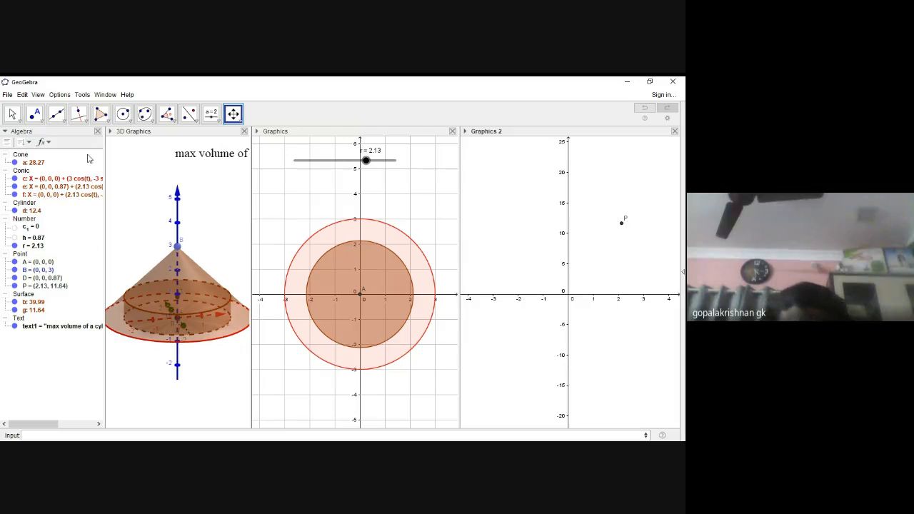
{"action": "left_click", "coordinate": [12, 113]}
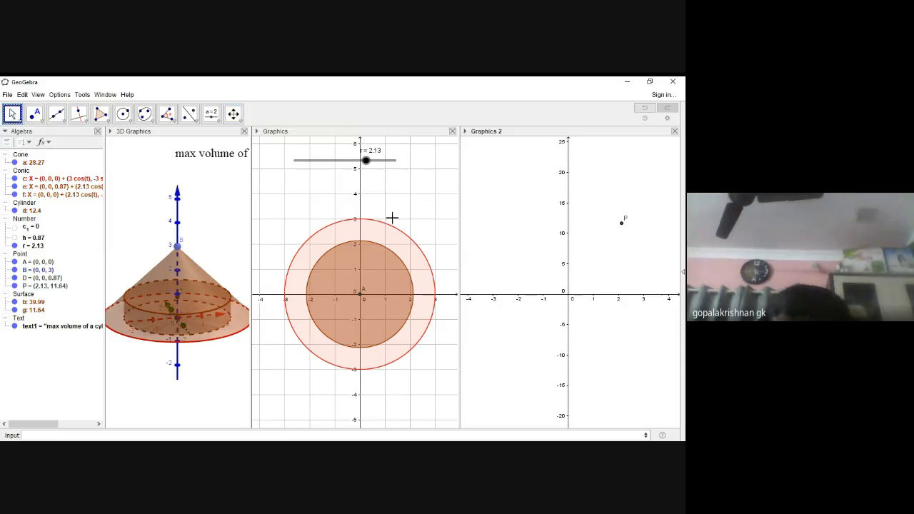
Step: Turn on the trace of point P and animate slider r to draw its curve in Graphics 2
{"action": "right_click", "coordinate": [621, 225]}
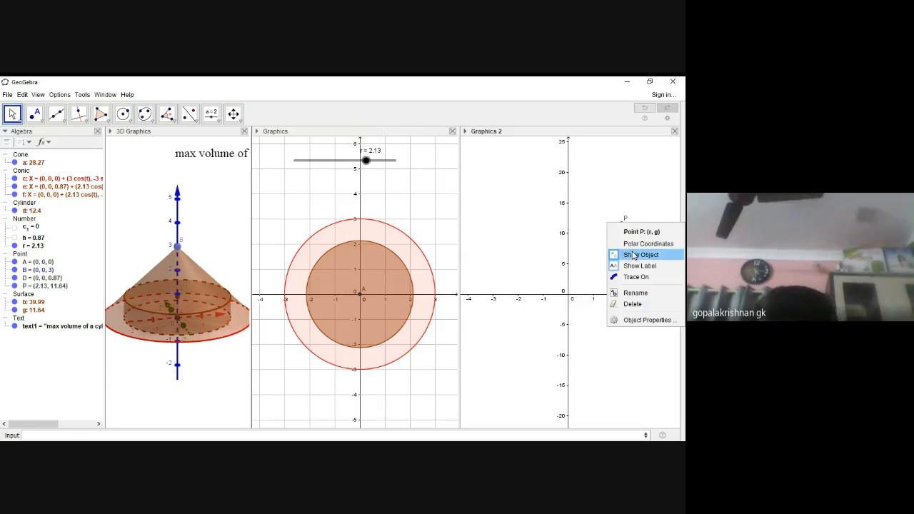
{"action": "left_click", "coordinate": [638, 277]}
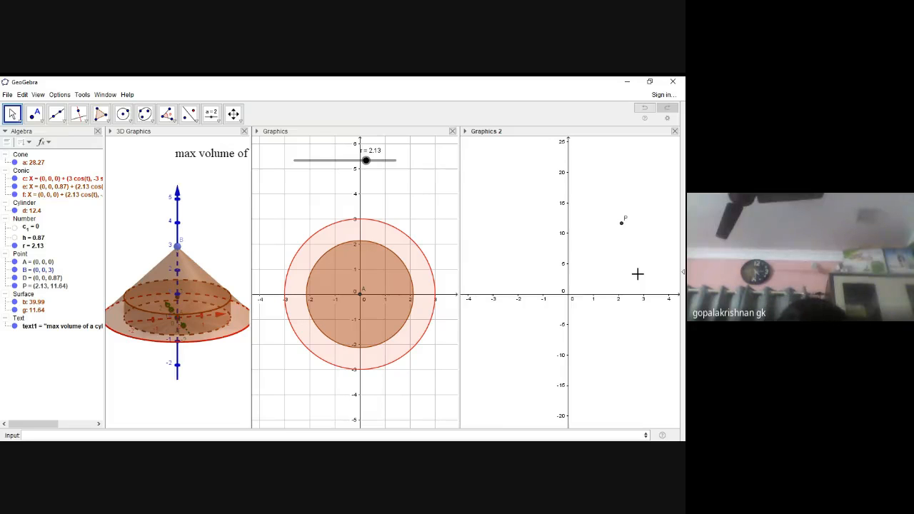
{"action": "left_click", "coordinate": [365, 161]}
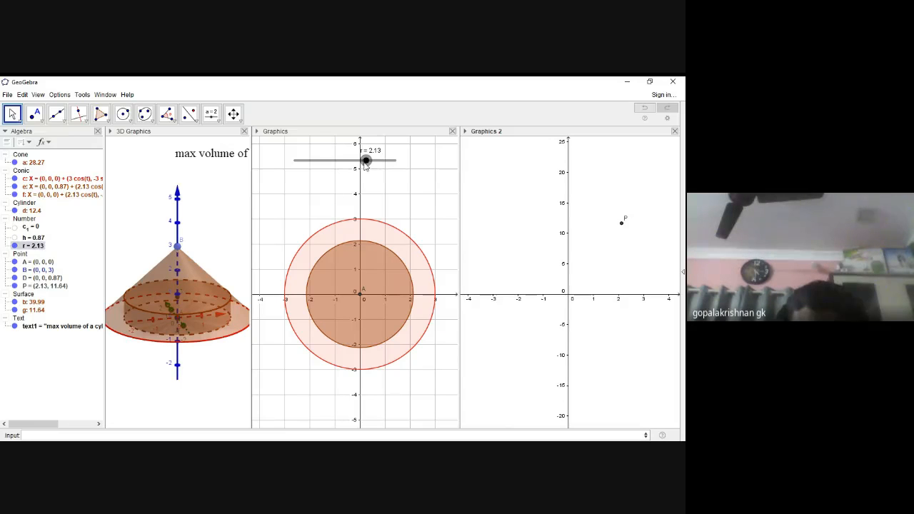
{"action": "right_click", "coordinate": [366, 161]}
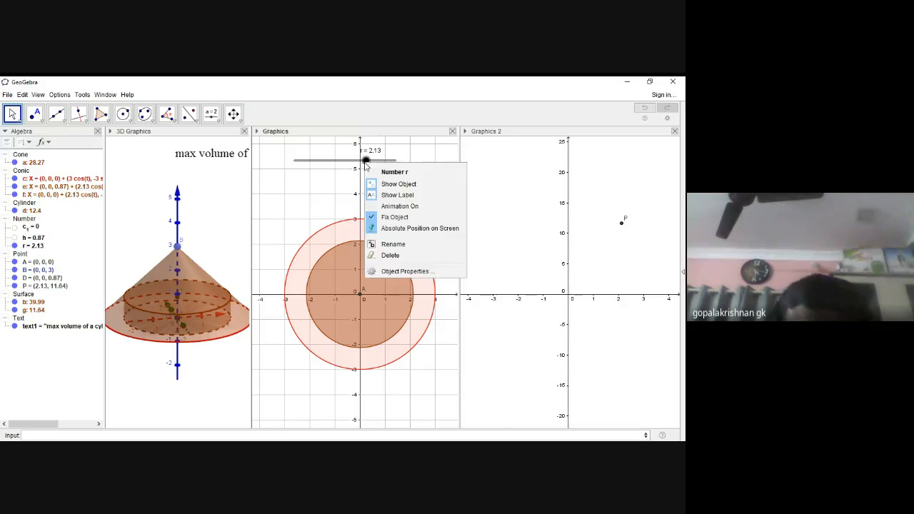
{"action": "left_click", "coordinate": [412, 206]}
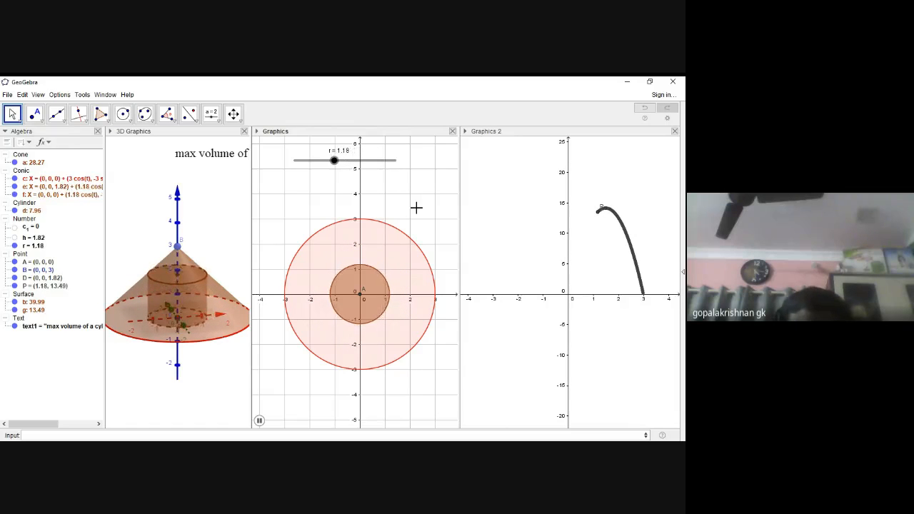
Step: Place a point at the peak of the traced curve, at (1.5, 14.34)
{"action": "left_click", "coordinate": [34, 113]}
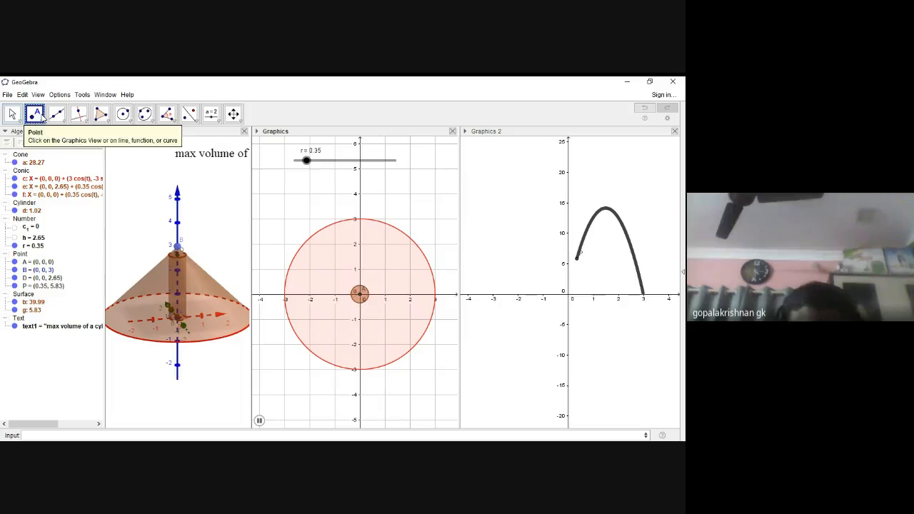
{"action": "left_click", "coordinate": [606, 207]}
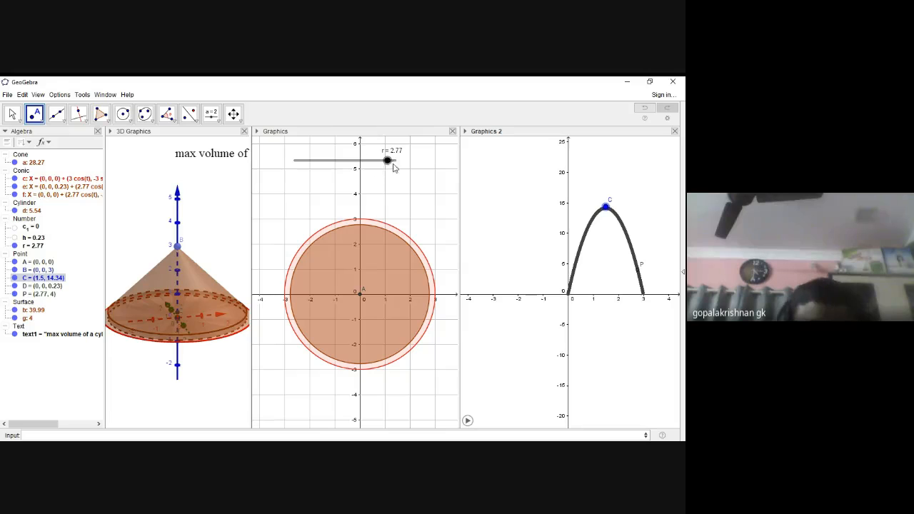
Step: Set the maximum of slider r to 6
{"action": "double_click", "coordinate": [385, 161]}
{"action": "left_click", "coordinate": [384, 161]}
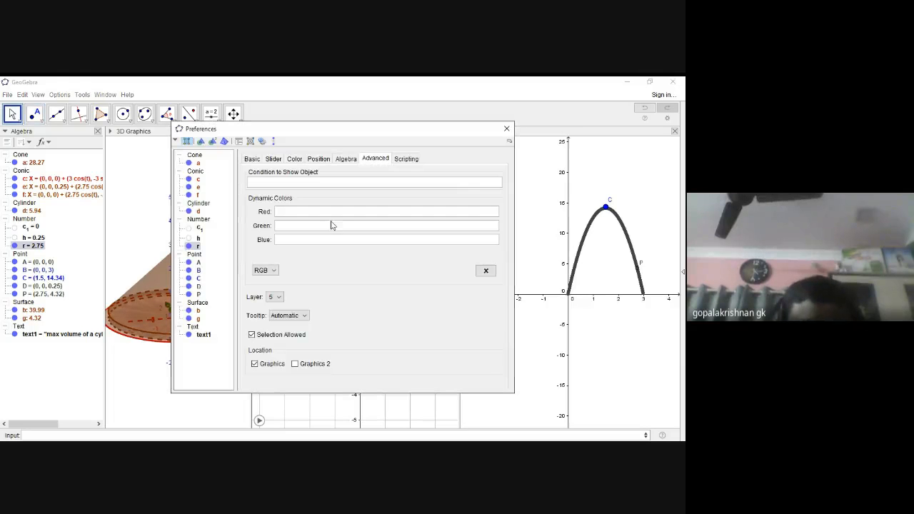
{"action": "left_click", "coordinate": [275, 159]}
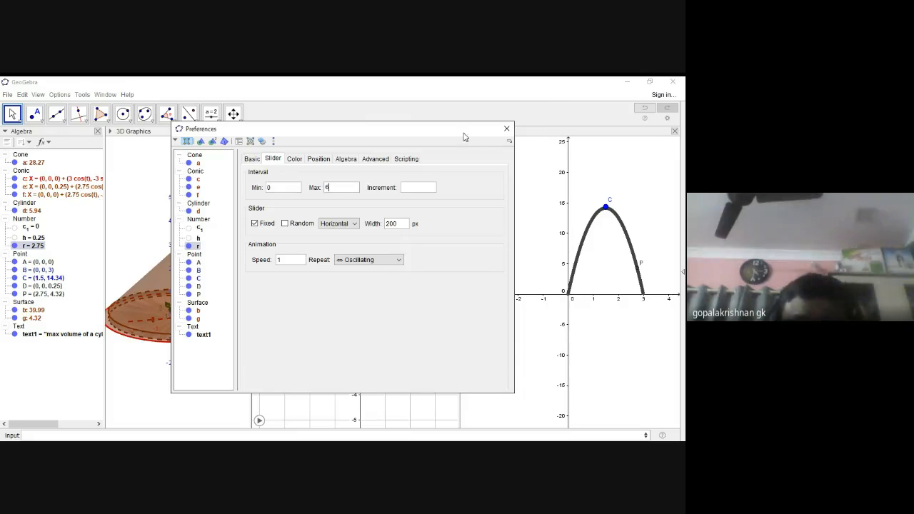
{"action": "left_click", "coordinate": [507, 129]}
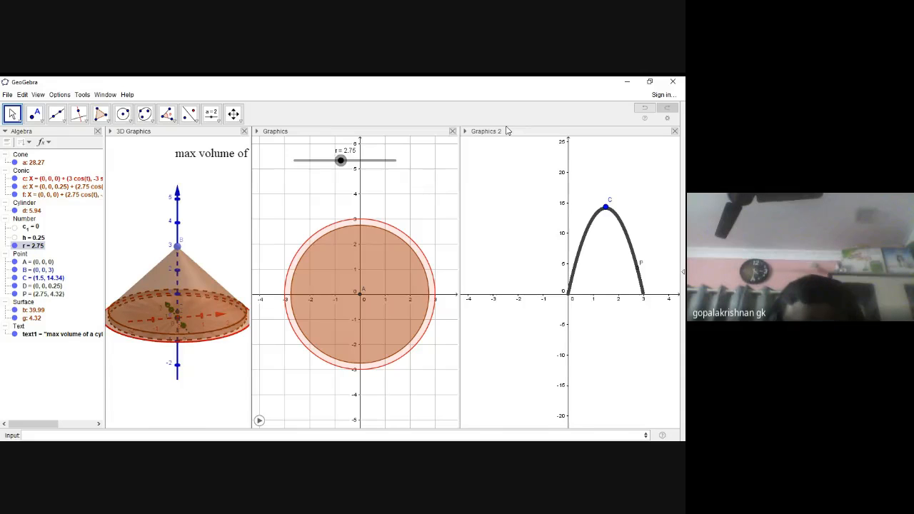
Step: Animate slider r over its extended range to trace P beyond the cone's radius, and pause it at 1.3
{"action": "right_click", "coordinate": [340, 162]}
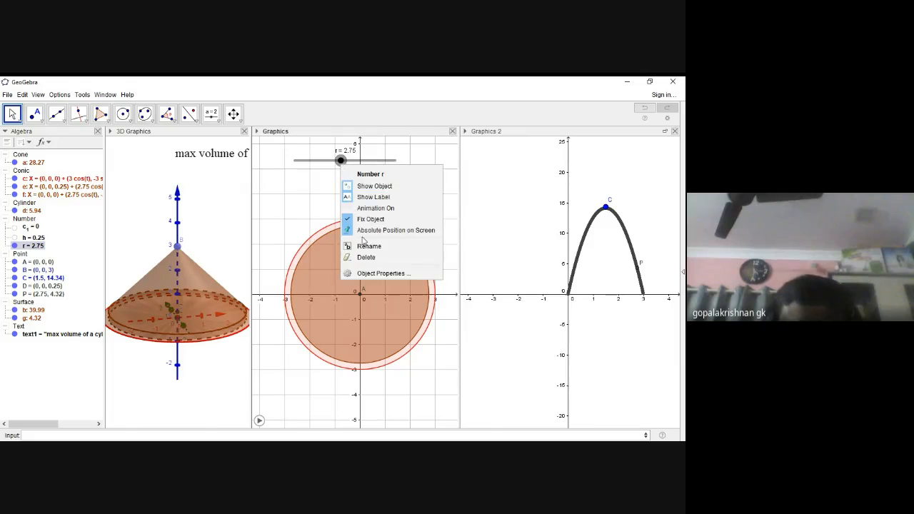
{"action": "left_click", "coordinate": [381, 207]}
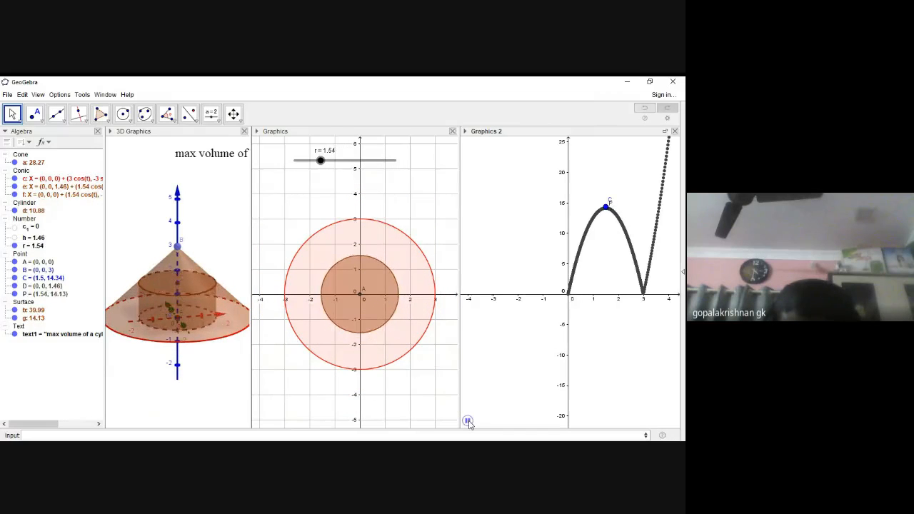
{"action": "left_click", "coordinate": [467, 421]}
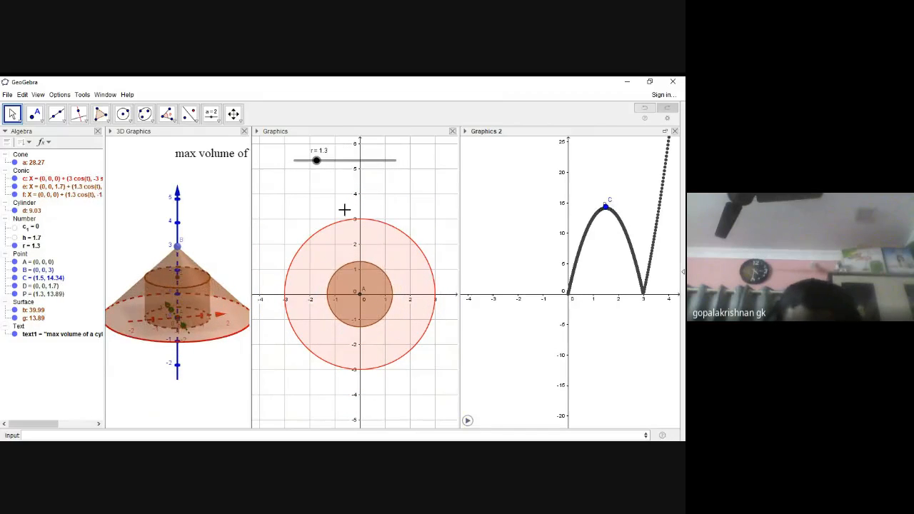
Step: Reduce the maximum of slider r in its slider properties
{"action": "right_click", "coordinate": [317, 163]}
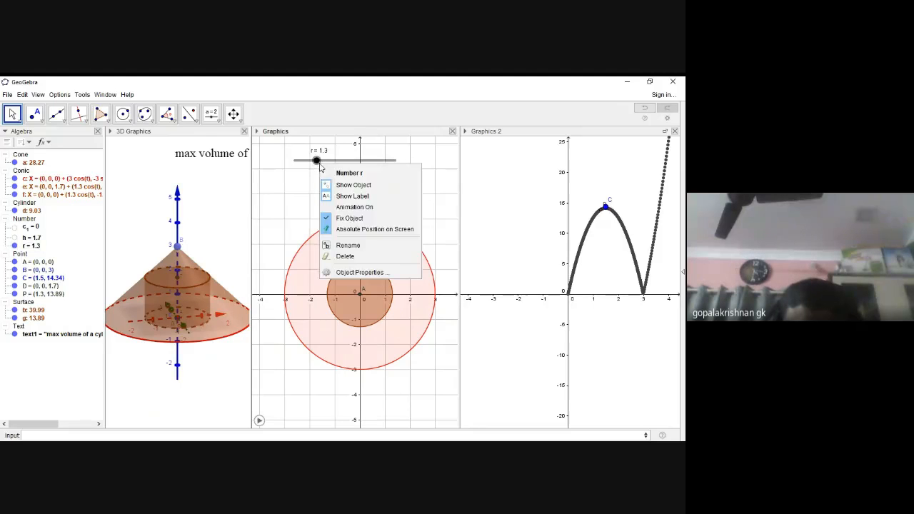
{"action": "left_click", "coordinate": [359, 273]}
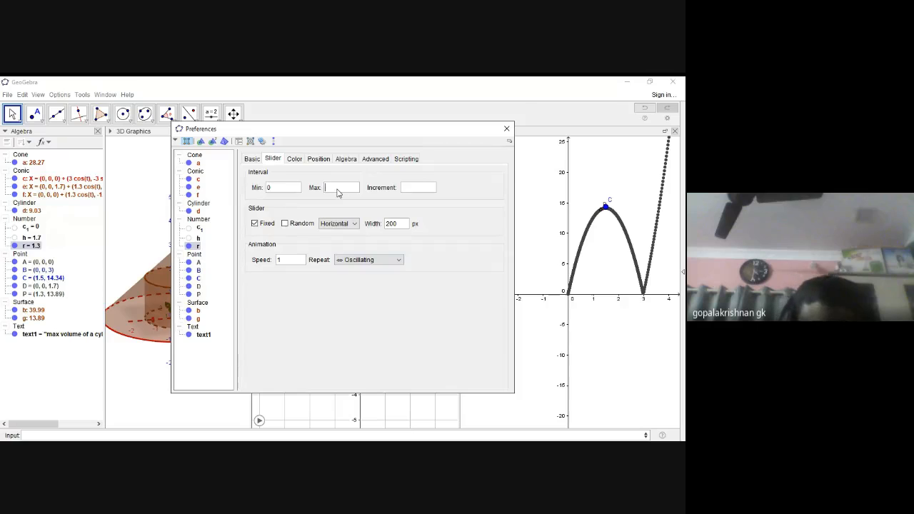
{"action": "left_click", "coordinate": [506, 130]}
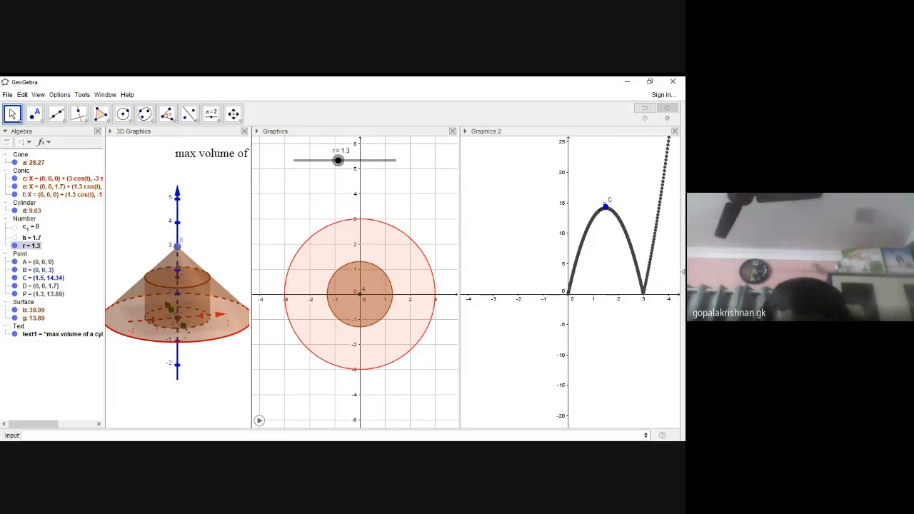
{"action": "left_click", "coordinate": [346, 222]}
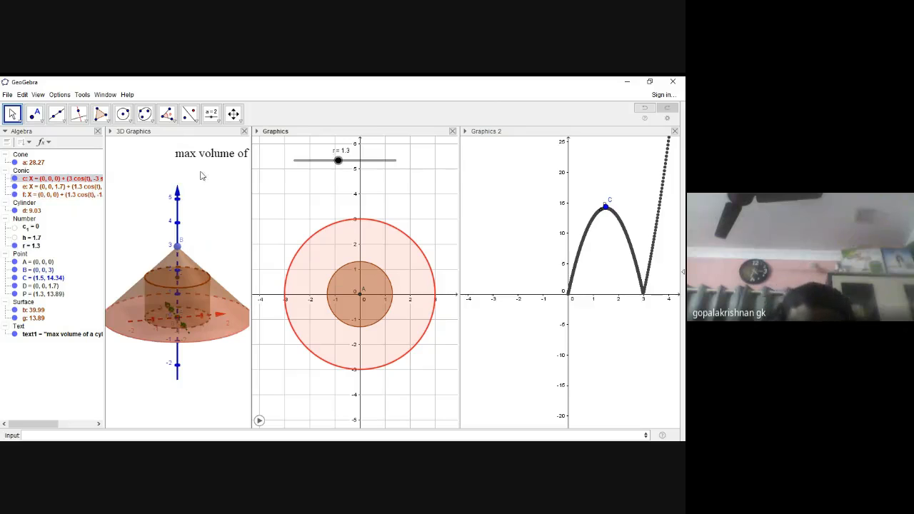
Step: Start a new, empty construction without saving the changes to the cone and cylinder file
{"action": "left_click", "coordinate": [9, 95]}
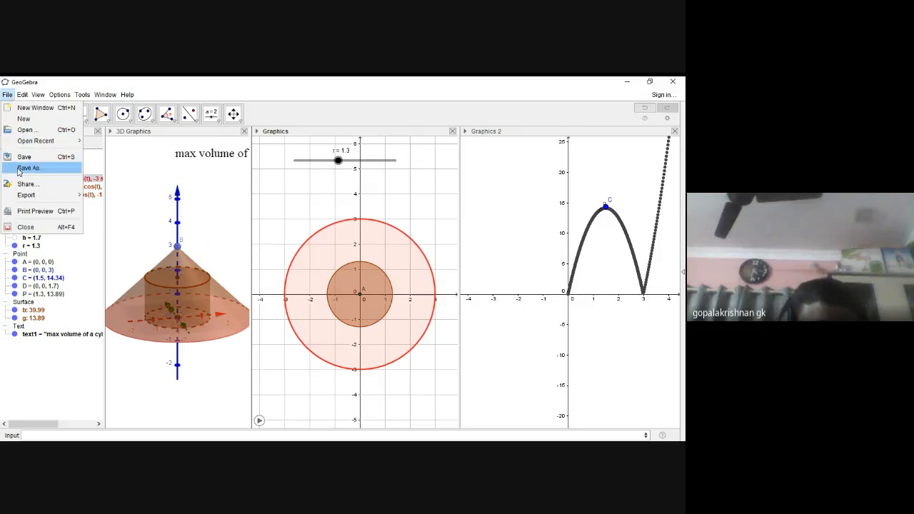
{"action": "left_click", "coordinate": [38, 123]}
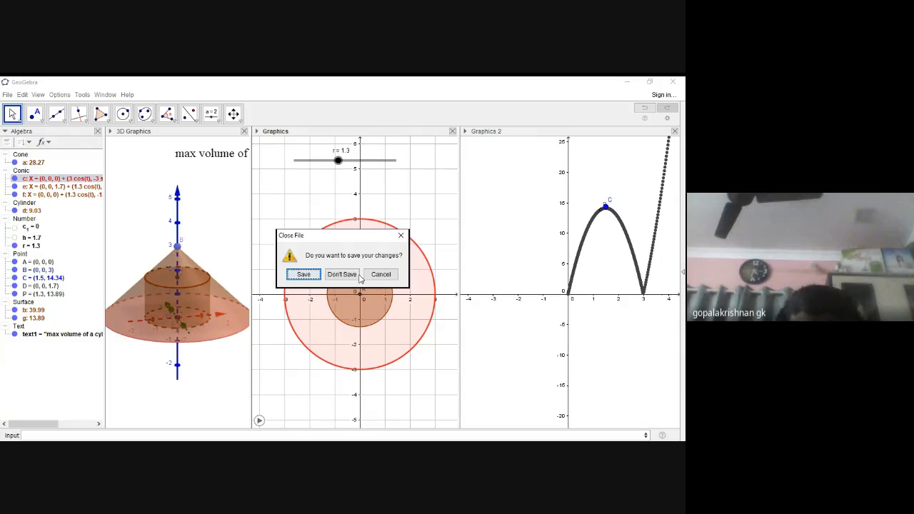
{"action": "left_click", "coordinate": [357, 275]}
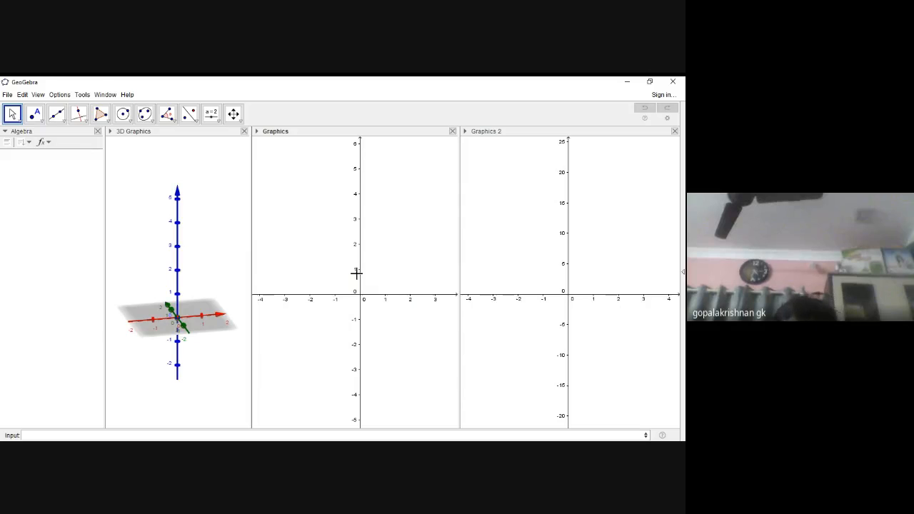
Step: Close the Graphics 2 view and widen the 3D Graphics view
{"action": "left_click", "coordinate": [673, 131]}
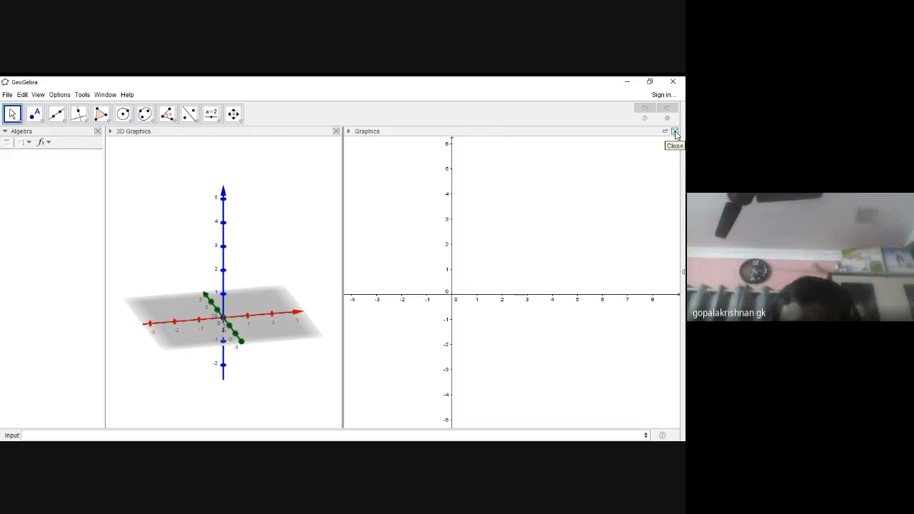
{"action": "left_click_drag", "start_coordinate": [344, 195], "coordinate": [481, 211]}
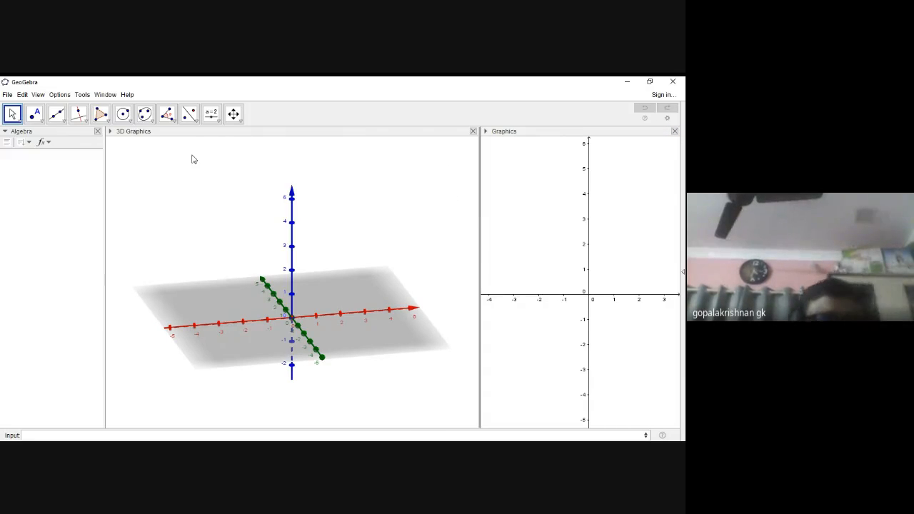
Step: Begin a new text object above the axes in the 3D Graphics view
{"action": "left_click", "coordinate": [211, 122]}
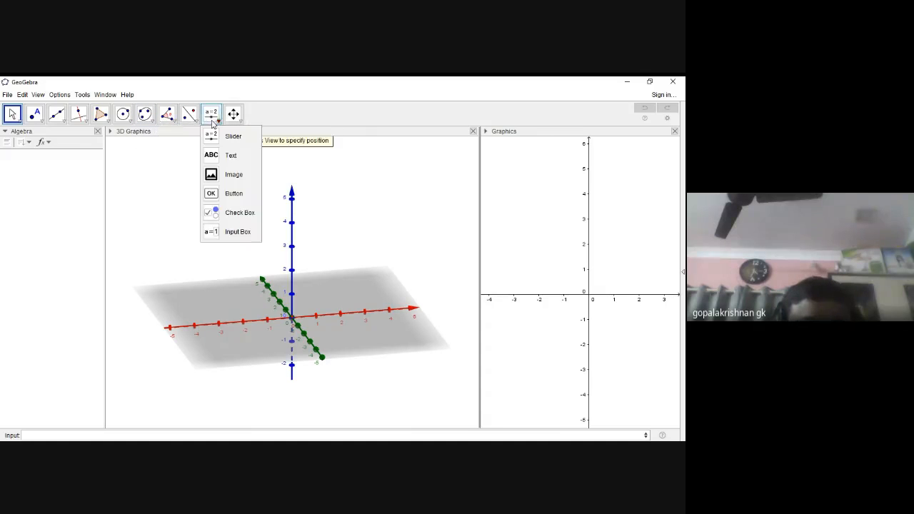
{"action": "left_click", "coordinate": [218, 154]}
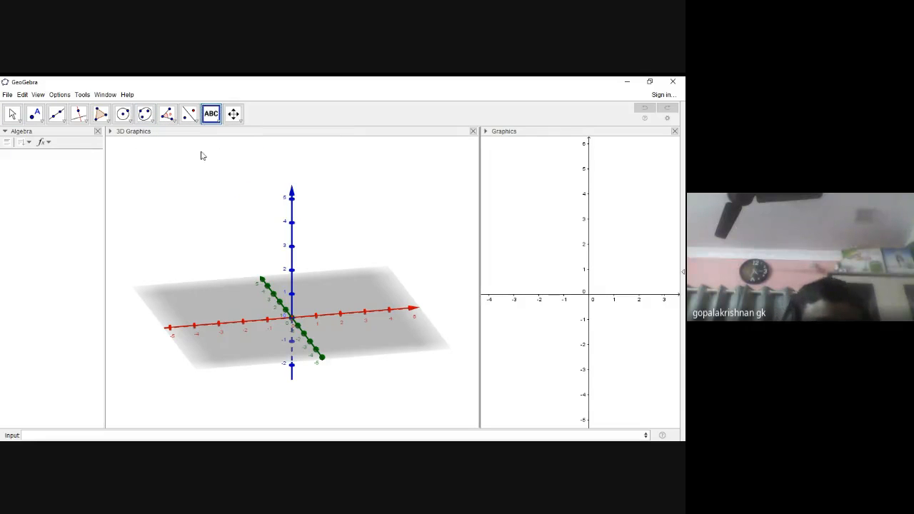
{"action": "left_click", "coordinate": [144, 158]}
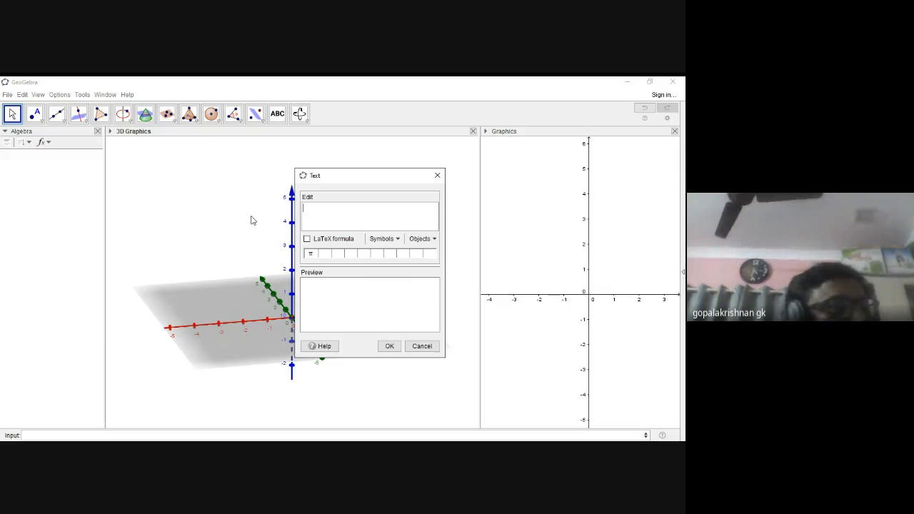
{"action": "type", "text": "C"}
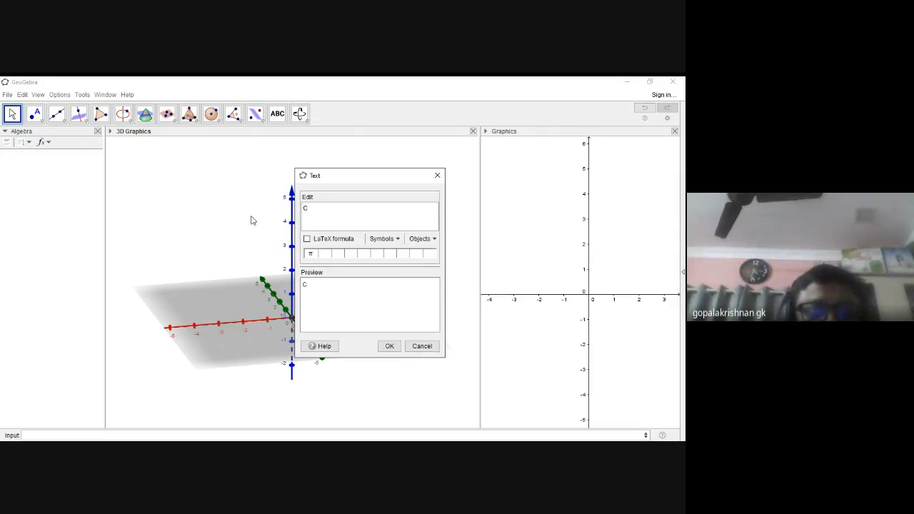
{"action": "type", "text": "onstruct a"}
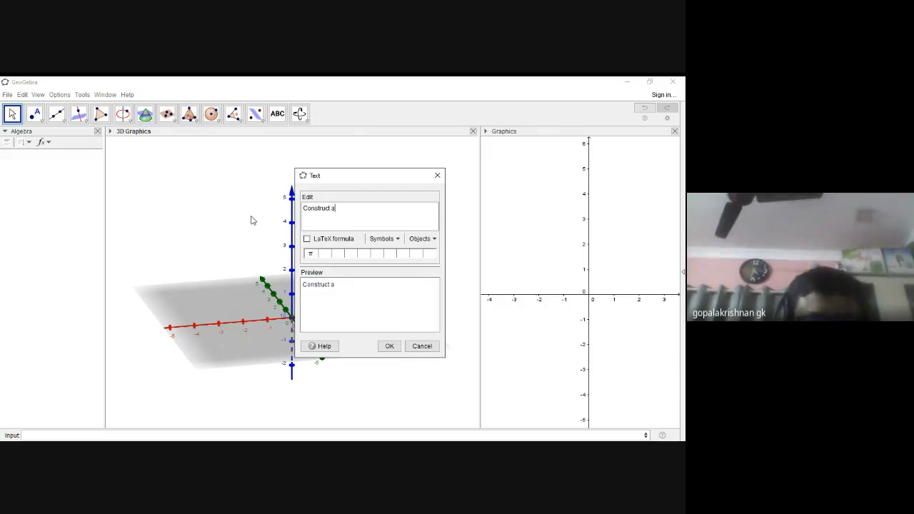
{"action": "type", "text": " sphere"}
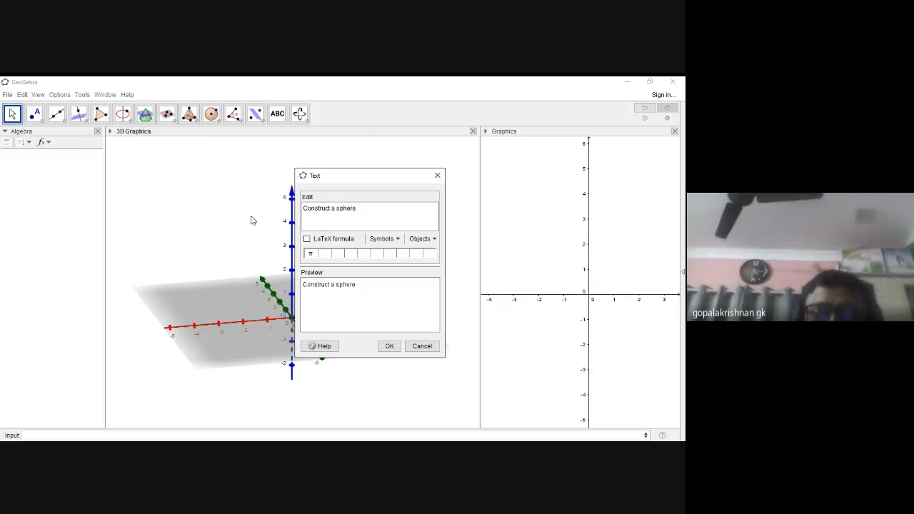
{"action": "key", "text": "BackSpace"}
{"action": "key", "text": "BackSpace"}
{"action": "key", "text": "BackSpace"}
{"action": "key", "text": "BackSpace"}
{"action": "key", "text": "BackSpace"}
{"action": "key", "text": "BackSpace"}
{"action": "key", "text": "BackSpace"}
{"action": "key", "text": "BackSpace"}
{"action": "key", "text": "BackSpace"}
{"action": "key", "text": "BackSpace"}
{"action": "key", "text": "BackSpace"}
{"action": "key", "text": "BackSpace"}
{"action": "key", "text": "BackSpace"}
{"action": "key", "text": "BackSpace"}
{"action": "key", "text": "BackSpace"}
{"action": "key", "text": "BackSpace"}
{"action": "key", "text": "BackSpace"}
{"action": "key", "text": "BackSpace"}
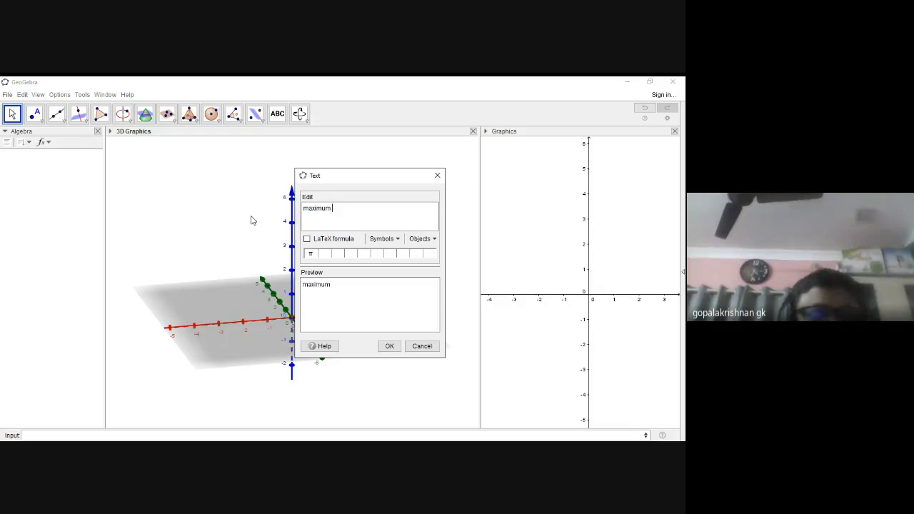
Step: Enter "maximum cone that can be inscribed in a sphere" as the content of the new text object
{"action": "type", "text": "maximum cone tha"}
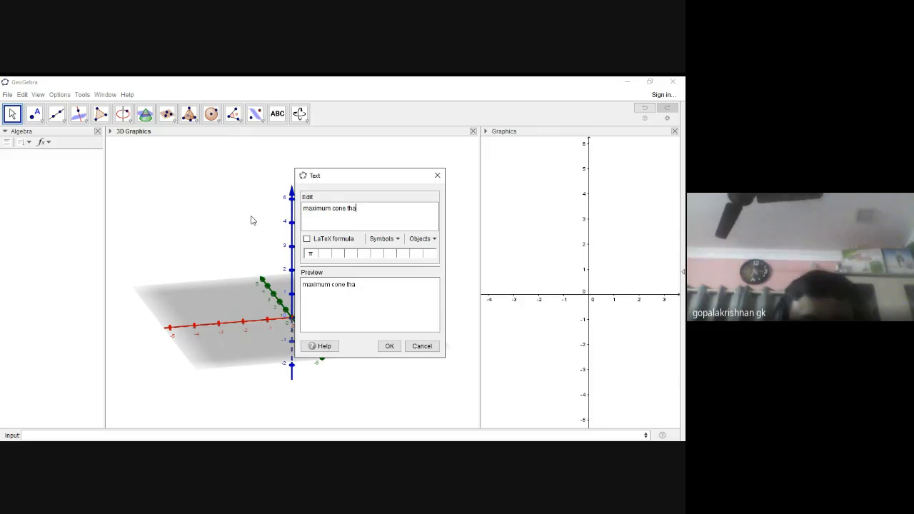
{"action": "type", "text": "t can be i"}
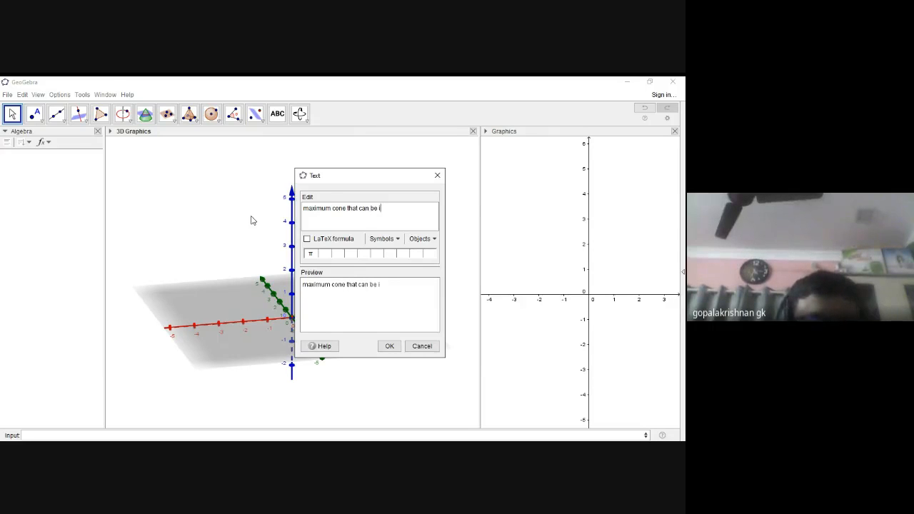
{"action": "type", "text": "nscribed"}
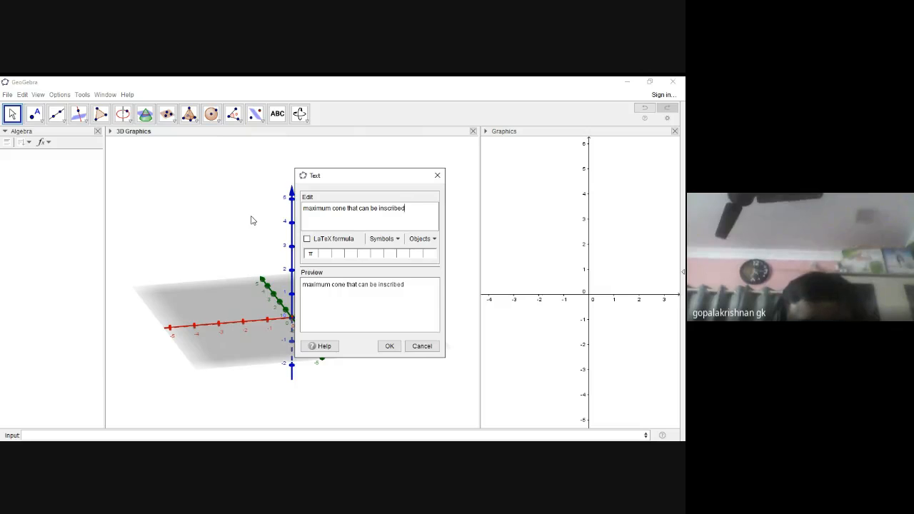
{"action": "type", "text": " in a sphere"}
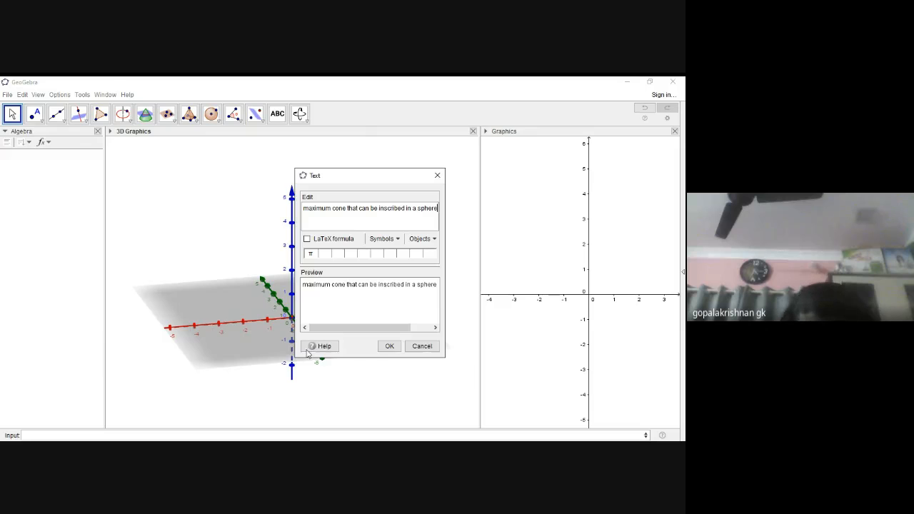
{"action": "left_click", "coordinate": [389, 346]}
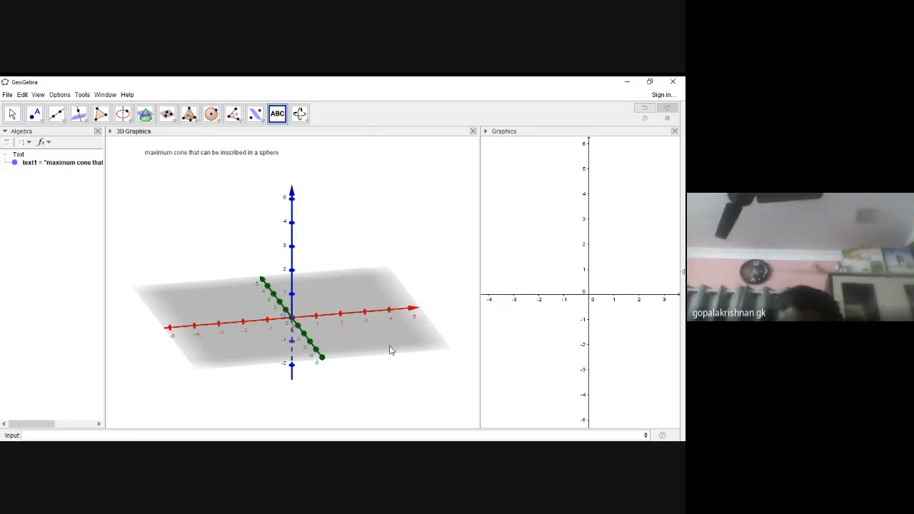
Step: Set the font size of the maximum cone text to Very Large in its object properties
{"action": "right_click", "coordinate": [268, 155]}
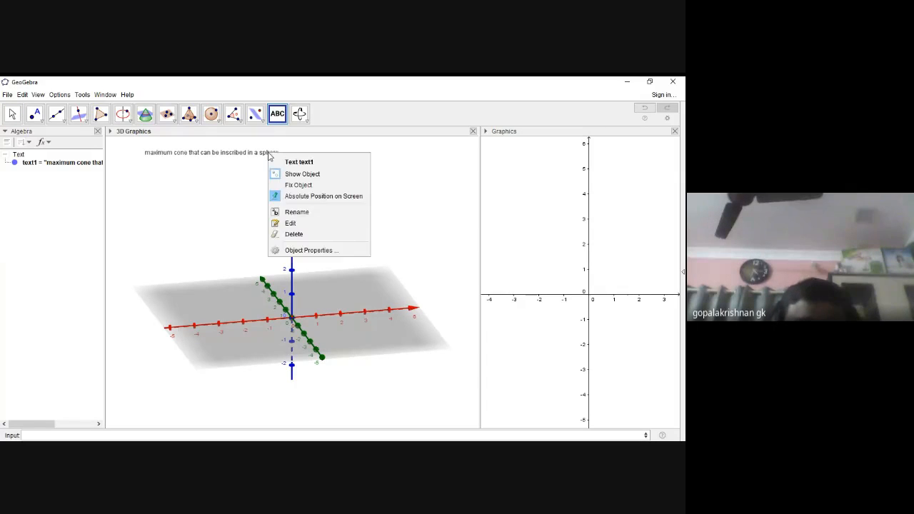
{"action": "left_click", "coordinate": [298, 251]}
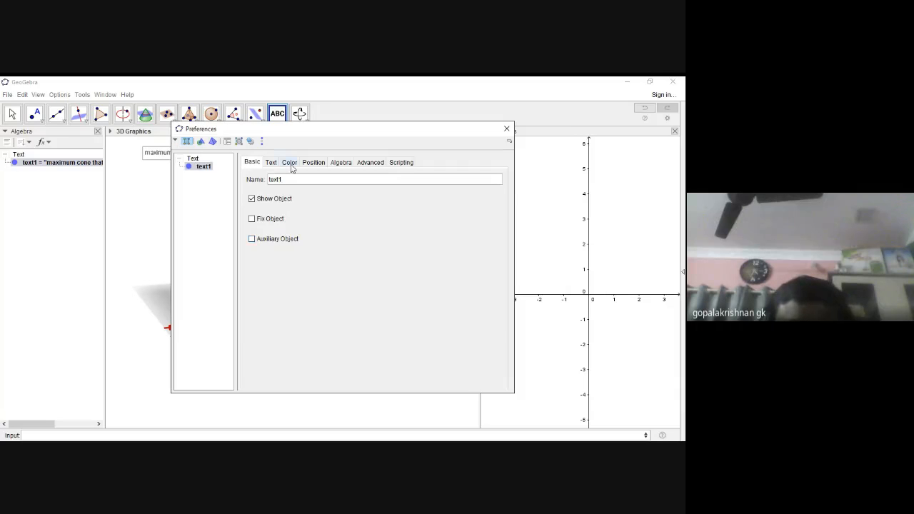
{"action": "left_click", "coordinate": [272, 163]}
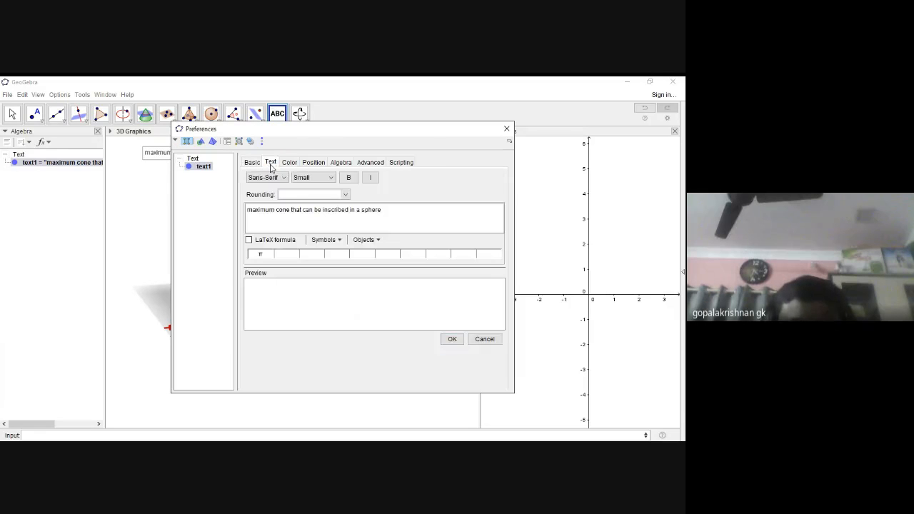
{"action": "left_click", "coordinate": [332, 177]}
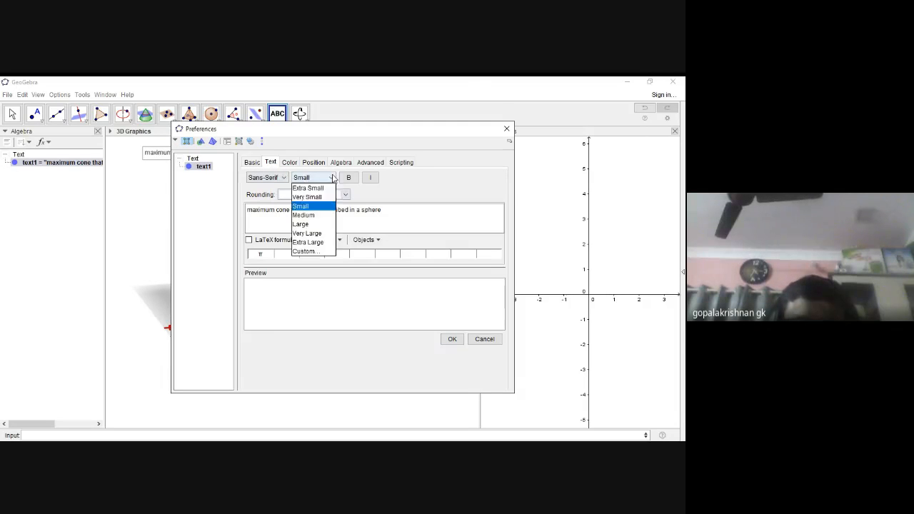
{"action": "left_click", "coordinate": [307, 233]}
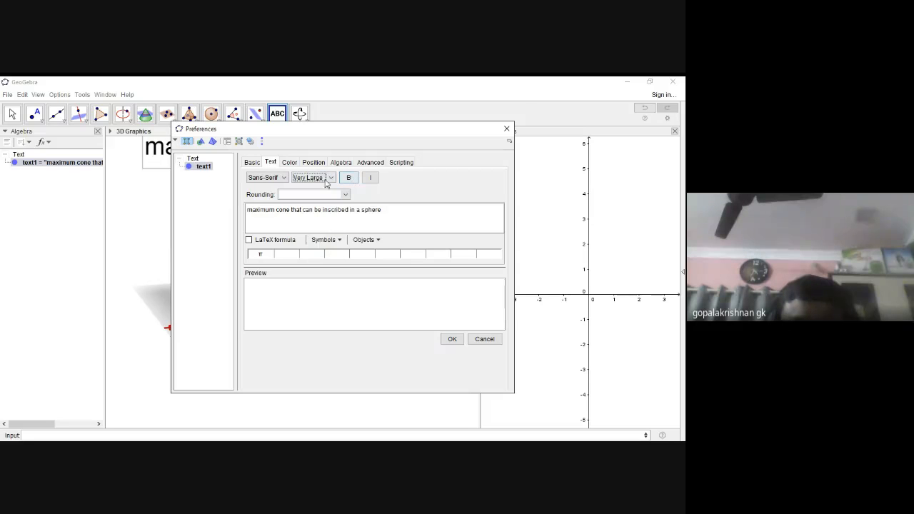
{"action": "left_click", "coordinate": [507, 129]}
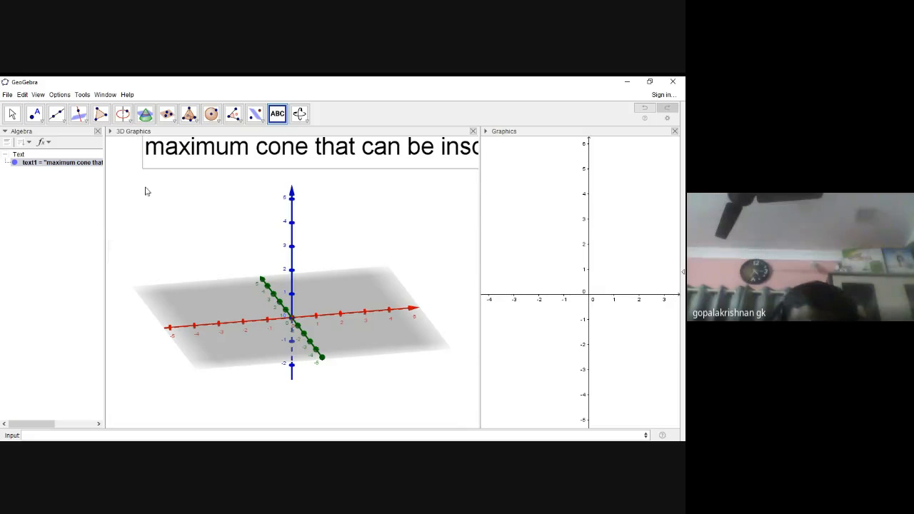
Step: Place center point A at (0, 0, 3) on the z-axis, construct a sphere of radius 3 around it, and undo the sphere
{"action": "left_click", "coordinate": [219, 123]}
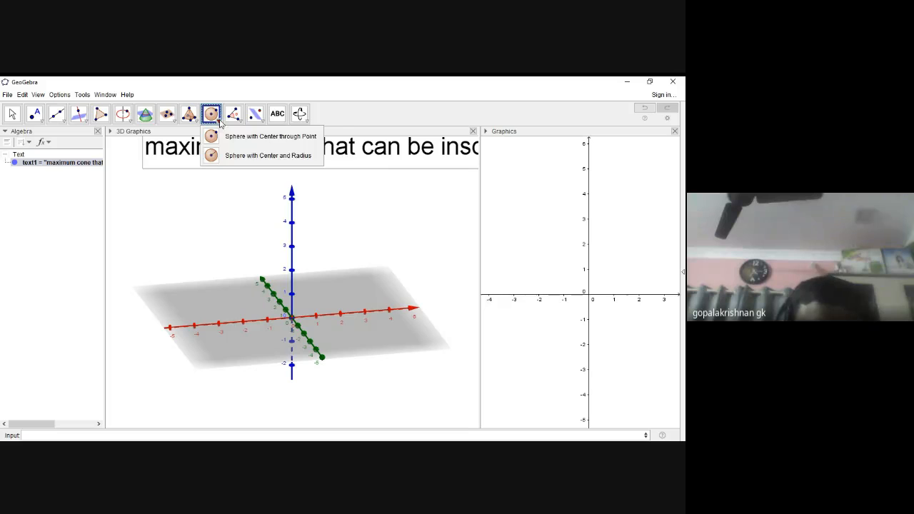
{"action": "left_click", "coordinate": [240, 157]}
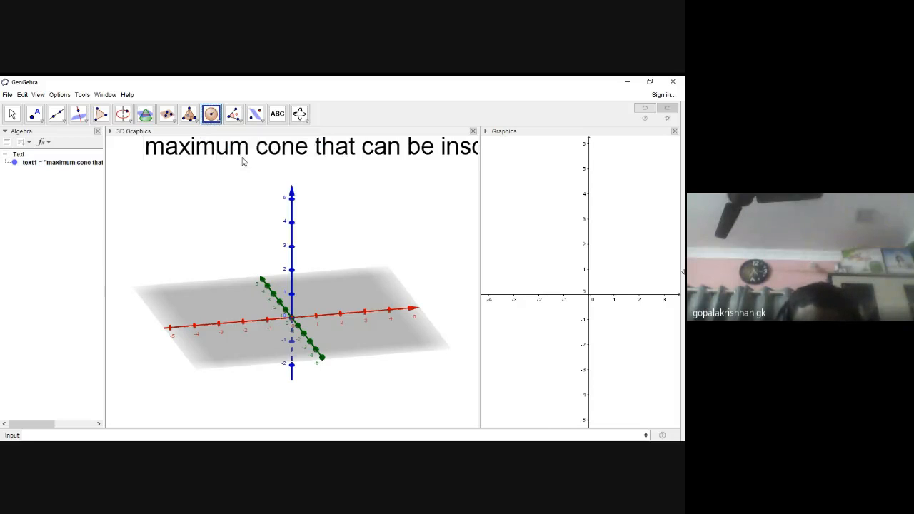
{"action": "left_click", "coordinate": [292, 247]}
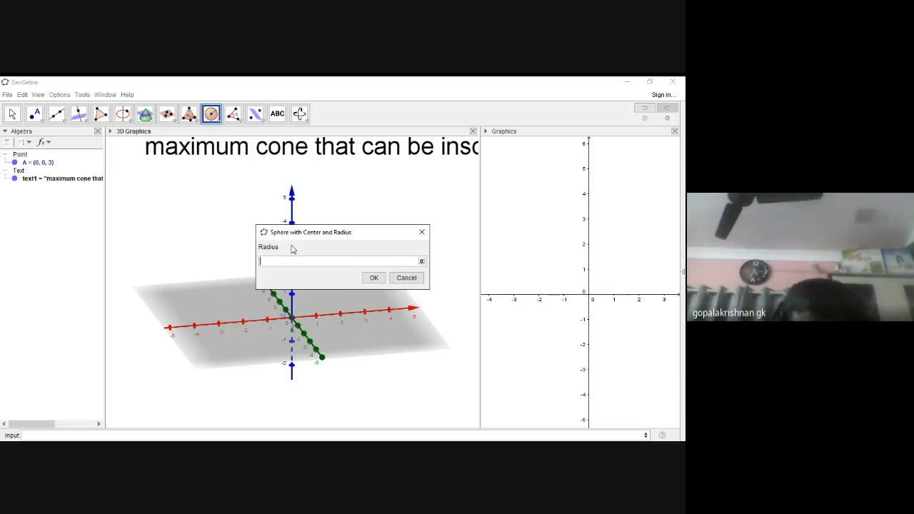
{"action": "left_click", "coordinate": [373, 278]}
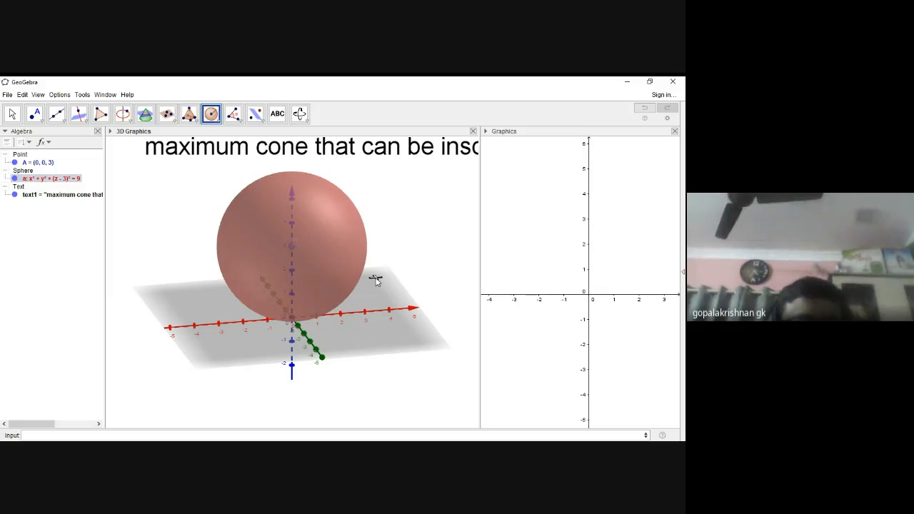
{"action": "key", "text": "ctrl+z"}
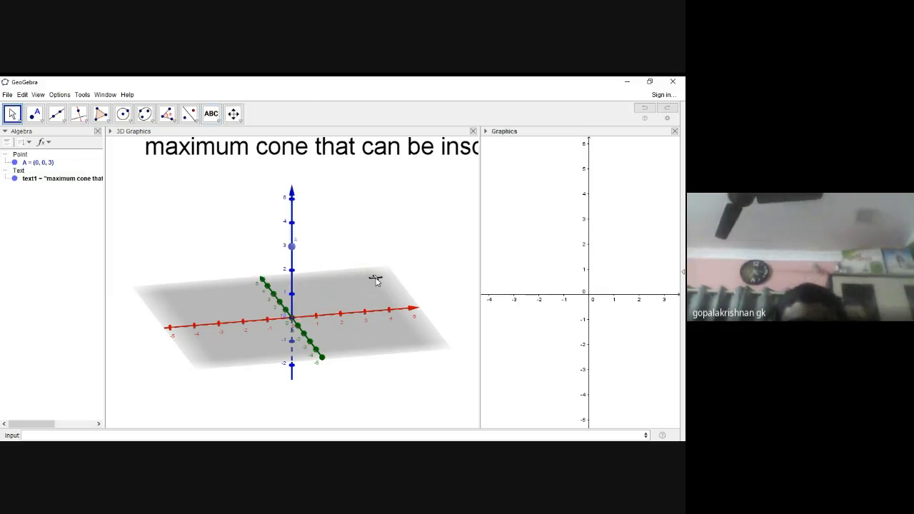
Step: Maximize the 3D Graphics view so the Algebra view is hidden, and show the Graphics view again beside it
{"action": "double_click", "coordinate": [178, 132]}
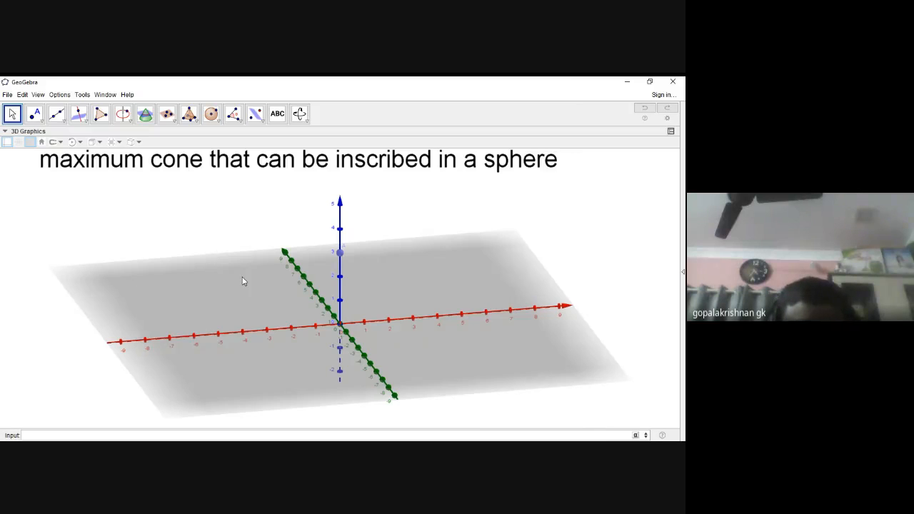
{"action": "left_click", "coordinate": [39, 95]}
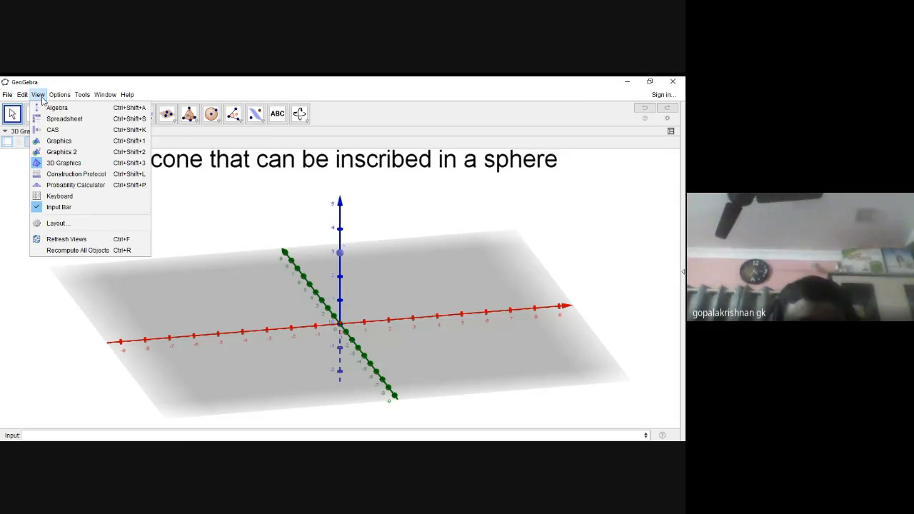
{"action": "left_click", "coordinate": [63, 145]}
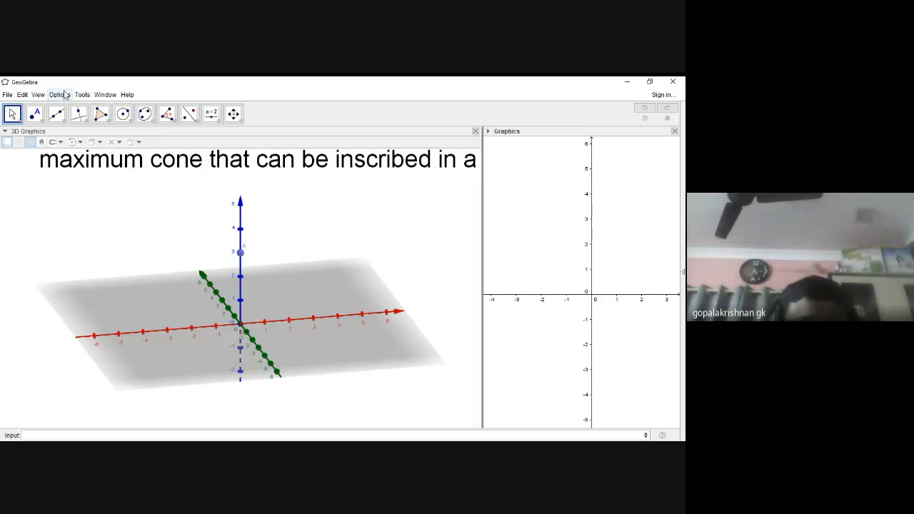
{"action": "left_click", "coordinate": [38, 95]}
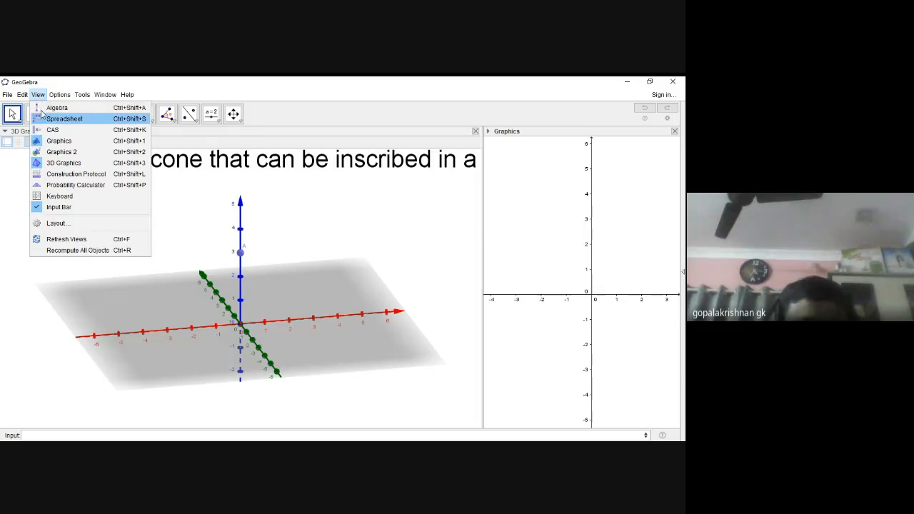
{"action": "left_click", "coordinate": [211, 199]}
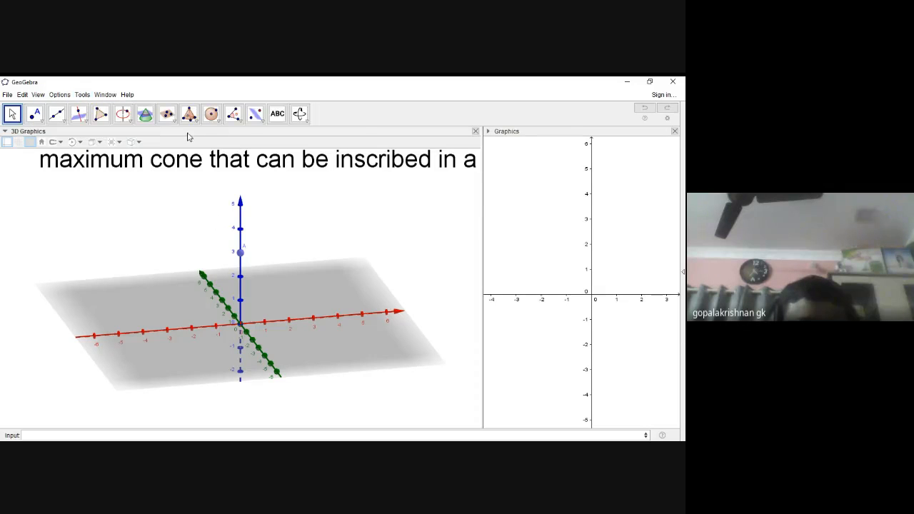
Step: Construct a sphere with center A and radius 3 in the 3D Graphics view
{"action": "left_click", "coordinate": [211, 115]}
{"action": "left_click", "coordinate": [220, 120]}
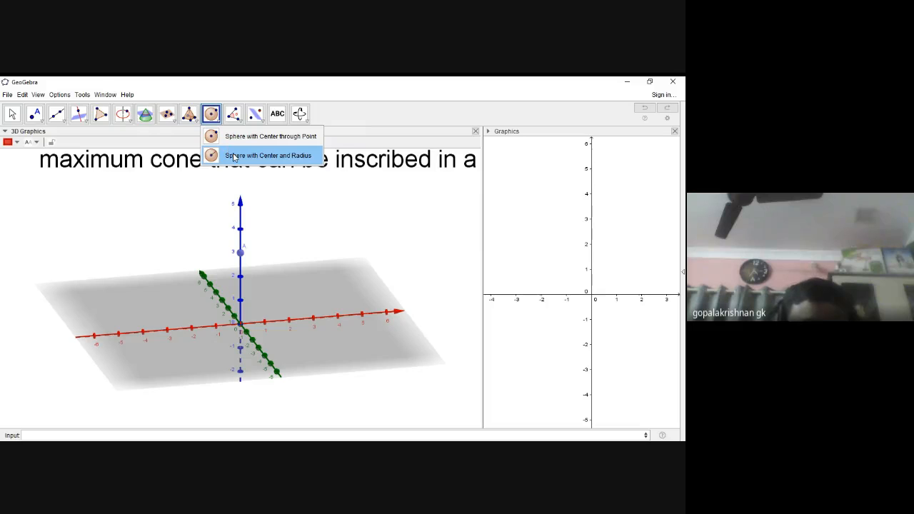
{"action": "left_click", "coordinate": [233, 156]}
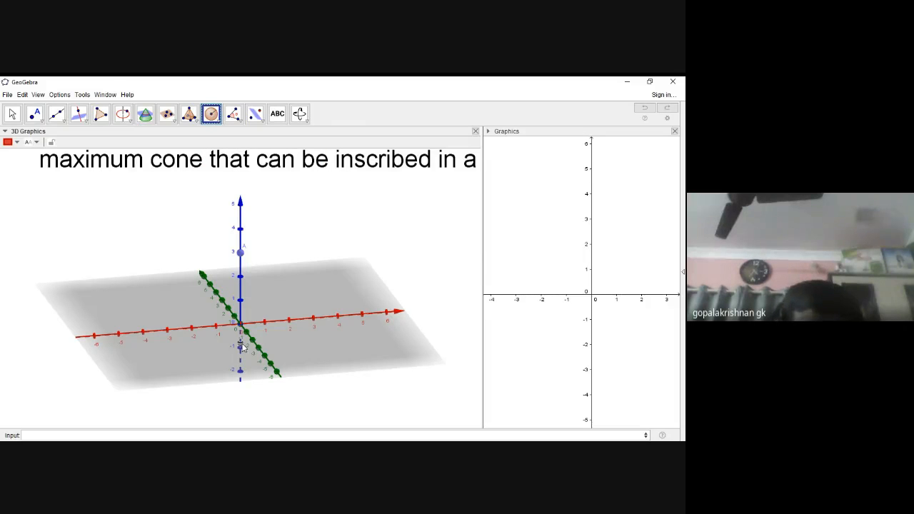
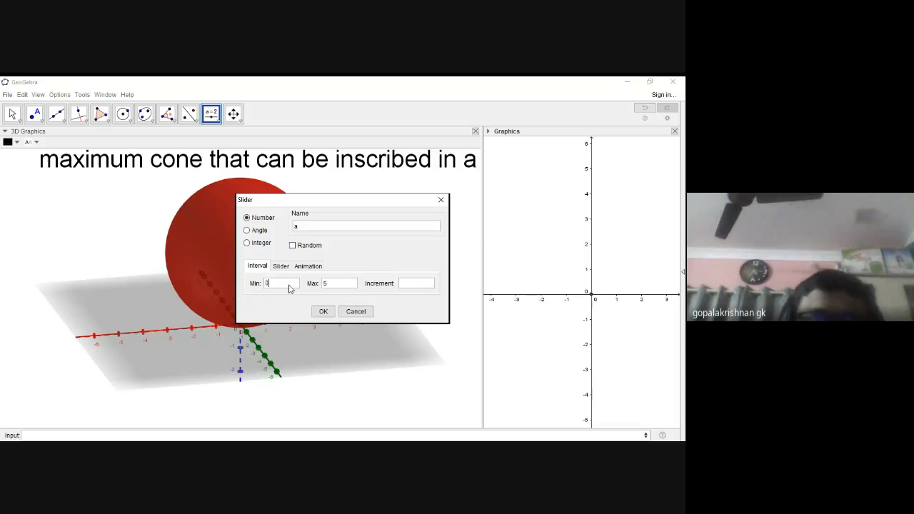
Step: Create number slider a with minimum 0 and maximum 6 in the Graphics view, and move it to 0
{"action": "left_click", "coordinate": [335, 283]}
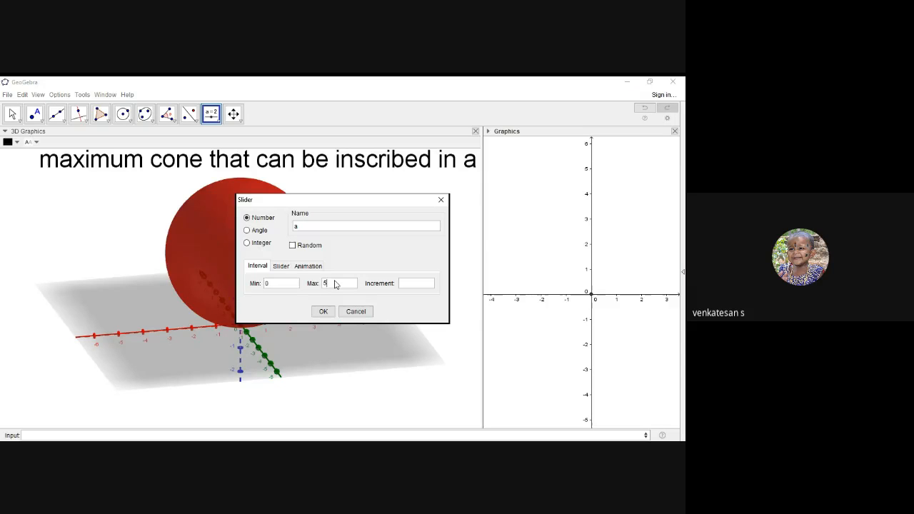
{"action": "type", "text": "6"}
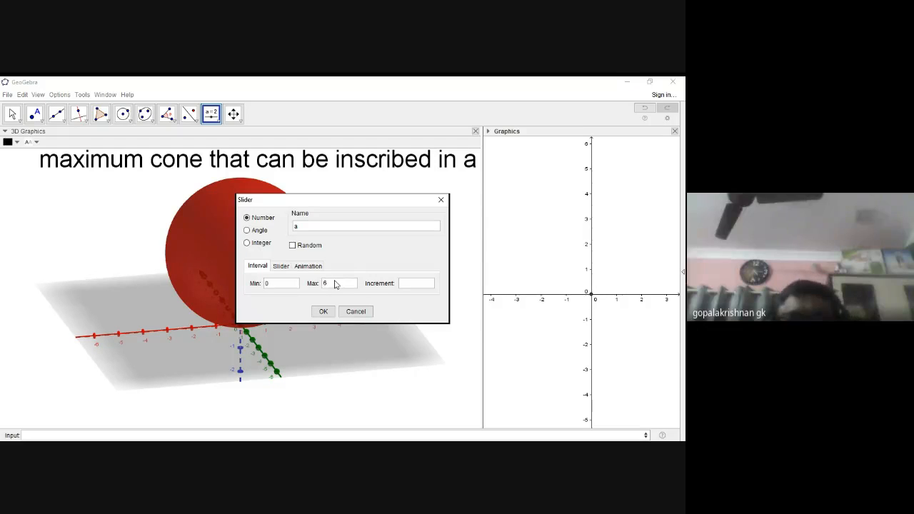
{"action": "left_click", "coordinate": [323, 312]}
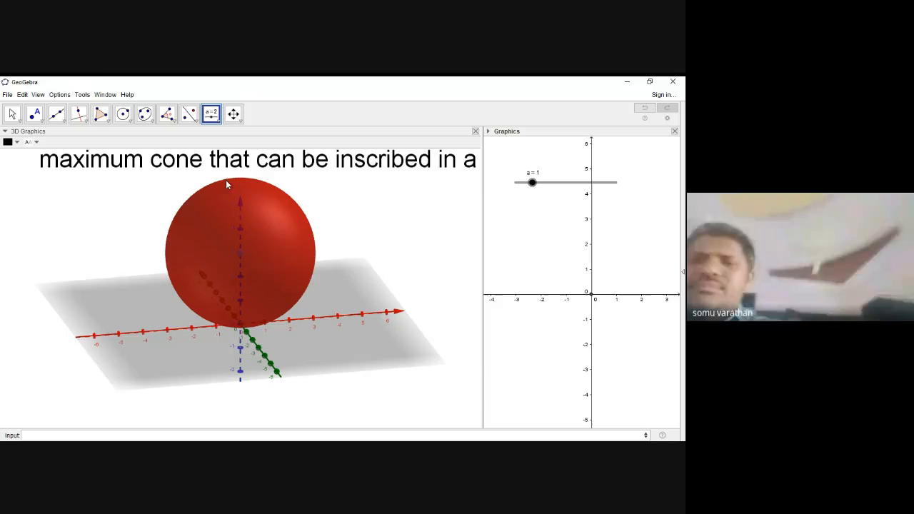
{"action": "left_click_drag", "start_coordinate": [532, 183], "coordinate": [498, 195]}
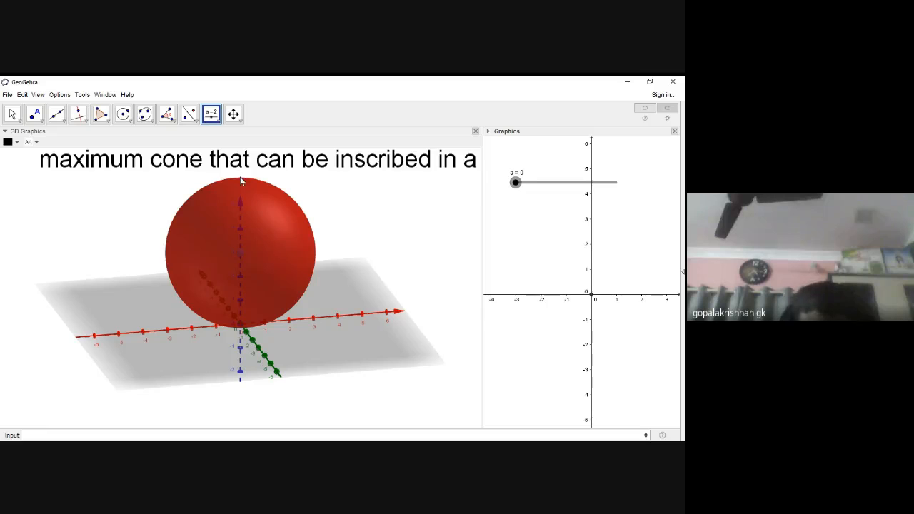
Step: Show the Algebra view and delete the extra point A at the origin (0, 0, 0)
{"action": "left_click", "coordinate": [57, 434]}
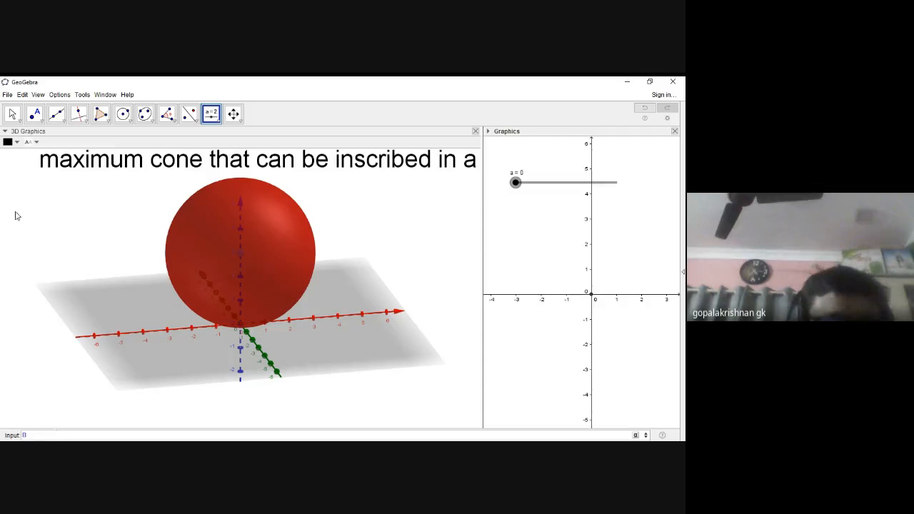
{"action": "left_click", "coordinate": [39, 94]}
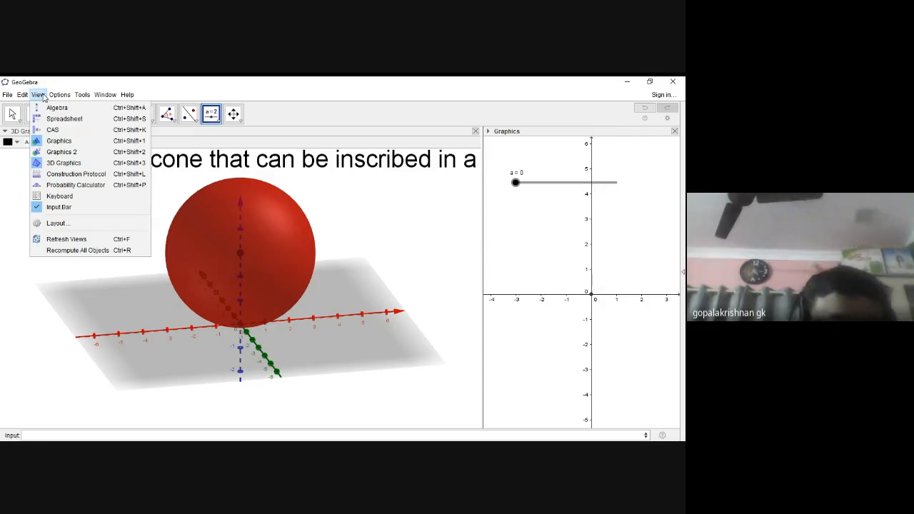
{"action": "left_click", "coordinate": [57, 108]}
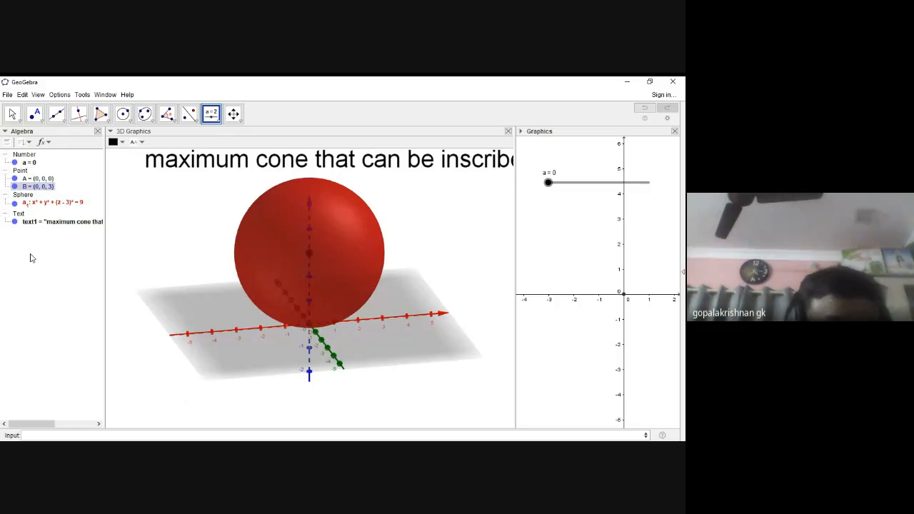
{"action": "right_click", "coordinate": [50, 188]}
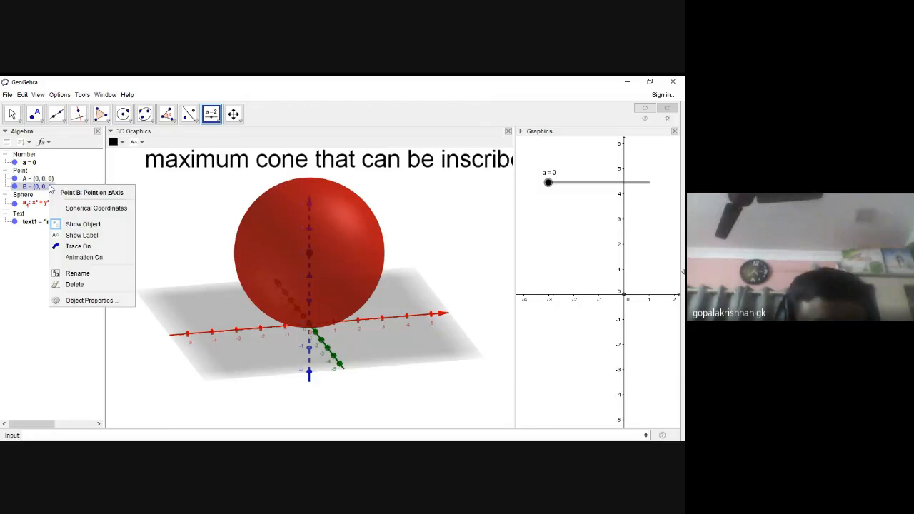
{"action": "left_click", "coordinate": [33, 256]}
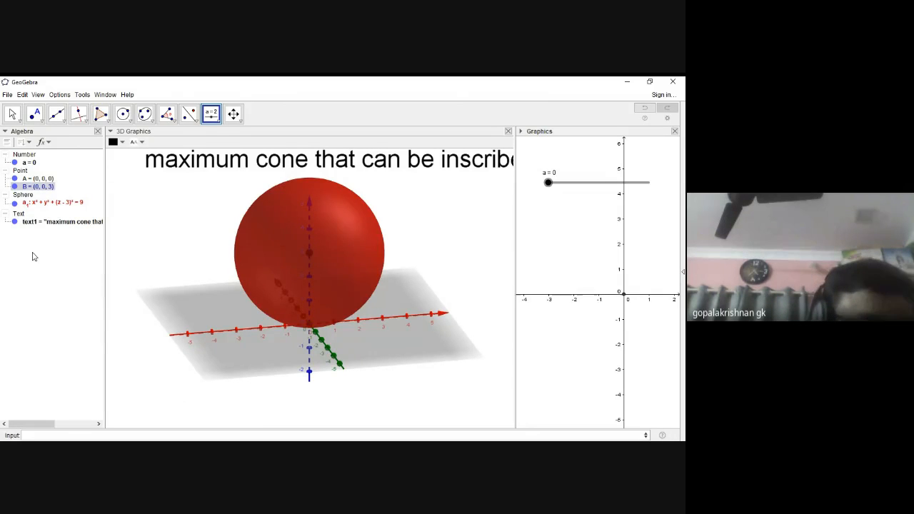
{"action": "right_click", "coordinate": [49, 180]}
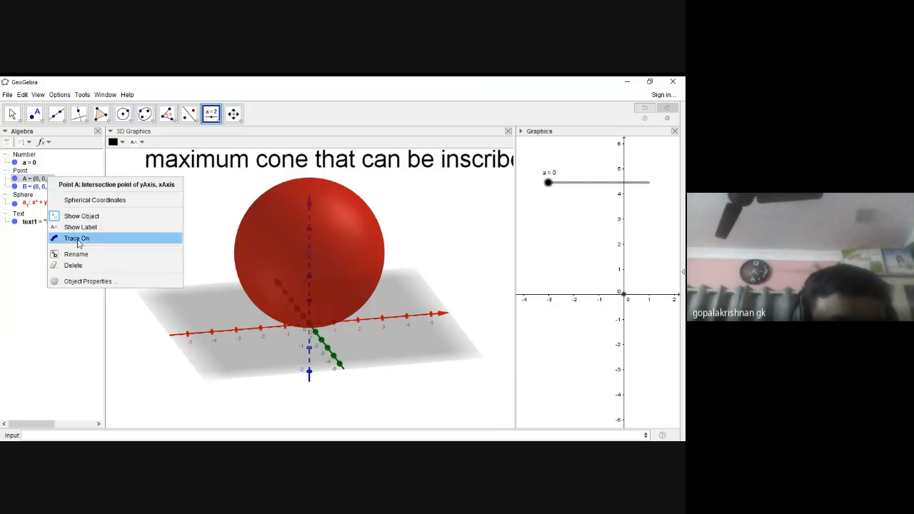
{"action": "left_click", "coordinate": [74, 265]}
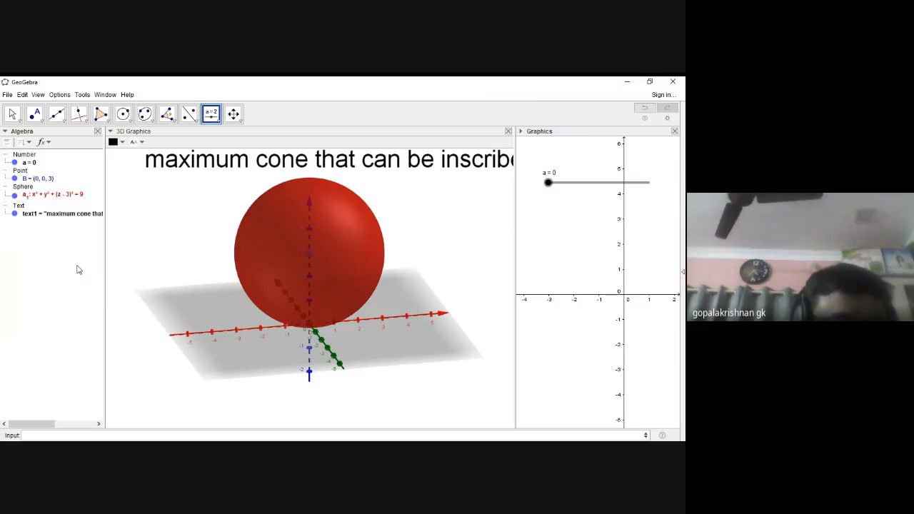
Step: Rename the sphere's center point B as A
{"action": "right_click", "coordinate": [41, 182]}
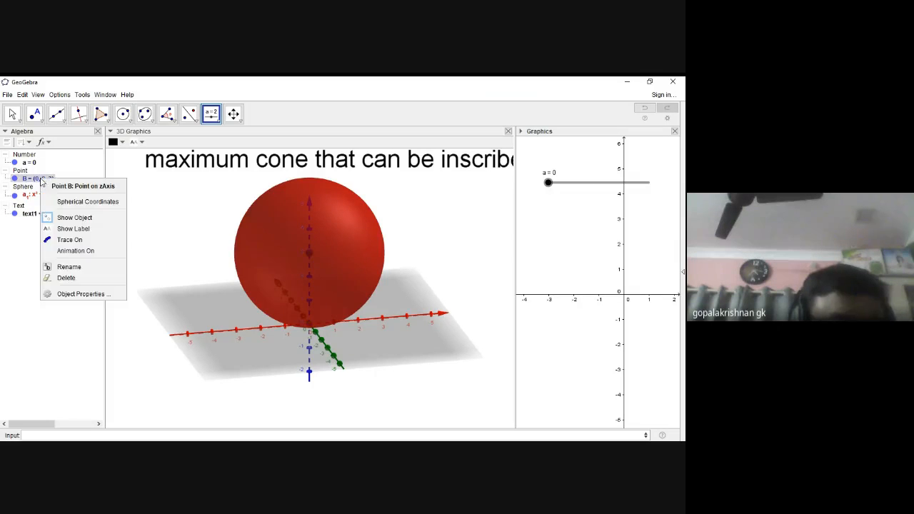
{"action": "left_click", "coordinate": [70, 269]}
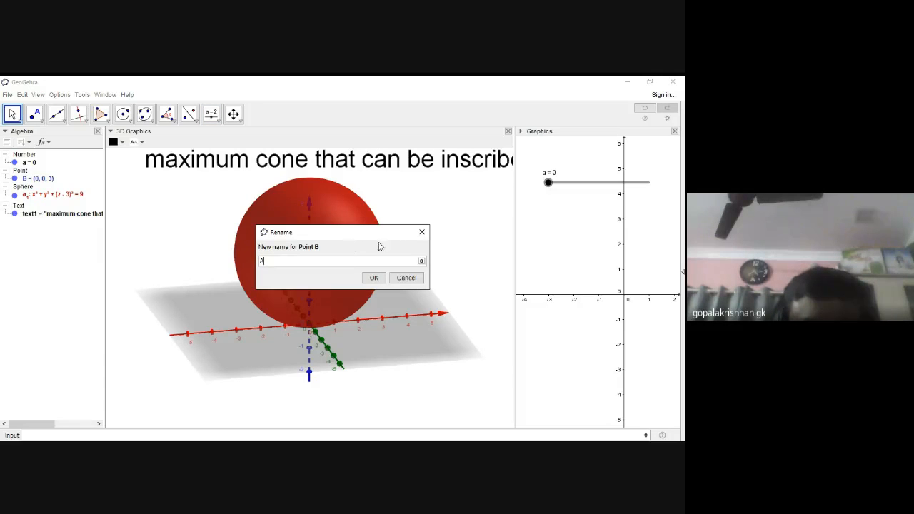
{"action": "left_click", "coordinate": [374, 278]}
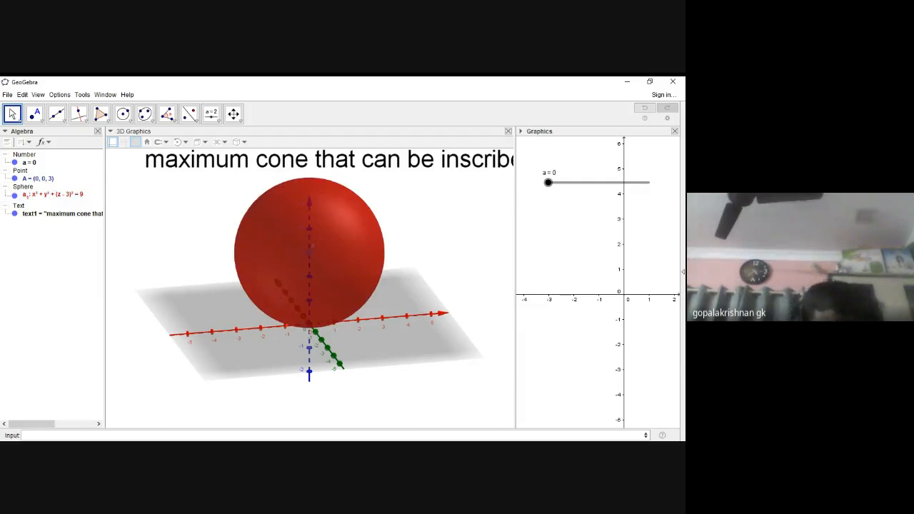
Step: Create point B at (0, 0, 6) at the top of the sphere
{"action": "left_click", "coordinate": [38, 435]}
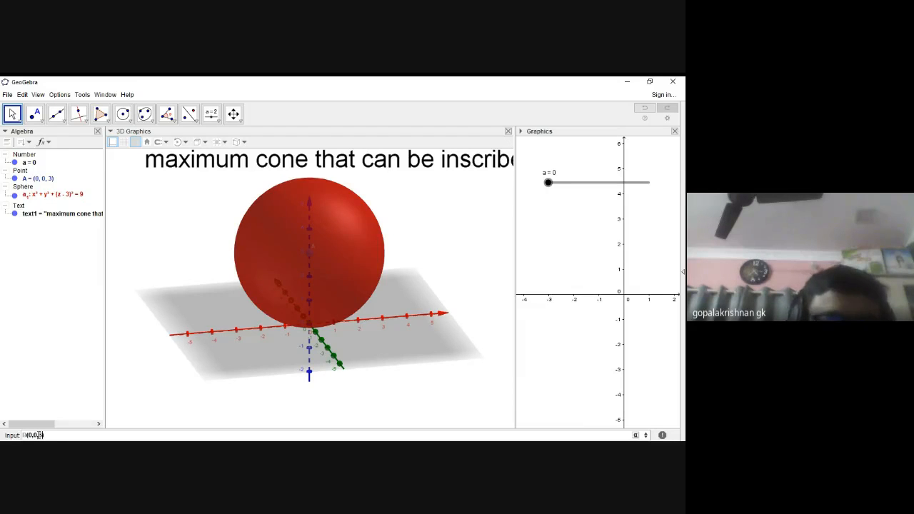
{"action": "type", "text": "B(0,0,6)"}
{"action": "key", "text": "Return"}
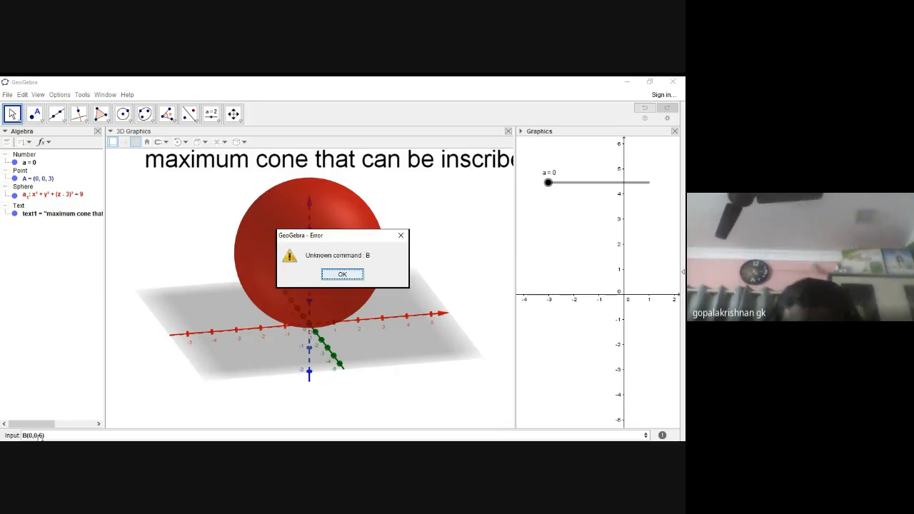
{"action": "left_click", "coordinate": [337, 277]}
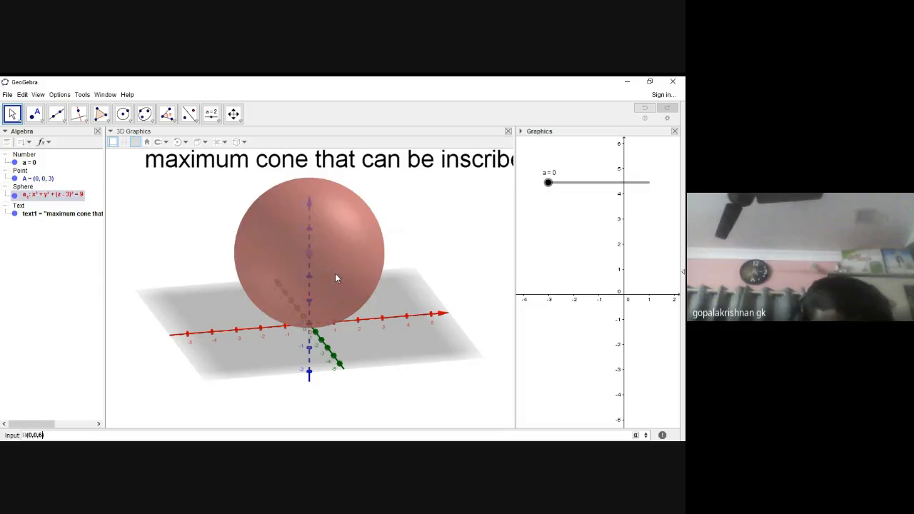
{"action": "left_click", "coordinate": [24, 435]}
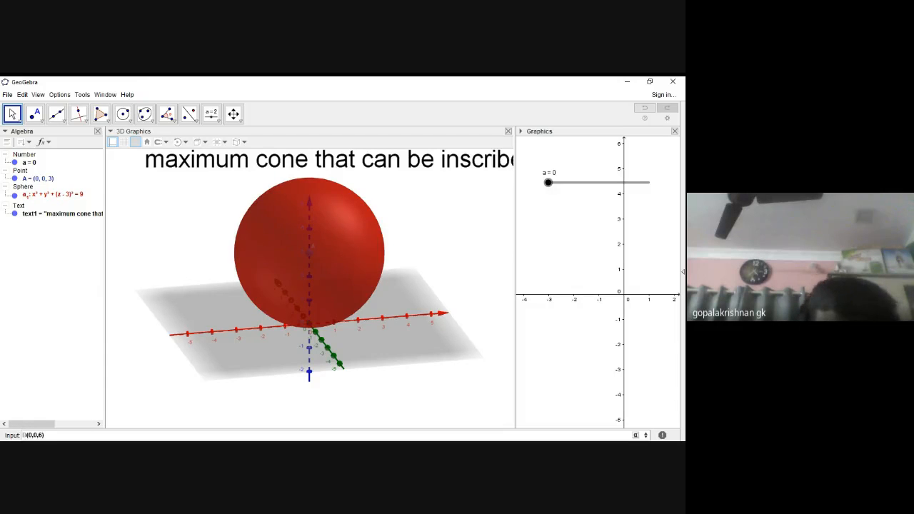
{"action": "key", "text": "Return"}
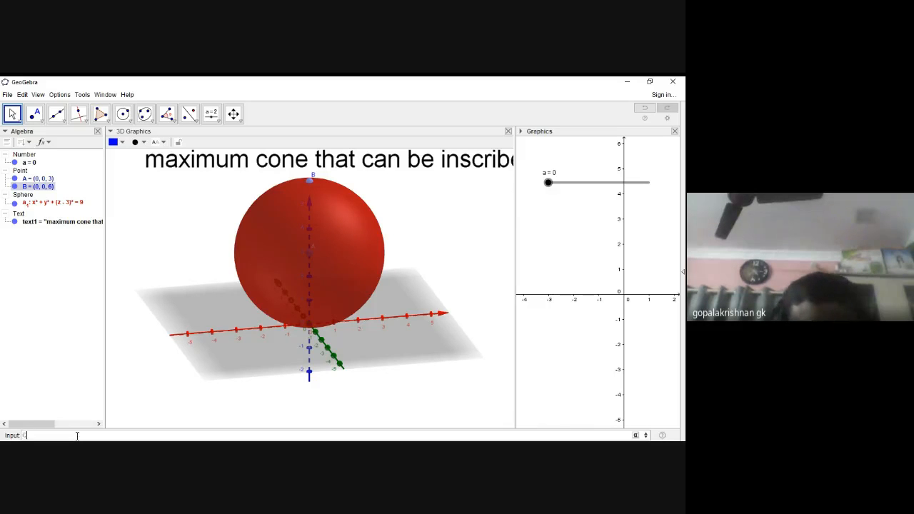
Step: Create the slider-dependent point C = (0, 0, 6-a) on the z-axis and move slider a to 2.74
{"action": "type", "text": "=("}
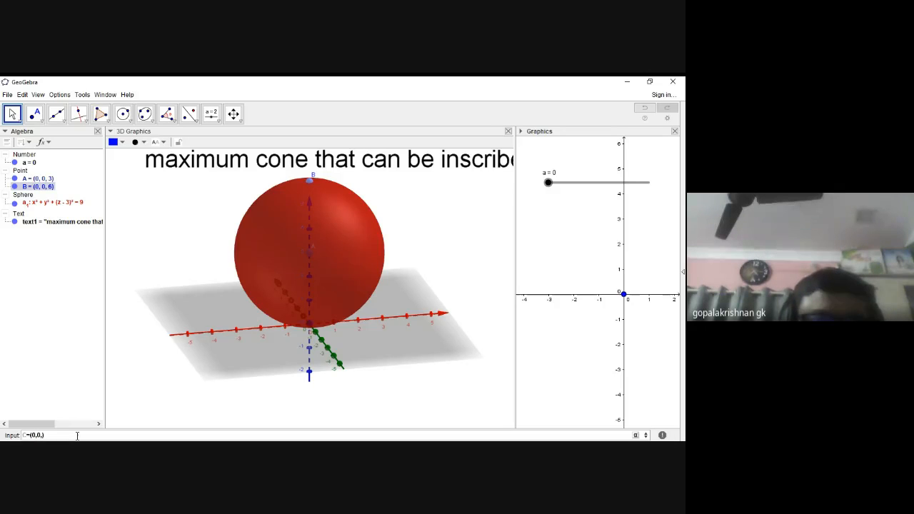
{"action": "type", "text": "0,0,6-"}
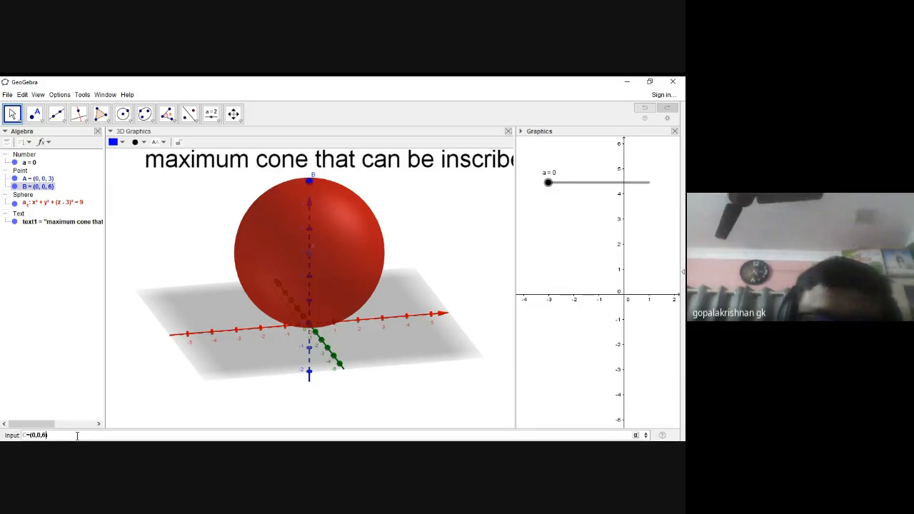
{"action": "type", "text": "a"}
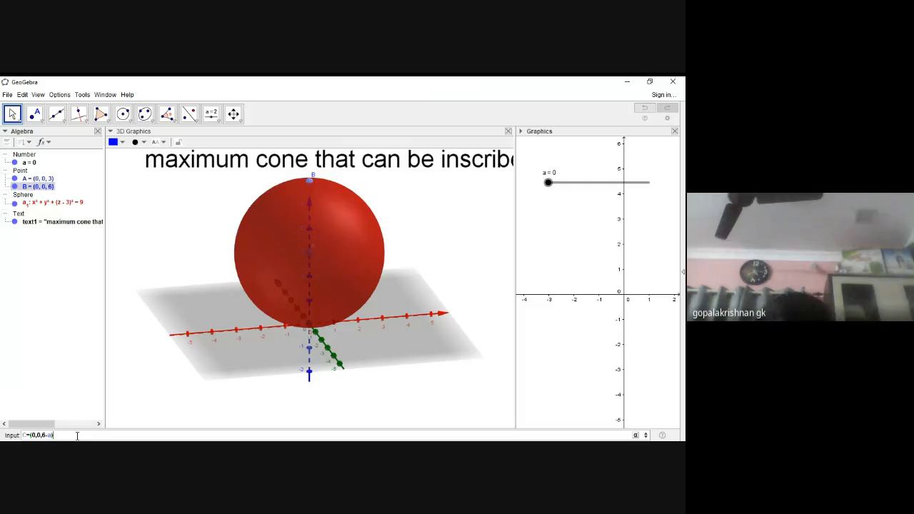
{"action": "key", "text": "Return"}
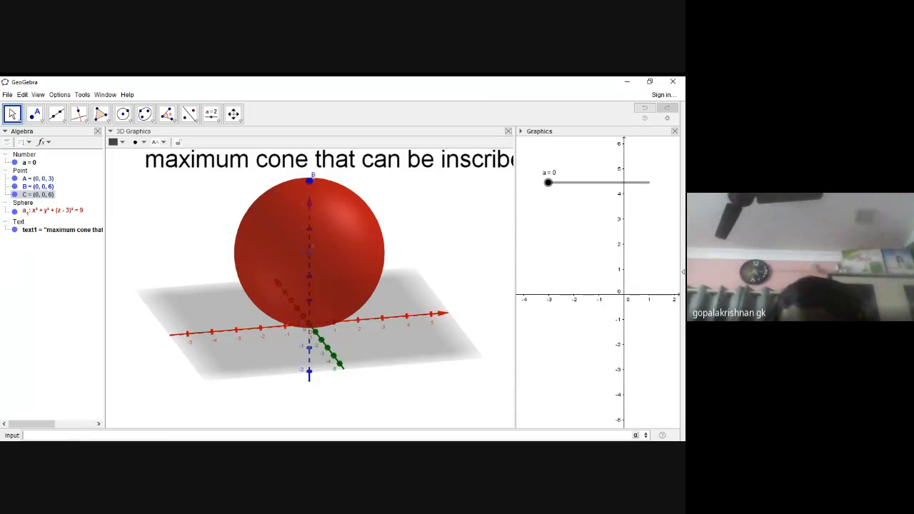
{"action": "left_click_drag", "start_coordinate": [547, 183], "coordinate": [593, 184]}
Step: Lower the sphere's opacity to make it more transparent, and move slider a to 2.28
{"action": "left_click", "coordinate": [332, 244]}
{"action": "right_click", "coordinate": [332, 244]}
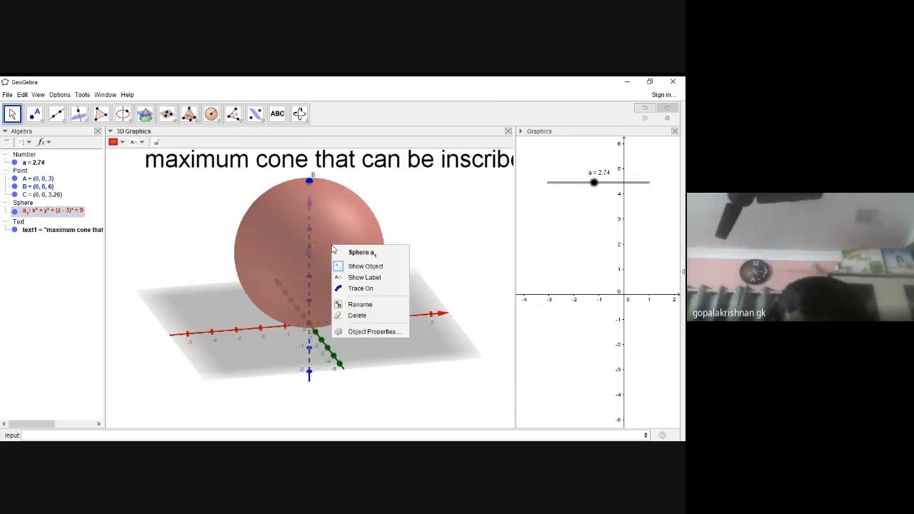
{"action": "left_click", "coordinate": [376, 333]}
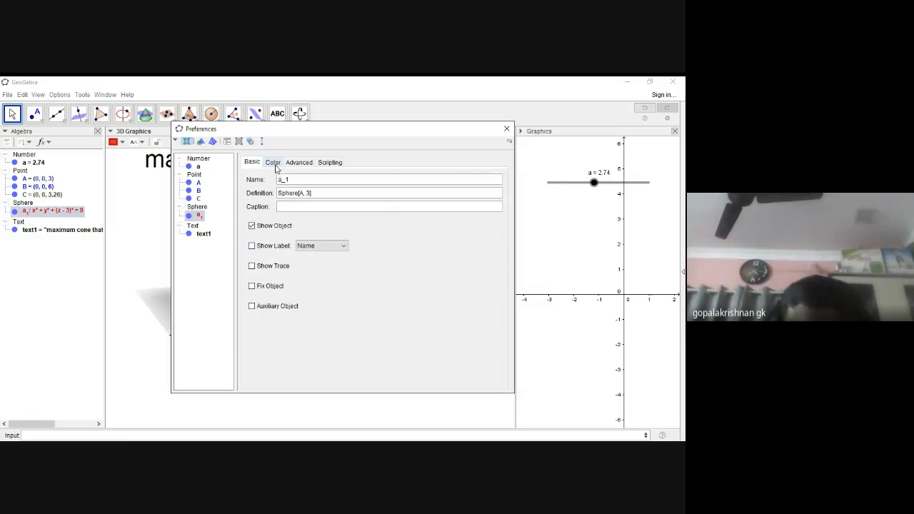
{"action": "left_click", "coordinate": [273, 164]}
{"action": "left_click_drag", "start_coordinate": [322, 300], "coordinate": [274, 300]}
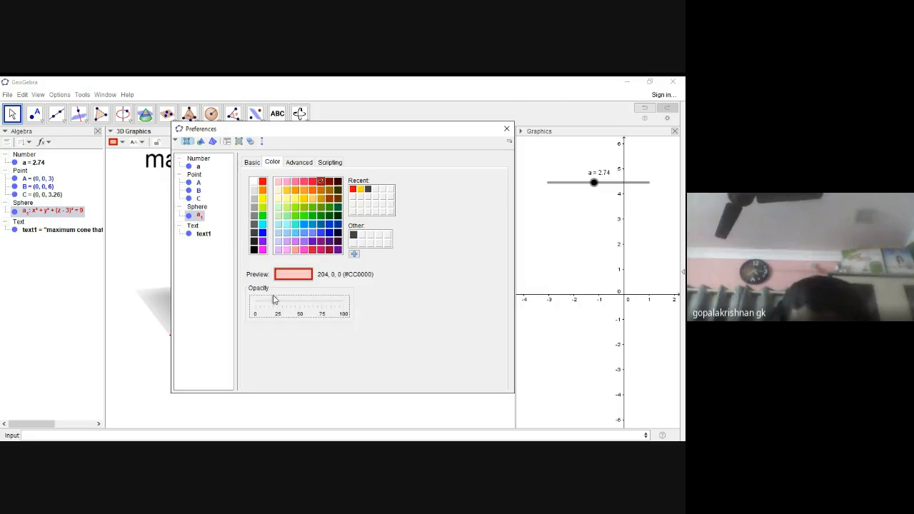
{"action": "left_click", "coordinate": [507, 128]}
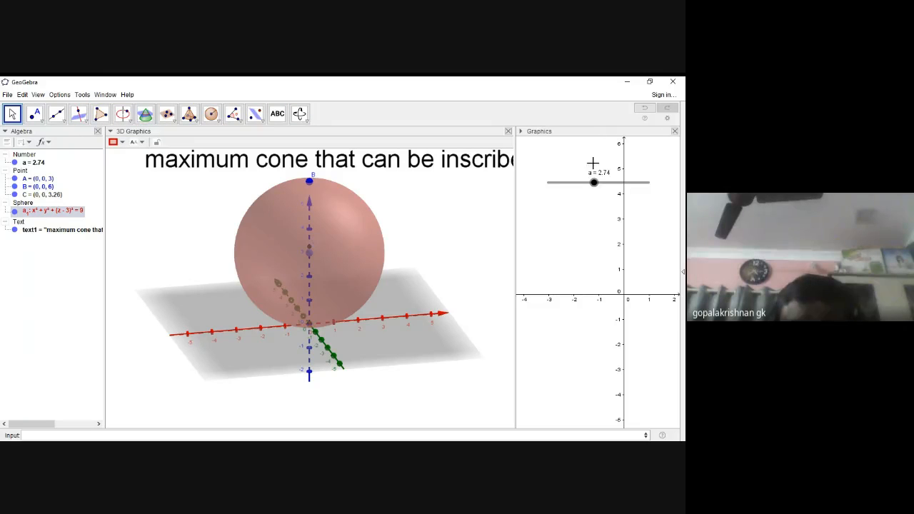
{"action": "left_click_drag", "start_coordinate": [593, 182], "coordinate": [586, 205]}
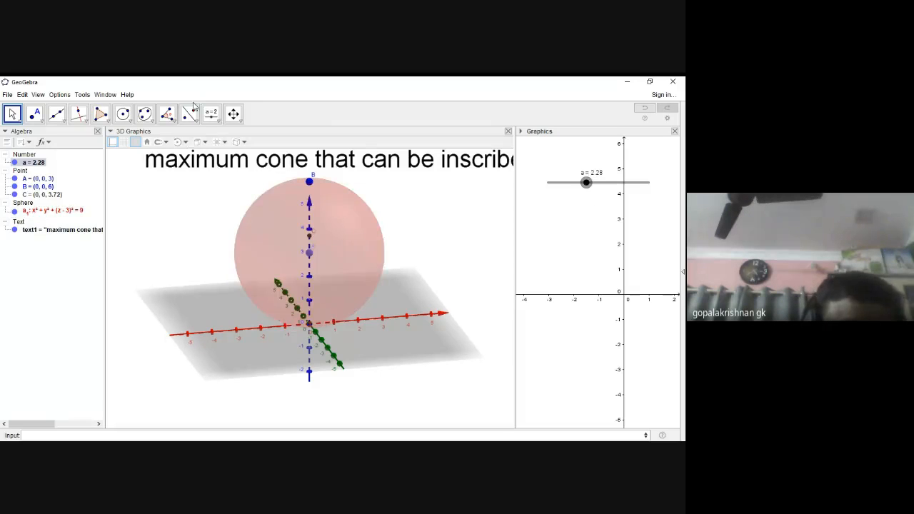
{"action": "left_click", "coordinate": [164, 218]}
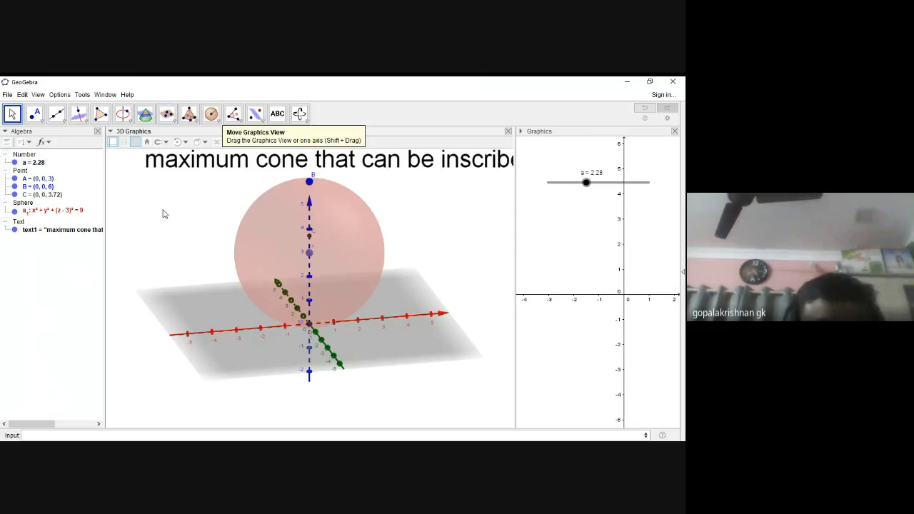
{"action": "left_click", "coordinate": [190, 114]}
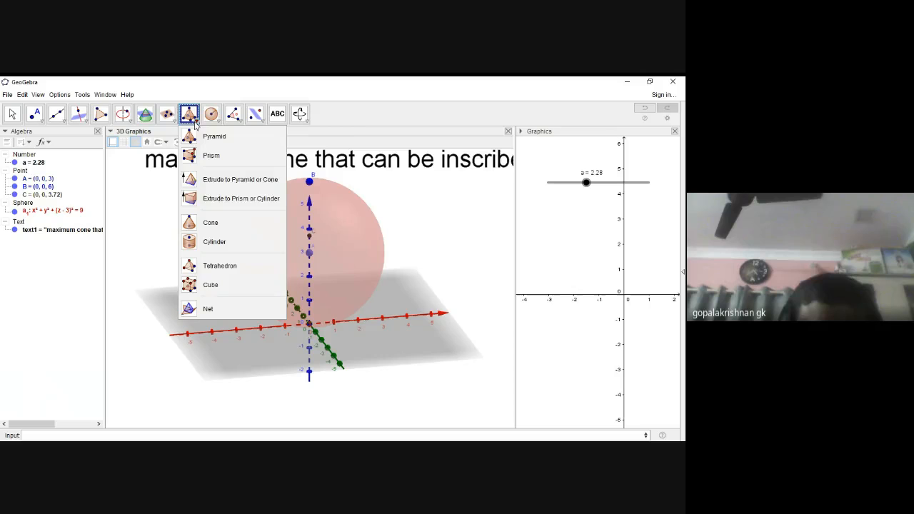
{"action": "left_click", "coordinate": [202, 221]}
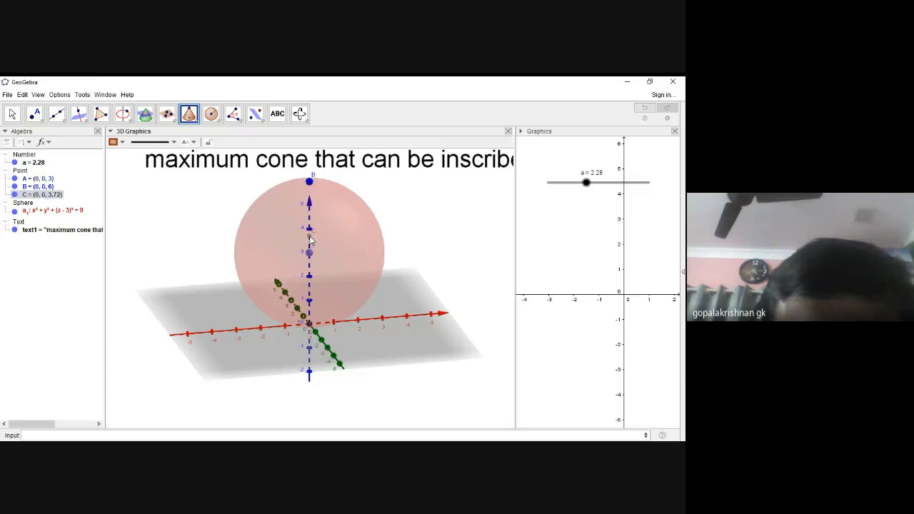
{"action": "left_click", "coordinate": [309, 182]}
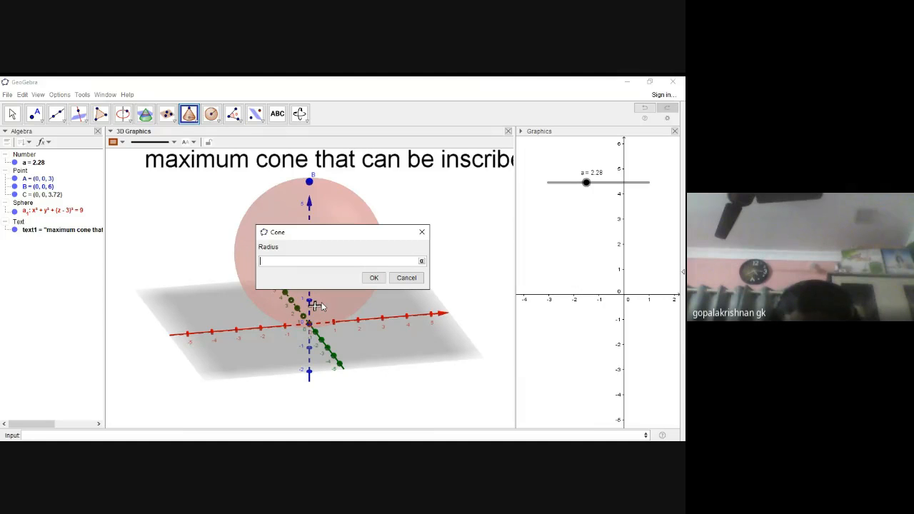
{"action": "left_click", "coordinate": [404, 278]}
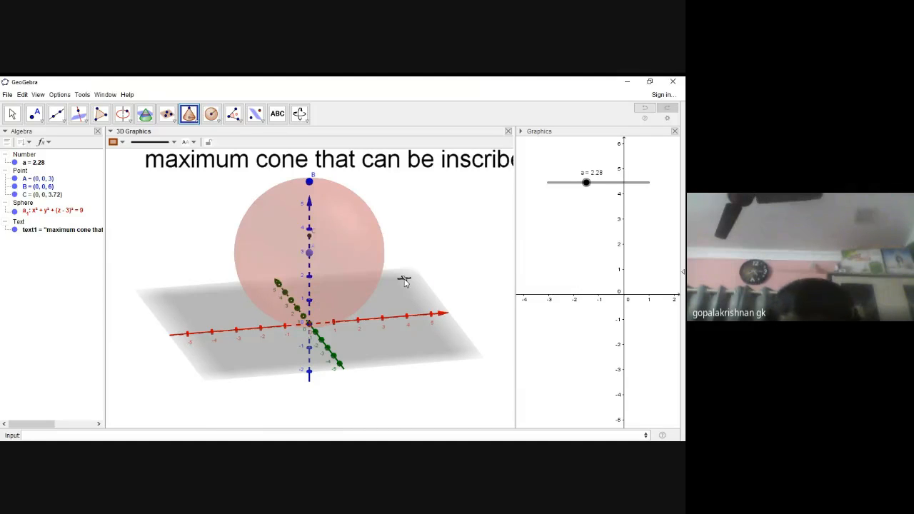
Step: Define the cone's radius as the number r = sqrt(BC*(6-BC))
{"action": "left_click", "coordinate": [71, 436]}
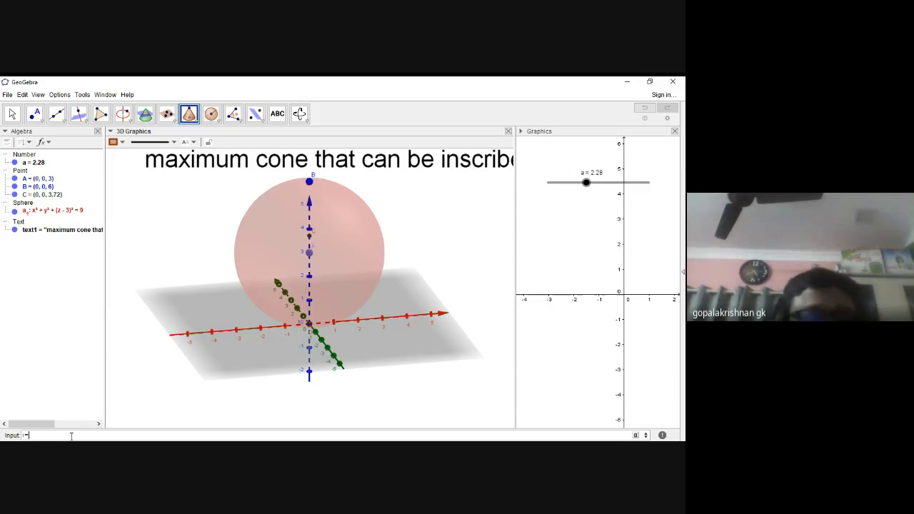
{"action": "type", "text": "r=sqrt"}
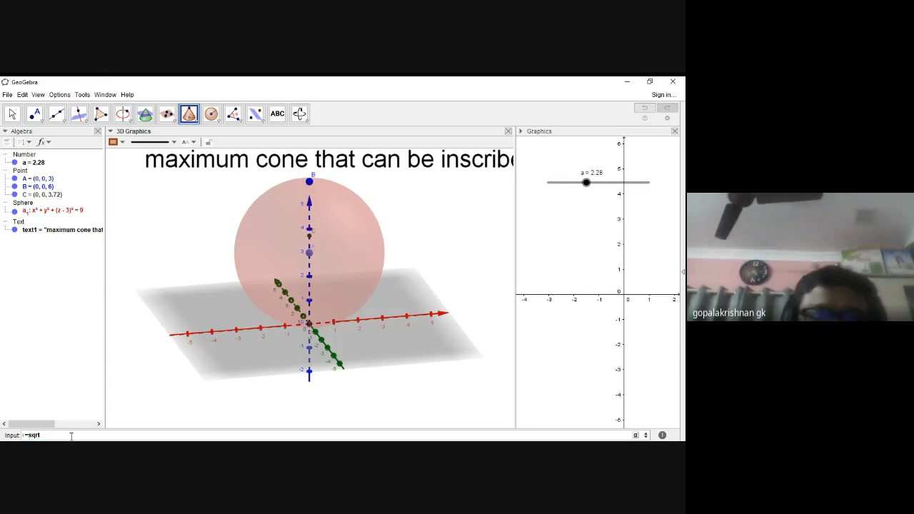
{"action": "type", "text": "(9"}
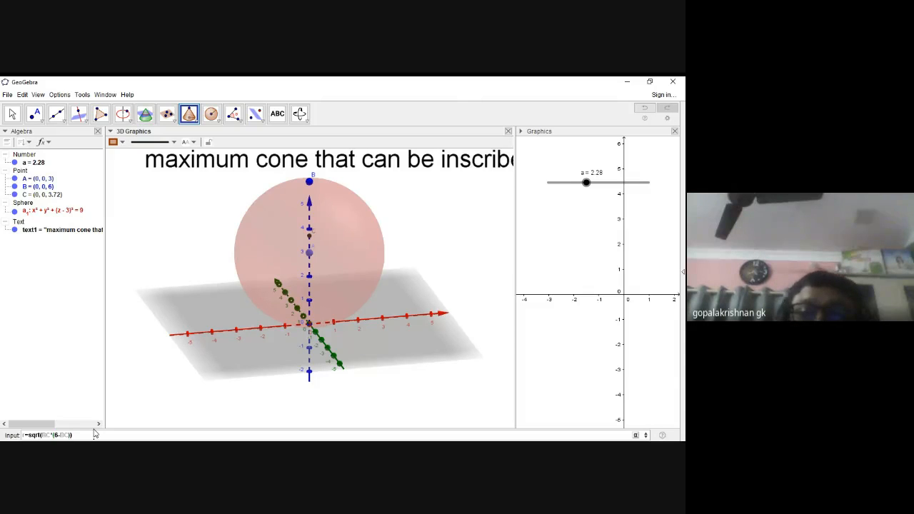
{"action": "key", "text": "Return"}
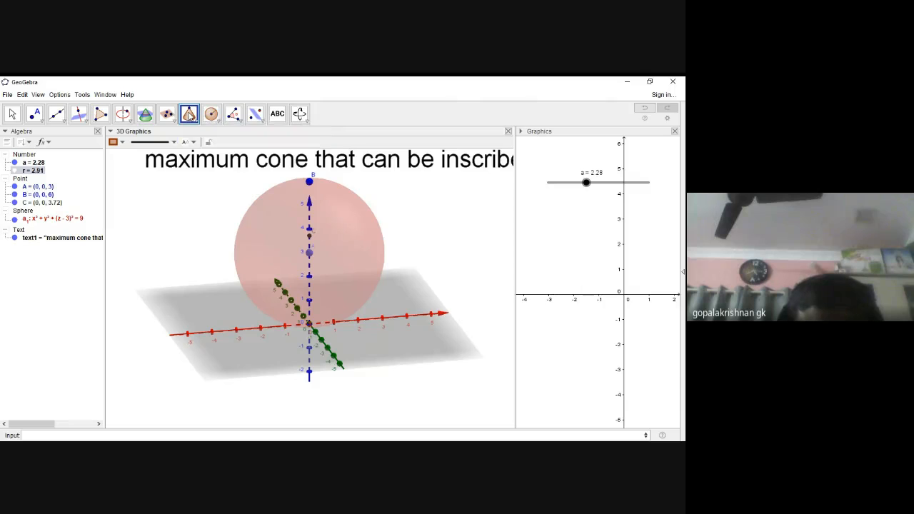
Step: Construct a cone with its base centre at C, its apex at B, and radius r
{"action": "left_click", "coordinate": [312, 257]}
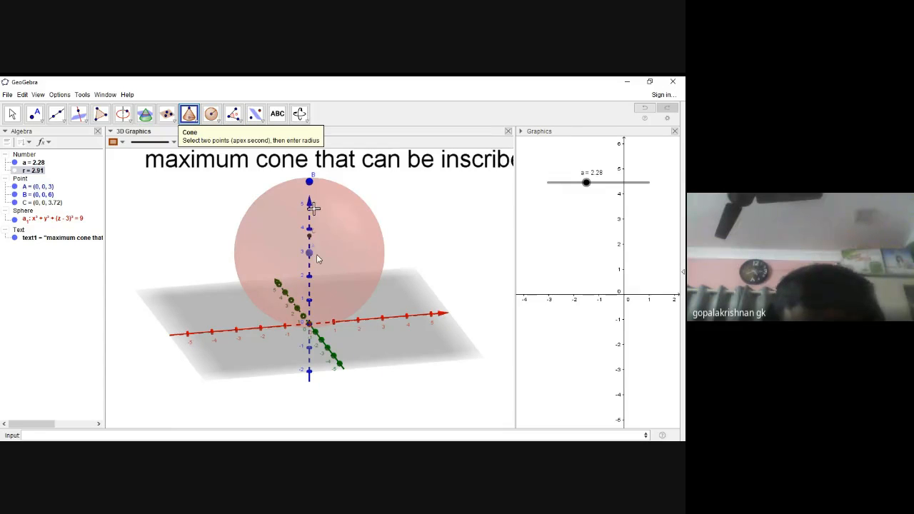
{"action": "left_click", "coordinate": [310, 240]}
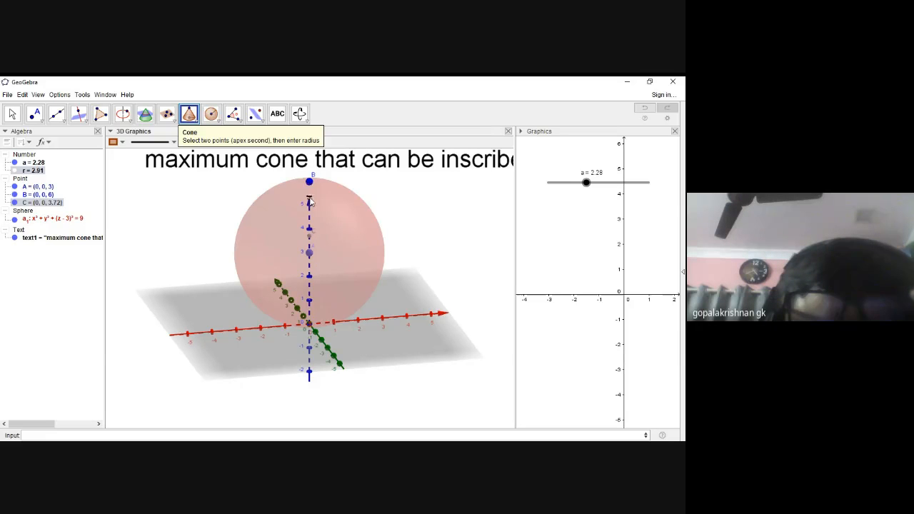
{"action": "left_click", "coordinate": [310, 182]}
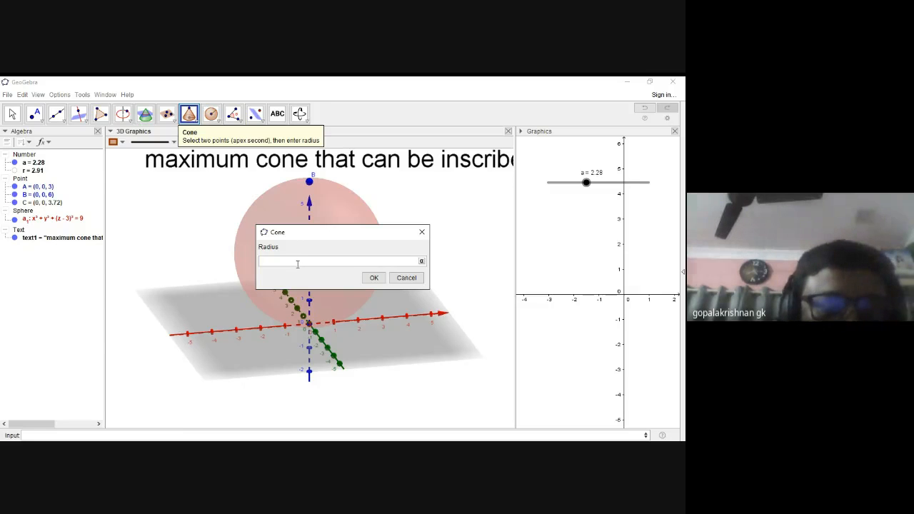
{"action": "type", "text": "r"}
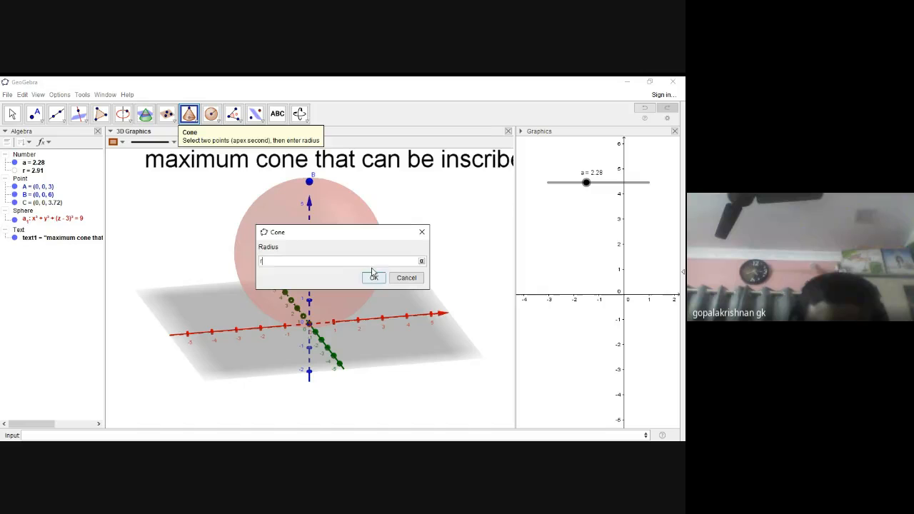
{"action": "left_click", "coordinate": [372, 277]}
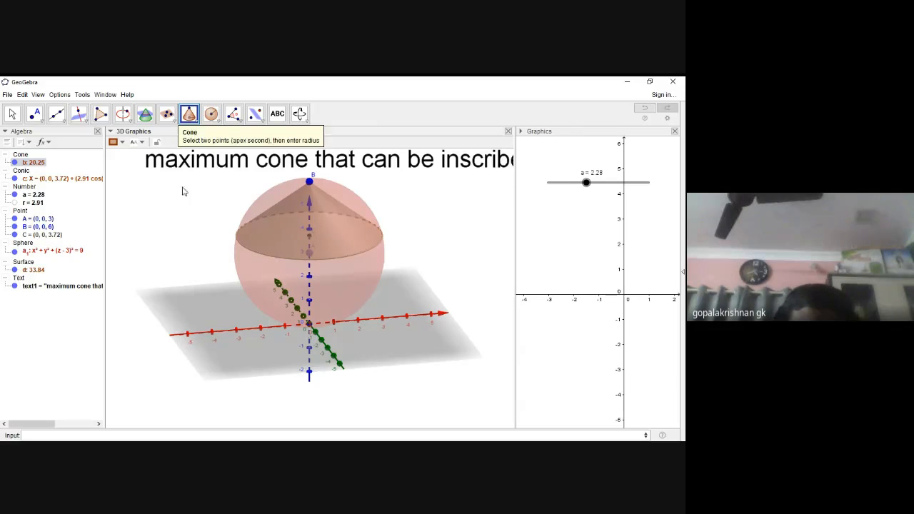
Step: Move slider a to 2.76 to vary the inscribed cone's height
{"action": "left_click", "coordinate": [12, 114]}
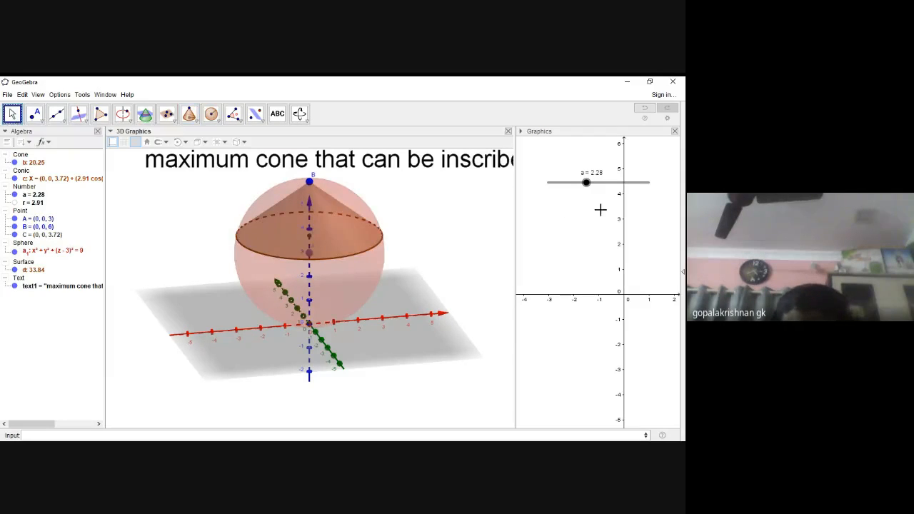
{"action": "mouse_move", "coordinate": [585, 182]}
{"action": "left_mouse_down"}
{"action": "mouse_move", "coordinate": [648, 183]}
{"action": "mouse_move", "coordinate": [550, 184]}
{"action": "mouse_move", "coordinate": [646, 182]}
{"action": "mouse_move", "coordinate": [563, 181]}
{"action": "mouse_move", "coordinate": [597, 180]}
{"action": "mouse_move", "coordinate": [627, 200]}
{"action": "mouse_move", "coordinate": [651, 202]}
{"action": "mouse_move", "coordinate": [593, 197]}
{"action": "left_mouse_up"}
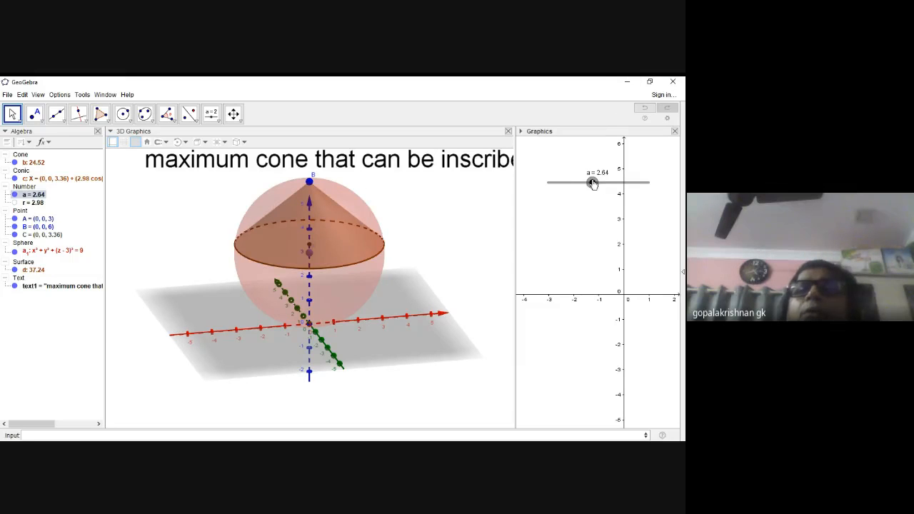
{"action": "mouse_move", "coordinate": [593, 183]}
{"action": "left_mouse_down"}
{"action": "mouse_move", "coordinate": [574, 183]}
{"action": "mouse_move", "coordinate": [596, 190]}
{"action": "left_mouse_up"}
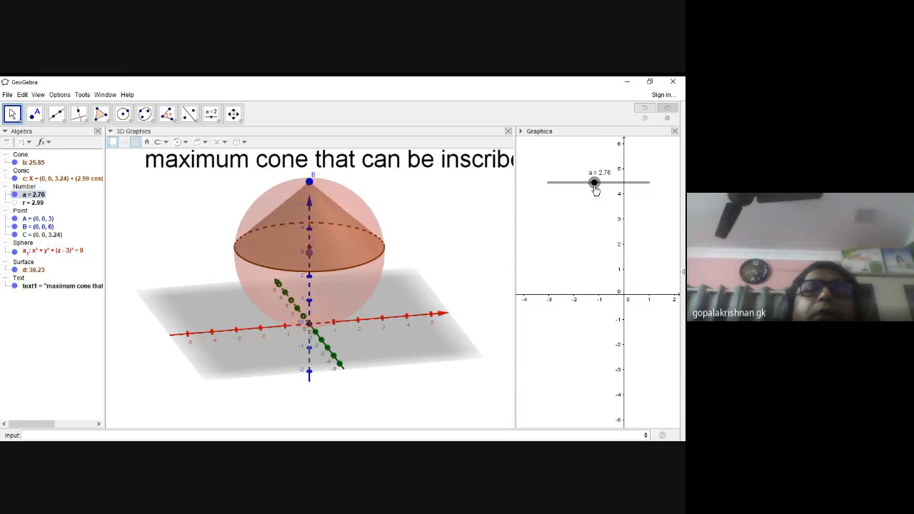
Step: Show the Graphics 2 view and create the point P = (a, d) in it
{"action": "left_click", "coordinate": [37, 95]}
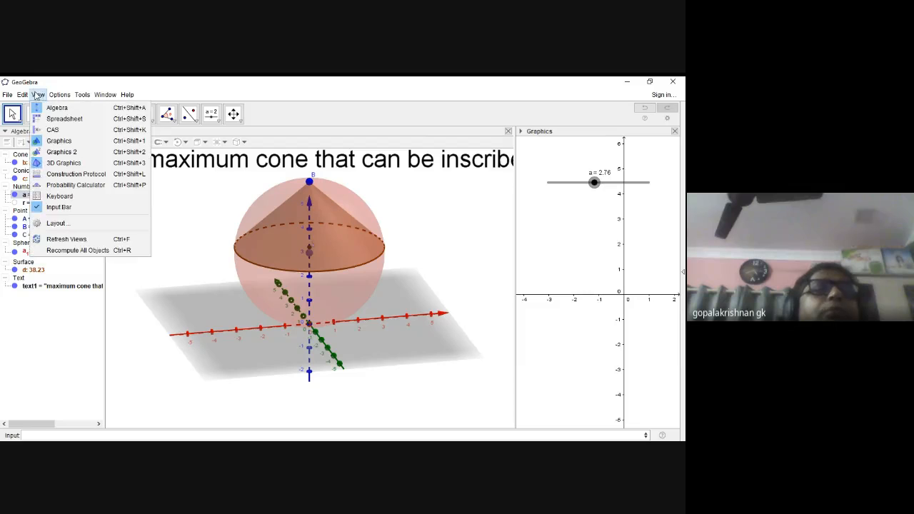
{"action": "left_click", "coordinate": [69, 157]}
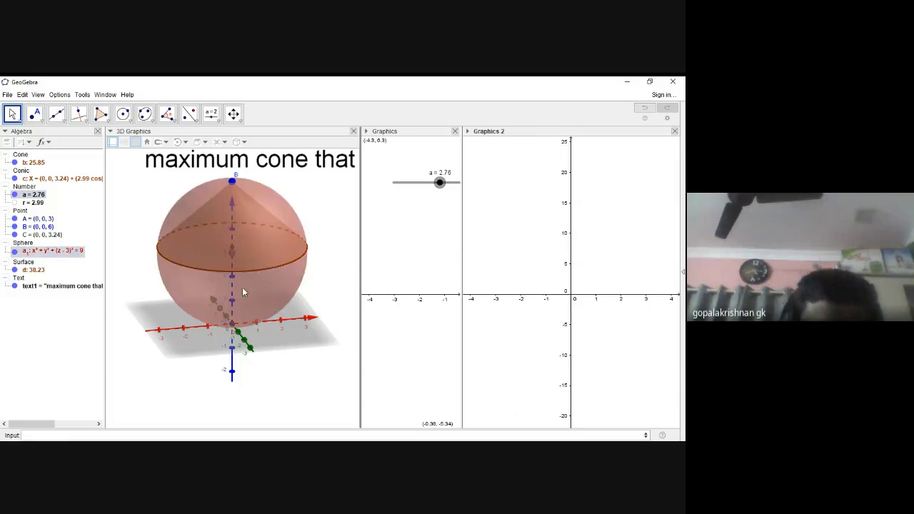
{"action": "left_click", "coordinate": [140, 432]}
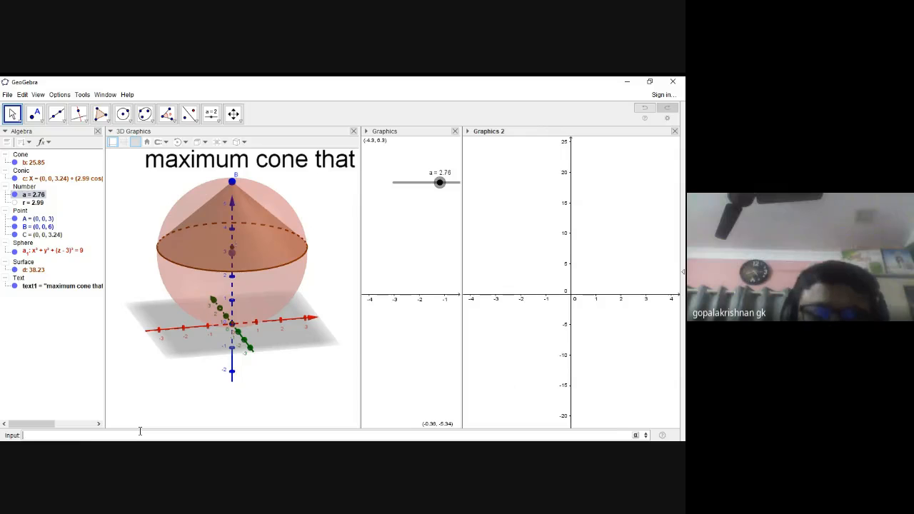
{"action": "type", "text": "P=(a,d"}
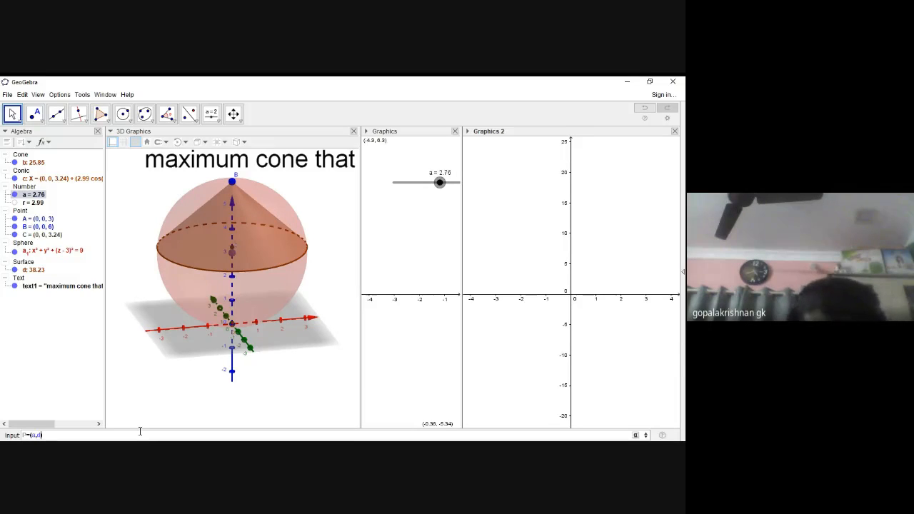
{"action": "key", "text": "Return"}
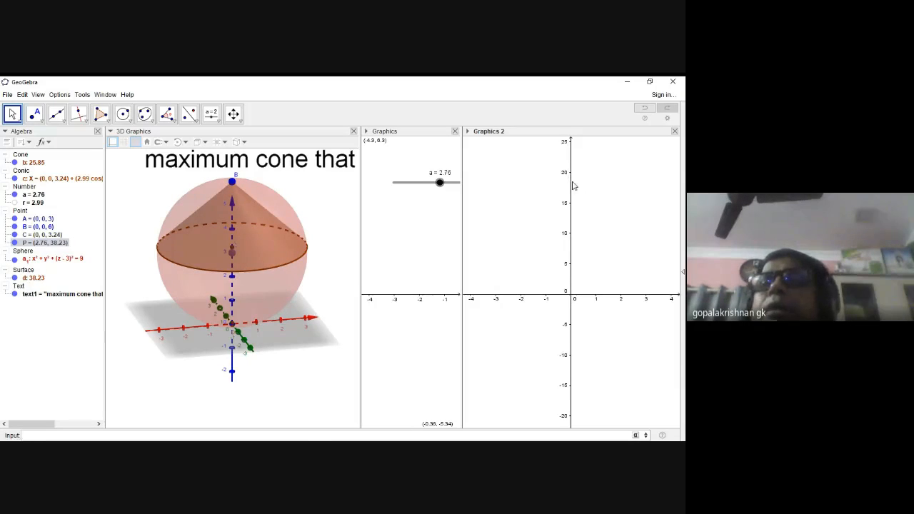
Step: Rescale the Graphics 2 y-axis to bring point P into view and turn on P's trace
{"action": "left_click", "coordinate": [233, 114]}
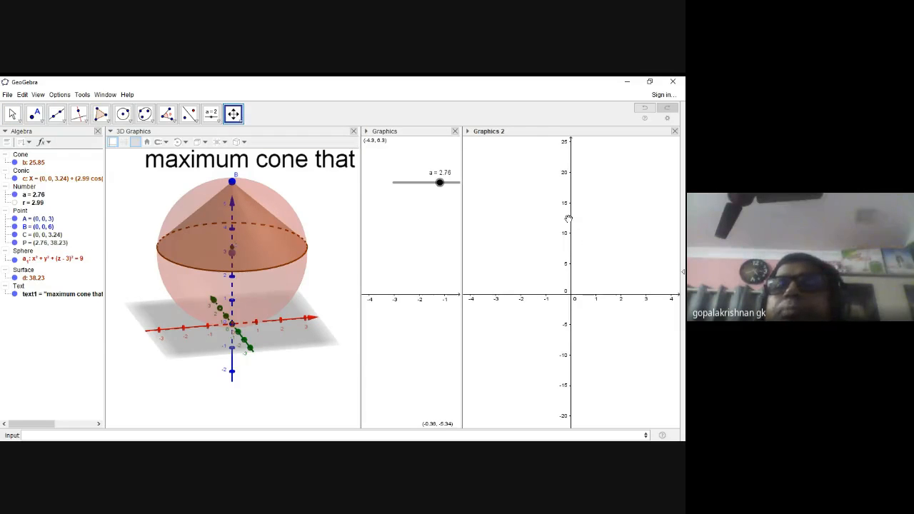
{"action": "left_click_drag", "start_coordinate": [571, 218], "coordinate": [574, 274]}
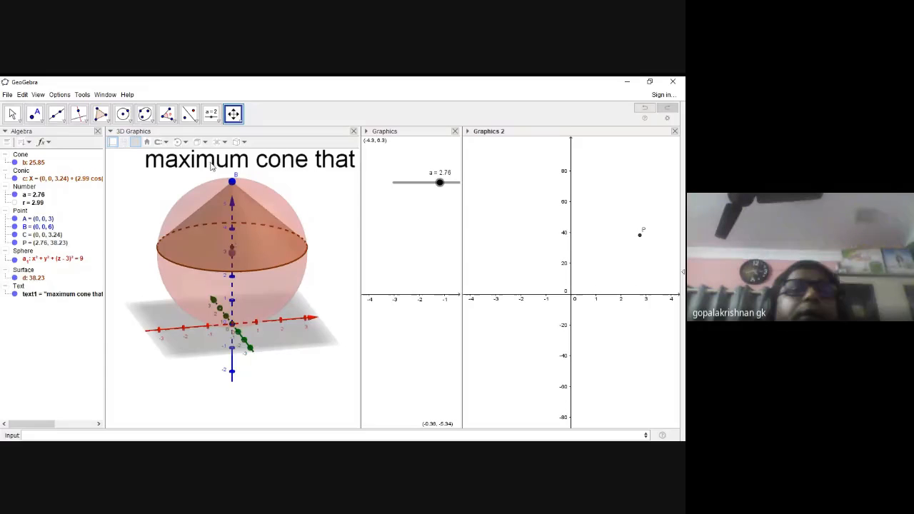
{"action": "left_click", "coordinate": [12, 116]}
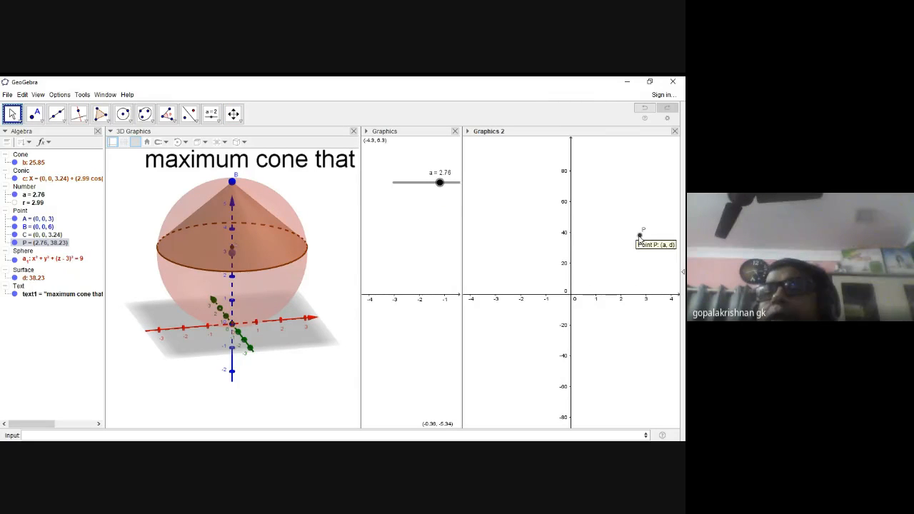
{"action": "right_click", "coordinate": [640, 235]}
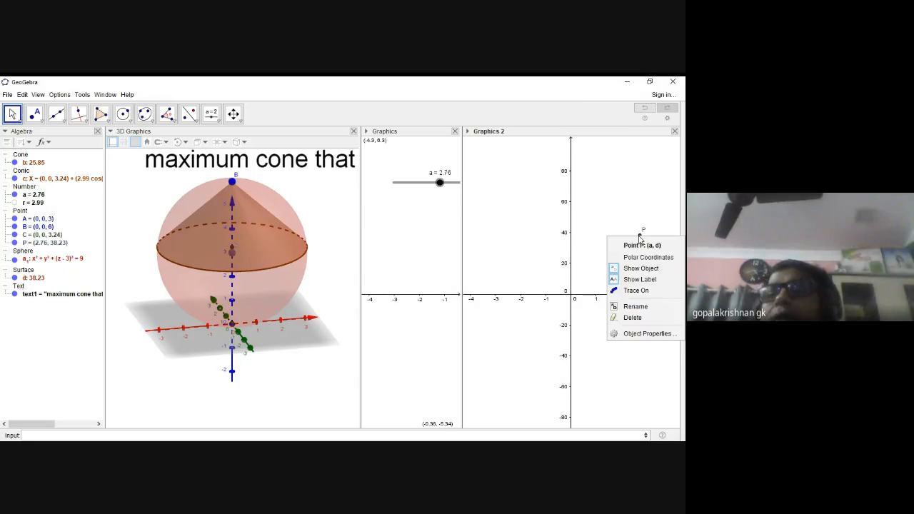
{"action": "left_click", "coordinate": [643, 290]}
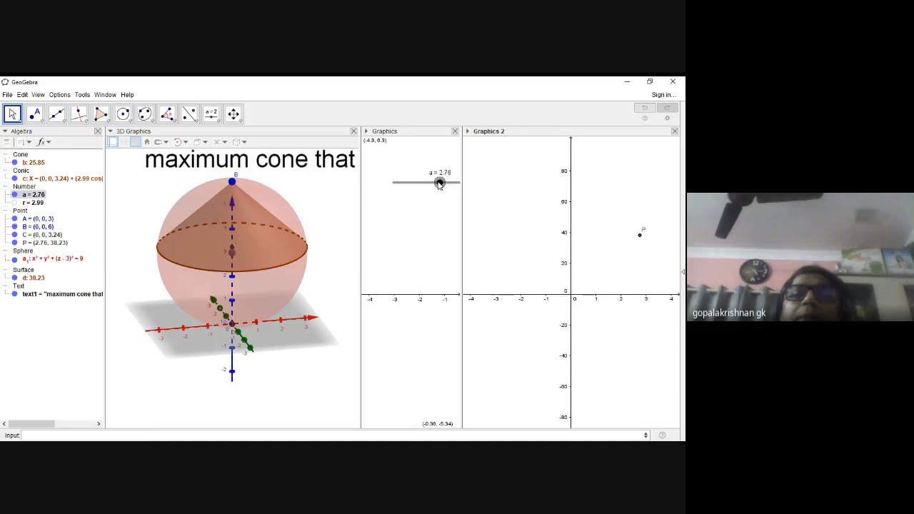
Step: Start animating slider a and widen the Graphics 2 view to show P's whole traced curve
{"action": "right_click", "coordinate": [439, 182]}
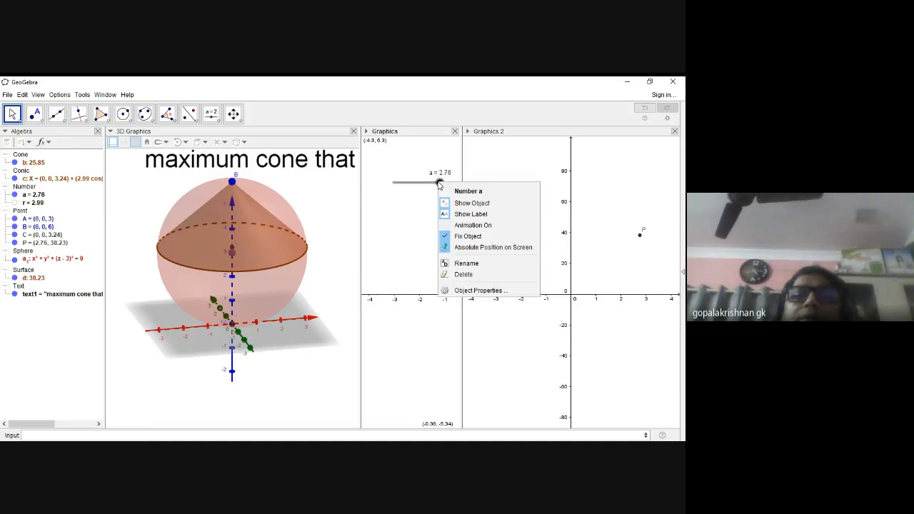
{"action": "left_click", "coordinate": [471, 225]}
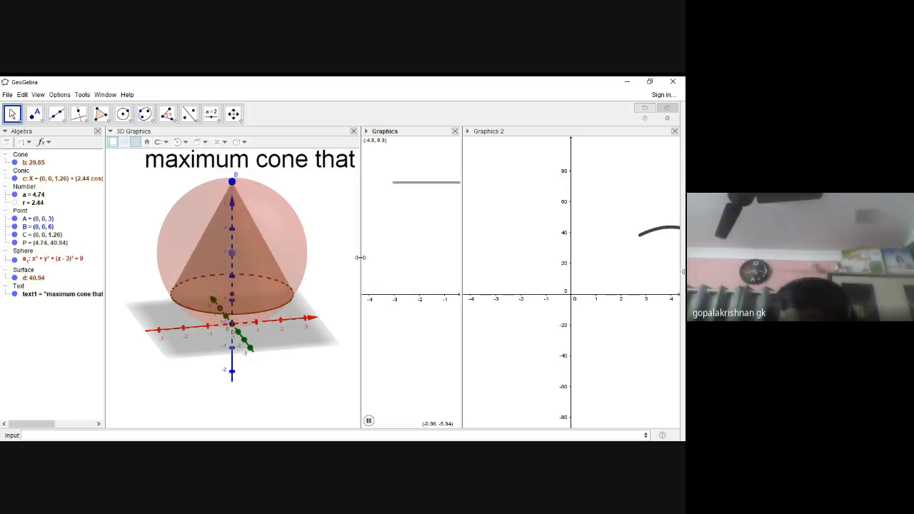
{"action": "left_click_drag", "start_coordinate": [463, 244], "coordinate": [405, 242]}
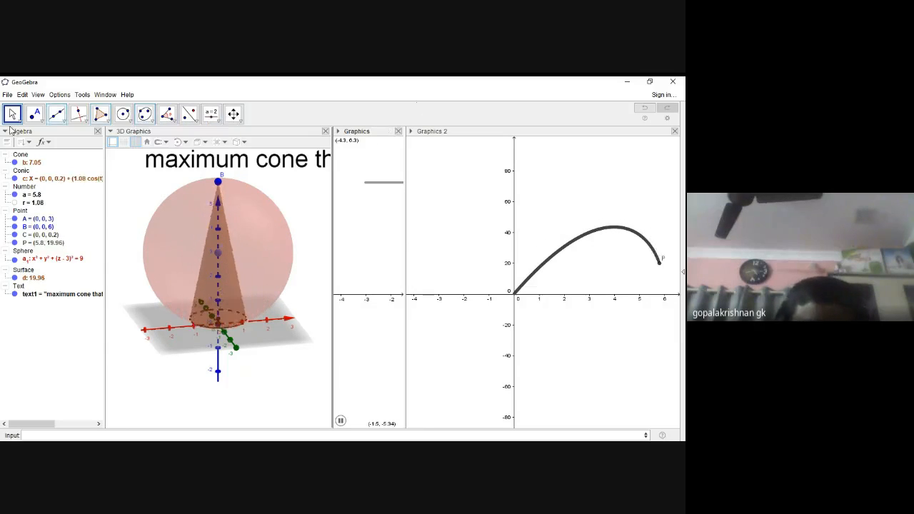
Step: Mark the peak of P's traced curve with a point at about (3.86, 44.25), and undo the stray point in Graphics
{"action": "left_click", "coordinate": [32, 114]}
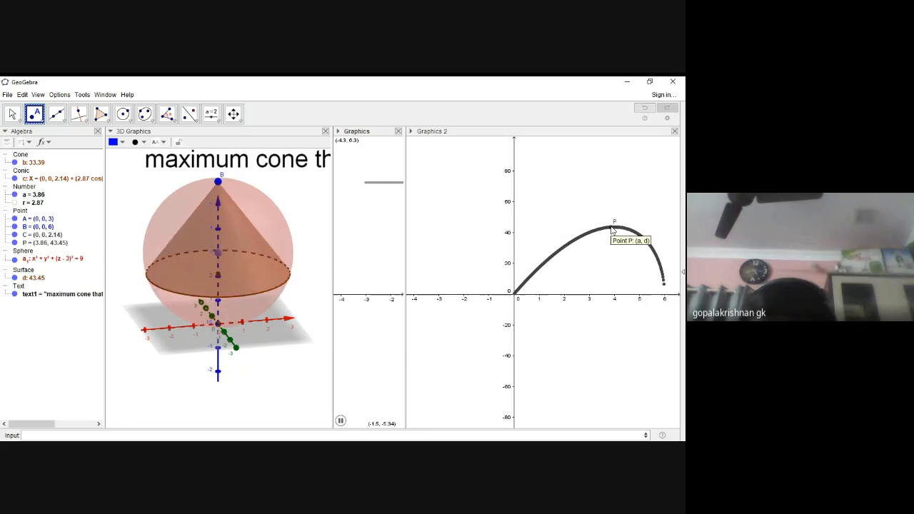
{"action": "left_click", "coordinate": [611, 227]}
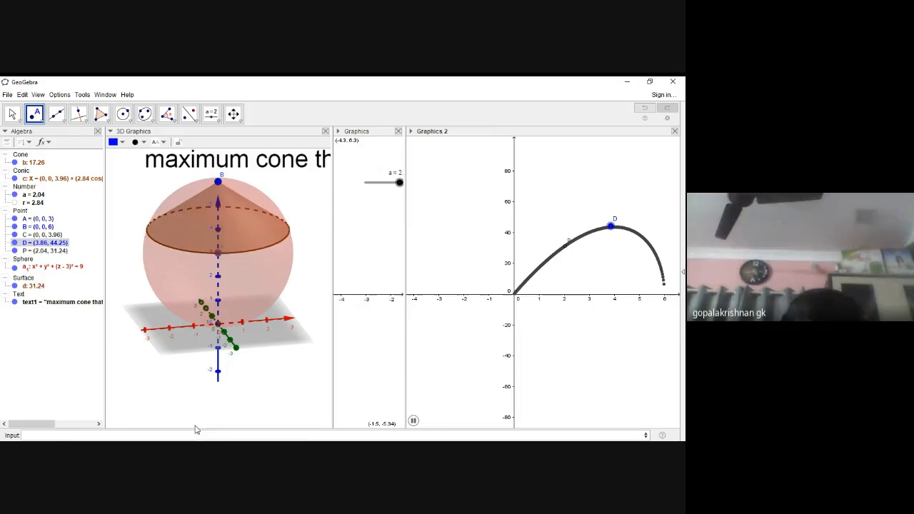
{"action": "left_click", "coordinate": [365, 369]}
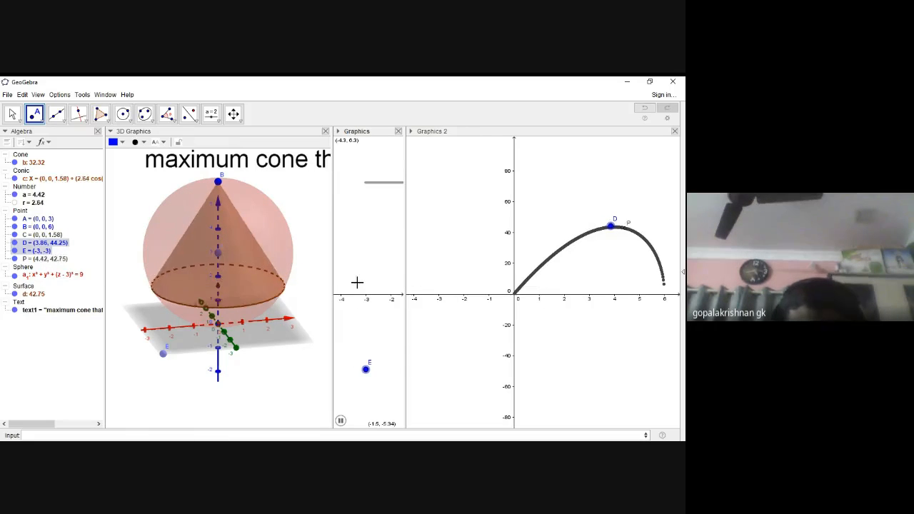
{"action": "key", "text": "ctrl+z"}
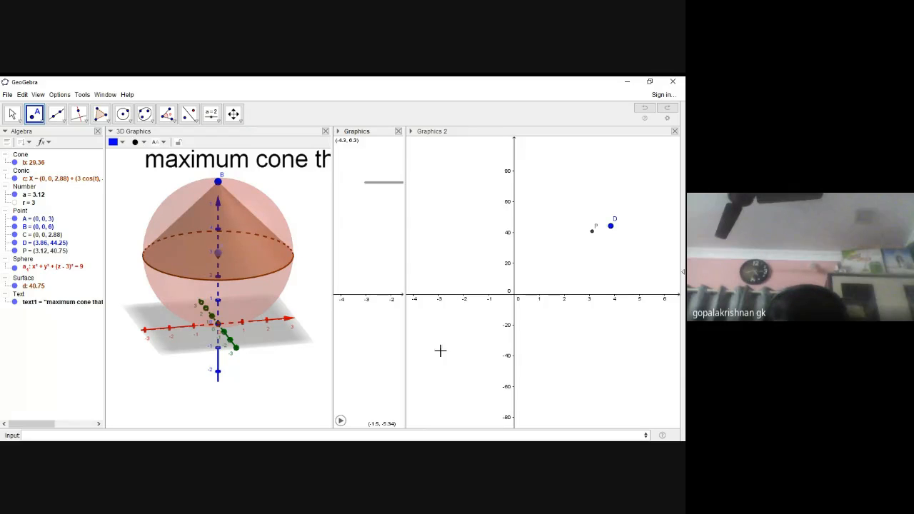
Step: Widen the Graphics and 3D Graphics views, placing a free point at about (-2.86, -2.78) in Graphics
{"action": "left_click_drag", "start_coordinate": [403, 318], "coordinate": [450, 317]}
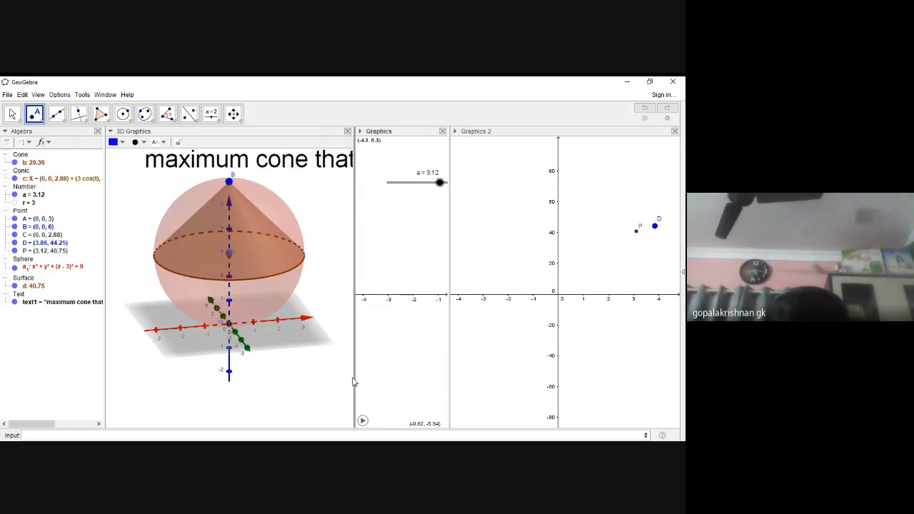
{"action": "left_click_drag", "start_coordinate": [383, 374], "coordinate": [391, 363]}
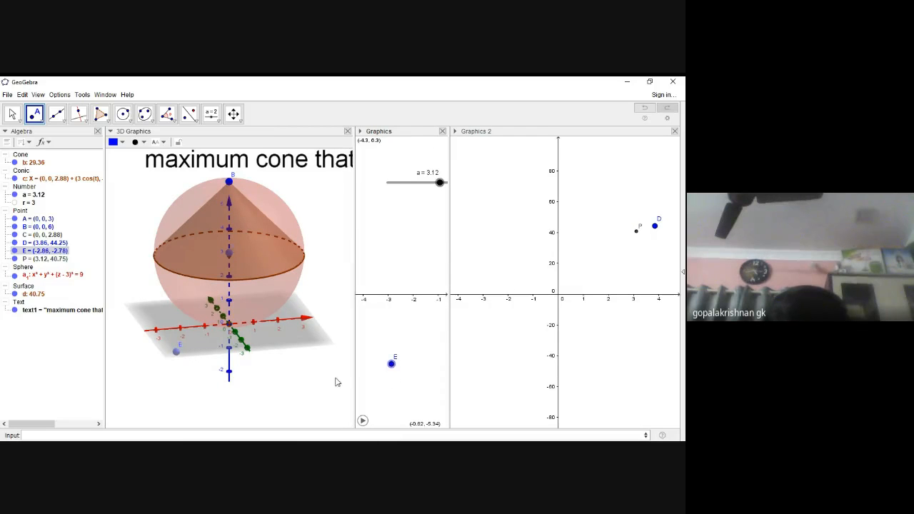
{"action": "left_click_drag", "start_coordinate": [354, 376], "coordinate": [578, 380]}
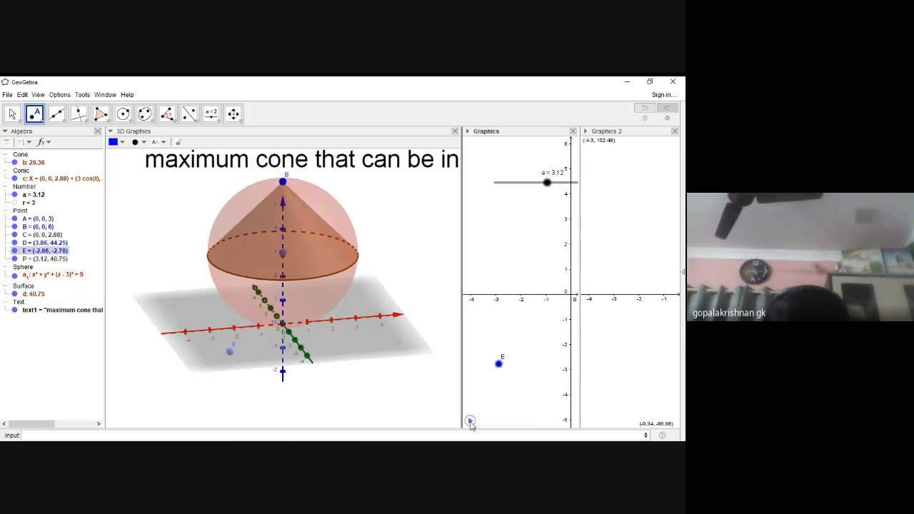
Step: Begin an input definition with vol=, leave it unentered, and move slider a to 1.85
{"action": "left_click", "coordinate": [53, 432]}
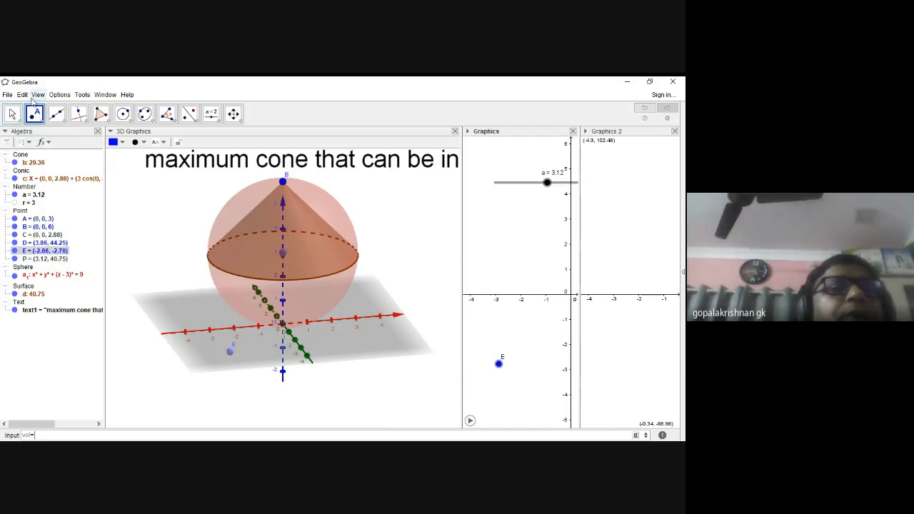
{"action": "left_click", "coordinate": [12, 113]}
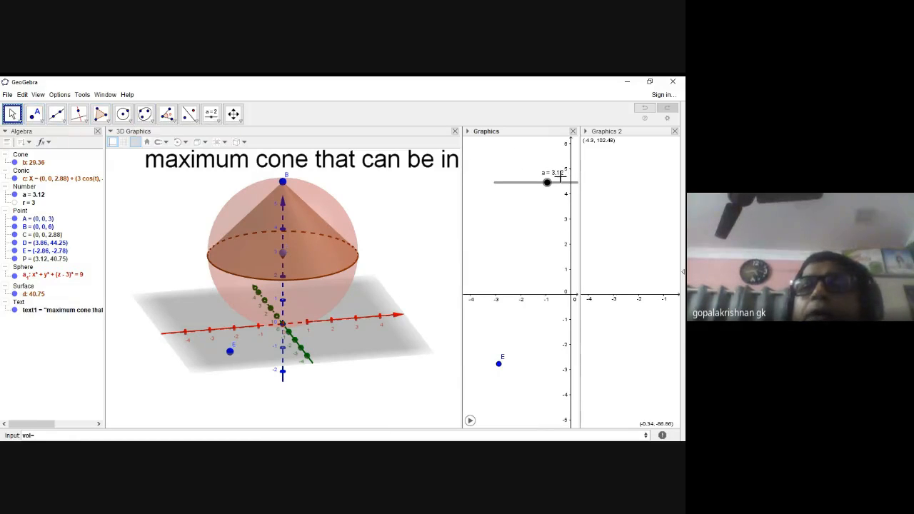
{"action": "left_click_drag", "start_coordinate": [546, 182], "coordinate": [525, 182]}
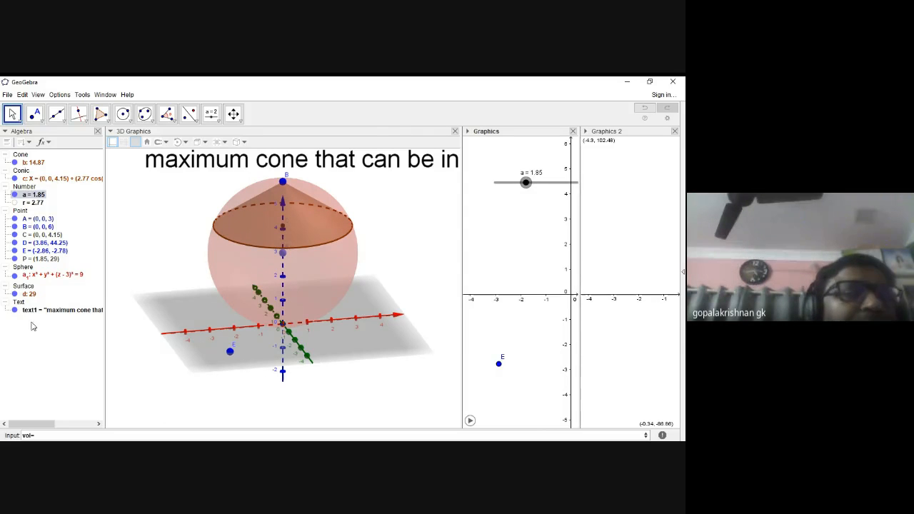
Step: Redefine point P as (a, b) to plot the cone's volume, and widen the Graphics view by narrowing 3D Graphics
{"action": "double_click", "coordinate": [41, 260]}
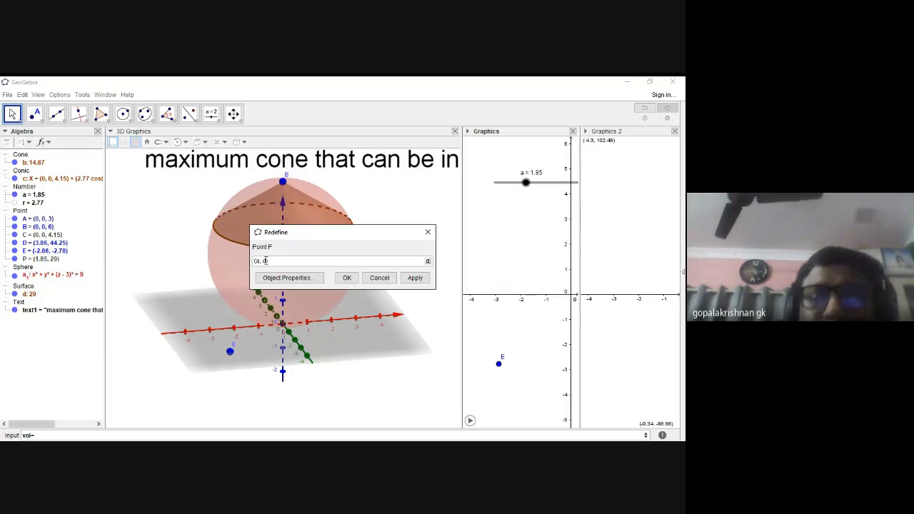
{"action": "type", "text": "b"}
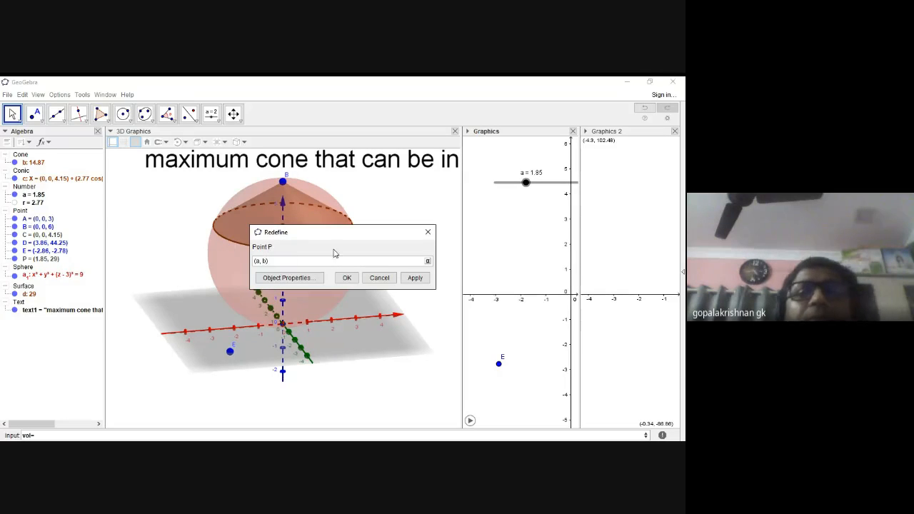
{"action": "left_click", "coordinate": [347, 278]}
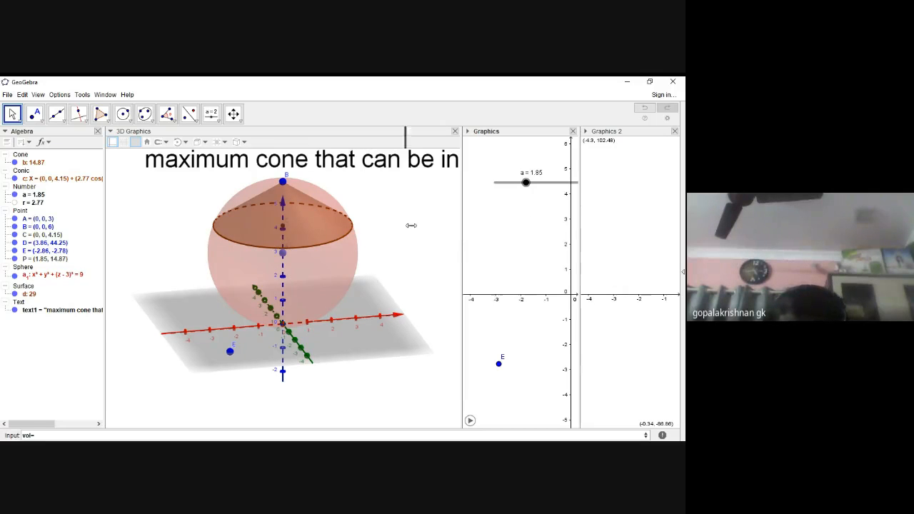
{"action": "left_click_drag", "start_coordinate": [411, 225], "coordinate": [370, 227]}
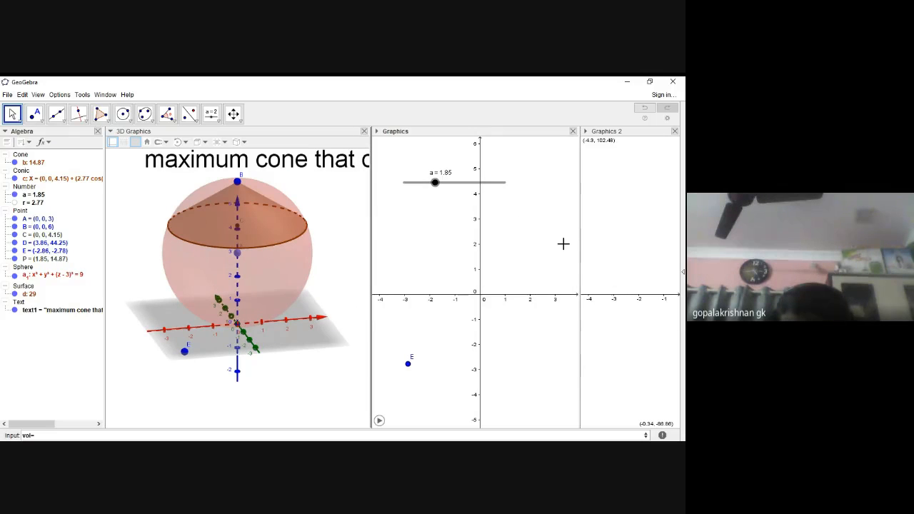
Step: Widen the Graphics 2 view, toggle tracing on point D twice, and run and stop the animation of slider a
{"action": "left_click_drag", "start_coordinate": [579, 245], "coordinate": [452, 231]}
{"action": "right_click", "coordinate": [657, 227]}
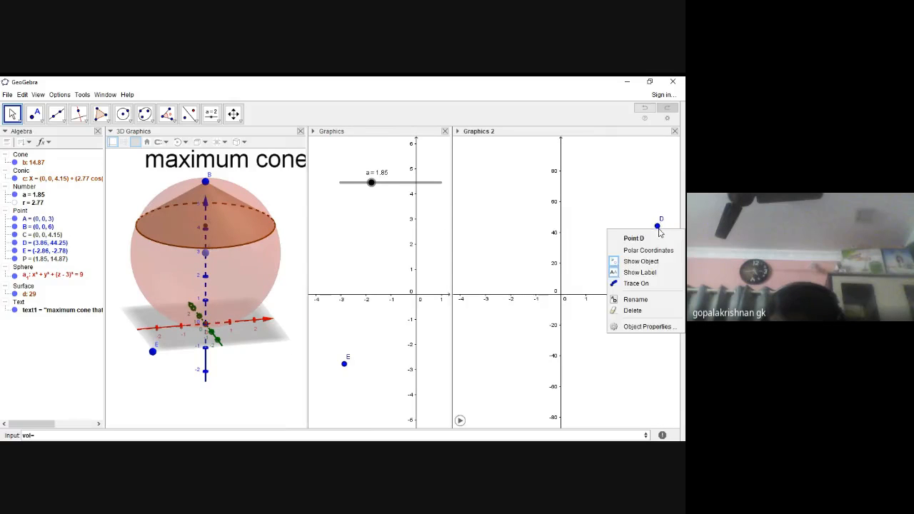
{"action": "left_click", "coordinate": [636, 283]}
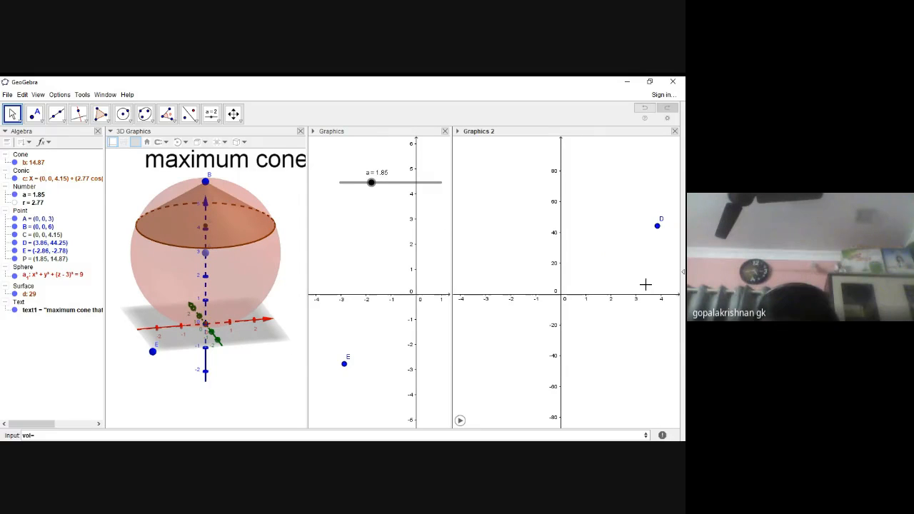
{"action": "left_click", "coordinate": [461, 421]}
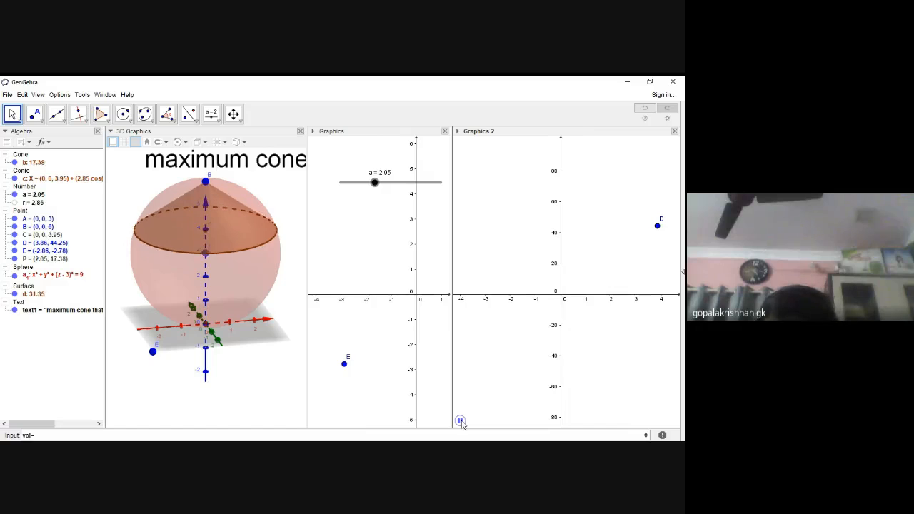
{"action": "right_click", "coordinate": [656, 225]}
{"action": "left_click", "coordinate": [650, 281]}
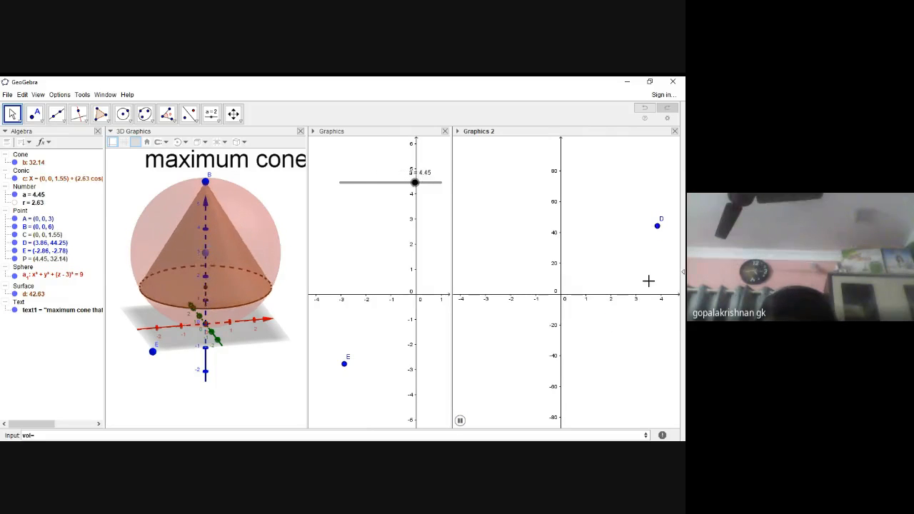
{"action": "left_click", "coordinate": [460, 421]}
{"action": "left_click", "coordinate": [656, 226]}
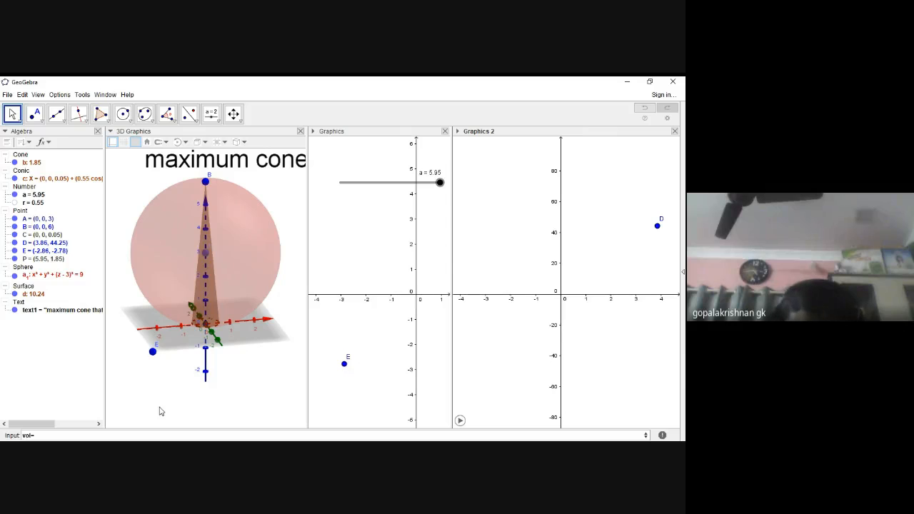
Step: Turn off tracing for point P, restart the animation of slider a, and widen the Graphics view
{"action": "right_click", "coordinate": [60, 262]}
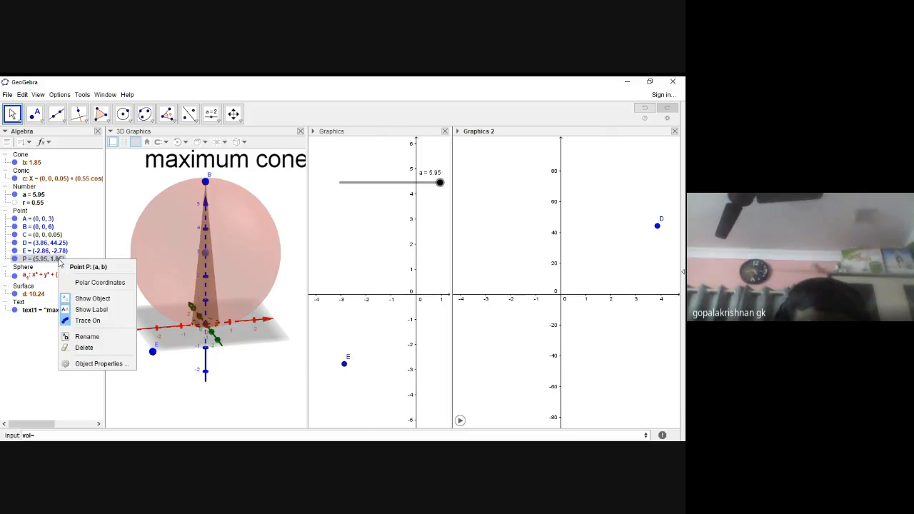
{"action": "left_click", "coordinate": [93, 324]}
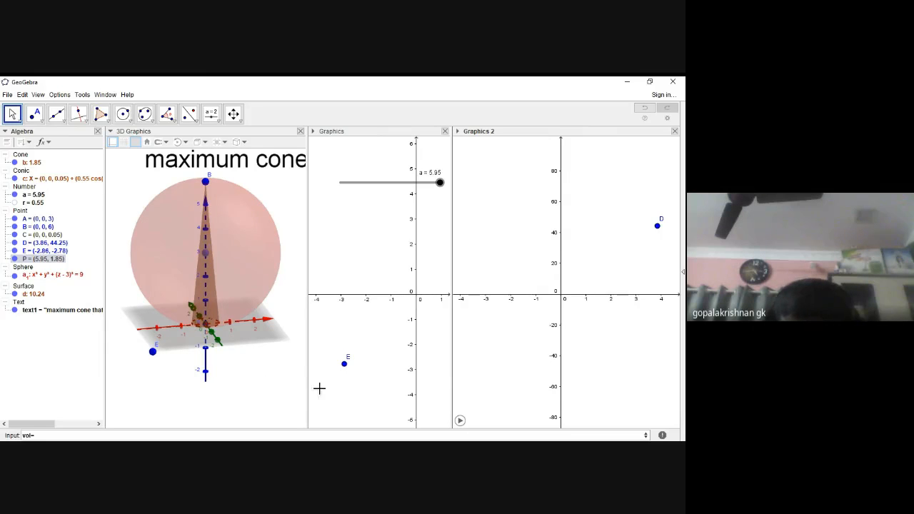
{"action": "left_click", "coordinate": [459, 421]}
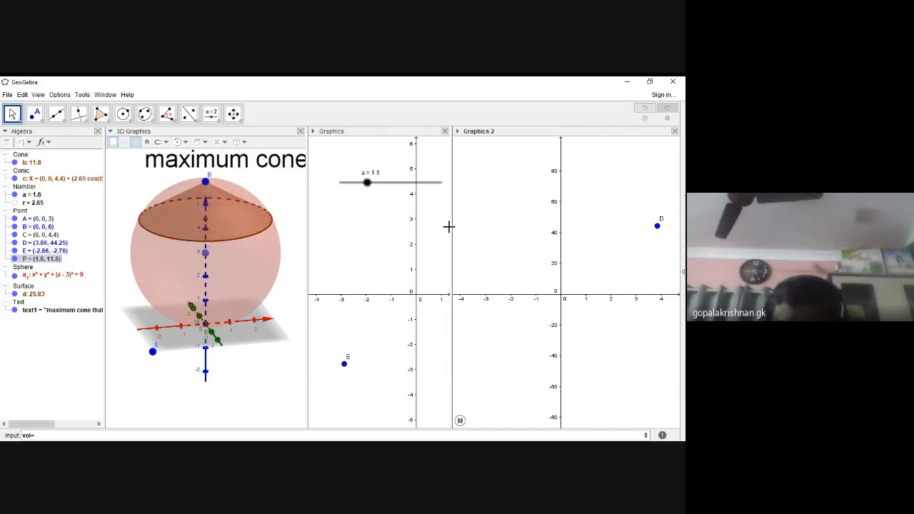
{"action": "left_click_drag", "start_coordinate": [453, 226], "coordinate": [563, 226]}
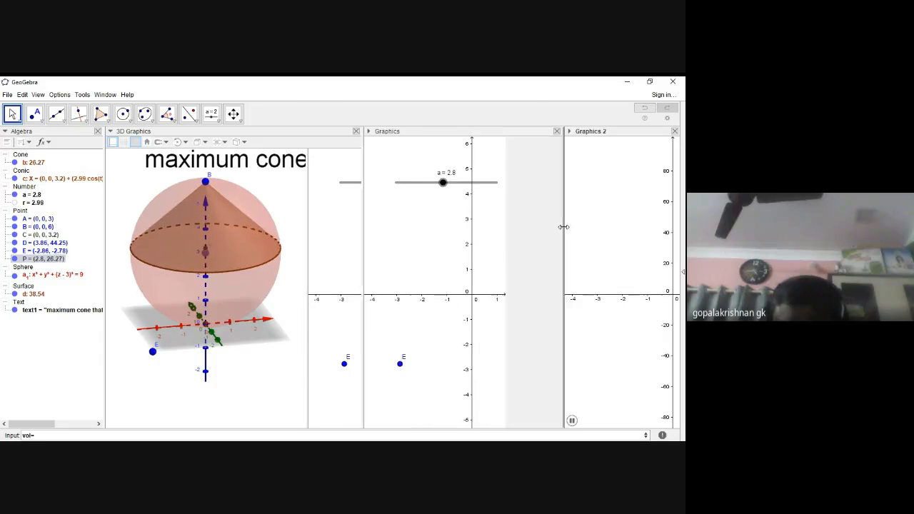
{"action": "left_click", "coordinate": [427, 307]}
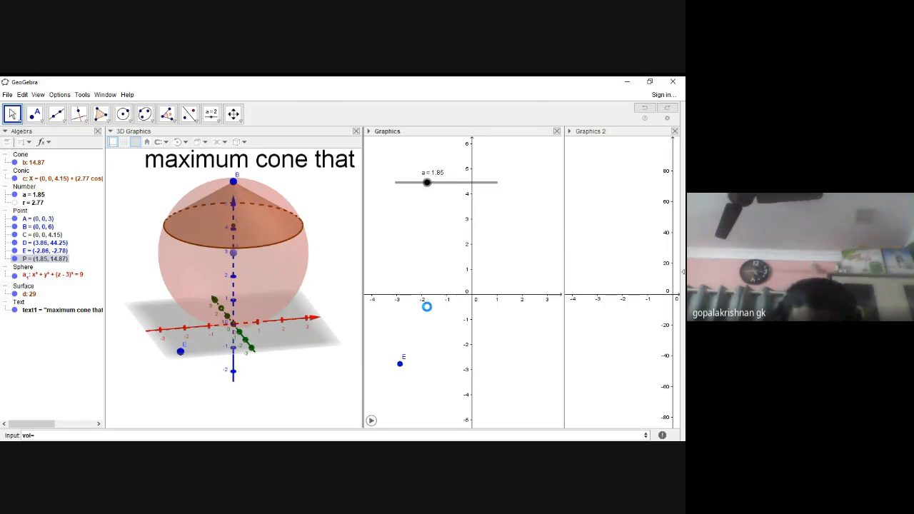
Step: Undo back to the state before point P was defined, and clear the unentered vol= definition
{"action": "key", "text": "ctrl+z"}
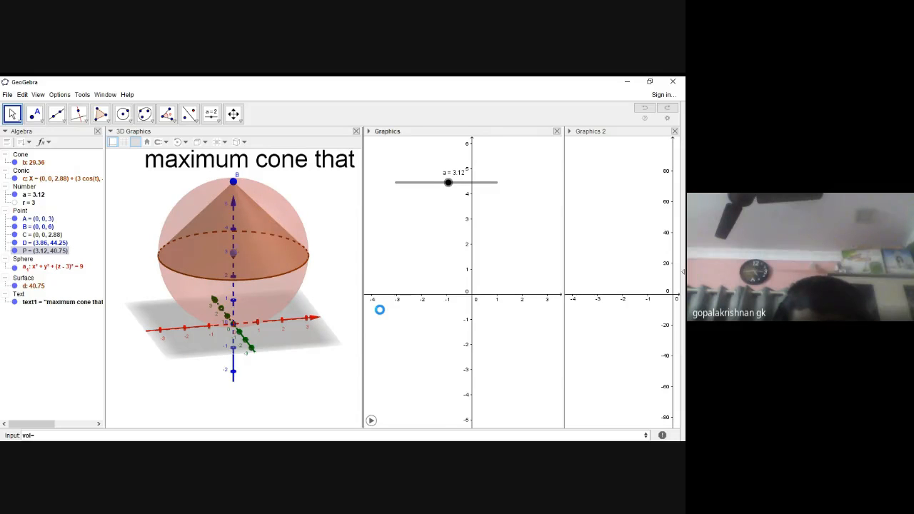
{"action": "key", "text": "ctrl+z"}
{"action": "key", "text": "ctrl+z"}
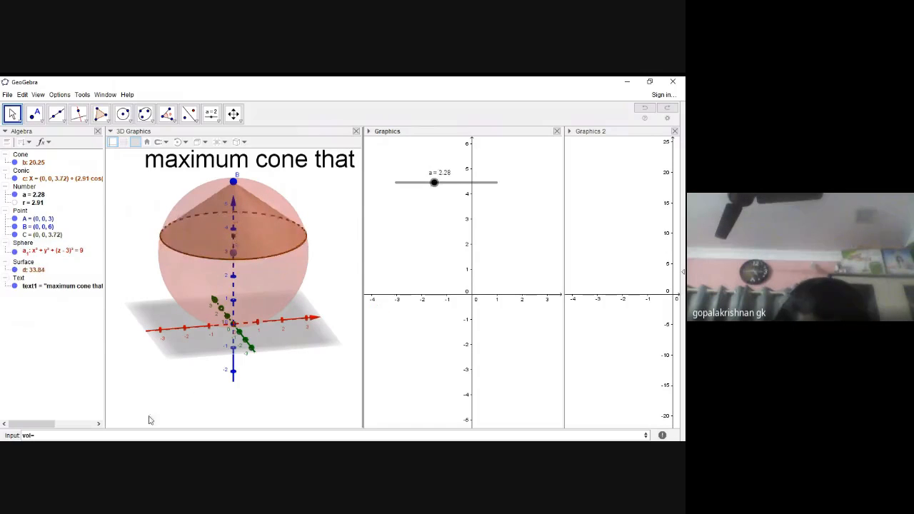
{"action": "left_click", "coordinate": [80, 434]}
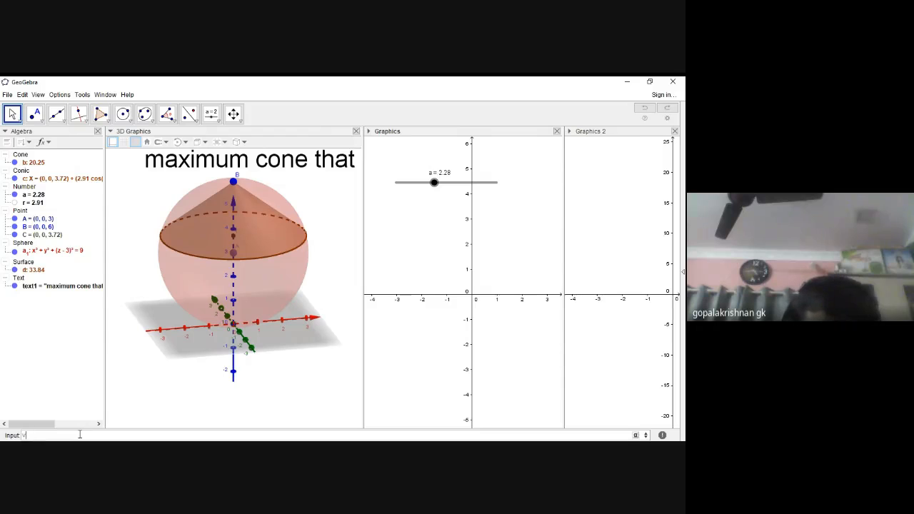
{"action": "left_click", "coordinate": [34, 252]}
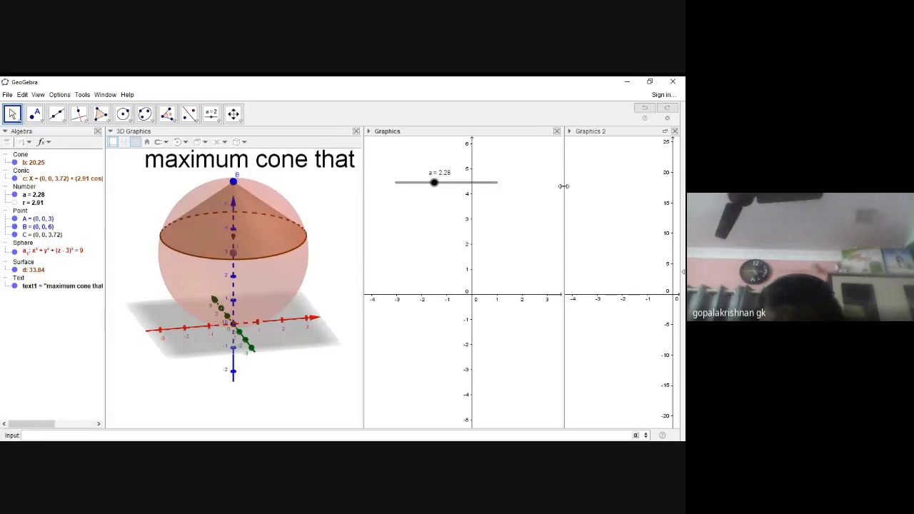
Step: Widen the Graphics 2 view and define point P as (a, b)
{"action": "left_click_drag", "start_coordinate": [563, 185], "coordinate": [452, 181]}
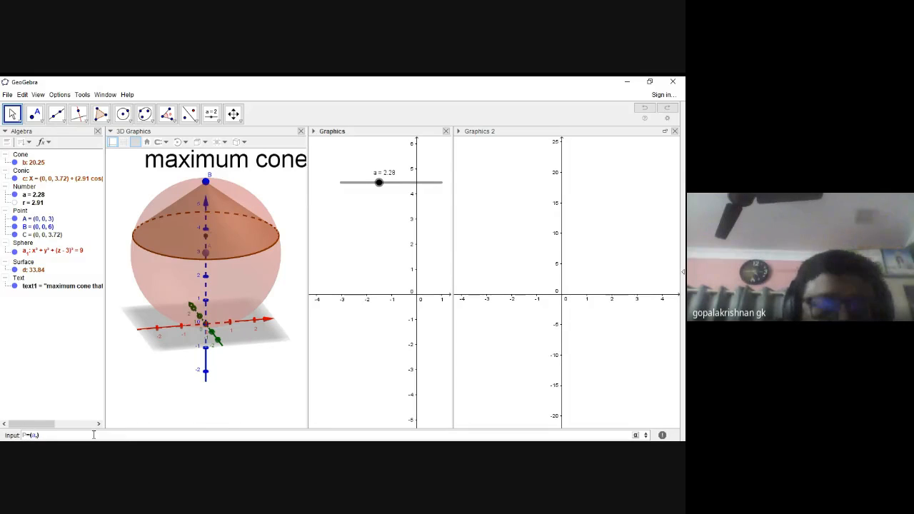
{"action": "key", "text": "Return"}
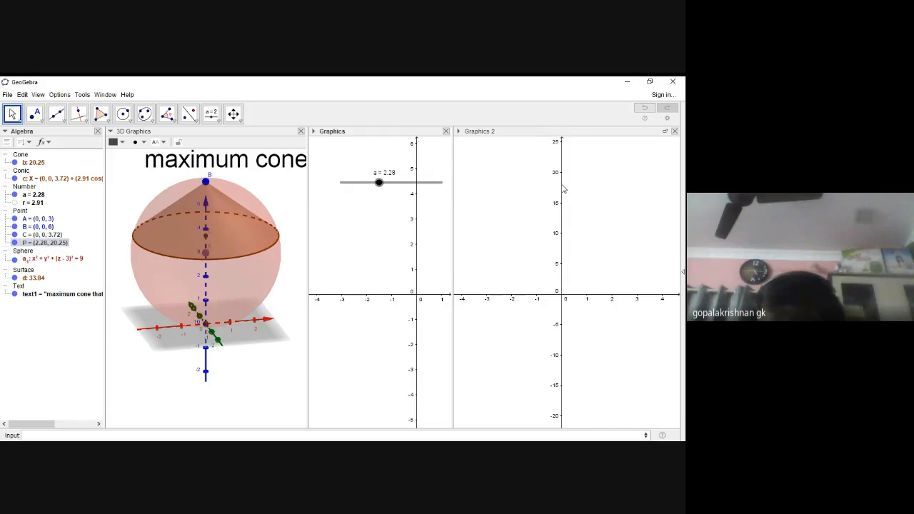
{"action": "left_click", "coordinate": [468, 170]}
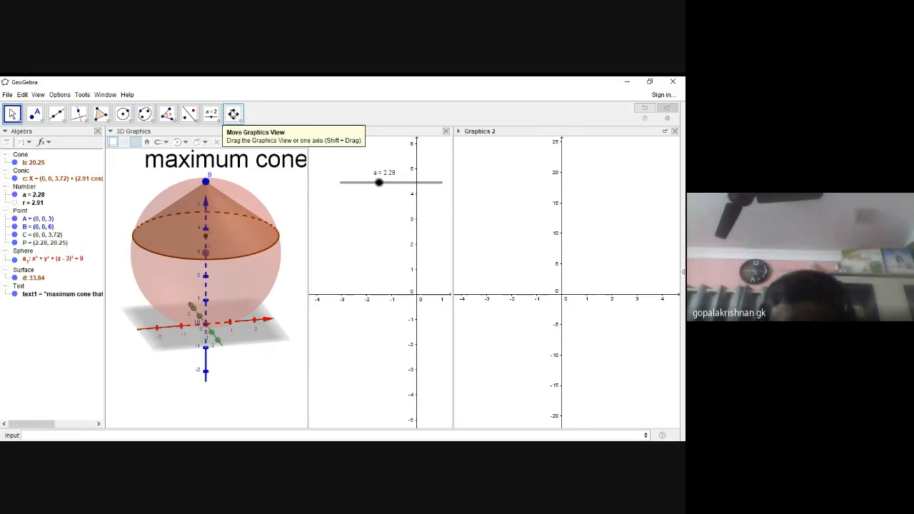
Step: Rescale the vertical axis of Graphics 2 to reach about 120, and delete and recreate point P as (a, b)
{"action": "left_click", "coordinate": [234, 115]}
{"action": "left_click_drag", "start_coordinate": [561, 218], "coordinate": [561, 281]}
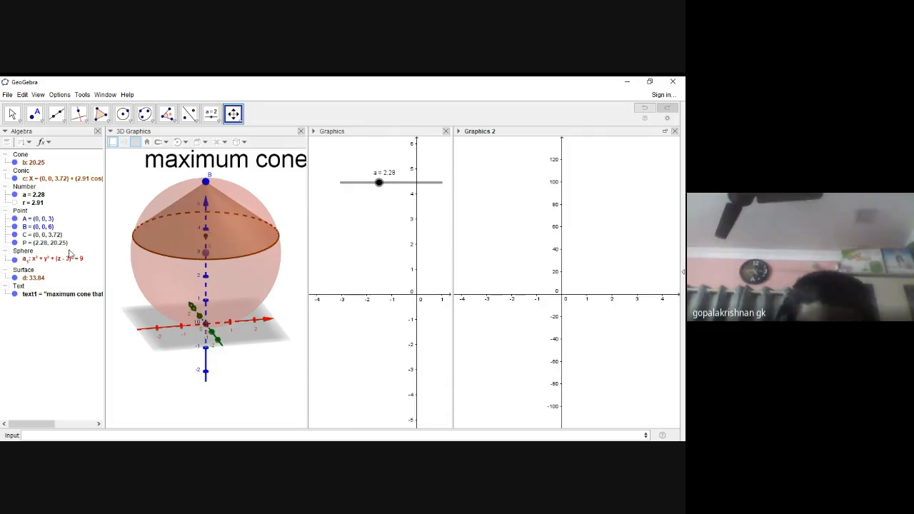
{"action": "right_click", "coordinate": [27, 243]}
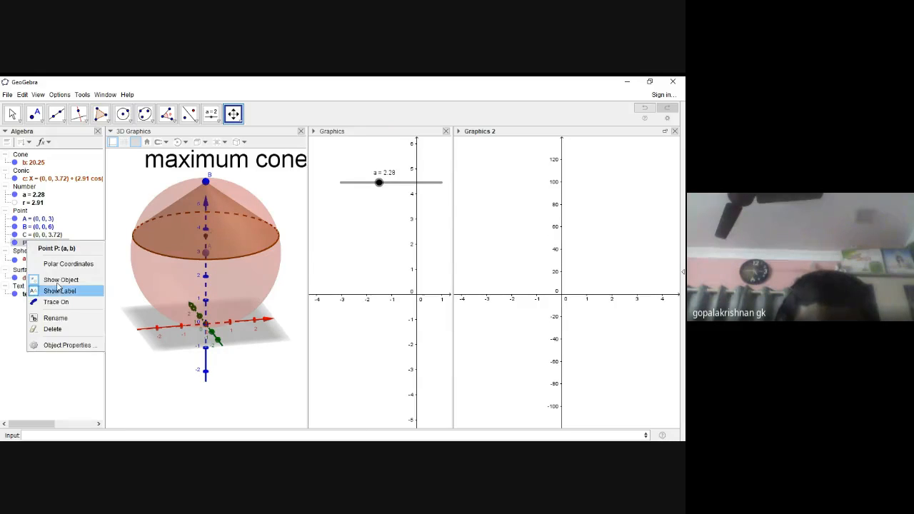
{"action": "left_click", "coordinate": [61, 330]}
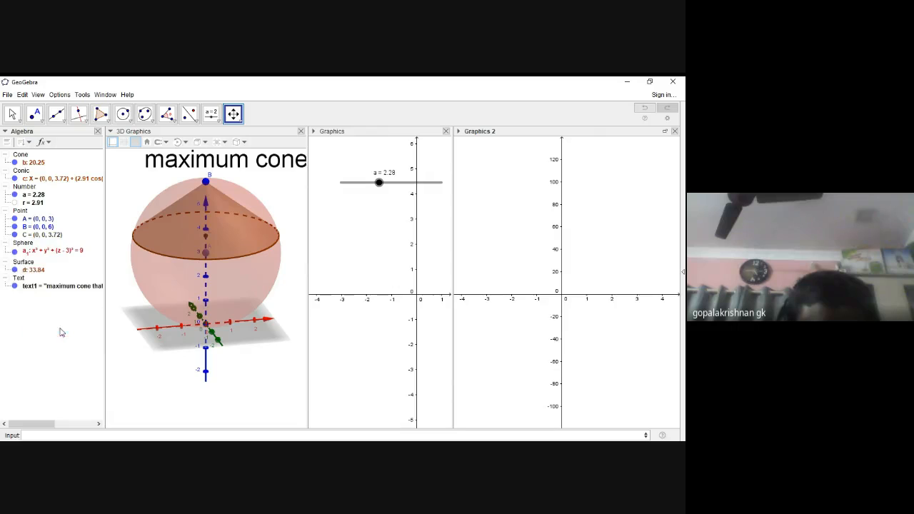
{"action": "left_click", "coordinate": [49, 435]}
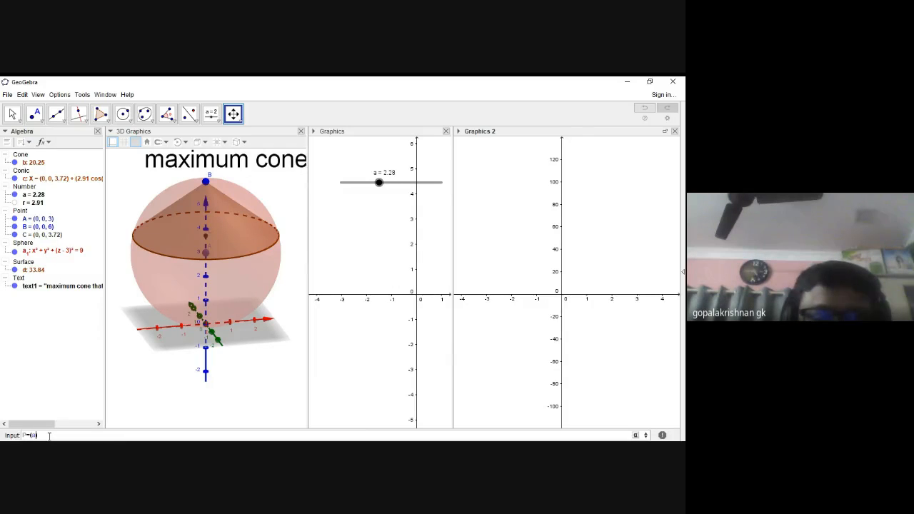
{"action": "type", "text": "P=(a,b"}
{"action": "key", "text": "Return"}
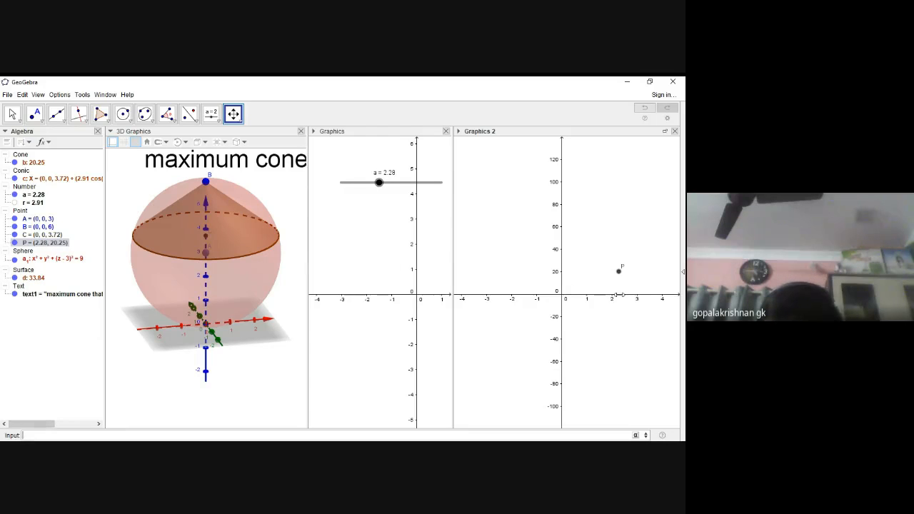
Step: Turn on tracing for point P, animate slider a, and widen Graphics 2 to fit the volume curve
{"action": "right_click", "coordinate": [617, 272]}
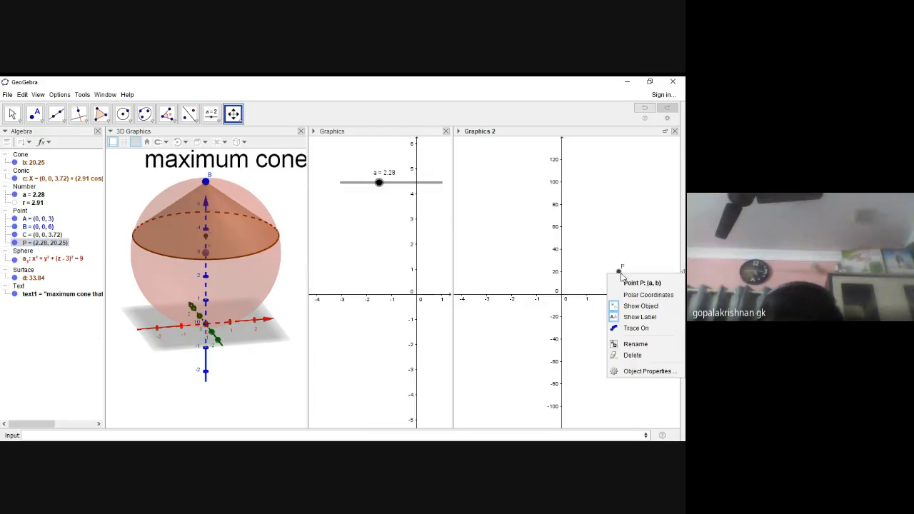
{"action": "left_click", "coordinate": [635, 328]}
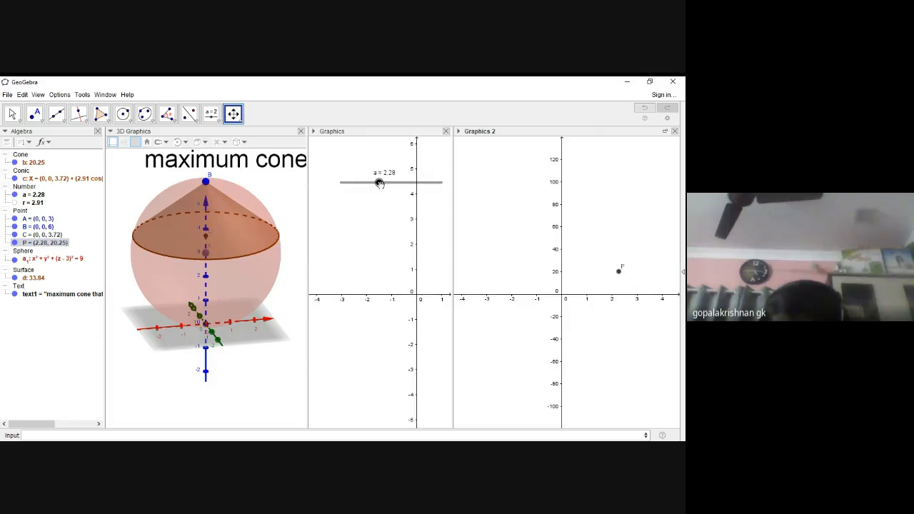
{"action": "right_click", "coordinate": [379, 184]}
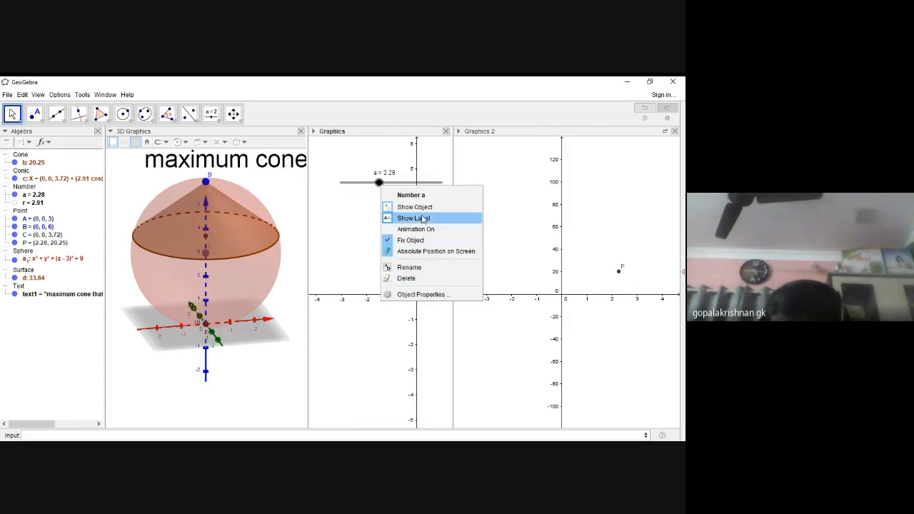
{"action": "left_click", "coordinate": [419, 230]}
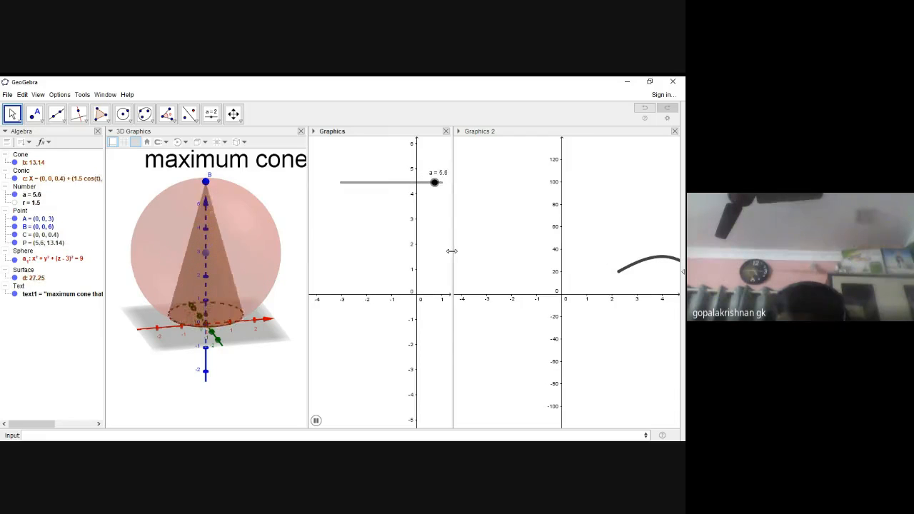
{"action": "left_click_drag", "start_coordinate": [451, 250], "coordinate": [397, 249]}
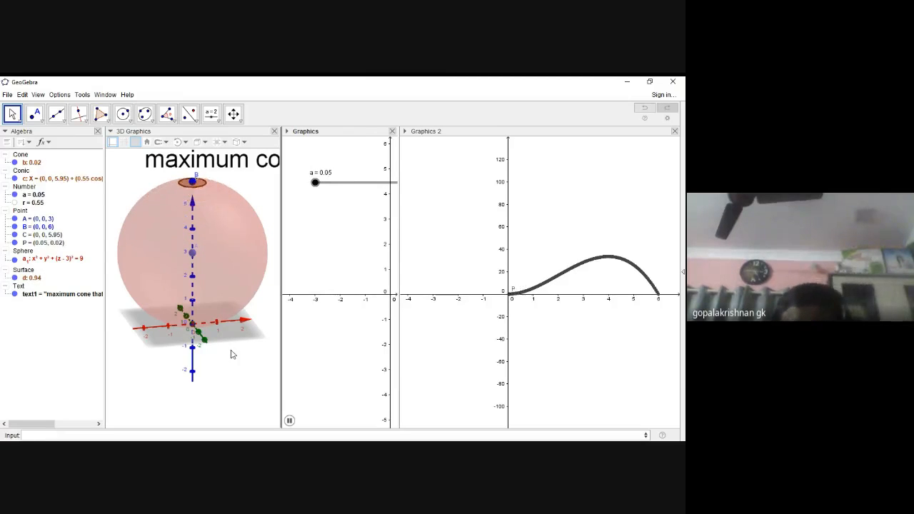
Step: Start a new file without saving the cone model, and close the Graphics and Graphics 2 views
{"action": "left_click", "coordinate": [7, 94]}
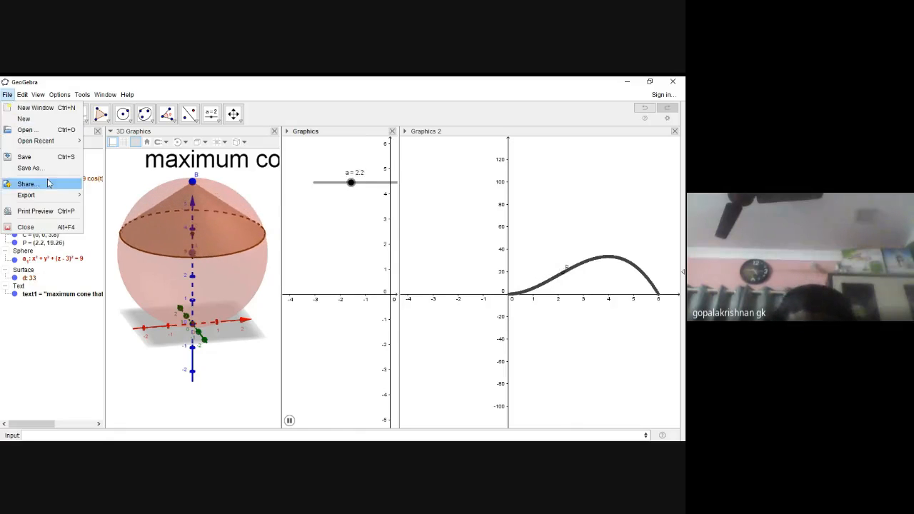
{"action": "left_click", "coordinate": [32, 119]}
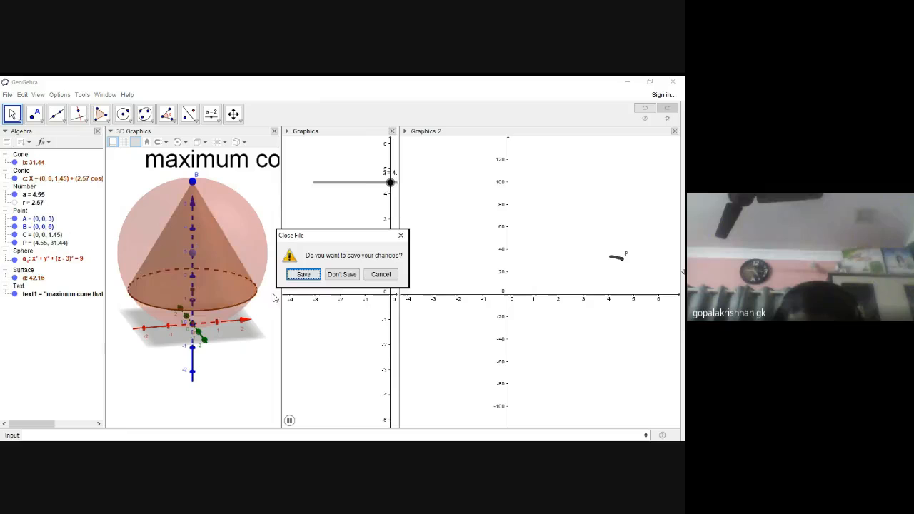
{"action": "left_click", "coordinate": [342, 274]}
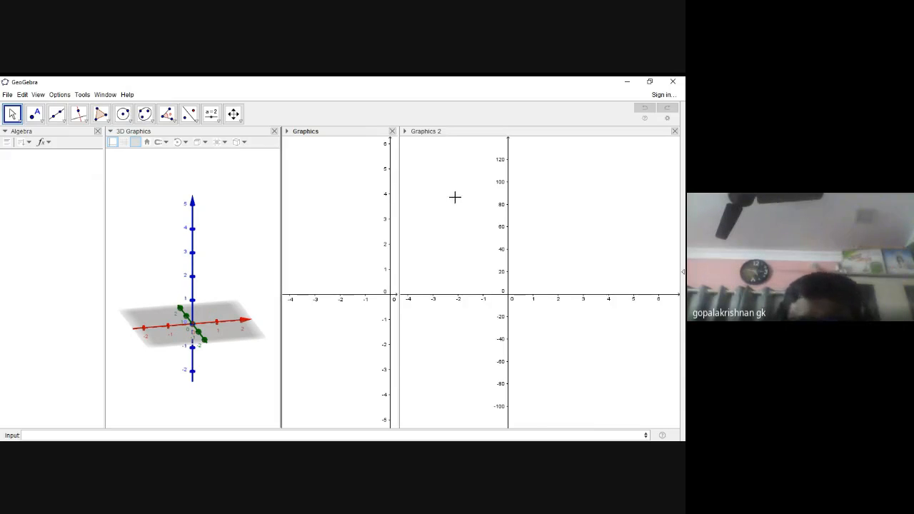
{"action": "left_click", "coordinate": [392, 130]}
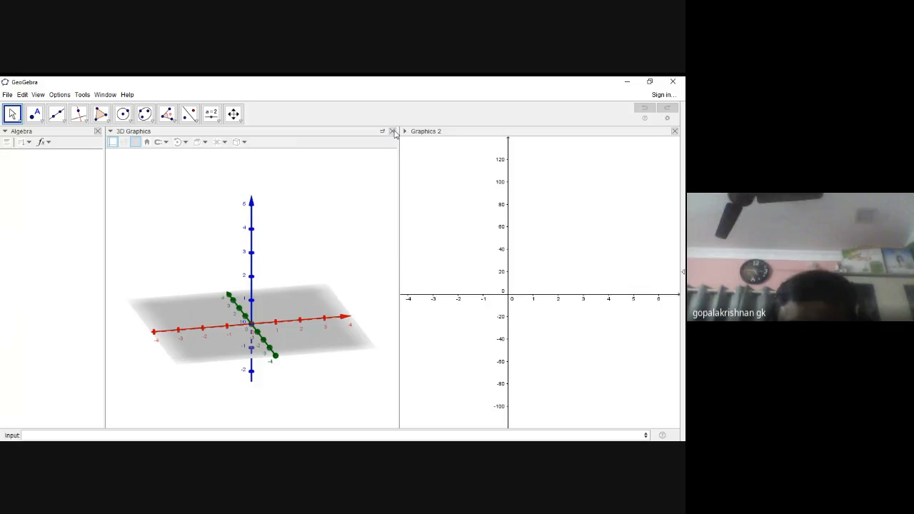
{"action": "left_click", "coordinate": [675, 131]}
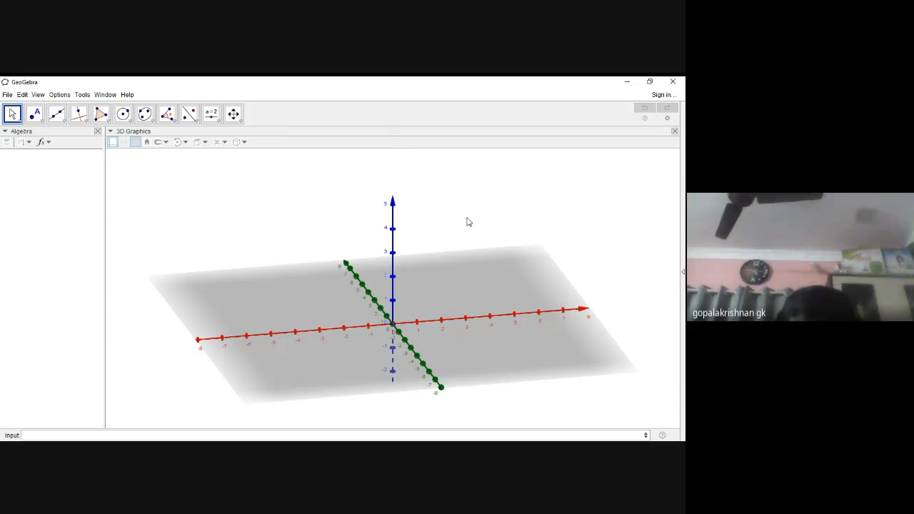
Step: Set the 3D Graphics view to look straight at the yz-plane
{"action": "mouse_move", "coordinate": [407, 312]}
{"action": "left_mouse_down"}
{"action": "mouse_move", "coordinate": [407, 299]}
{"action": "mouse_move", "coordinate": [409, 307]}
{"action": "left_mouse_up"}
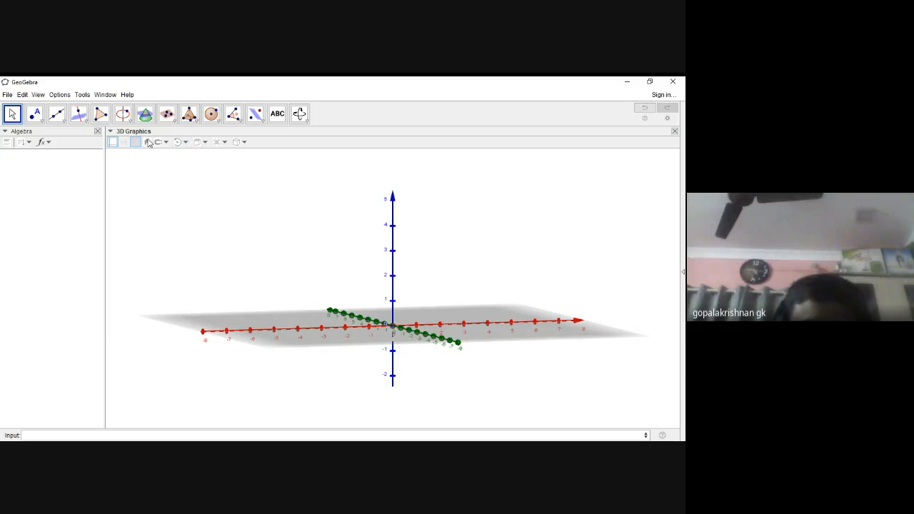
{"action": "left_click", "coordinate": [200, 142]}
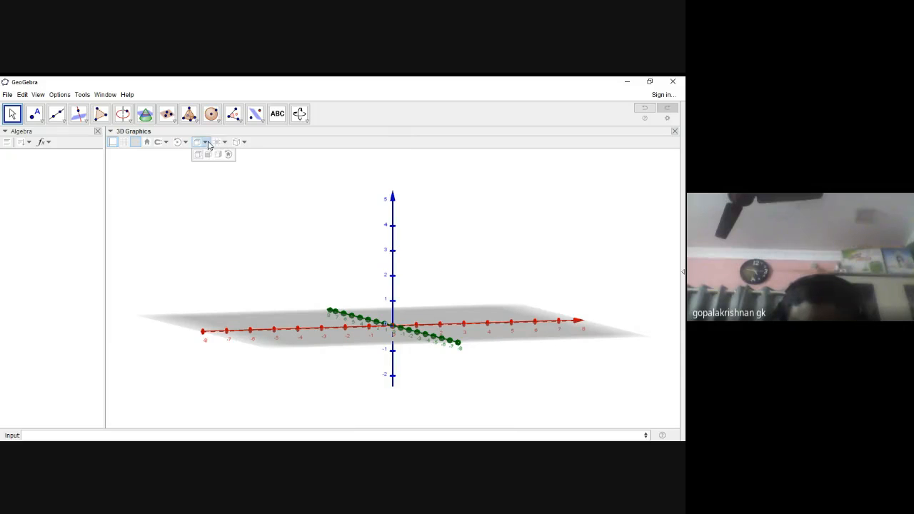
{"action": "left_click", "coordinate": [221, 157]}
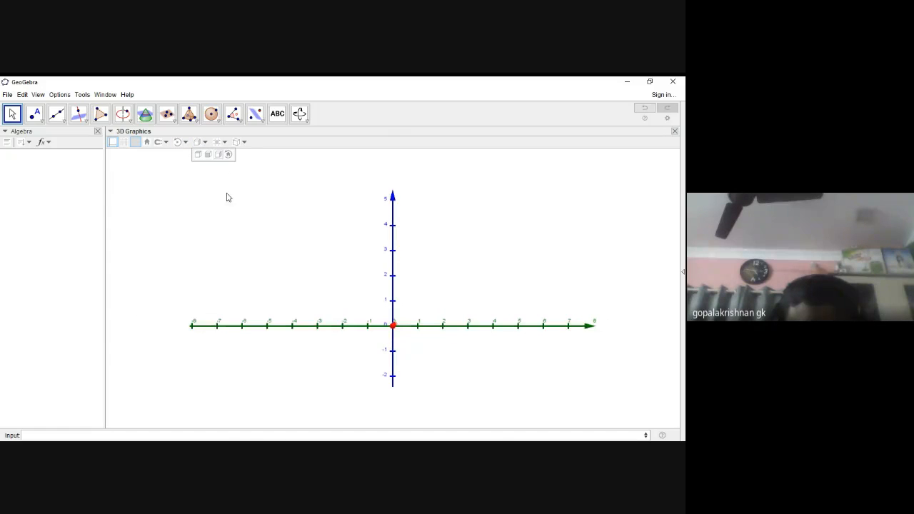
Step: Turn the 3D view to an oblique angle showing all three axes and enlarge the clipping box to its largest size
{"action": "left_click", "coordinate": [219, 155]}
{"action": "left_click", "coordinate": [199, 156]}
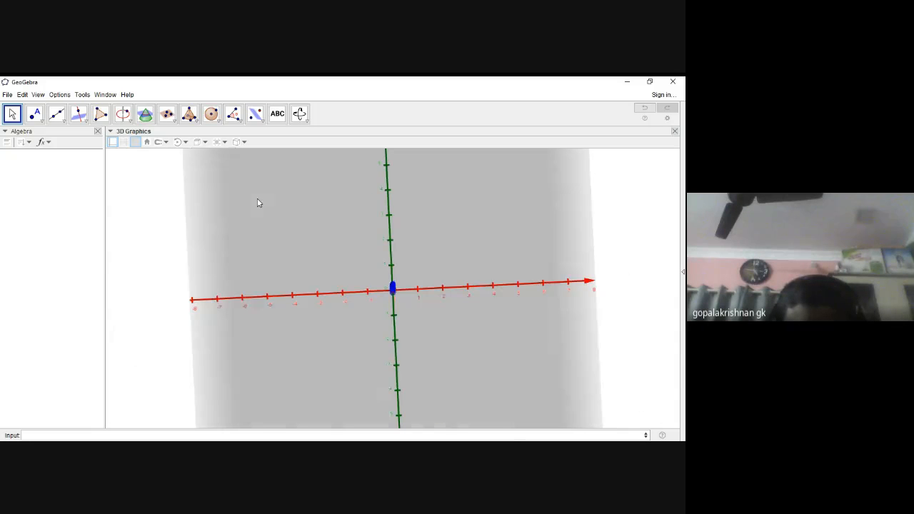
{"action": "left_click_drag", "start_coordinate": [332, 320], "coordinate": [324, 239]}
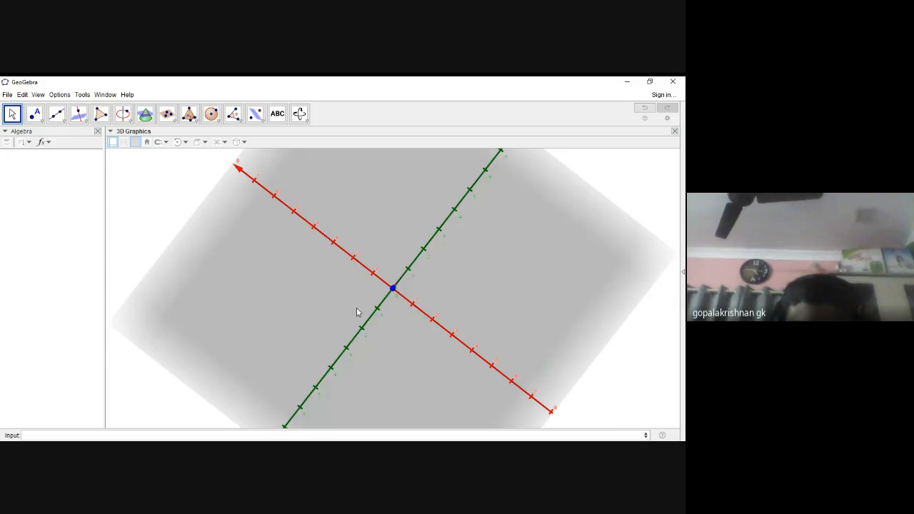
{"action": "left_click_drag", "start_coordinate": [357, 312], "coordinate": [342, 273]}
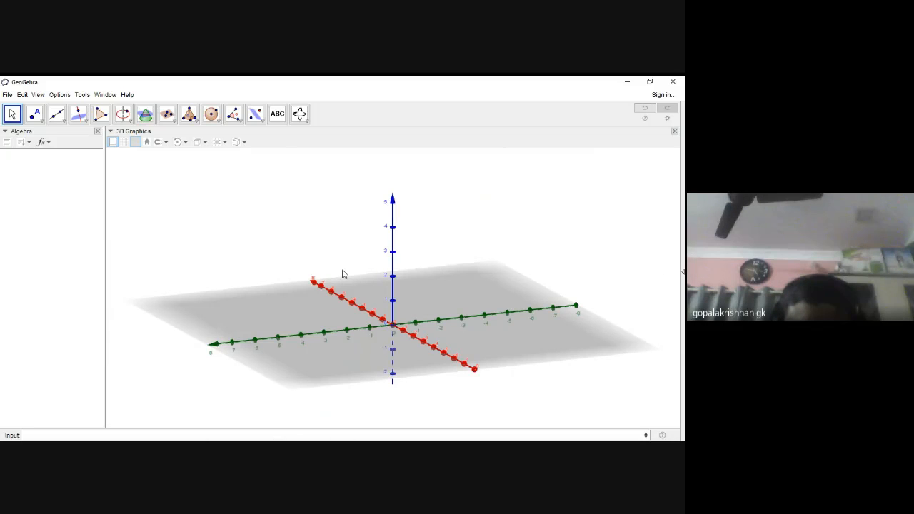
{"action": "left_click", "coordinate": [224, 143]}
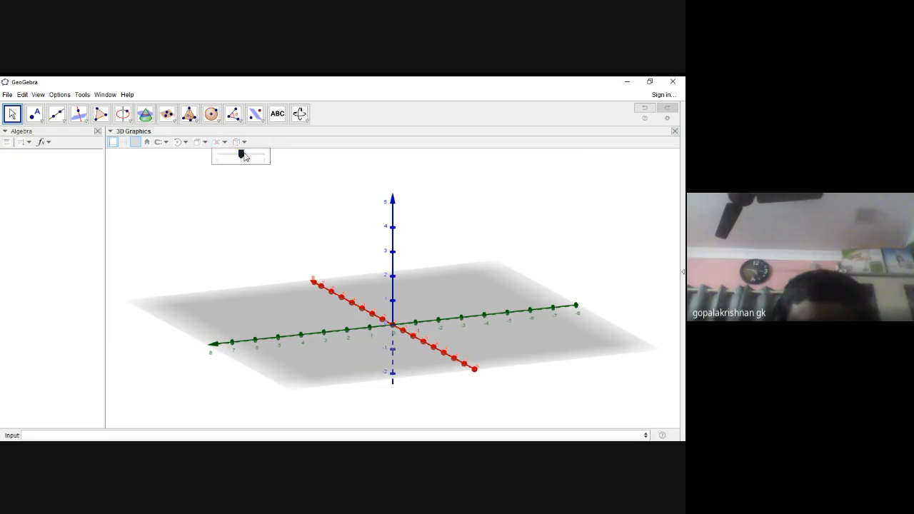
{"action": "left_click_drag", "start_coordinate": [243, 156], "coordinate": [265, 158]}
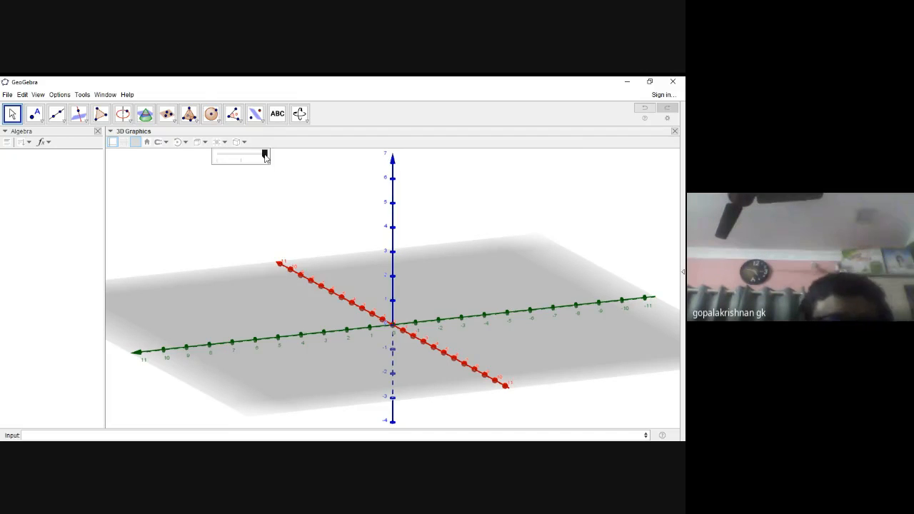
{"action": "left_click", "coordinate": [191, 115]}
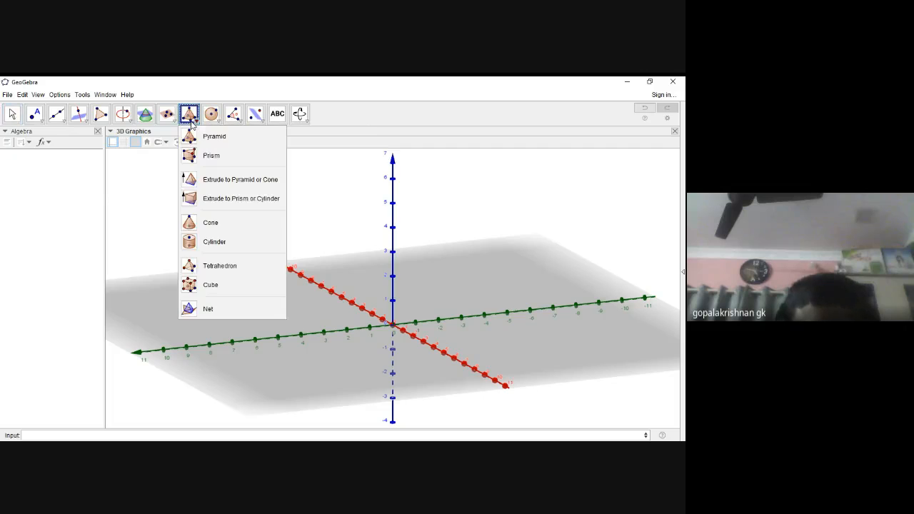
{"action": "left_click", "coordinate": [218, 226]}
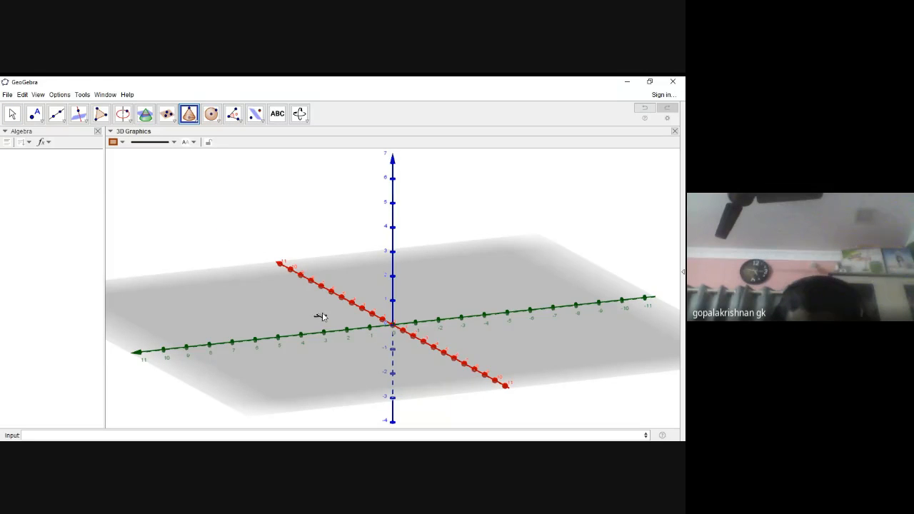
{"action": "left_click", "coordinate": [392, 252]}
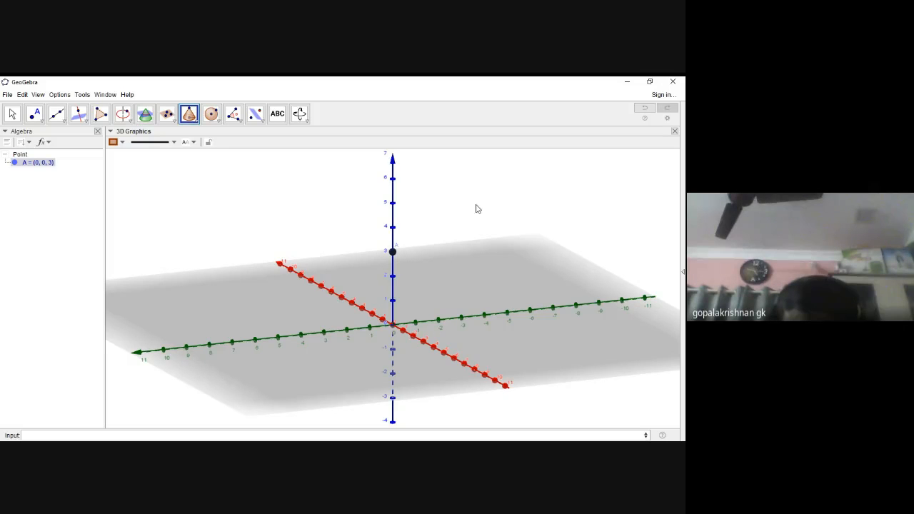
{"action": "key", "text": "ctrl+z"}
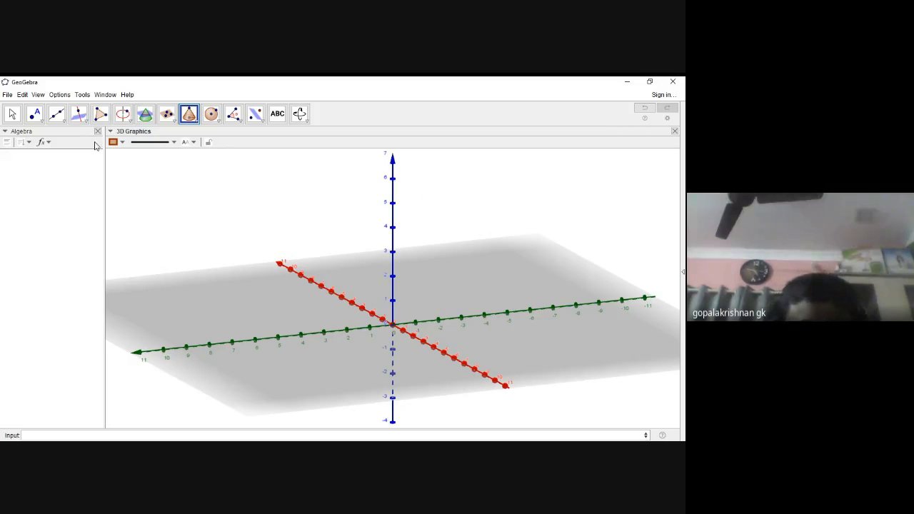
Step: Hide the Algebra view and show the Graphics view beside 3D Graphics
{"action": "left_click", "coordinate": [38, 94]}
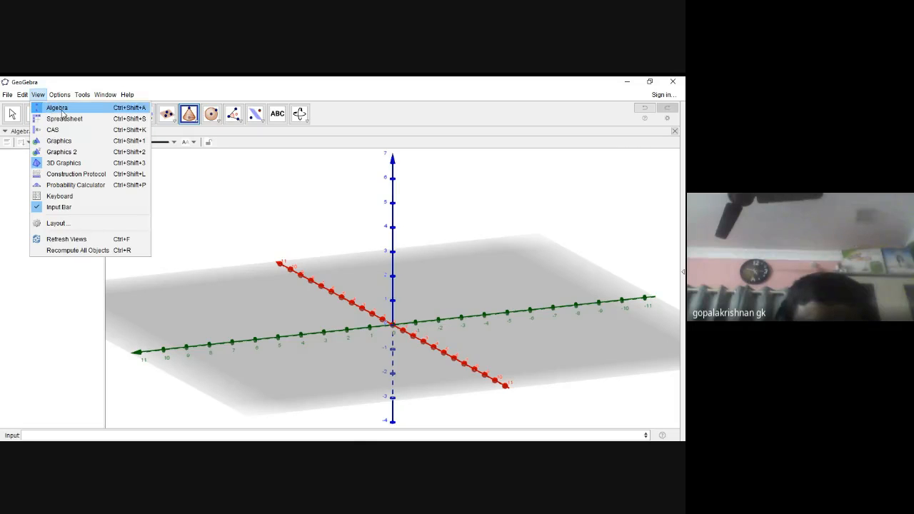
{"action": "left_click", "coordinate": [61, 111]}
{"action": "left_click", "coordinate": [40, 96]}
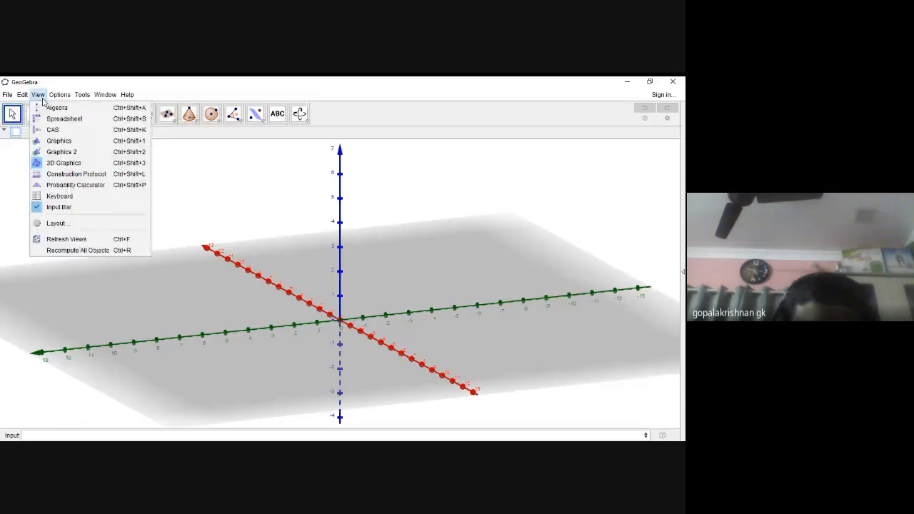
{"action": "left_click", "coordinate": [60, 140]}
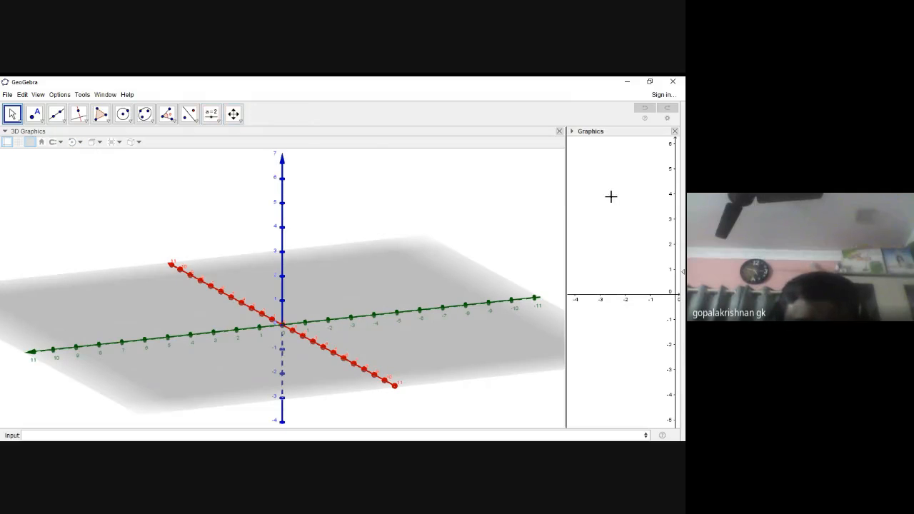
Step: Create a number slider named r in the Graphics view, with minimum 0 and maximum 5
{"action": "left_click", "coordinate": [212, 114]}
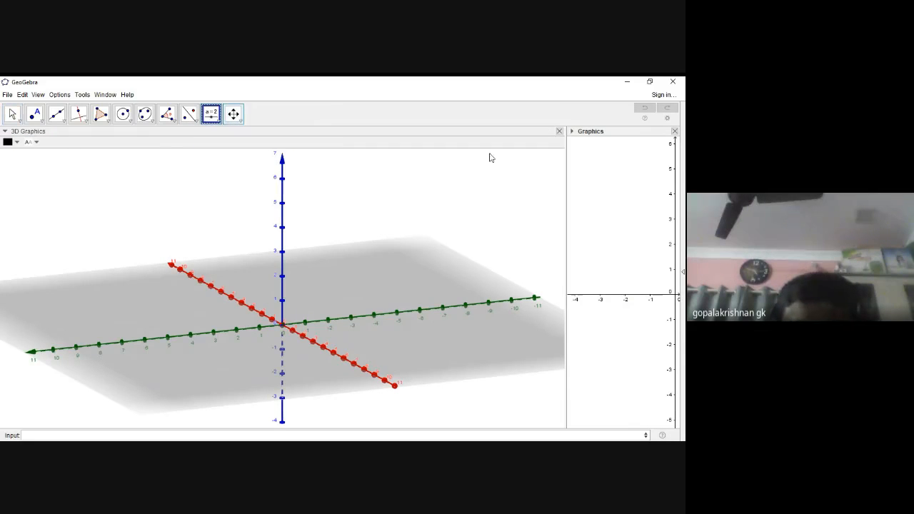
{"action": "left_click", "coordinate": [589, 160]}
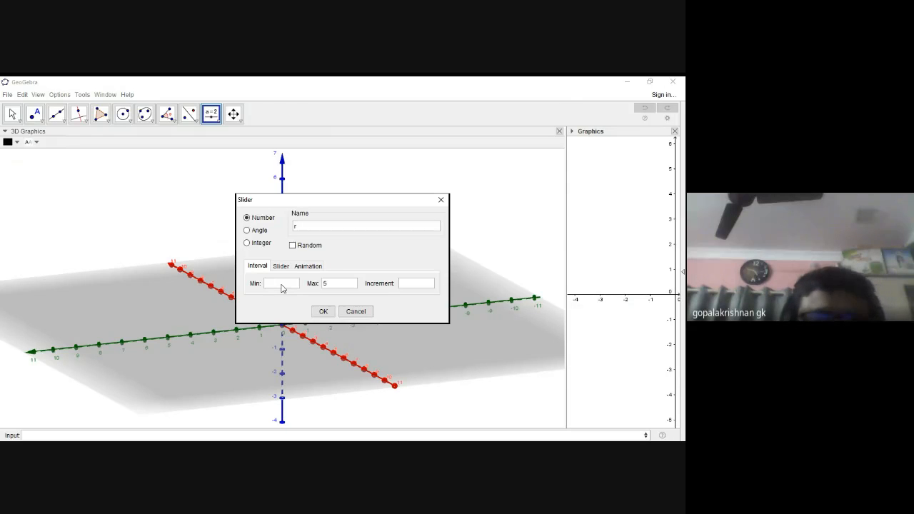
{"action": "left_click", "coordinate": [284, 287]}
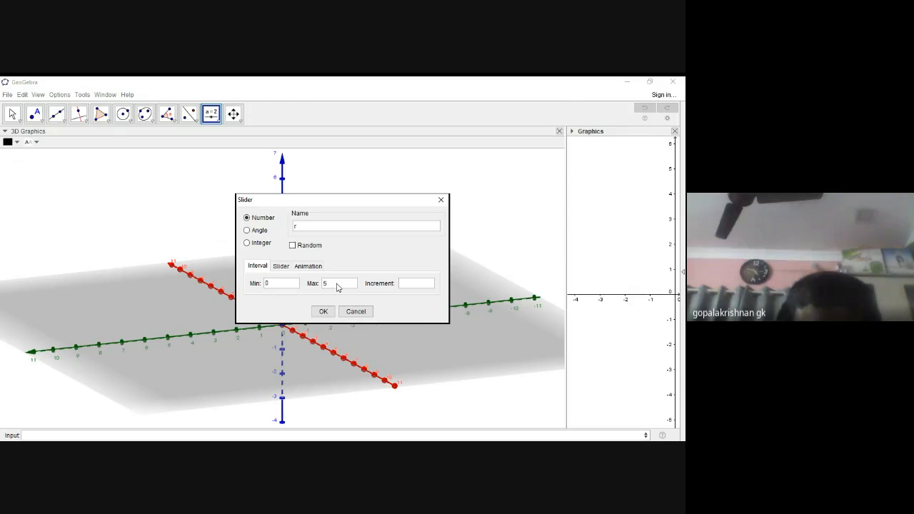
{"action": "left_click", "coordinate": [324, 312]}
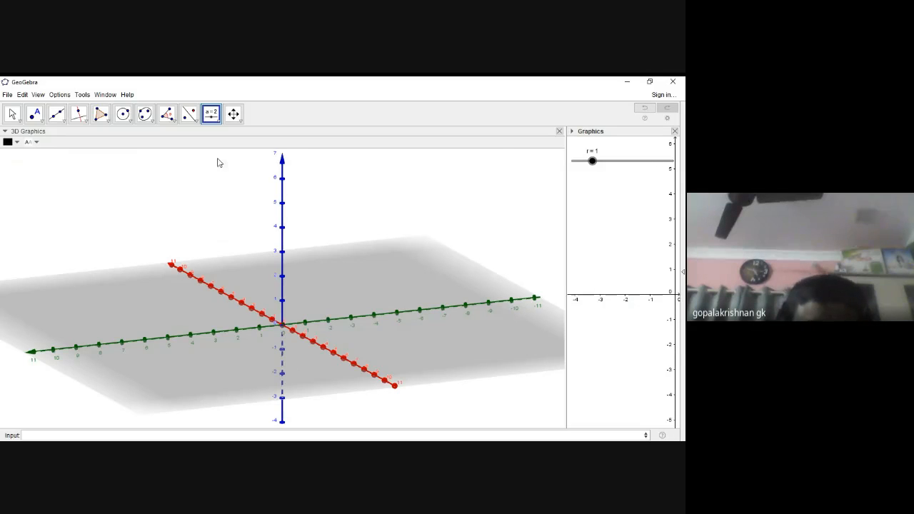
{"action": "left_click", "coordinate": [339, 242]}
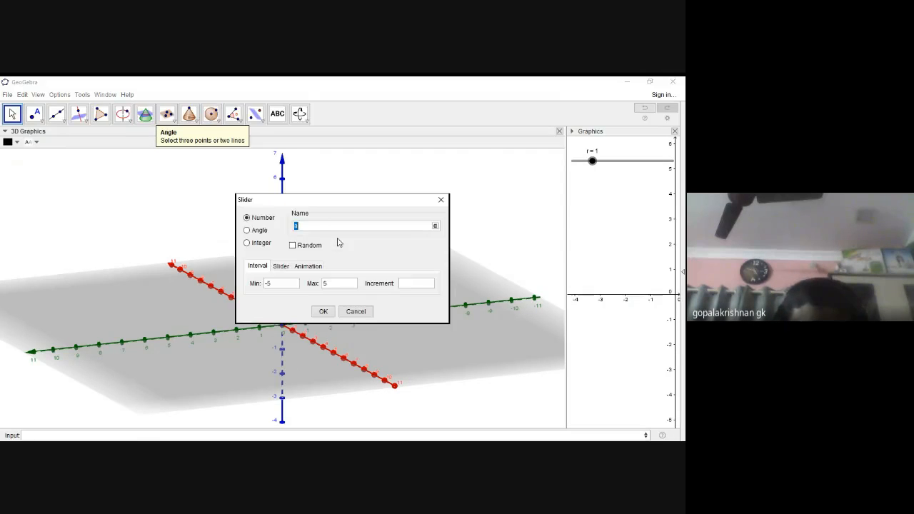
{"action": "left_click", "coordinate": [354, 310]}
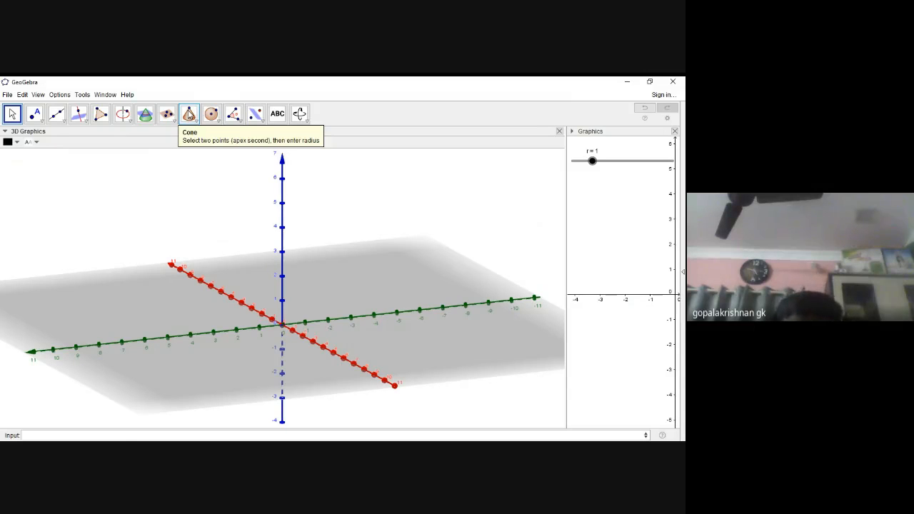
Step: Construct a cone with base centre at 3 on the z-axis, apex at the origin and radius r, and set slider r to 2.78
{"action": "left_click", "coordinate": [189, 114]}
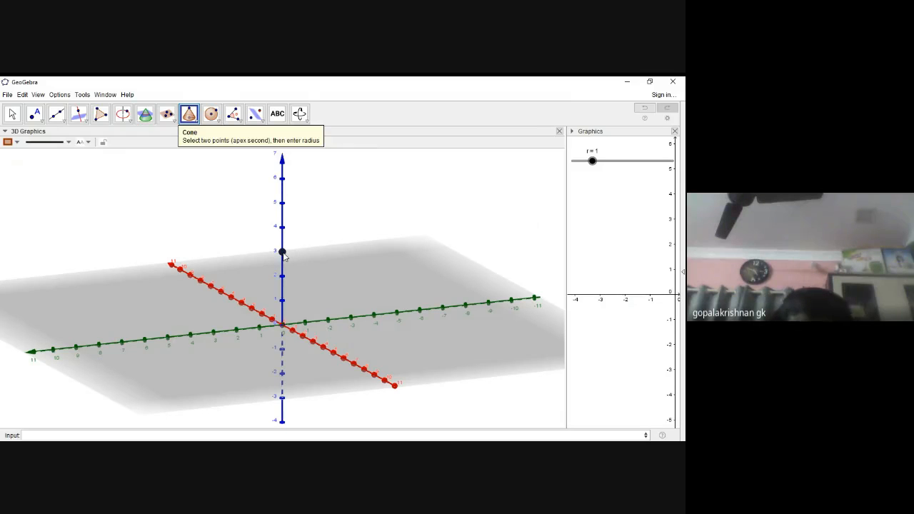
{"action": "left_click", "coordinate": [282, 253]}
{"action": "left_click", "coordinate": [283, 325]}
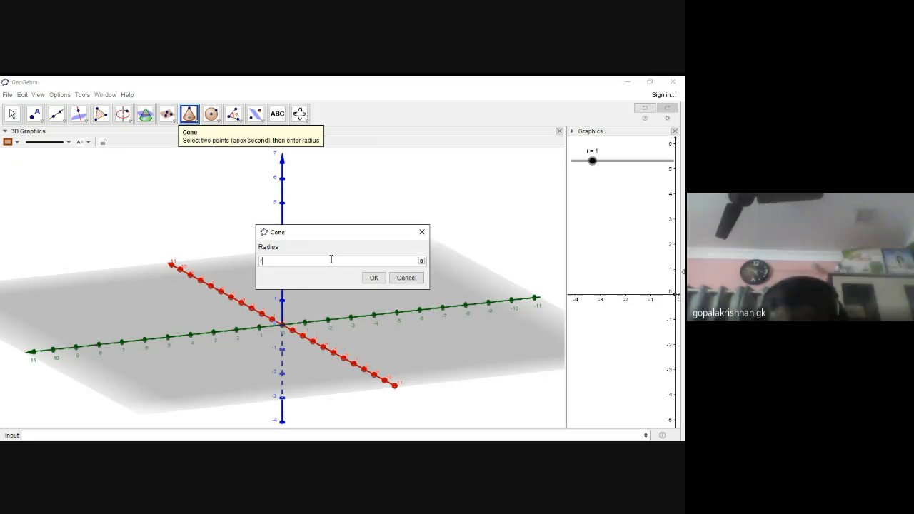
{"action": "left_click", "coordinate": [375, 280]}
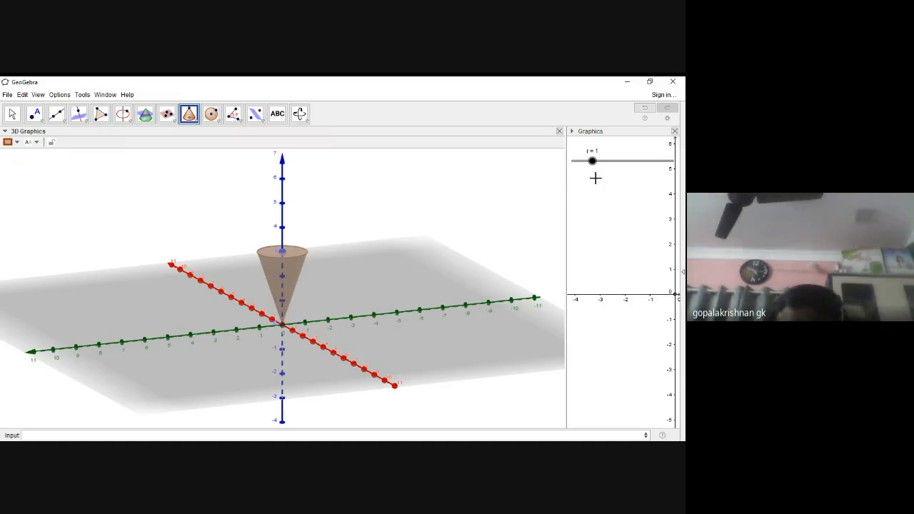
{"action": "left_click_drag", "start_coordinate": [593, 163], "coordinate": [629, 169]}
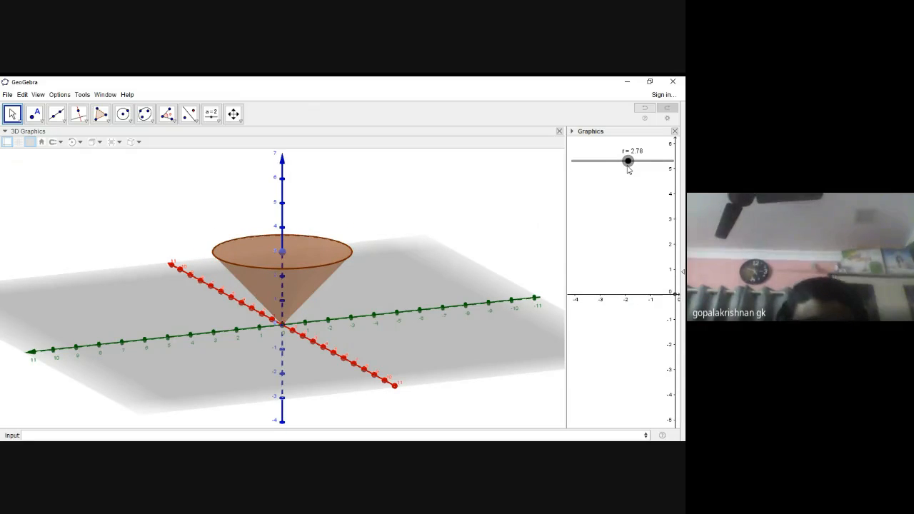
{"action": "left_click", "coordinate": [481, 220]}
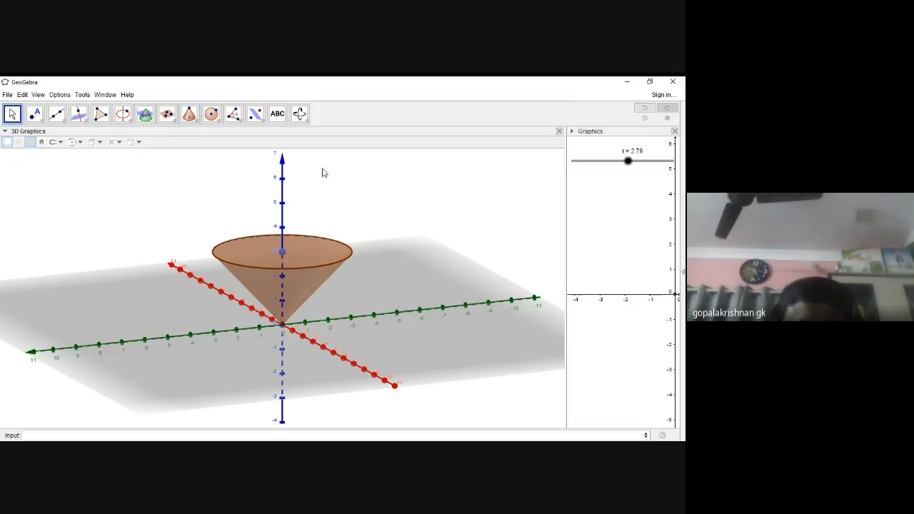
Step: Construct a second cone with base centre at -3 on the z-axis, apex at the origin and radius r
{"action": "left_click", "coordinate": [189, 115]}
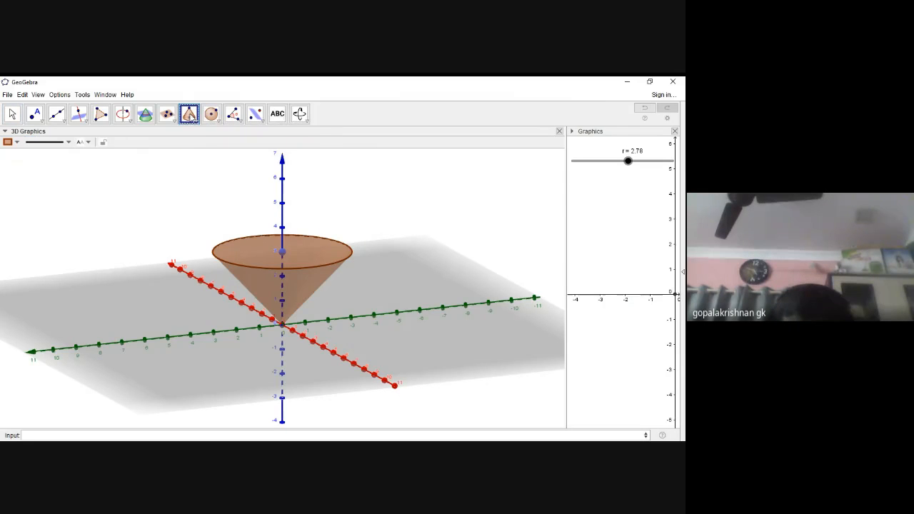
{"action": "left_click", "coordinate": [283, 400]}
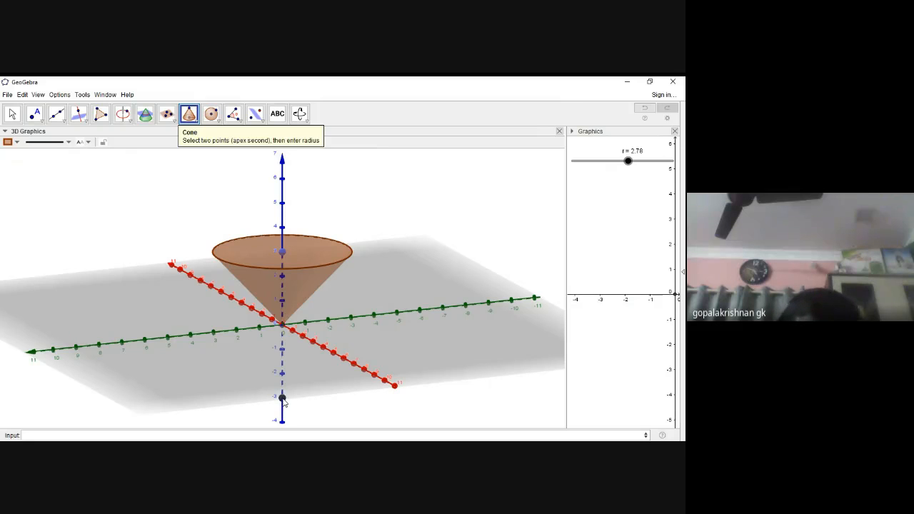
{"action": "left_click", "coordinate": [282, 325]}
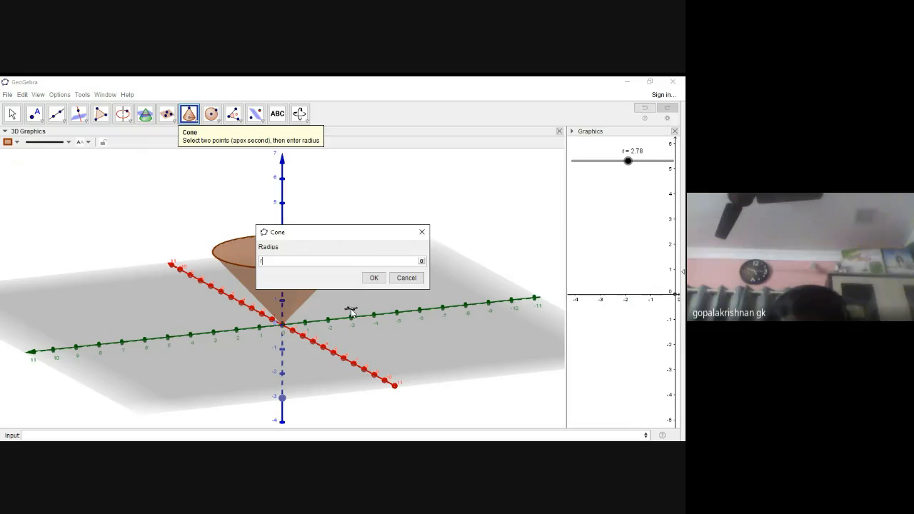
{"action": "left_click", "coordinate": [376, 277]}
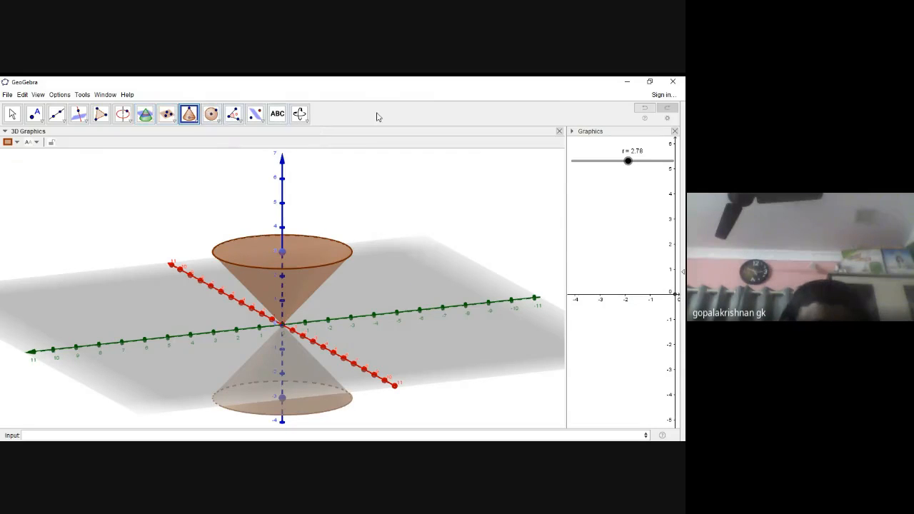
Step: View the double cone from a lower angle and widen both cones by setting slider r to 3.5
{"action": "left_click", "coordinate": [298, 116]}
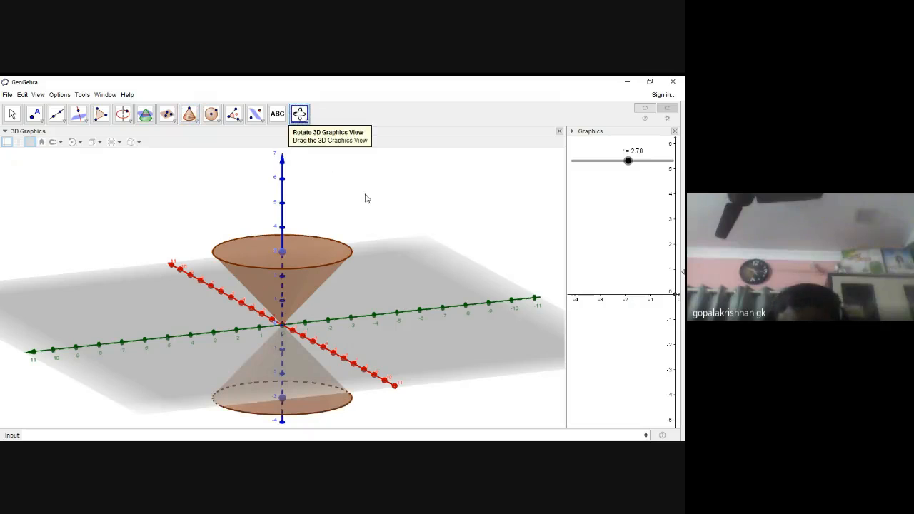
{"action": "mouse_move", "coordinate": [365, 195]}
{"action": "left_mouse_down"}
{"action": "mouse_move", "coordinate": [368, 207]}
{"action": "mouse_move", "coordinate": [369, 193]}
{"action": "left_mouse_up"}
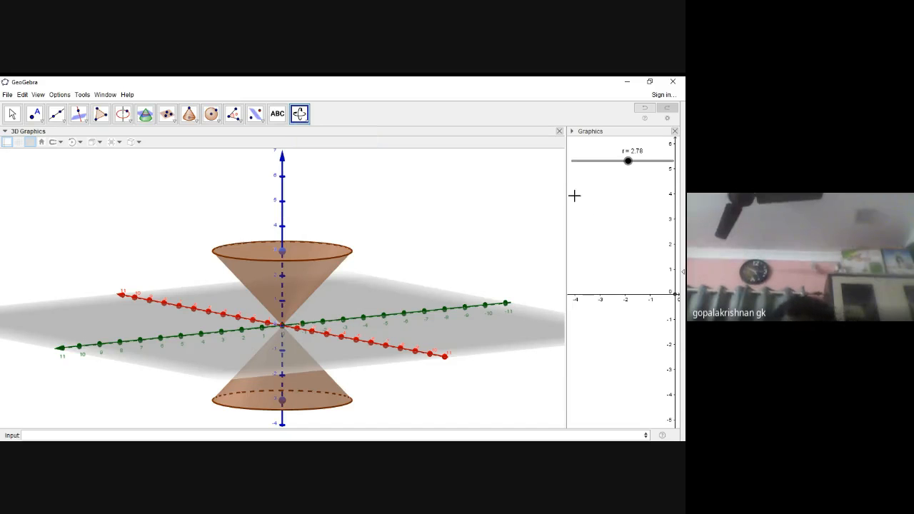
{"action": "mouse_move", "coordinate": [628, 162]}
{"action": "left_mouse_down"}
{"action": "mouse_move", "coordinate": [657, 161]}
{"action": "mouse_move", "coordinate": [634, 164]}
{"action": "mouse_move", "coordinate": [642, 162]}
{"action": "left_mouse_up"}
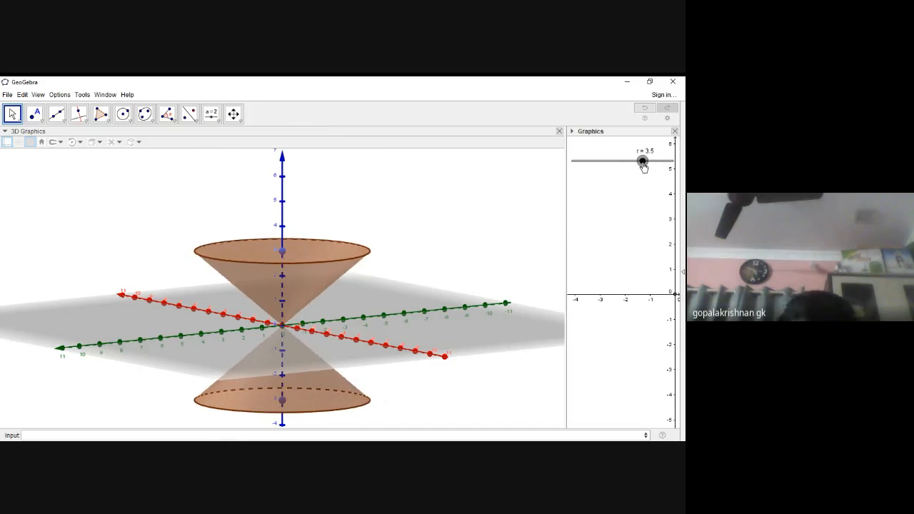
Step: Change the upper cone's surface colour to gold (#FFD700) and set its opacity to 75
{"action": "right_click", "coordinate": [324, 273]}
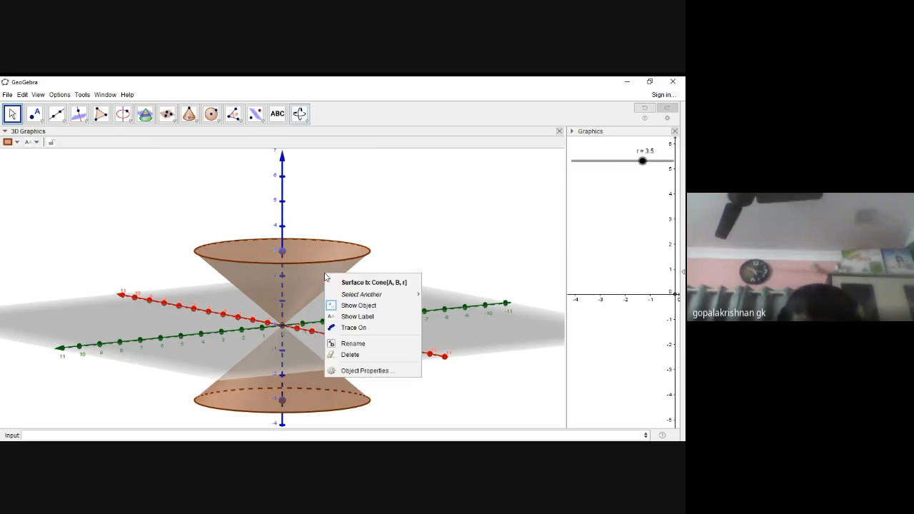
{"action": "left_click", "coordinate": [380, 372]}
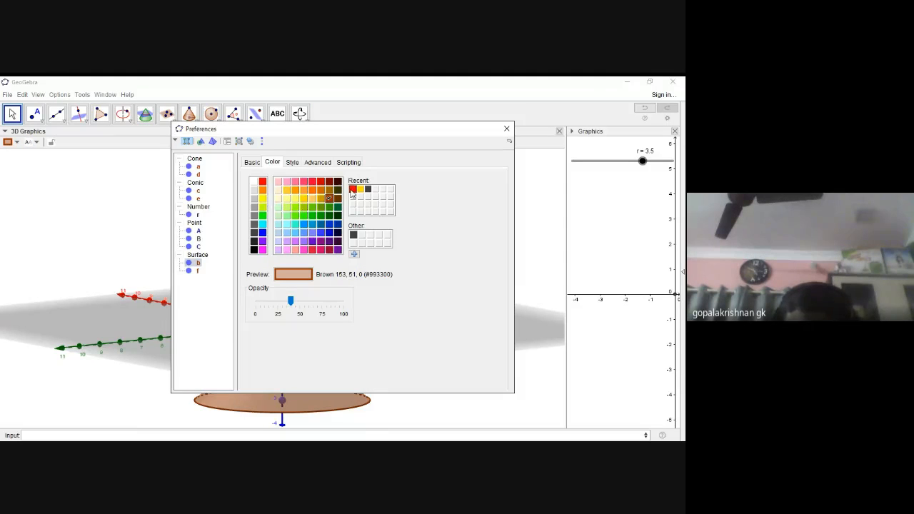
{"action": "left_click", "coordinate": [352, 234]}
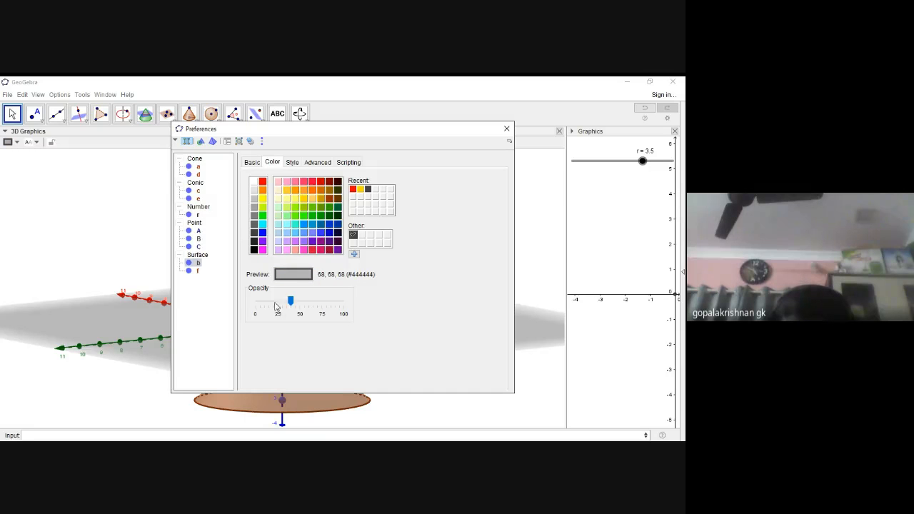
{"action": "left_click", "coordinate": [360, 190]}
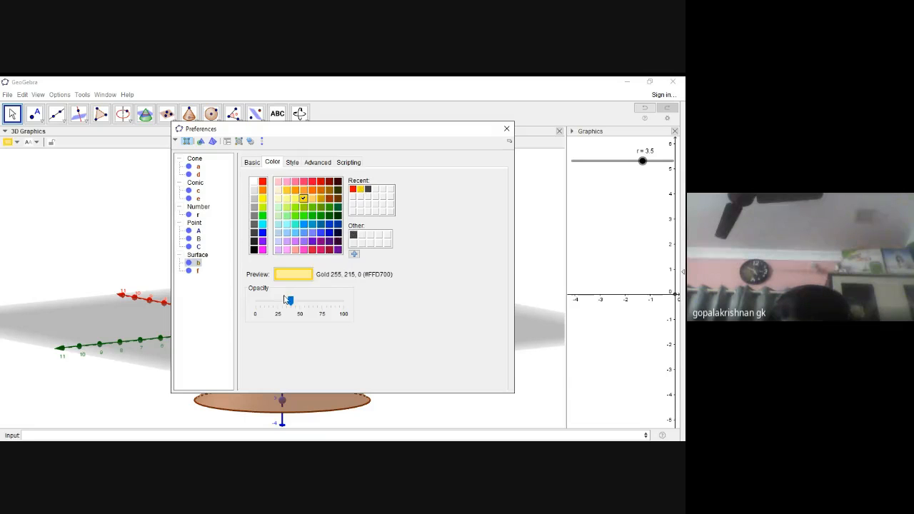
{"action": "left_click_drag", "start_coordinate": [285, 300], "coordinate": [321, 307]}
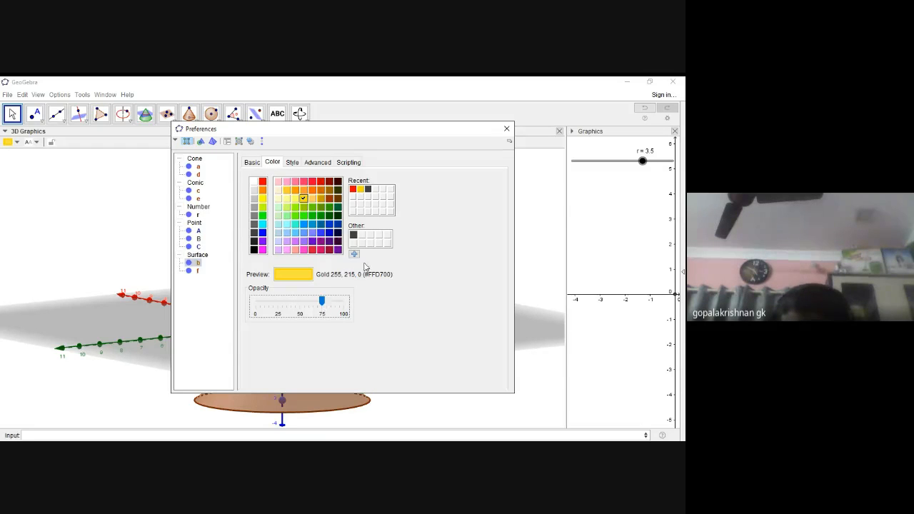
{"action": "left_click", "coordinate": [507, 128]}
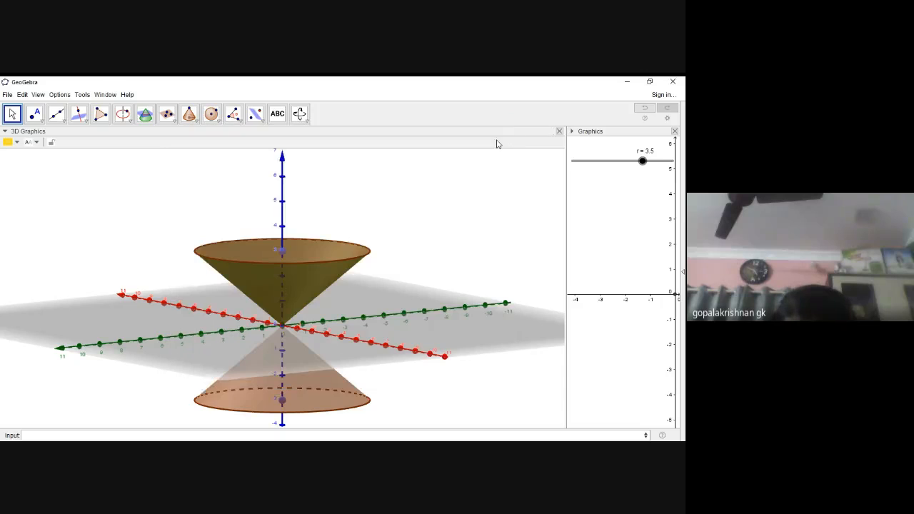
Step: Give the lower cone's surface the same gold colour (#FFD700) and set its opacity to 75
{"action": "right_click", "coordinate": [326, 373]}
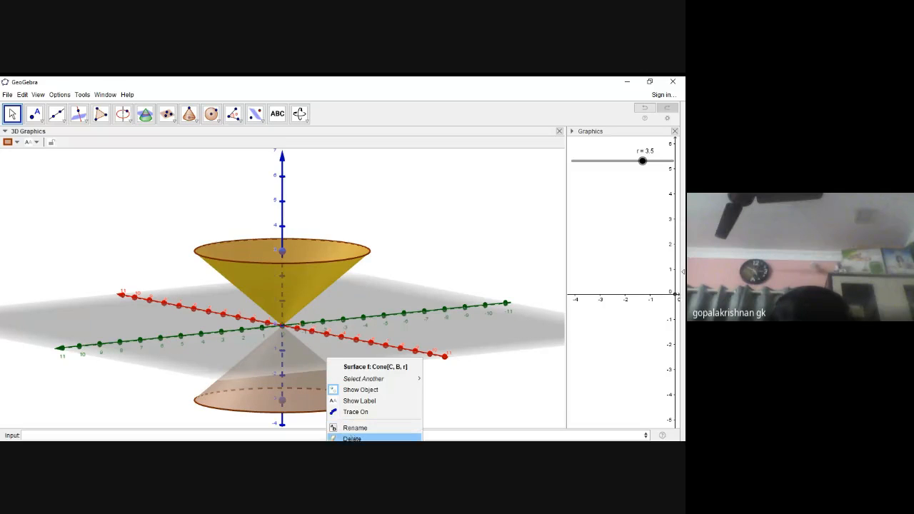
{"action": "left_click", "coordinate": [351, 454]}
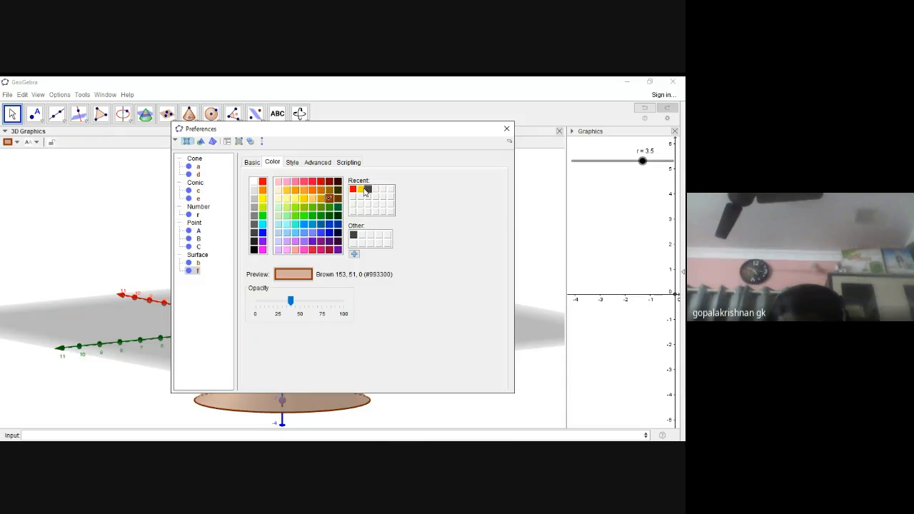
{"action": "left_click", "coordinate": [303, 198]}
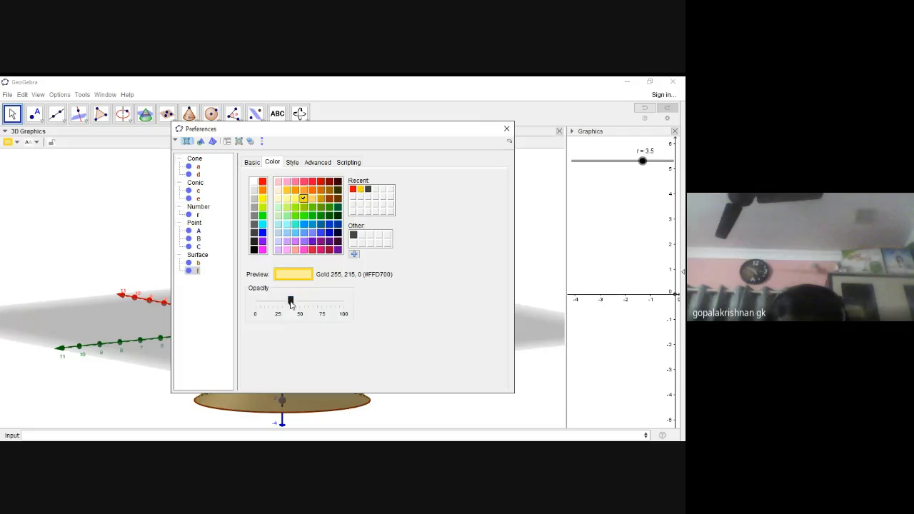
{"action": "left_click_drag", "start_coordinate": [290, 300], "coordinate": [322, 304]}
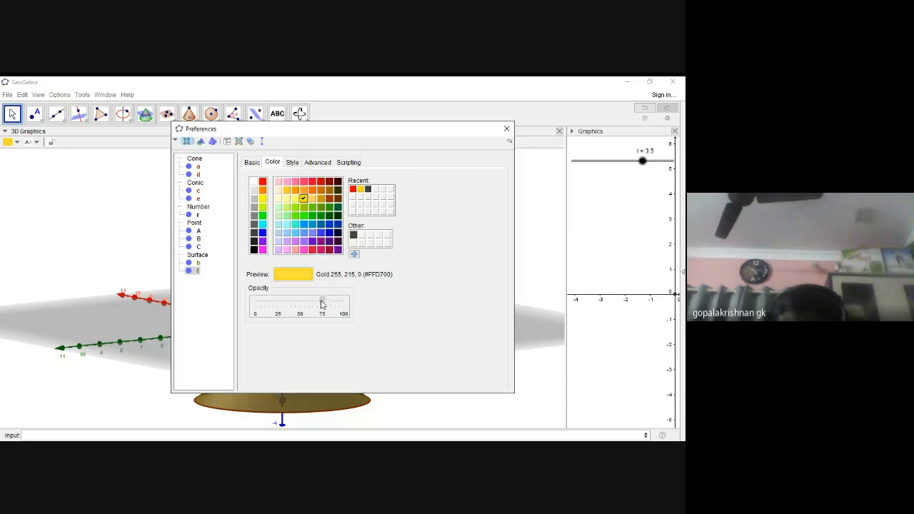
{"action": "left_click", "coordinate": [507, 128]}
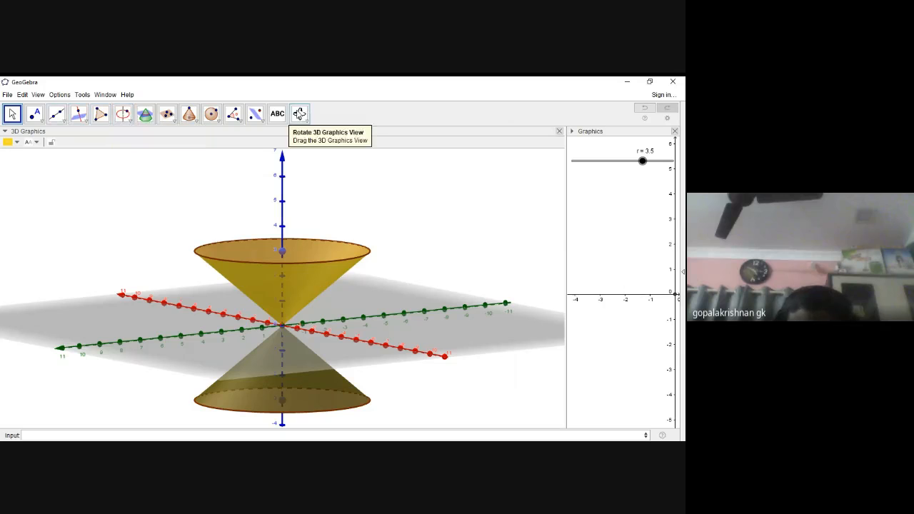
Step: Create a number slider n ranging from -3 to 3 below the r slider and set it to -0.65
{"action": "left_click", "coordinate": [299, 114]}
{"action": "left_click_drag", "start_coordinate": [333, 207], "coordinate": [371, 207]}
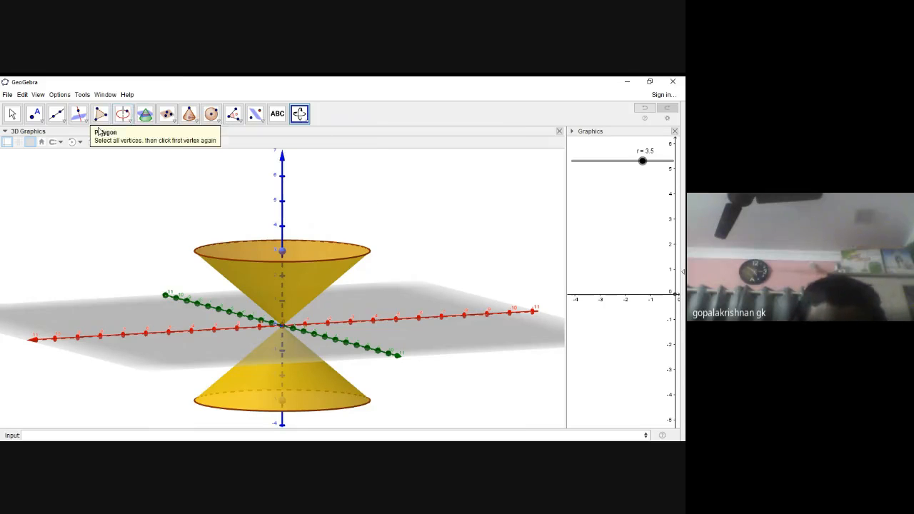
{"action": "left_click", "coordinate": [622, 187]}
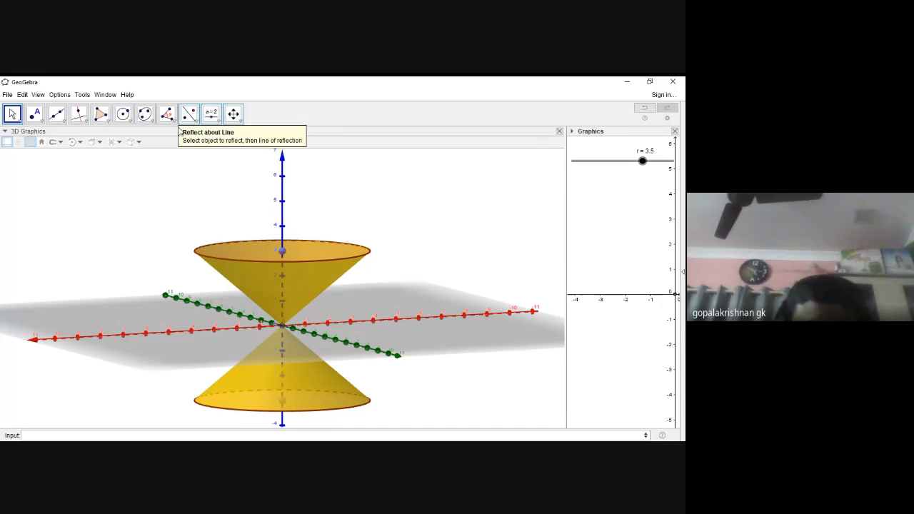
{"action": "left_click", "coordinate": [219, 123]}
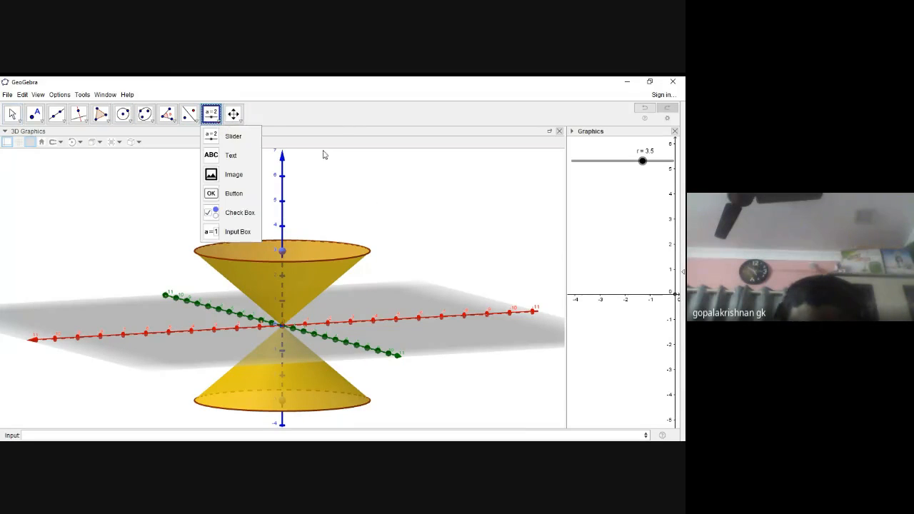
{"action": "left_click", "coordinate": [234, 136]}
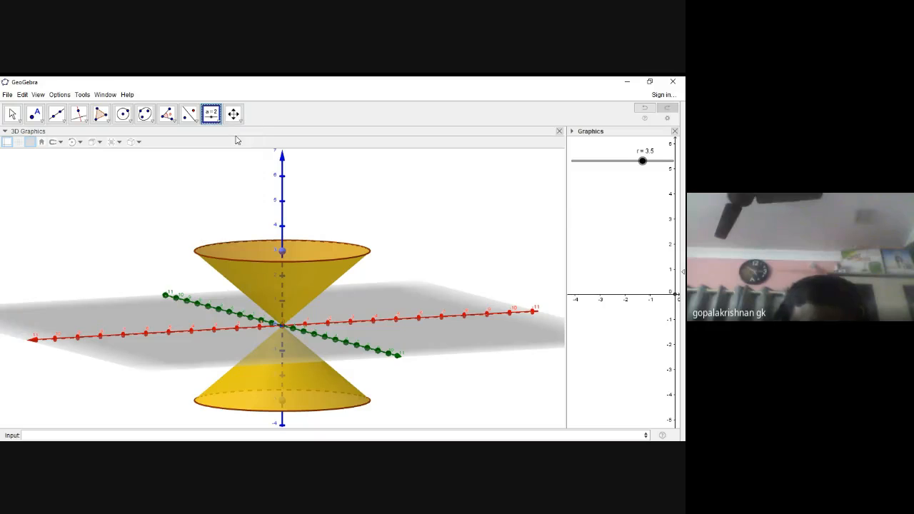
{"action": "left_click", "coordinate": [588, 208]}
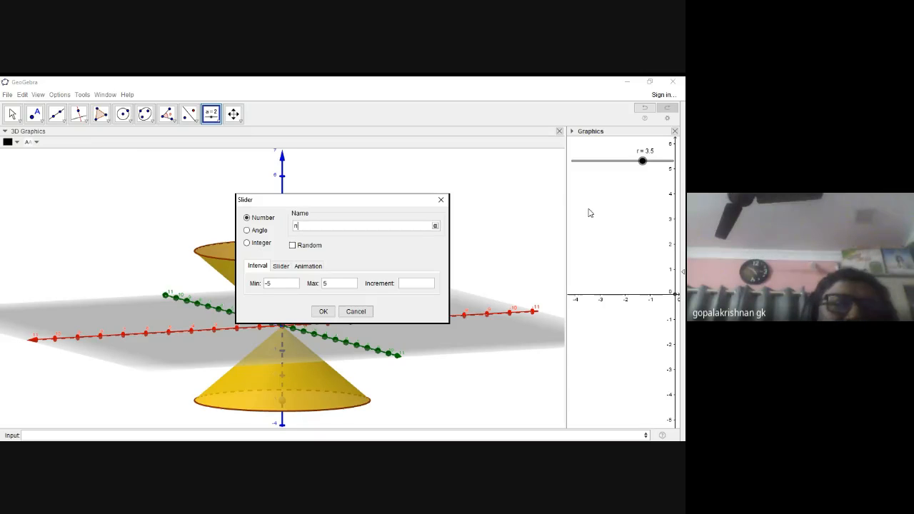
{"action": "left_click", "coordinate": [279, 285]}
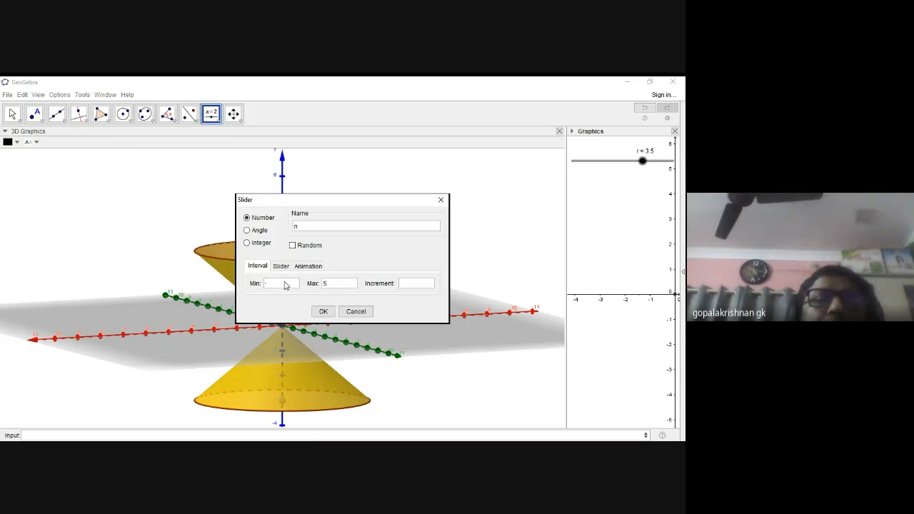
{"action": "left_click", "coordinate": [336, 285]}
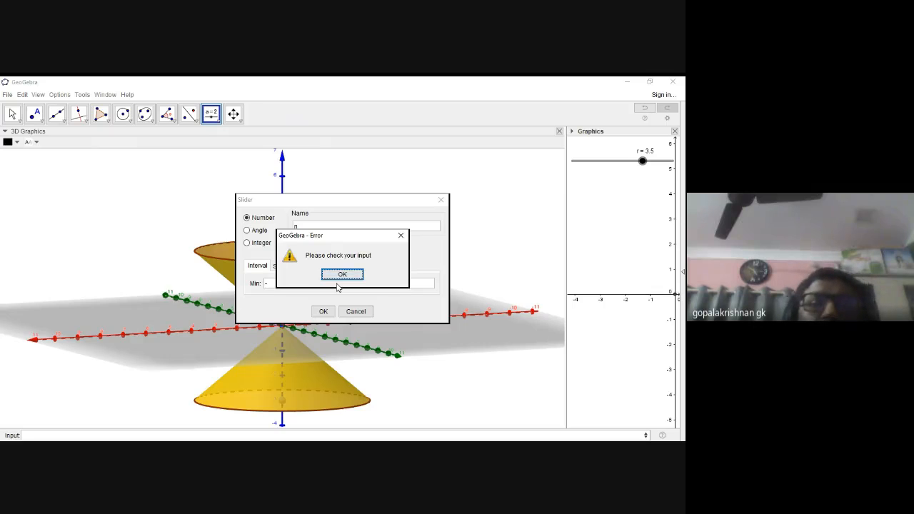
{"action": "left_click", "coordinate": [400, 236]}
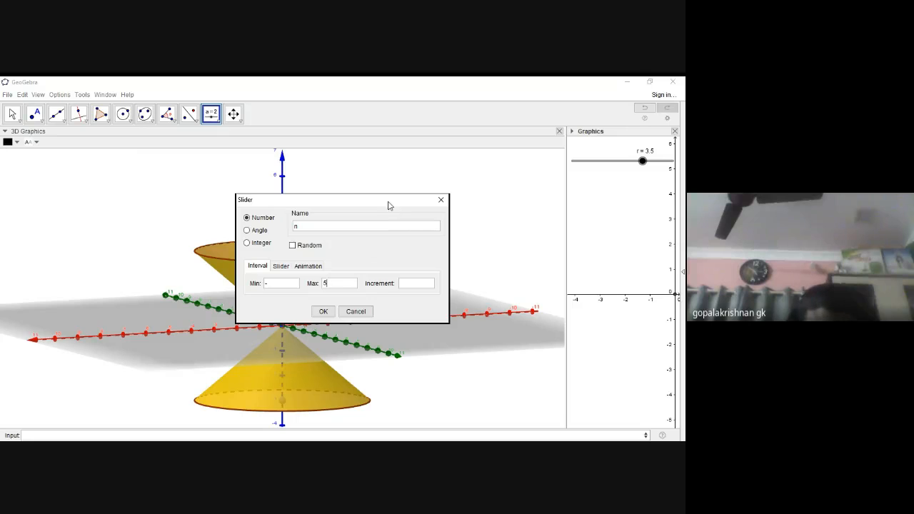
{"action": "left_click_drag", "start_coordinate": [388, 205], "coordinate": [432, 156]}
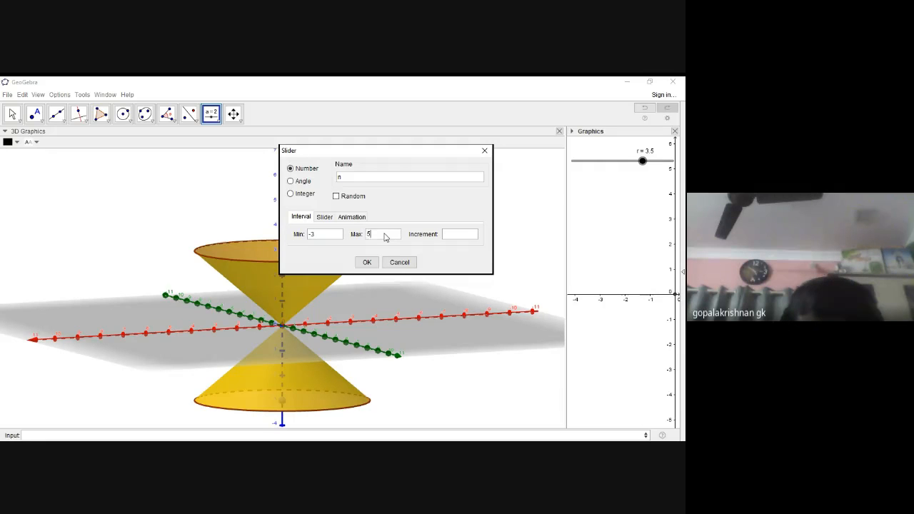
{"action": "type", "text": "3"}
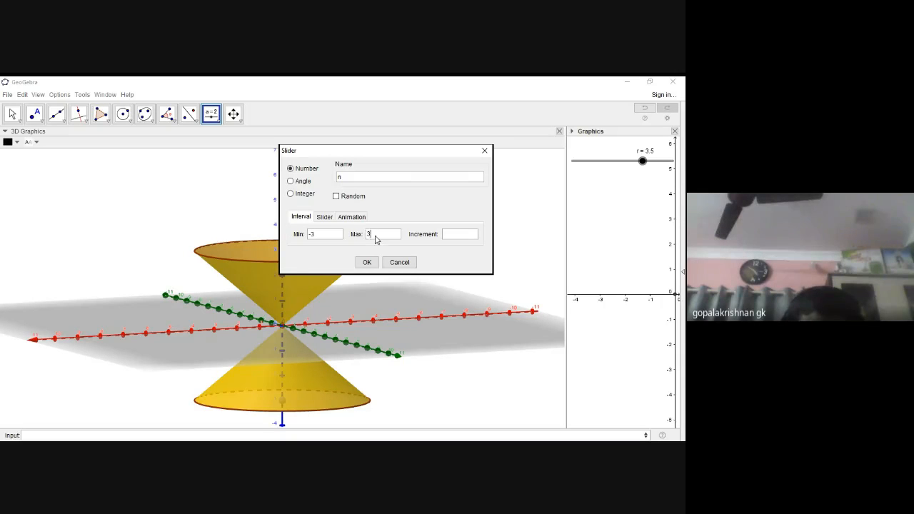
{"action": "left_click", "coordinate": [366, 263]}
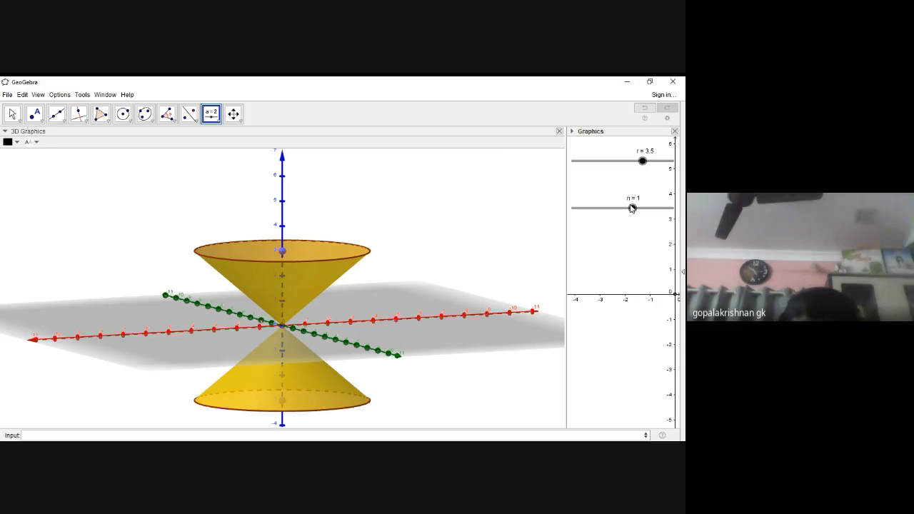
{"action": "mouse_move", "coordinate": [632, 208]}
{"action": "left_mouse_down"}
{"action": "mouse_move", "coordinate": [671, 209]}
{"action": "mouse_move", "coordinate": [575, 209]}
{"action": "mouse_move", "coordinate": [672, 207]}
{"action": "mouse_move", "coordinate": [584, 207]}
{"action": "mouse_move", "coordinate": [615, 208]}
{"action": "left_mouse_up"}
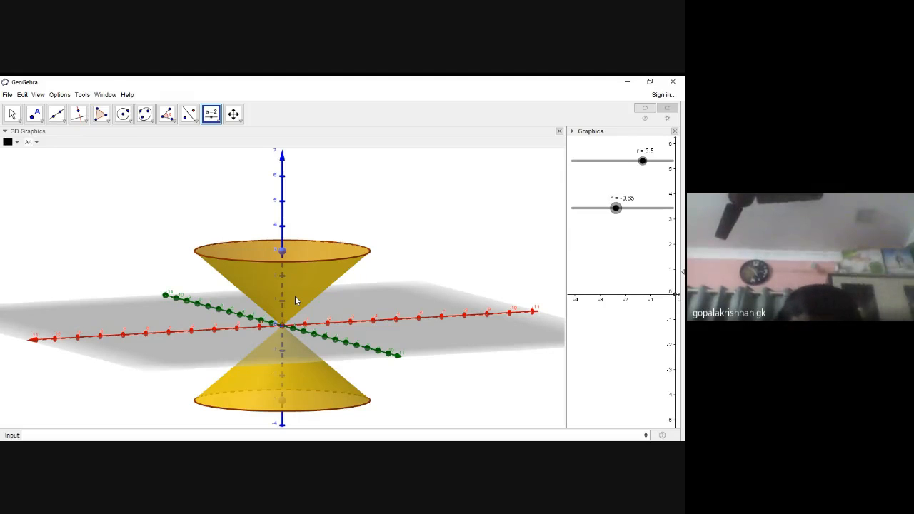
Step: Define a point at (0,0,n) so that its height depends on slider n
{"action": "left_click", "coordinate": [129, 432]}
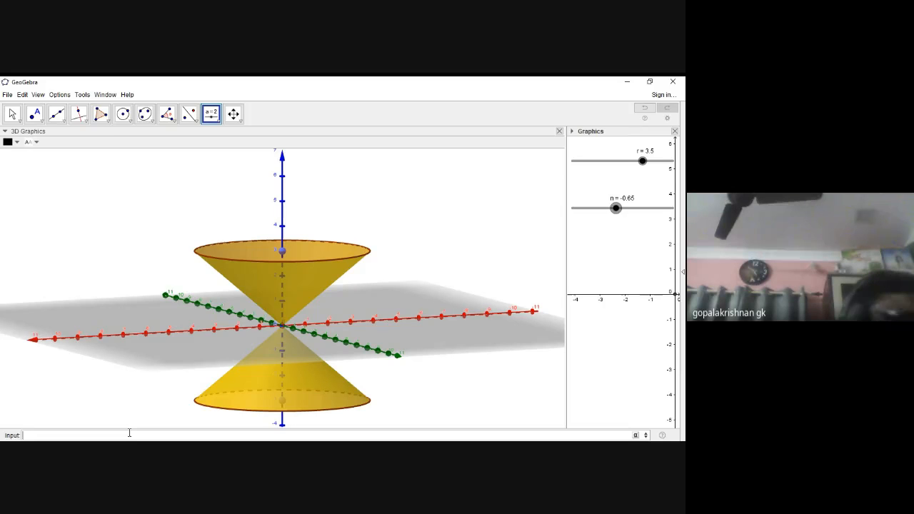
{"action": "type", "text": "n"}
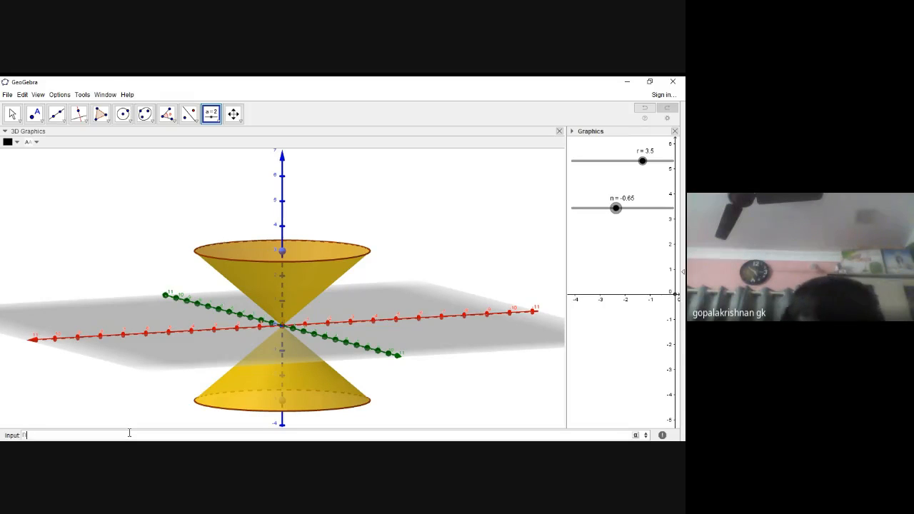
{"action": "type", "text": "="}
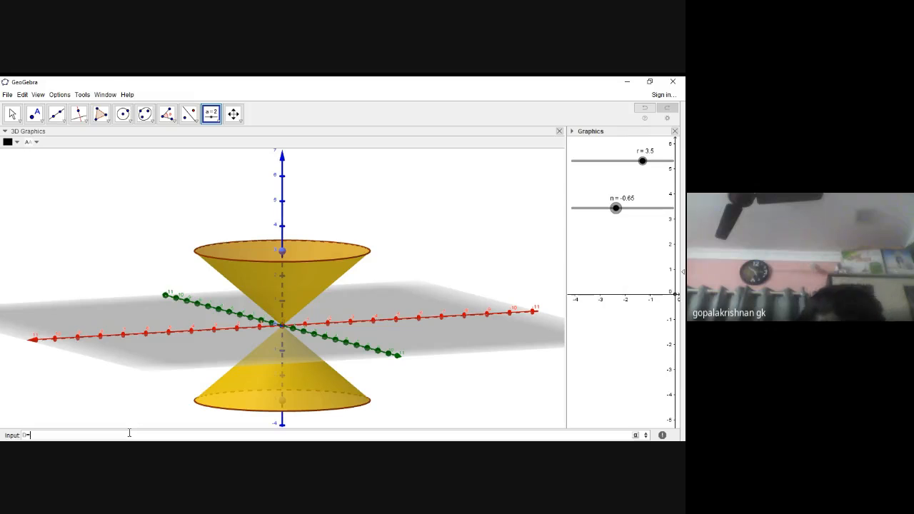
{"action": "type", "text": "(0,0)"}
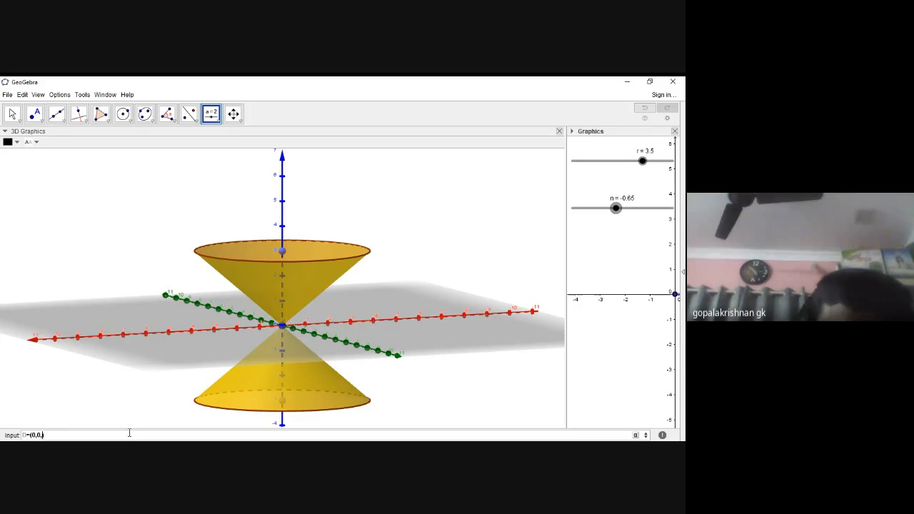
{"action": "type", "text": ",n"}
{"action": "key", "text": "Return"}
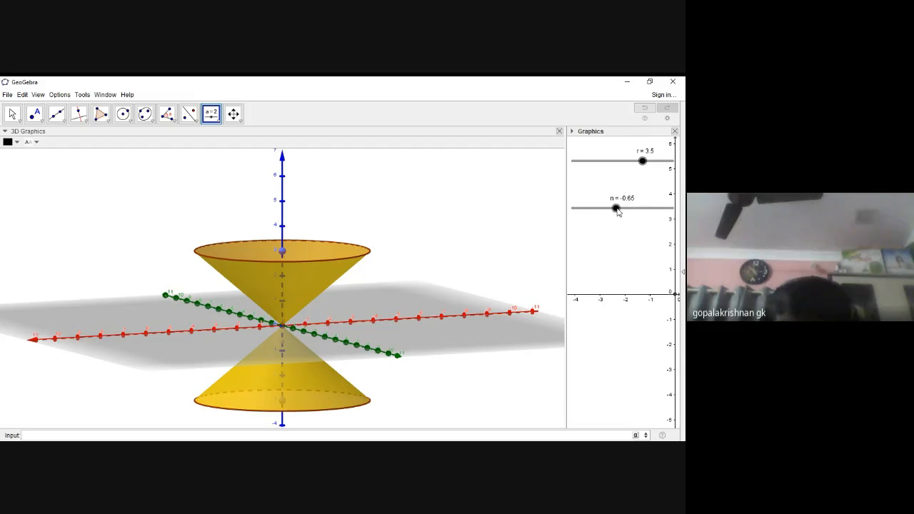
Step: Slide the new point along the vertical axis by moving slider n to -2.45 and up to 2.4
{"action": "left_click_drag", "start_coordinate": [617, 209], "coordinate": [599, 246]}
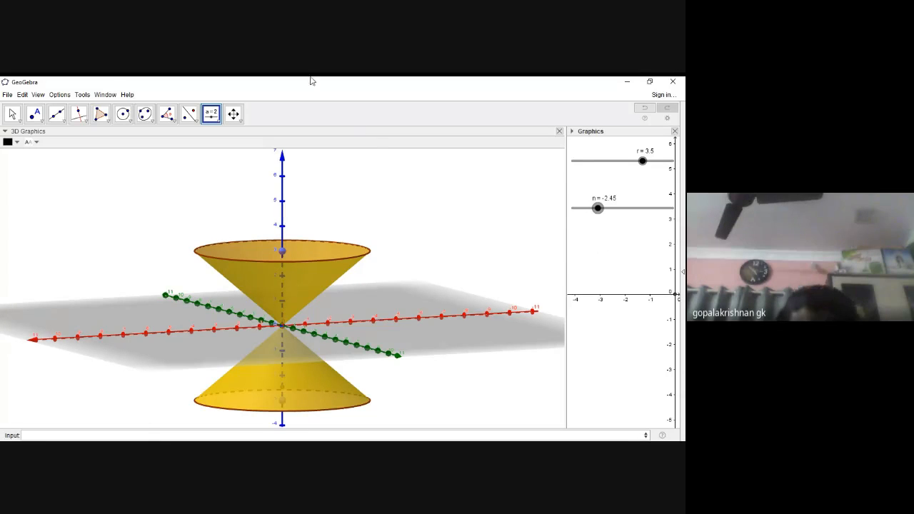
{"action": "left_click", "coordinate": [233, 114]}
{"action": "left_click", "coordinate": [257, 212]}
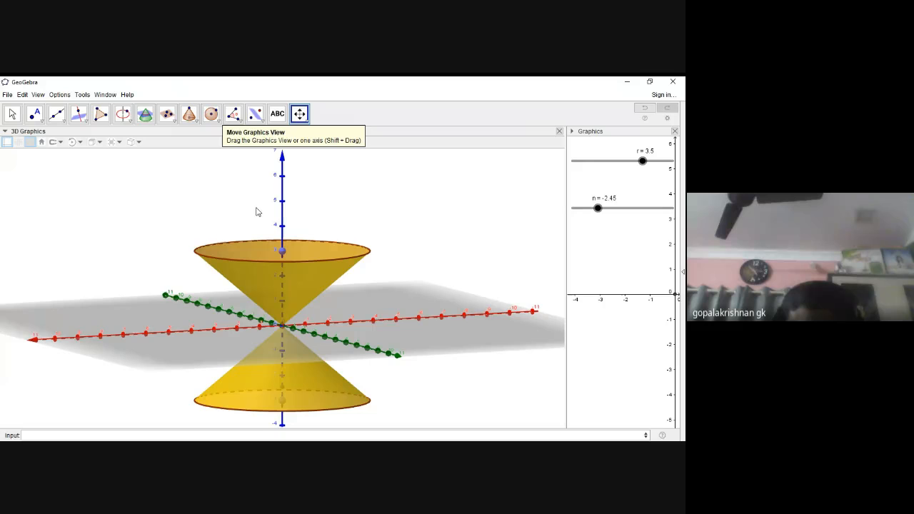
{"action": "left_click_drag", "start_coordinate": [282, 262], "coordinate": [305, 232]}
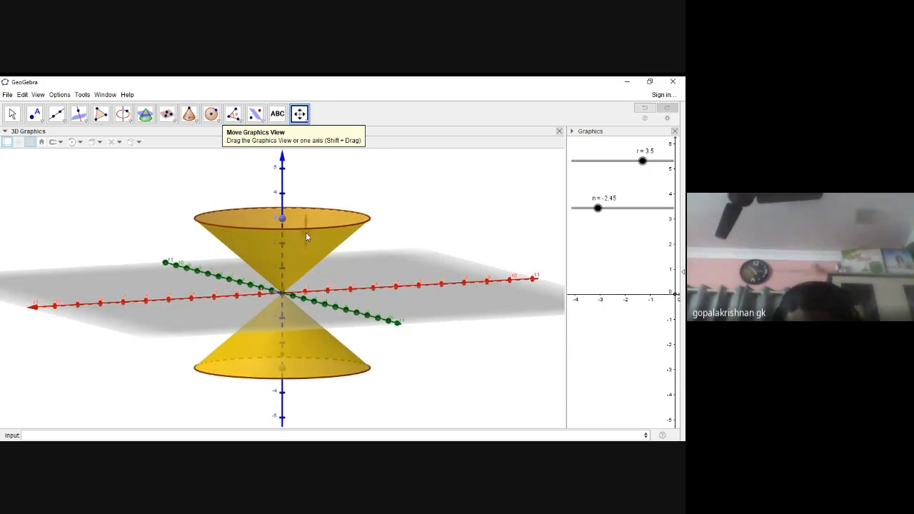
{"action": "left_click", "coordinate": [307, 122]}
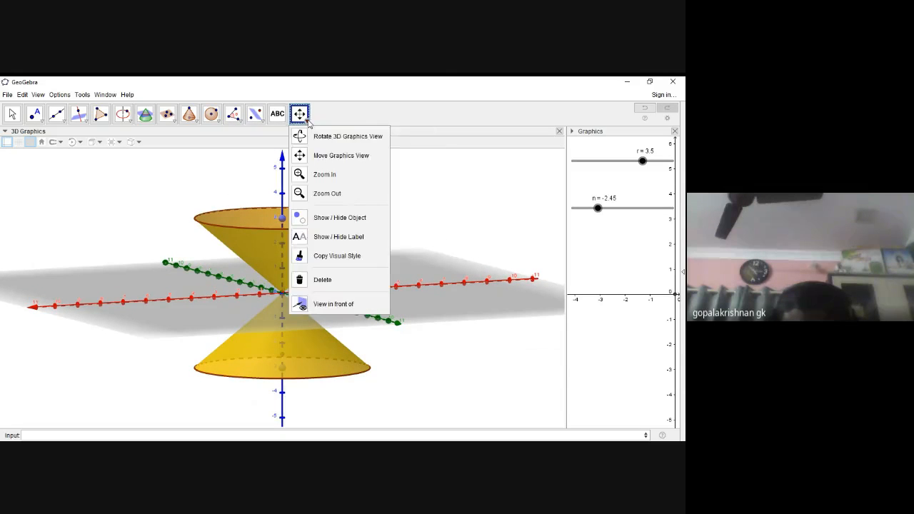
{"action": "left_click", "coordinate": [314, 134]}
{"action": "mouse_move", "coordinate": [327, 200]}
{"action": "left_mouse_down"}
{"action": "mouse_move", "coordinate": [332, 188]}
{"action": "mouse_move", "coordinate": [337, 208]}
{"action": "left_mouse_up"}
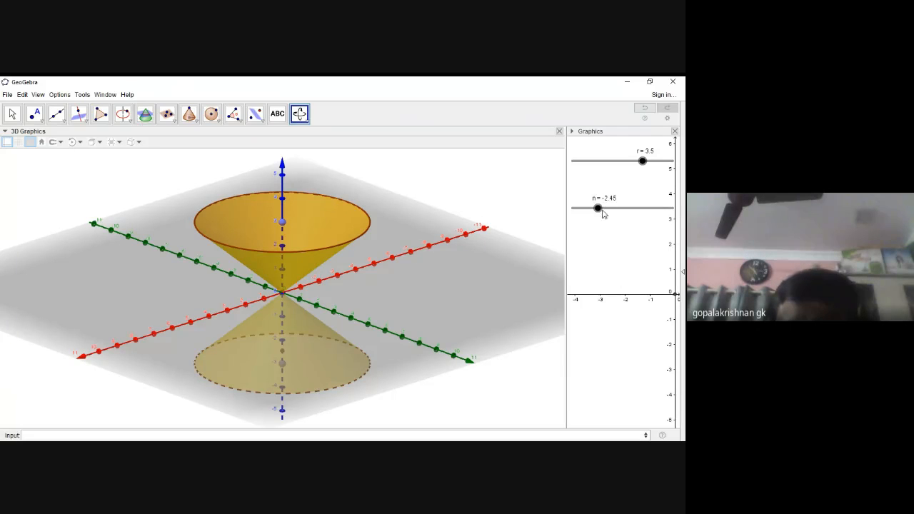
{"action": "left_click_drag", "start_coordinate": [597, 208], "coordinate": [648, 208]}
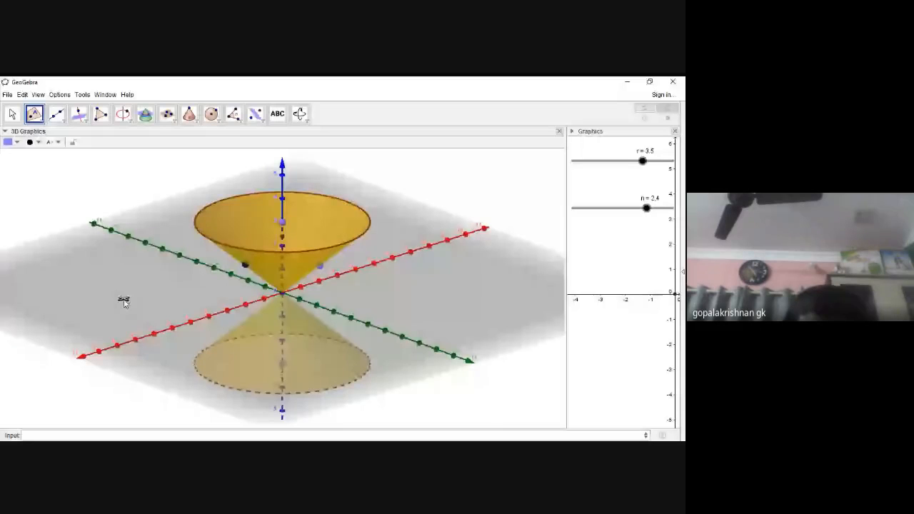
Step: Place a new point in the 3D view just beyond the rim of the upper cone
{"action": "left_click", "coordinate": [356, 192]}
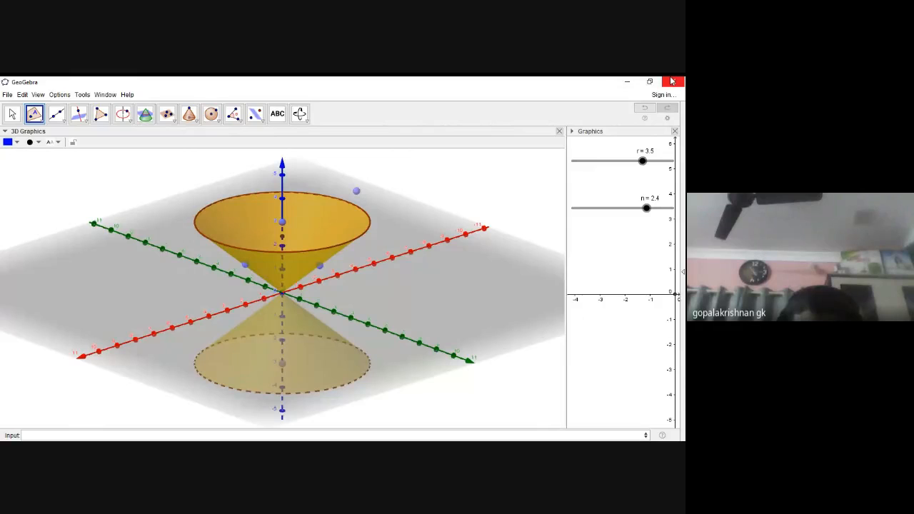
Step: Undo the placement of the stray point beyond the upper cone's rim
{"action": "key", "text": "ctrl+z"}
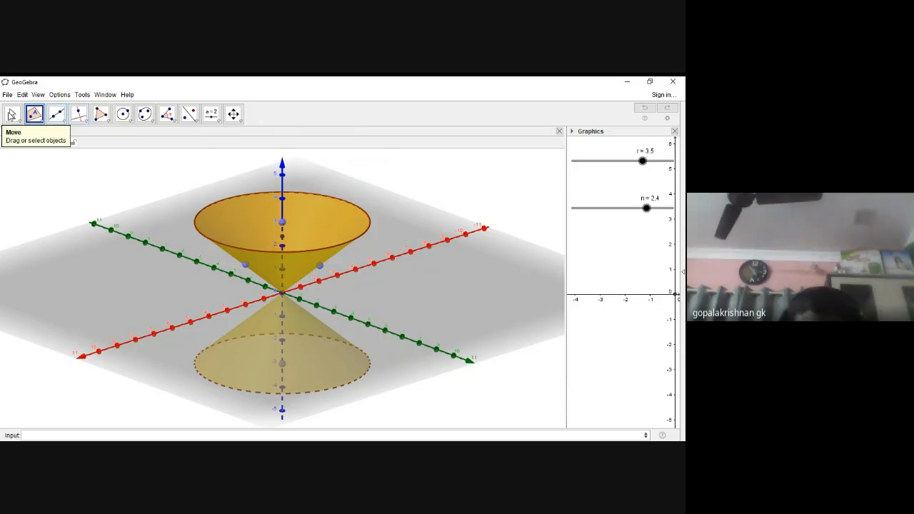
{"action": "left_click", "coordinate": [13, 114]}
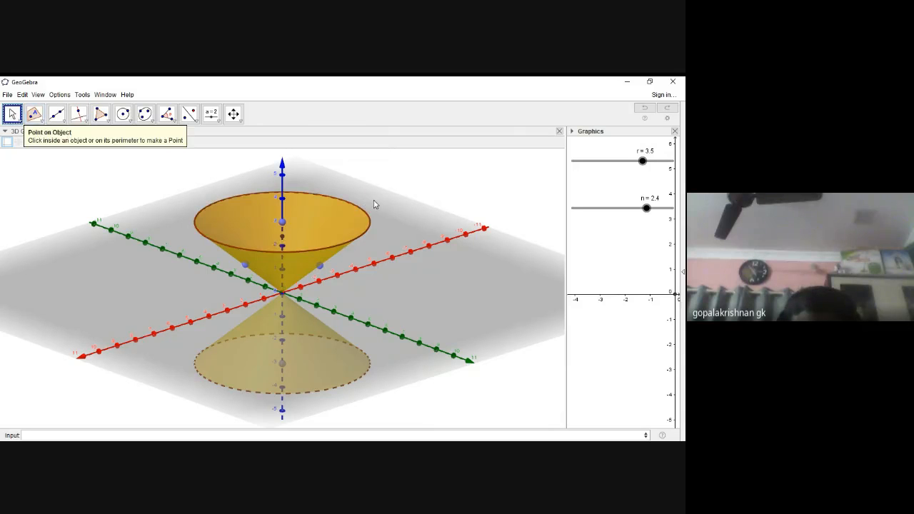
{"action": "left_click", "coordinate": [402, 193]}
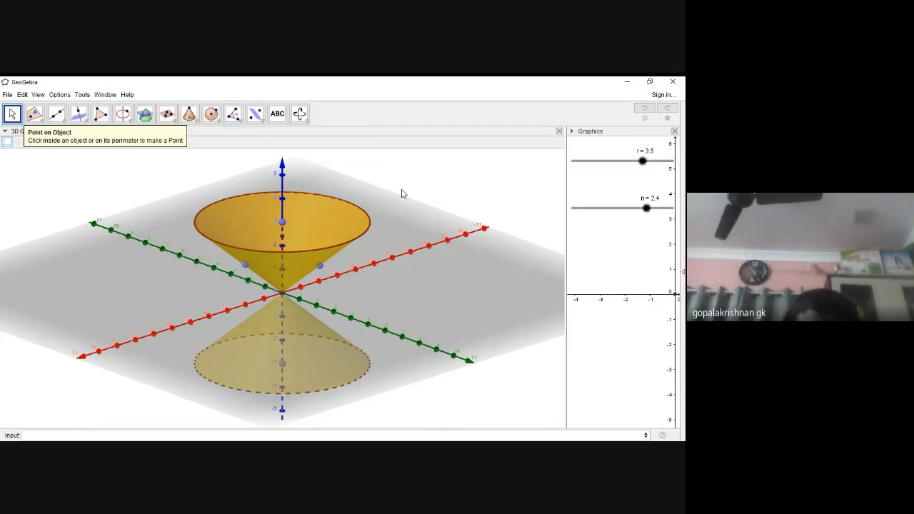
Step: Set slider n to 2.55 and create a plane through the slider-controlled axis point and the two points on the upper cone's sides
{"action": "left_click", "coordinate": [168, 114]}
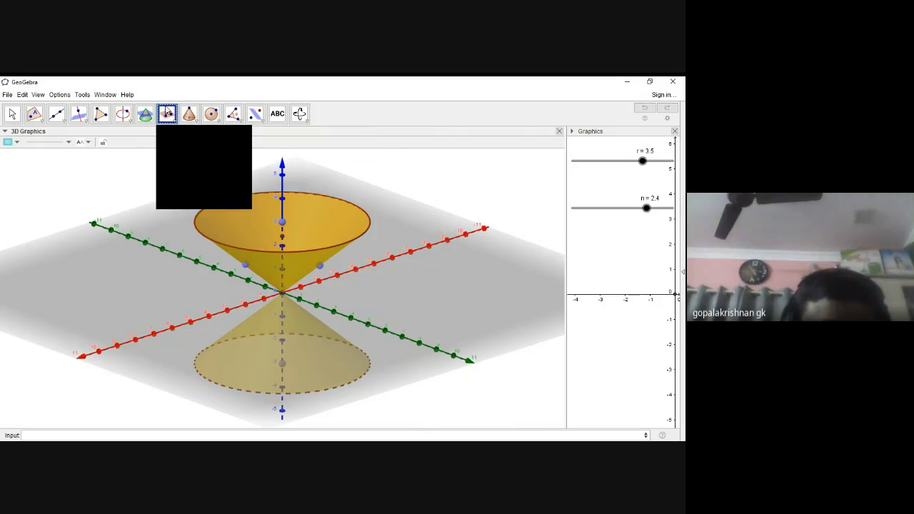
{"action": "left_click", "coordinate": [167, 114]}
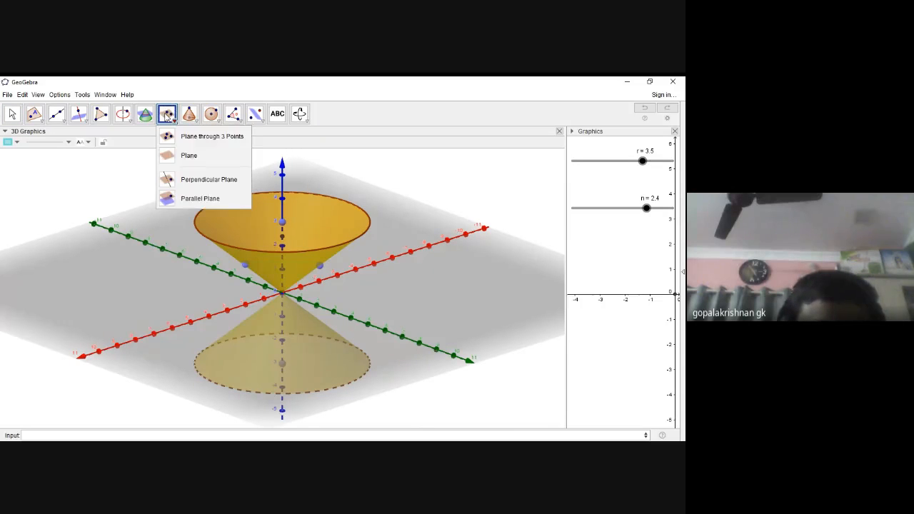
{"action": "left_click", "coordinate": [203, 140]}
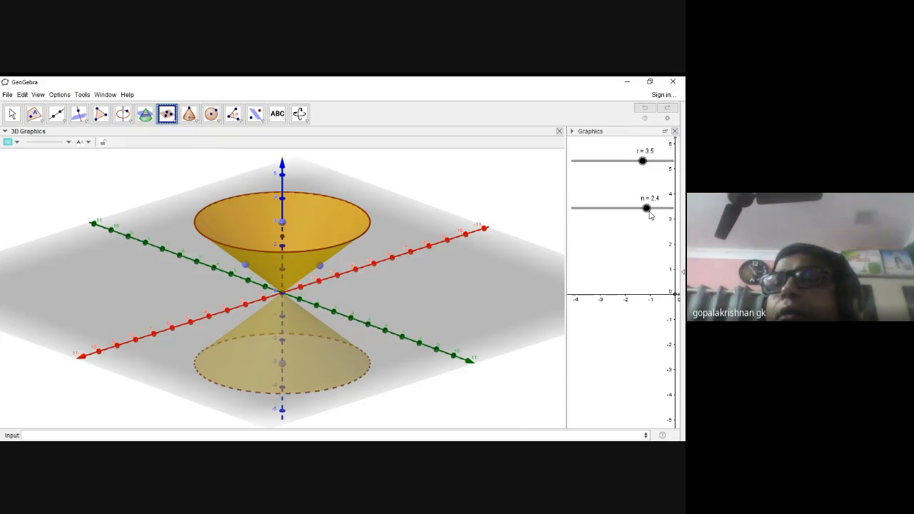
{"action": "mouse_move", "coordinate": [650, 215]}
{"action": "left_mouse_down"}
{"action": "mouse_move", "coordinate": [638, 212]}
{"action": "mouse_move", "coordinate": [647, 207]}
{"action": "left_mouse_up"}
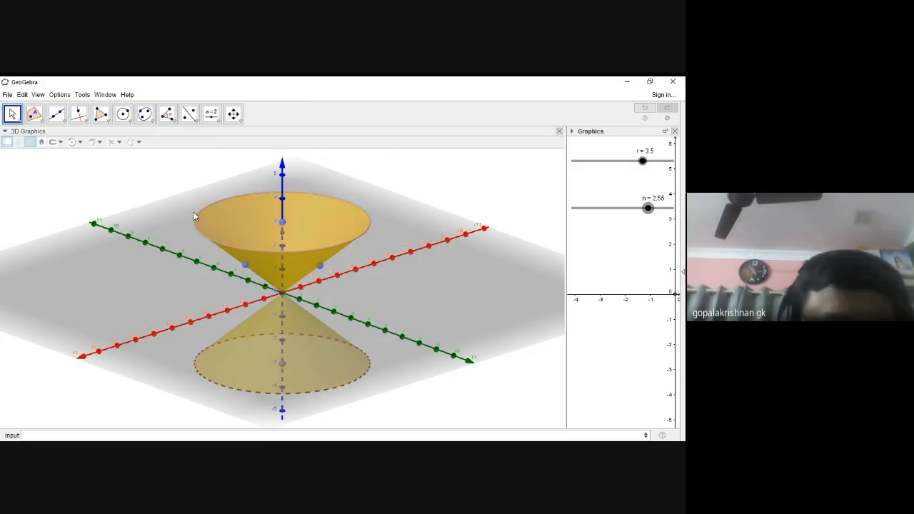
{"action": "left_click", "coordinate": [177, 202]}
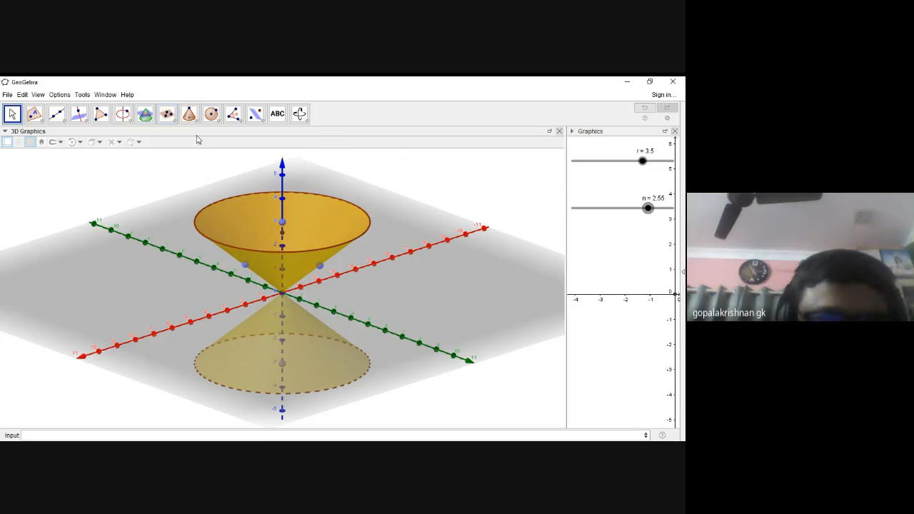
{"action": "left_click", "coordinate": [166, 113]}
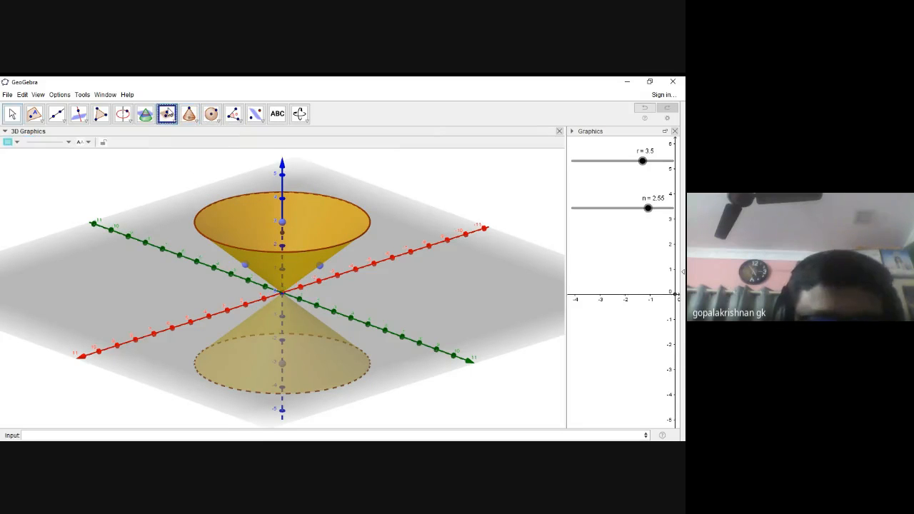
{"action": "left_click", "coordinate": [245, 267]}
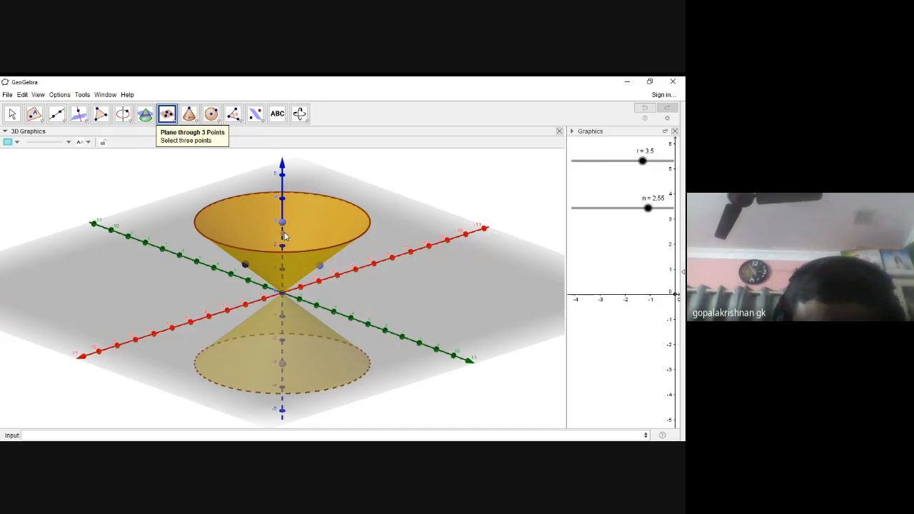
{"action": "left_click", "coordinate": [320, 268]}
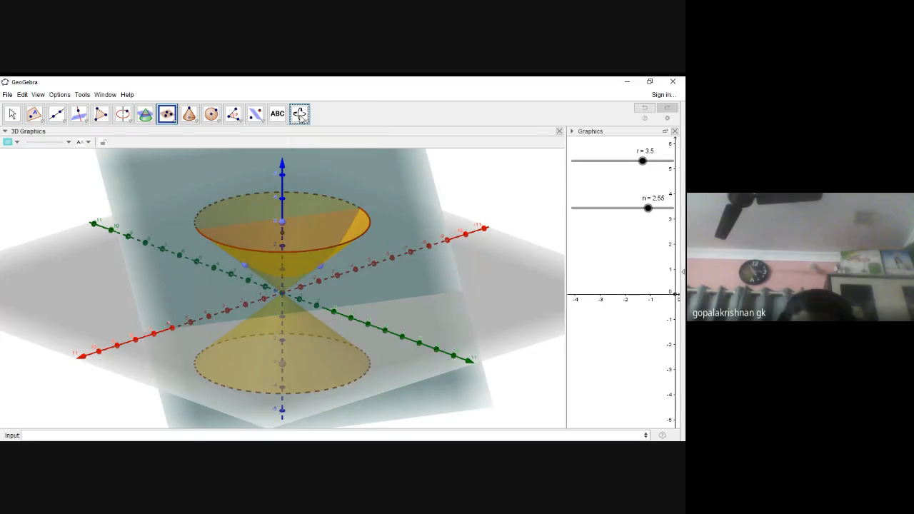
Step: Recolor the new plane pink (255, 192, 203) and set its opacity to 75
{"action": "left_click", "coordinate": [299, 116]}
{"action": "left_click_drag", "start_coordinate": [337, 228], "coordinate": [369, 242]}
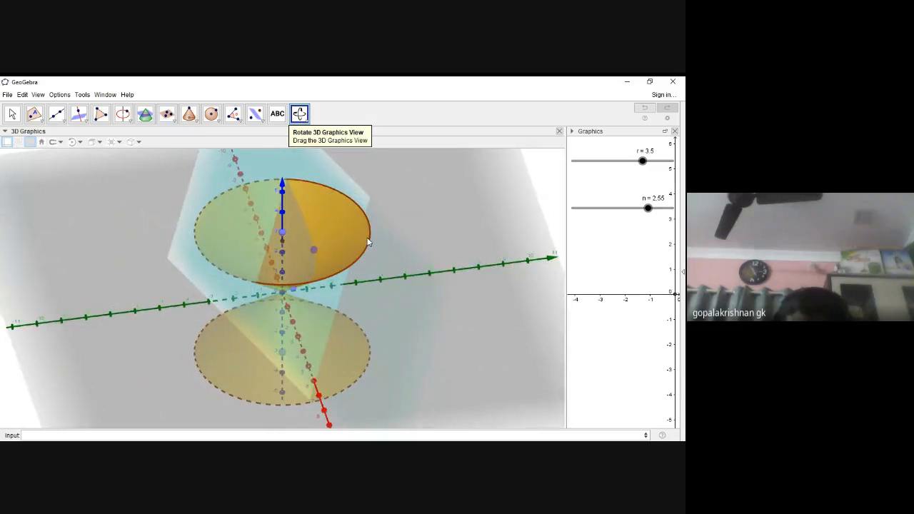
{"action": "right_click", "coordinate": [203, 274]}
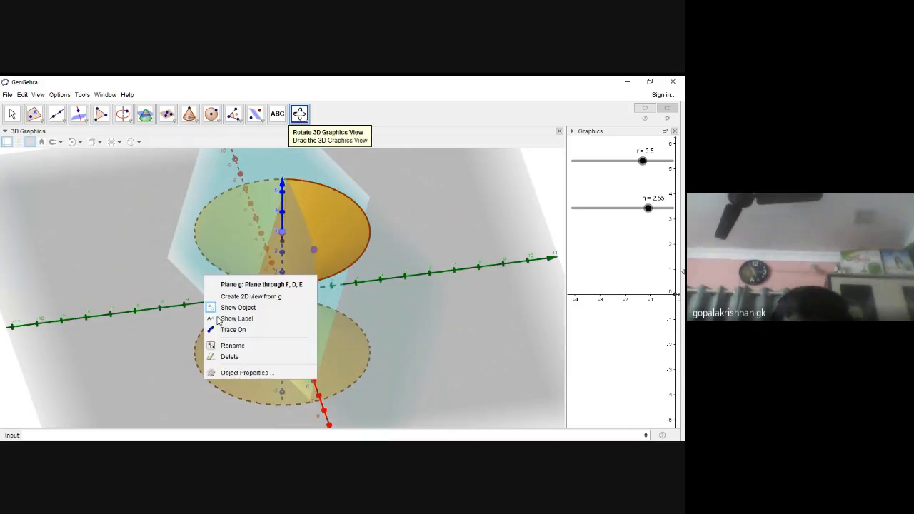
{"action": "left_click", "coordinate": [241, 372]}
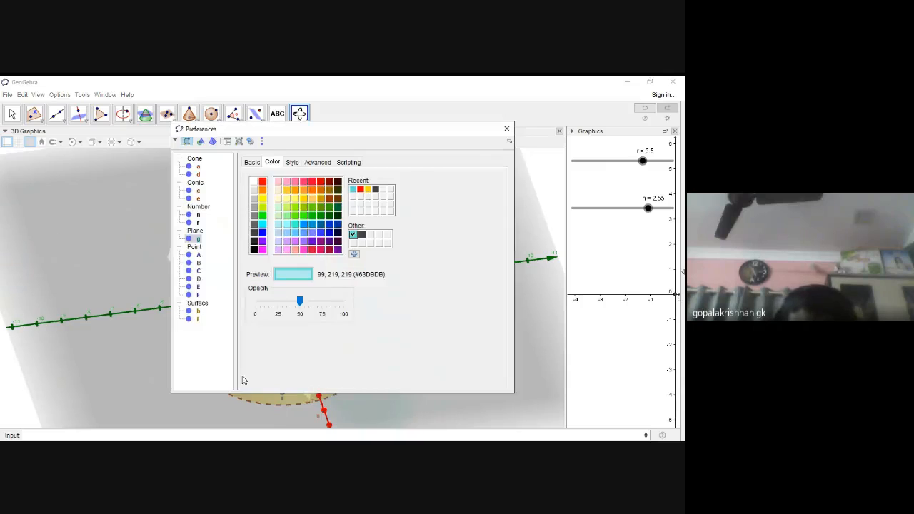
{"action": "left_click", "coordinate": [278, 182]}
{"action": "left_click_drag", "start_coordinate": [299, 301], "coordinate": [321, 300]}
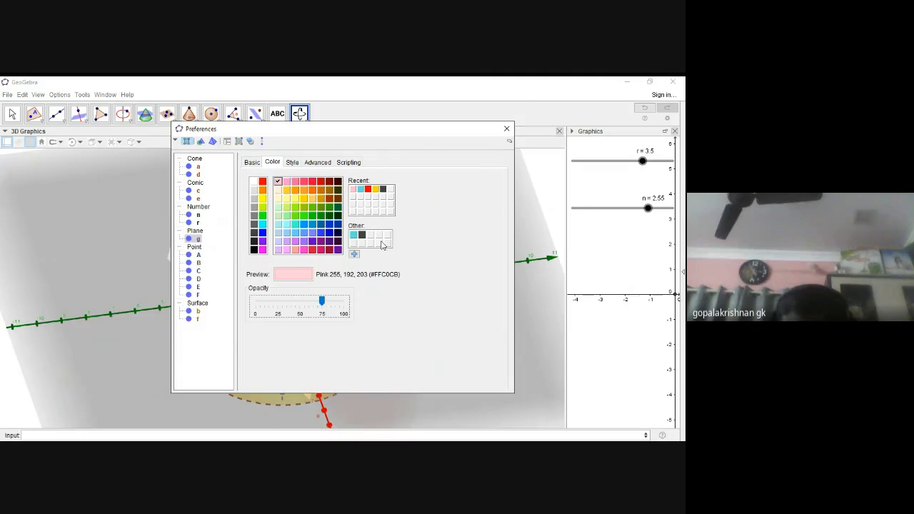
{"action": "left_click", "coordinate": [507, 129]}
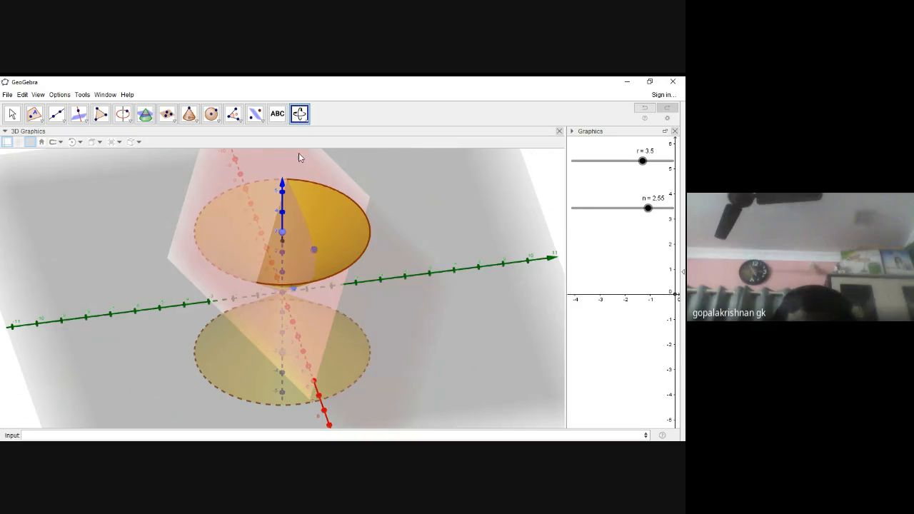
Step: Vary the plane's tilt through the cone by moving slider n to 2.15, far higher, and back down to 2.2
{"action": "left_click_drag", "start_coordinate": [293, 250], "coordinate": [204, 302]}
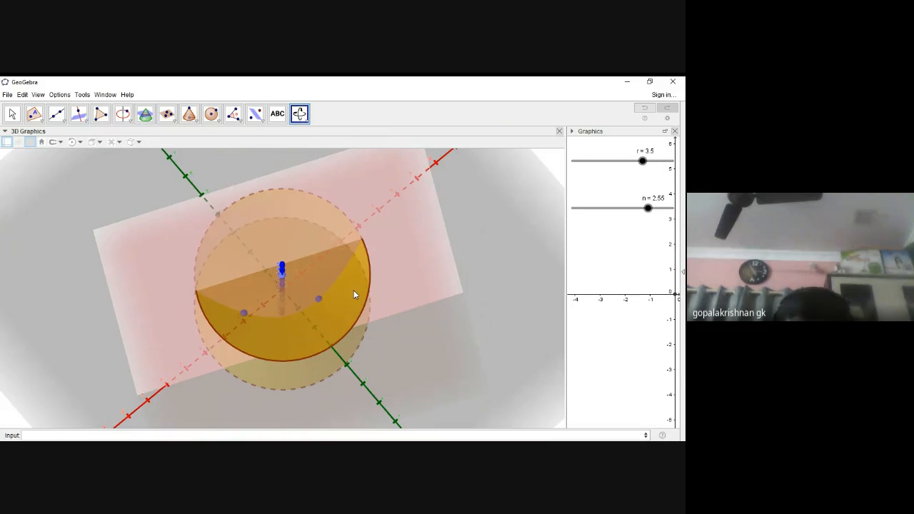
{"action": "left_click_drag", "start_coordinate": [354, 290], "coordinate": [380, 267]}
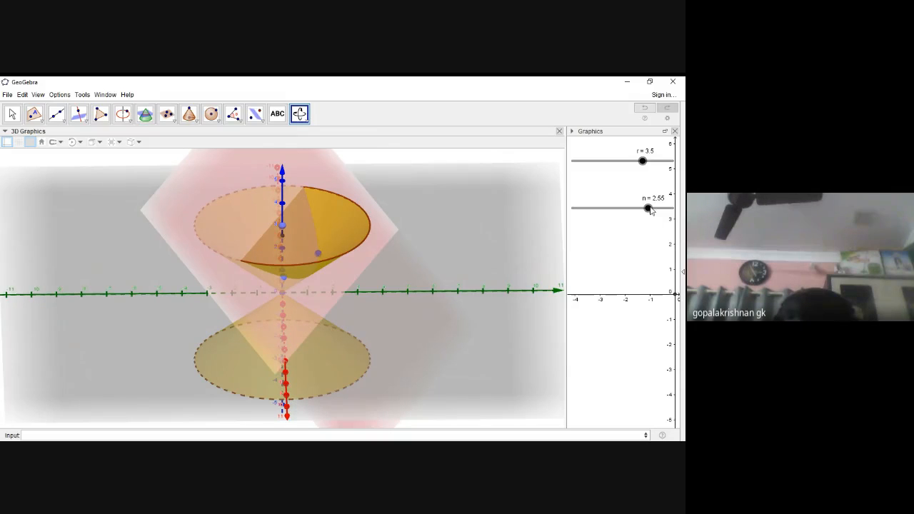
{"action": "mouse_move", "coordinate": [649, 208]}
{"action": "left_mouse_down"}
{"action": "mouse_move", "coordinate": [591, 207]}
{"action": "mouse_move", "coordinate": [669, 208]}
{"action": "mouse_move", "coordinate": [644, 207]}
{"action": "left_mouse_up"}
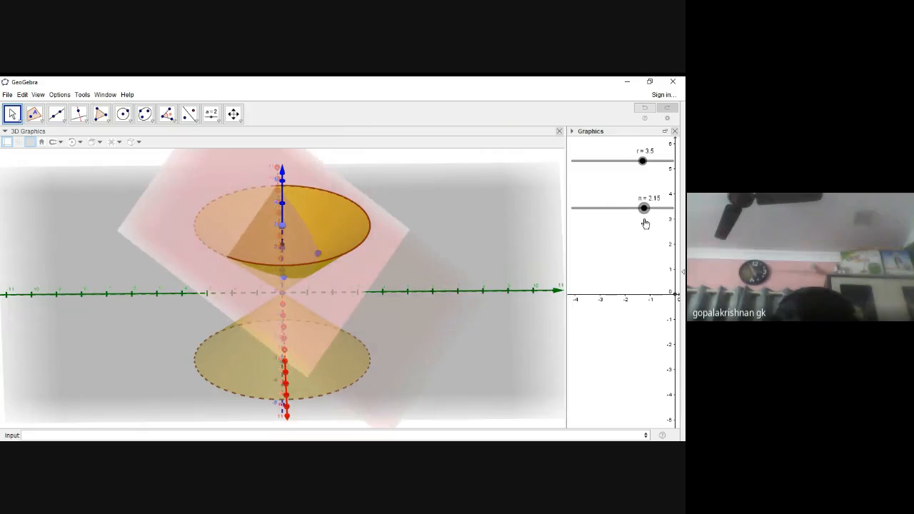
{"action": "left_click", "coordinate": [235, 115]}
{"action": "left_click", "coordinate": [358, 219]}
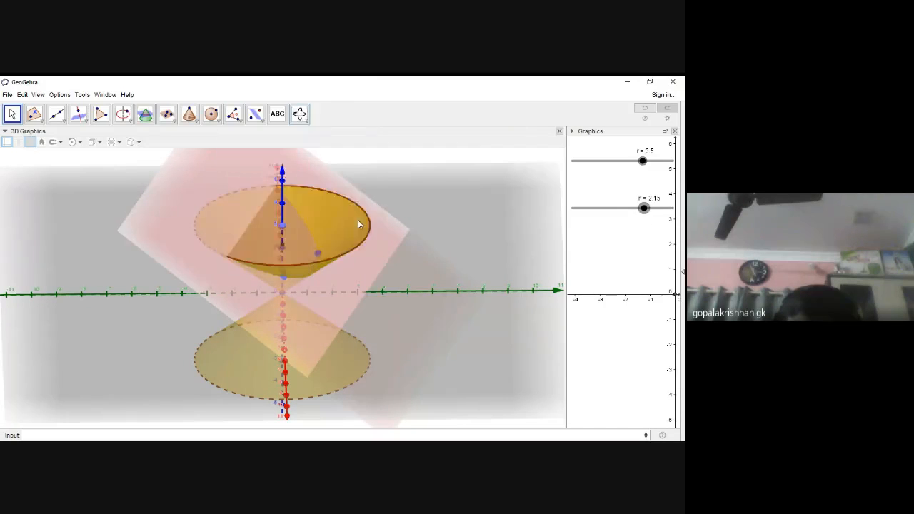
{"action": "left_click", "coordinate": [300, 114]}
{"action": "left_click_drag", "start_coordinate": [318, 172], "coordinate": [332, 213]}
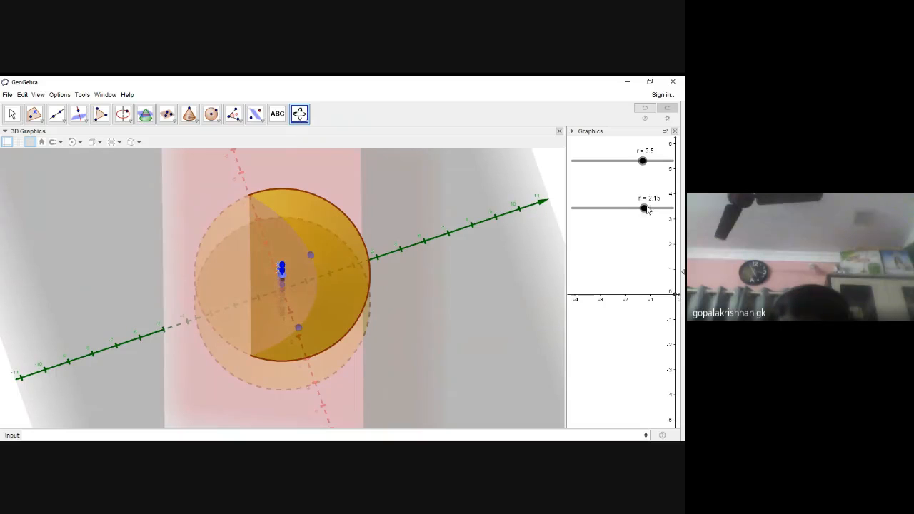
{"action": "left_click_drag", "start_coordinate": [645, 208], "coordinate": [663, 207]}
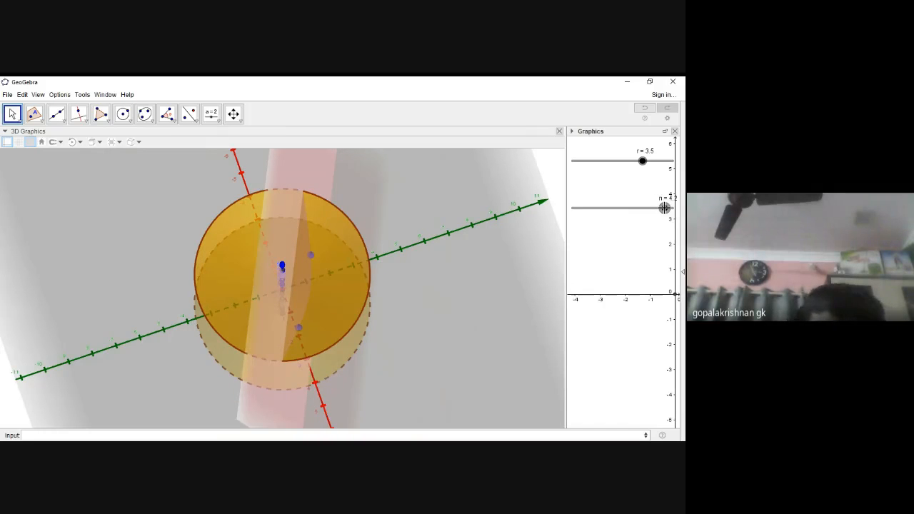
{"action": "left_click_drag", "start_coordinate": [666, 216], "coordinate": [646, 217]}
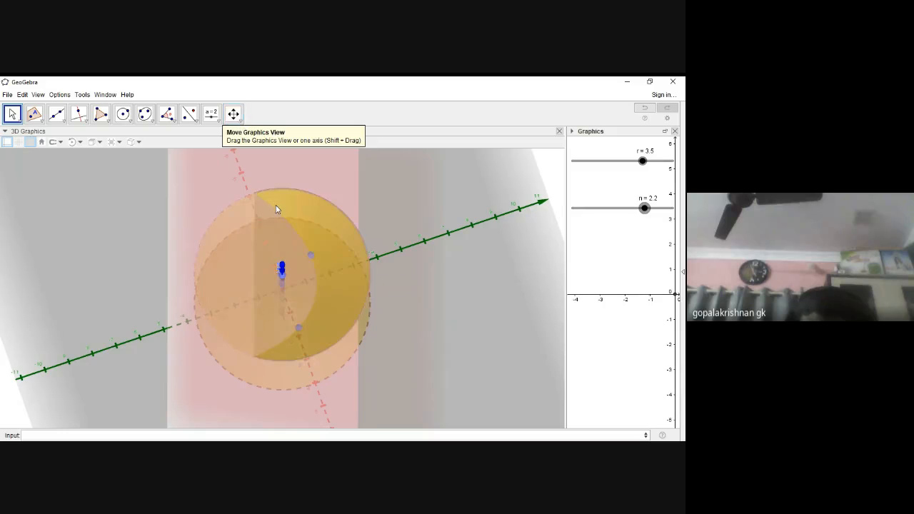
Step: Intersect the pink plane with the upper cone using Intersect Two Surfaces to produce the section curve
{"action": "left_click_drag", "start_coordinate": [277, 209], "coordinate": [258, 222]}
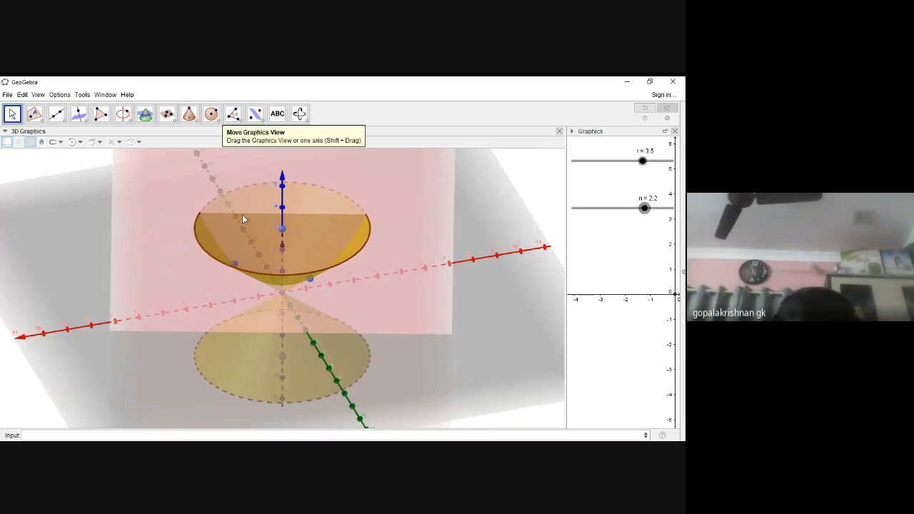
{"action": "left_click_drag", "start_coordinate": [242, 215], "coordinate": [264, 225]}
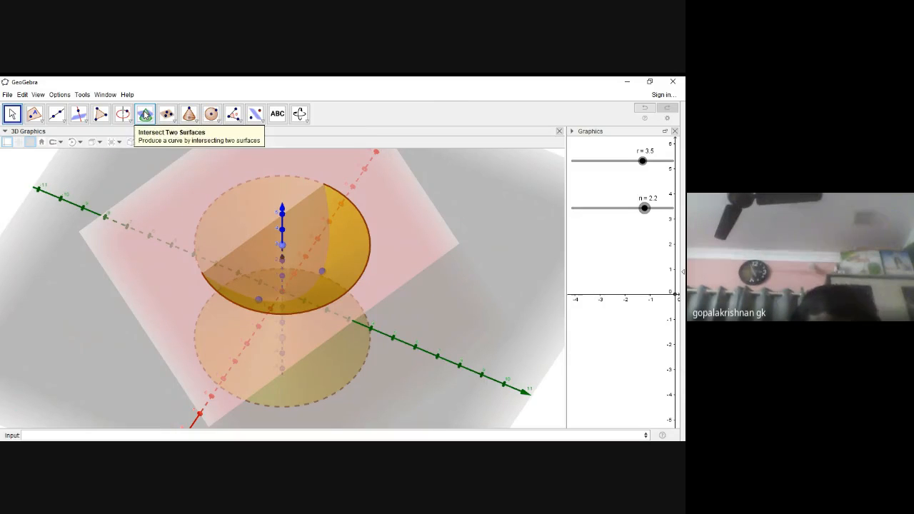
{"action": "left_click", "coordinate": [144, 115]}
{"action": "left_click", "coordinate": [145, 114]}
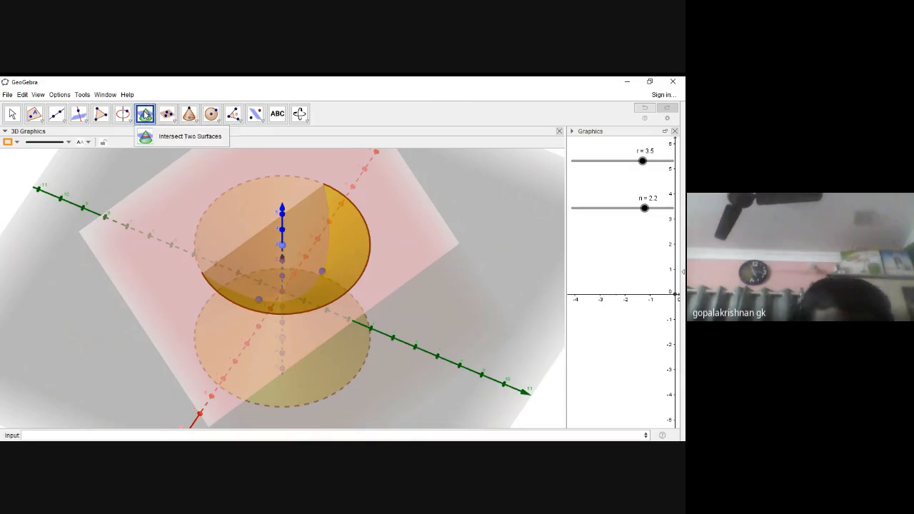
{"action": "left_click", "coordinate": [181, 136]}
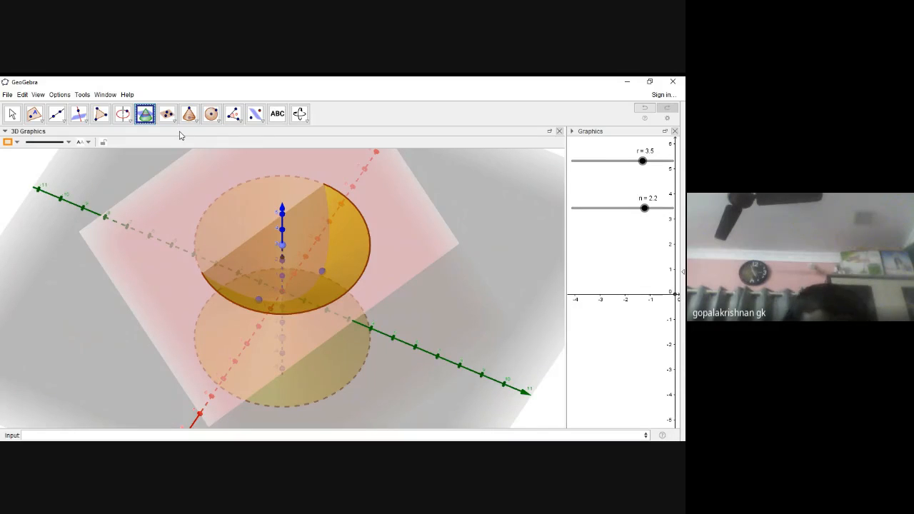
{"action": "left_click", "coordinate": [142, 117]}
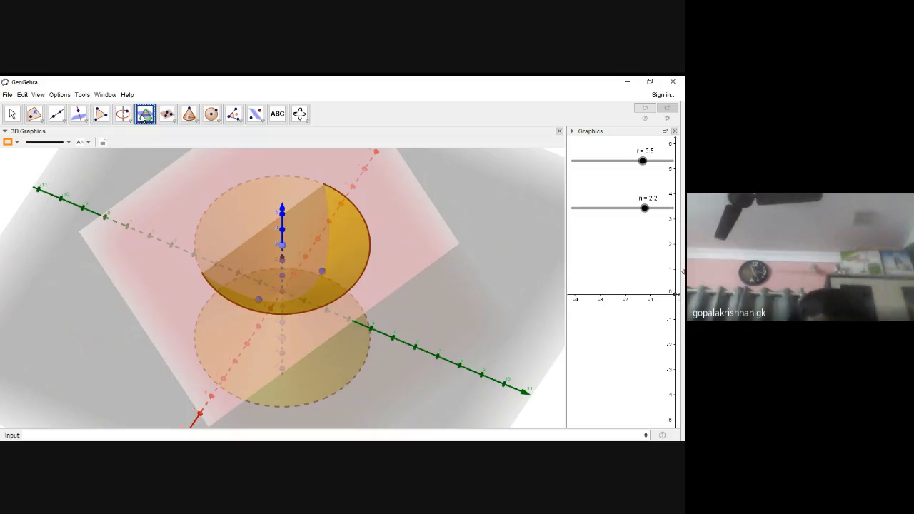
{"action": "left_click", "coordinate": [144, 117]}
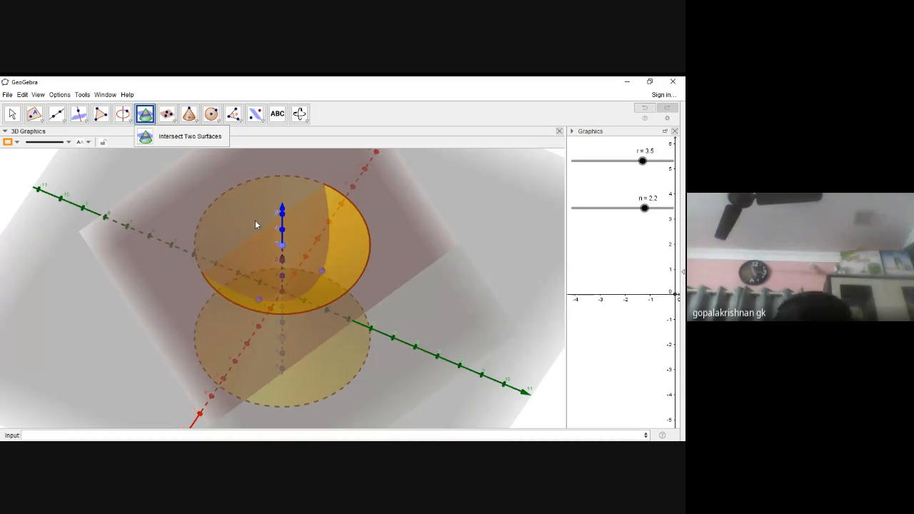
{"action": "left_click", "coordinate": [255, 220]}
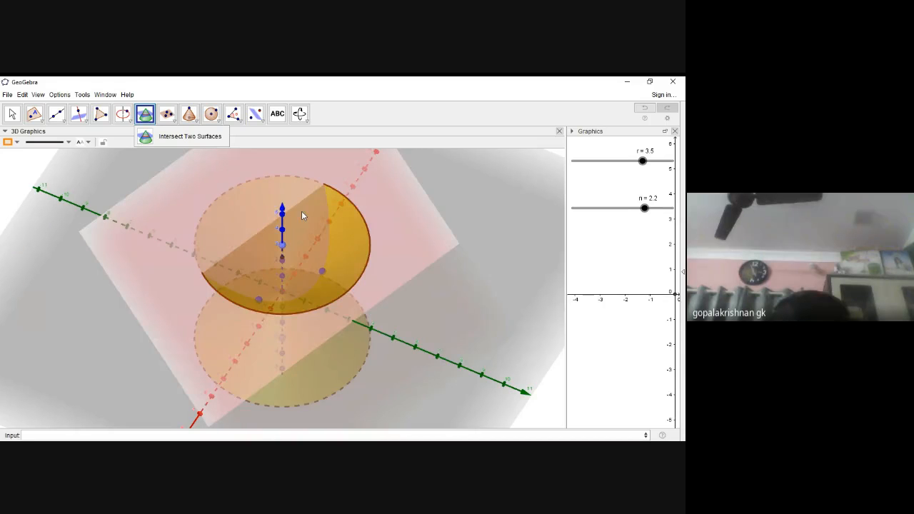
{"action": "left_click", "coordinate": [300, 210]}
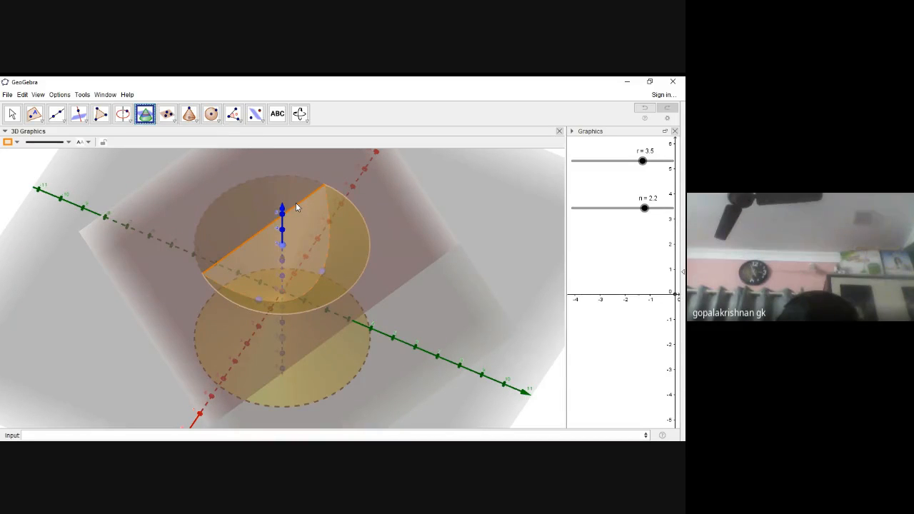
{"action": "left_click", "coordinate": [300, 210]}
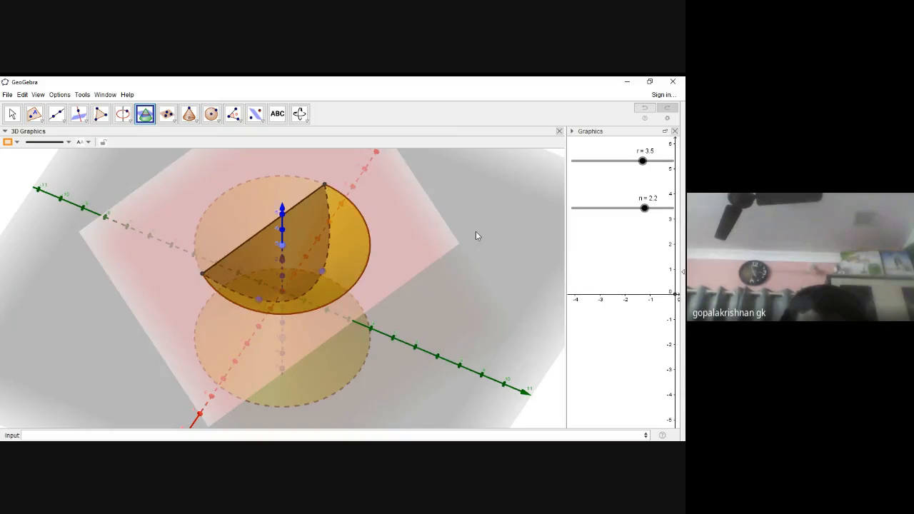
Step: Try a 2D view created from the upper cone's base circle, enlarge it, and close it again
{"action": "left_click", "coordinate": [301, 114]}
{"action": "left_click", "coordinate": [324, 204]}
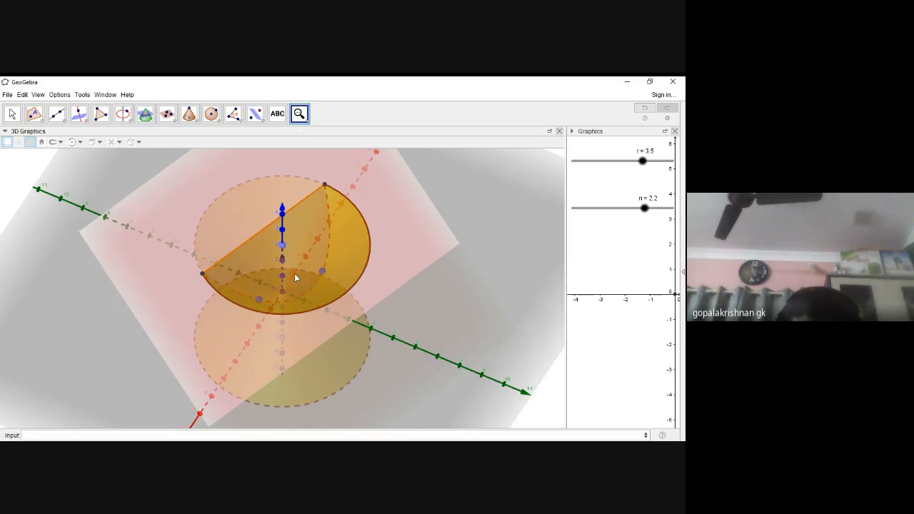
{"action": "left_click", "coordinate": [299, 116]}
{"action": "left_click", "coordinate": [315, 138]}
{"action": "left_click_drag", "start_coordinate": [309, 241], "coordinate": [289, 251]}
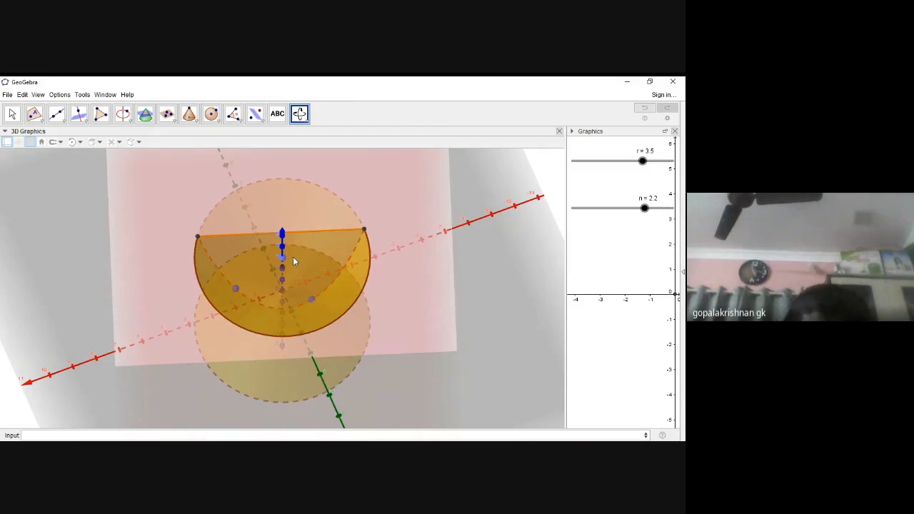
{"action": "right_click", "coordinate": [293, 259]}
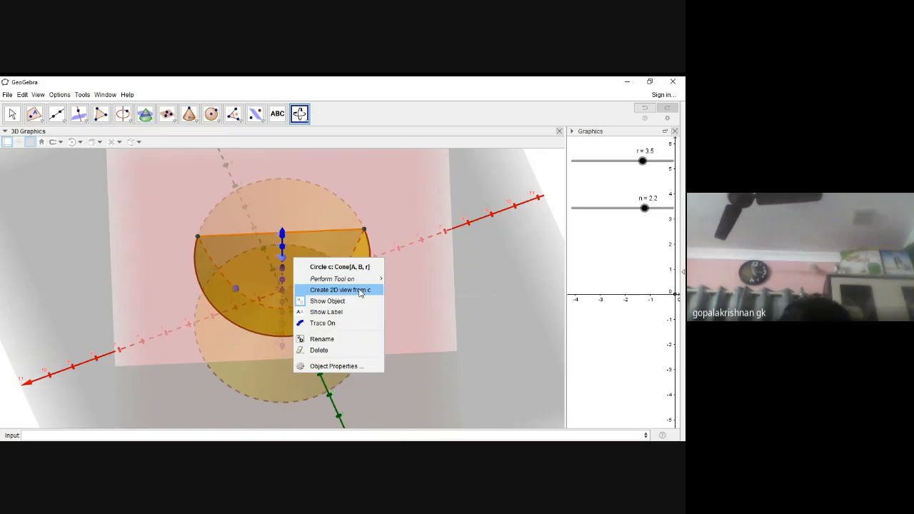
{"action": "left_click", "coordinate": [361, 290]}
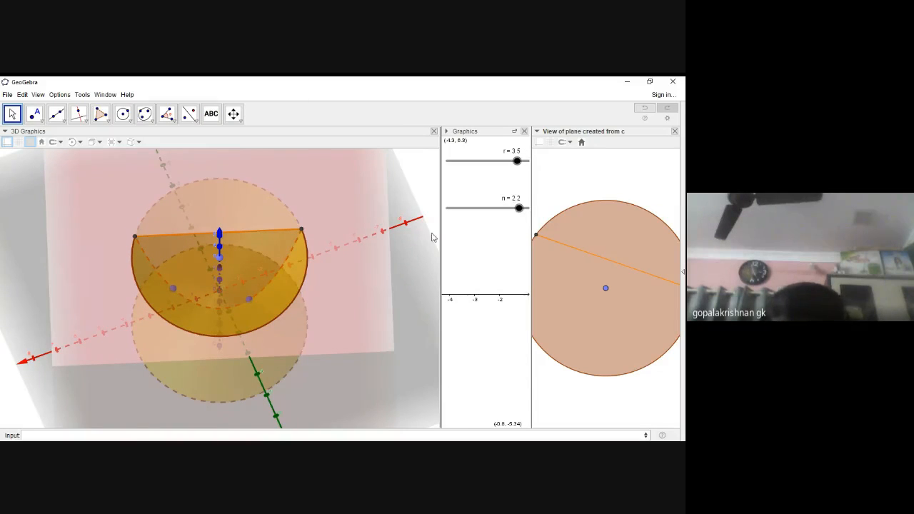
{"action": "left_click_drag", "start_coordinate": [438, 233], "coordinate": [367, 230]}
{"action": "left_click_drag", "start_coordinate": [531, 259], "coordinate": [414, 257]}
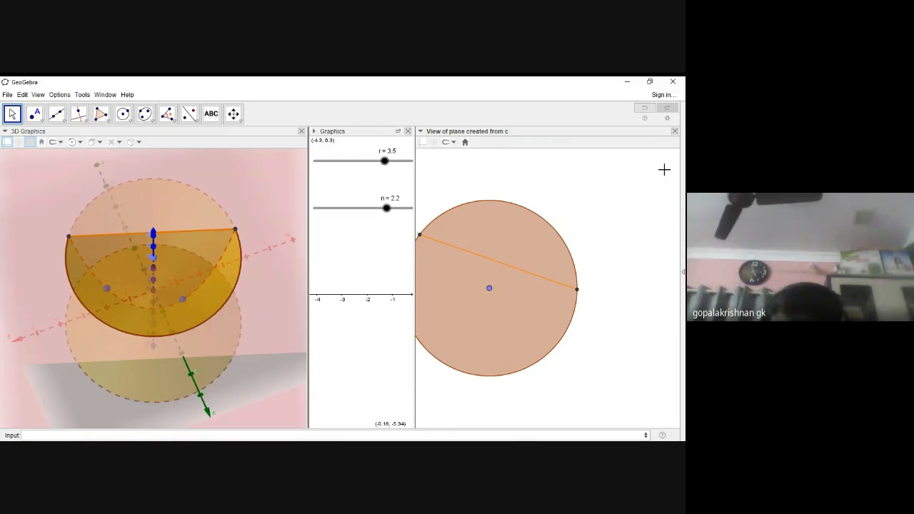
{"action": "left_click", "coordinate": [674, 132]}
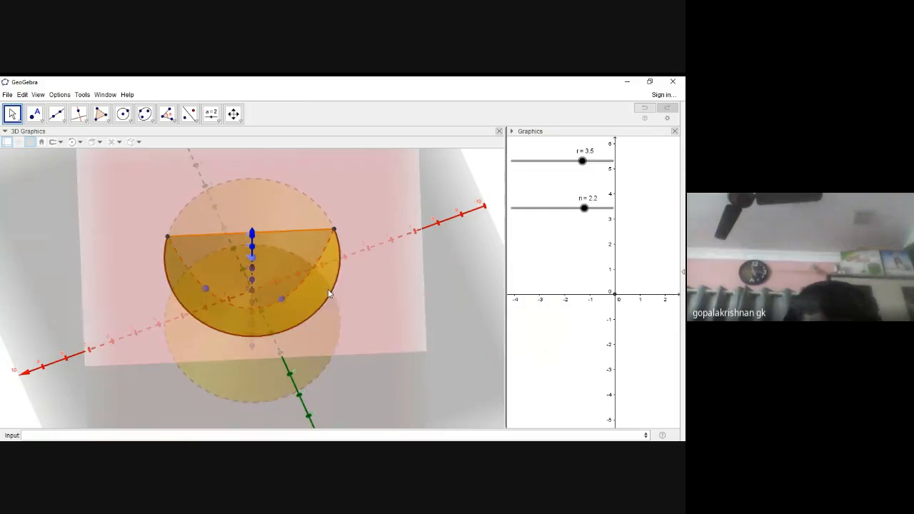
{"action": "left_click", "coordinate": [202, 201]}
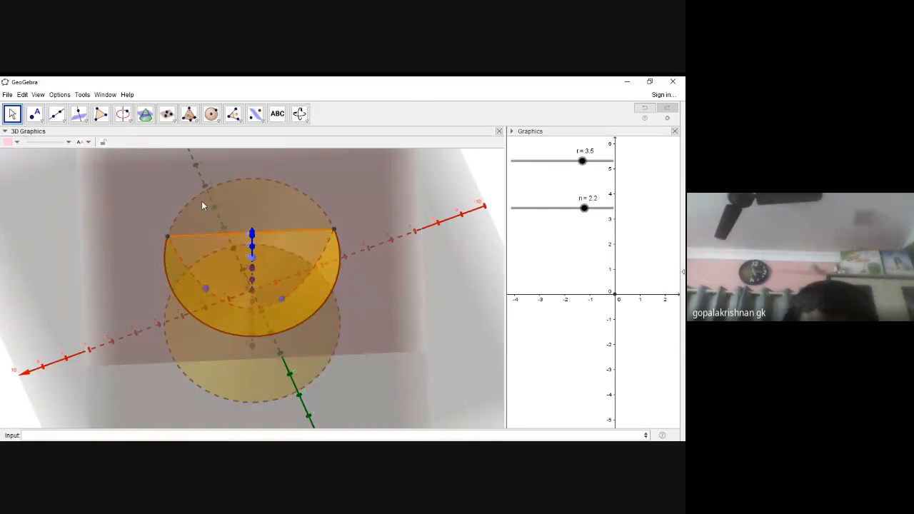
{"action": "left_click", "coordinate": [145, 113]}
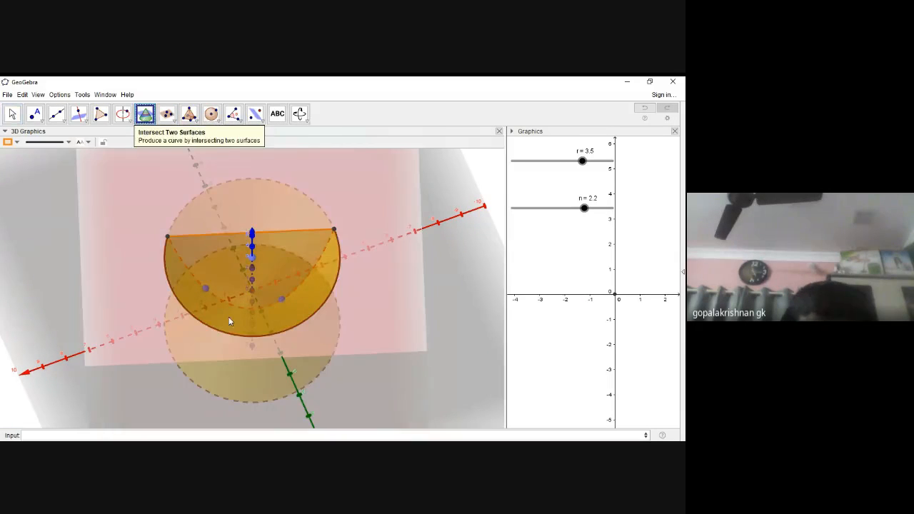
{"action": "key", "text": "Escape"}
{"action": "double_click", "coordinate": [290, 294]}
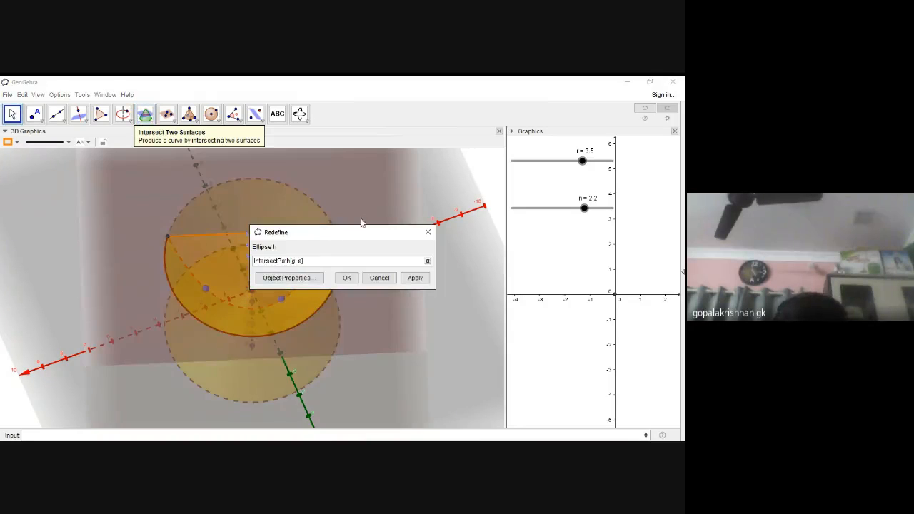
{"action": "left_click", "coordinate": [379, 278]}
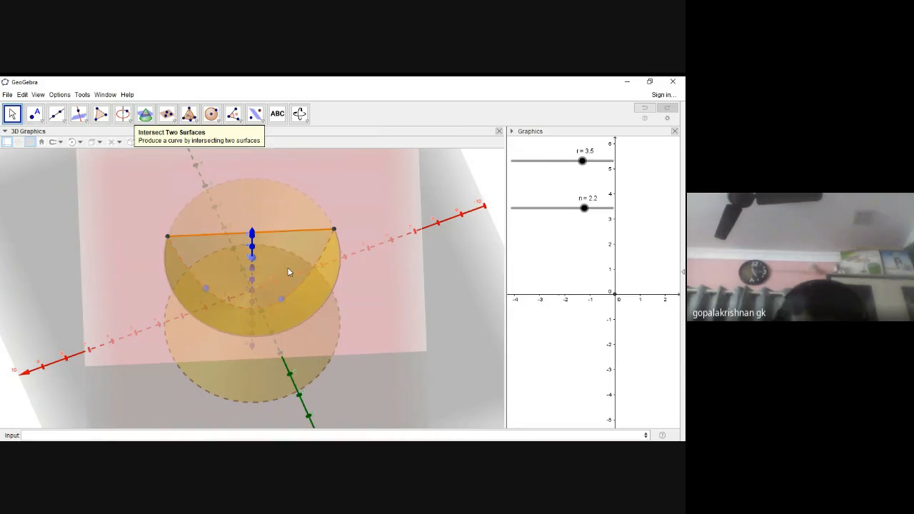
Step: Create another 2D view from the upper cone's base circle
{"action": "right_click", "coordinate": [289, 271]}
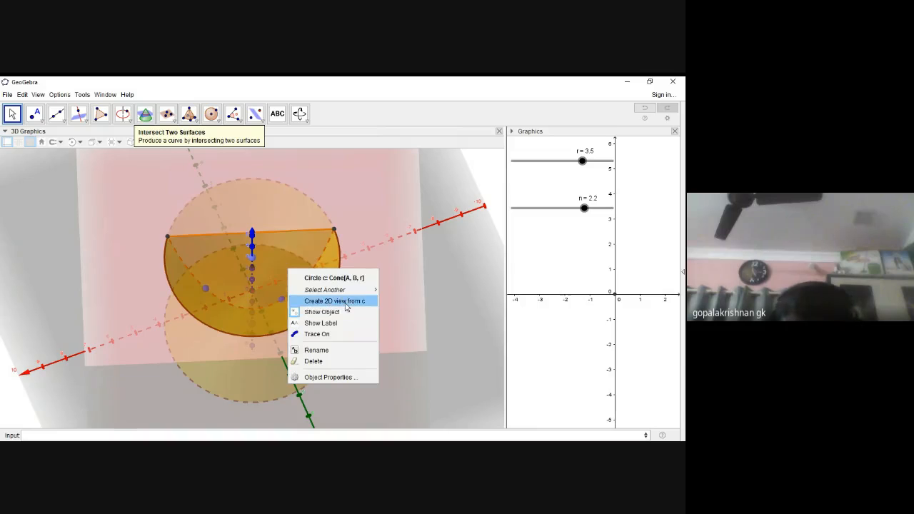
{"action": "left_click", "coordinate": [332, 301]}
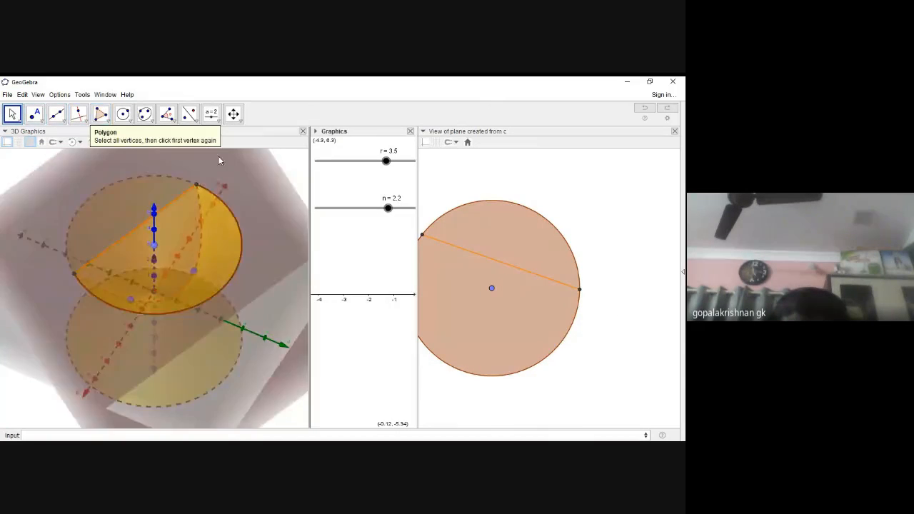
Step: Try deleting the pink plane and the upper cone, and undo the deletions
{"action": "left_click", "coordinate": [238, 117]}
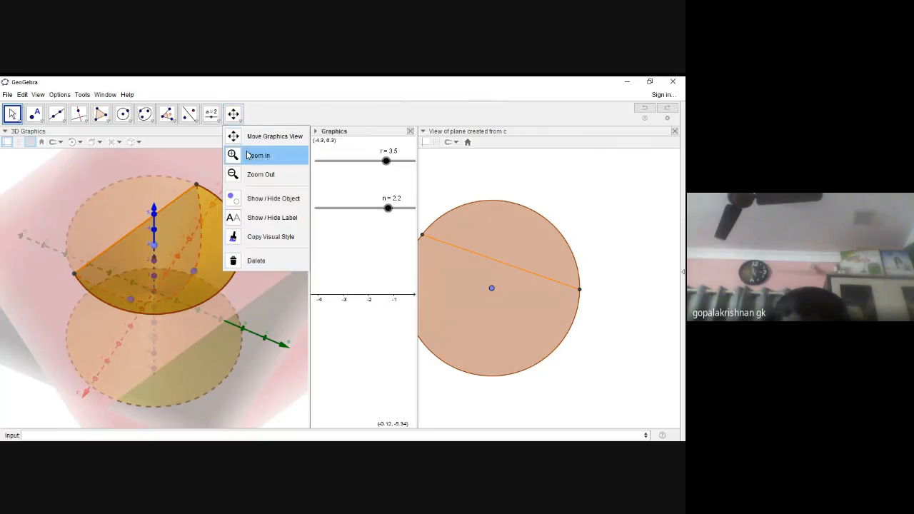
{"action": "left_click", "coordinate": [249, 252]}
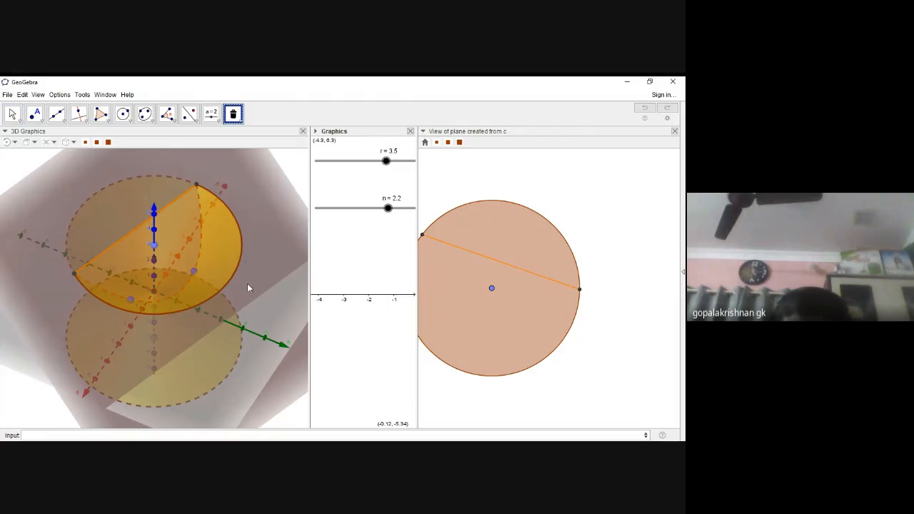
{"action": "left_click", "coordinate": [252, 252]}
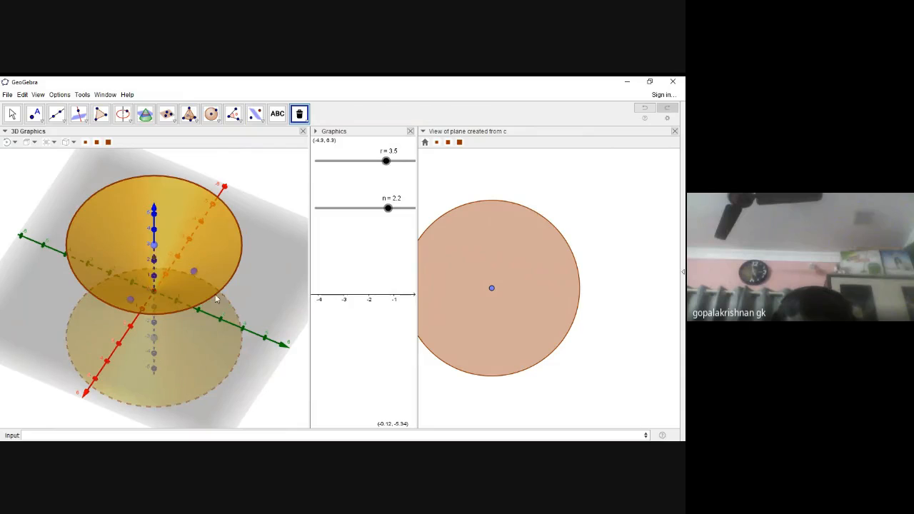
{"action": "left_click", "coordinate": [190, 224]}
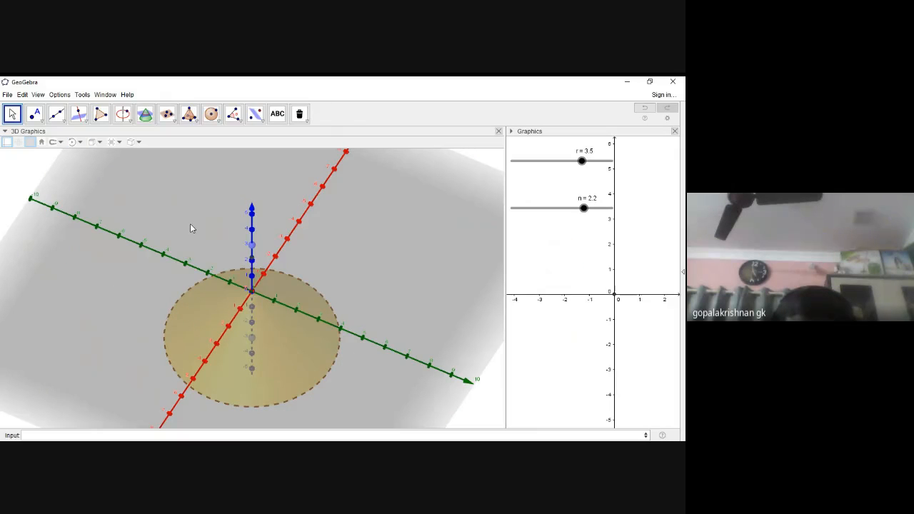
{"action": "key", "text": "ctrl+z"}
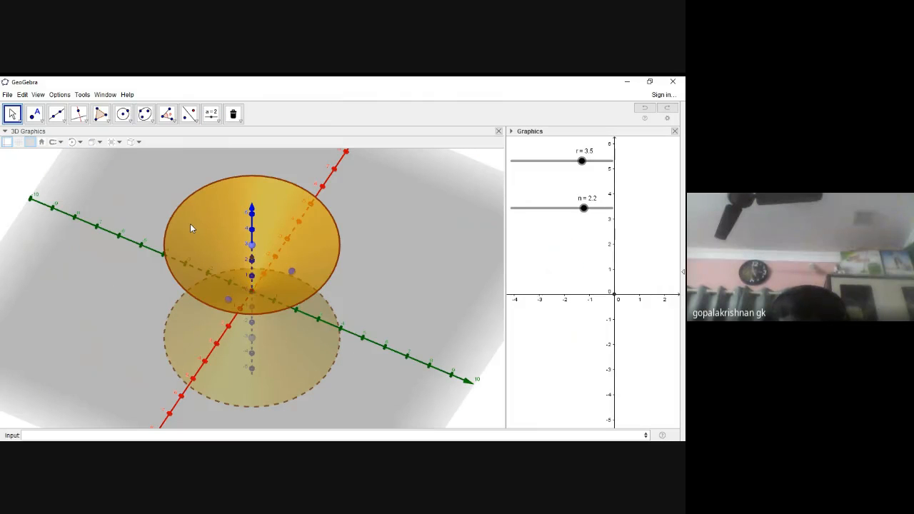
{"action": "left_click", "coordinate": [298, 250]}
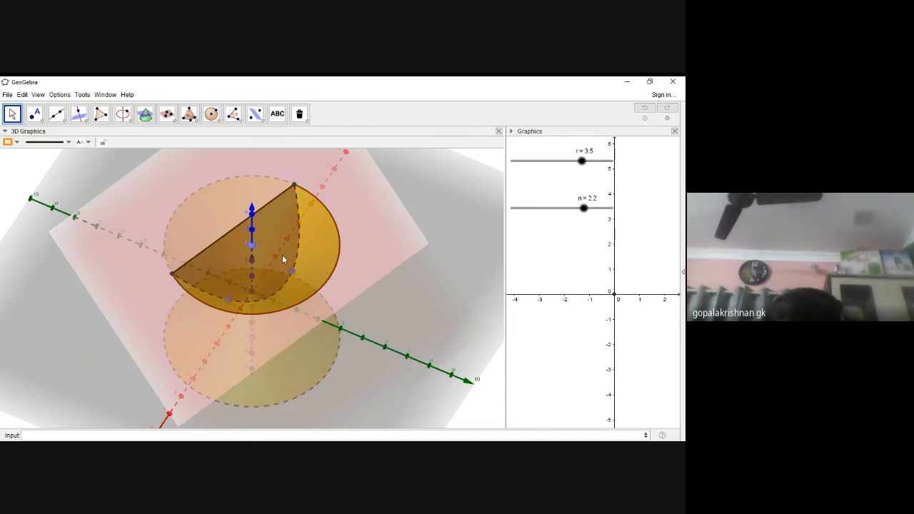
Step: Create a 2D view from the section curve on the upper cone and widen it to fit the whole curve
{"action": "right_click", "coordinate": [282, 260]}
{"action": "left_click", "coordinate": [325, 288]}
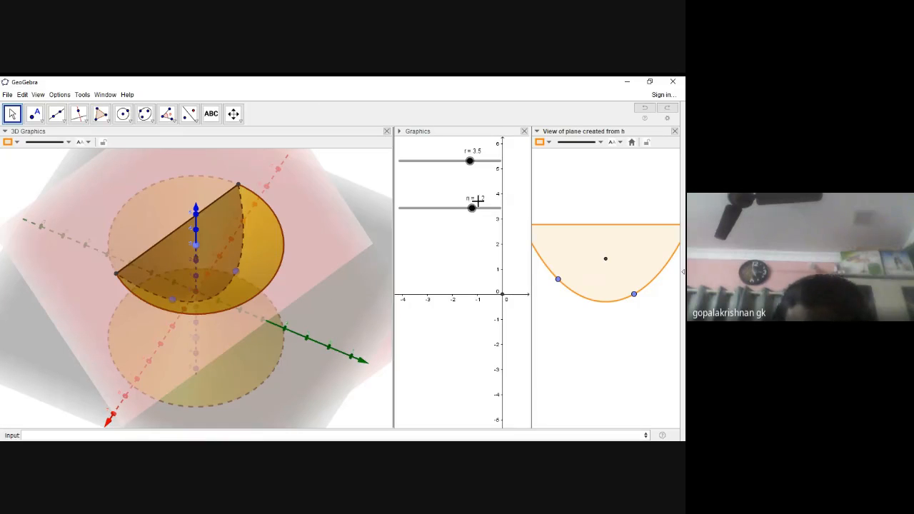
{"action": "scroll", "coordinate": [406, 221], "scroll_direction": "down", "scroll_amount": 1}
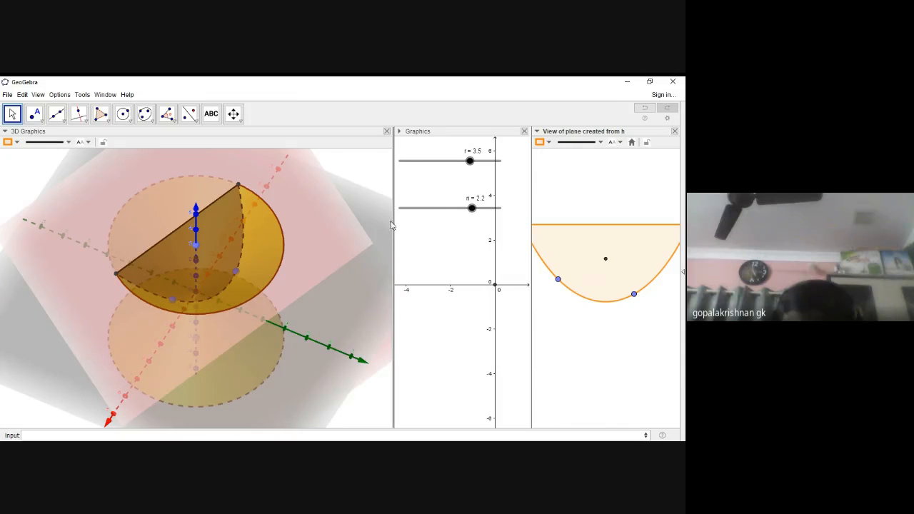
{"action": "left_click_drag", "start_coordinate": [359, 217], "coordinate": [342, 216]}
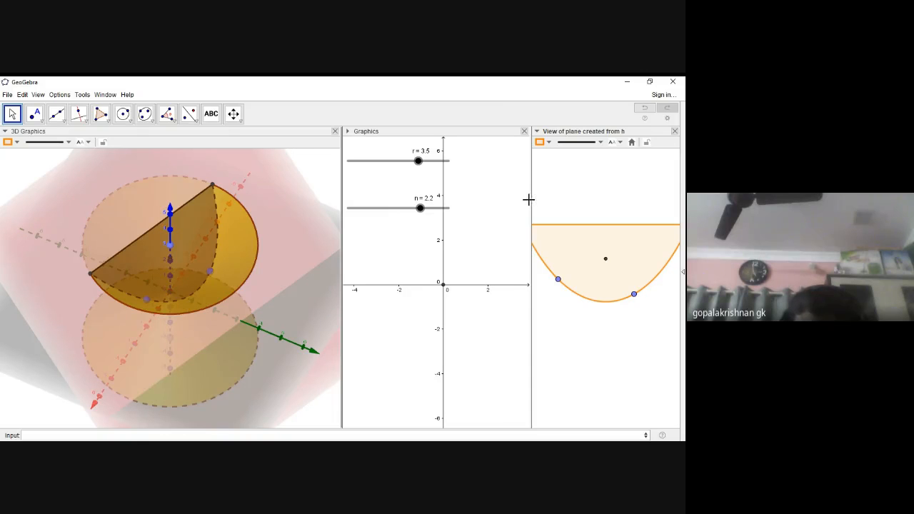
{"action": "left_click_drag", "start_coordinate": [529, 200], "coordinate": [433, 194]}
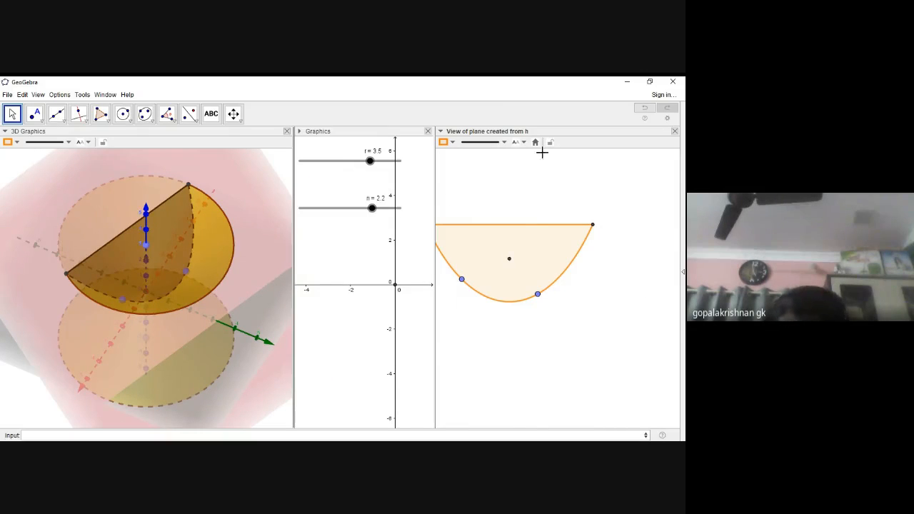
{"action": "left_click", "coordinate": [233, 114]}
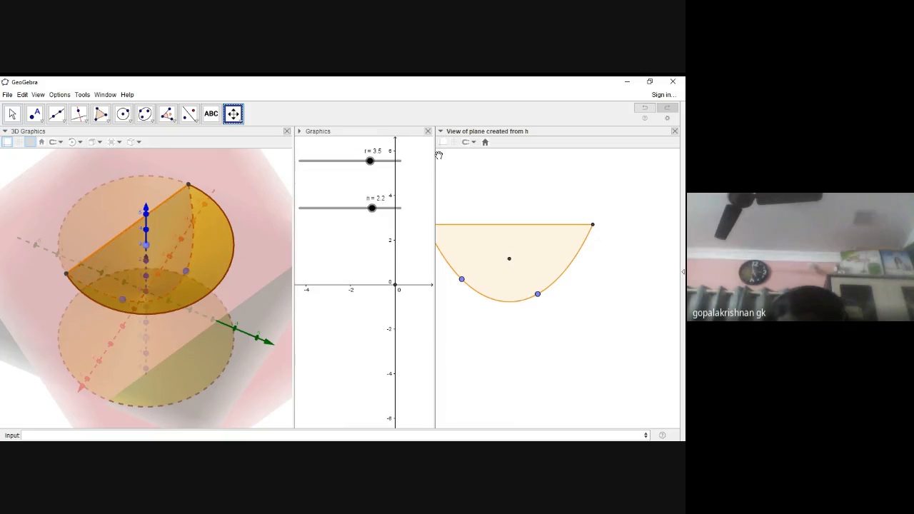
{"action": "left_click_drag", "start_coordinate": [475, 166], "coordinate": [518, 165]}
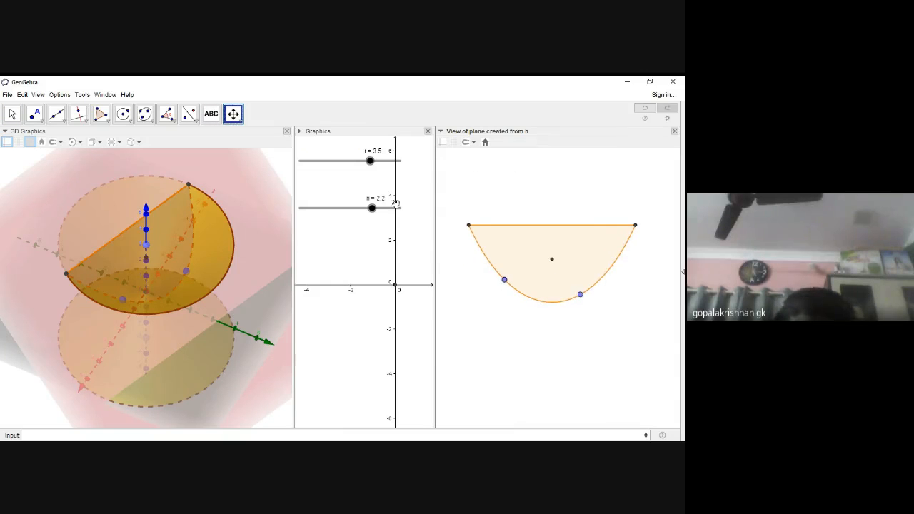
Step: Raise slider n to 2.3 and on to 5, steepening the pink plane so it cuts both cones
{"action": "left_click_drag", "start_coordinate": [372, 211], "coordinate": [374, 214]}
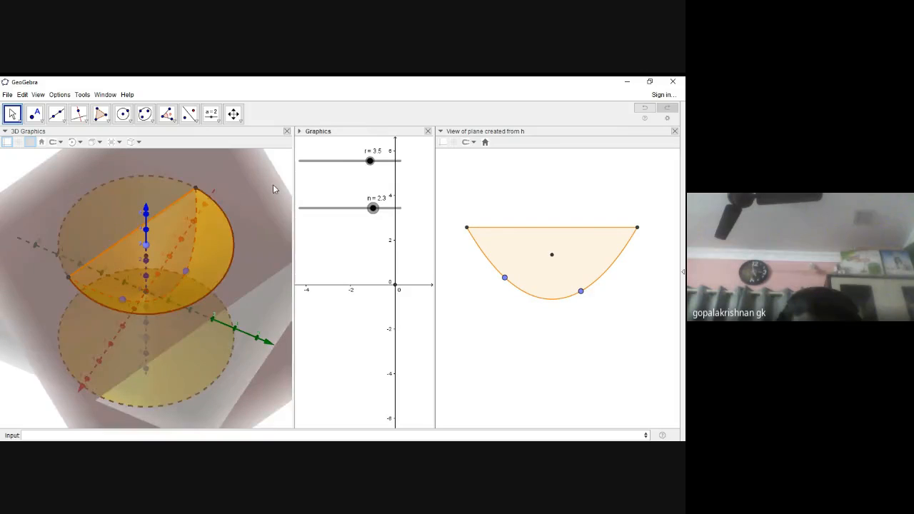
{"action": "left_click", "coordinate": [242, 125]}
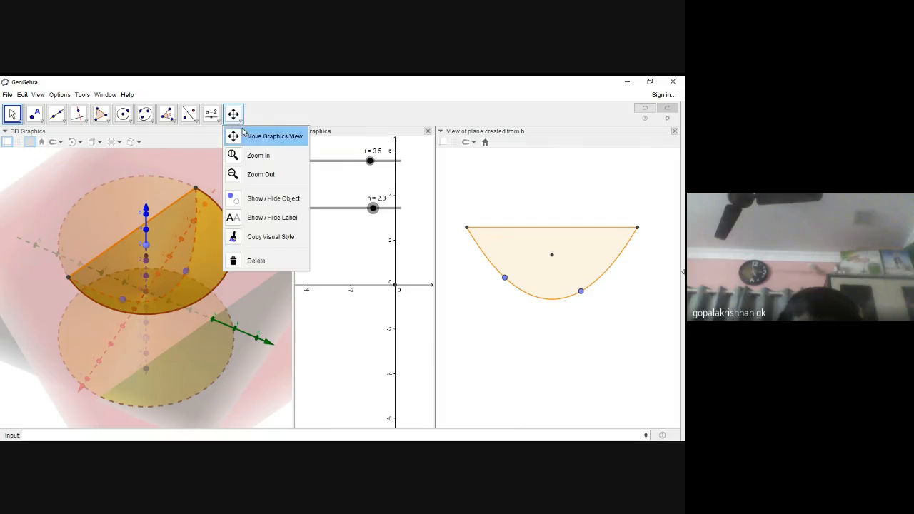
{"action": "left_click", "coordinate": [247, 309]}
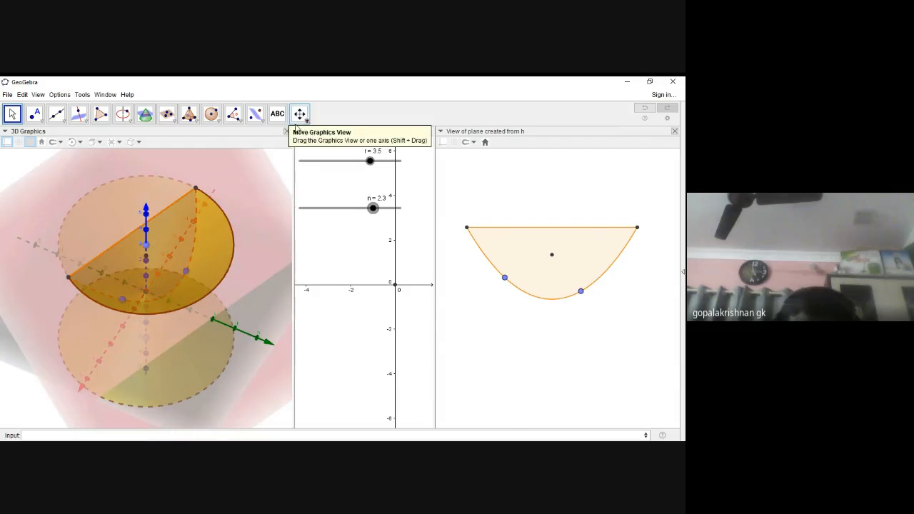
{"action": "left_click", "coordinate": [300, 116]}
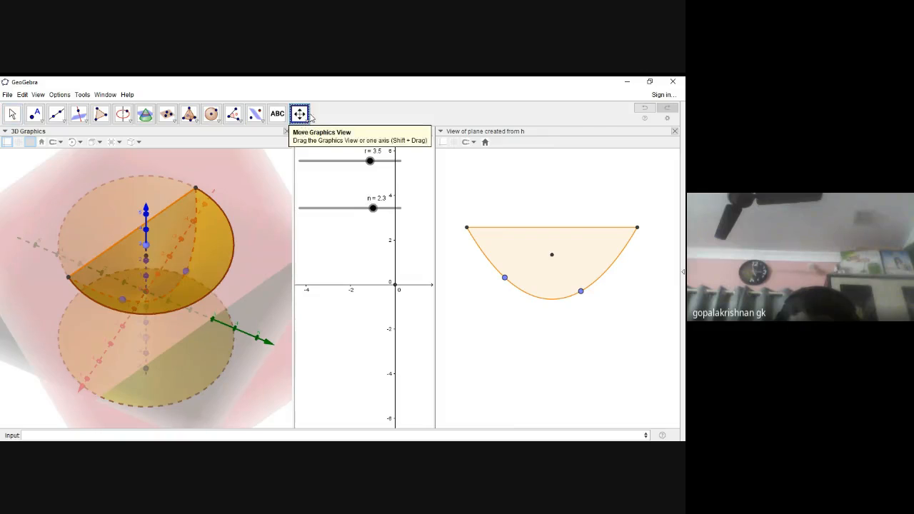
{"action": "left_click", "coordinate": [310, 117]}
{"action": "left_click", "coordinate": [309, 134]}
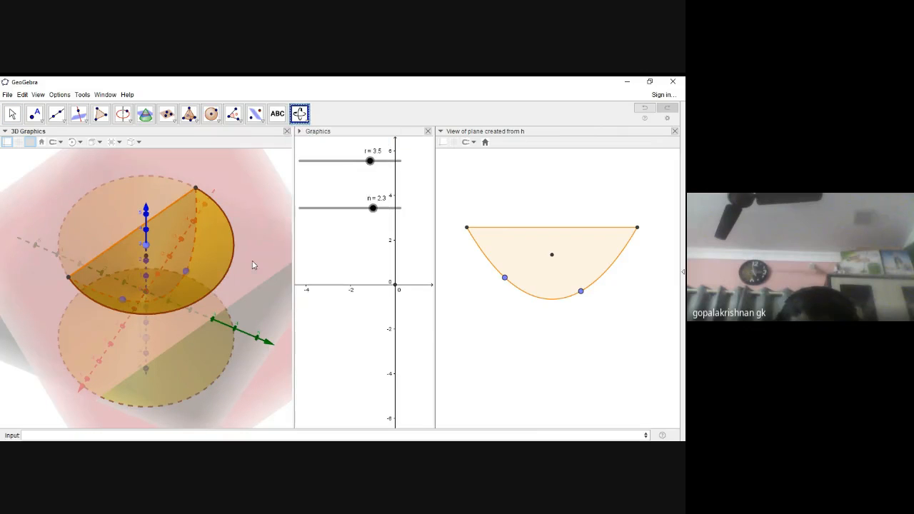
{"action": "left_click_drag", "start_coordinate": [252, 265], "coordinate": [272, 241]}
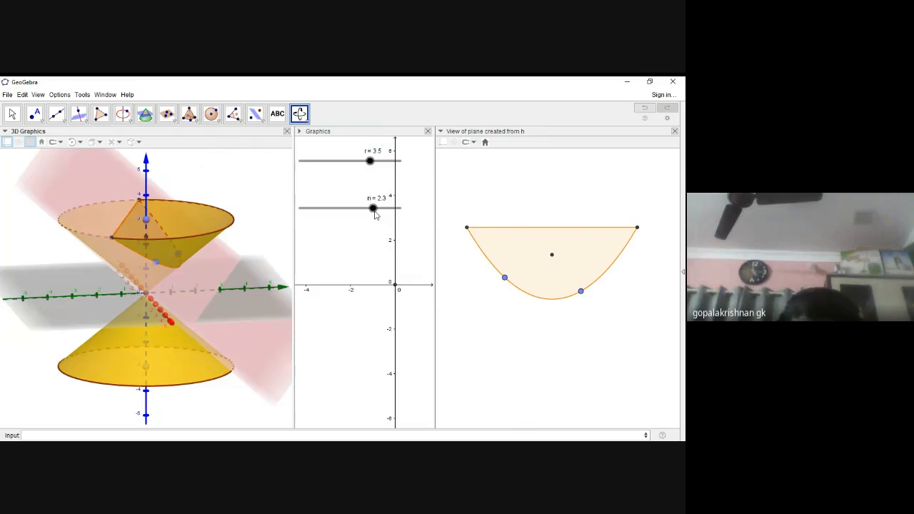
{"action": "left_click_drag", "start_coordinate": [375, 213], "coordinate": [404, 220]}
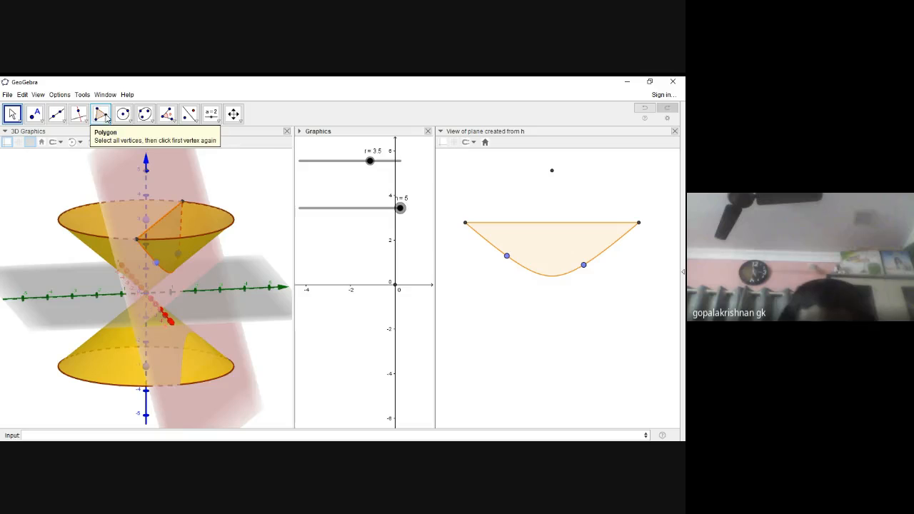
Step: Intersect the pink plane with the lower cone using Intersect Two Surfaces to produce the second section curve
{"action": "left_click", "coordinate": [278, 180]}
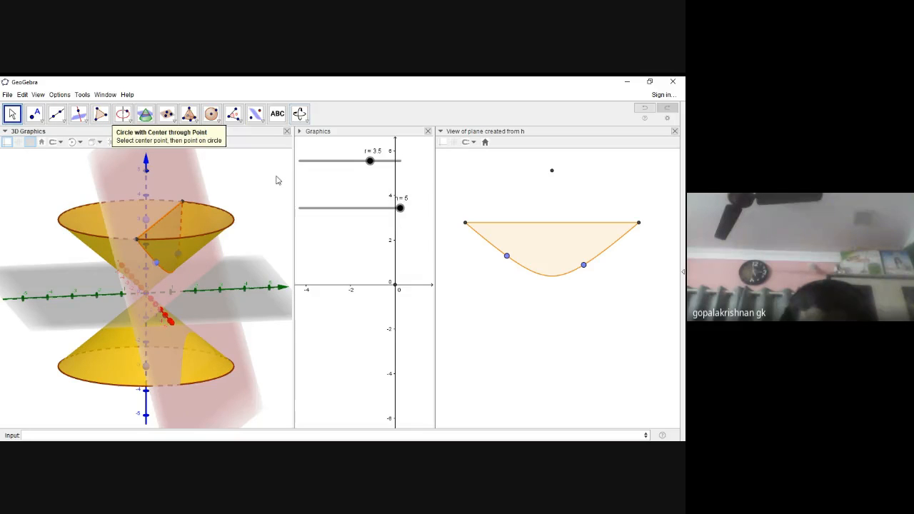
{"action": "left_click", "coordinate": [146, 115]}
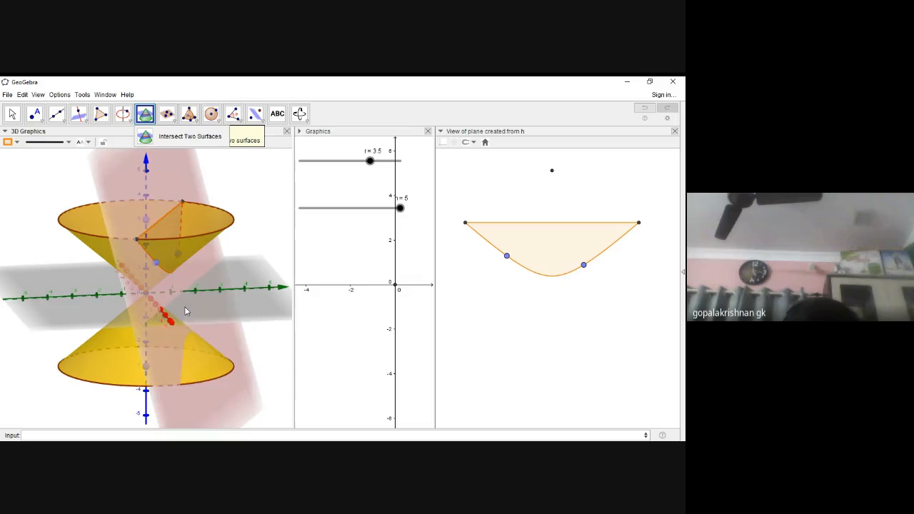
{"action": "left_click", "coordinate": [185, 344]}
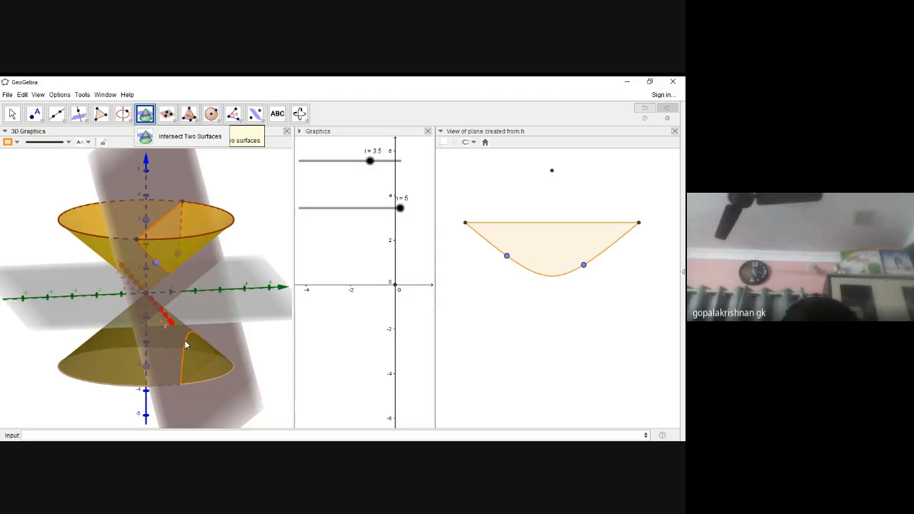
{"action": "left_click", "coordinate": [185, 345]}
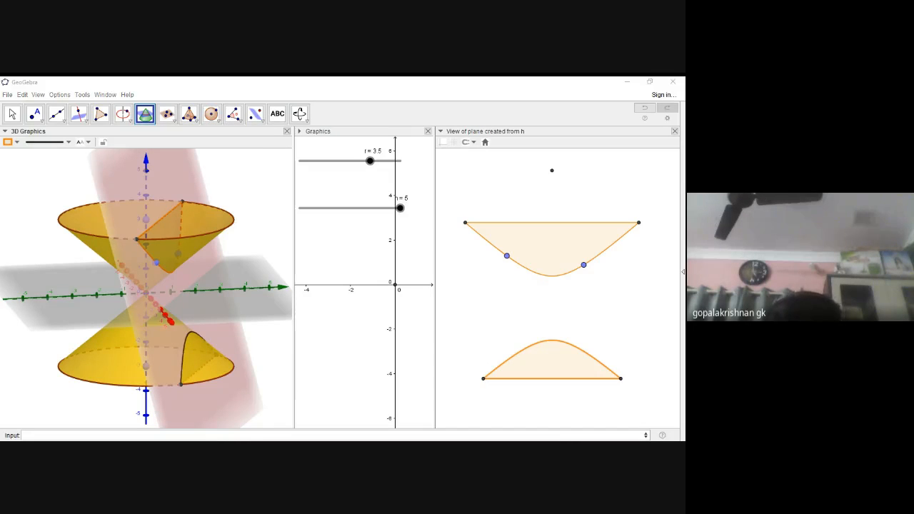
Step: Rotate the 3D view to face the pink plane and vary slider n to compare the section curves in the 2D view
{"action": "left_click", "coordinate": [678, 312]}
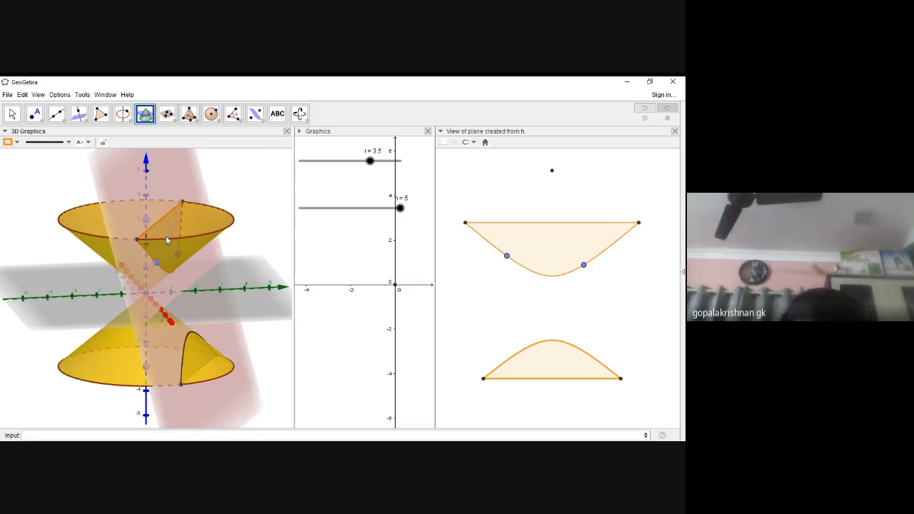
{"action": "left_click", "coordinate": [299, 114]}
{"action": "left_click_drag", "start_coordinate": [172, 214], "coordinate": [225, 207]}
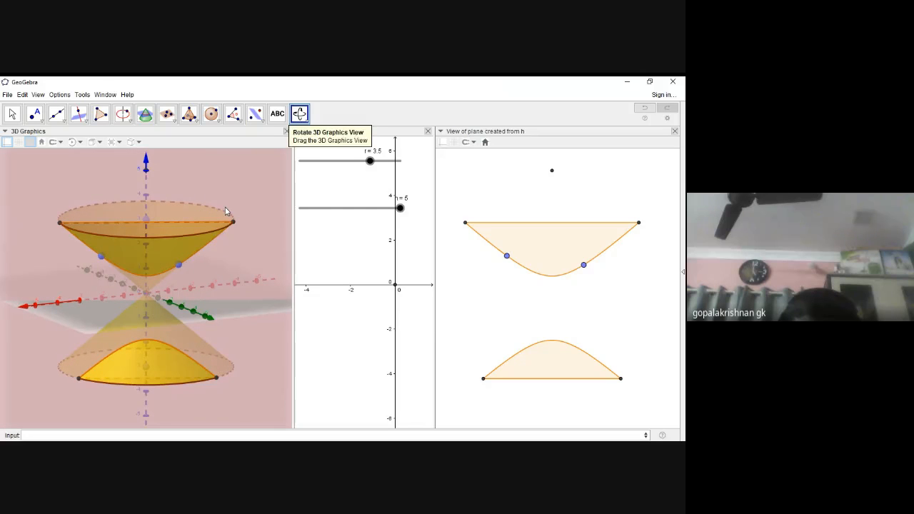
{"action": "left_click_drag", "start_coordinate": [402, 212], "coordinate": [424, 247]}
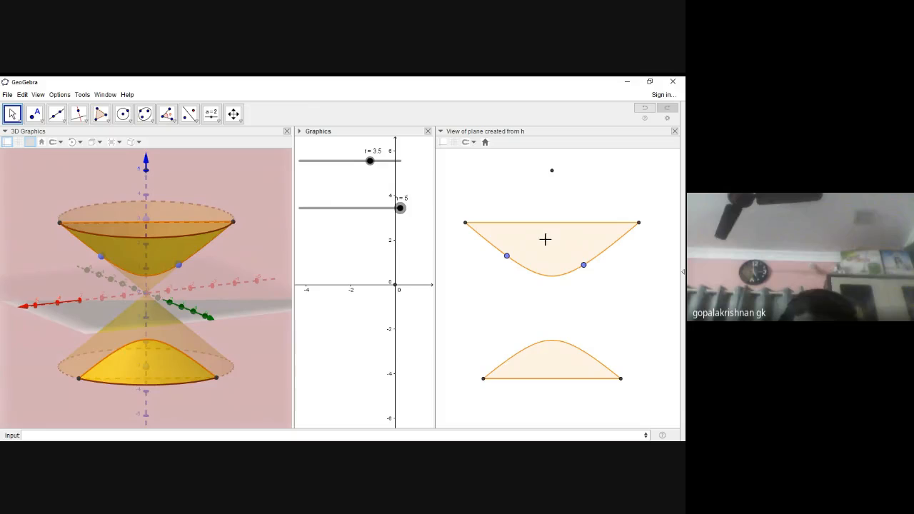
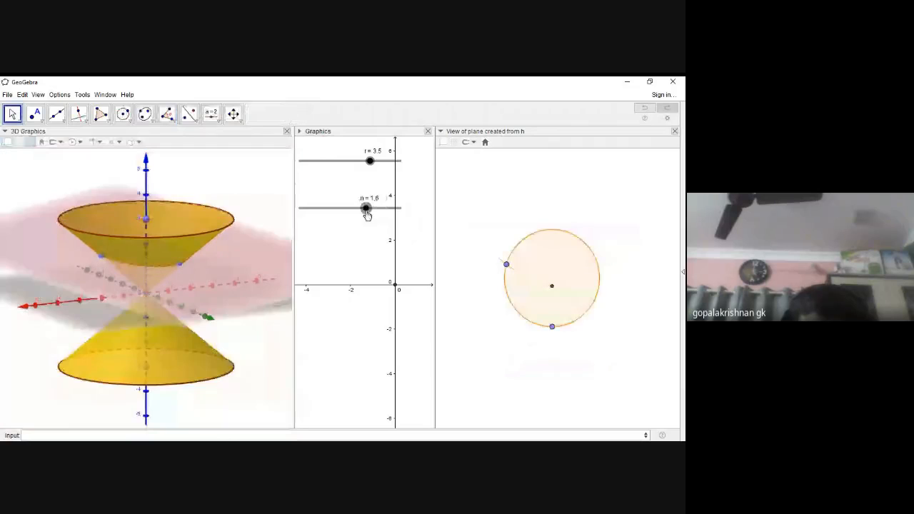
Step: View the double cone from above and set slider n to 3.25 to examine the sections
{"action": "left_click_drag", "start_coordinate": [242, 226], "coordinate": [244, 284]}
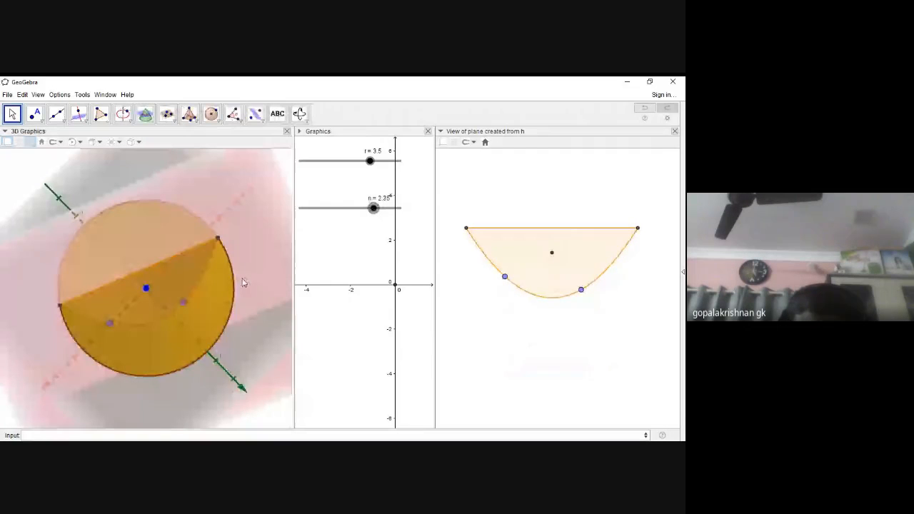
{"action": "mouse_move", "coordinate": [376, 216]}
{"action": "left_mouse_down"}
{"action": "mouse_move", "coordinate": [361, 210]}
{"action": "mouse_move", "coordinate": [383, 226]}
{"action": "left_mouse_up"}
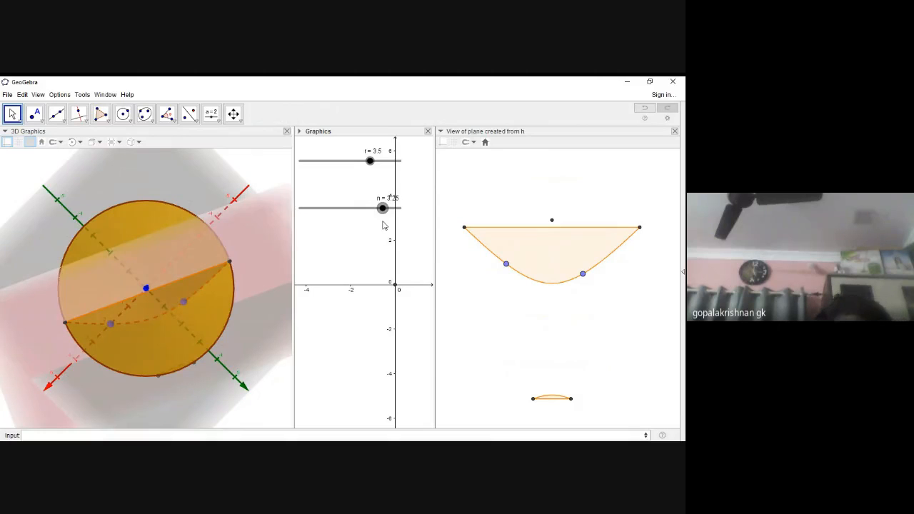
{"action": "right_click", "coordinate": [169, 292]}
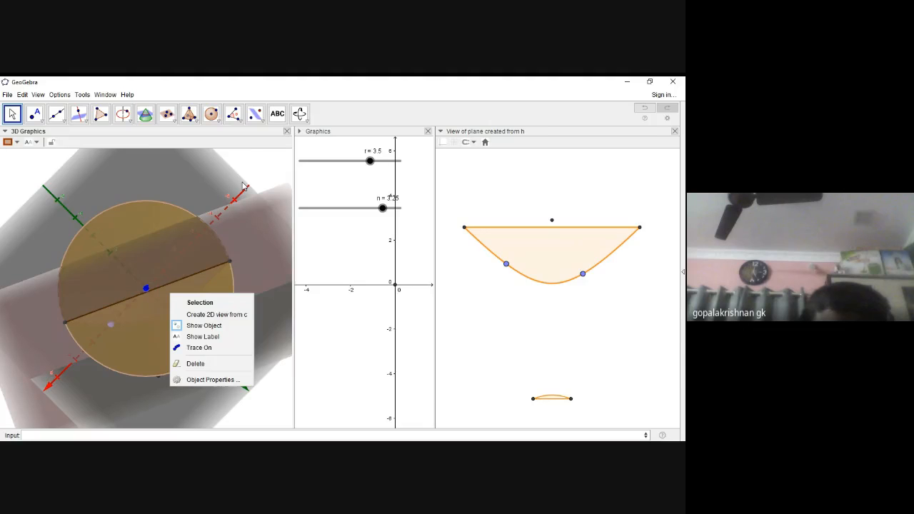
{"action": "left_click", "coordinate": [251, 356]}
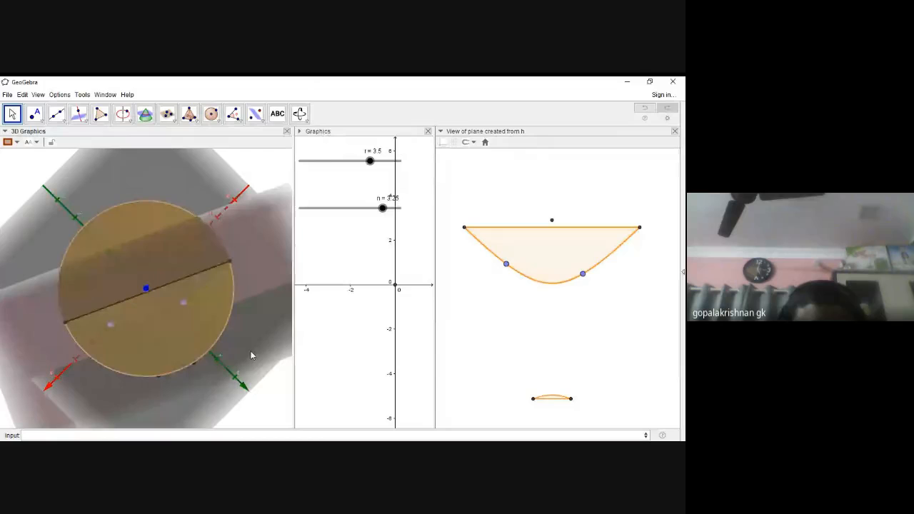
Step: Start a new blank construction and begin a text in the 2D Graphics view reading "IMAGE (1,6,3)"
{"action": "left_click", "coordinate": [9, 95]}
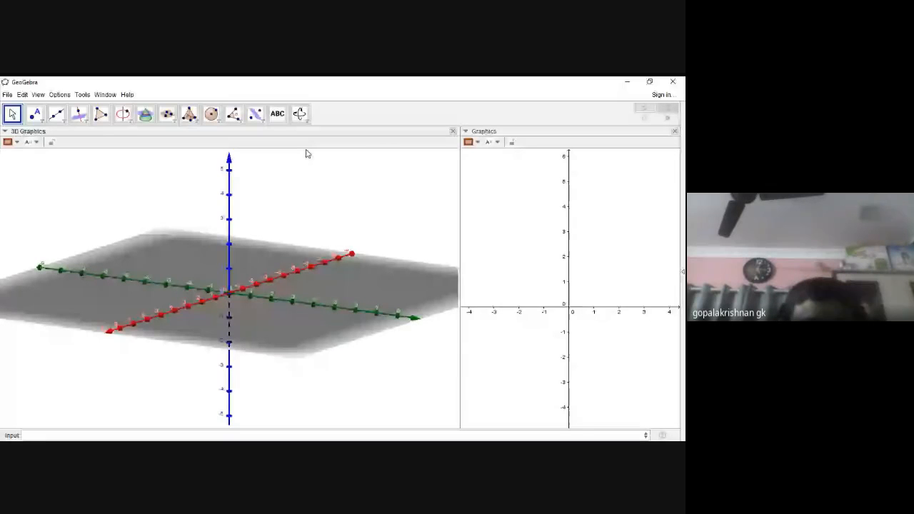
{"action": "left_click", "coordinate": [282, 120]}
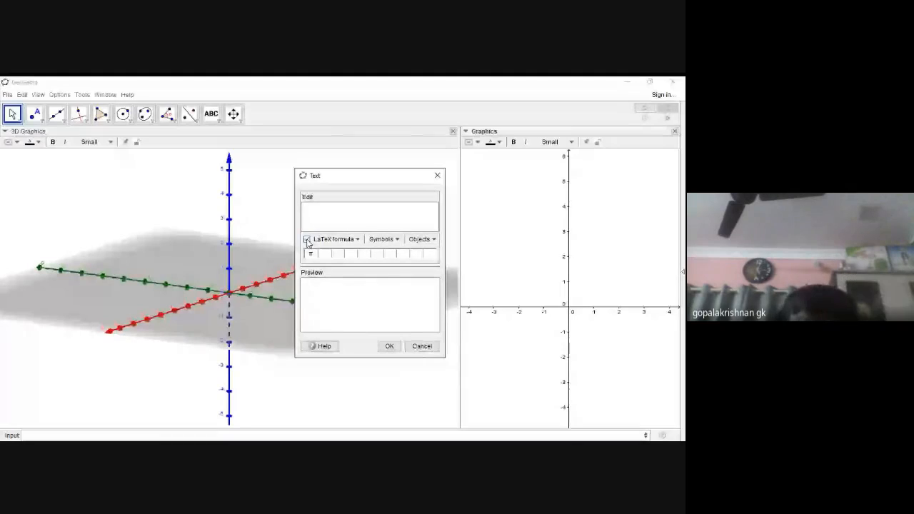
{"action": "left_click", "coordinate": [307, 240]}
{"action": "left_click", "coordinate": [307, 240]}
{"action": "left_click", "coordinate": [307, 240]}
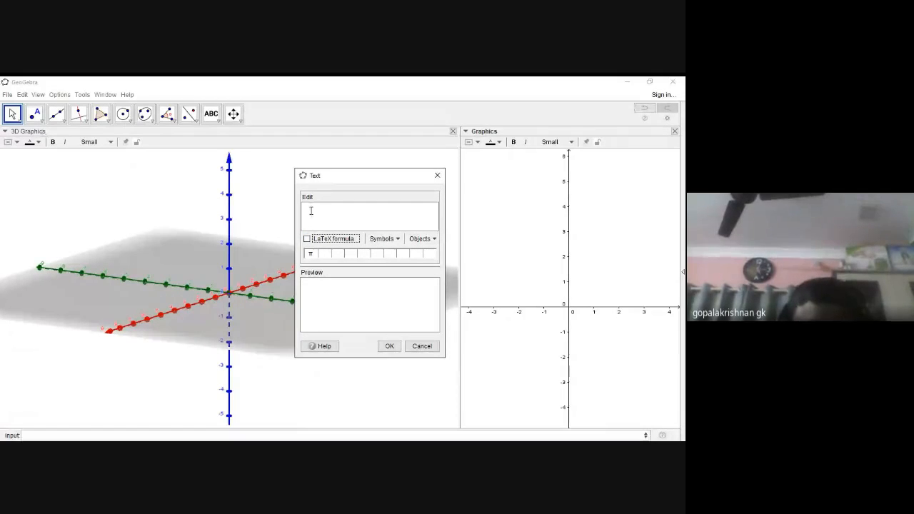
{"action": "left_click", "coordinate": [311, 211]}
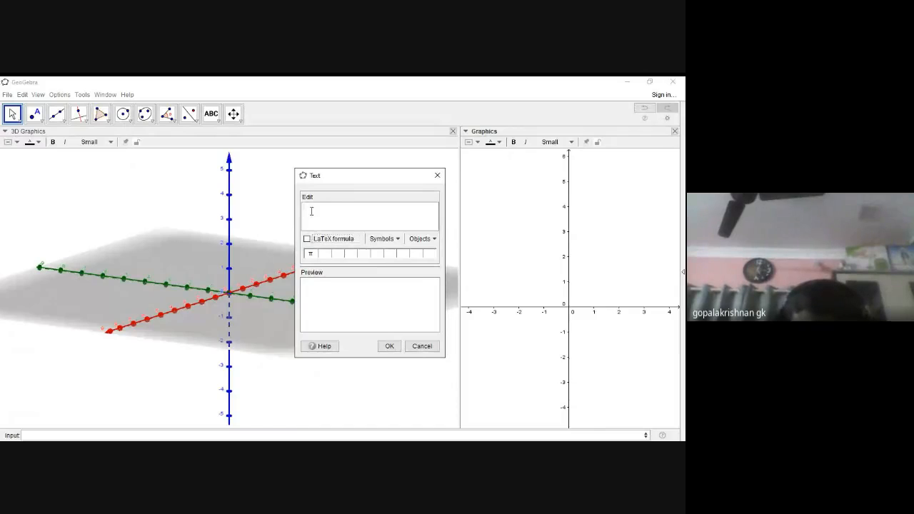
{"action": "type", "text": "IMAGE "}
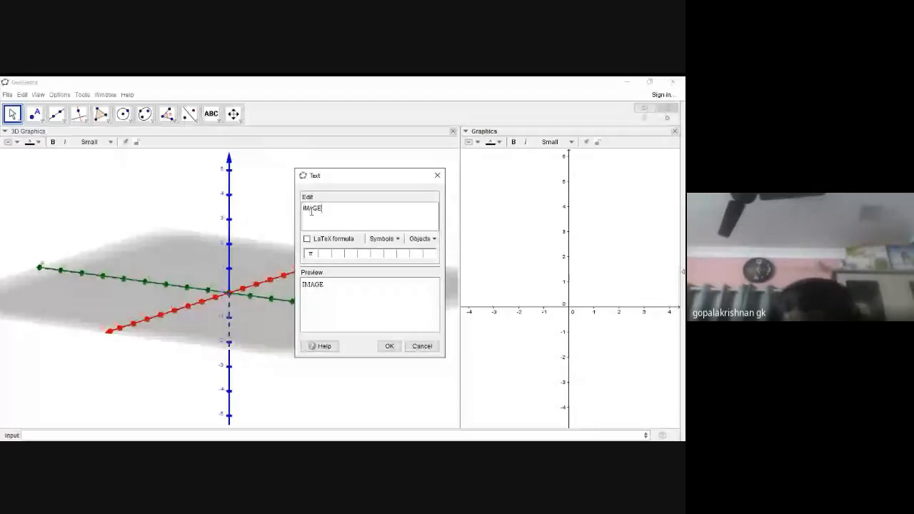
{"action": "type", "text": "(1,6,3"}
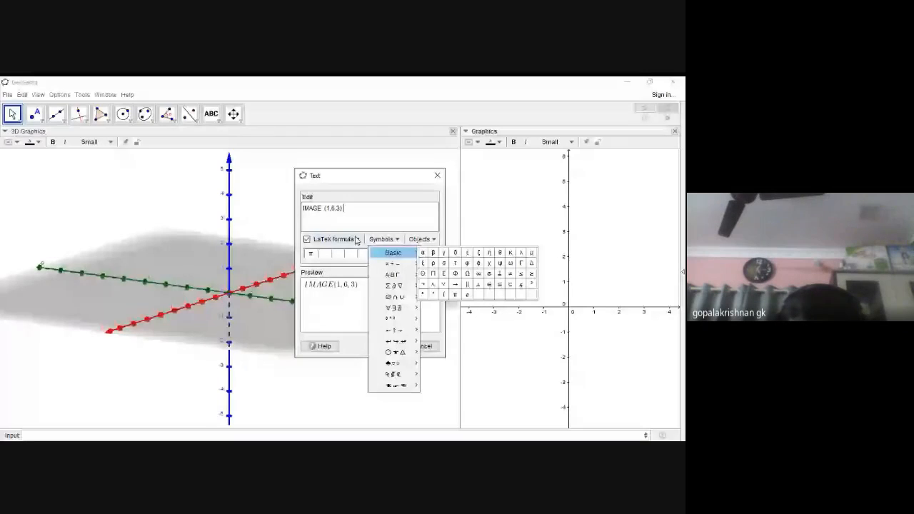
{"action": "left_click", "coordinate": [357, 239]}
{"action": "mouse_move", "coordinate": [361, 254]}
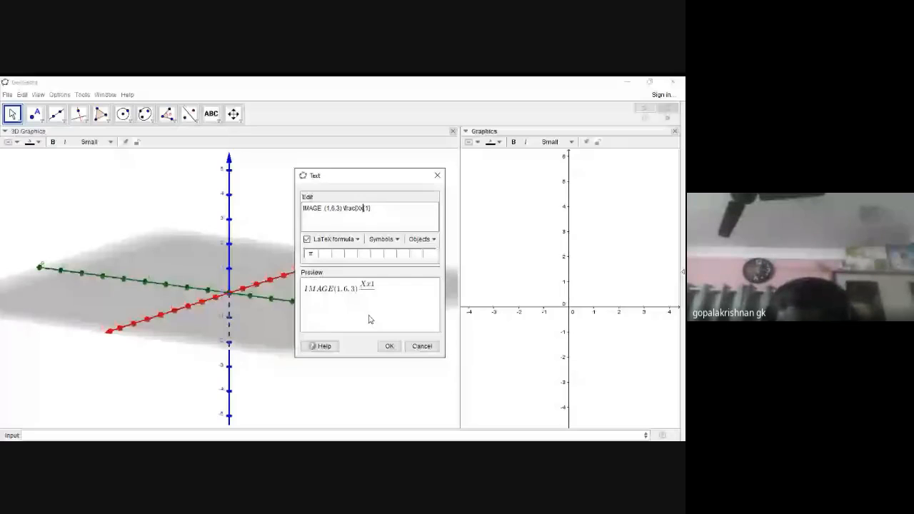
{"action": "type", "text": "}"}
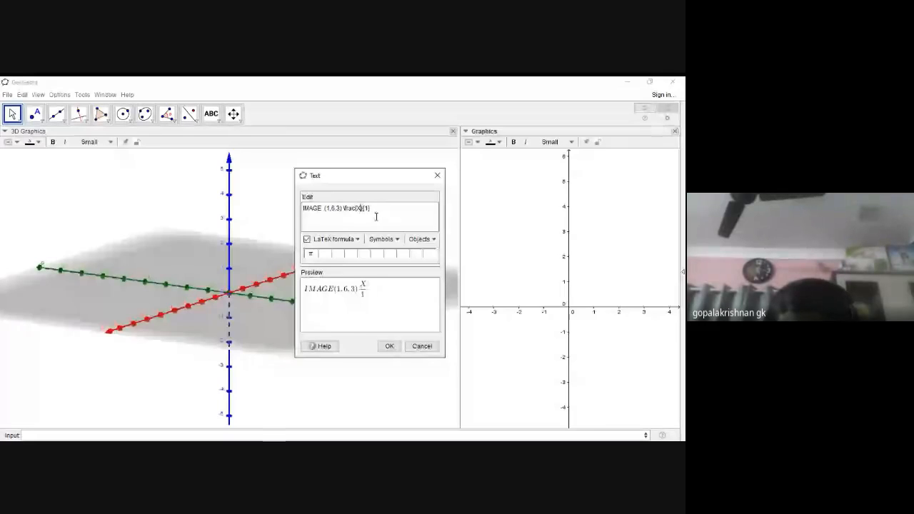
{"action": "left_click", "coordinate": [369, 208]}
{"action": "key", "text": "BackSpace"}
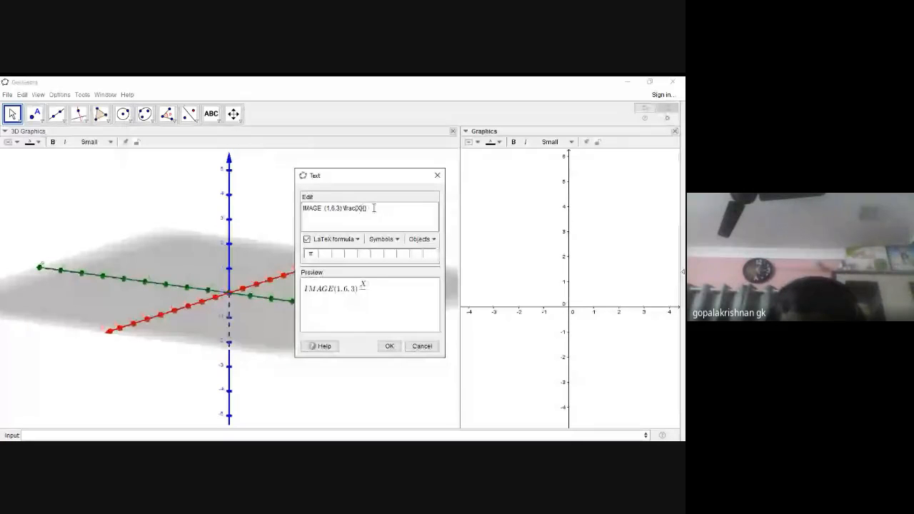
{"action": "key", "text": "BackSpace"}
{"action": "key", "text": "BackSpace"}
{"action": "key", "text": "BackSpace"}
{"action": "key", "text": "BackSpace"}
{"action": "key", "text": "BackSpace"}
{"action": "key", "text": "BackSpace"}
{"action": "key", "text": "BackSpace"}
{"action": "key", "text": "BackSpace"}
{"action": "key", "text": "BackSpace"}
{"action": "key", "text": "BackSpace"}
{"action": "key", "text": "BackSpace"}
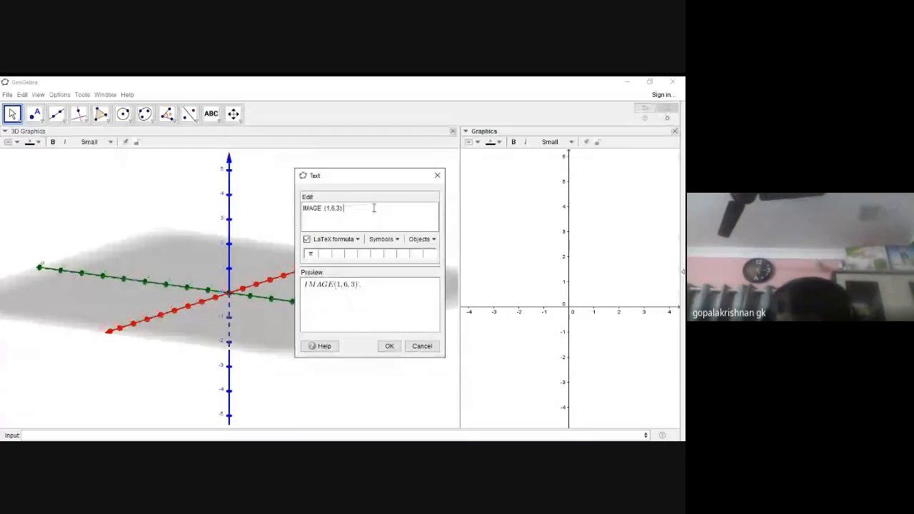
Step: Add the LaTeX fraction x over 1 after "IMAGE (1,6,3)", followed by an equals sign
{"action": "left_click", "coordinate": [358, 240]}
{"action": "mouse_move", "coordinate": [359, 254]}
{"action": "left_click", "coordinate": [407, 255]}
{"action": "double_click", "coordinate": [359, 208]}
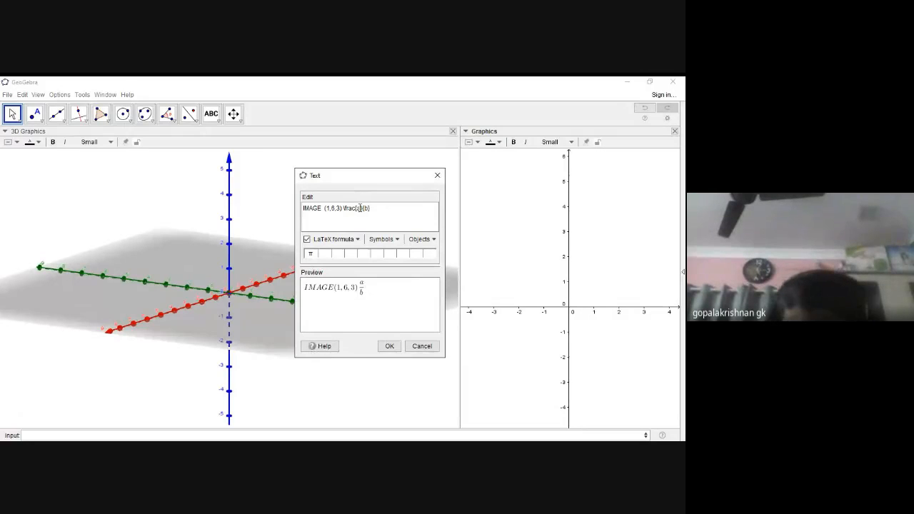
{"action": "type", "text": "x"}
{"action": "double_click", "coordinate": [366, 208]}
{"action": "type", "text": "1"}
{"action": "left_click", "coordinate": [377, 212]}
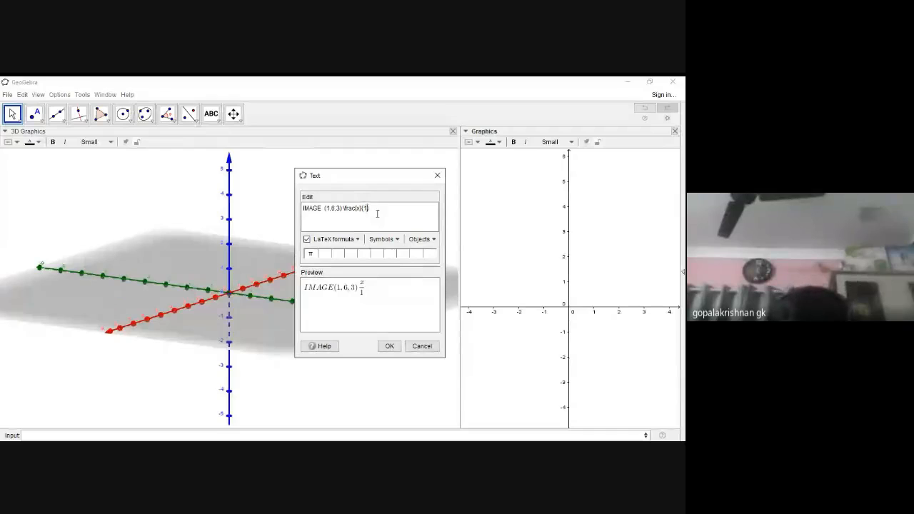
{"action": "type", "text": "="}
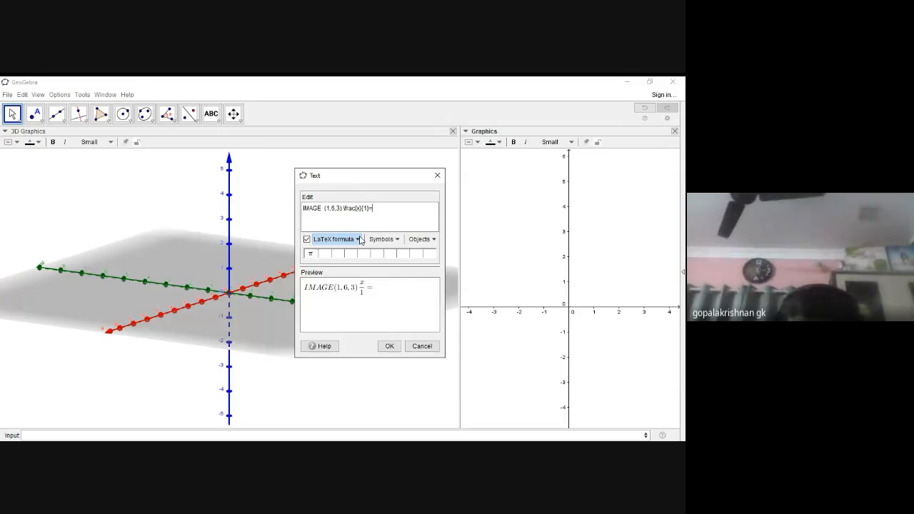
Step: Extend the formula with the LaTeX fraction y-1 over 2, followed by another equals sign
{"action": "left_click", "coordinate": [359, 239]}
{"action": "mouse_move", "coordinate": [364, 255]}
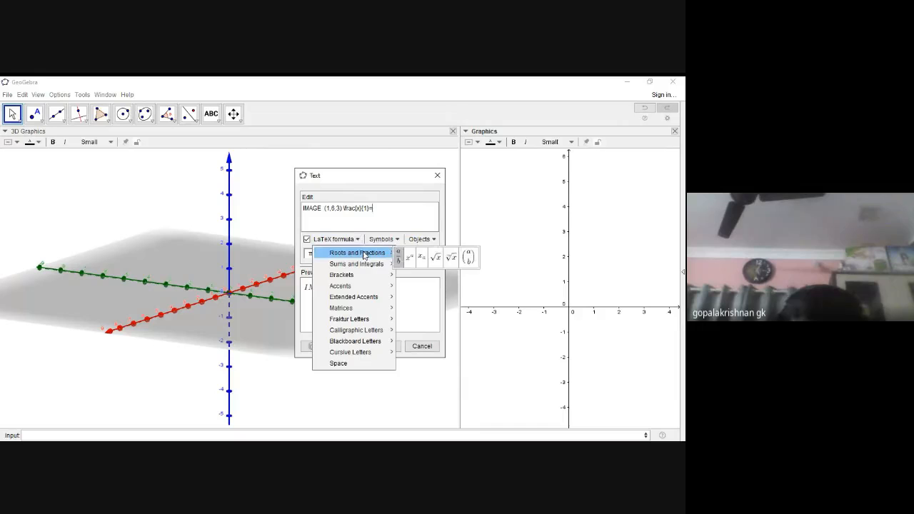
{"action": "left_click", "coordinate": [402, 262]}
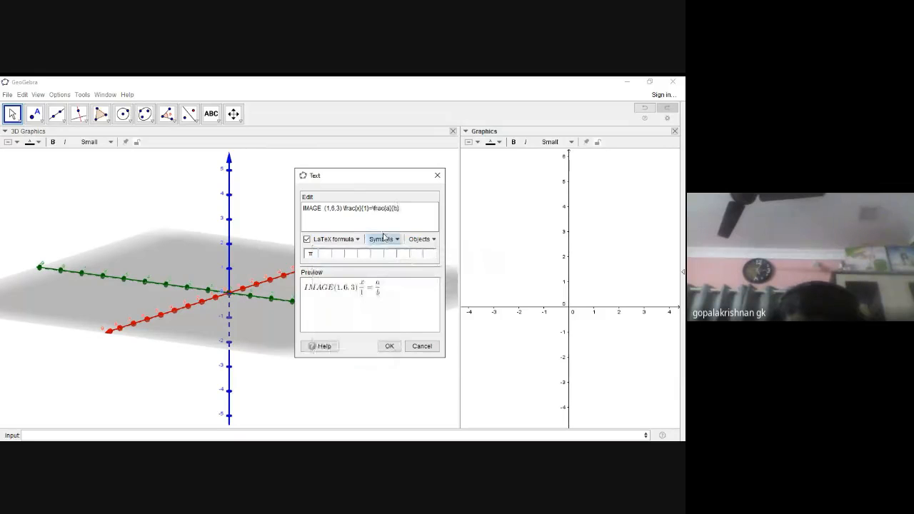
{"action": "double_click", "coordinate": [389, 208]}
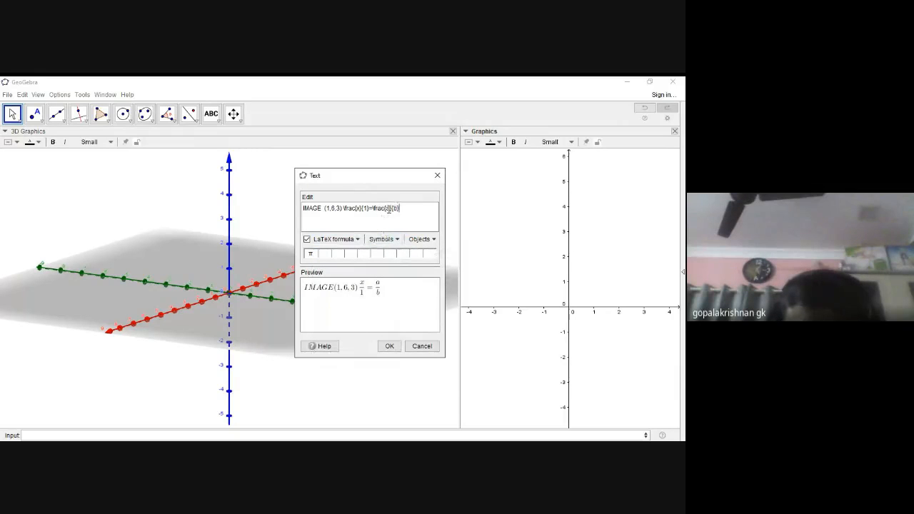
{"action": "type", "text": "y-1"}
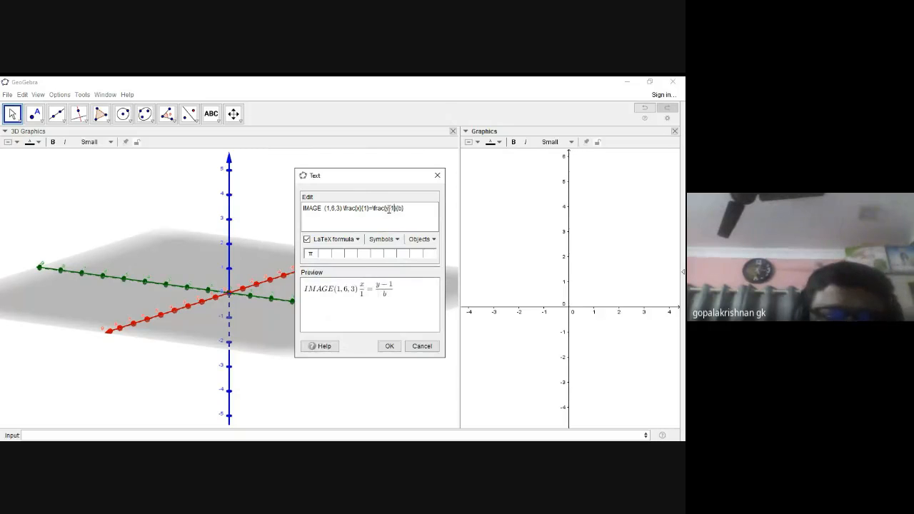
{"action": "double_click", "coordinate": [399, 207]}
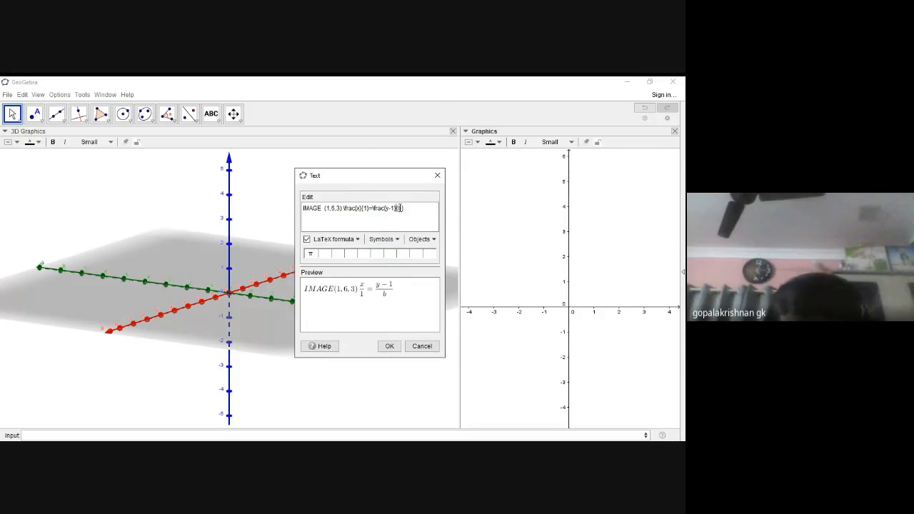
{"action": "key", "text": "BackSpace"}
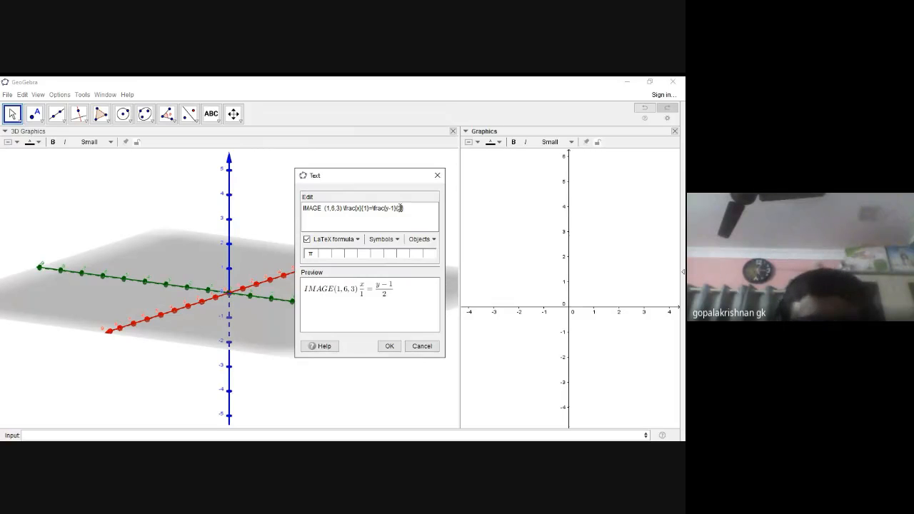
{"action": "type", "text": "="}
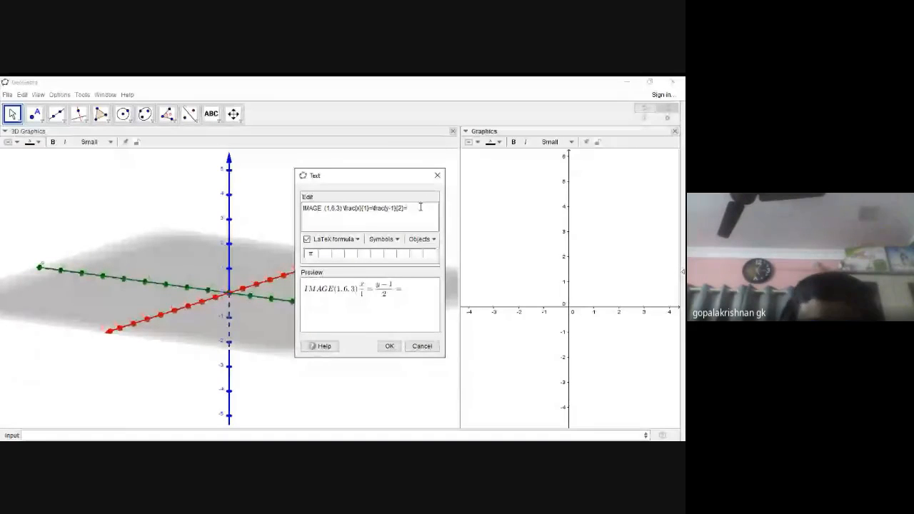
Step: Complete the formula with the LaTeX fraction z-2 over 3 and place the text near y = 5 across the y-axis
{"action": "left_click", "coordinate": [359, 241]}
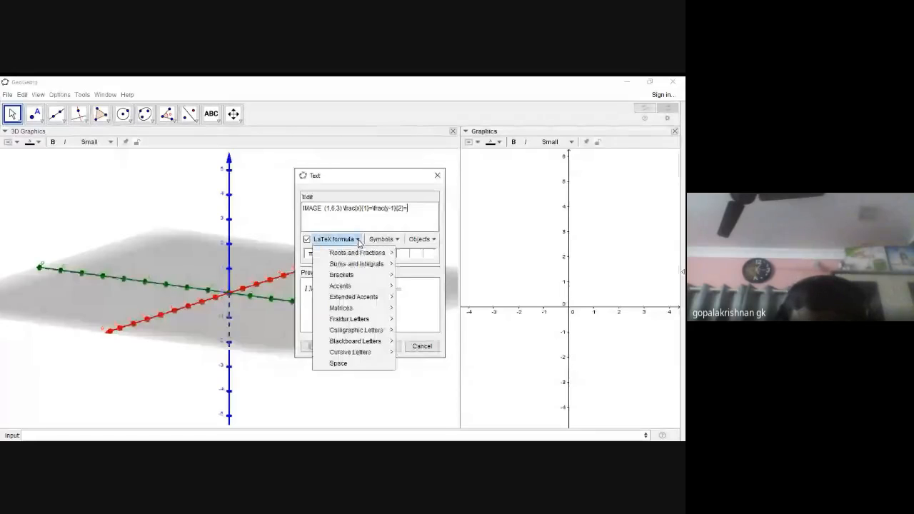
{"action": "left_click", "coordinate": [398, 258]}
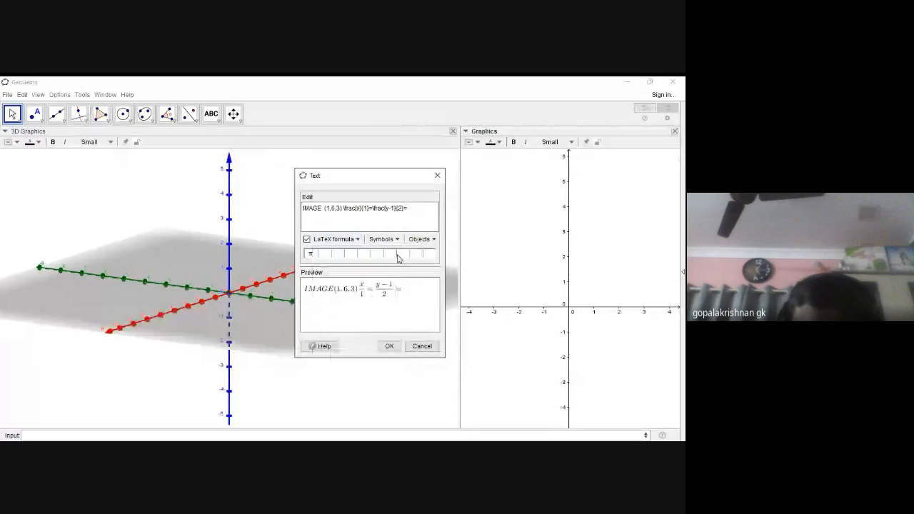
{"action": "left_click", "coordinate": [423, 209]}
{"action": "key", "text": "BackSpace"}
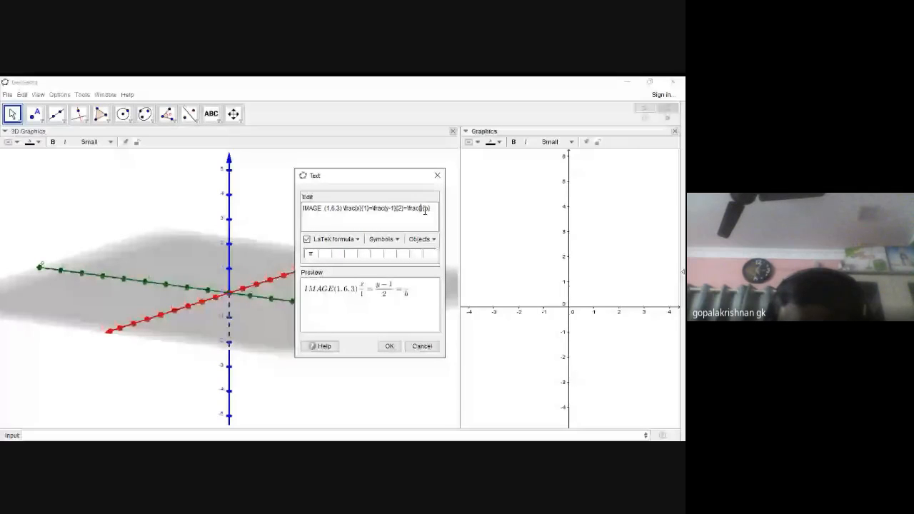
{"action": "type", "text": "z-2"}
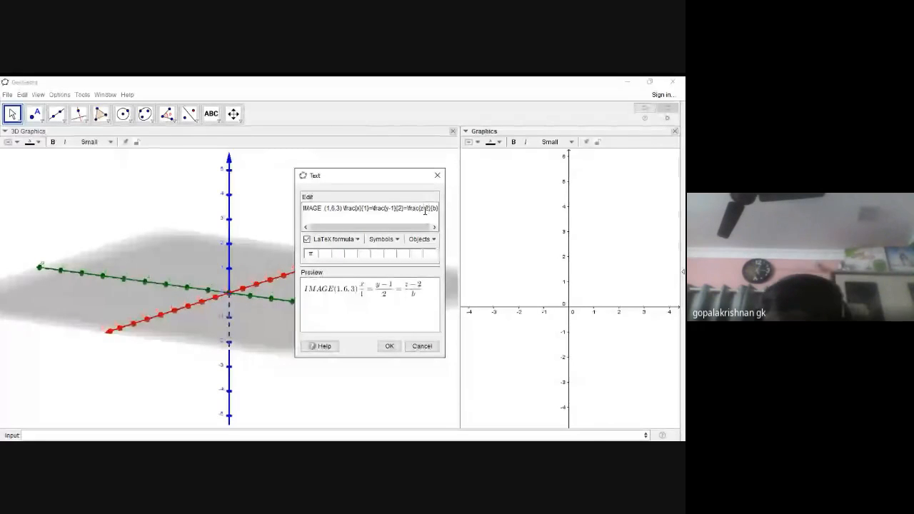
{"action": "key", "text": "BackSpace"}
{"action": "type", "text": "3"}
{"action": "left_click", "coordinate": [389, 346]}
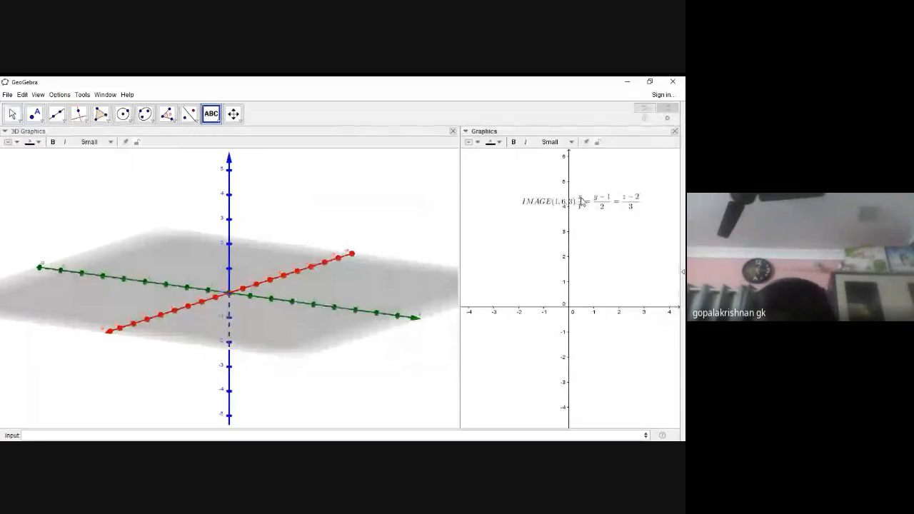
{"action": "left_click_drag", "start_coordinate": [582, 202], "coordinate": [544, 174]}
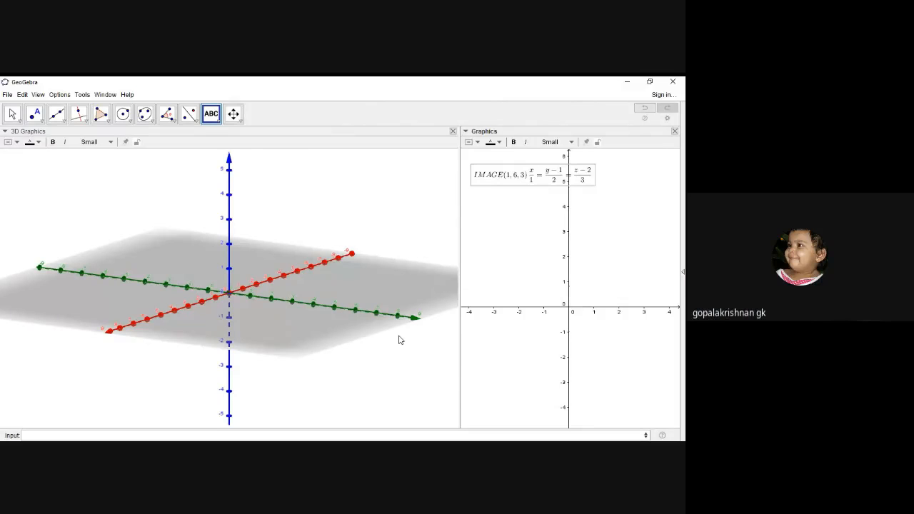
Step: Define the 3D line X = (0,1,2) + t*(1,2,3)
{"action": "left_click", "coordinate": [106, 435]}
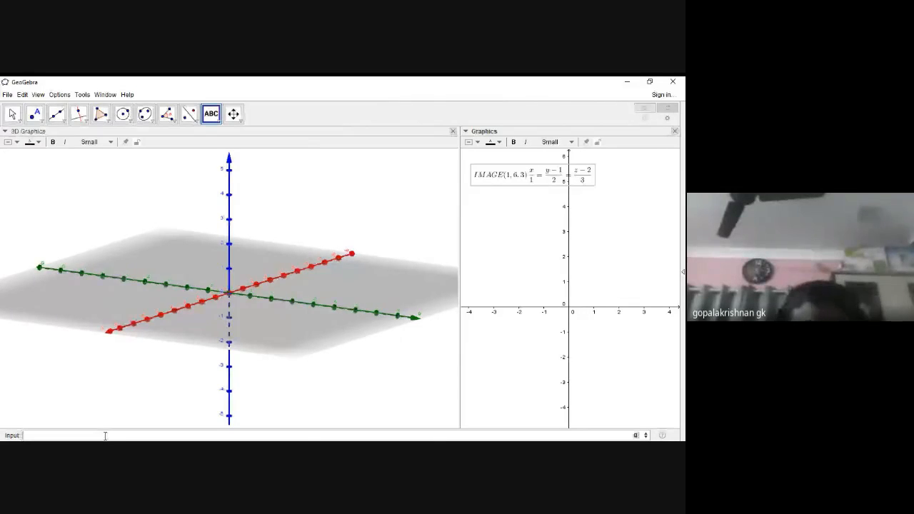
{"action": "key", "text": "alt"}
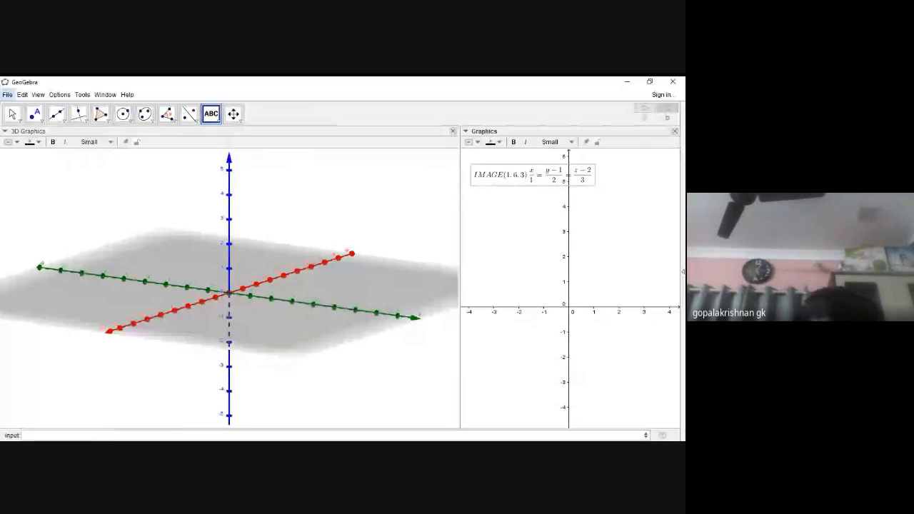
{"action": "left_click", "coordinate": [100, 434]}
{"action": "type", "text": "x="}
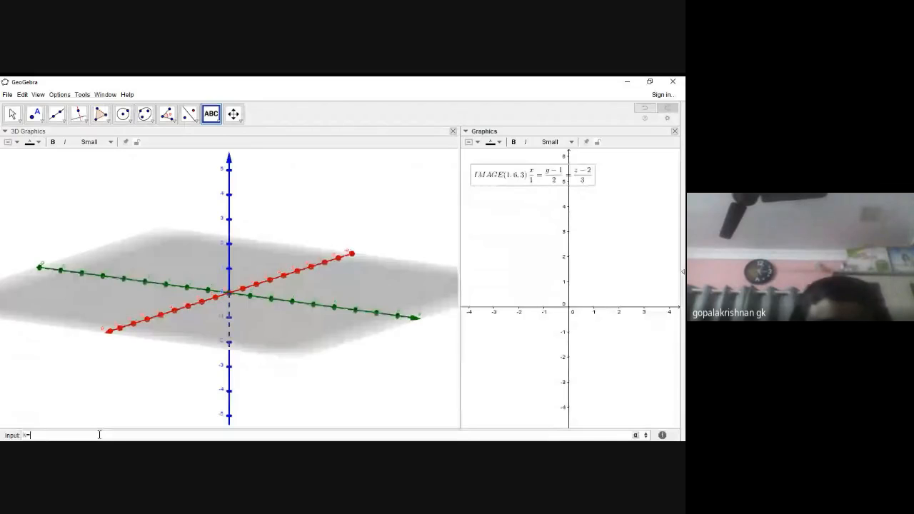
{"action": "type", "text": "(0,1)"}
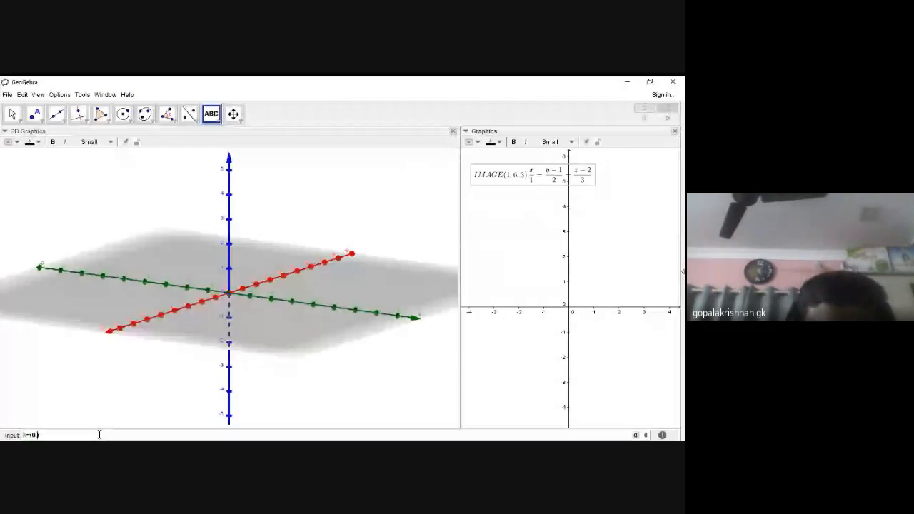
{"action": "type", "text": ",2"}
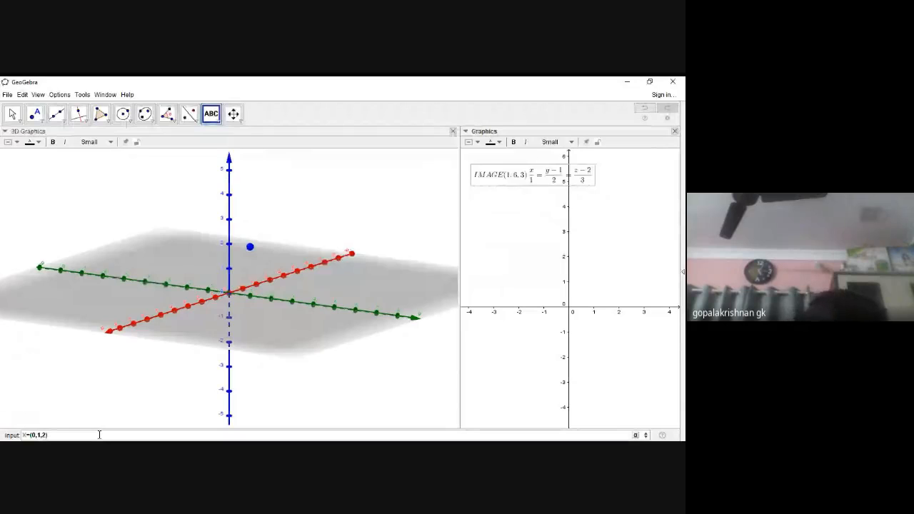
{"action": "type", "text": "+"}
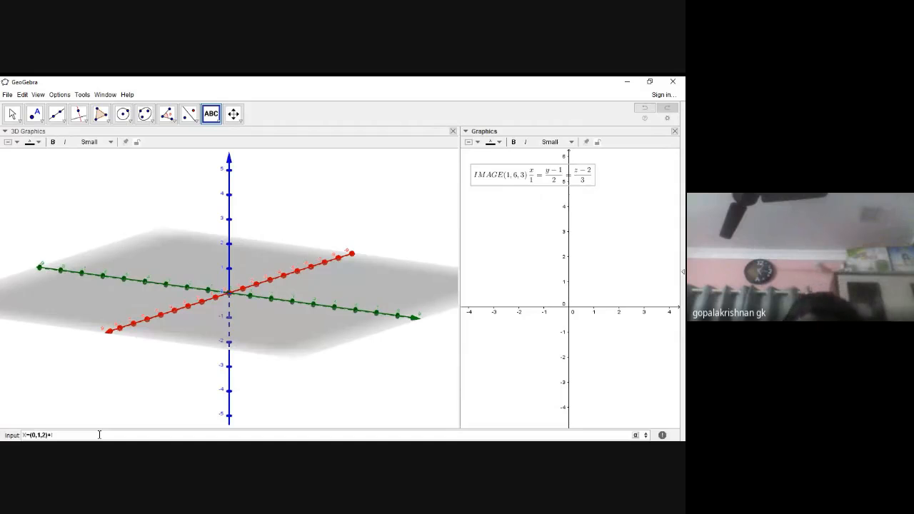
{"action": "type", "text": "λ("}
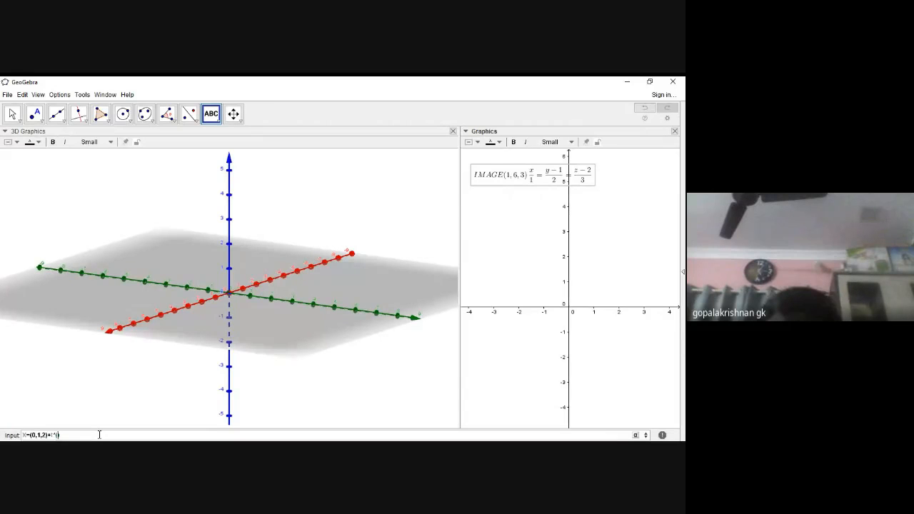
{"action": "type", "text": "1,2,"}
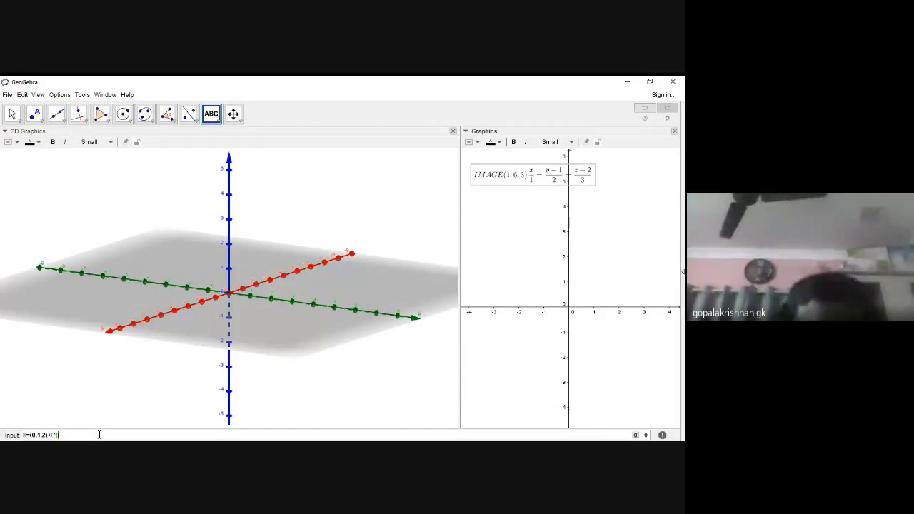
{"action": "type", "text": "3"}
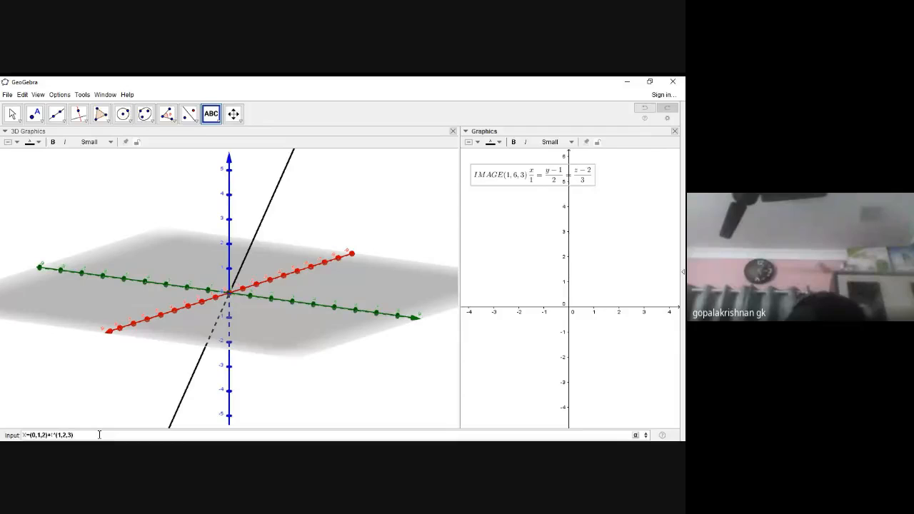
{"action": "key", "text": "Return"}
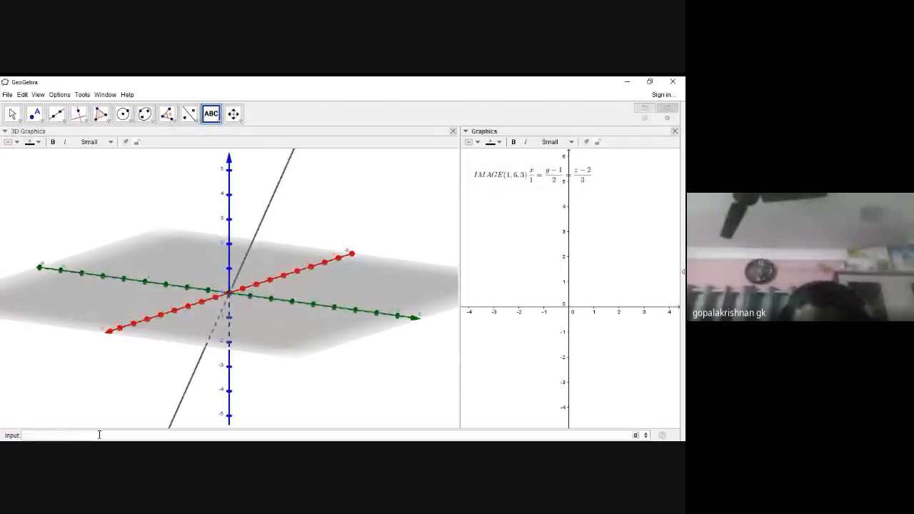
Step: Show the Algebra view and rotate the 3D view until the x-axis runs nearly horizontally
{"action": "left_click", "coordinate": [37, 95]}
{"action": "left_click", "coordinate": [55, 107]}
{"action": "left_click", "coordinate": [220, 251]}
{"action": "left_click", "coordinate": [219, 246]}
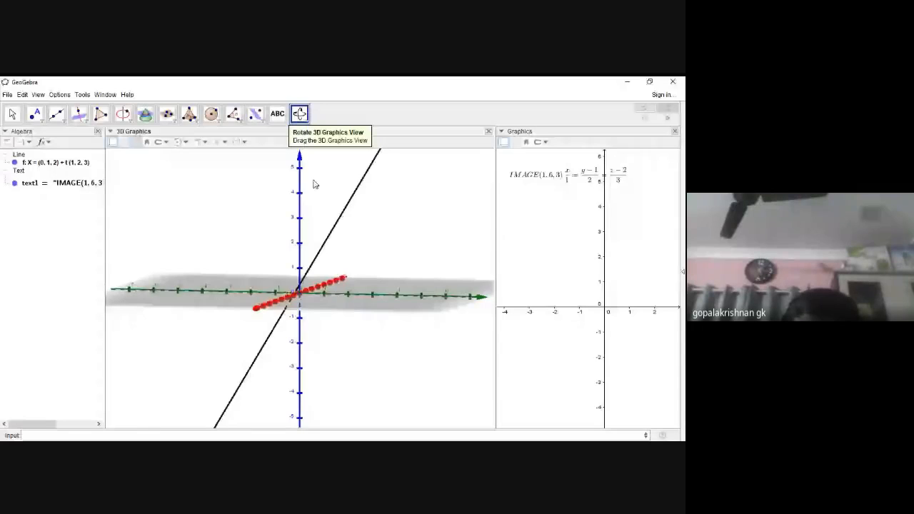
{"action": "left_click_drag", "start_coordinate": [313, 185], "coordinate": [455, 182]}
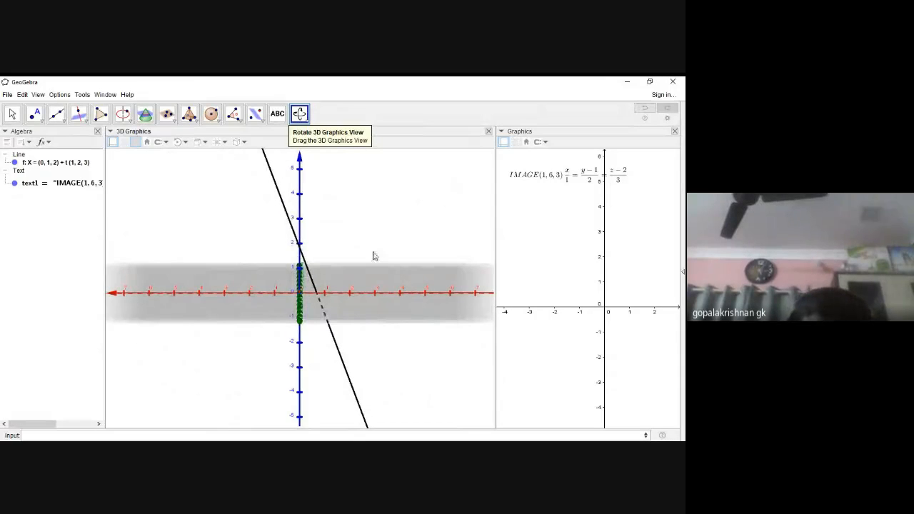
{"action": "left_click_drag", "start_coordinate": [374, 256], "coordinate": [371, 257]}
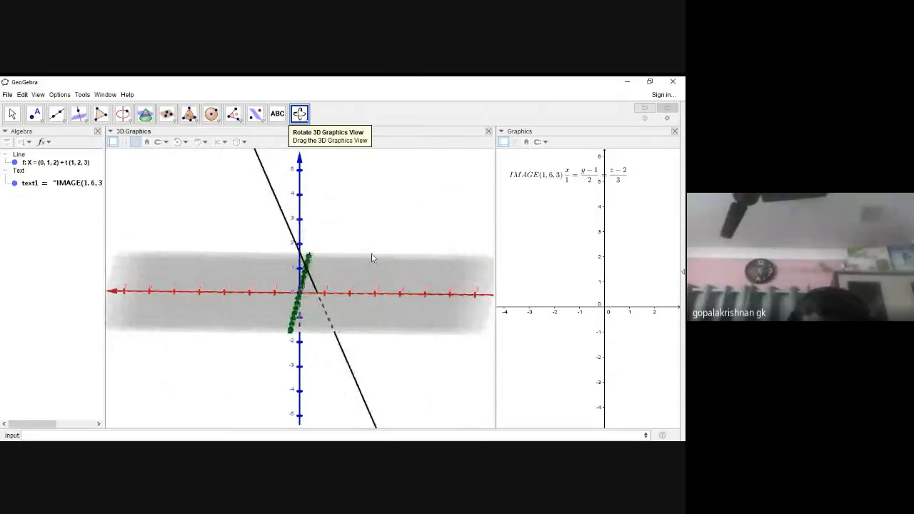
{"action": "left_click_drag", "start_coordinate": [371, 258], "coordinate": [377, 258]}
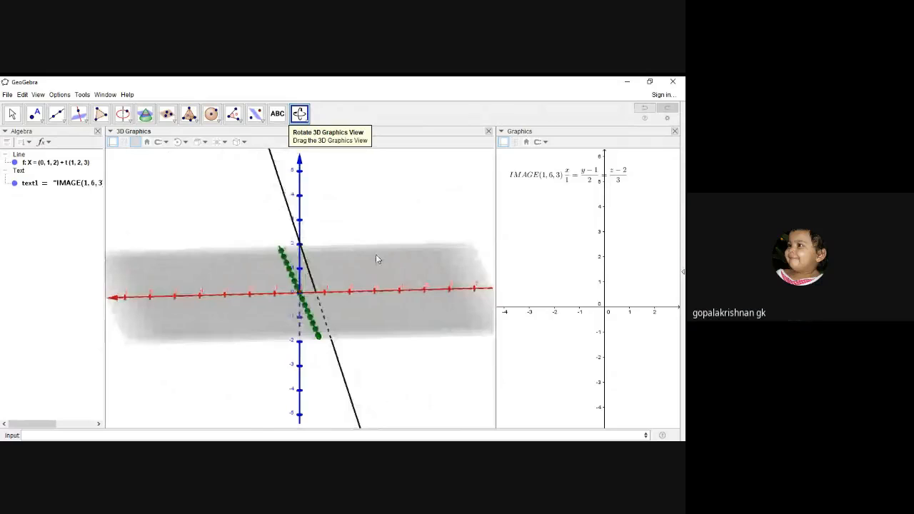
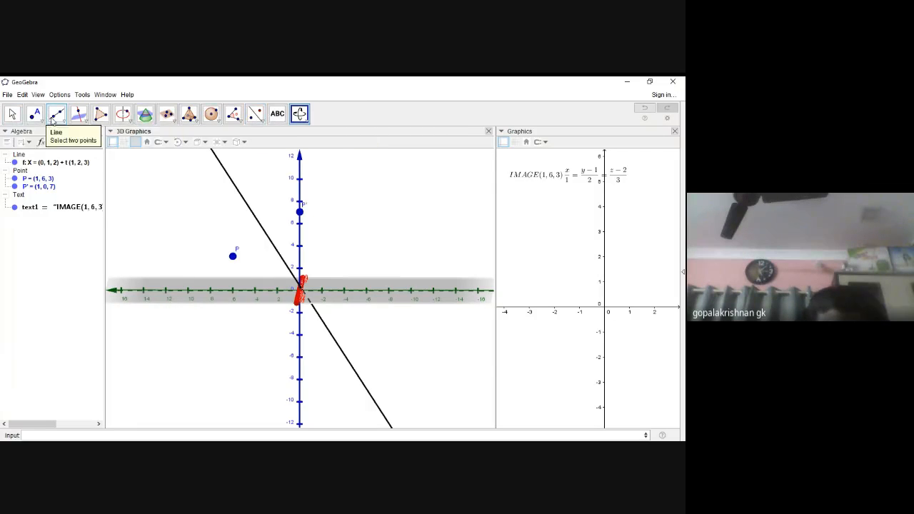
Step: Construct the midpoint of P and its image P'
{"action": "left_click", "coordinate": [41, 121]}
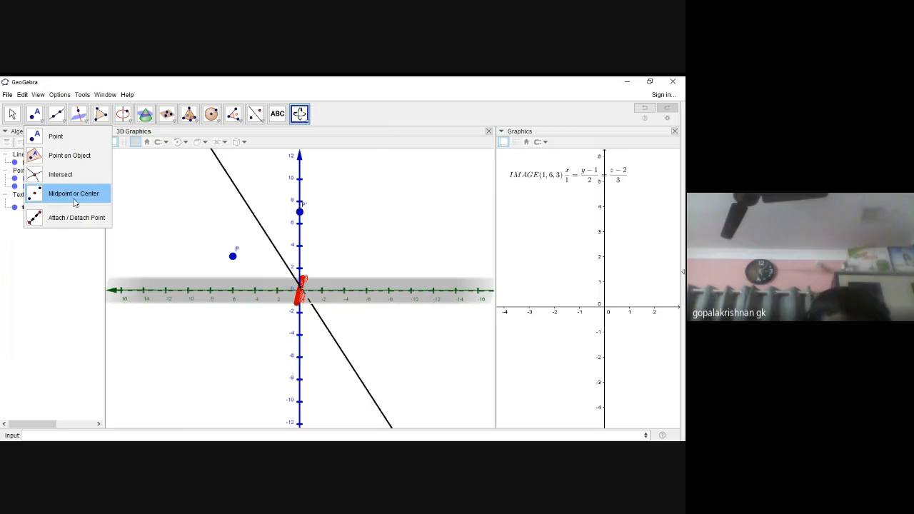
{"action": "left_click", "coordinate": [71, 194]}
{"action": "left_click", "coordinate": [233, 256]}
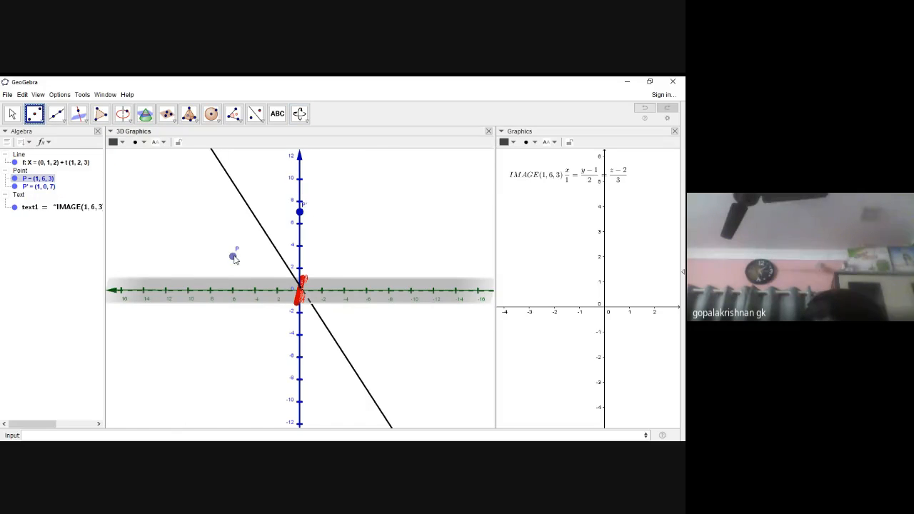
{"action": "left_click", "coordinate": [299, 212]}
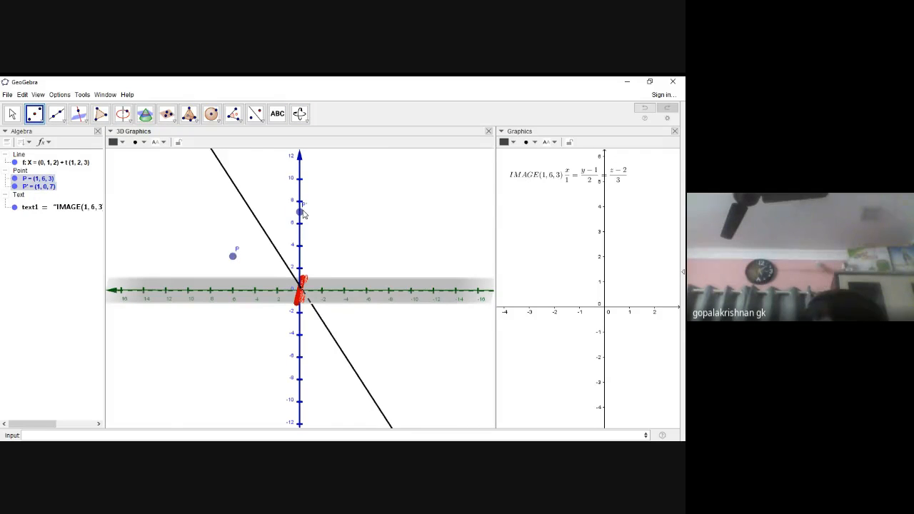
{"action": "left_click", "coordinate": [300, 212]}
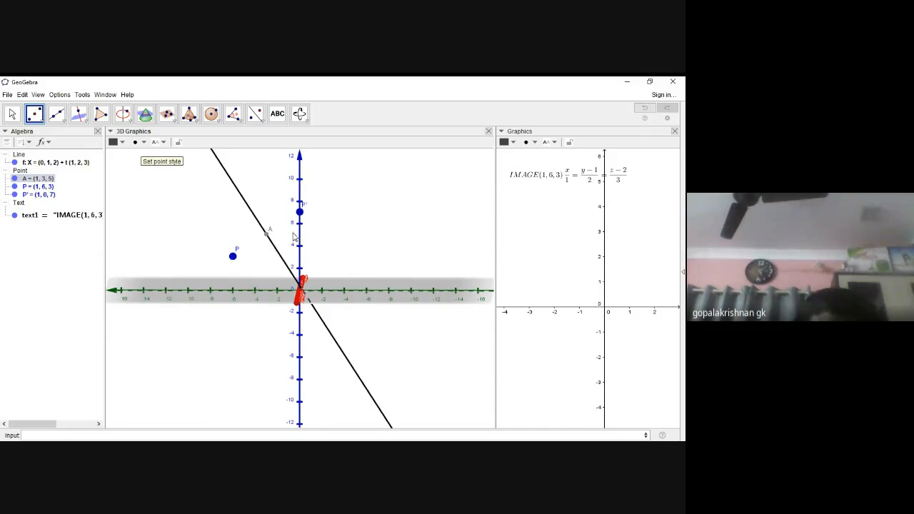
Step: Construct the line through P perpendicular to the original line
{"action": "left_click", "coordinate": [64, 122]}
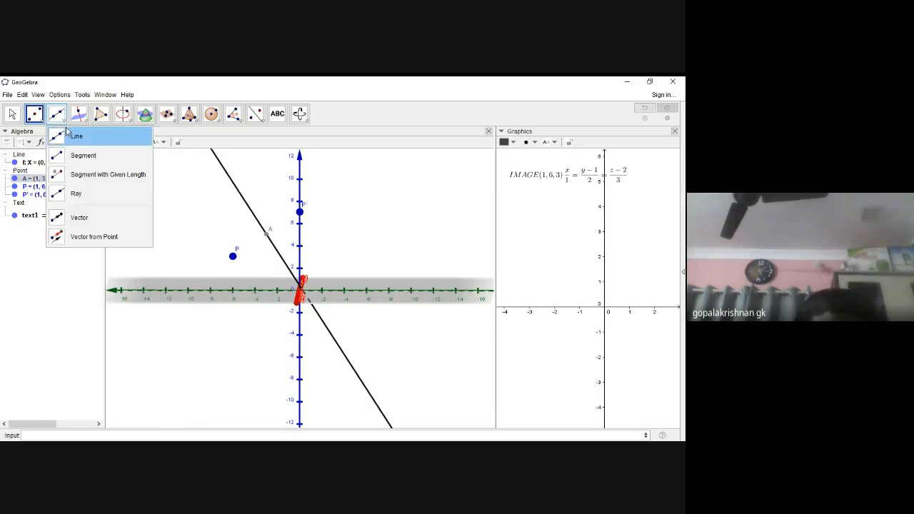
{"action": "left_click", "coordinate": [89, 123]}
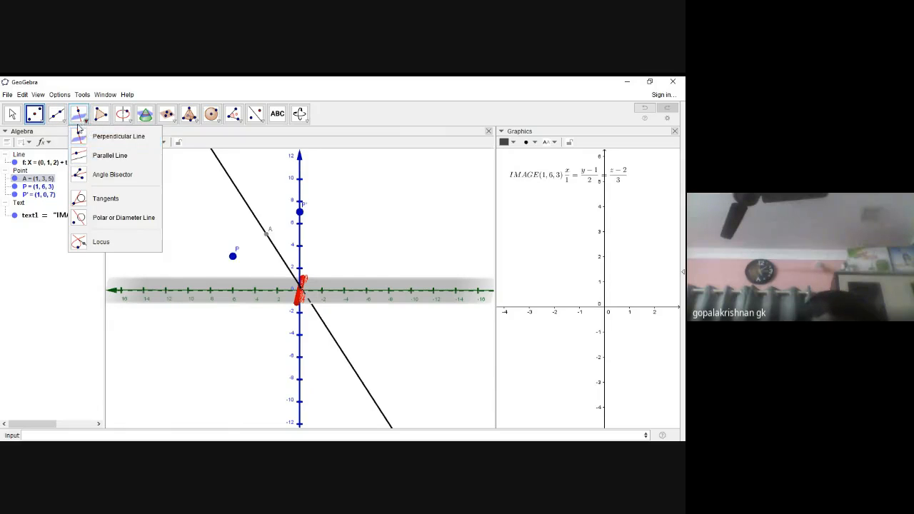
{"action": "left_click", "coordinate": [82, 137]}
{"action": "left_click", "coordinate": [232, 257]}
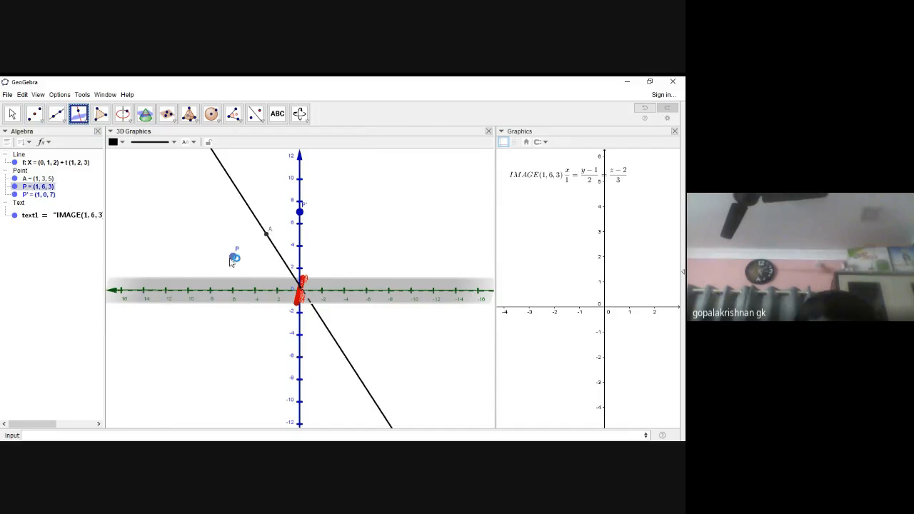
{"action": "left_click", "coordinate": [248, 207]}
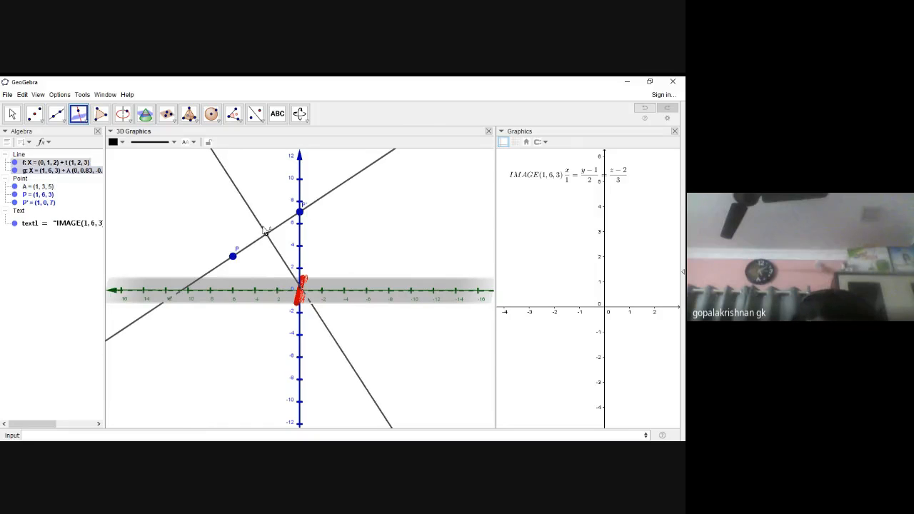
Step: Create the intersection point of the original line and the perpendicular through P
{"action": "left_click", "coordinate": [35, 114]}
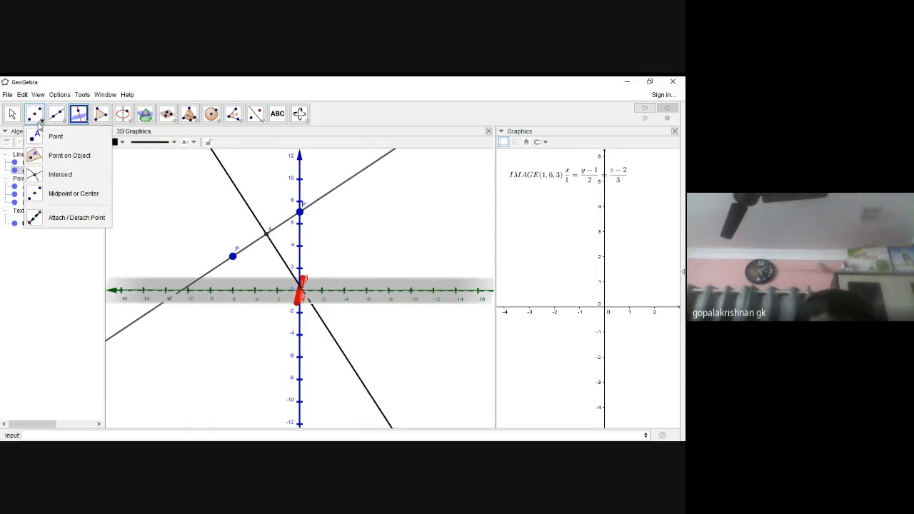
{"action": "left_click", "coordinate": [60, 174]}
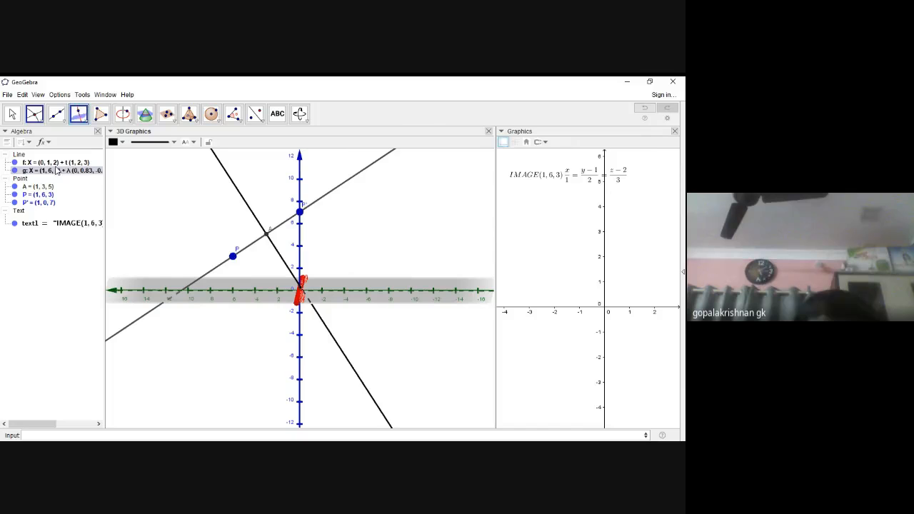
{"action": "left_click", "coordinate": [255, 218]}
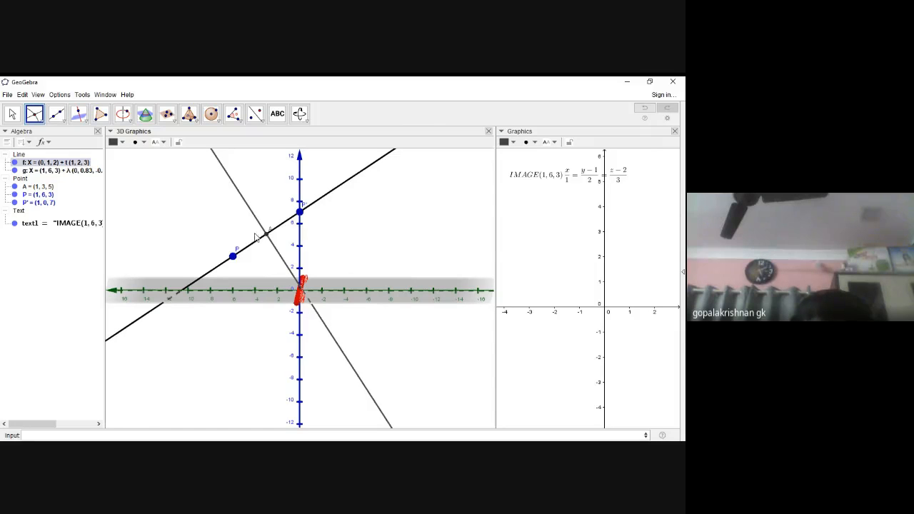
{"action": "left_click", "coordinate": [256, 243]}
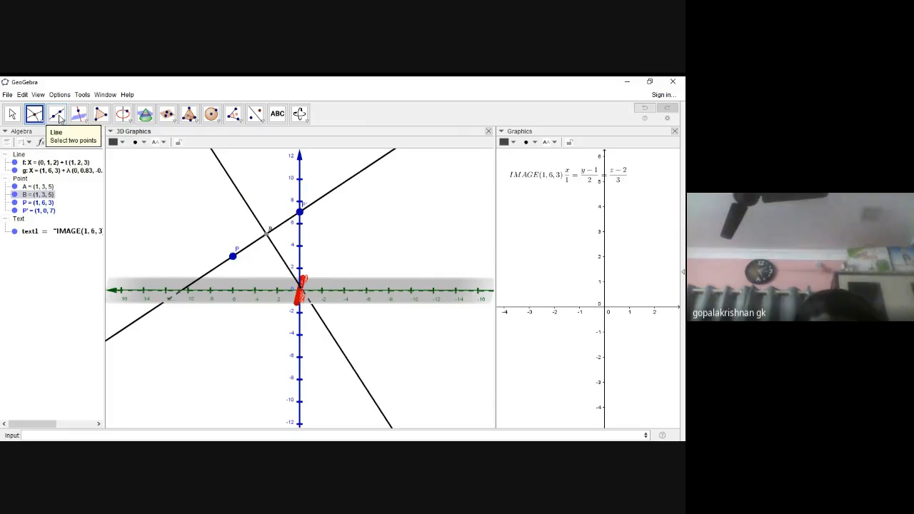
Step: Reflect point P about the intersection point of the two lines
{"action": "left_click", "coordinate": [35, 115]}
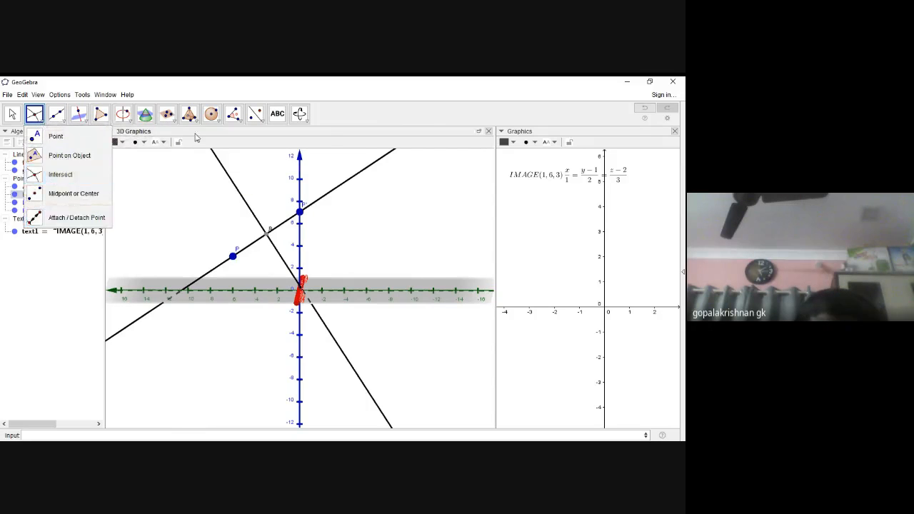
{"action": "mouse_move", "coordinate": [256, 121]}
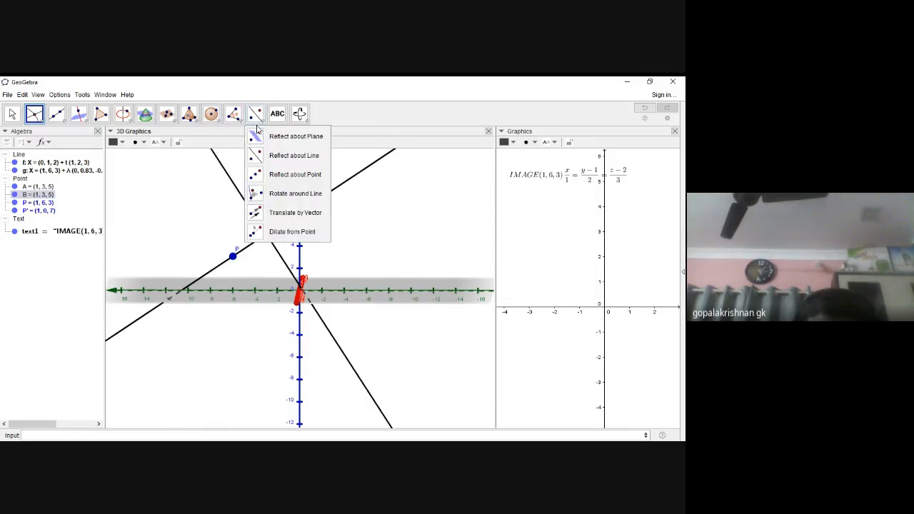
{"action": "left_click", "coordinate": [268, 175]}
{"action": "left_click", "coordinate": [233, 257]}
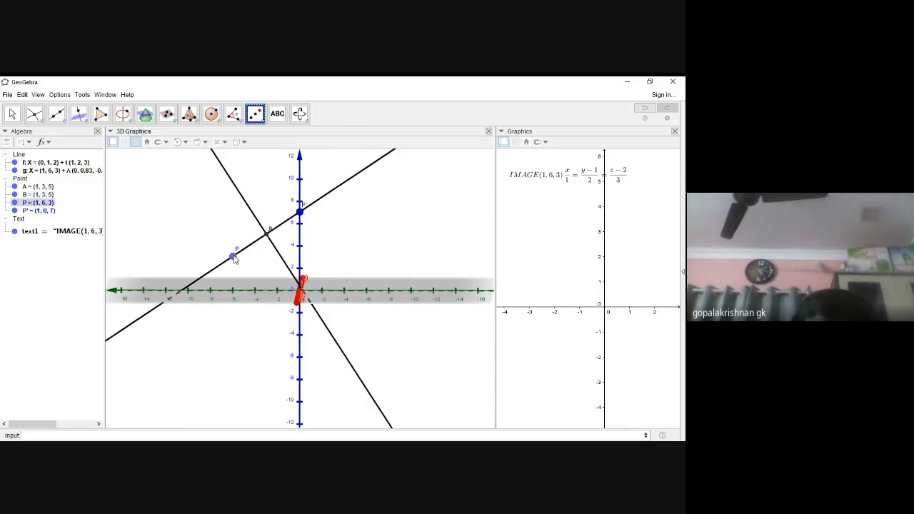
{"action": "left_click", "coordinate": [268, 236]}
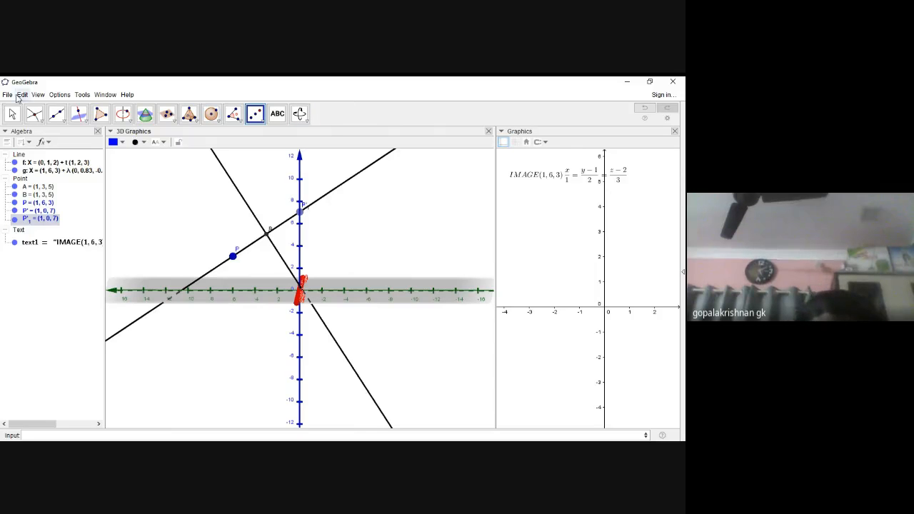
Step: Undo the whole construction, including the points, both lines and the formula text, back to a blank state
{"action": "key", "text": "ctrl+z"}
{"action": "key", "text": "ctrl+z"}
{"action": "key", "text": "ctrl+z"}
{"action": "key", "text": "ctrl+z"}
{"action": "key", "text": "ctrl+z"}
{"action": "key", "text": "ctrl+z"}
{"action": "key", "text": "ctrl+z"}
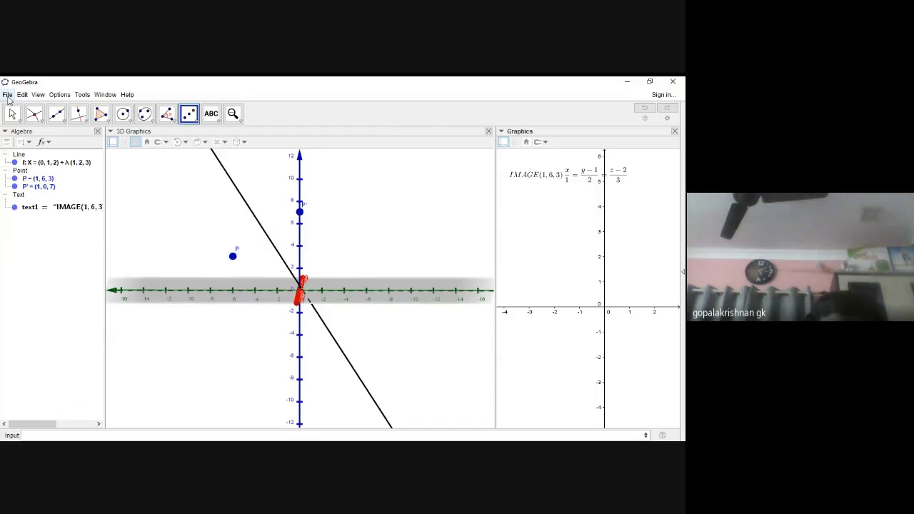
{"action": "key", "text": "ctrl+z"}
{"action": "key", "text": "ctrl+z"}
{"action": "key", "text": "ctrl+z"}
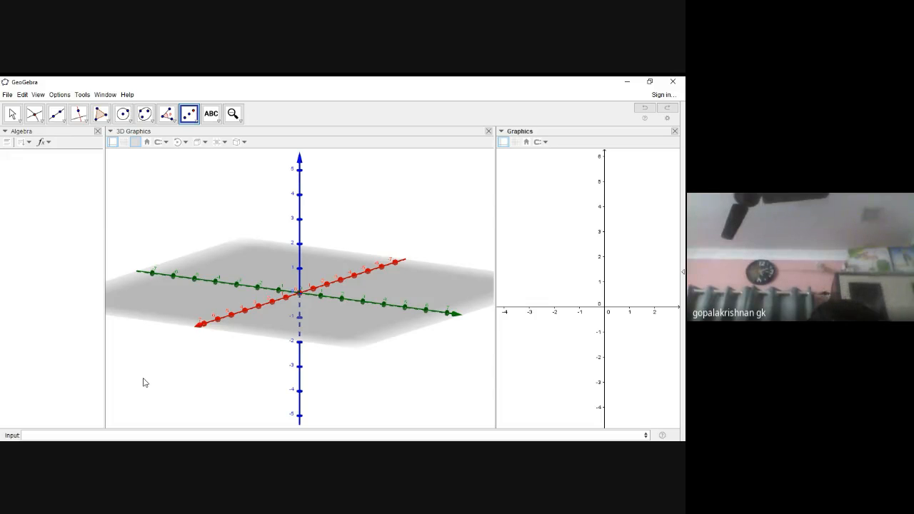
Step: Create the 3D point P = (4, -1, 0)
{"action": "left_click", "coordinate": [123, 433]}
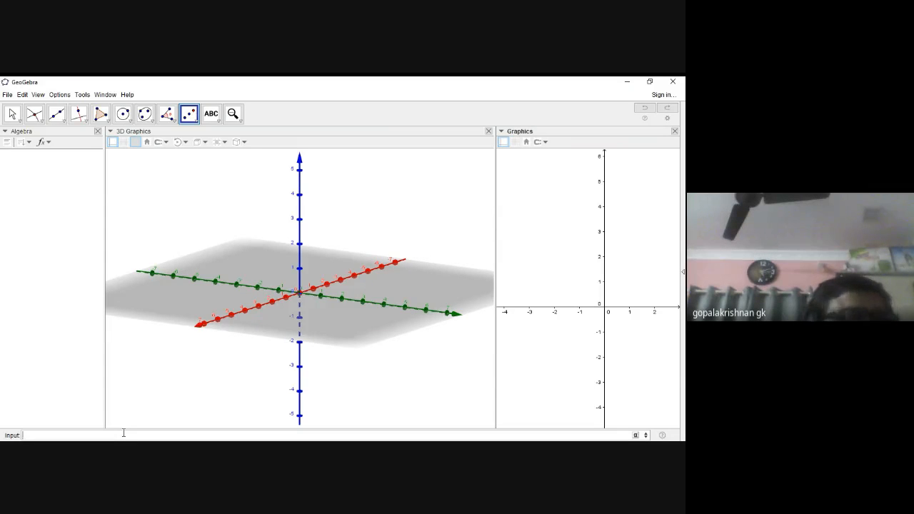
{"action": "type", "text": "P=("}
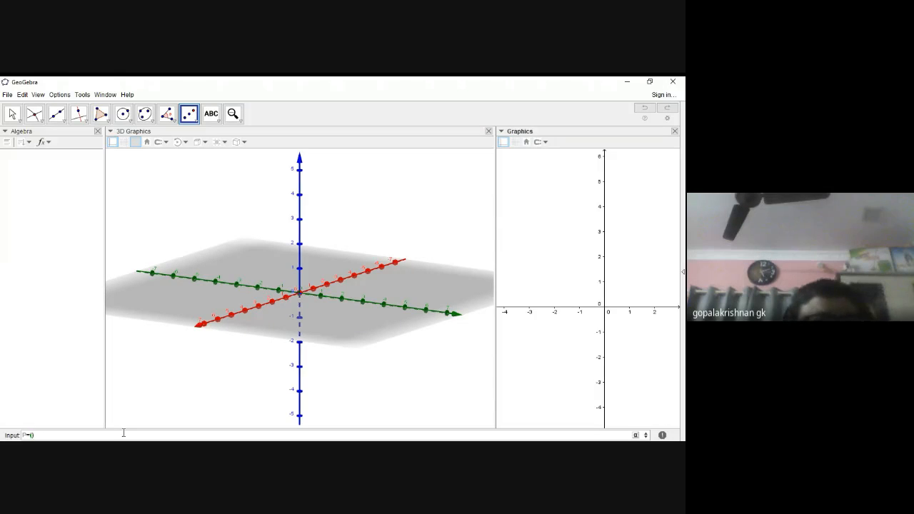
{"action": "type", "text": "4,"}
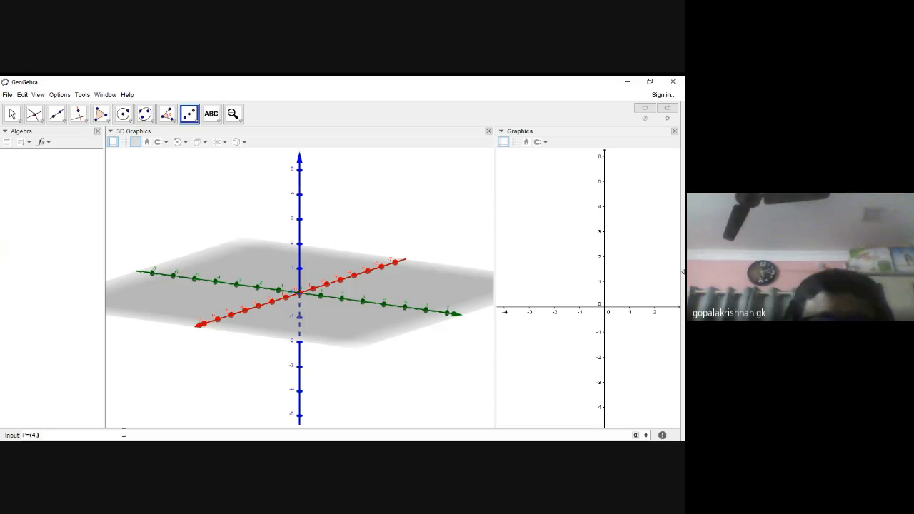
{"action": "type", "text": "-1"}
{"action": "key", "text": "Return"}
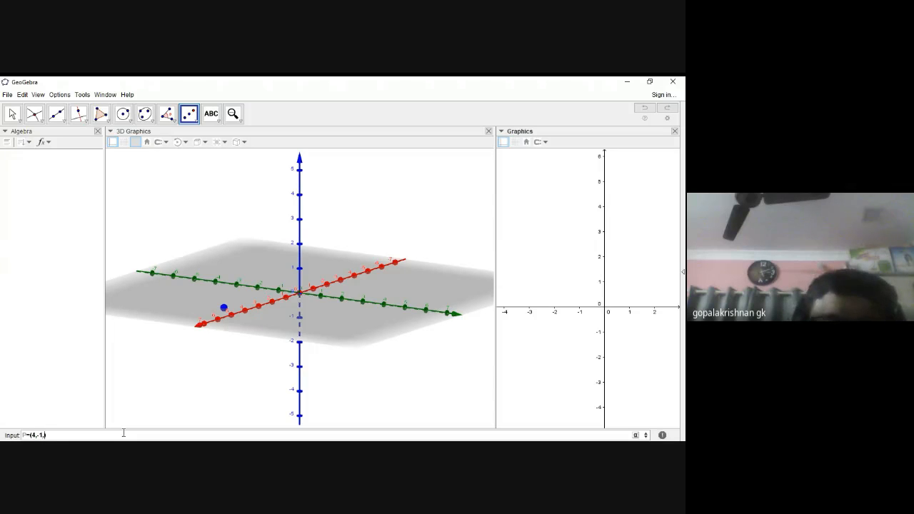
{"action": "type", "text": ",0"}
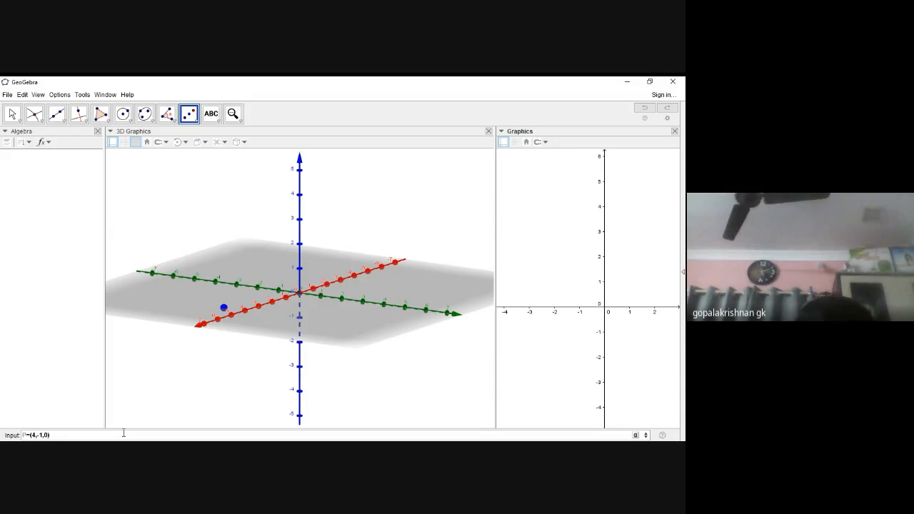
{"action": "key", "text": "Return"}
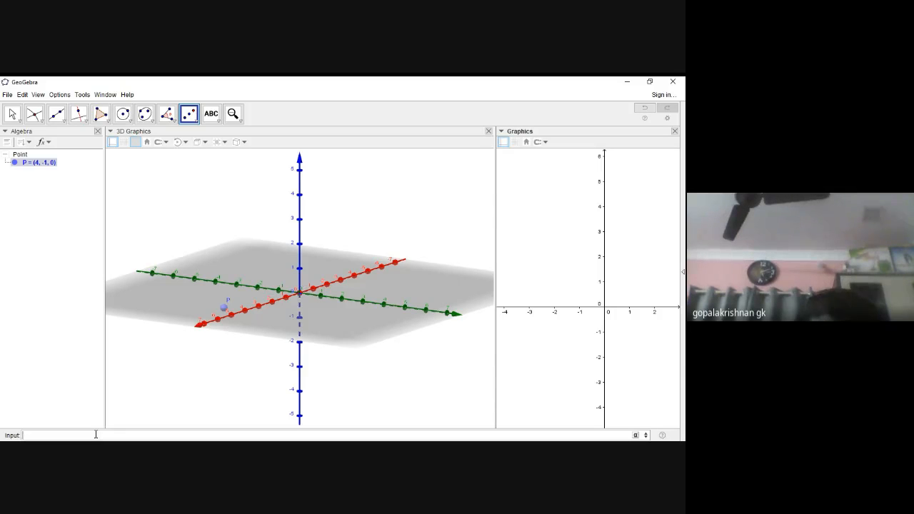
Step: Create a second 3D point Q = (1, -1, 2)
{"action": "type", "text": "O="}
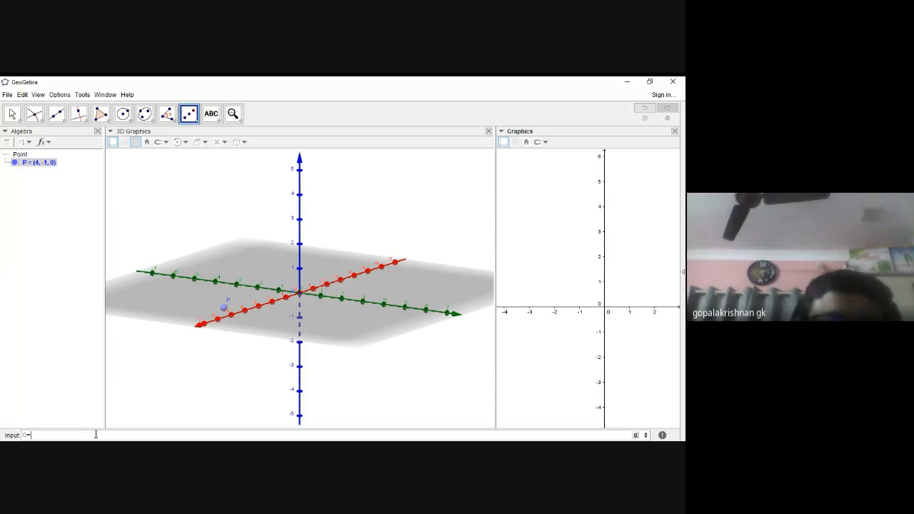
{"action": "type", "text": "("}
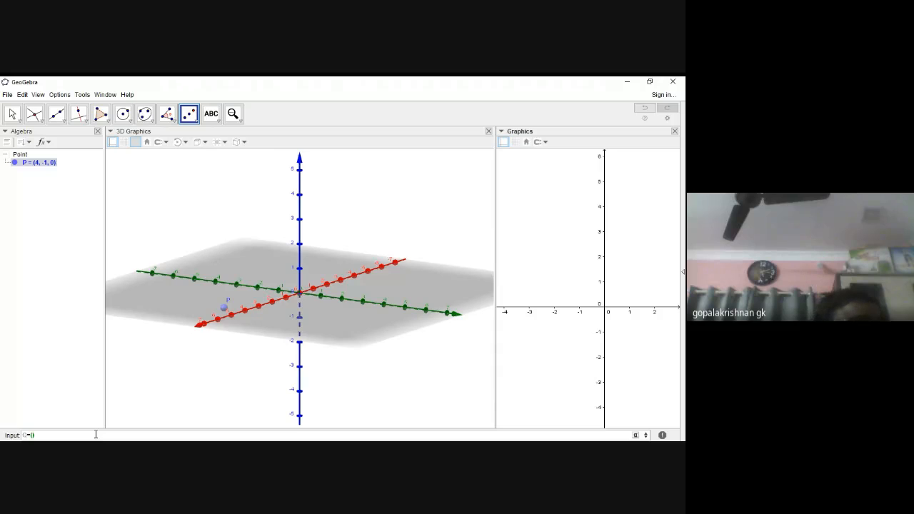
{"action": "type", "text": "1,"}
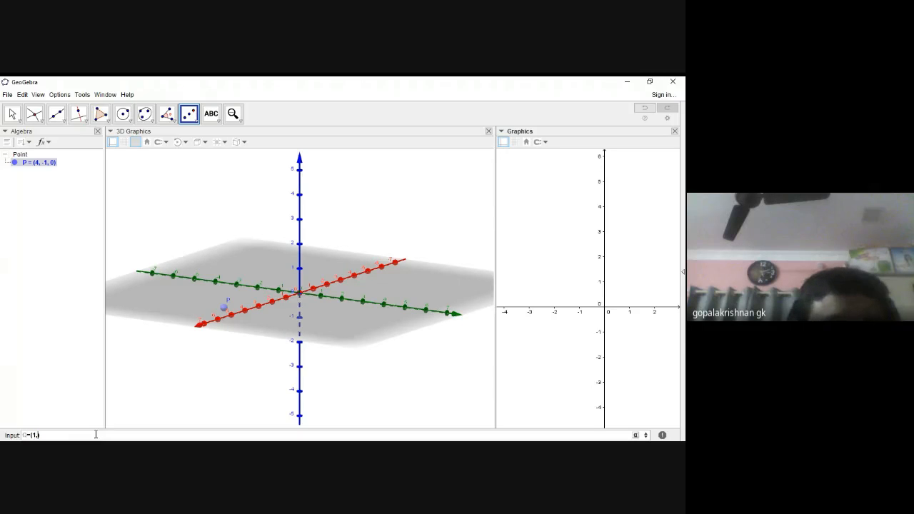
{"action": "type", "text": "-1,"}
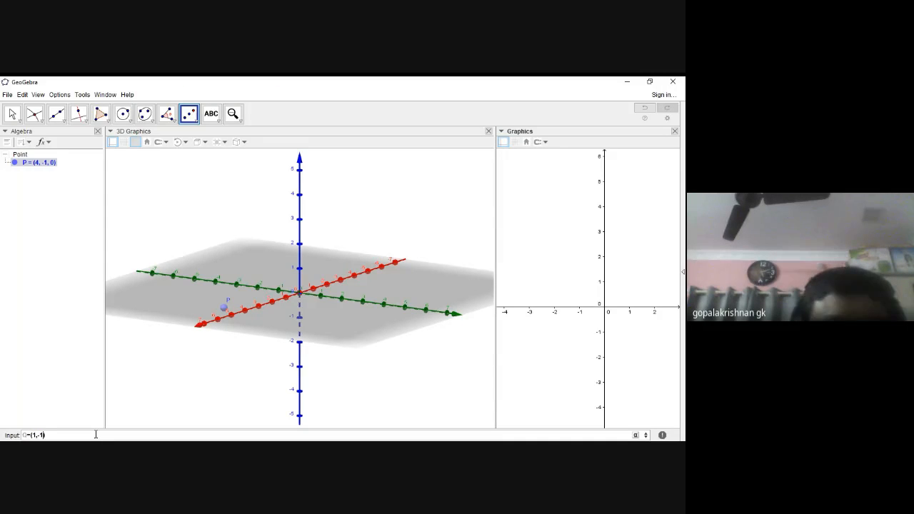
{"action": "type", "text": "2"}
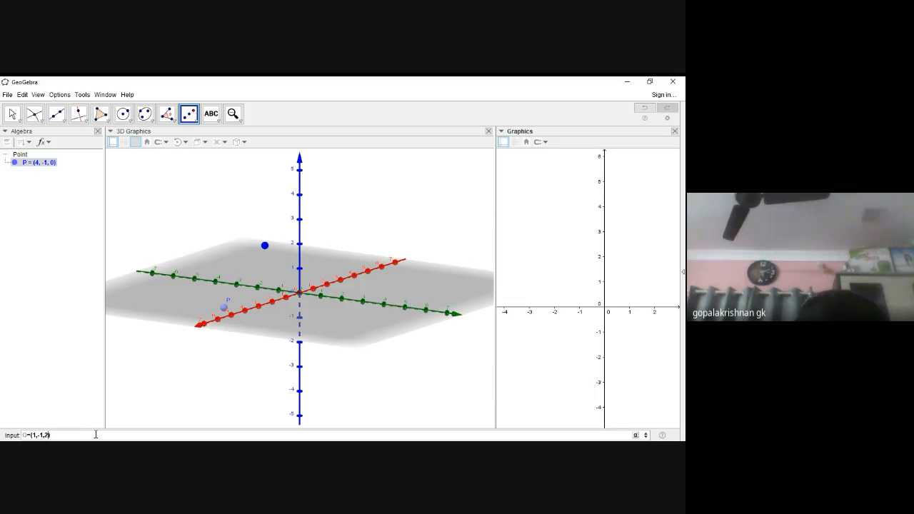
{"action": "key", "text": "Return"}
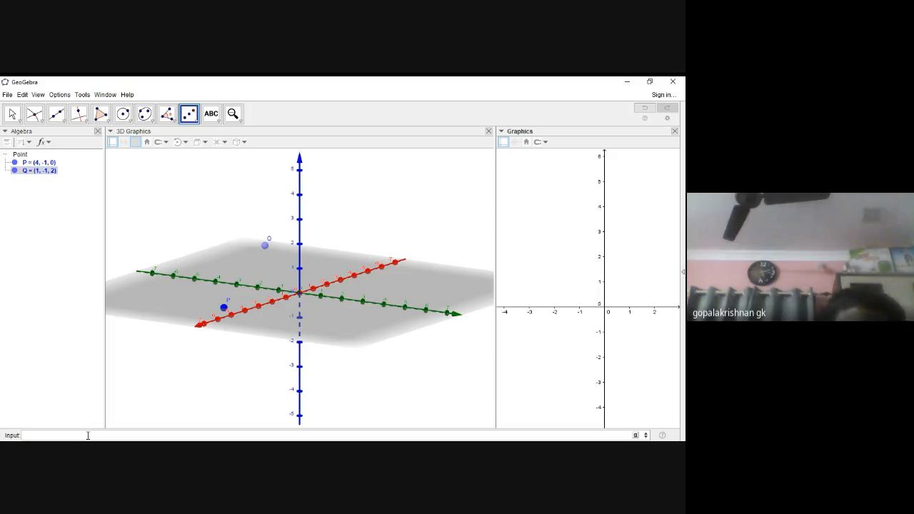
Step: Define the direction vector u = (1, 2, -3)
{"action": "type", "text": "u"}
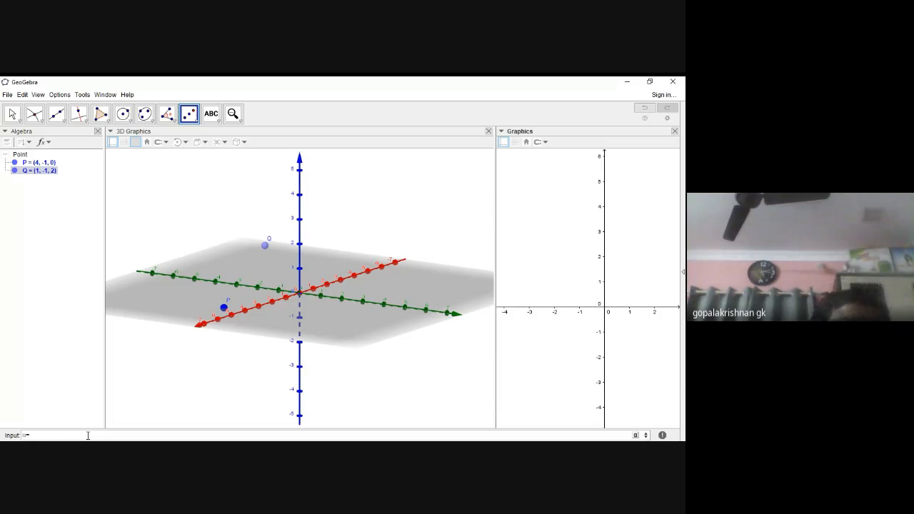
{"action": "type", "text": "=0"}
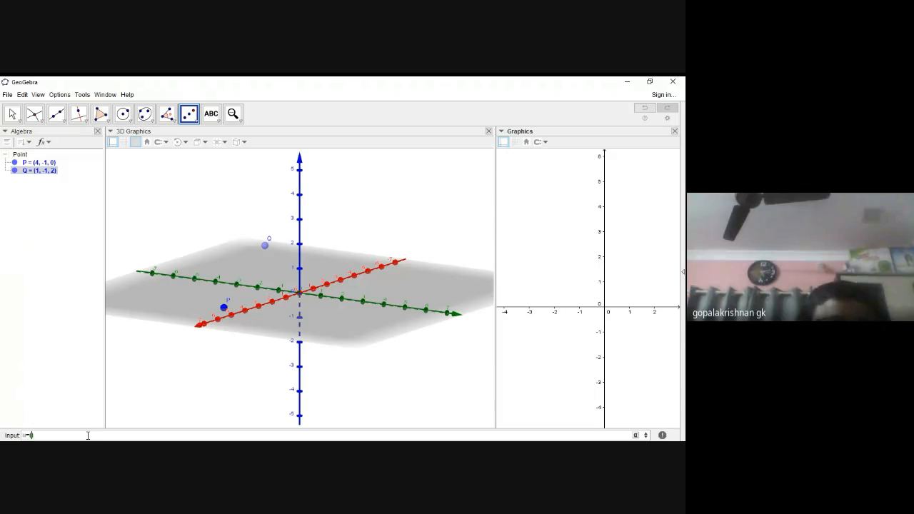
{"action": "type", "text": "1,2"}
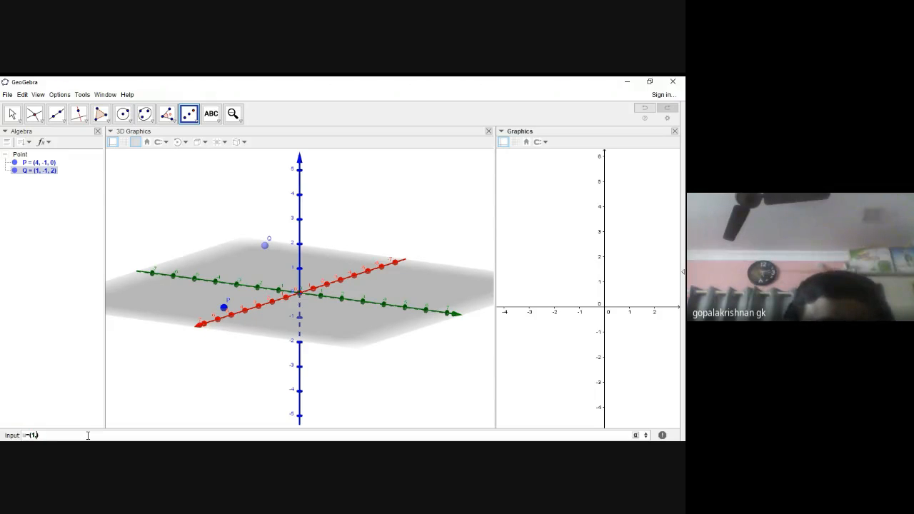
{"action": "type", "text": ",-3"}
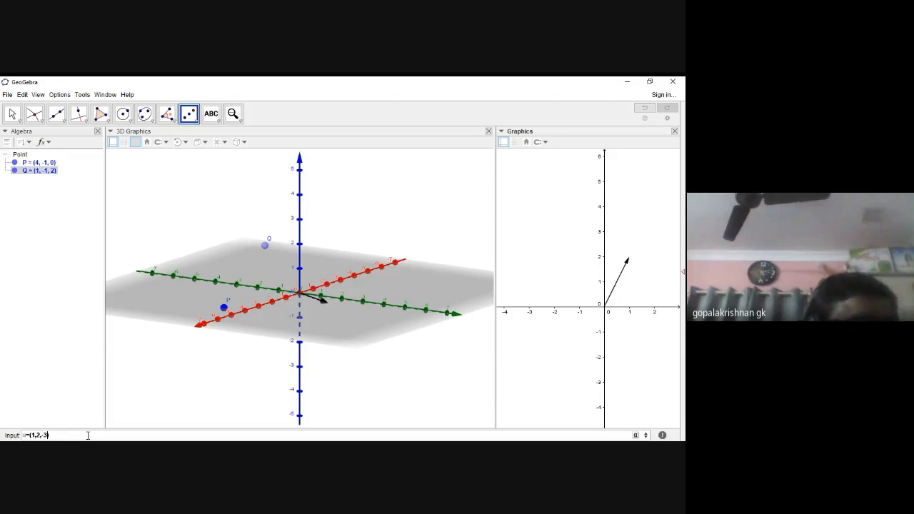
{"action": "key", "text": "Return"}
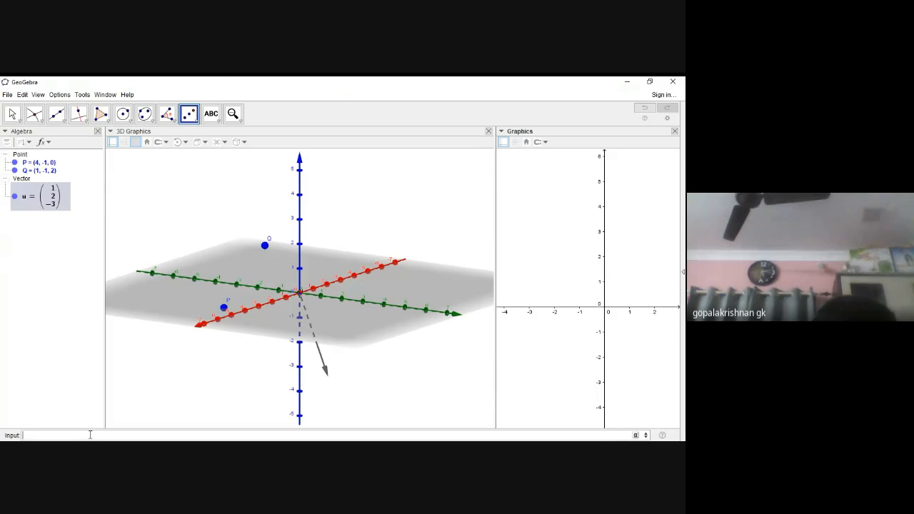
Step: Define the direction vector v = (2, 4, -5) and hide both vectors u and v in the 3D view
{"action": "type", "text": "v"}
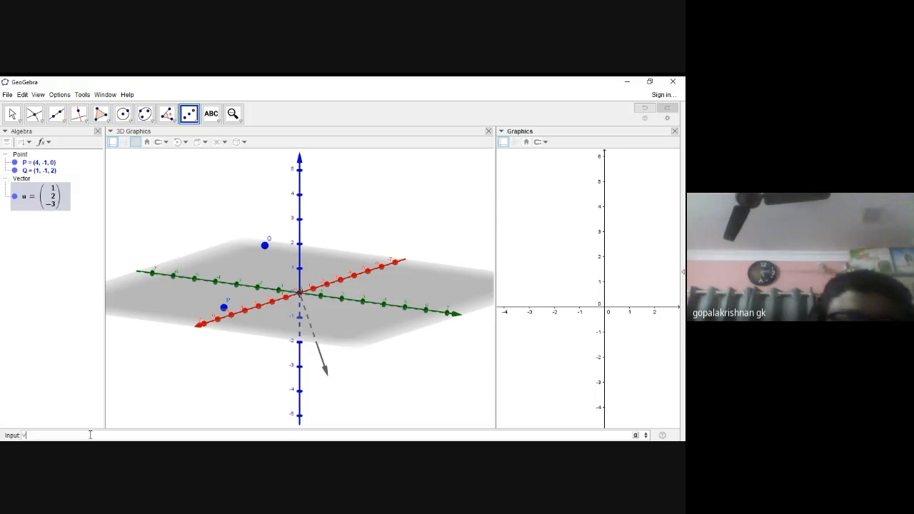
{"action": "type", "text": "="}
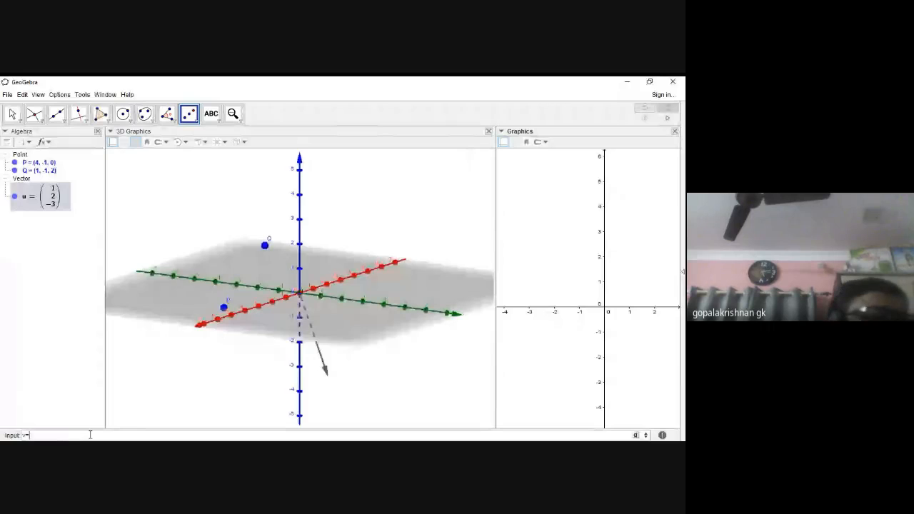
{"action": "type", "text": "("}
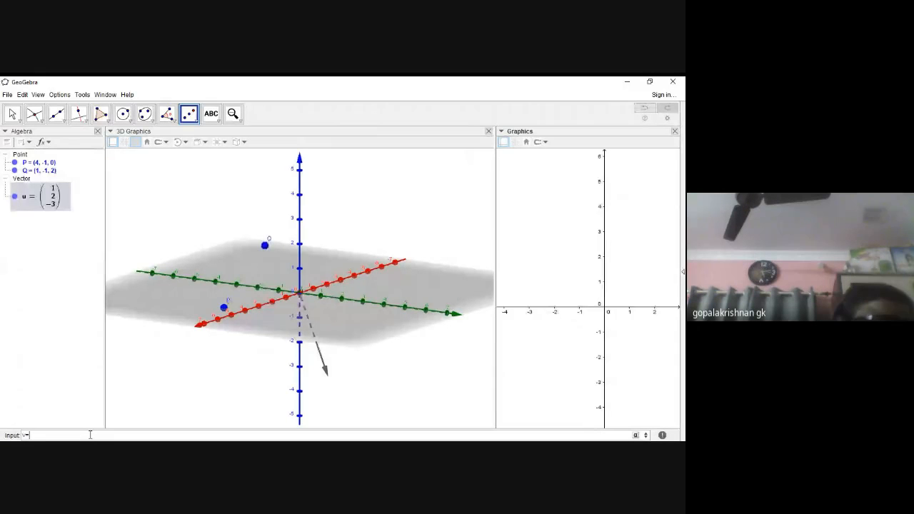
{"action": "type", "text": "2,4,"}
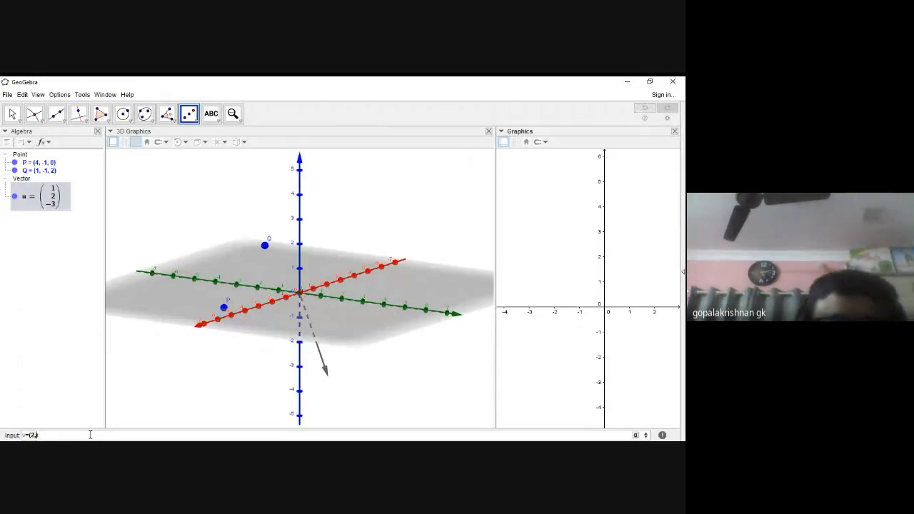
{"action": "type", "text": "-5"}
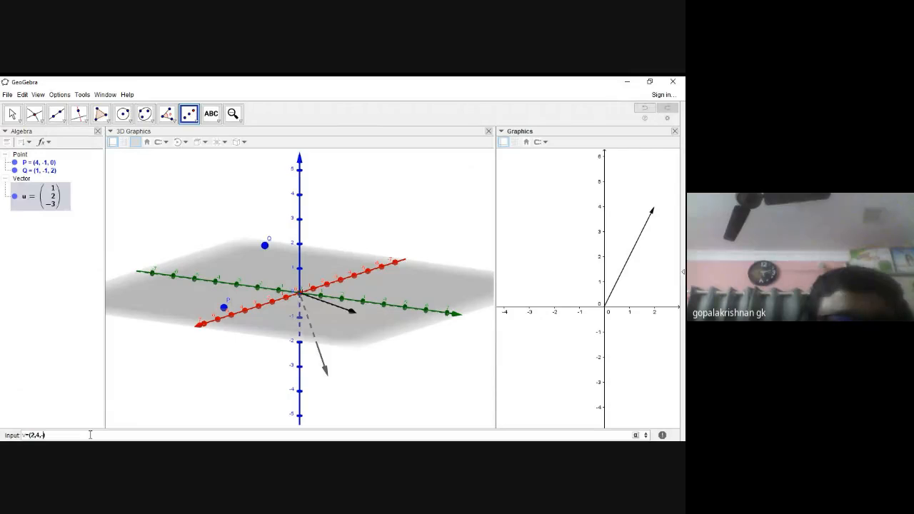
{"action": "key", "text": "Return"}
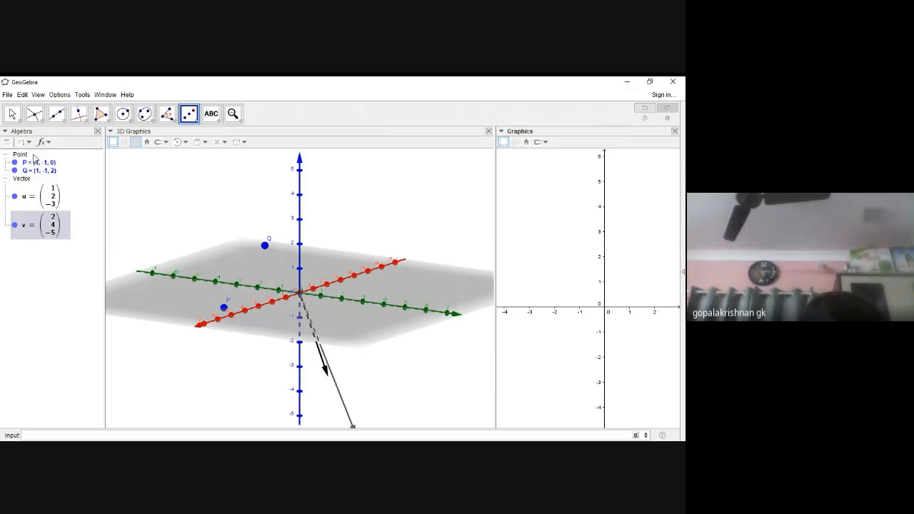
{"action": "left_click", "coordinate": [14, 195]}
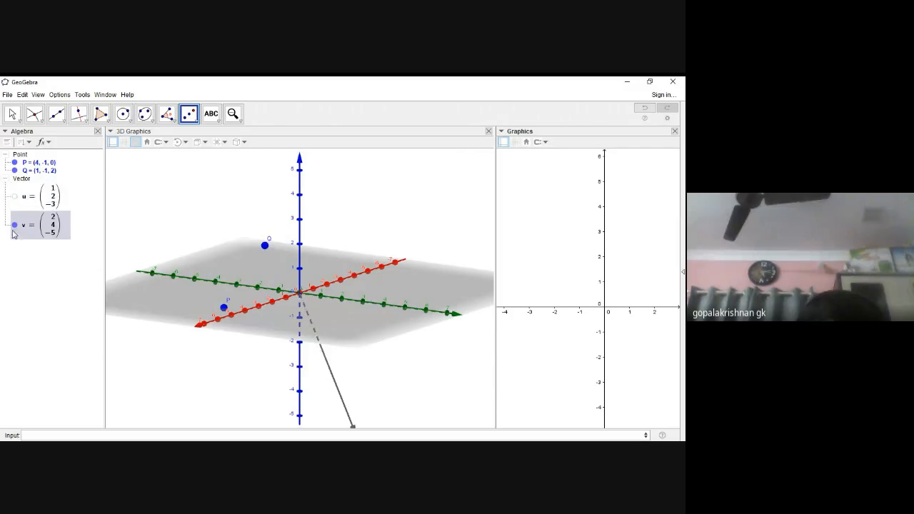
{"action": "left_click", "coordinate": [14, 225]}
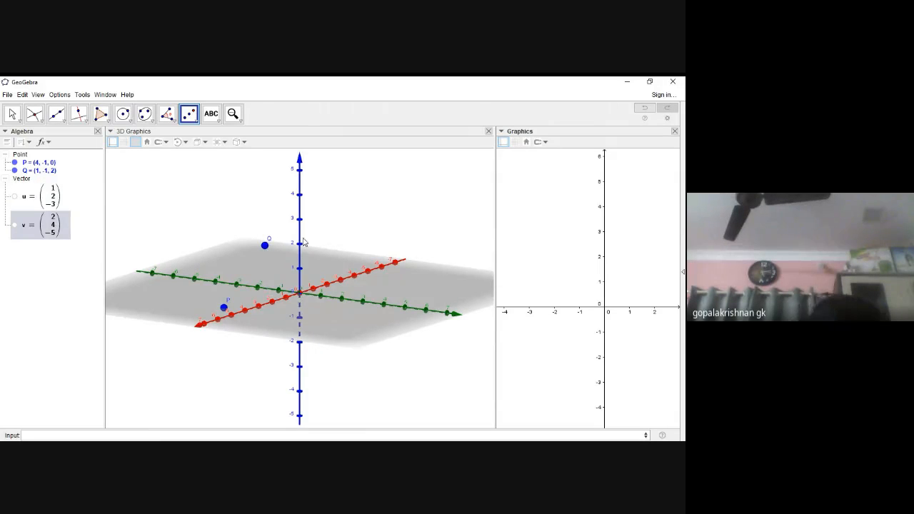
Step: Create the line through P in the direction of u with the equation X = P + t*u
{"action": "left_click", "coordinate": [98, 435]}
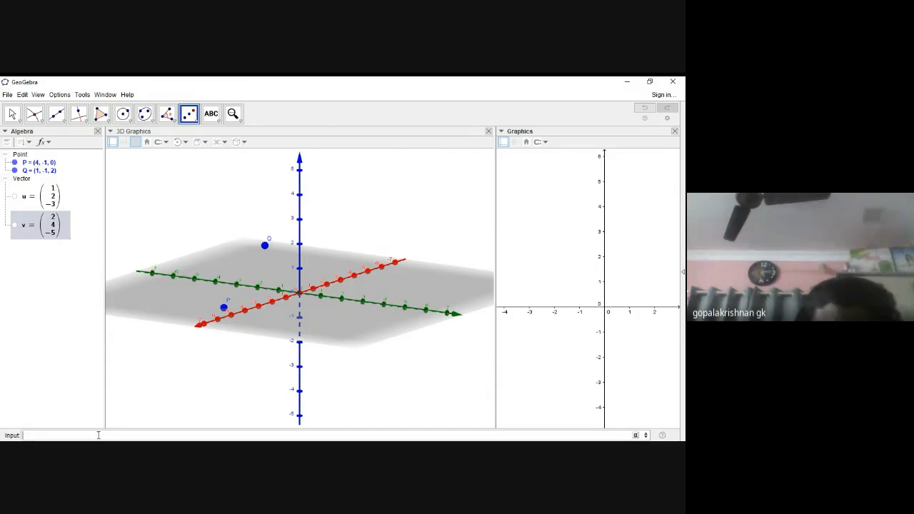
{"action": "type", "text": "x"}
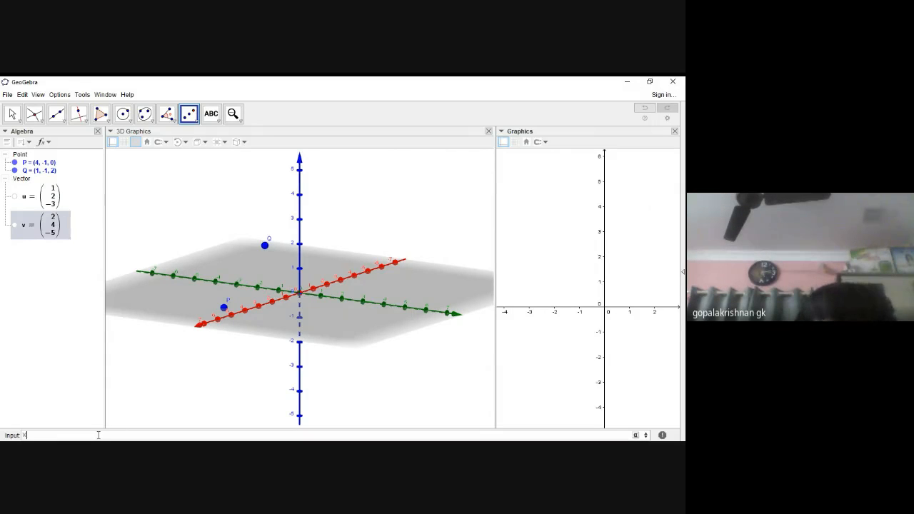
{"action": "type", "text": "="}
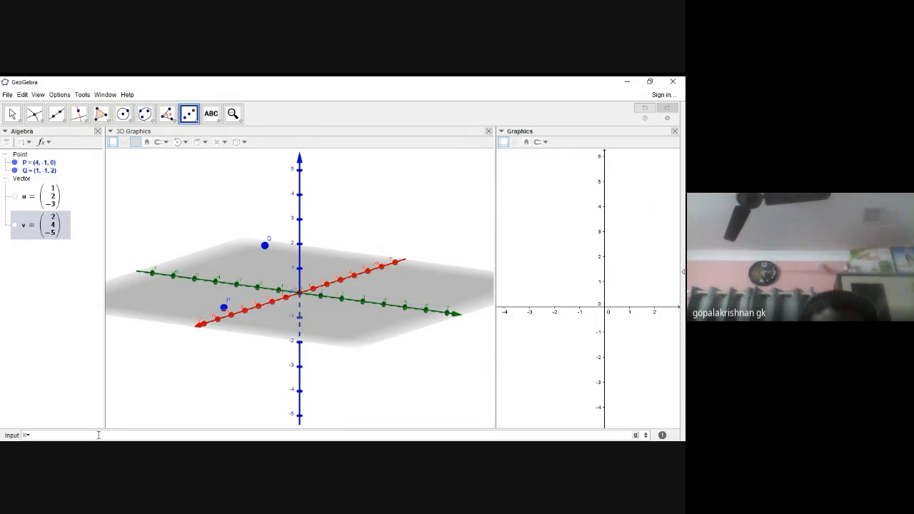
{"action": "type", "text": "P"}
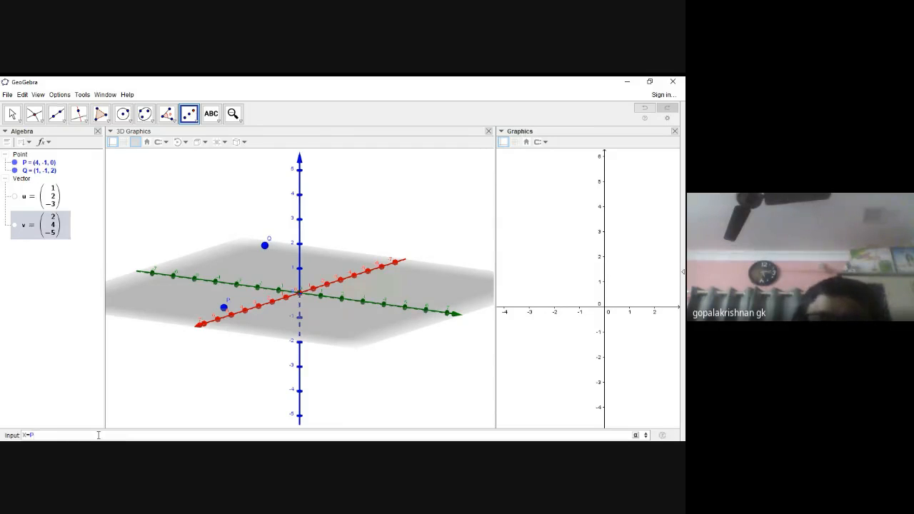
{"action": "type", "text": "+t"}
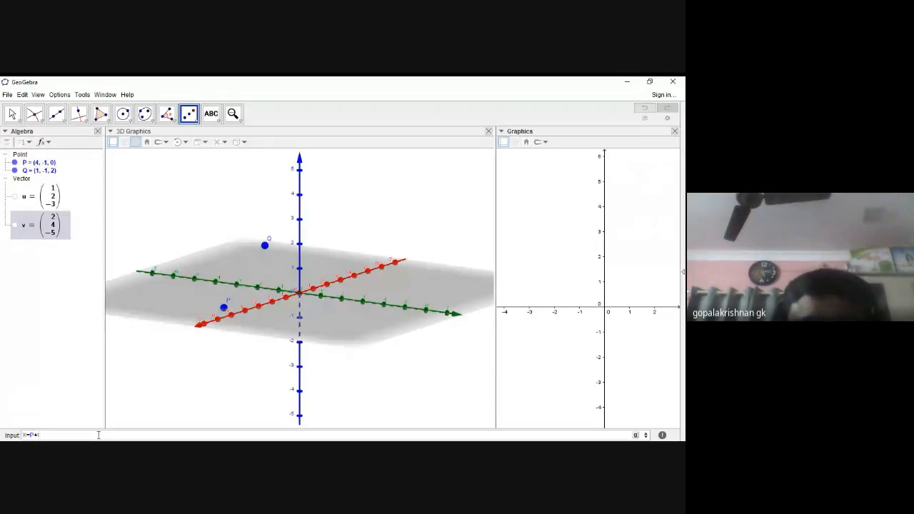
{"action": "type", "text": "*"}
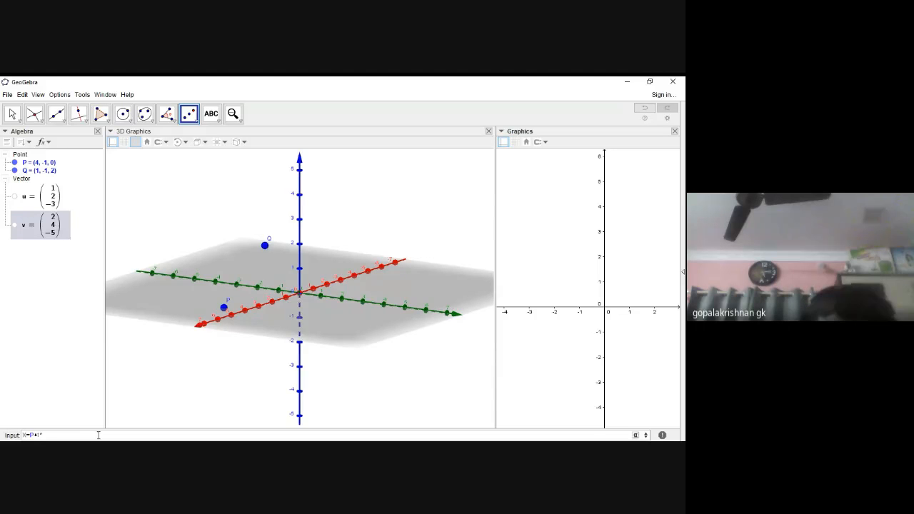
{"action": "type", "text": "u"}
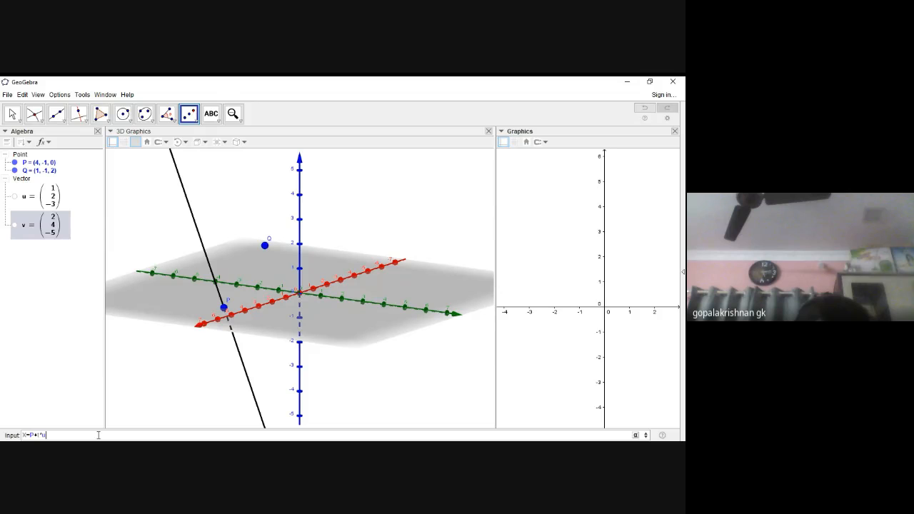
{"action": "key", "text": "Return"}
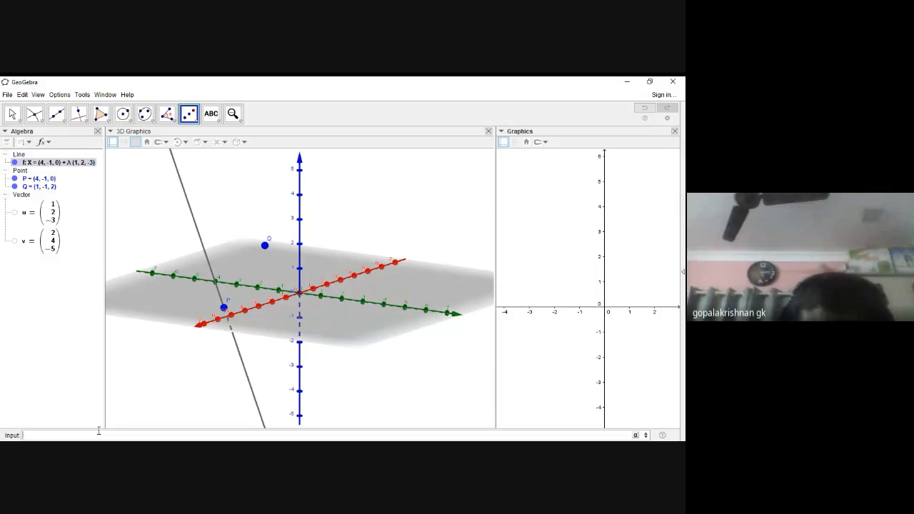
Step: Create the line through Q in the direction of v with the equation X = Q + k*v
{"action": "type", "text": "X"}
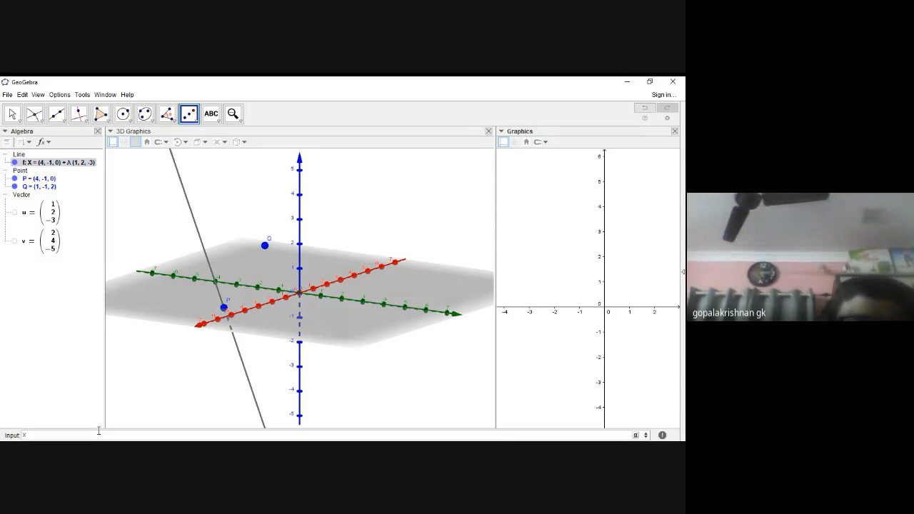
{"action": "type", "text": "="}
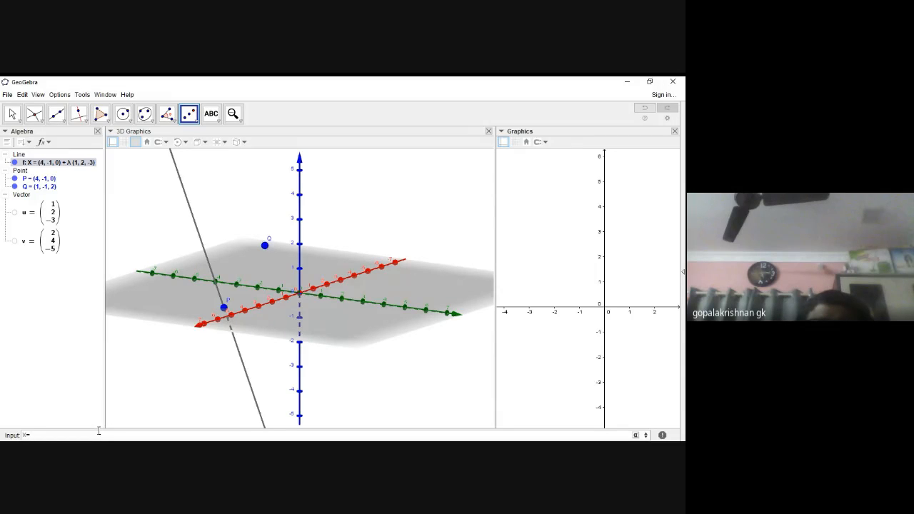
{"action": "type", "text": "Q"}
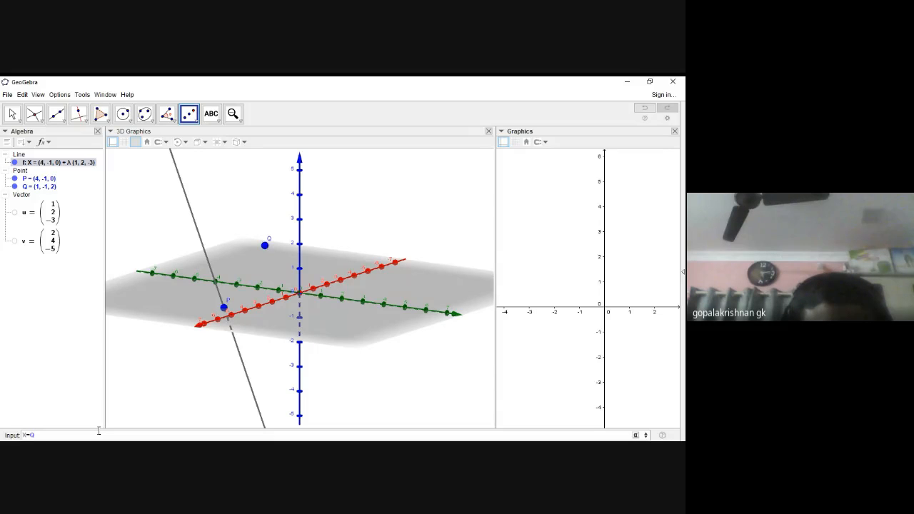
{"action": "type", "text": "+"}
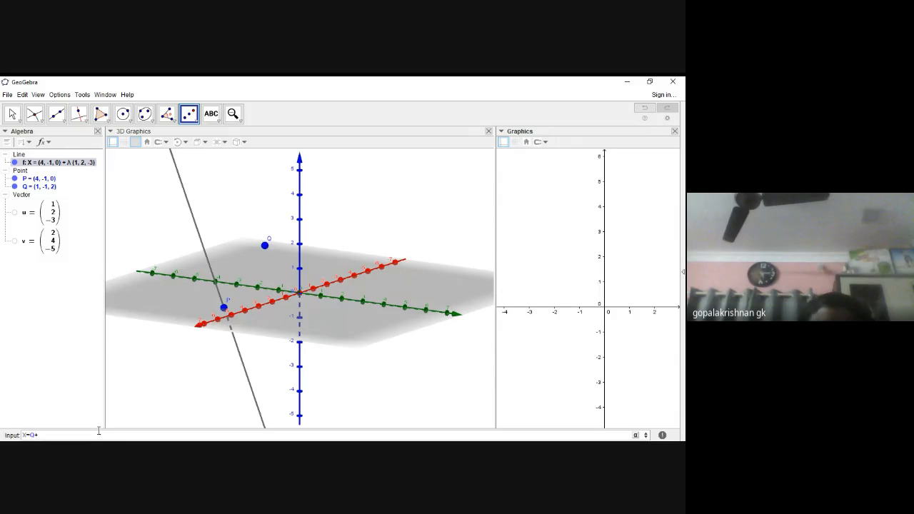
{"action": "type", "text": "λ*"}
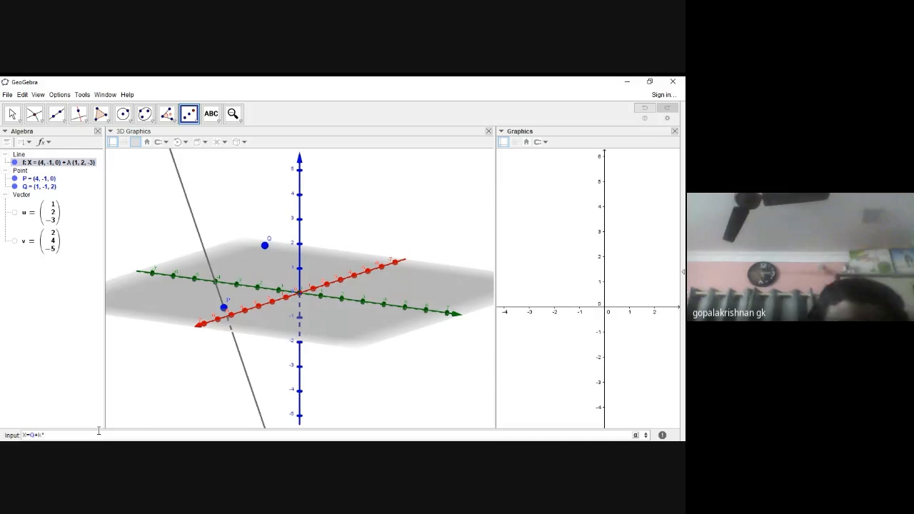
{"action": "type", "text": "v"}
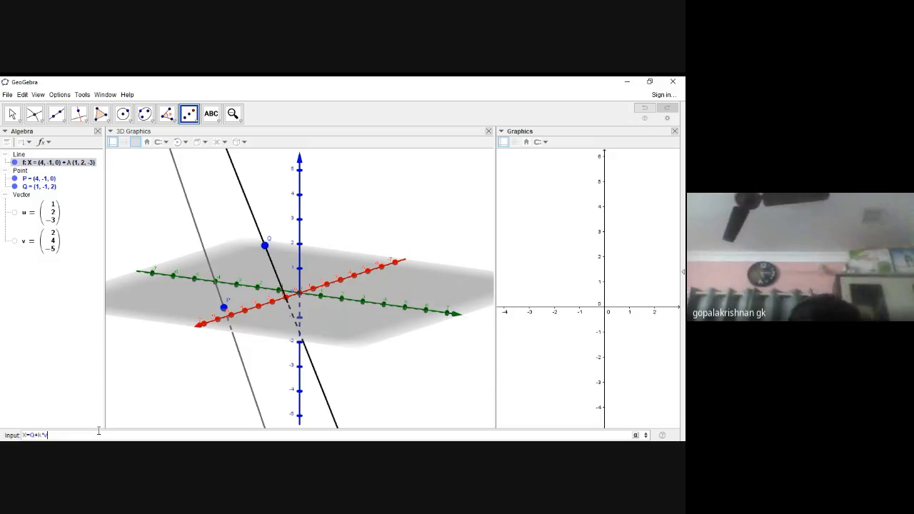
{"action": "key", "text": "Return"}
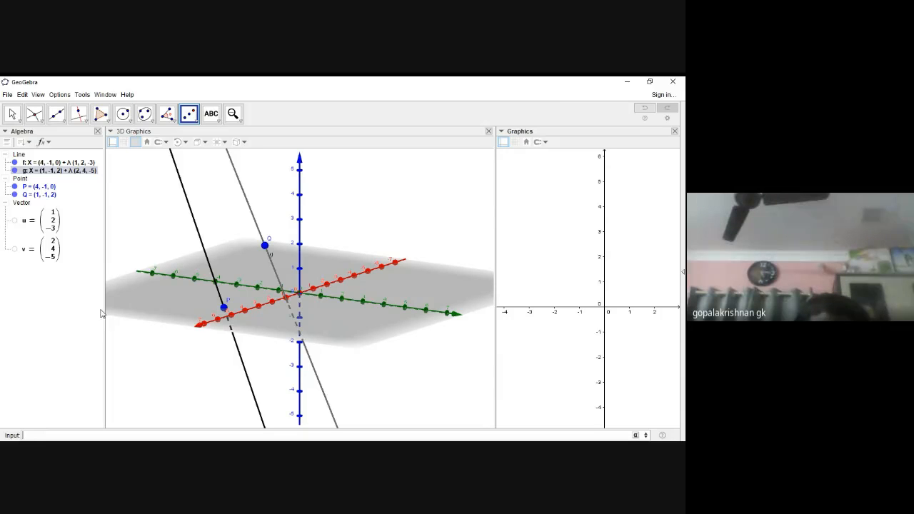
Step: Rotate the 3D view to examine from several angles how the lines through P and Q lie relative to each other
{"action": "left_click", "coordinate": [10, 113]}
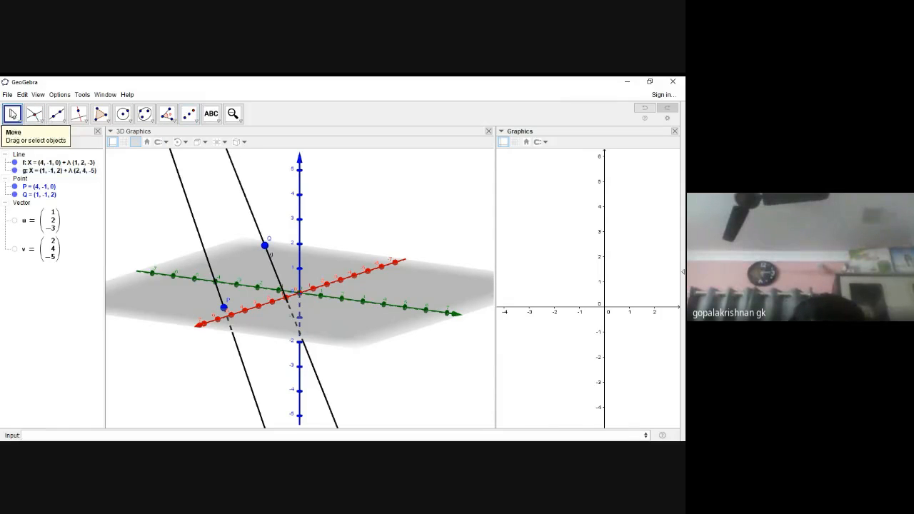
{"action": "left_click", "coordinate": [308, 217]}
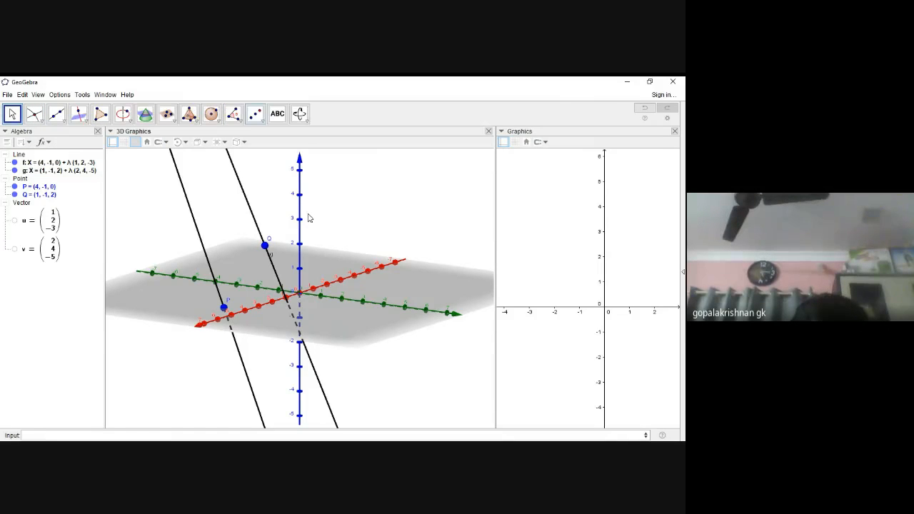
{"action": "left_click", "coordinate": [299, 114]}
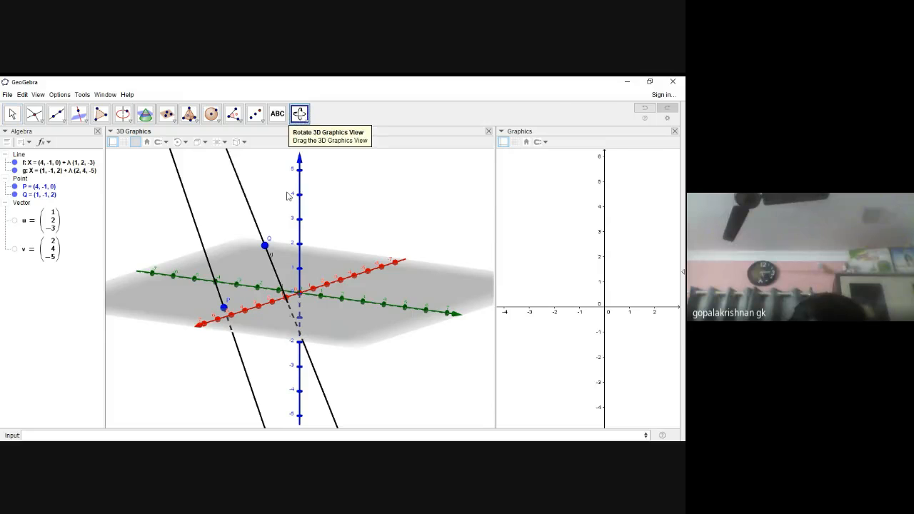
{"action": "left_click_drag", "start_coordinate": [291, 189], "coordinate": [318, 188]}
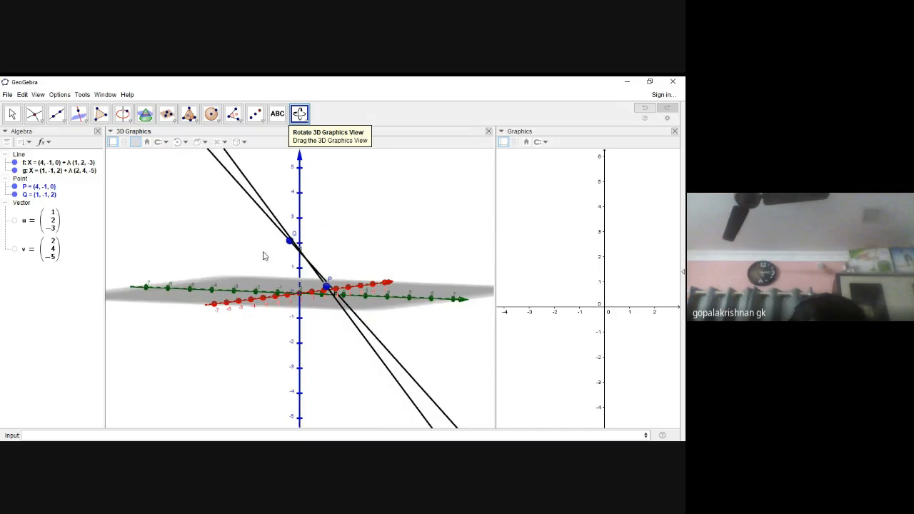
{"action": "left_click_drag", "start_coordinate": [265, 255], "coordinate": [312, 287]}
{"action": "left_click_drag", "start_coordinate": [313, 287], "coordinate": [262, 273]}
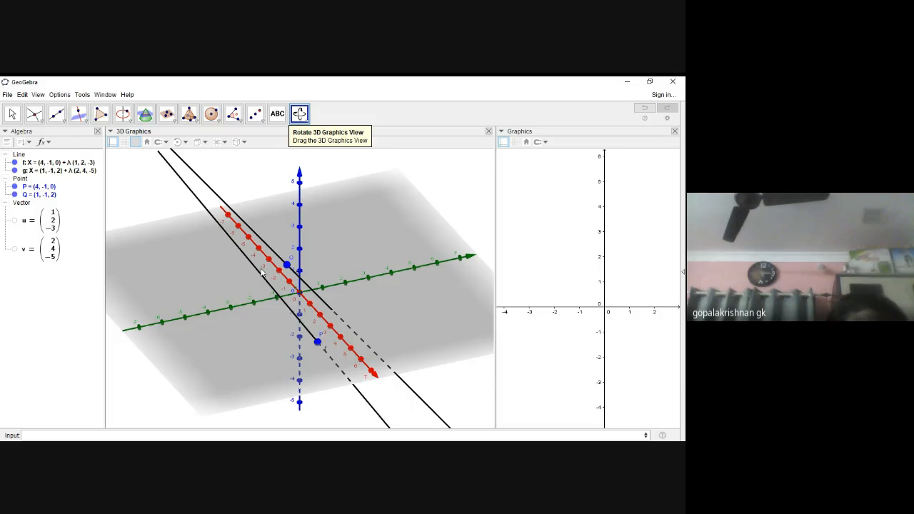
Step: Compute the cross product of the direction vectors u and v with cross(u,v)
{"action": "left_click", "coordinate": [77, 433]}
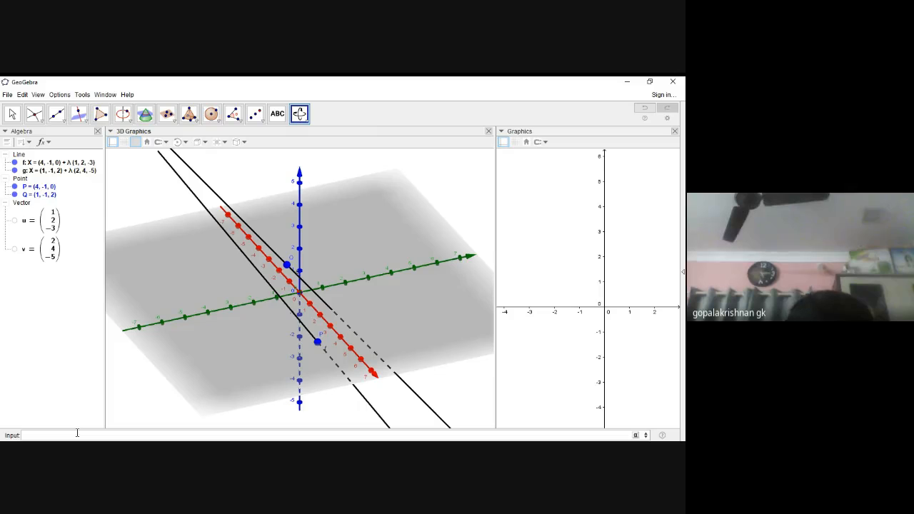
{"action": "type", "text": "cross"}
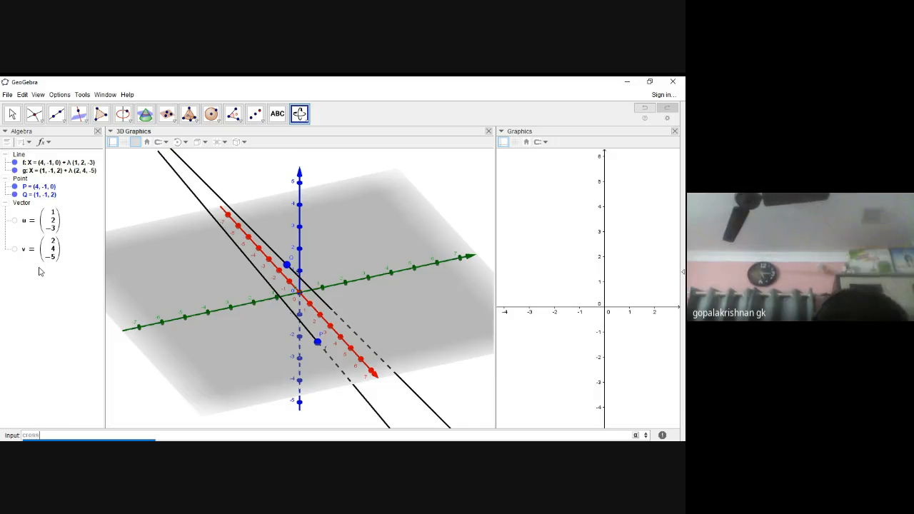
{"action": "type", "text": "("}
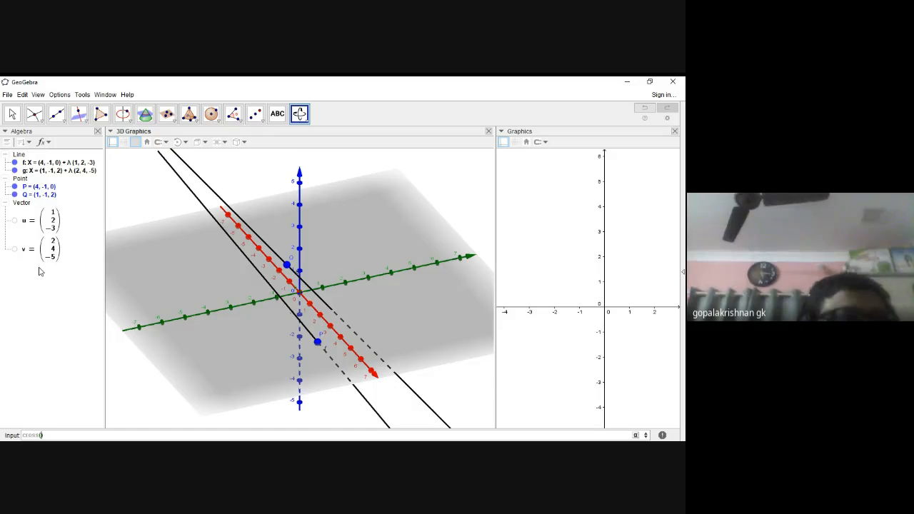
{"action": "type", "text": "u,v"}
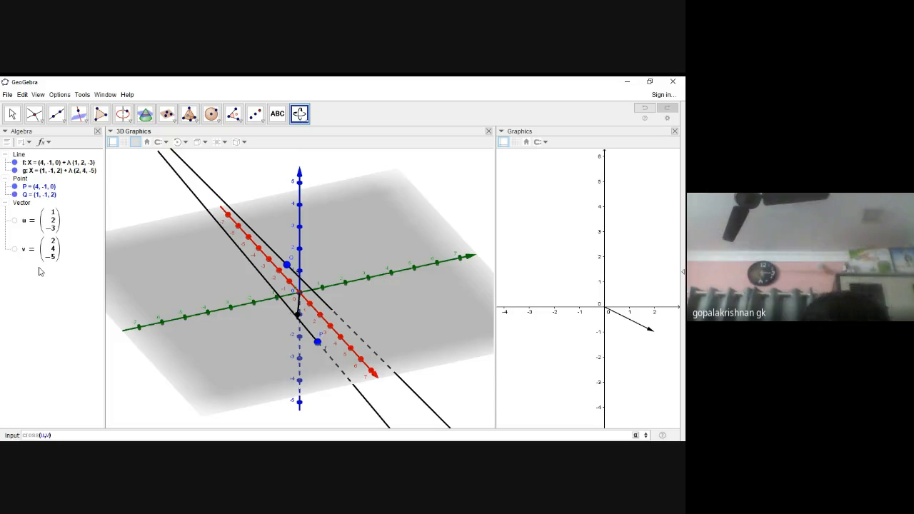
{"action": "key", "text": "Return"}
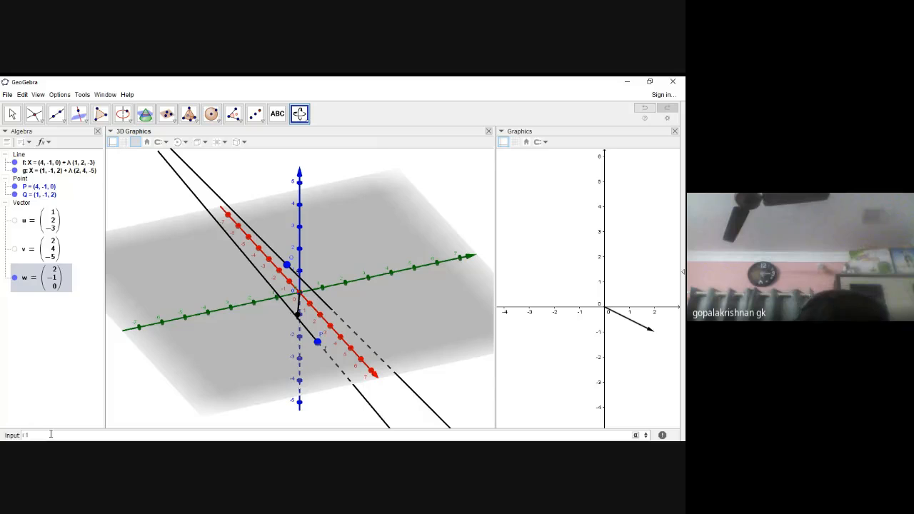
Step: Define the vector r1 = (3, 0, -2) as the difference between points P and Q
{"action": "type", "text": "="}
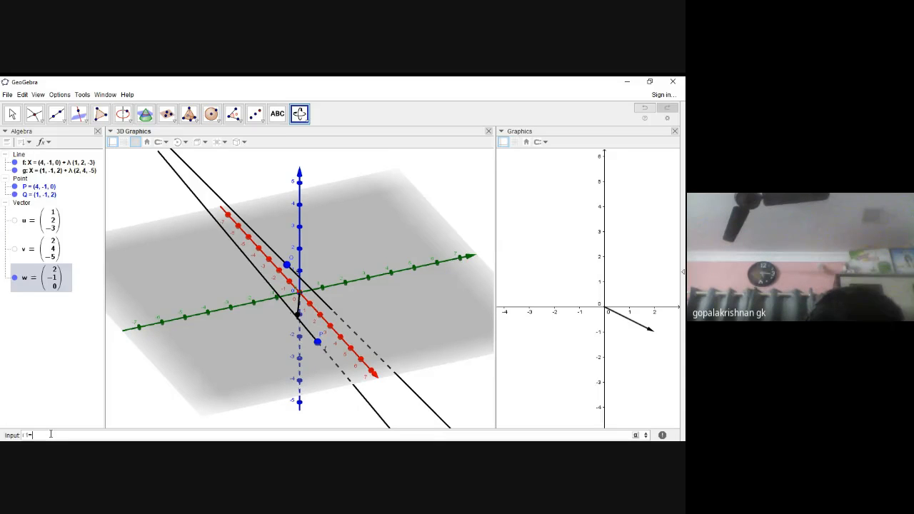
{"action": "type", "text": "("}
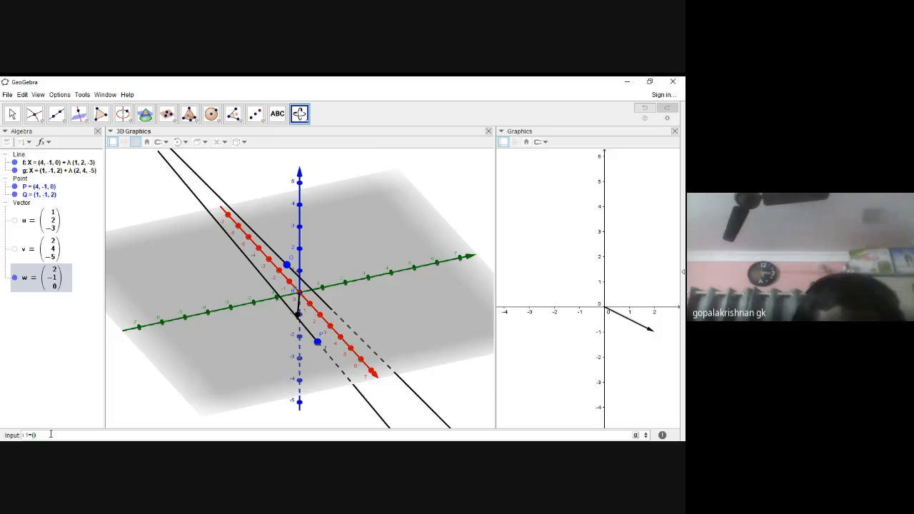
{"action": "type", "text": "3"}
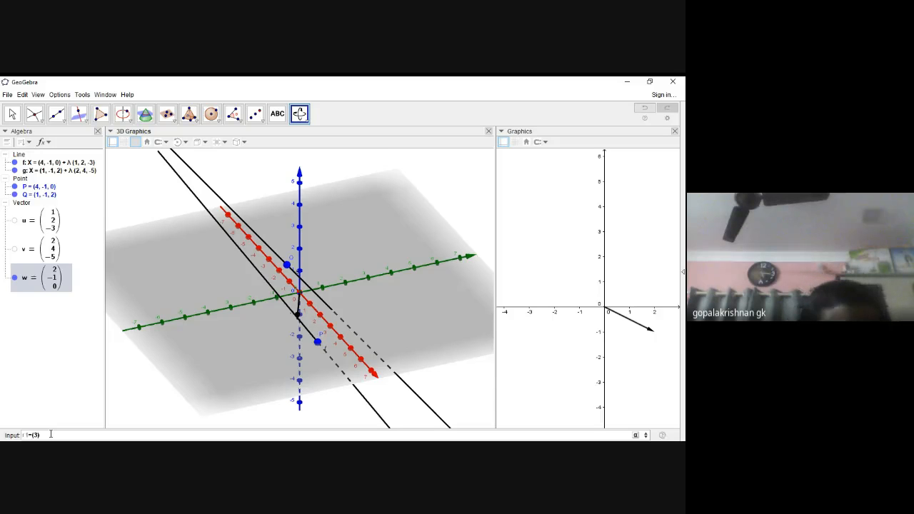
{"action": "type", "text": ","}
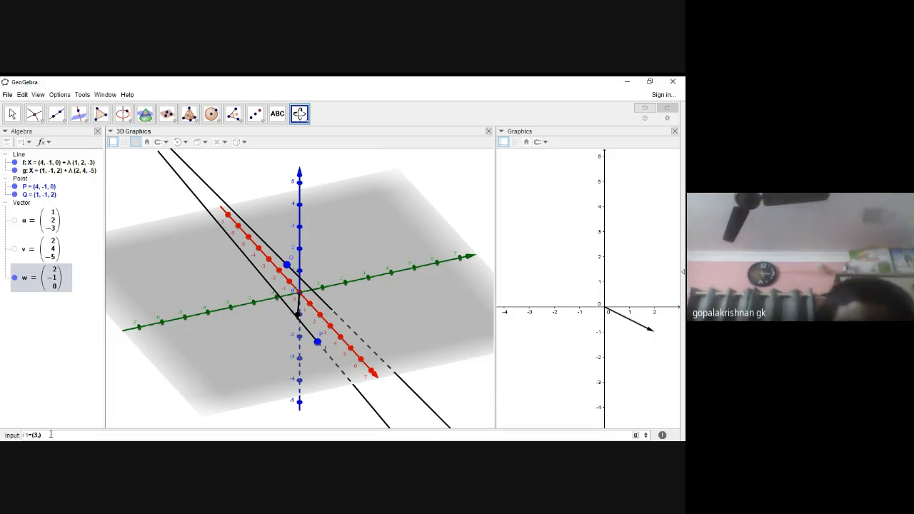
{"action": "type", "text": "0"}
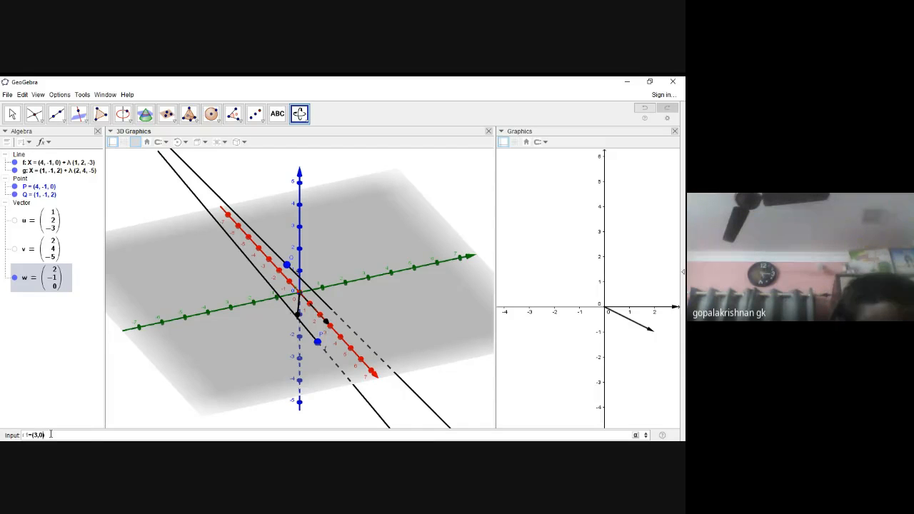
{"action": "type", "text": ",-2"}
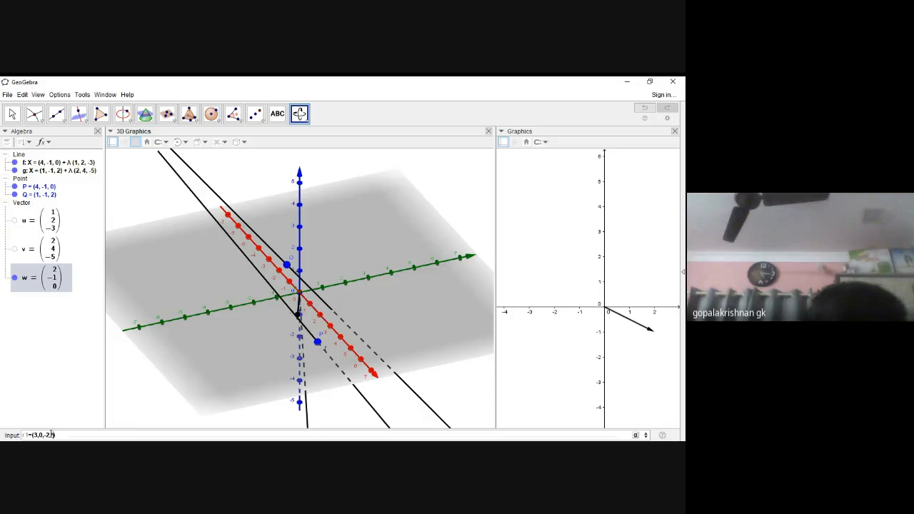
{"action": "key", "text": "BackSpace"}
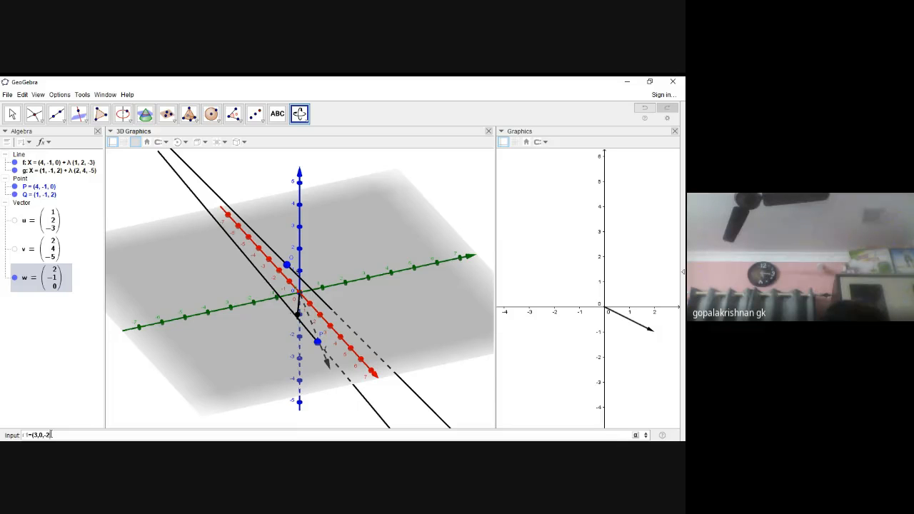
{"action": "key", "text": "Return"}
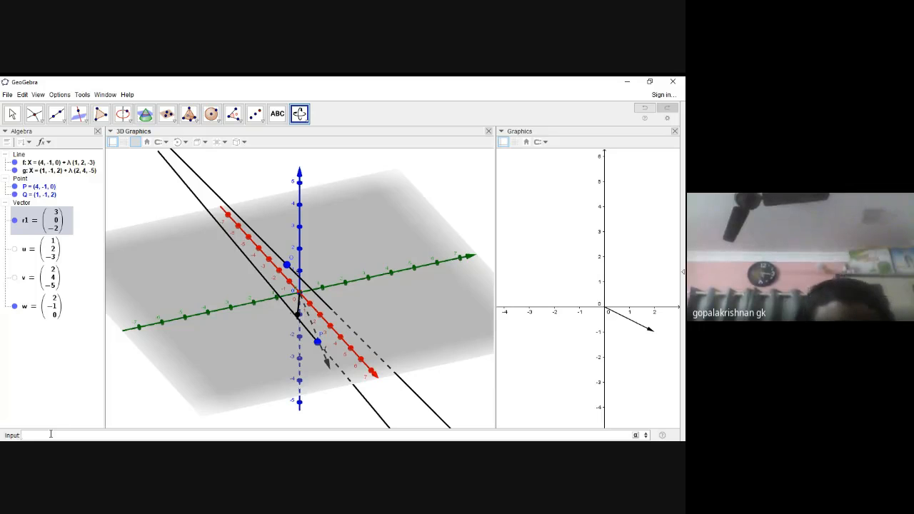
Step: Compute the dot product of r1 and the cross-product vector w with the Dot command
{"action": "type", "text": "rot"}
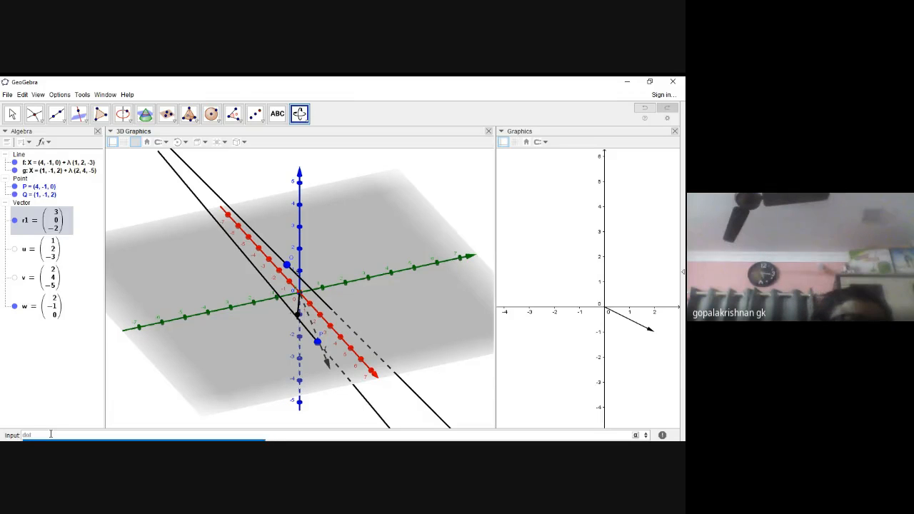
{"action": "key", "text": "Return"}
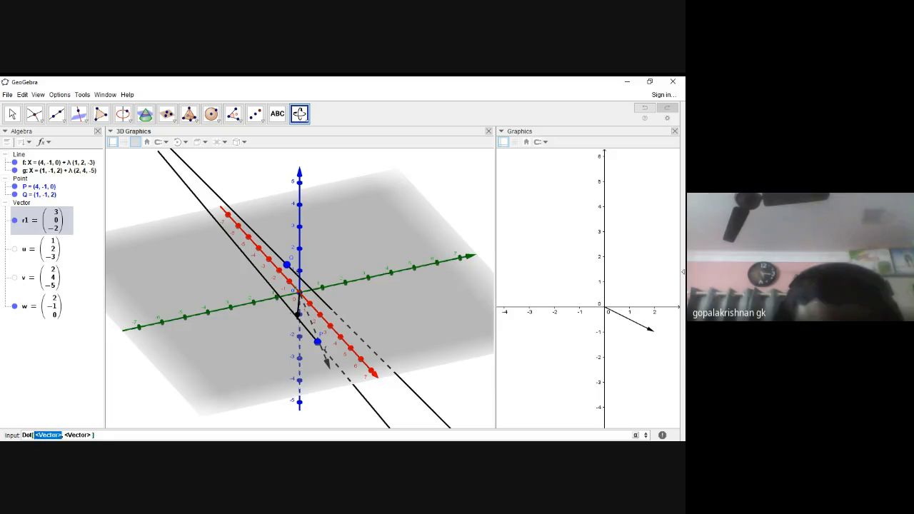
{"action": "type", "text": "r1"}
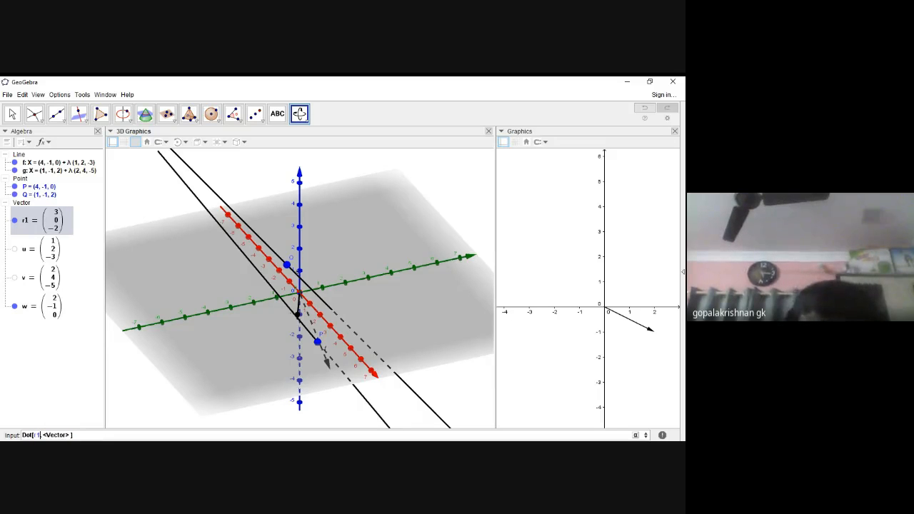
{"action": "key", "text": "Tab"}
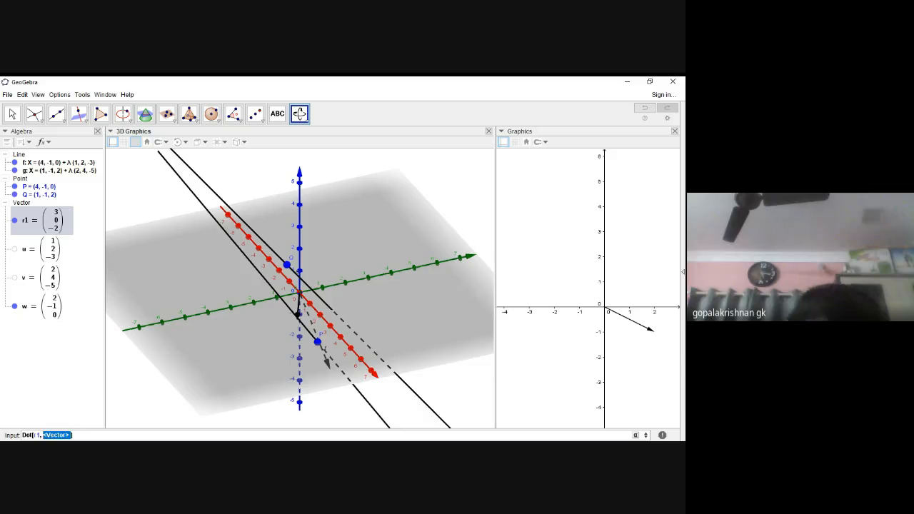
{"action": "type", "text": "w"}
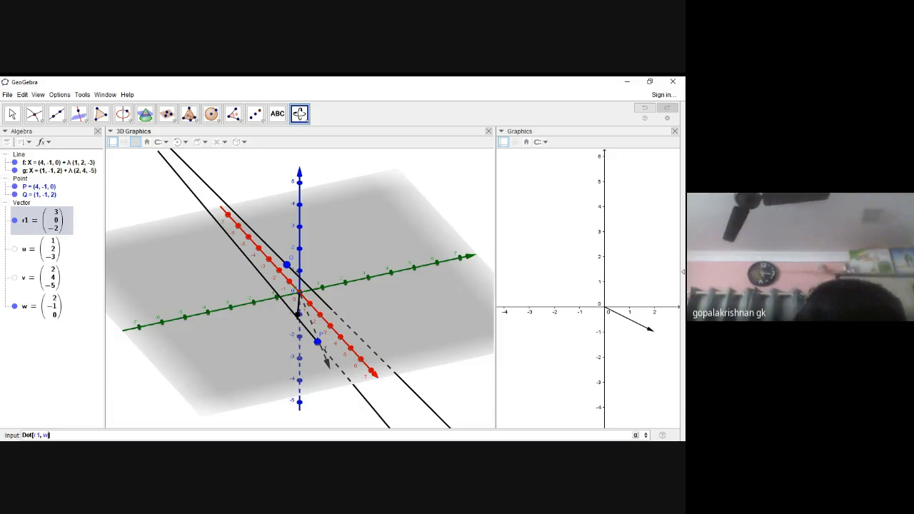
{"action": "key", "text": "Return"}
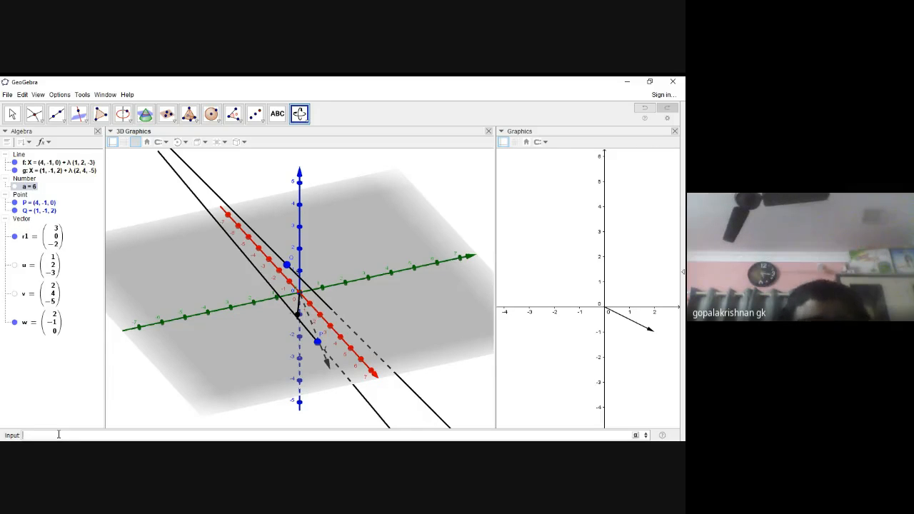
Step: Compute the magnitude of the cross-product vector with abs(w)
{"action": "type", "text": "abs"}
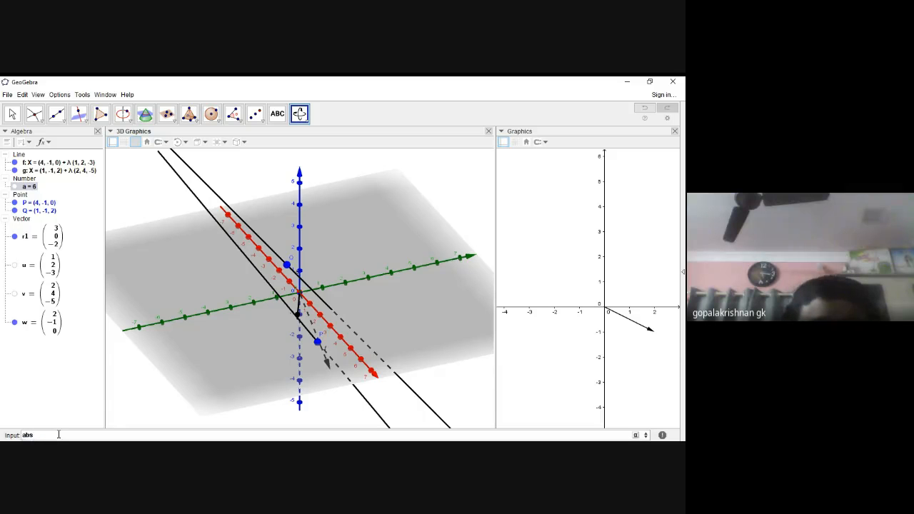
{"action": "type", "text": "(w"}
{"action": "key", "text": "Return"}
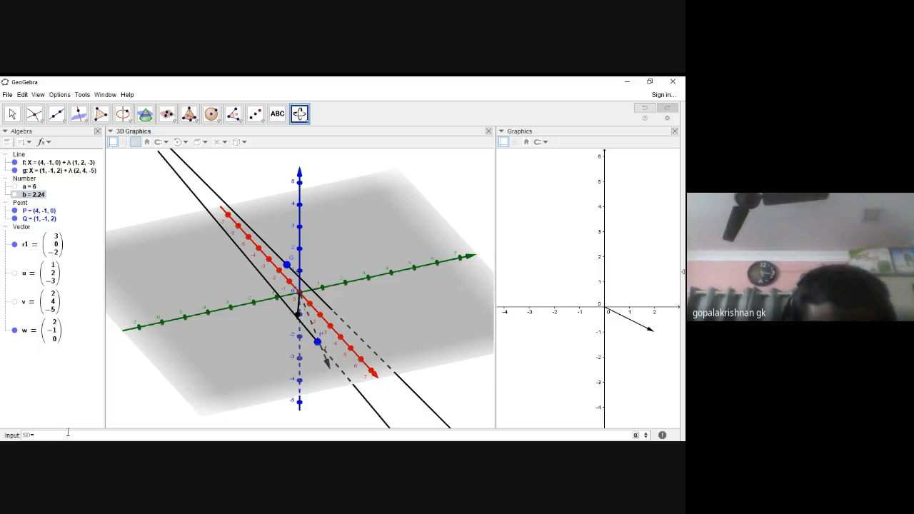
Step: Compute the shortest distance as SD = a/b, dividing the dot product by the cross-product magnitude
{"action": "type", "text": "a"}
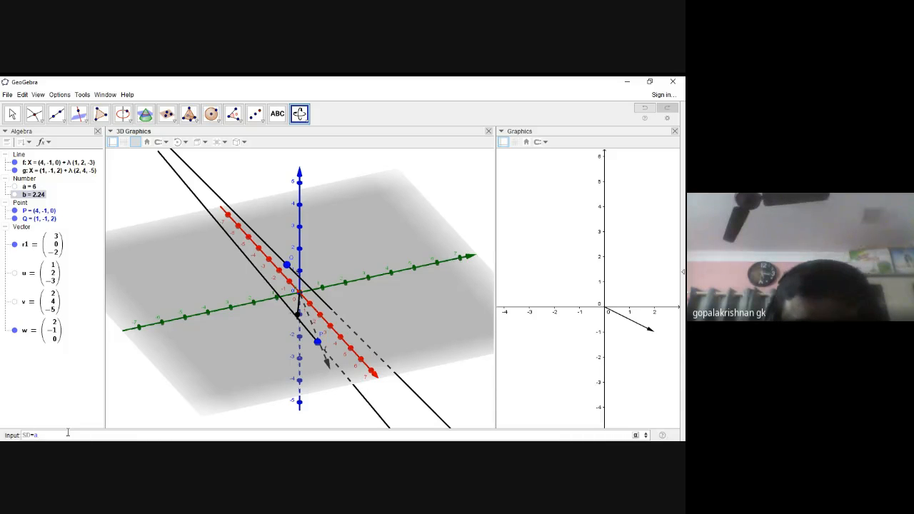
{"action": "type", "text": "/b"}
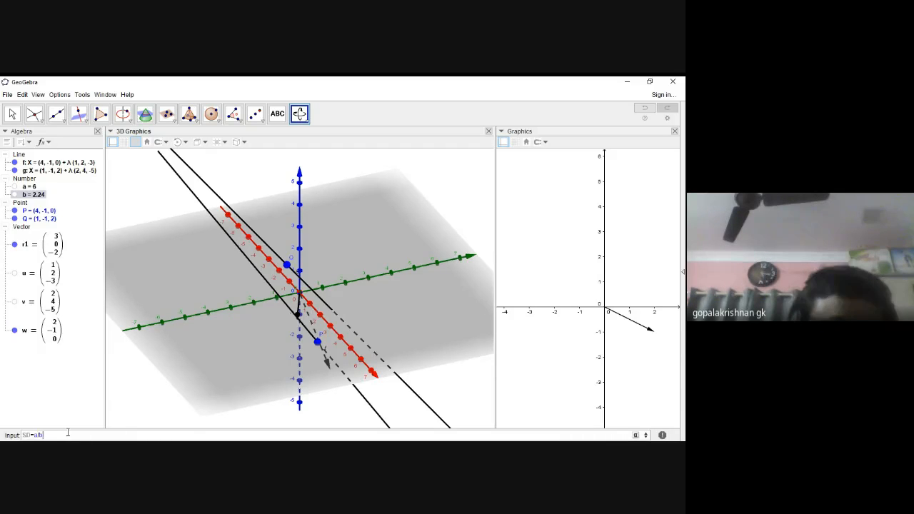
{"action": "key", "text": "Return"}
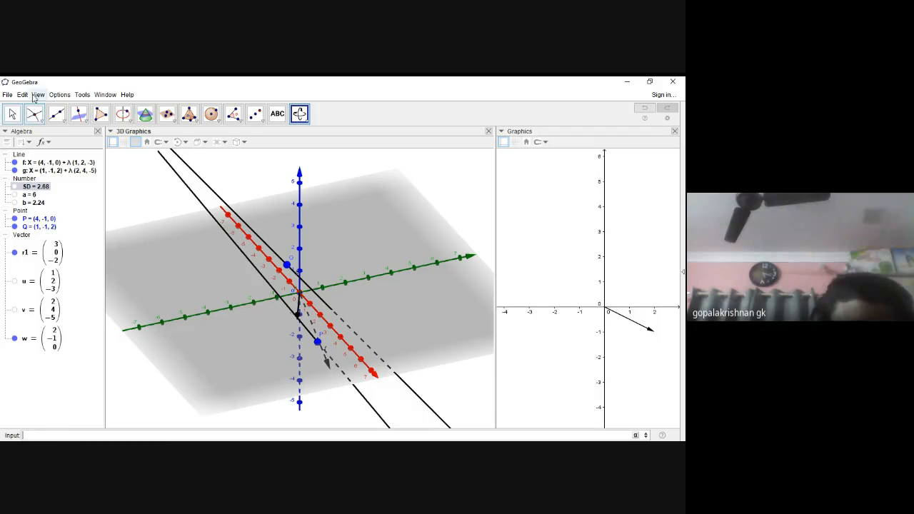
Step: Start a new blank construction without saving the current one
{"action": "left_click", "coordinate": [7, 94]}
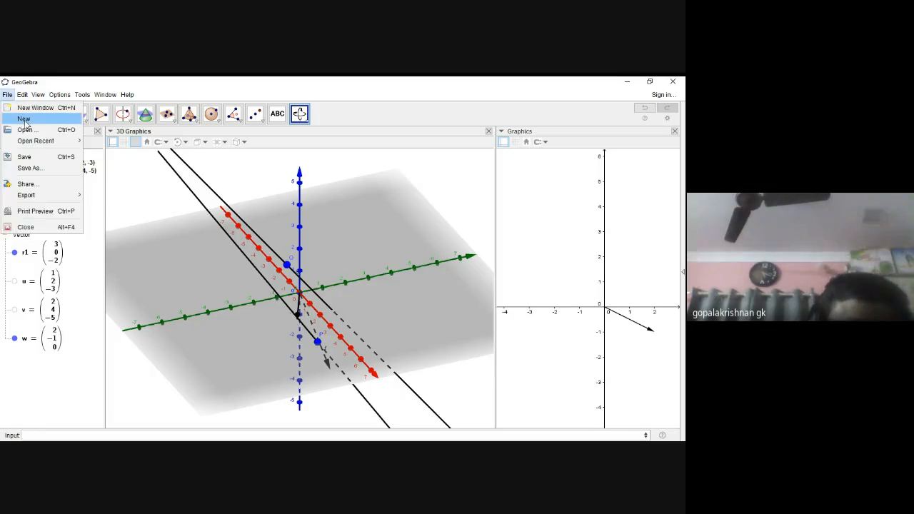
{"action": "left_click", "coordinate": [24, 119]}
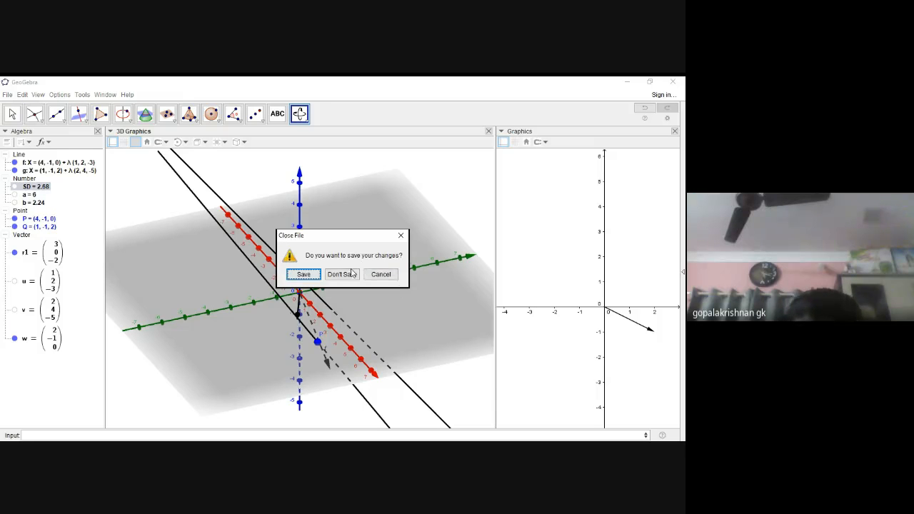
{"action": "left_click", "coordinate": [347, 275]}
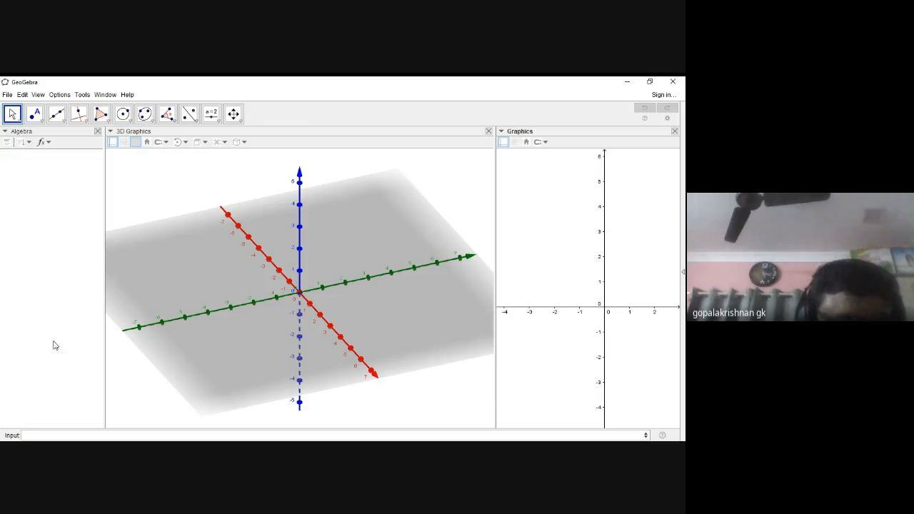
Step: Define the first 3D line parametrically as X = (1,2,3) + t*(2,3,4)
{"action": "left_click", "coordinate": [50, 434]}
{"action": "type", "text": "x"}
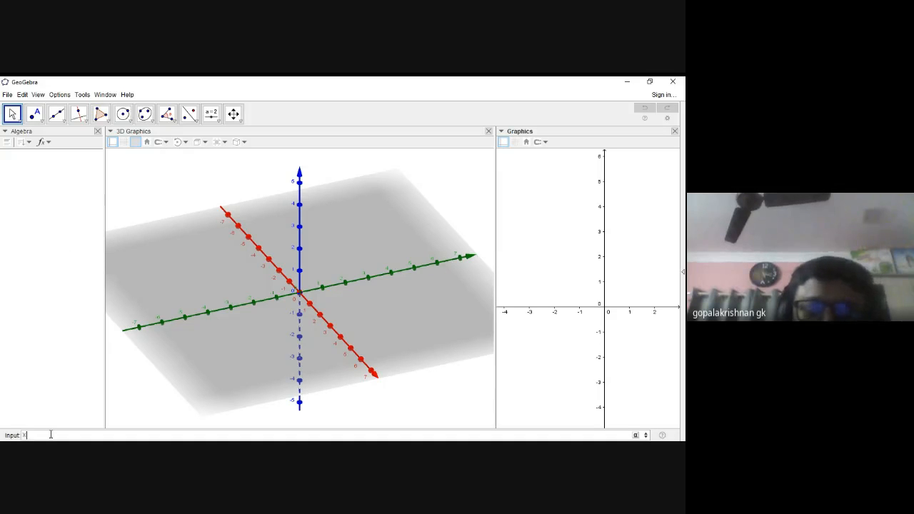
{"action": "type", "text": "="}
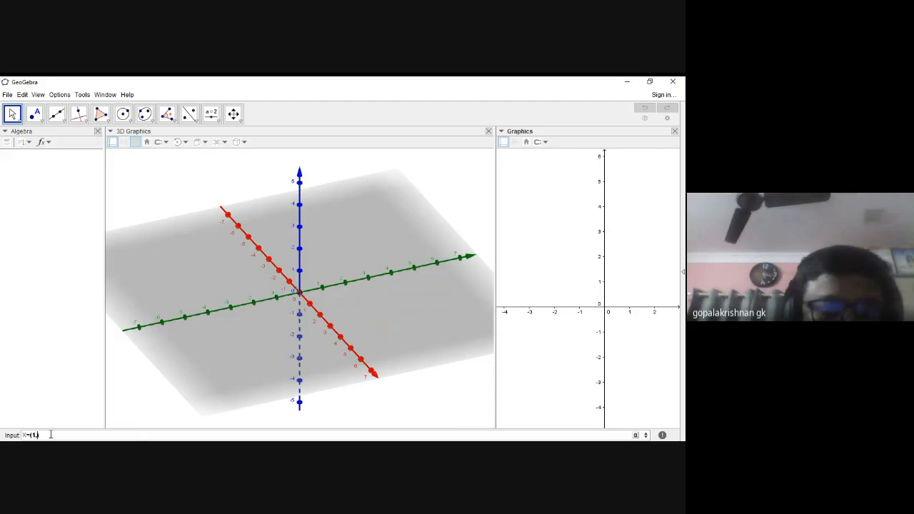
{"action": "type", "text": "(1,2,3)"}
{"action": "key", "text": "Return"}
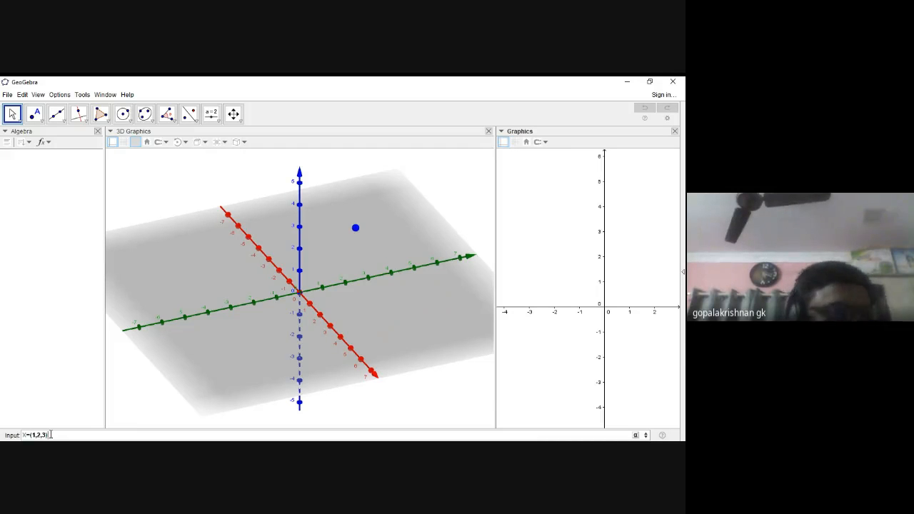
{"action": "type", "text": "+"}
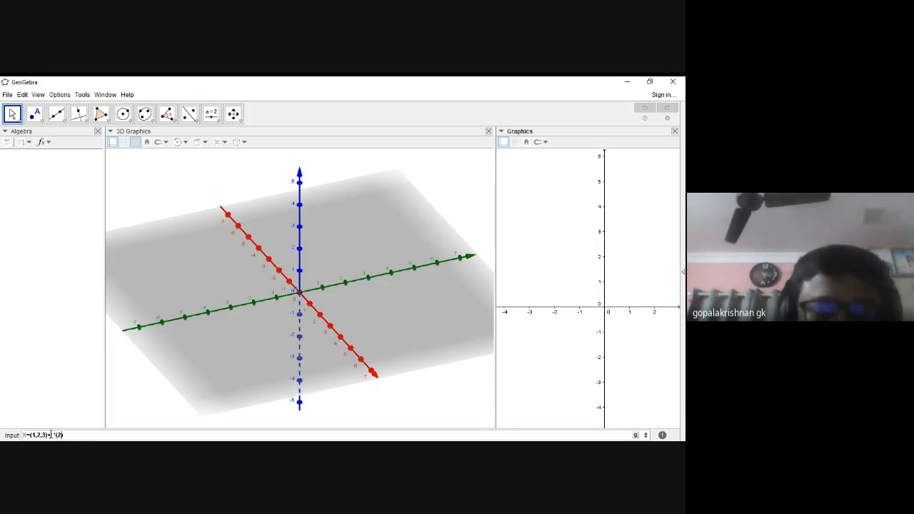
{"action": "type", "text": "t*(2,3,4"}
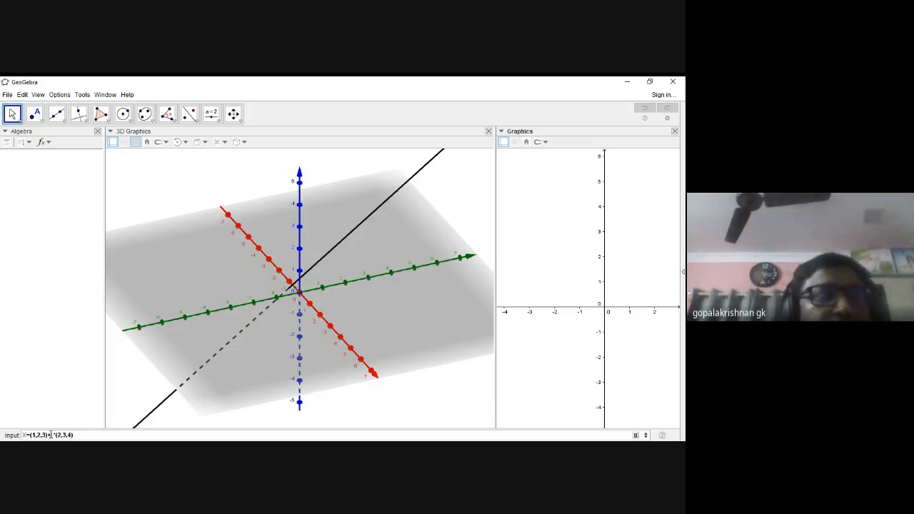
{"action": "key", "text": "Return"}
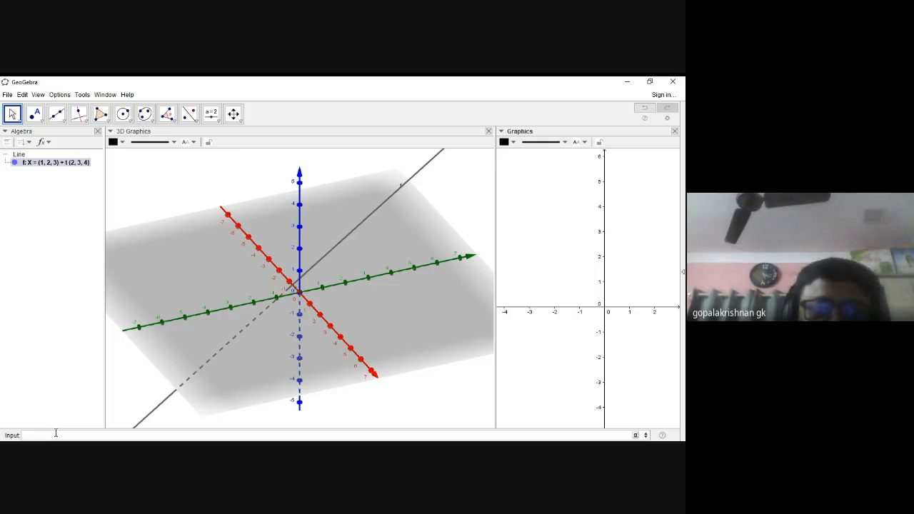
Step: Define a second, parallel 3D line as X = (2,4,5) + k(4,6,8)
{"action": "type", "text": "X="}
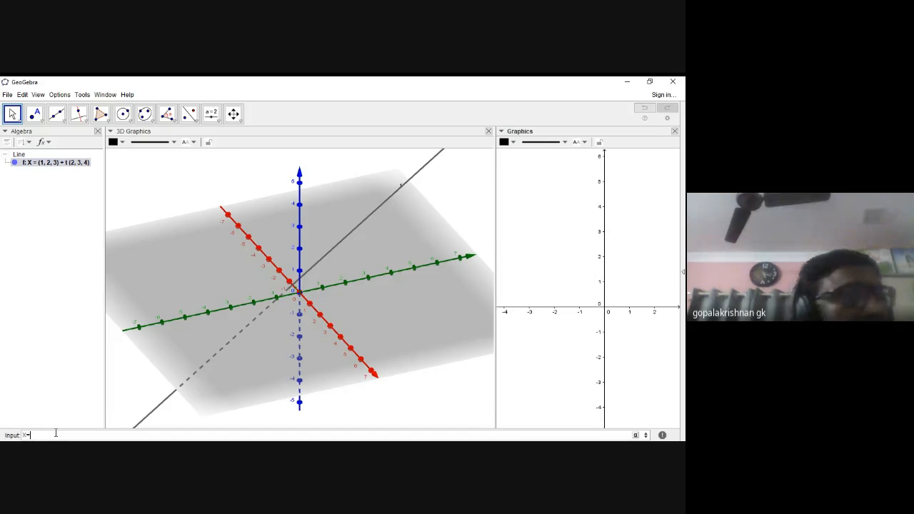
{"action": "type", "text": "("}
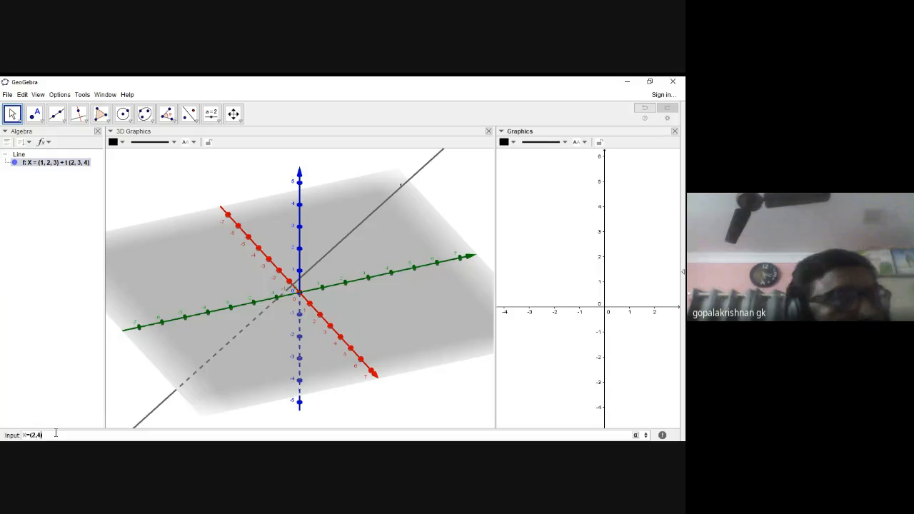
{"action": "type", "text": "2,4,5)"}
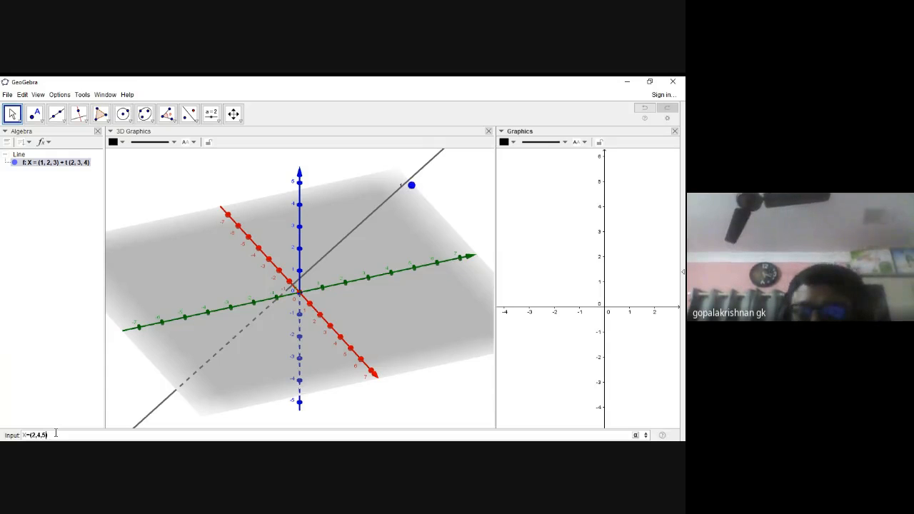
{"action": "type", "text": "+"}
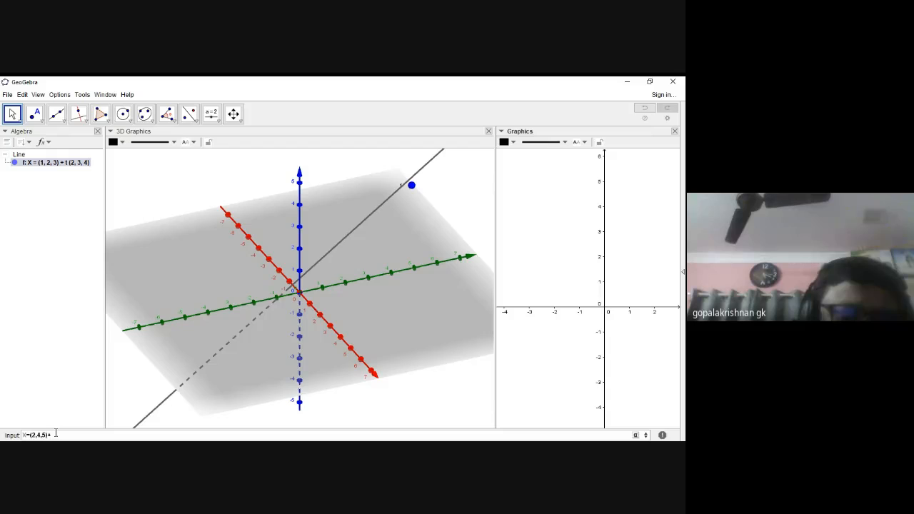
{"action": "type", "text": "k"}
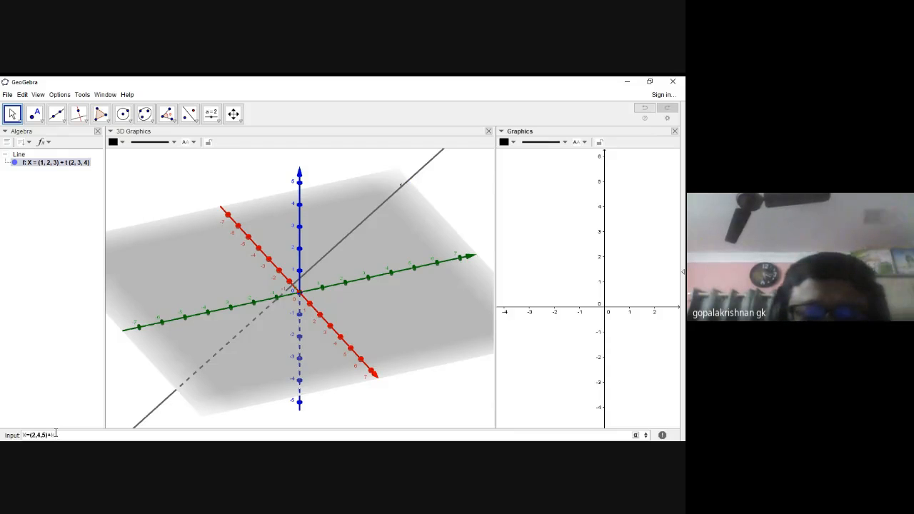
{"action": "type", "text": "("}
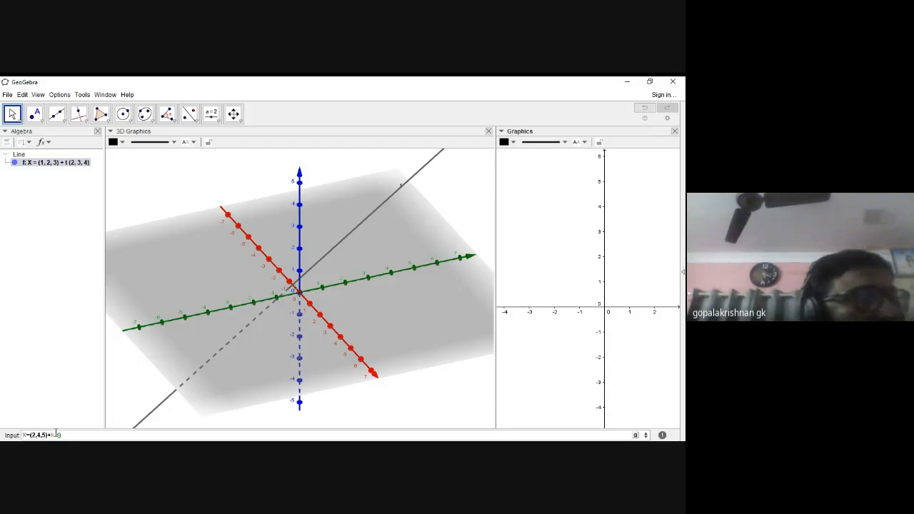
{"action": "type", "text": "4,"}
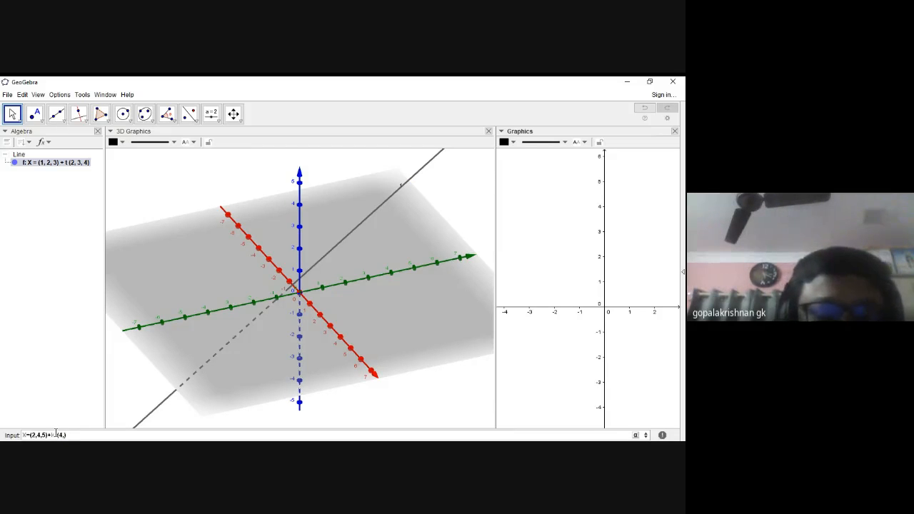
{"action": "type", "text": "6,8"}
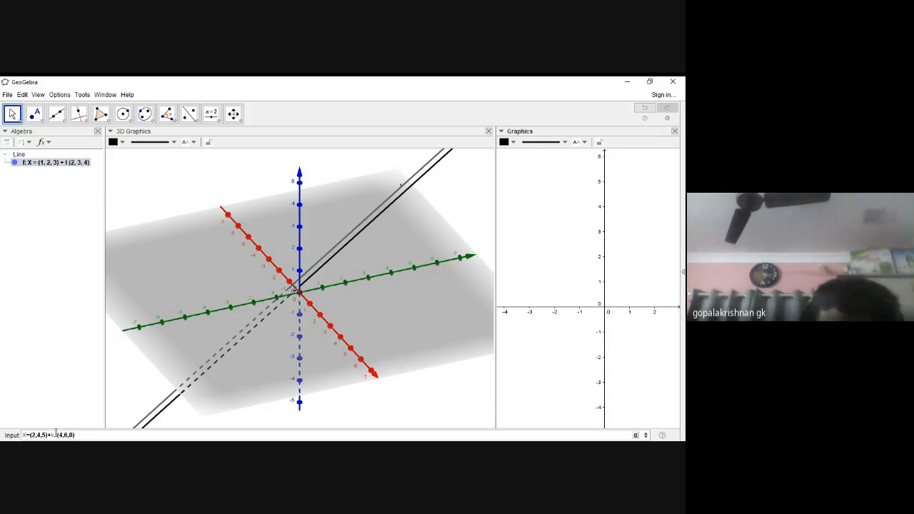
{"action": "key", "text": "Return"}
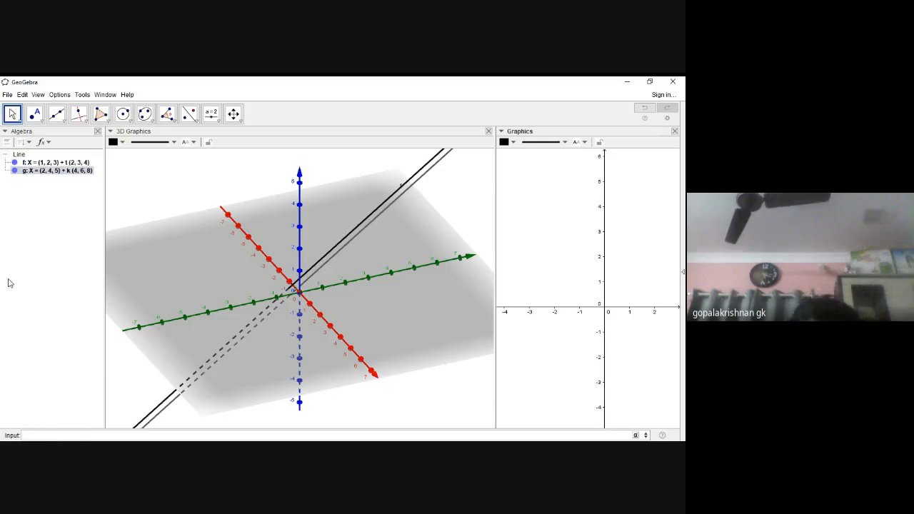
Step: Rotate the 3D view to examine the two parallel lines from other angles
{"action": "left_click", "coordinate": [283, 254]}
{"action": "left_click", "coordinate": [299, 114]}
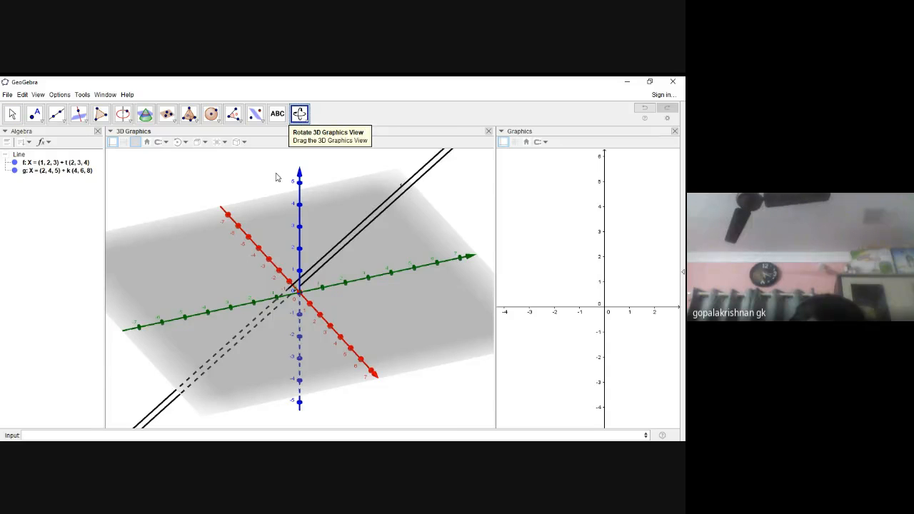
{"action": "left_click_drag", "start_coordinate": [278, 175], "coordinate": [381, 197]}
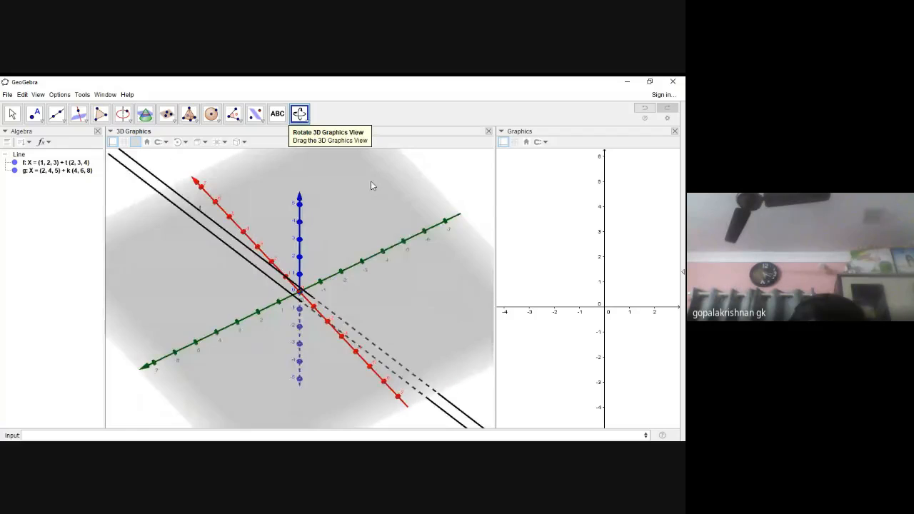
{"action": "left_click_drag", "start_coordinate": [387, 176], "coordinate": [344, 171]}
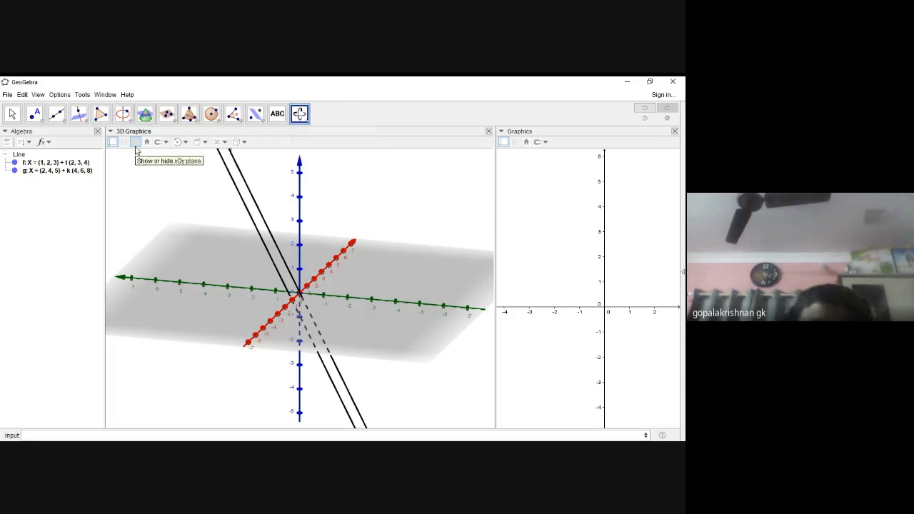
{"action": "left_click", "coordinate": [78, 120]}
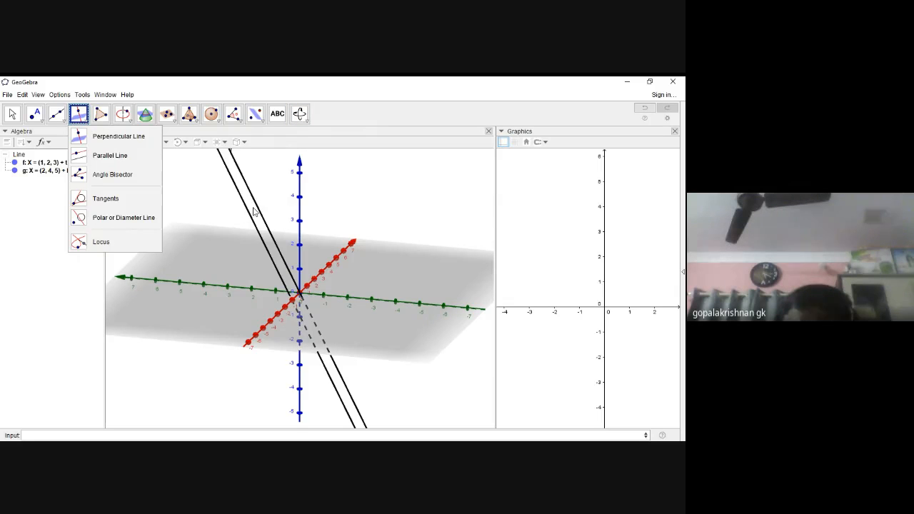
{"action": "left_click", "coordinate": [141, 136]}
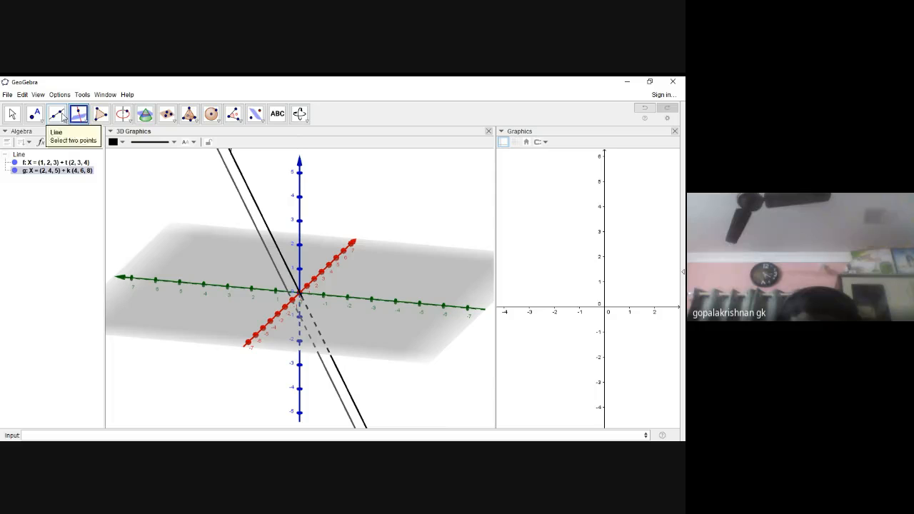
{"action": "left_click", "coordinate": [12, 115]}
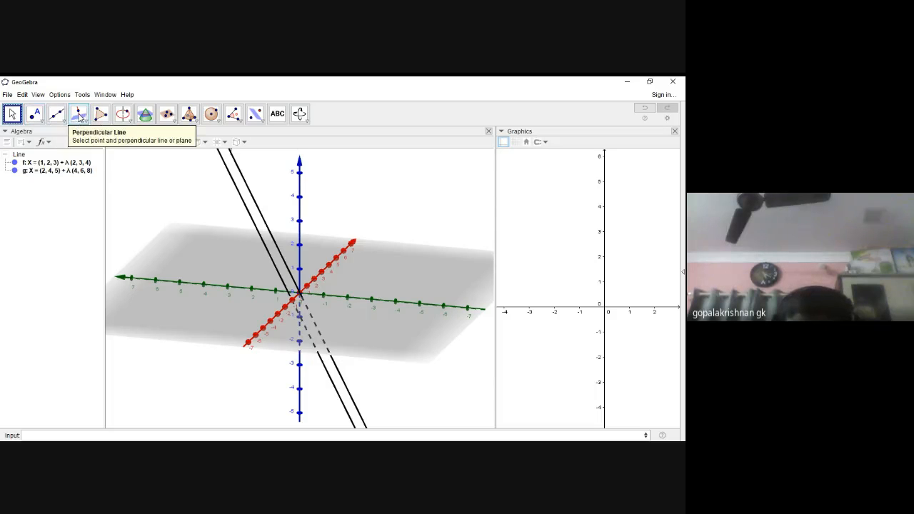
{"action": "left_click", "coordinate": [79, 122]}
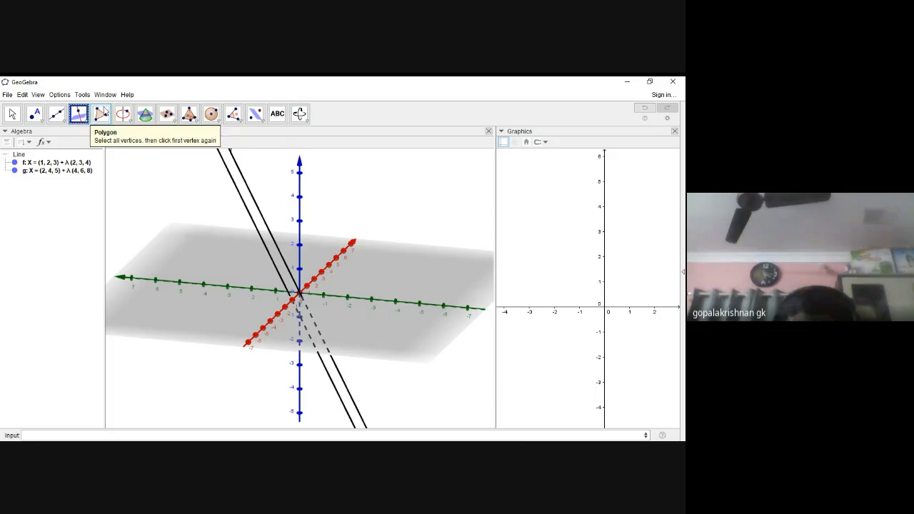
Step: Place a point on the line through (2, 4, 5), at about (1.23, 2.85, 3.46)
{"action": "left_click", "coordinate": [39, 114]}
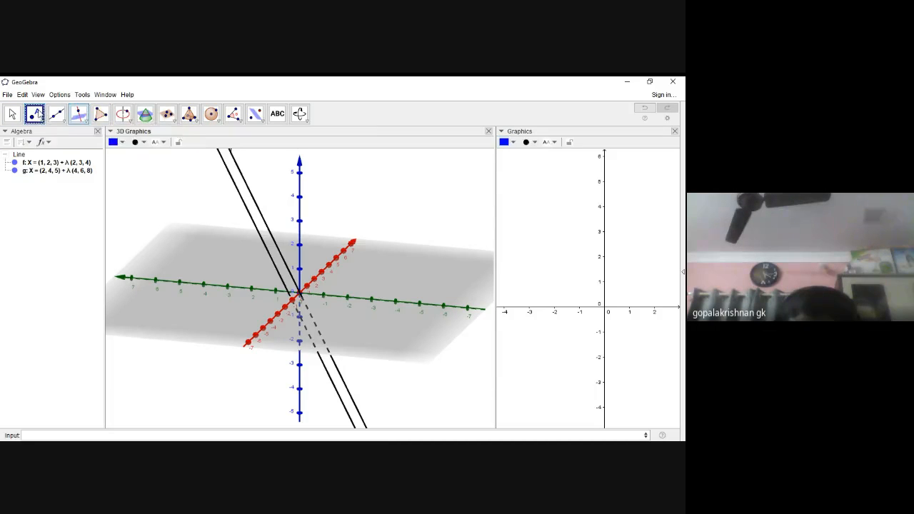
{"action": "left_click", "coordinate": [240, 195]}
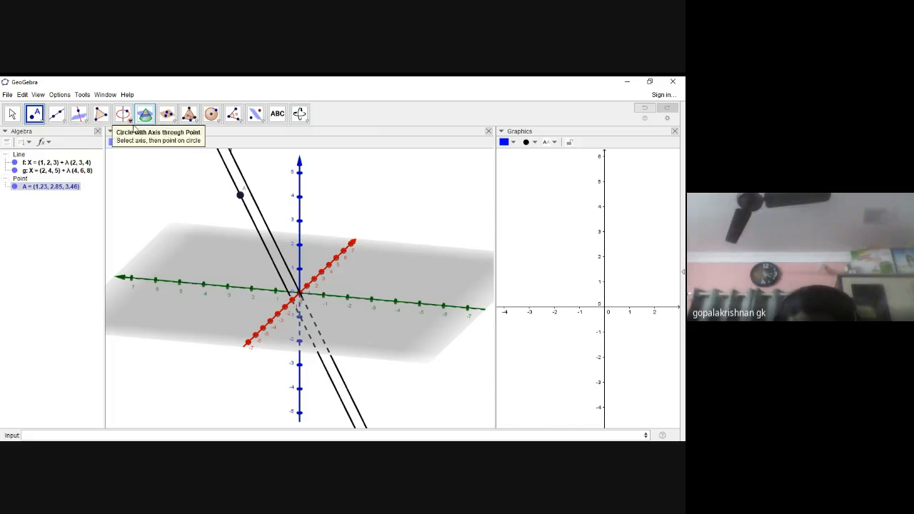
Step: Try to construct a perpendicular line through point A on line g
{"action": "left_click", "coordinate": [78, 116]}
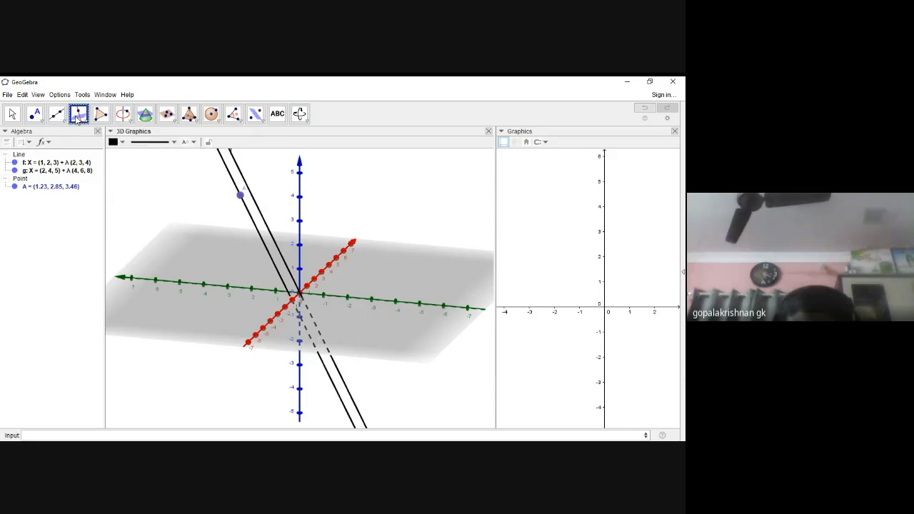
{"action": "left_click", "coordinate": [240, 196]}
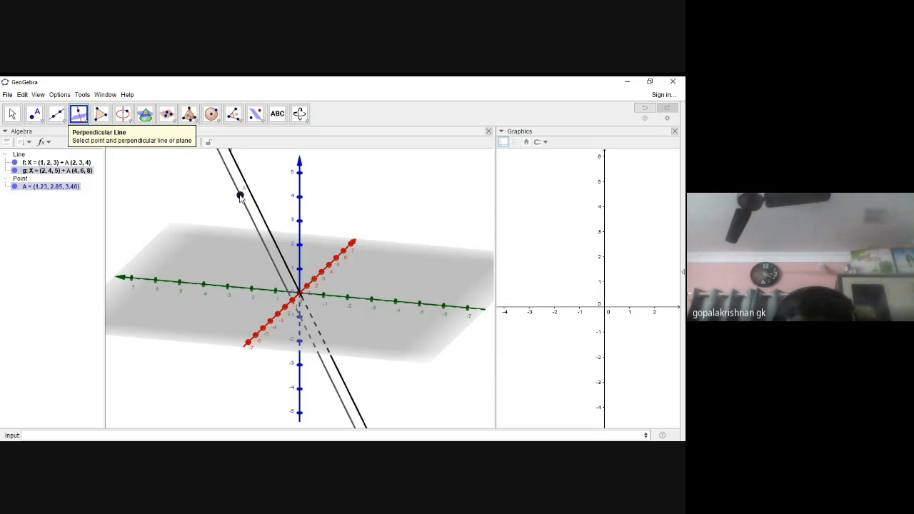
{"action": "left_click", "coordinate": [79, 116]}
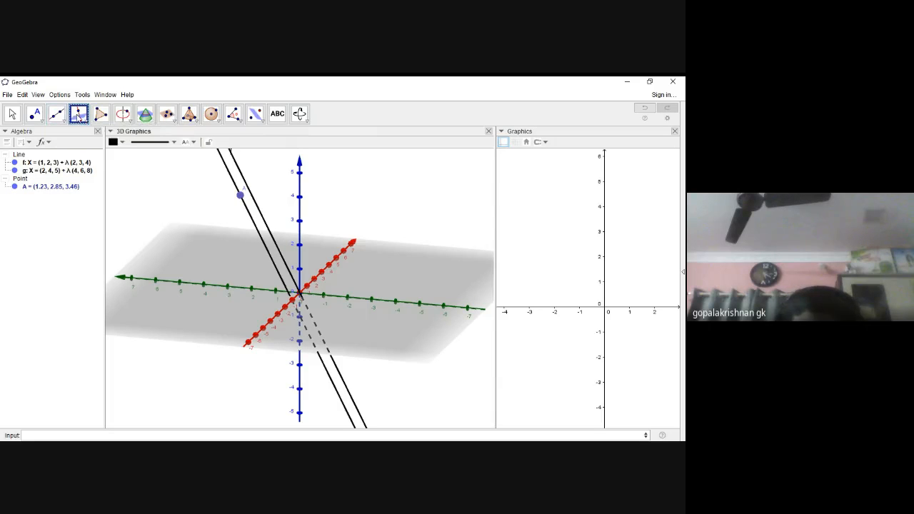
{"action": "left_click", "coordinate": [86, 122]}
{"action": "left_click", "coordinate": [107, 120]}
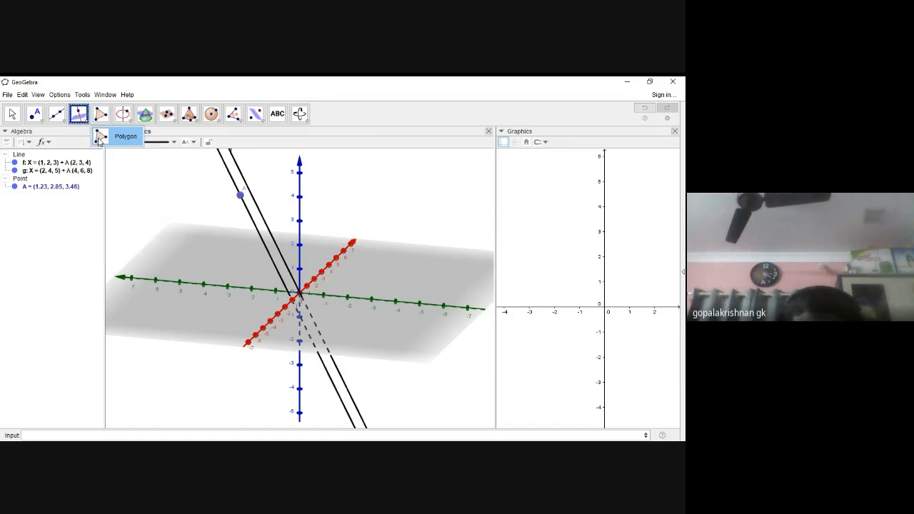
{"action": "mouse_move", "coordinate": [84, 120]}
{"action": "left_click", "coordinate": [91, 139]}
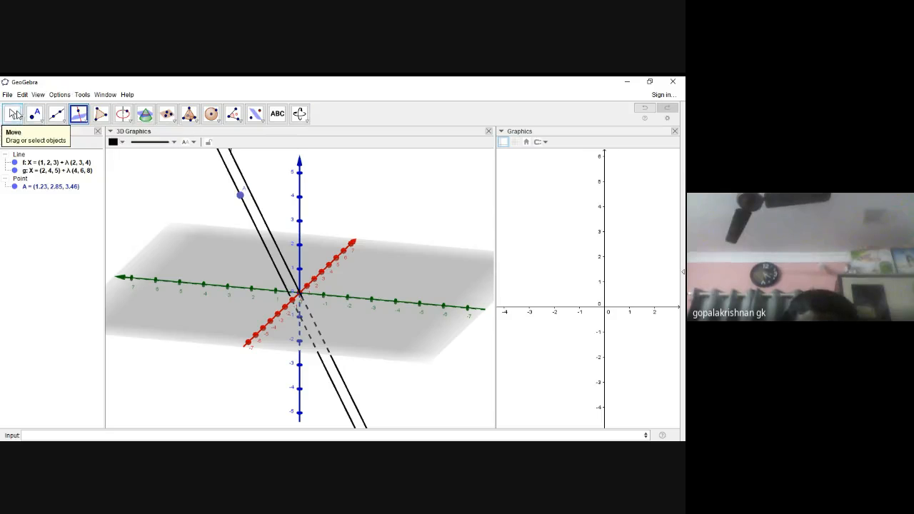
Step: Retry the Perpendicular Line tool at point A from a rotated view, and dismiss the point's redefinition
{"action": "left_click", "coordinate": [14, 114]}
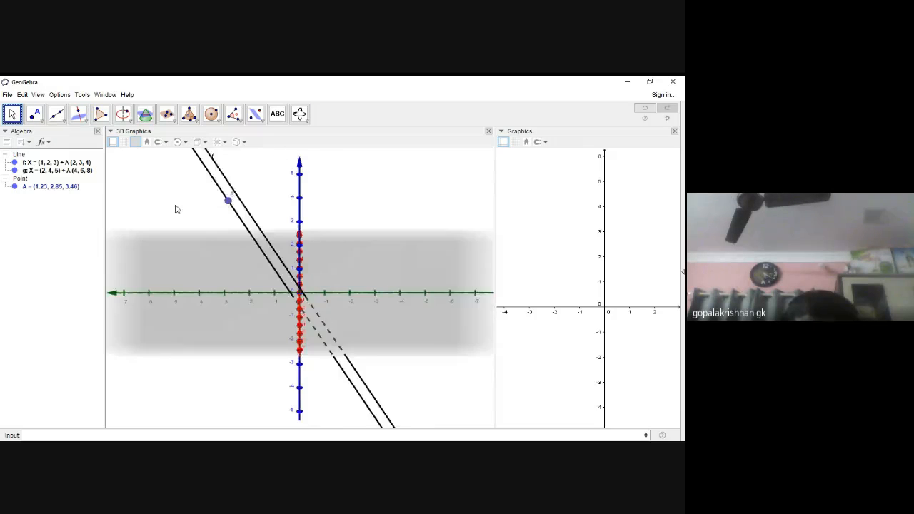
{"action": "left_click_drag", "start_coordinate": [177, 209], "coordinate": [172, 211]}
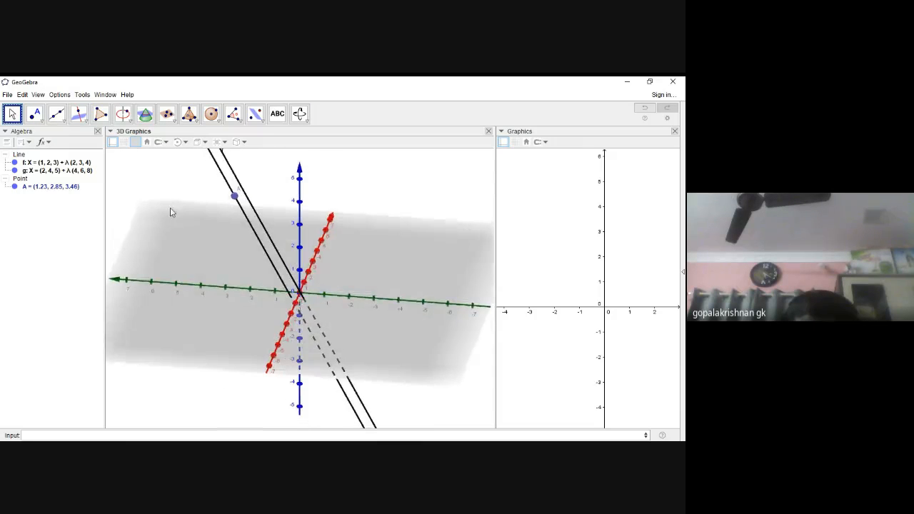
{"action": "left_click", "coordinate": [79, 114]}
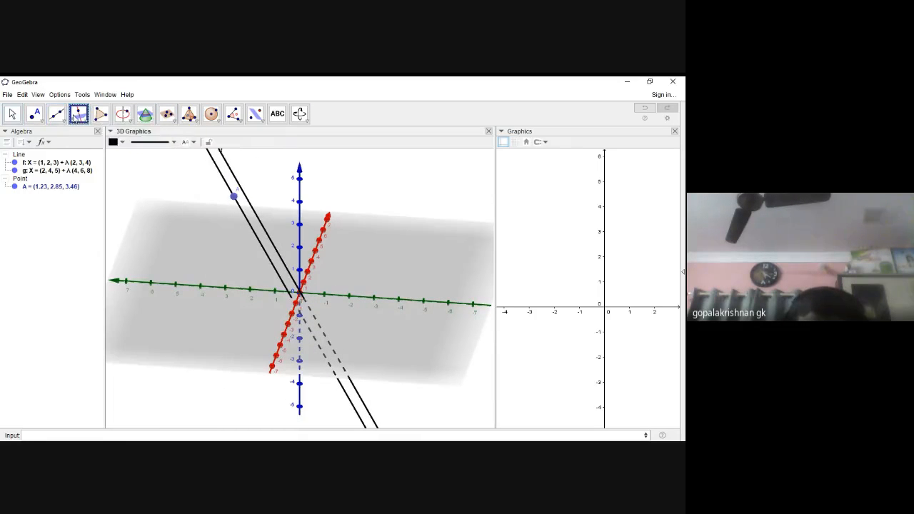
{"action": "left_click", "coordinate": [232, 198]}
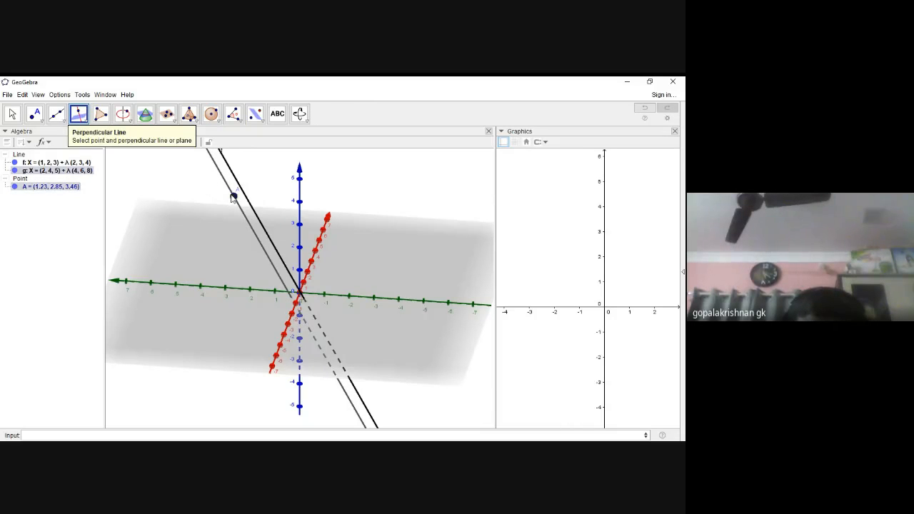
{"action": "left_click", "coordinate": [232, 195]}
{"action": "double_click", "coordinate": [233, 197]}
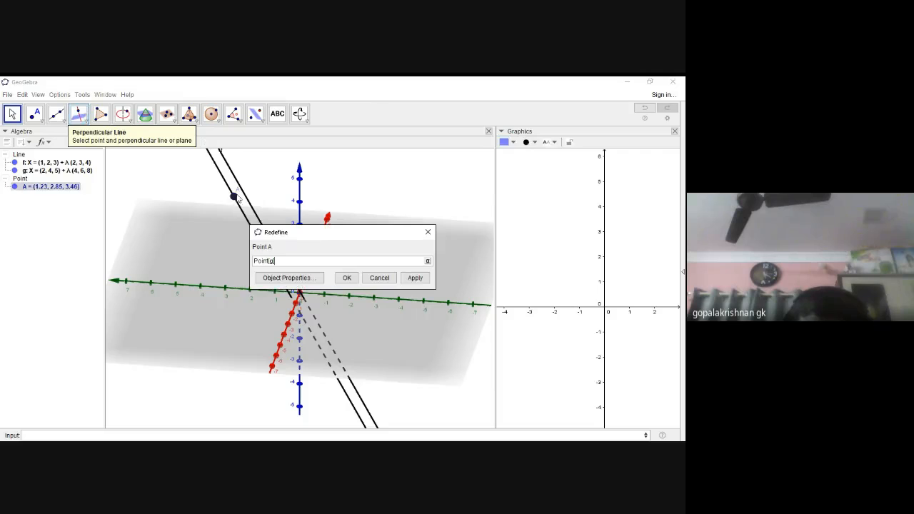
{"action": "left_click", "coordinate": [379, 278]}
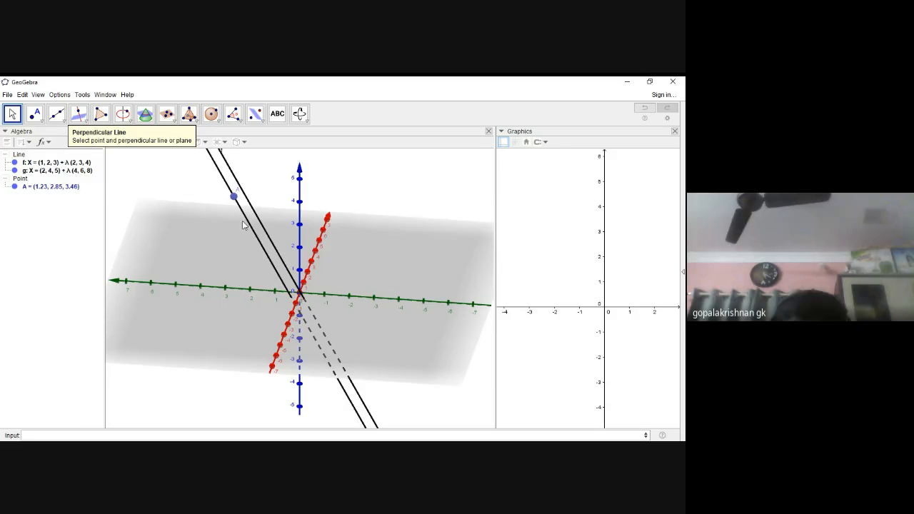
Step: Try the 2D version of the Perpendicular Line tool on point A
{"action": "left_click", "coordinate": [235, 198]}
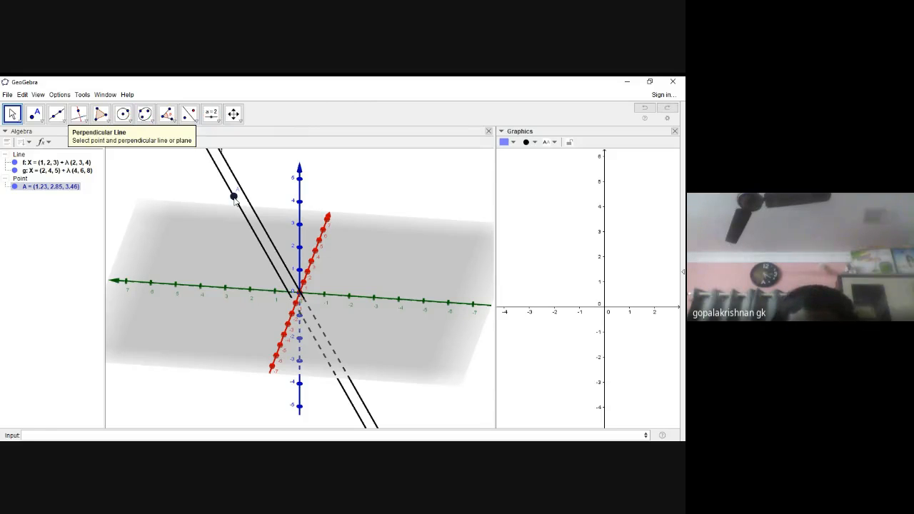
{"action": "right_click_drag", "start_coordinate": [234, 198], "coordinate": [230, 194]}
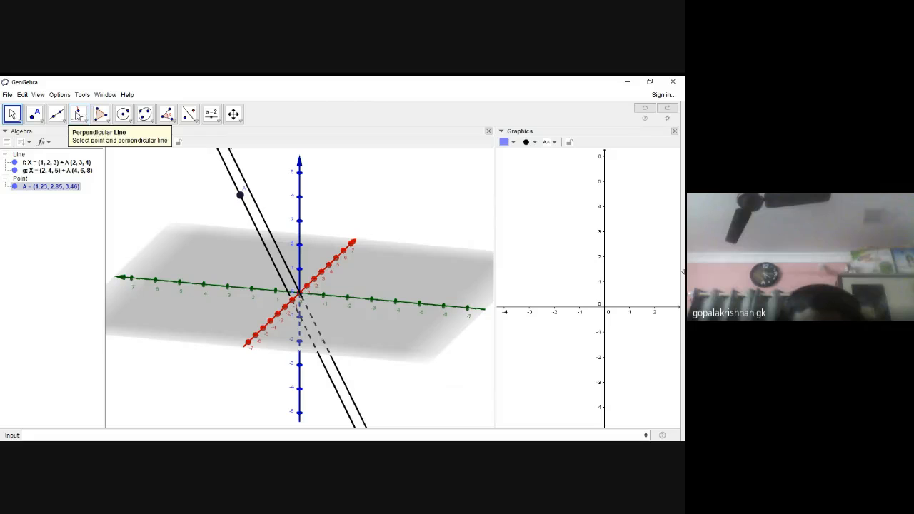
{"action": "left_click", "coordinate": [83, 121]}
{"action": "left_click", "coordinate": [111, 135]}
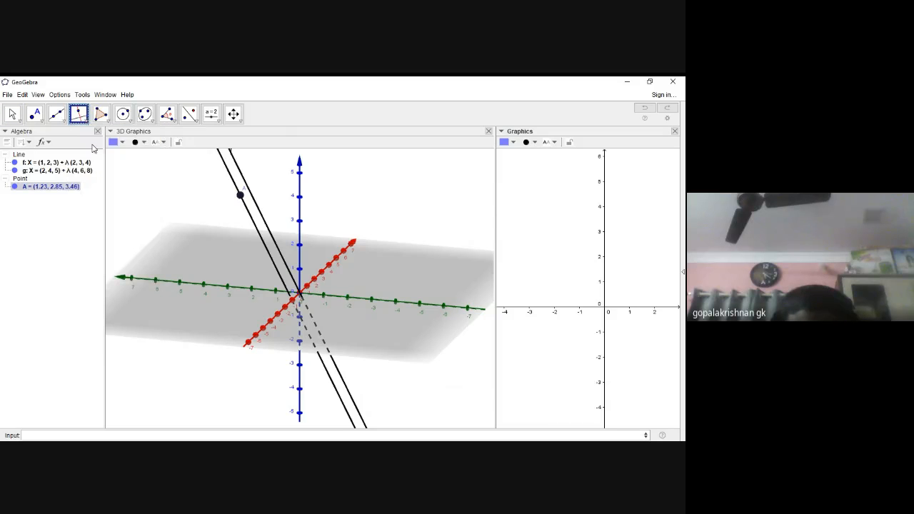
{"action": "left_click", "coordinate": [241, 197]}
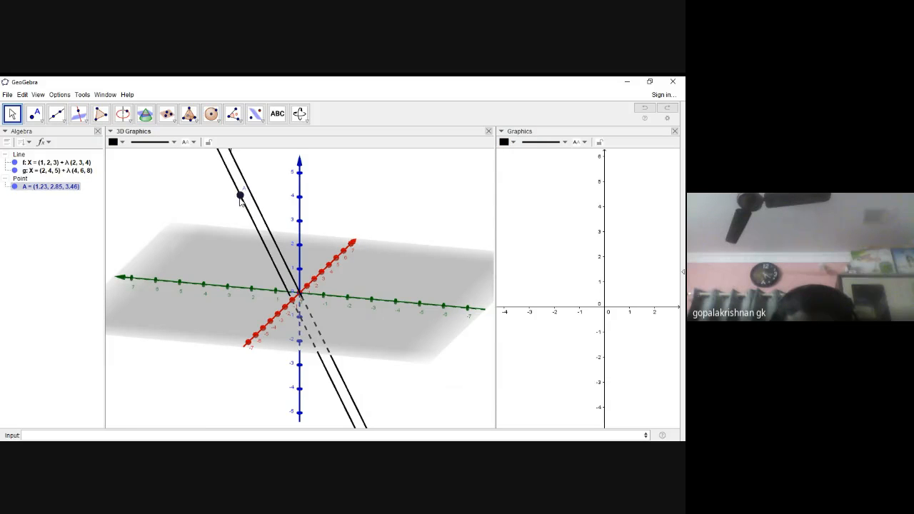
{"action": "left_click", "coordinate": [244, 208]}
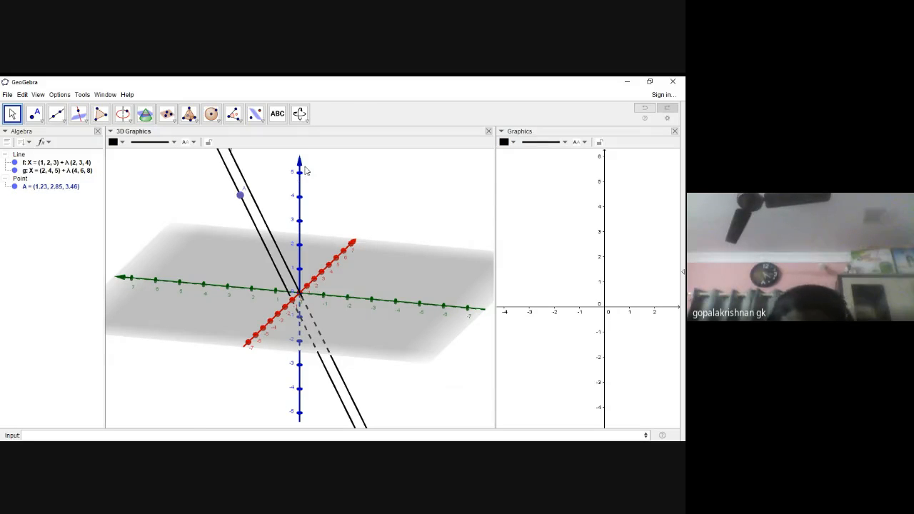
Step: Rotate the 3D view to examine the two parallel lines with the xy-plane nearly edge-on
{"action": "left_click", "coordinate": [305, 110]}
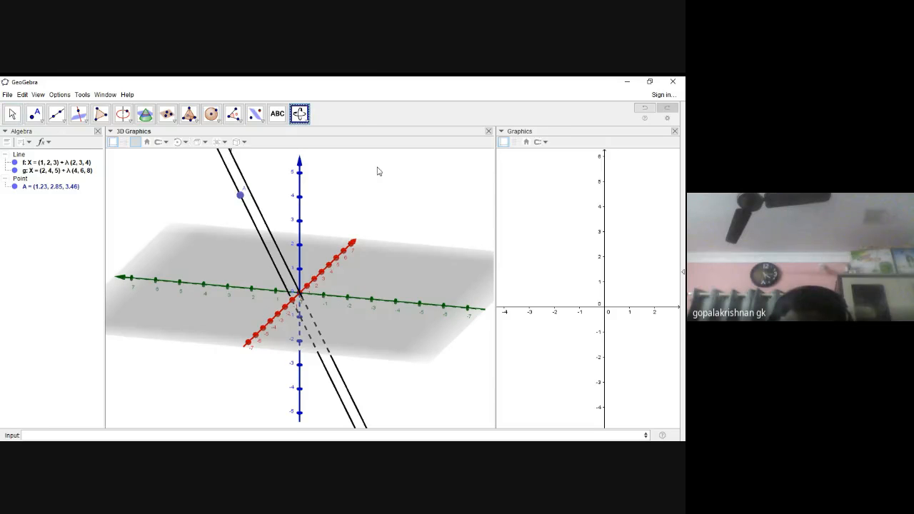
{"action": "left_click", "coordinate": [79, 117]}
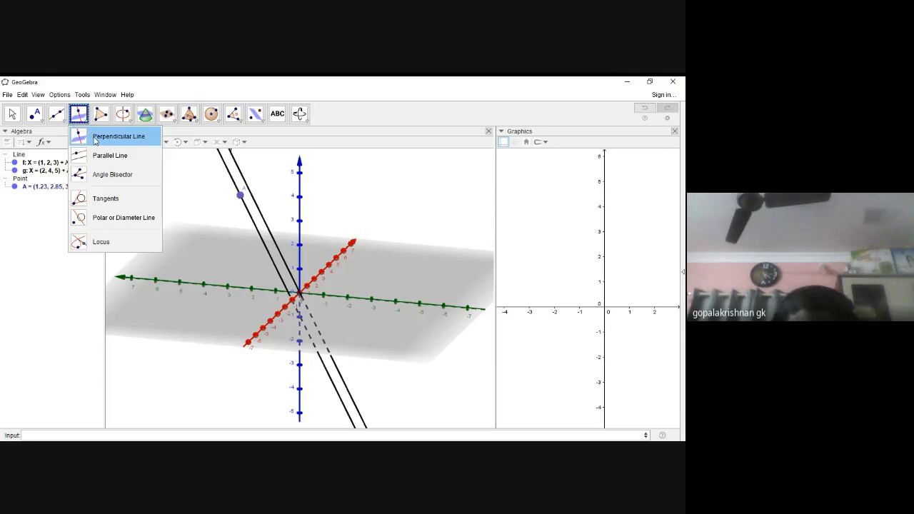
{"action": "left_click", "coordinate": [95, 141]}
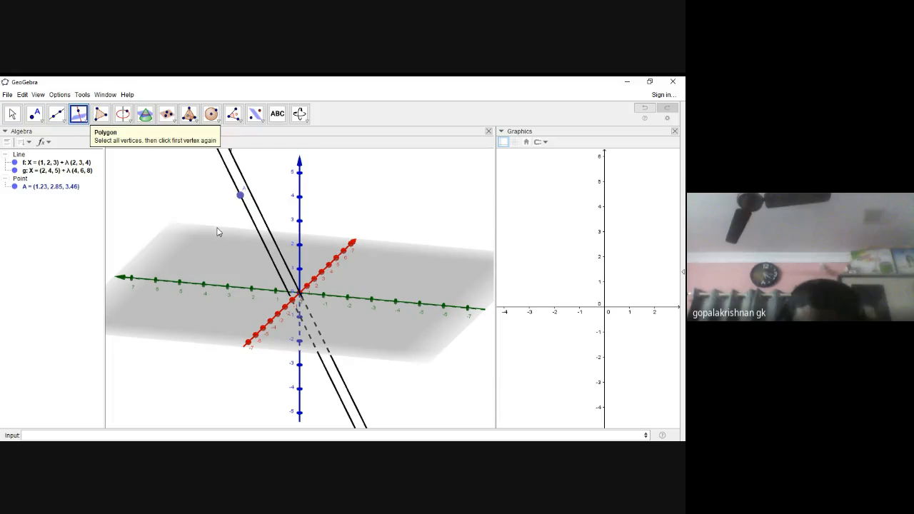
{"action": "left_click", "coordinate": [300, 112]}
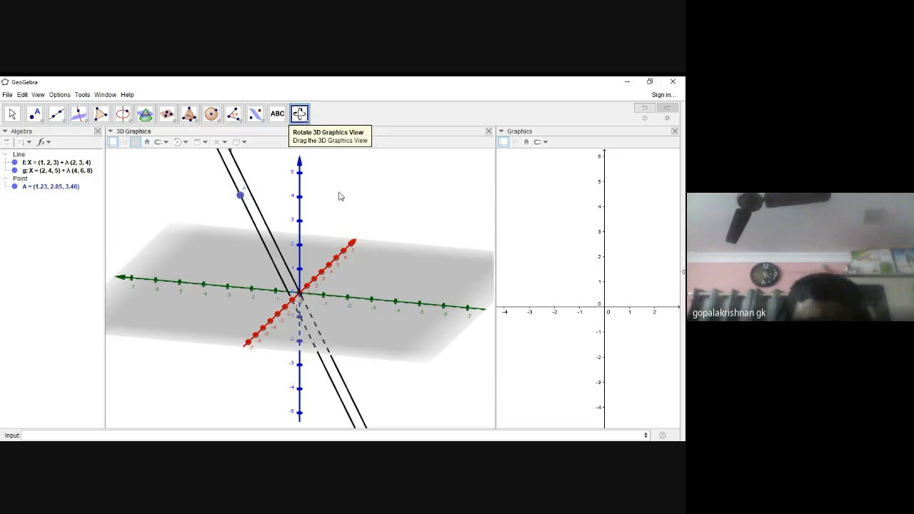
{"action": "mouse_move", "coordinate": [338, 194]}
{"action": "left_mouse_down"}
{"action": "mouse_move", "coordinate": [321, 183]}
{"action": "mouse_move", "coordinate": [343, 185]}
{"action": "left_mouse_up"}
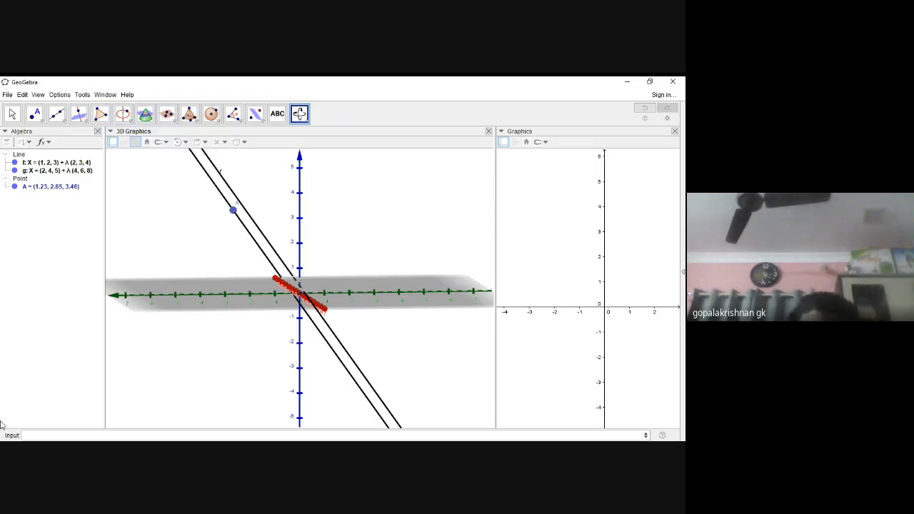
Step: Define the vector a = (1,2,2)
{"action": "left_click", "coordinate": [47, 435]}
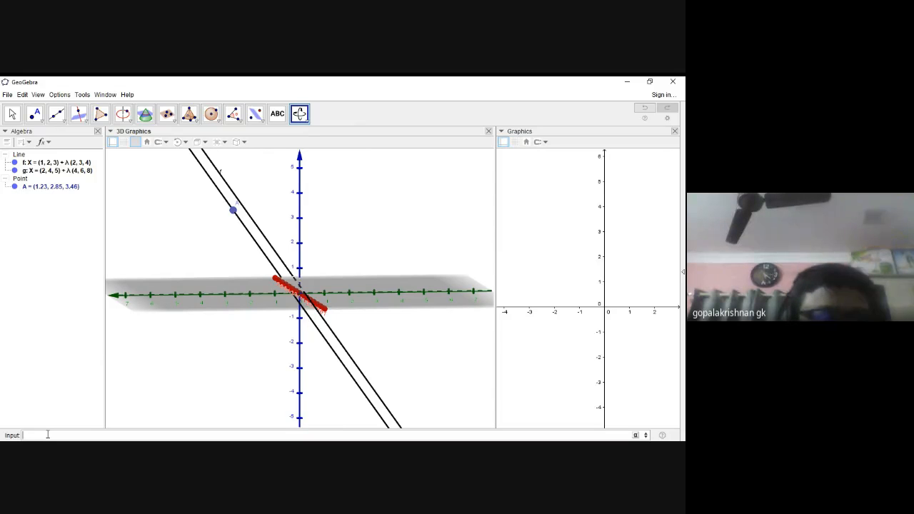
{"action": "type", "text": "a"}
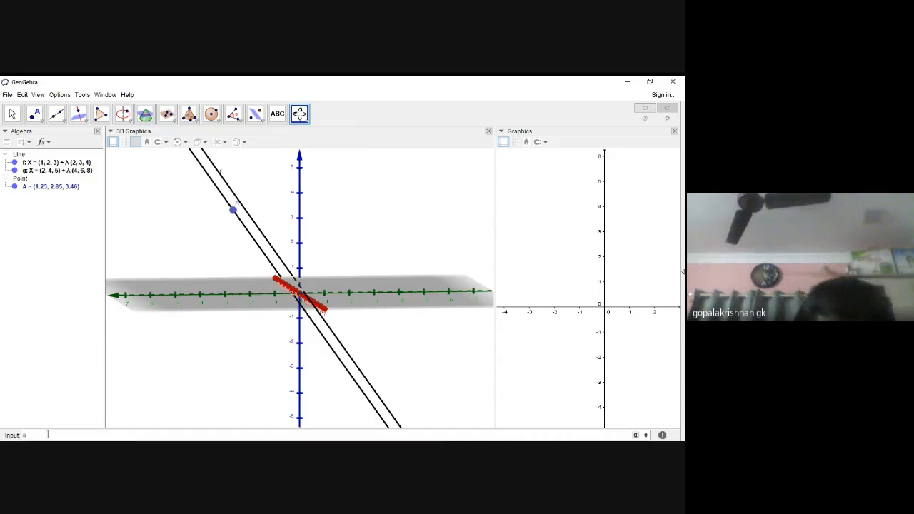
{"action": "type", "text": "=("}
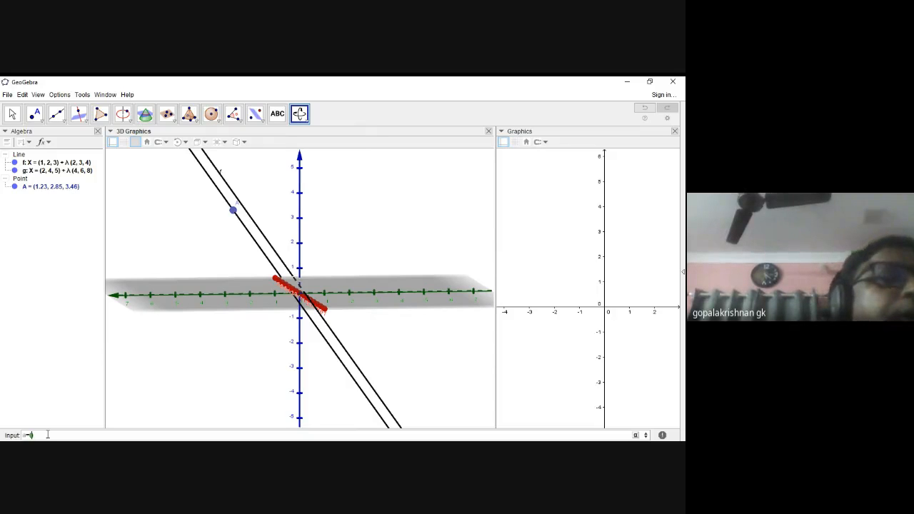
{"action": "type", "text": "1"}
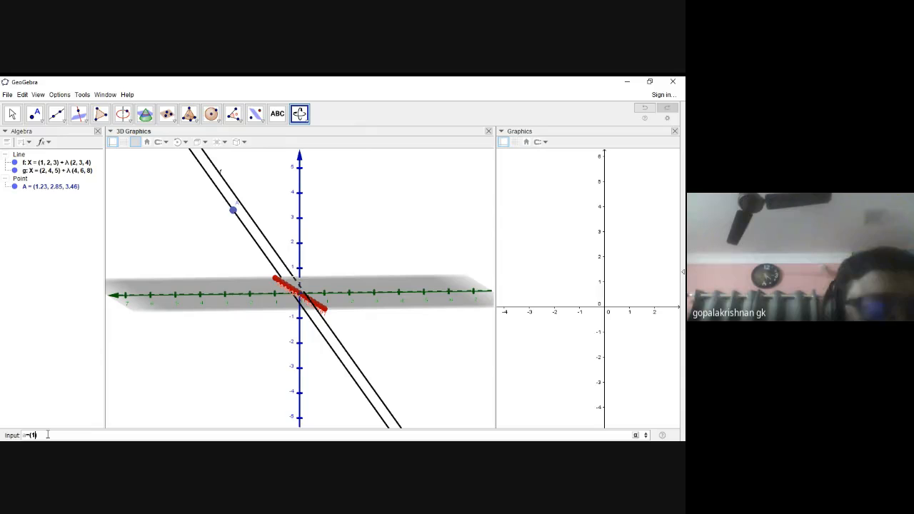
{"action": "type", "text": ",2"}
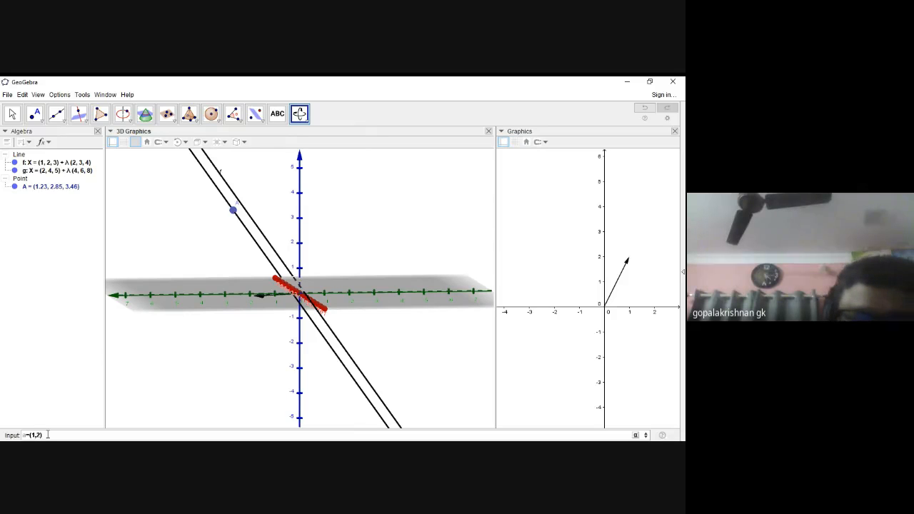
{"action": "type", "text": ","}
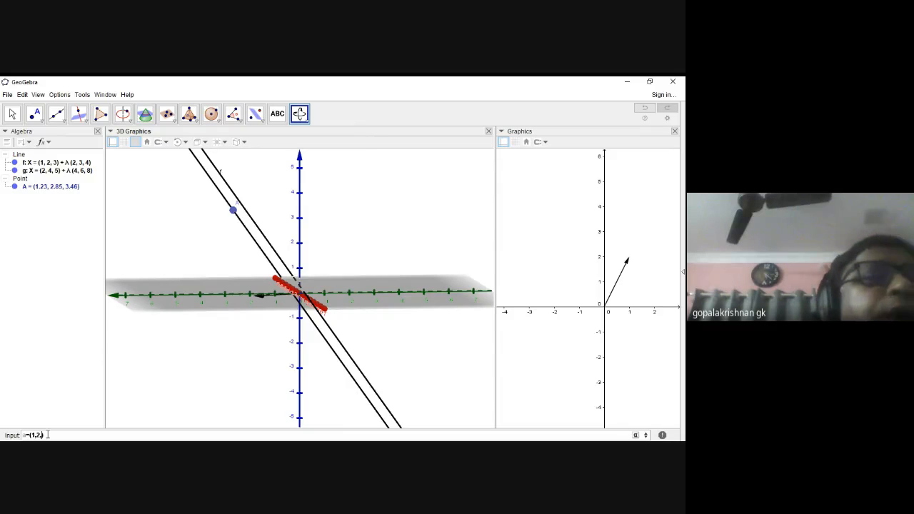
{"action": "type", "text": "2"}
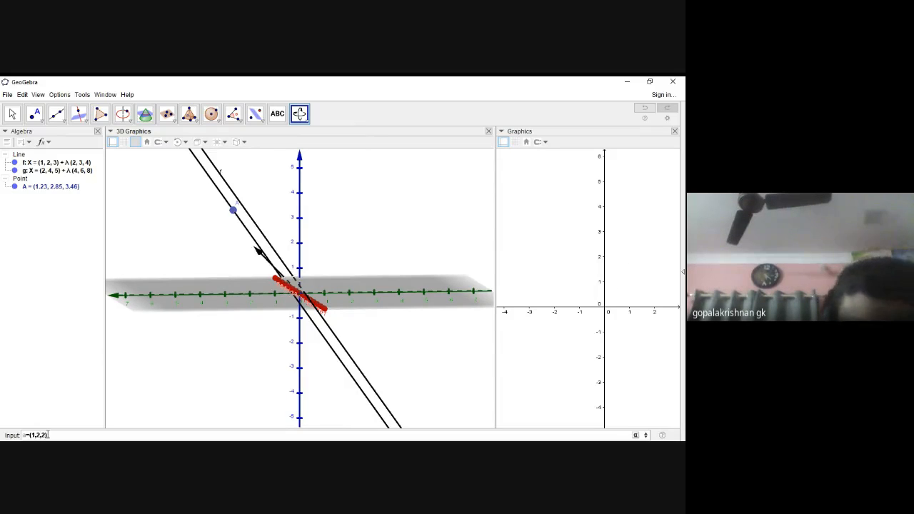
{"action": "key", "text": "Return"}
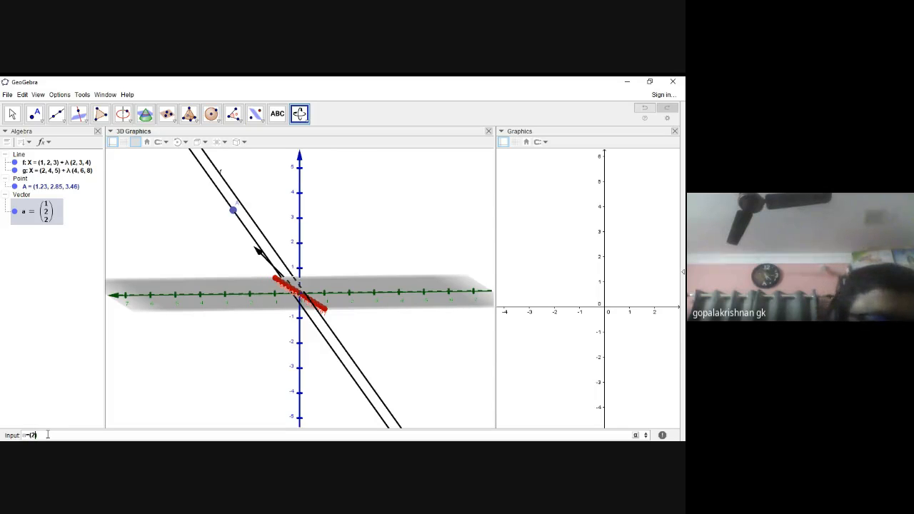
Step: Define the vector n = (2,3,4) from the direction of the first line
{"action": "type", "text": ",3"}
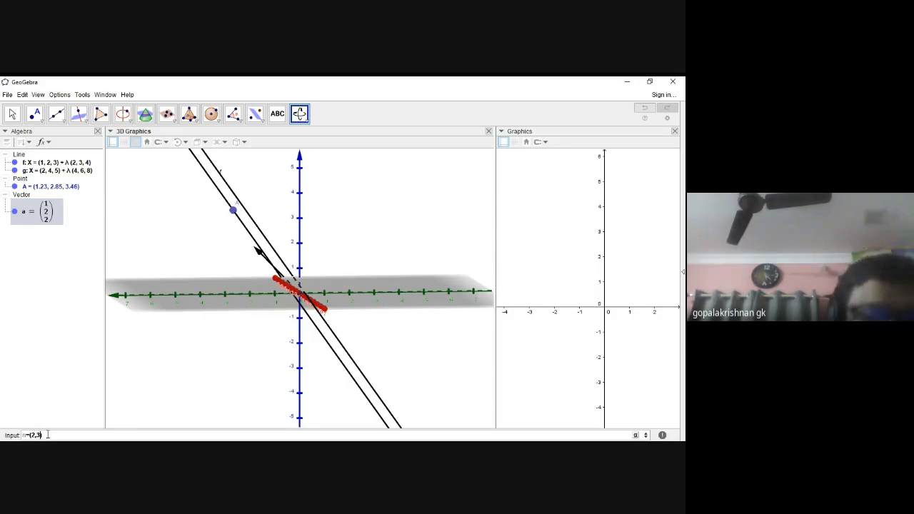
{"action": "type", "text": ",4"}
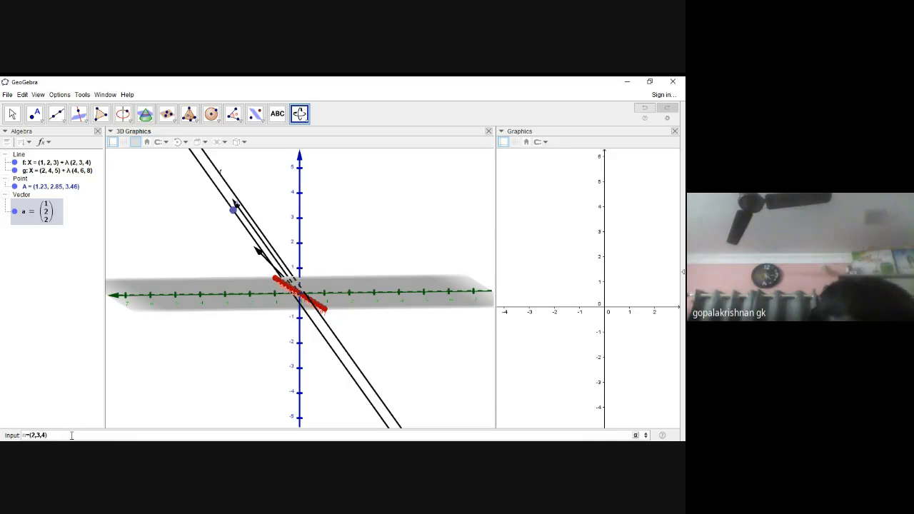
{"action": "key", "text": "Return"}
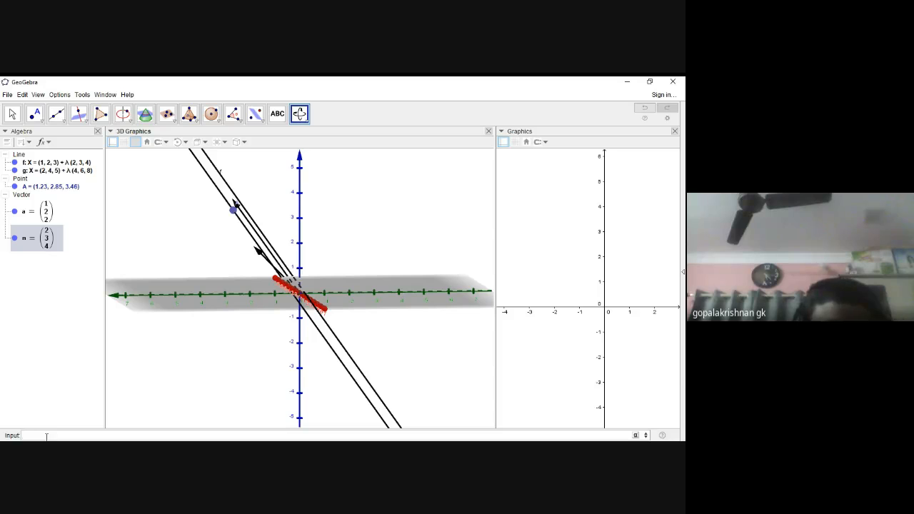
{"action": "type", "text": "Corss"}
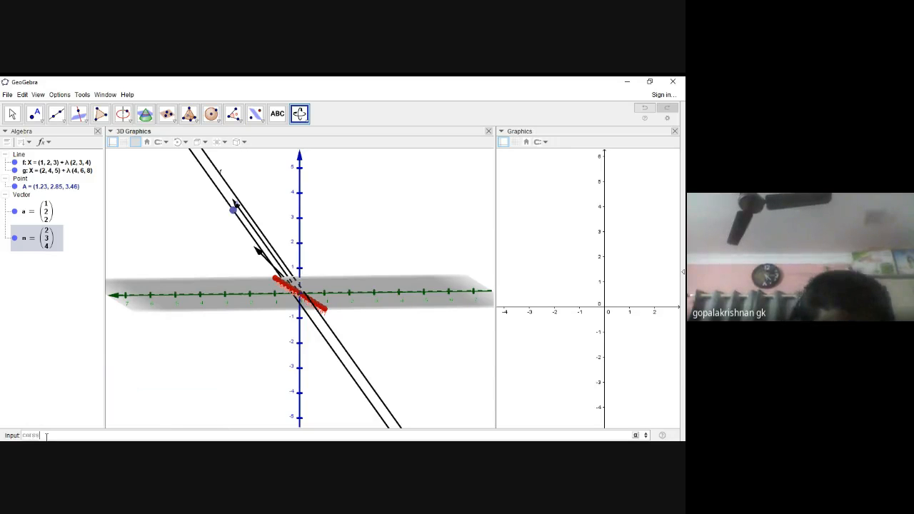
{"action": "type", "text": "("}
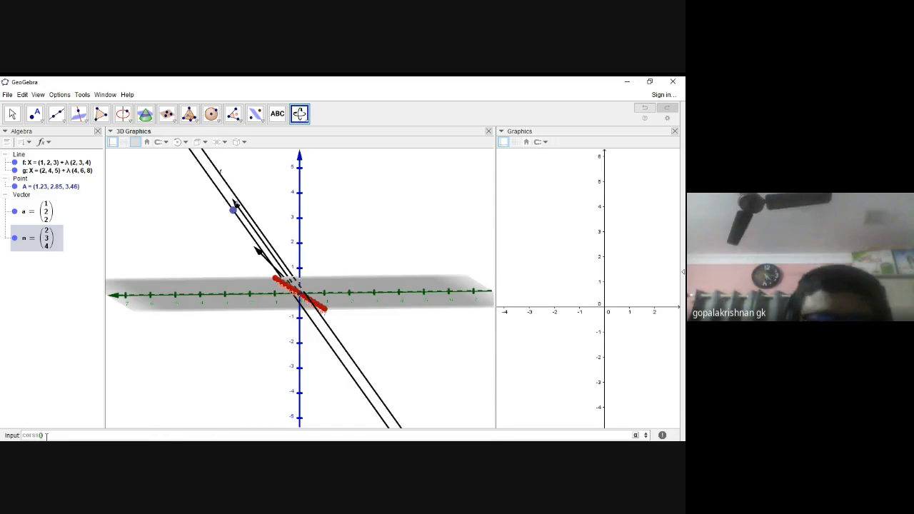
{"action": "type", "text": "a,n"}
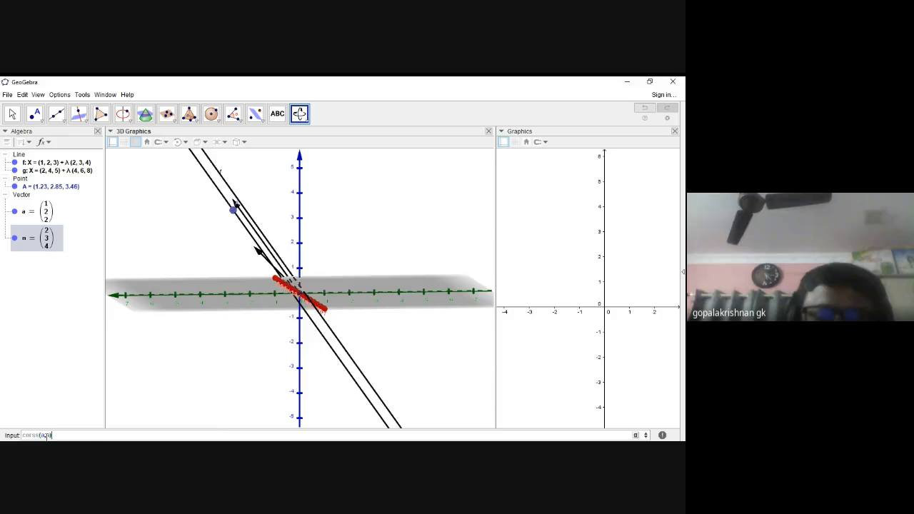
{"action": "key", "text": "Return"}
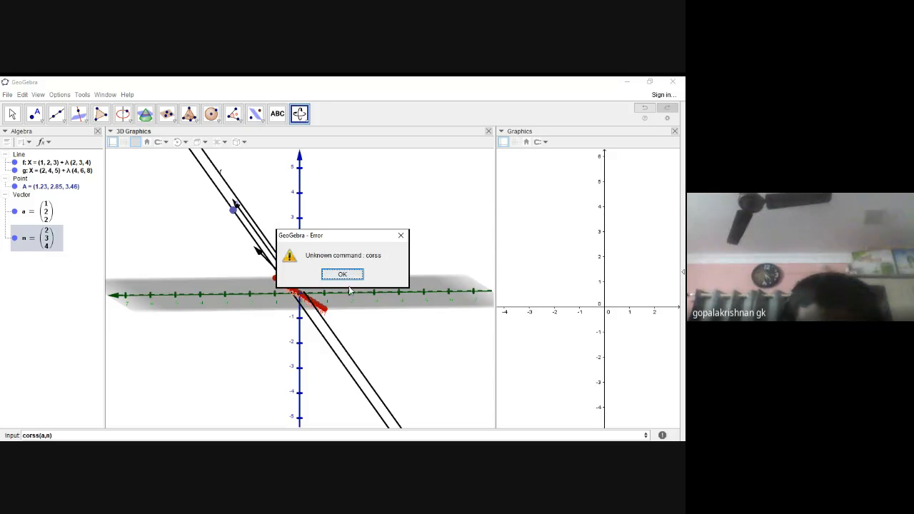
{"action": "left_click", "coordinate": [357, 275]}
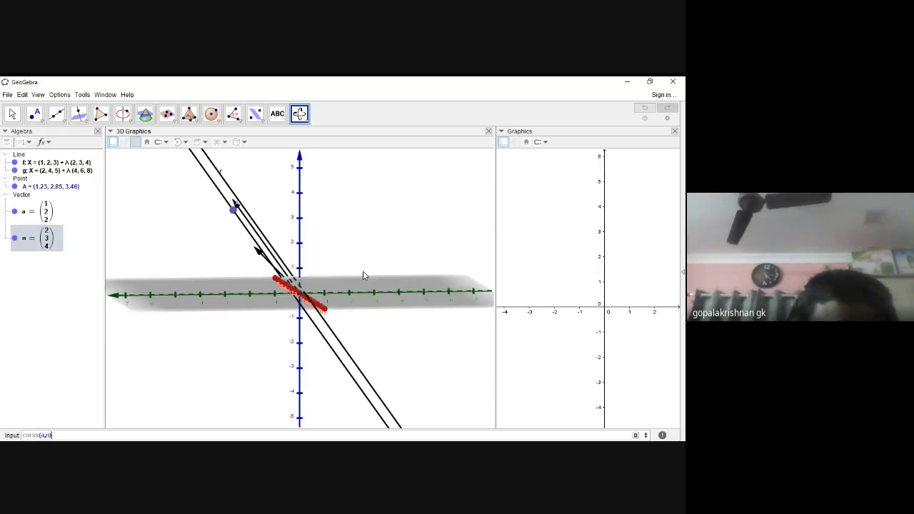
{"action": "right_click", "coordinate": [43, 220]}
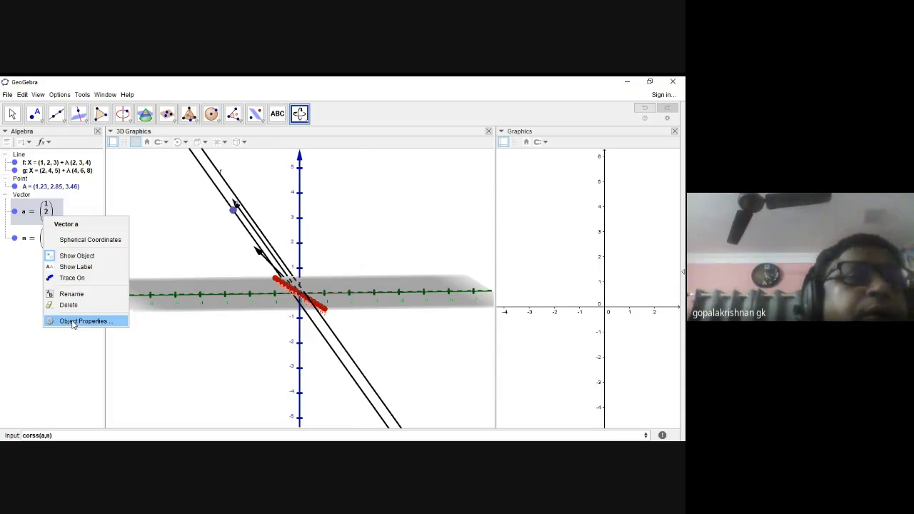
{"action": "left_click", "coordinate": [71, 293]}
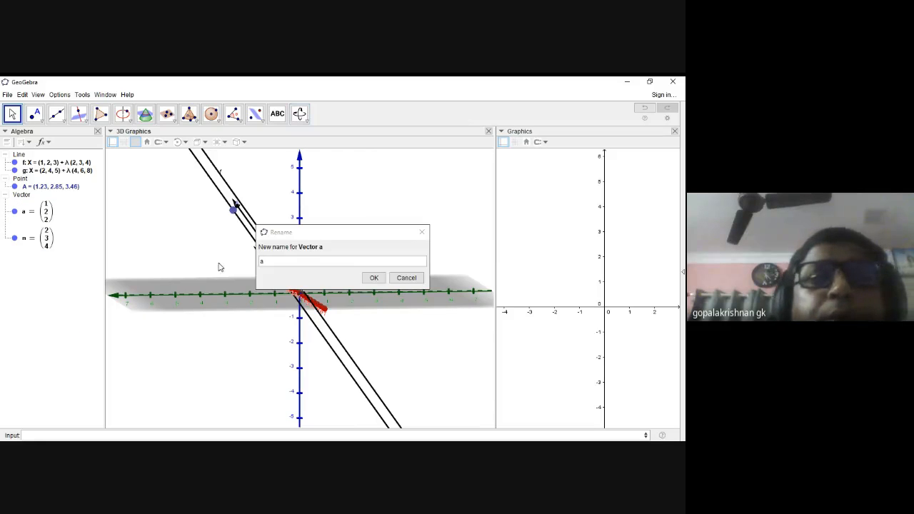
{"action": "left_click", "coordinate": [373, 278]}
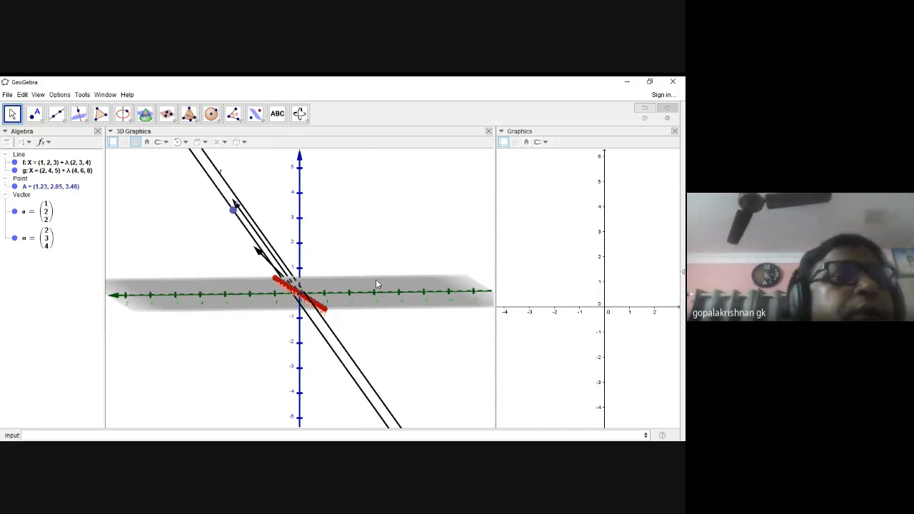
Step: Compute the cross product of vectors a and n with cross(a,n)
{"action": "left_click", "coordinate": [107, 435]}
{"action": "type", "text": "cross"}
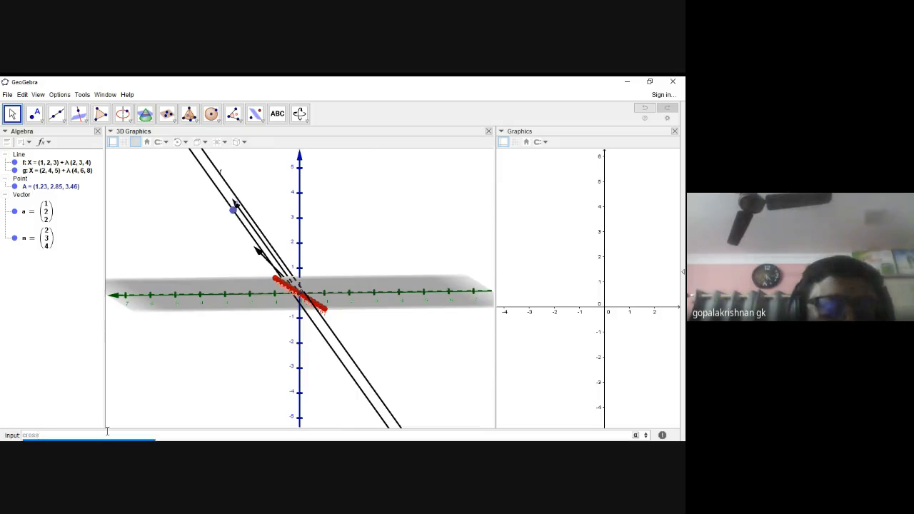
{"action": "type", "text": "(a,n"}
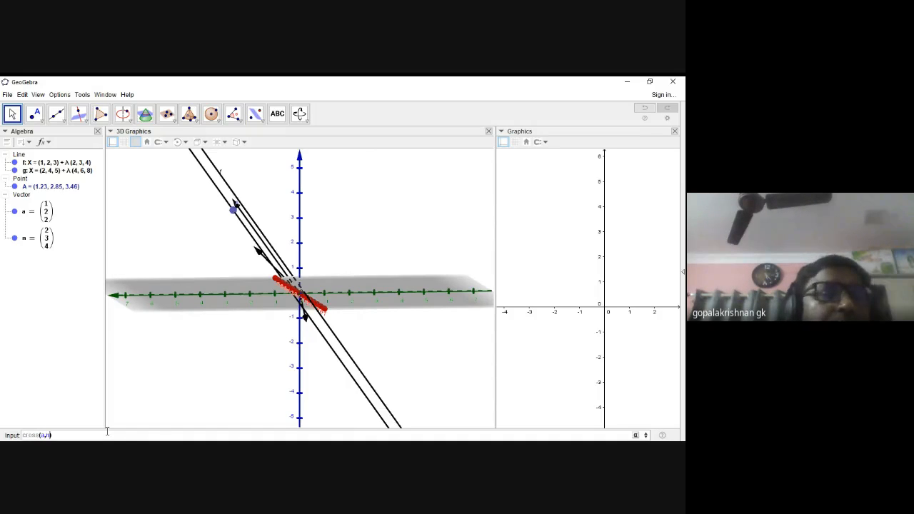
{"action": "key", "text": "Return"}
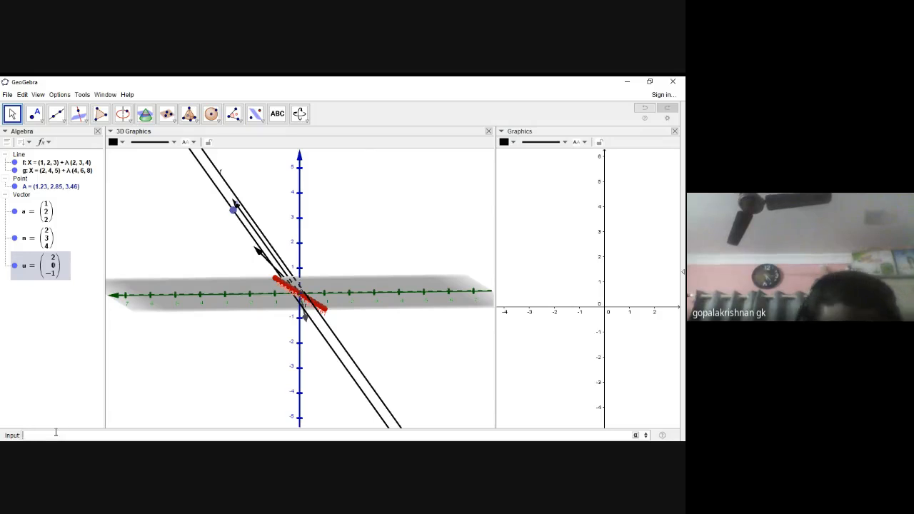
{"action": "type", "text": "abs"}
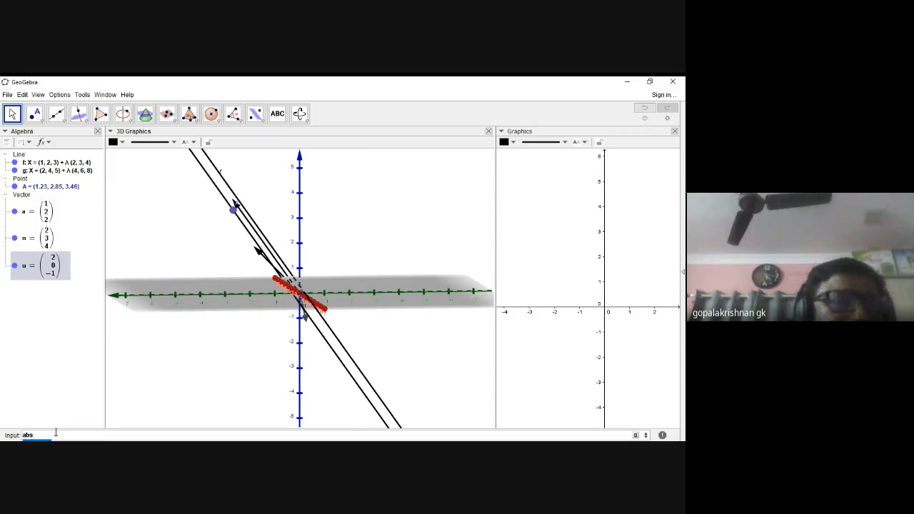
{"action": "type", "text": "("}
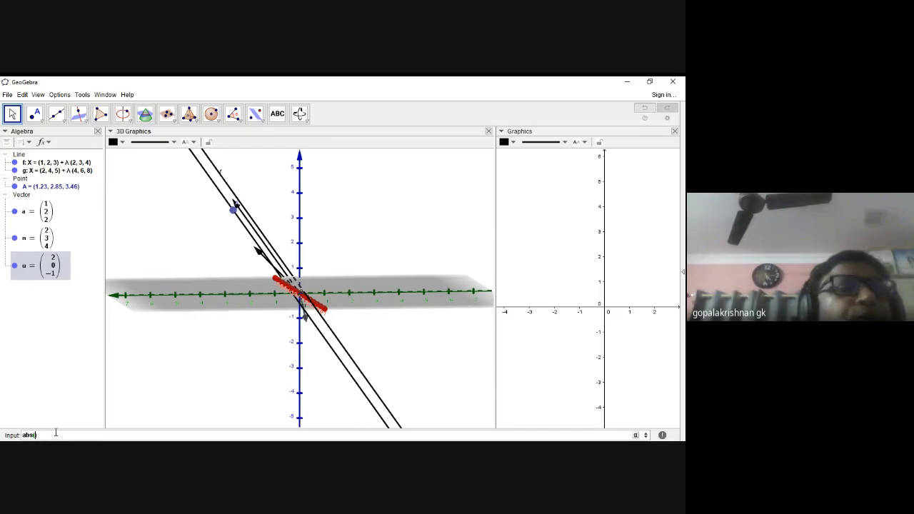
{"action": "type", "text": "u"}
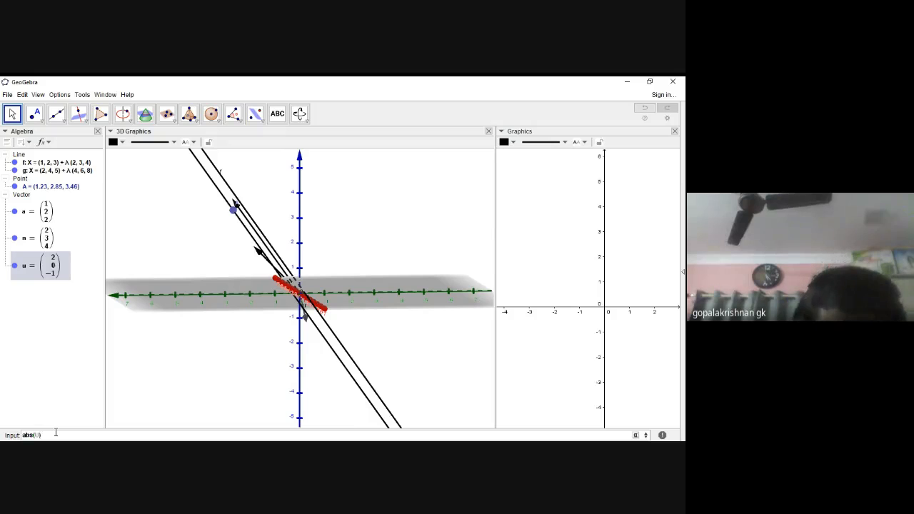
{"action": "key", "text": "Return"}
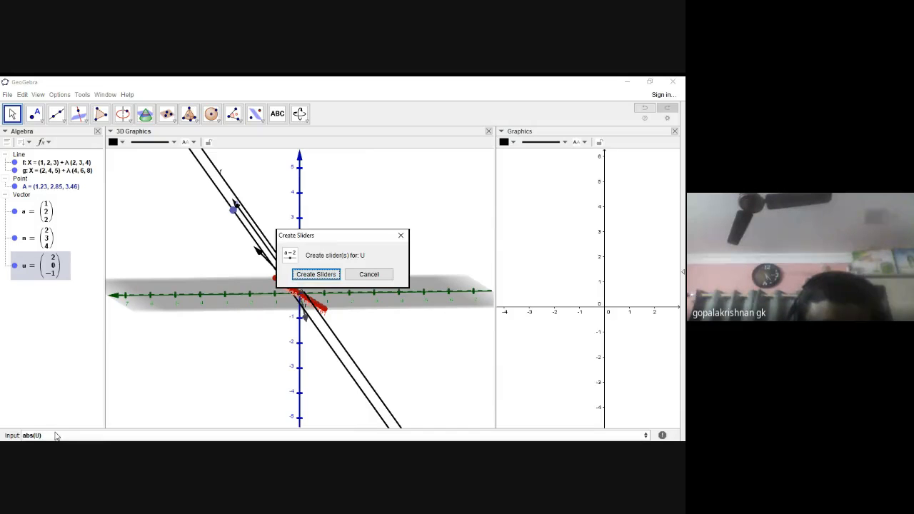
{"action": "left_click", "coordinate": [357, 276]}
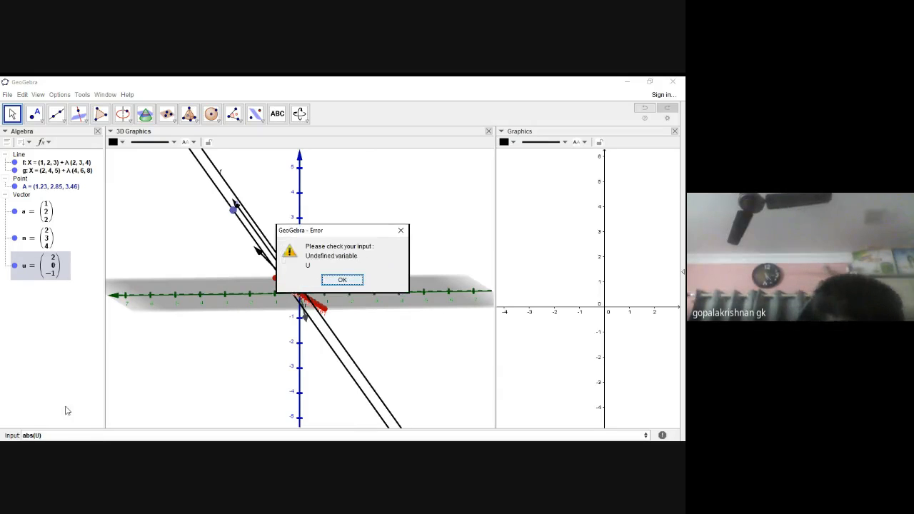
{"action": "left_click", "coordinate": [401, 231]}
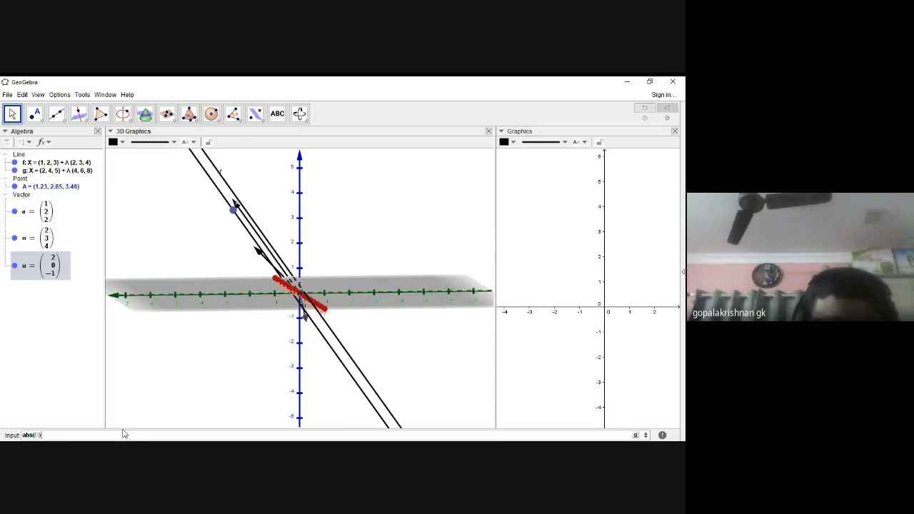
Step: Define the number d = abs(u) as the magnitude of the cross product vector
{"action": "type", "text": "a"}
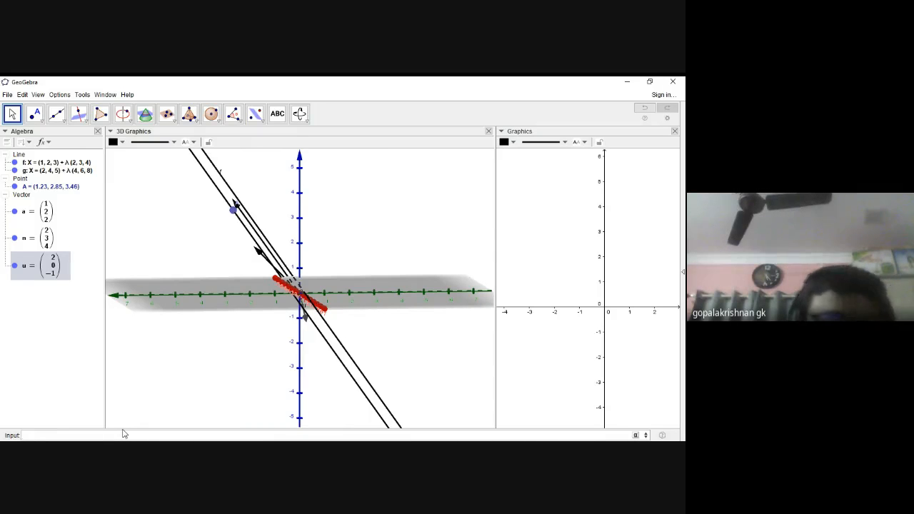
{"action": "type", "text": "d="}
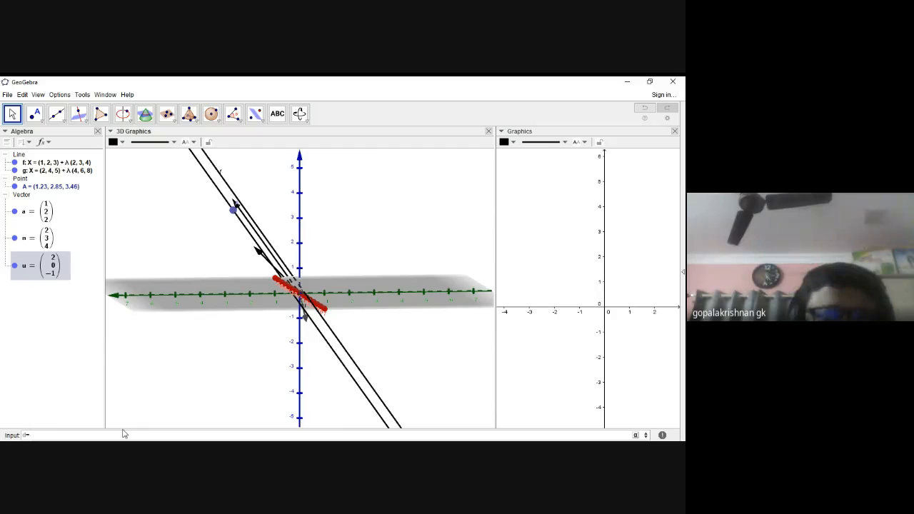
{"action": "type", "text": "abs"}
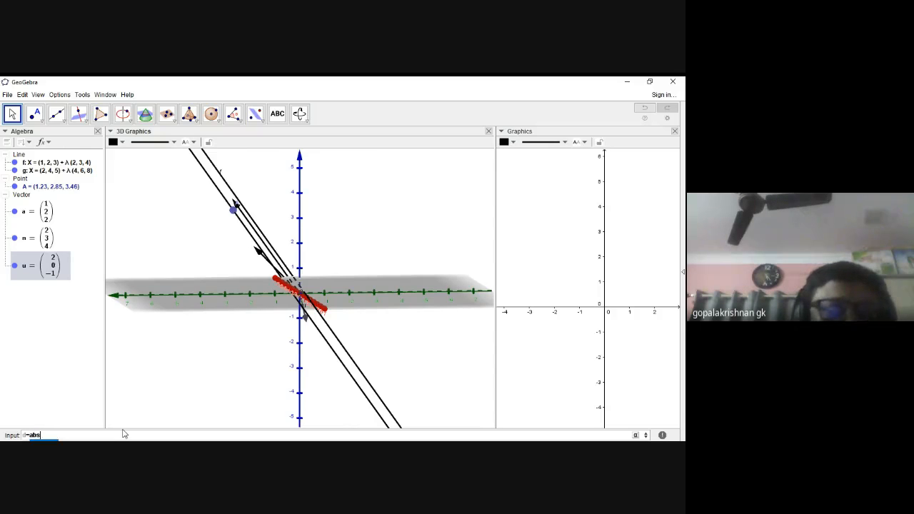
{"action": "type", "text": "(u)"}
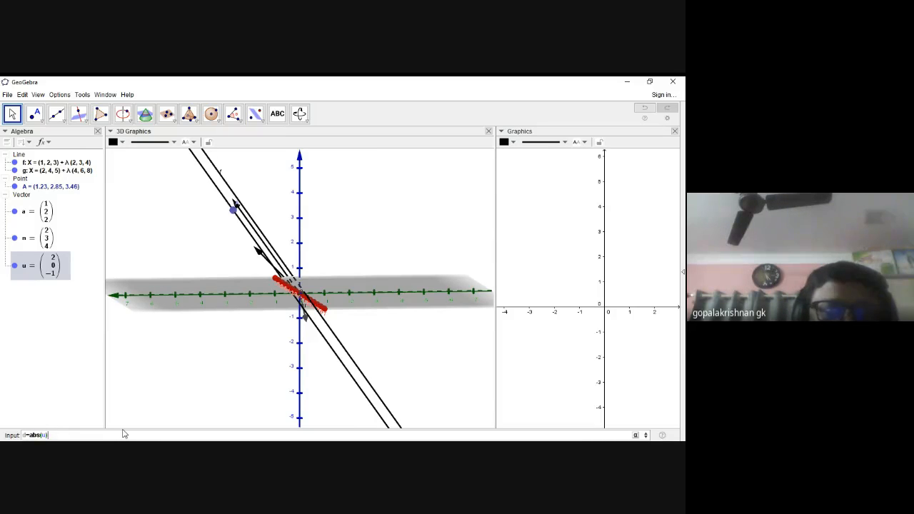
{"action": "key", "text": "Return"}
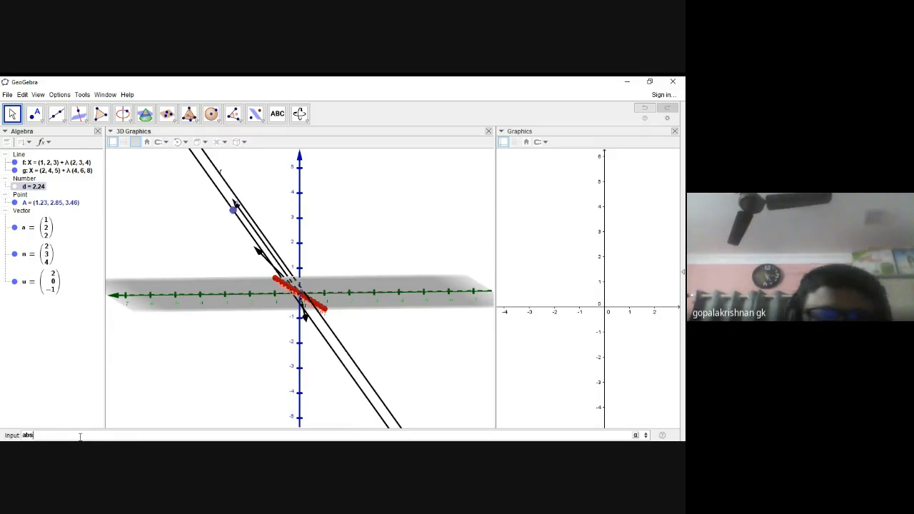
Step: Compute the magnitude of the direction vector n with abs(n)
{"action": "type", "text": "("}
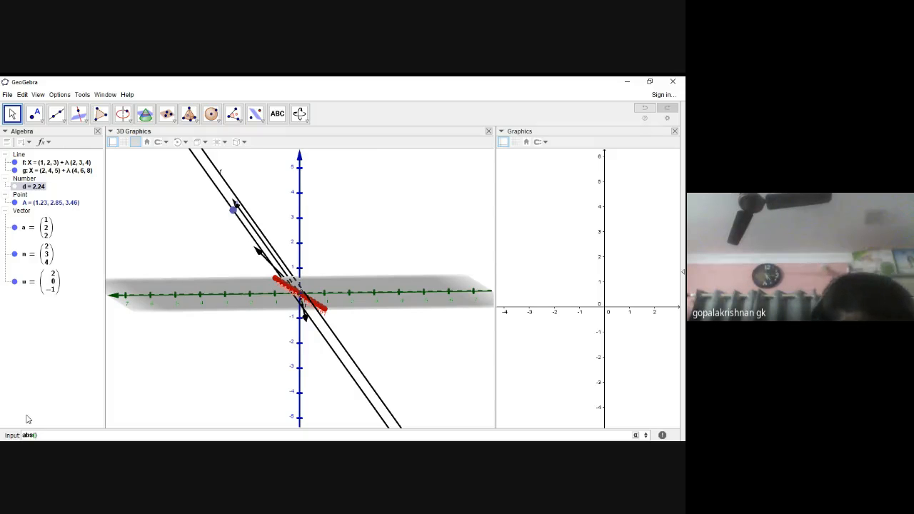
{"action": "type", "text": "n"}
{"action": "key", "text": "Return"}
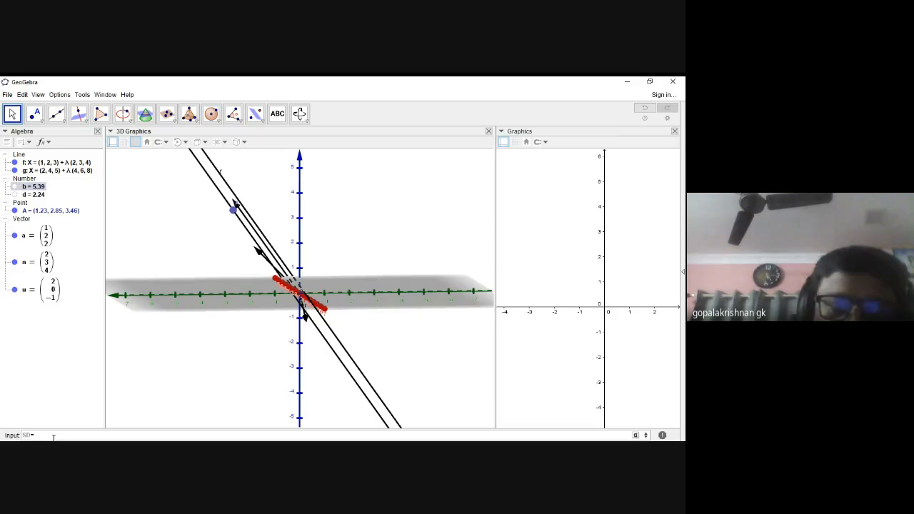
Step: Define the shortest distance between the parallel lines as SD = b/d
{"action": "type", "text": "b/d"}
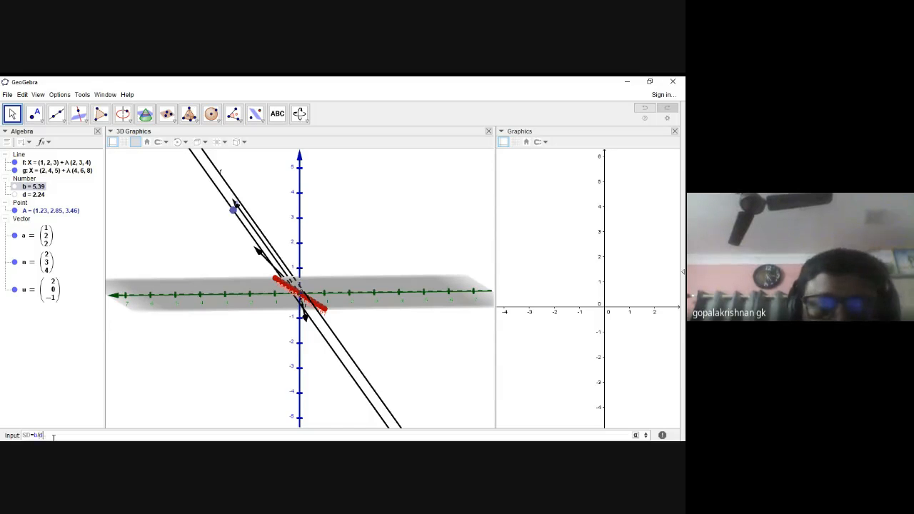
{"action": "key", "text": "Return"}
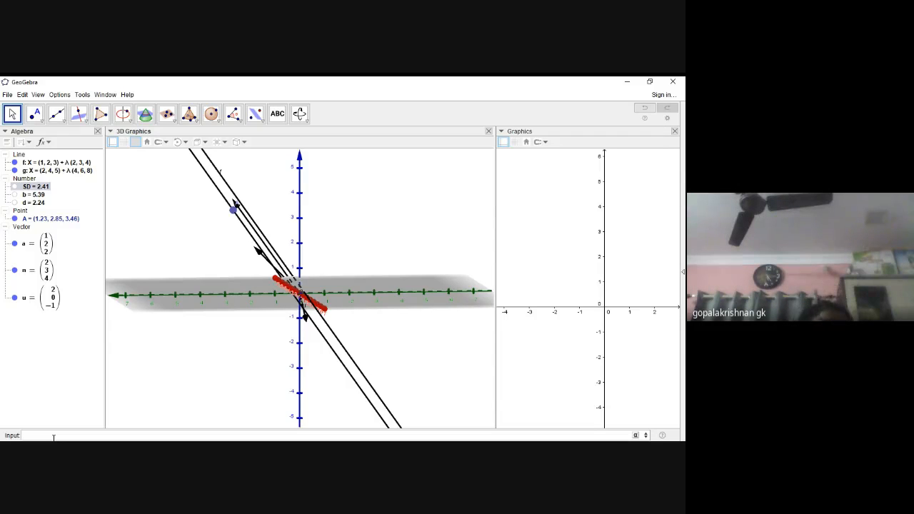
{"action": "left_click", "coordinate": [53, 437]}
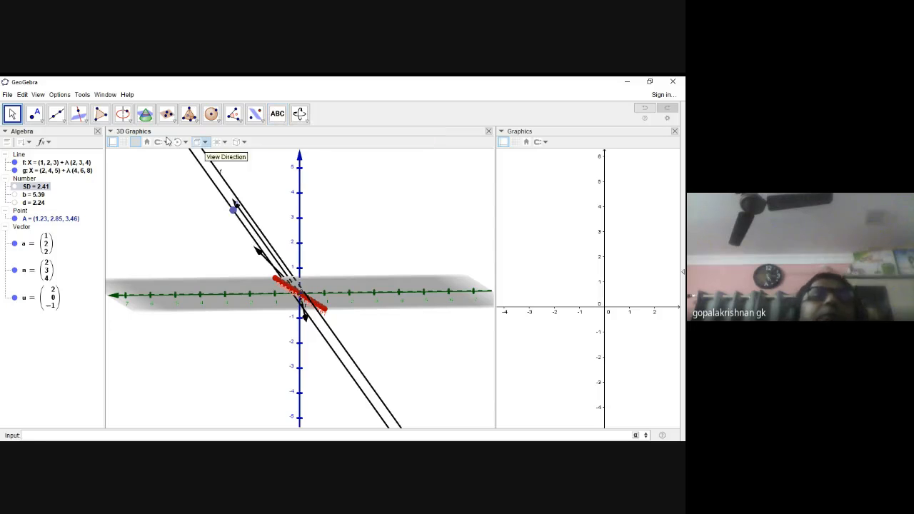
Step: Start a new blank file and discard the changes to the parallel lines construction
{"action": "left_click", "coordinate": [7, 94]}
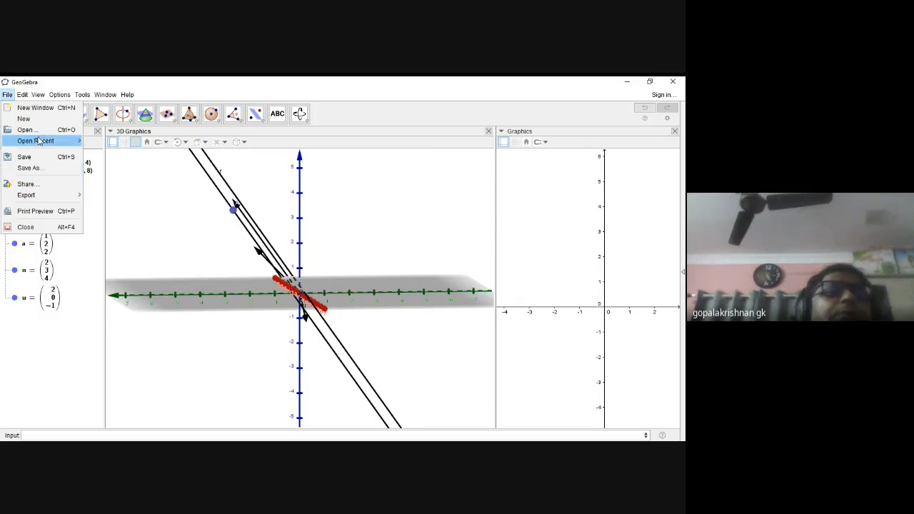
{"action": "left_click", "coordinate": [29, 119]}
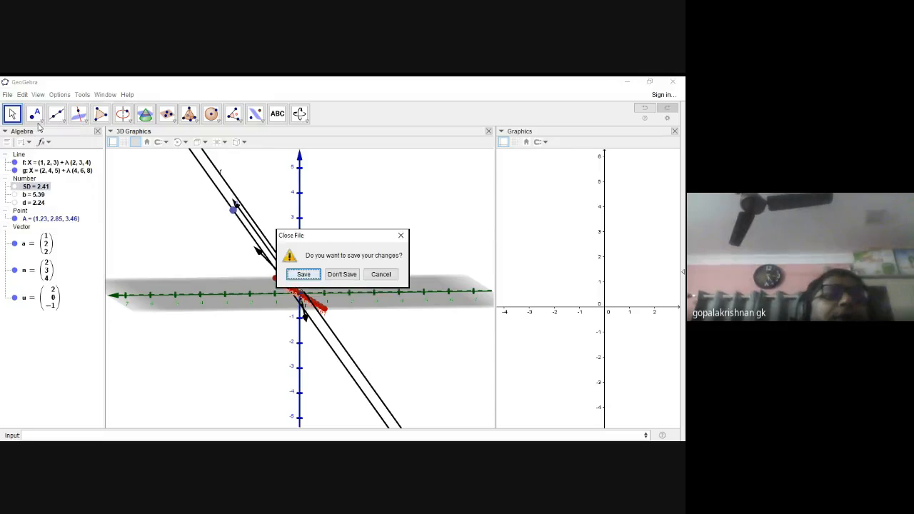
{"action": "left_click", "coordinate": [347, 278]}
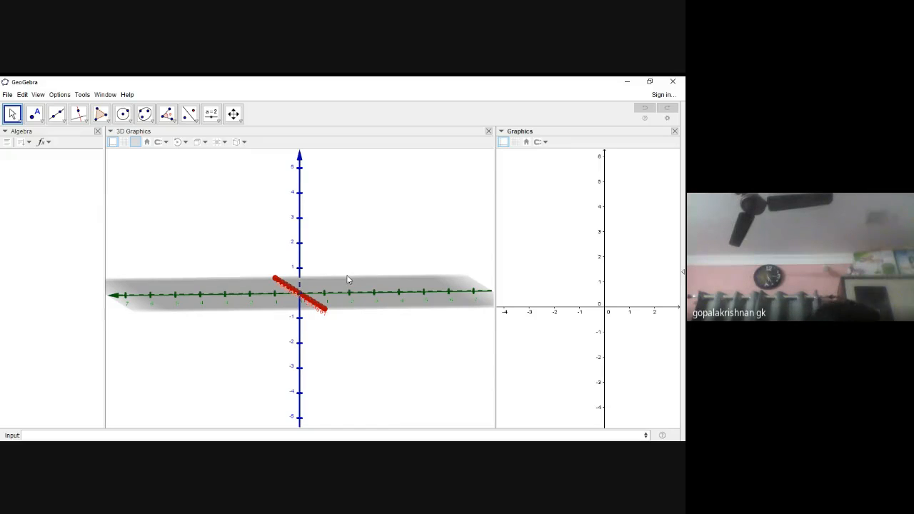
Step: Close the 3D Graphics view and show the grid in the 2D Graphics view
{"action": "left_click", "coordinate": [489, 131]}
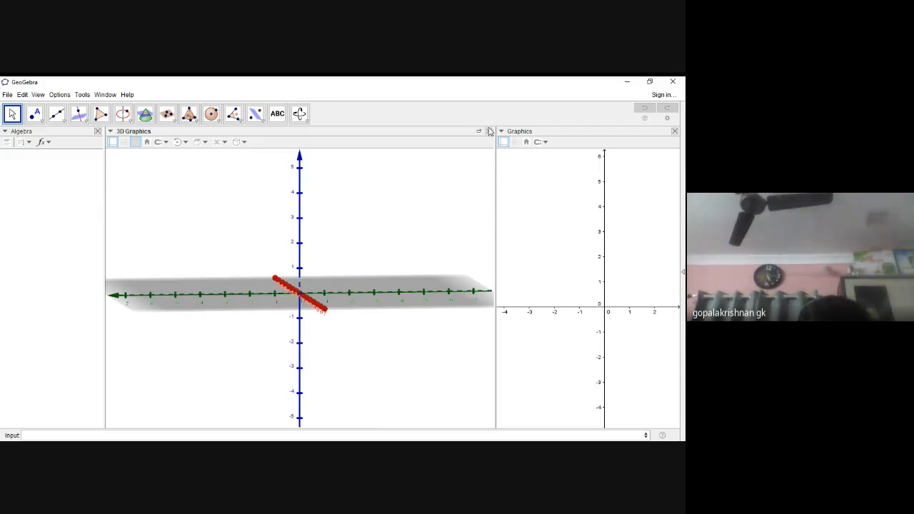
{"action": "left_click", "coordinate": [489, 132]}
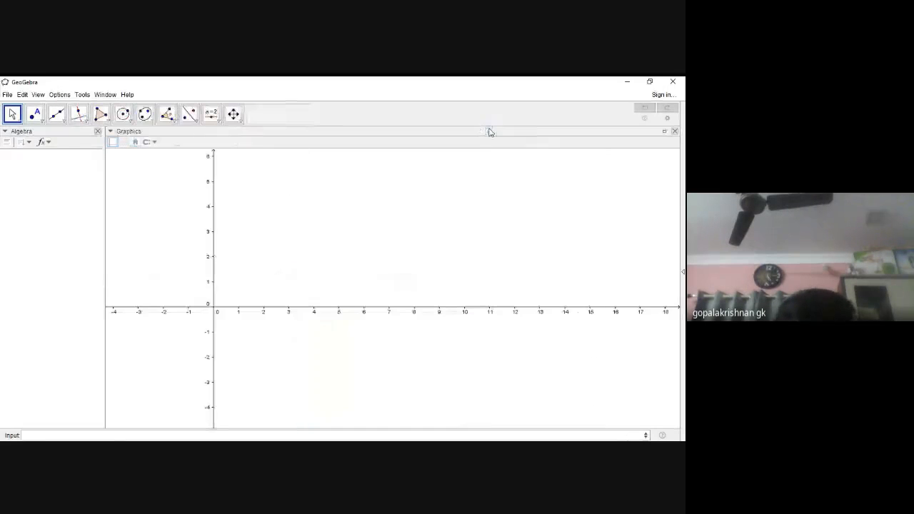
{"action": "right_click", "coordinate": [318, 258]}
{"action": "left_click", "coordinate": [342, 292]}
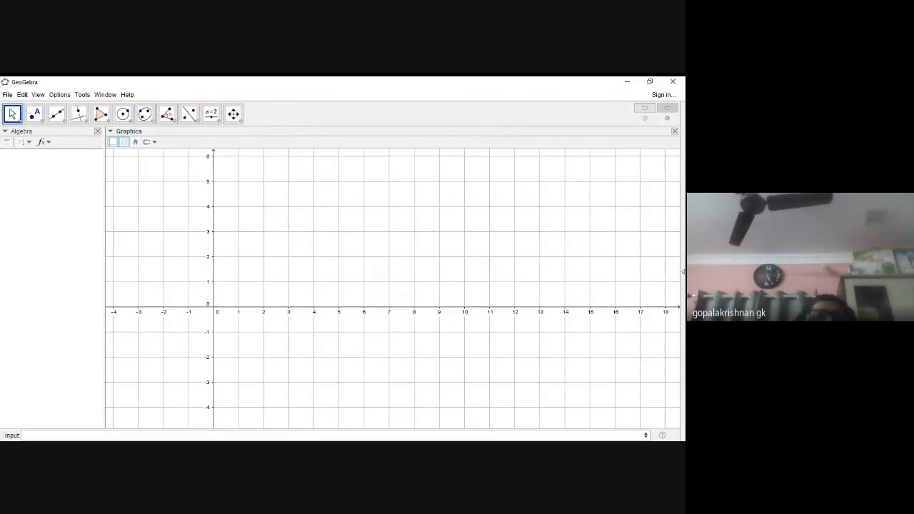
Step: Begin a SolveODE command with the f'(x, y) syntax, try (x) and (Y^2) as its expression, and clear them
{"action": "left_click", "coordinate": [190, 433]}
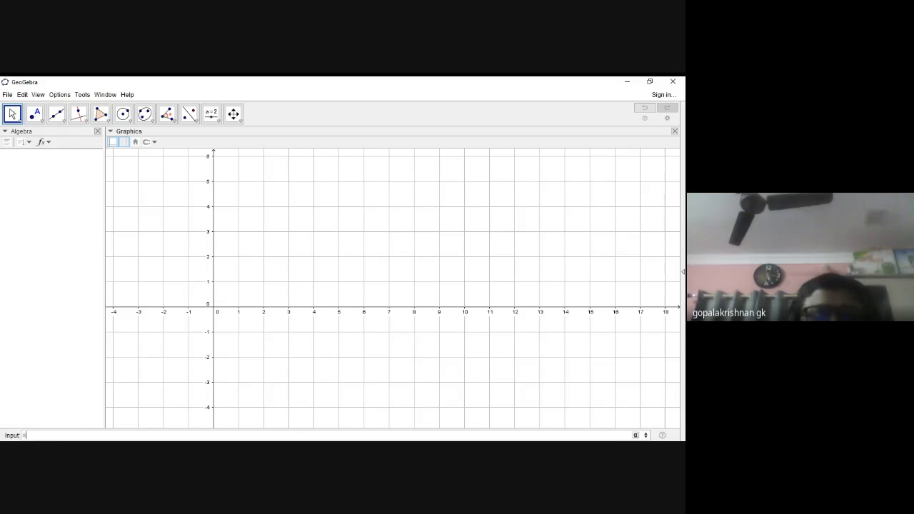
{"action": "type", "text": "olve"}
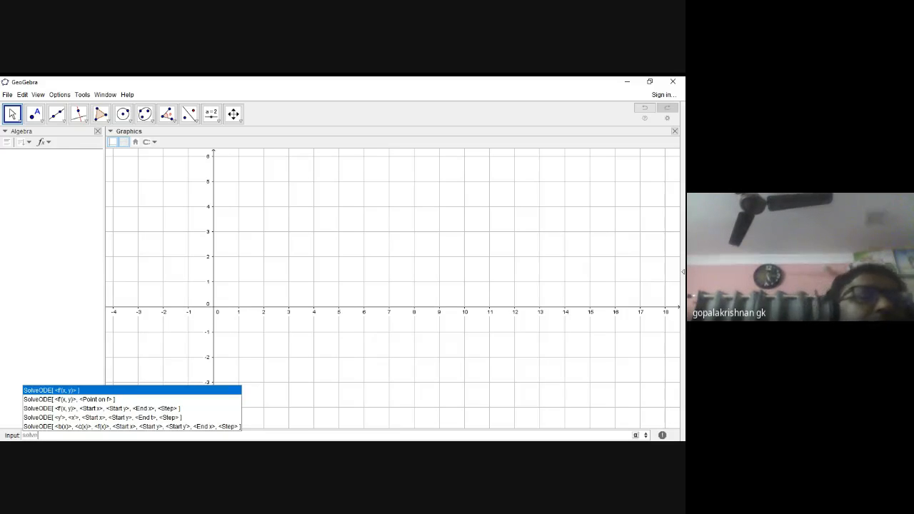
{"action": "left_click", "coordinate": [70, 391]}
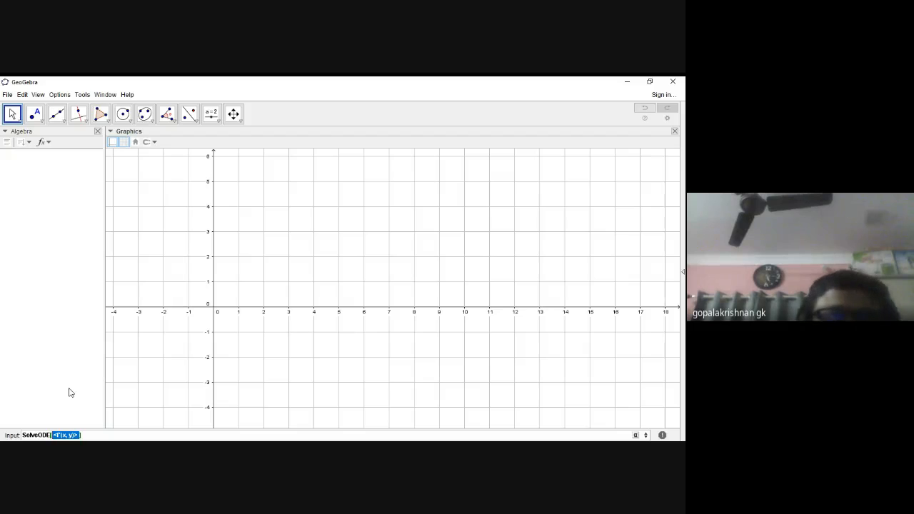
{"action": "key", "text": "BackSpace"}
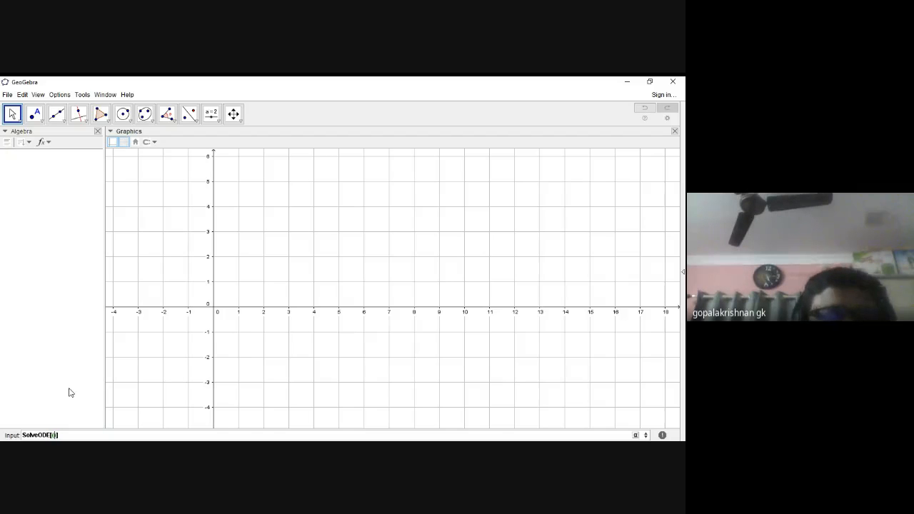
{"action": "type", "text": "(x)"}
{"action": "key", "text": "Return"}
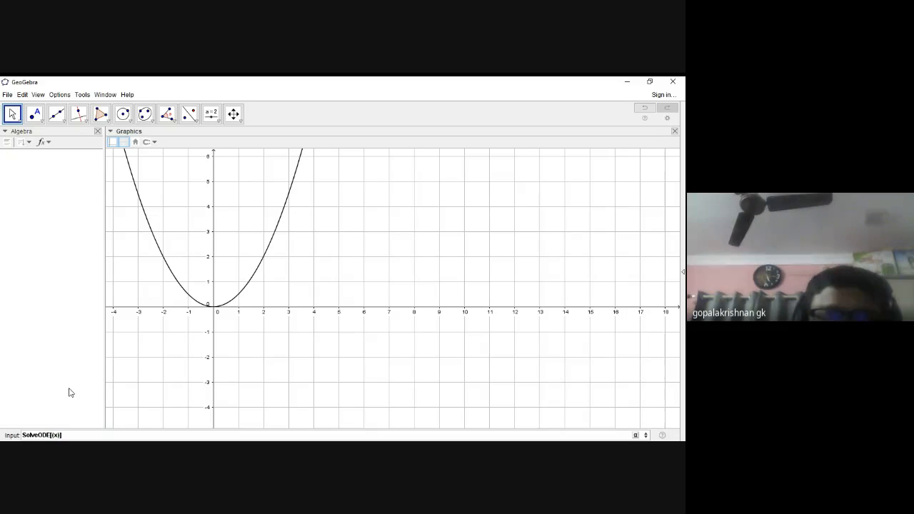
{"action": "key", "text": "BackSpace"}
{"action": "type", "text": "y"}
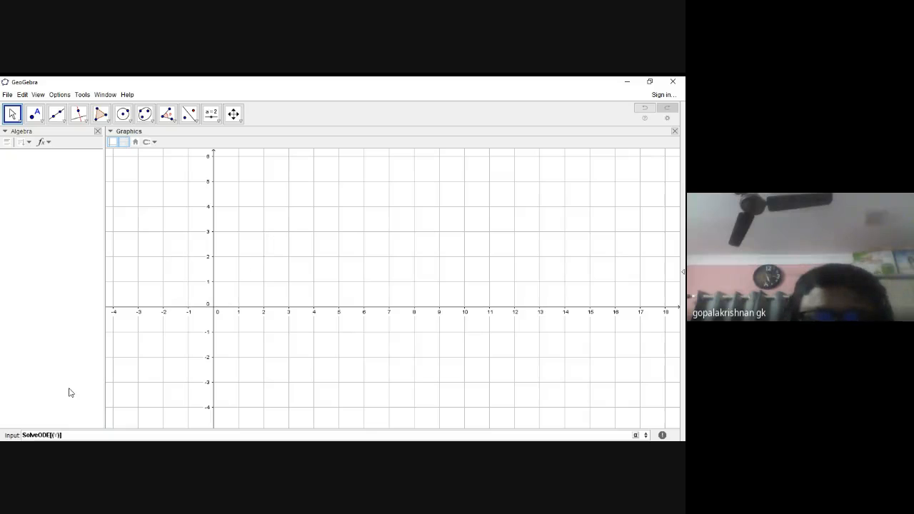
{"action": "type", "text": "^2"}
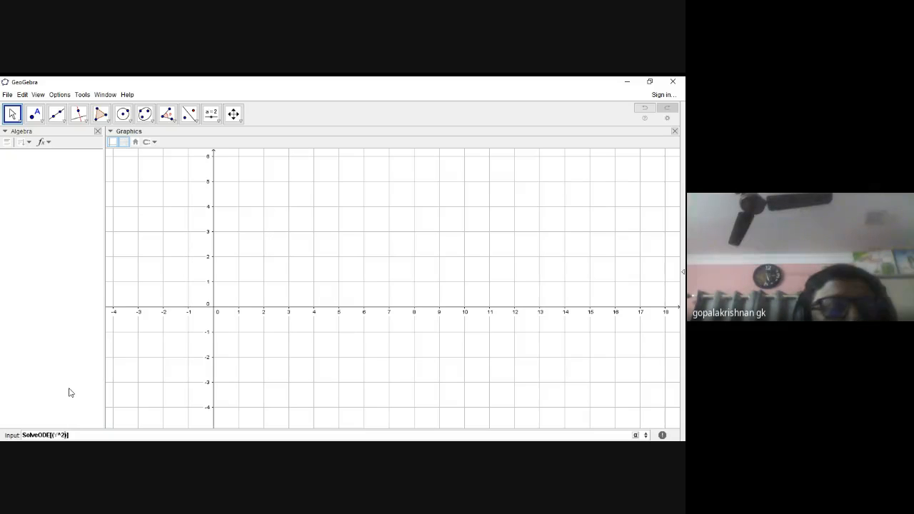
{"action": "key", "text": "BackSpace"}
{"action": "key", "text": "BackSpace"}
{"action": "key", "text": "BackSpace"}
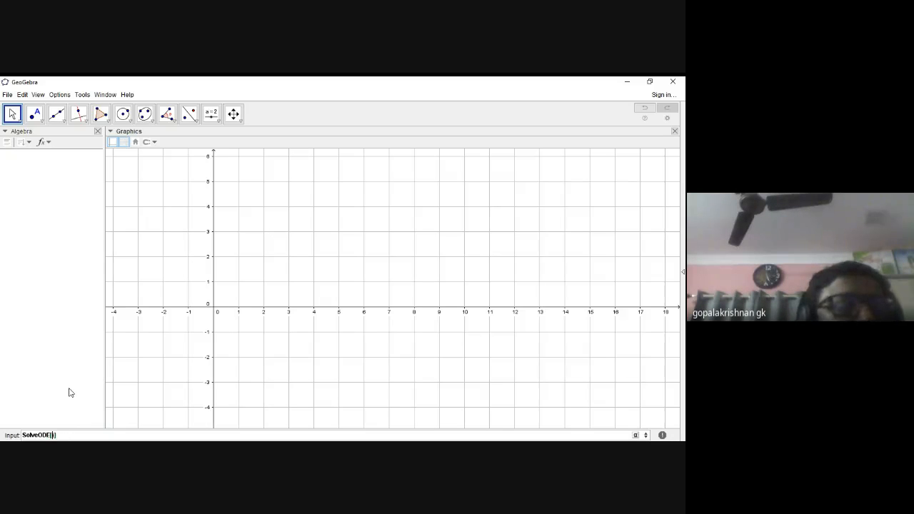
Step: Try to solve the differential equation with SolveODE using (y^2-x^2)/(2*x*y) as f'(x, y)
{"action": "type", "text": "y"}
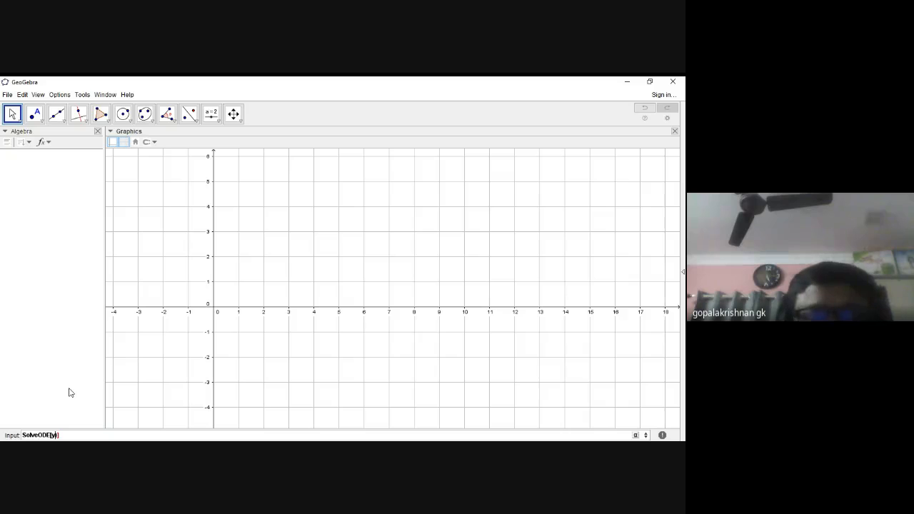
{"action": "type", "text": "^2"}
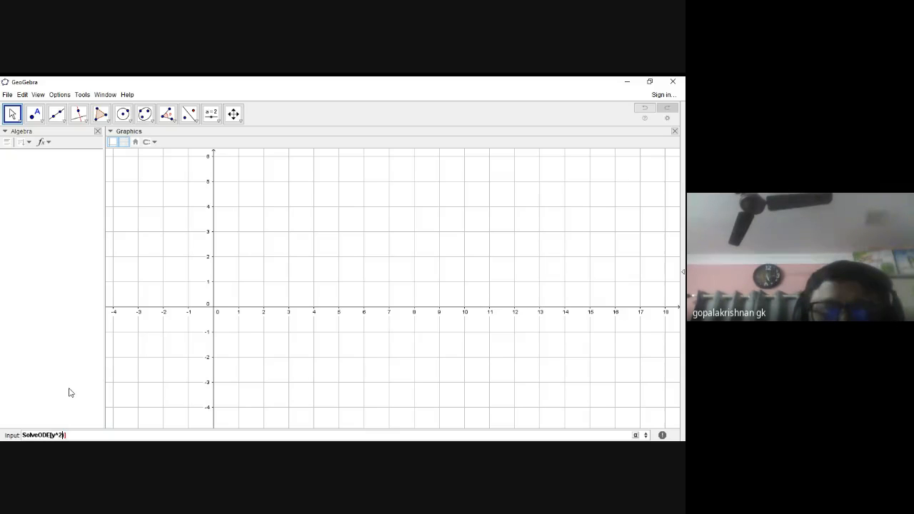
{"action": "type", "text": "-x"}
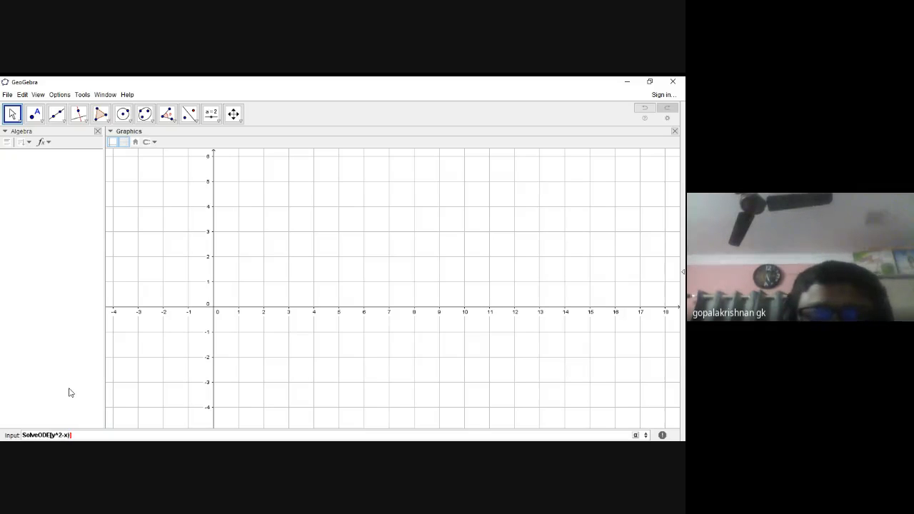
{"action": "type", "text": "^2"}
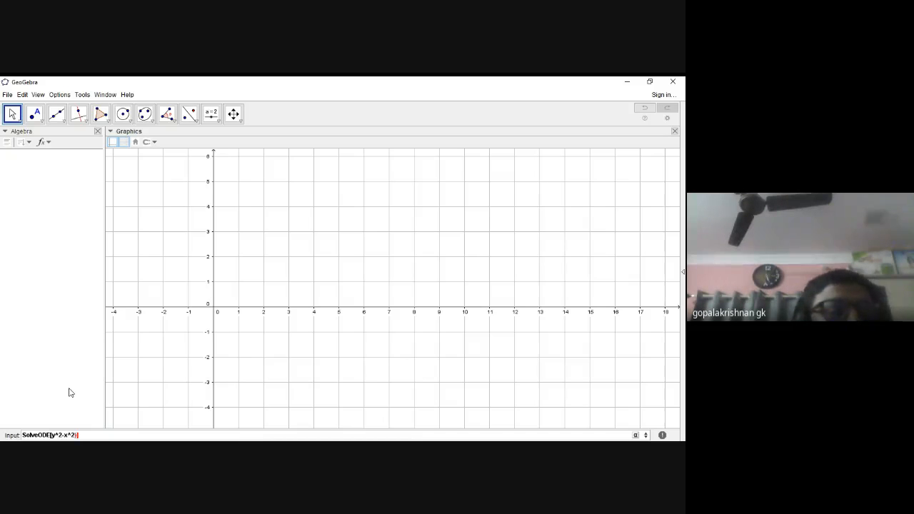
{"action": "type", "text": "/"}
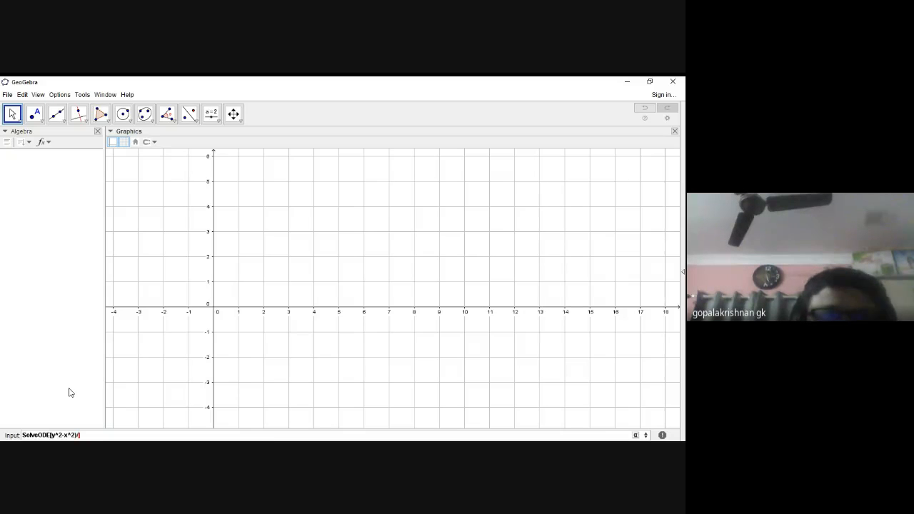
{"action": "type", "text": "("}
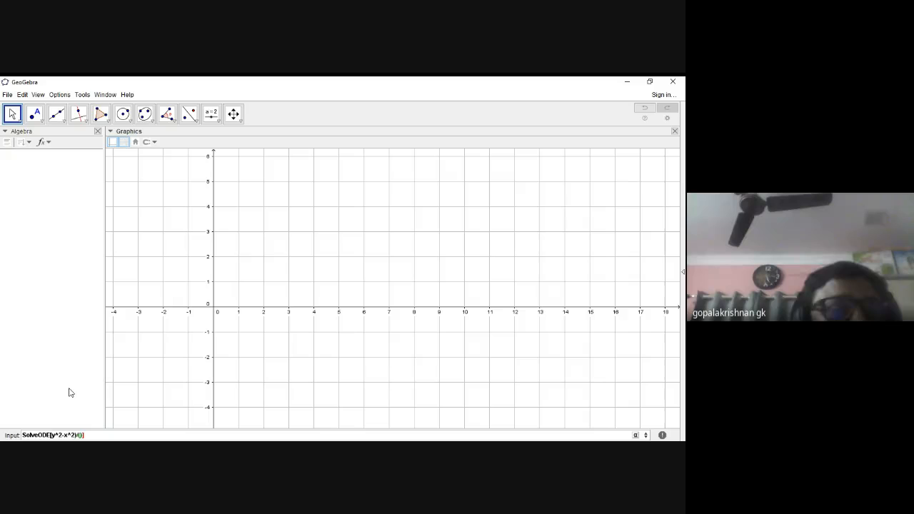
{"action": "type", "text": "2"}
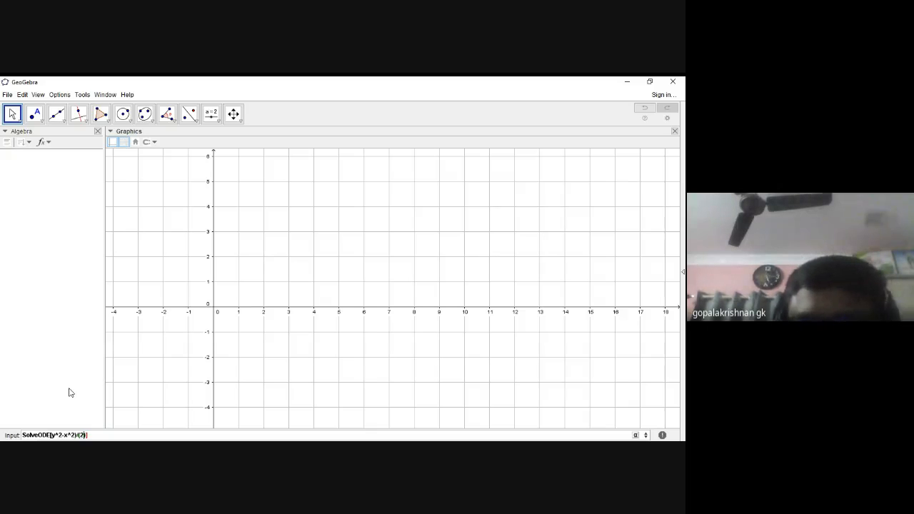
{"action": "type", "text": "*x*y"}
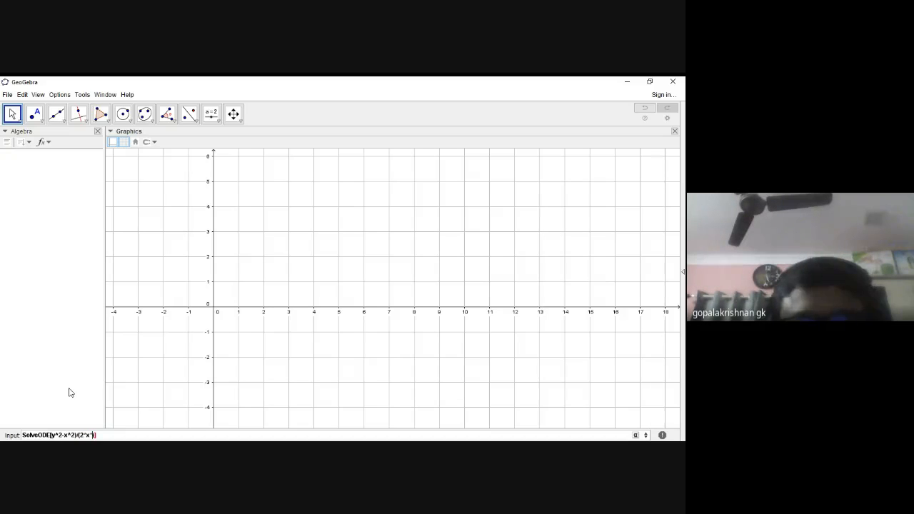
{"action": "type", "text": "y"}
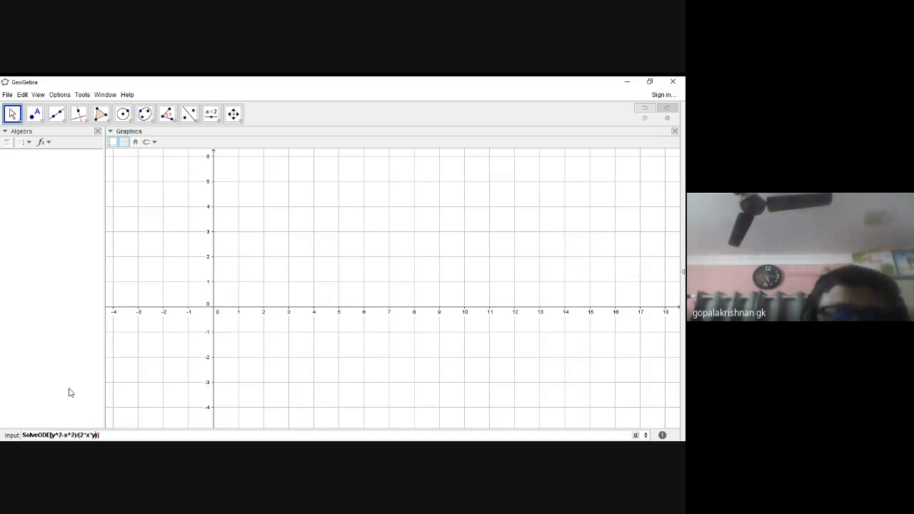
{"action": "type", "text": ")"}
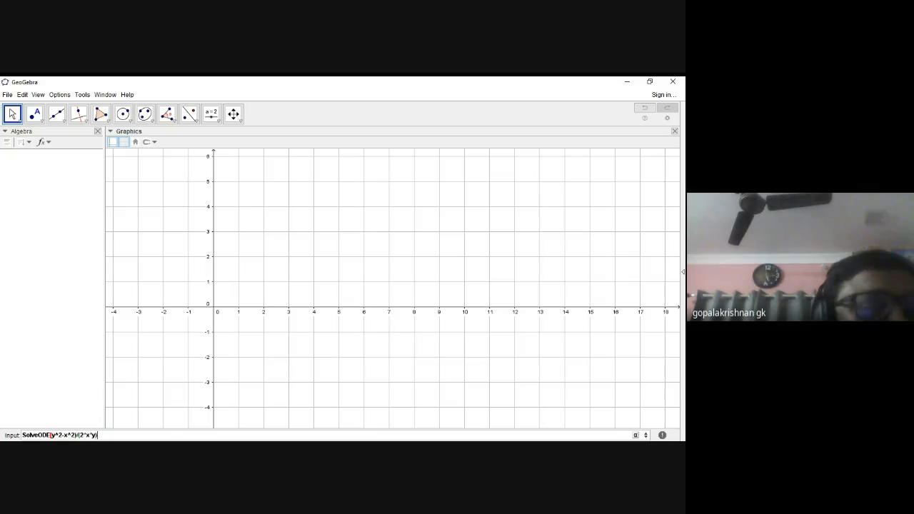
{"action": "left_click", "coordinate": [51, 435]}
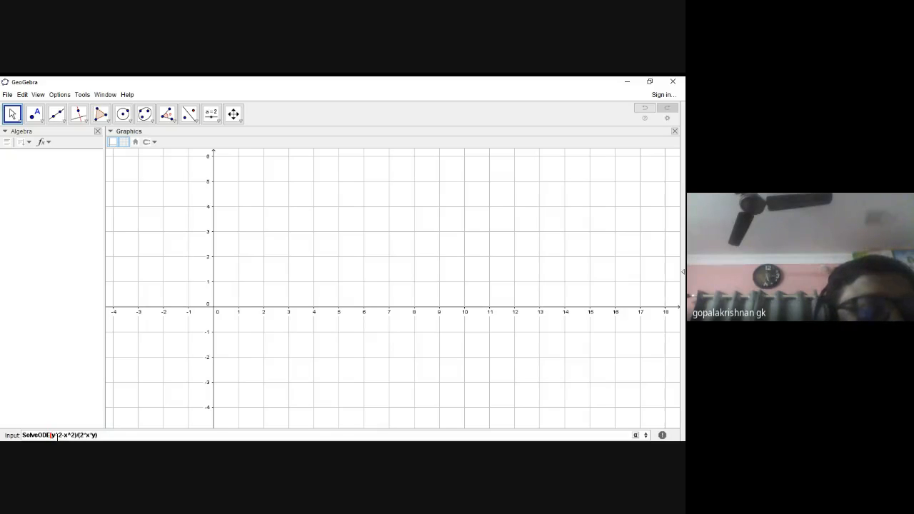
{"action": "type", "text": "("}
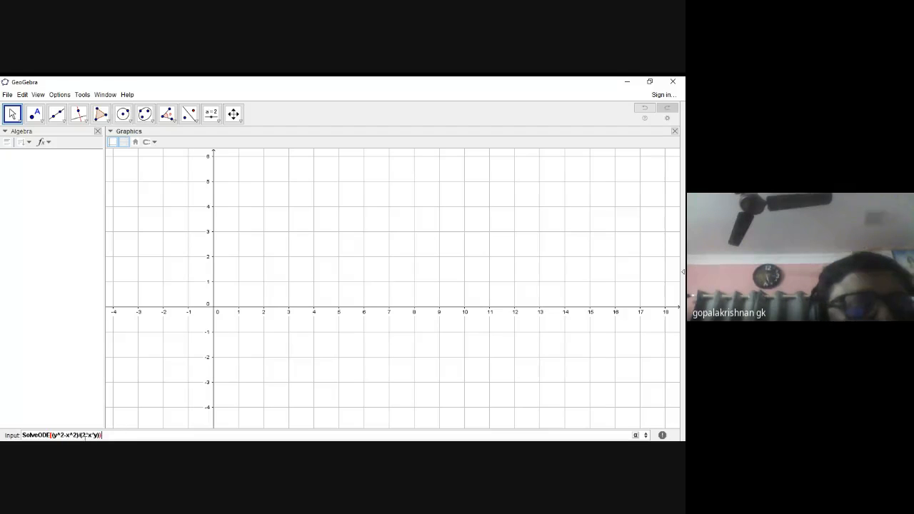
{"action": "key", "text": "Return"}
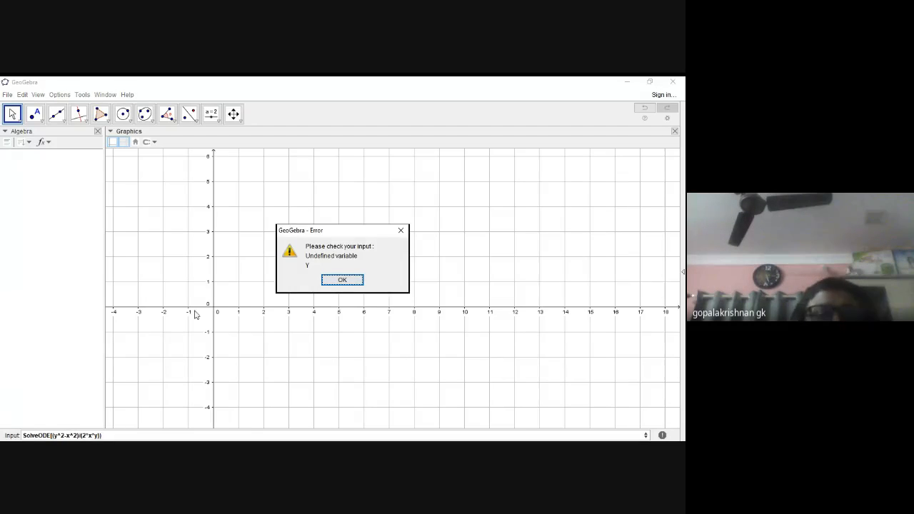
{"action": "left_click", "coordinate": [341, 281]}
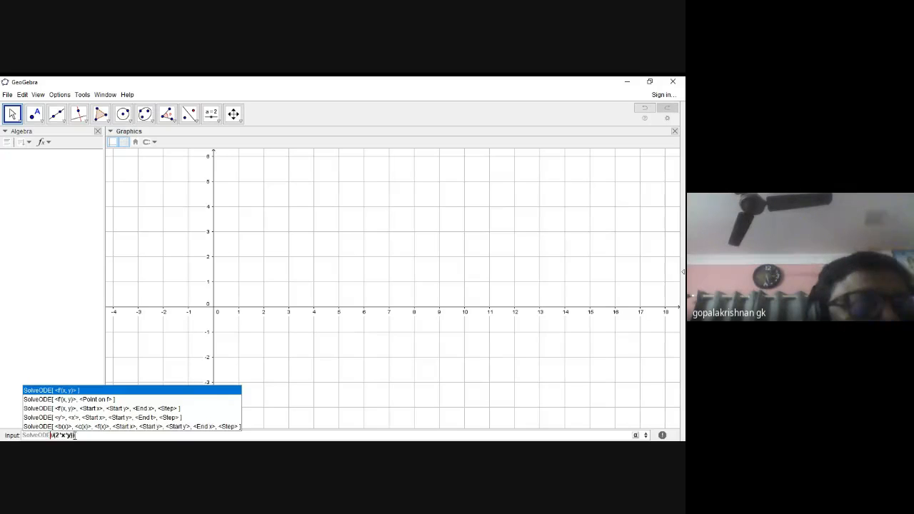
Step: Clear the rejected SolveODE expression completely from the command input
{"action": "type", "text": "("}
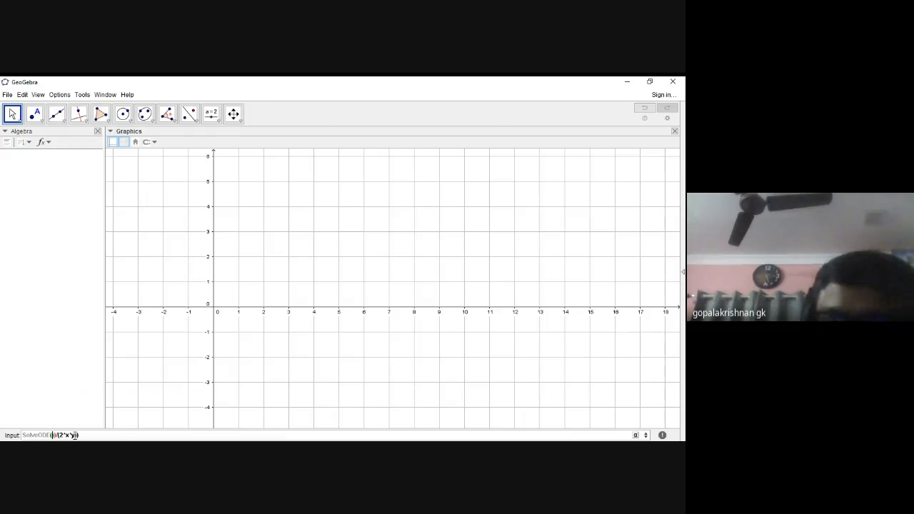
{"action": "key", "text": "Right"}
{"action": "key", "text": "Right"}
{"action": "key", "text": "Right"}
{"action": "key", "text": "Right"}
{"action": "key", "text": "Right"}
{"action": "key", "text": "Right"}
{"action": "key", "text": "Right"}
{"action": "key", "text": "Right"}
{"action": "key", "text": "Right"}
{"action": "key", "text": "Right"}
{"action": "key", "text": "Right"}
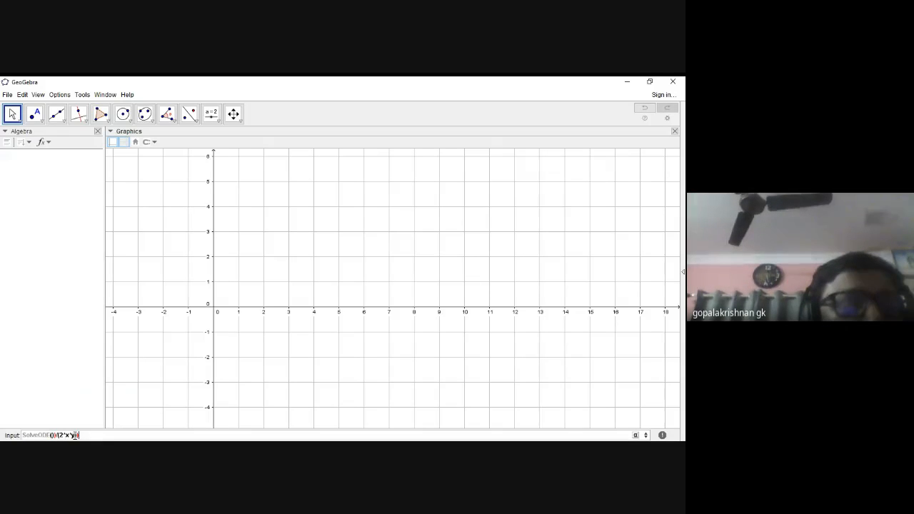
{"action": "key", "text": "BackSpace"}
{"action": "key", "text": "BackSpace"}
{"action": "key", "text": "BackSpace"}
{"action": "key", "text": "BackSpace"}
{"action": "key", "text": "BackSpace"}
{"action": "key", "text": "BackSpace"}
{"action": "key", "text": "BackSpace"}
{"action": "key", "text": "BackSpace"}
{"action": "key", "text": "BackSpace"}
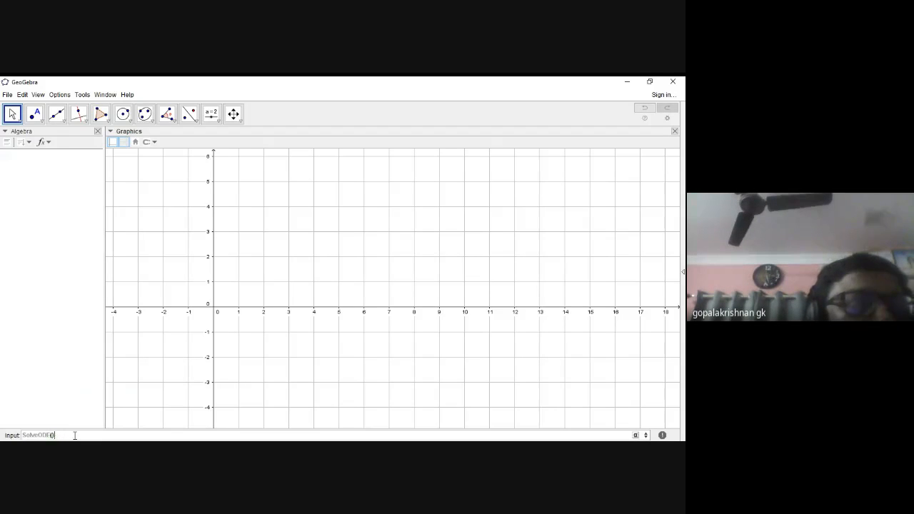
{"action": "key", "text": "BackSpace"}
{"action": "key", "text": "BackSpace"}
{"action": "key", "text": "BackSpace"}
{"action": "key", "text": "BackSpace"}
{"action": "key", "text": "BackSpace"}
{"action": "key", "text": "BackSpace"}
{"action": "key", "text": "BackSpace"}
{"action": "key", "text": "BackSpace"}
{"action": "key", "text": "BackSpace"}
{"action": "key", "text": "BackSpace"}
Step: Insert a fresh SolveODE command using the single-argument f'(x, y) syntax
{"action": "type", "text": "So"}
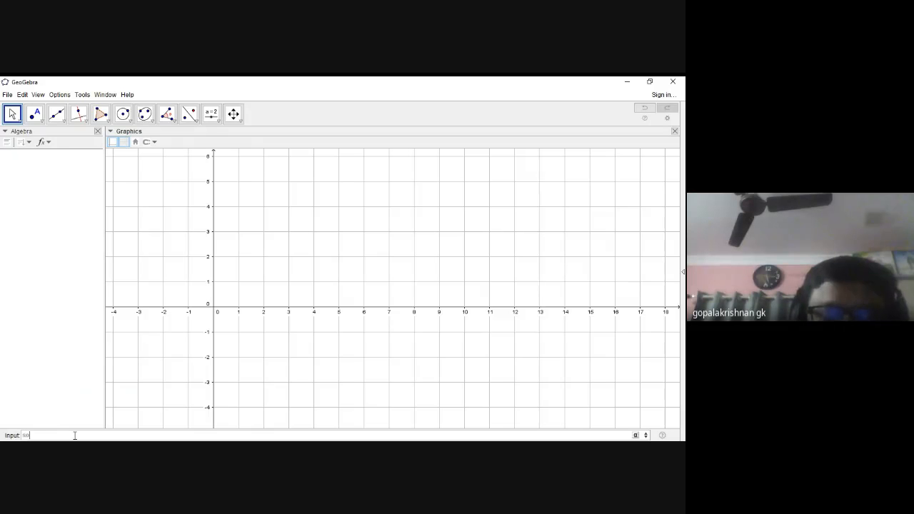
{"action": "type", "text": "lve"}
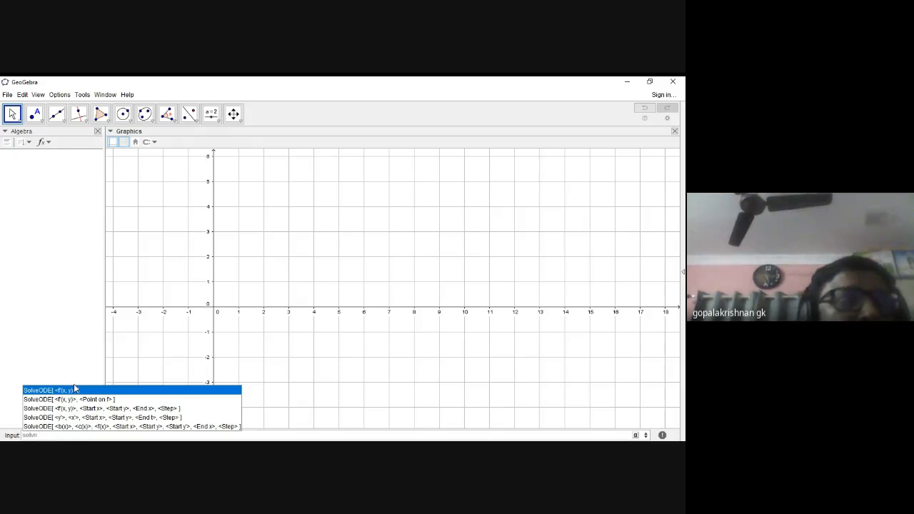
{"action": "key", "text": "Escape"}
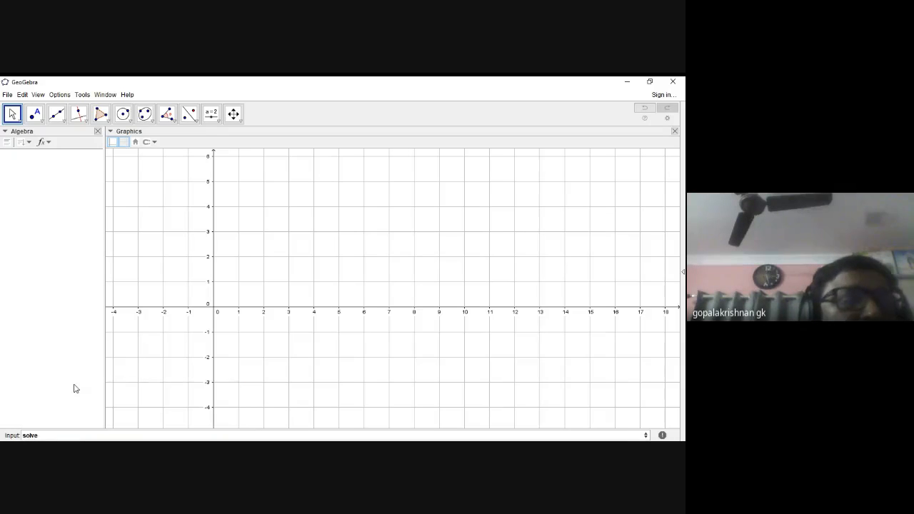
{"action": "left_click", "coordinate": [46, 433]}
{"action": "key", "text": "BackSpace"}
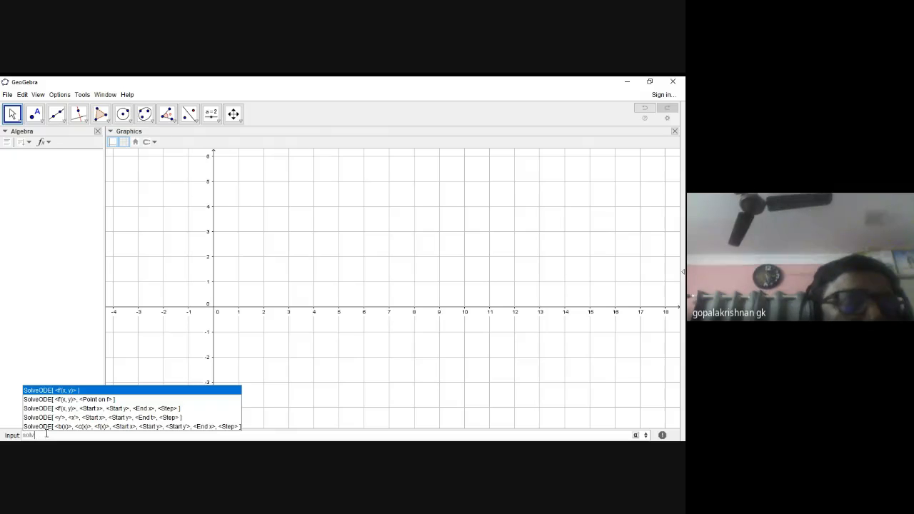
{"action": "left_click", "coordinate": [75, 390]}
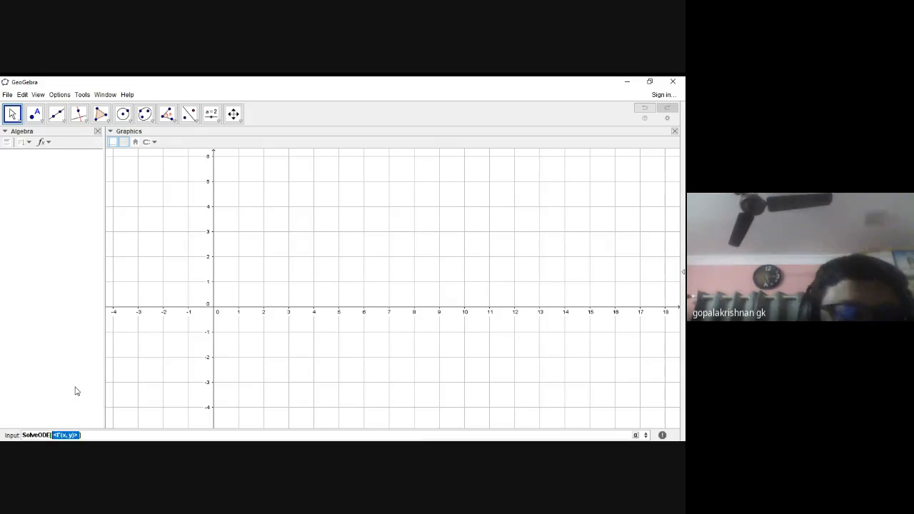
Step: Solve the differential equation with SolveODE using -(x^2-y^2)/(2*x*y) as f'(x, y)
{"action": "type", "text": "-"}
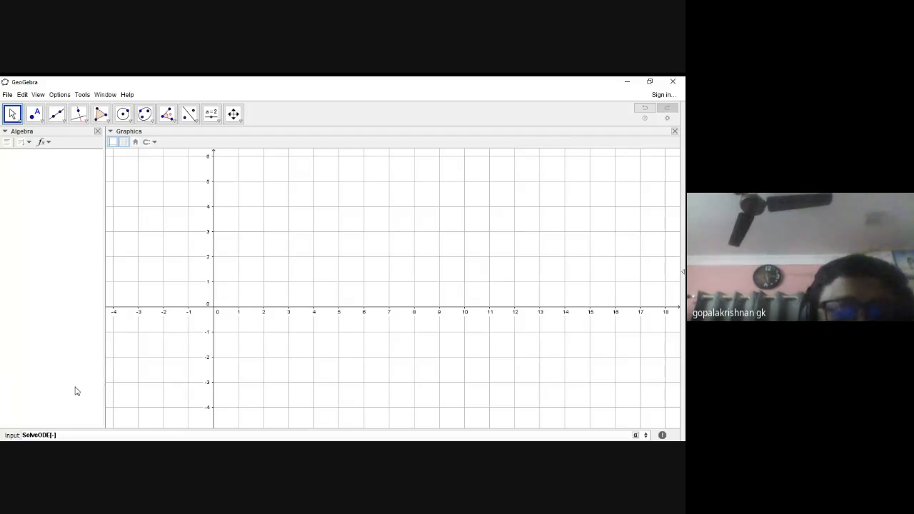
{"action": "type", "text": "(x"}
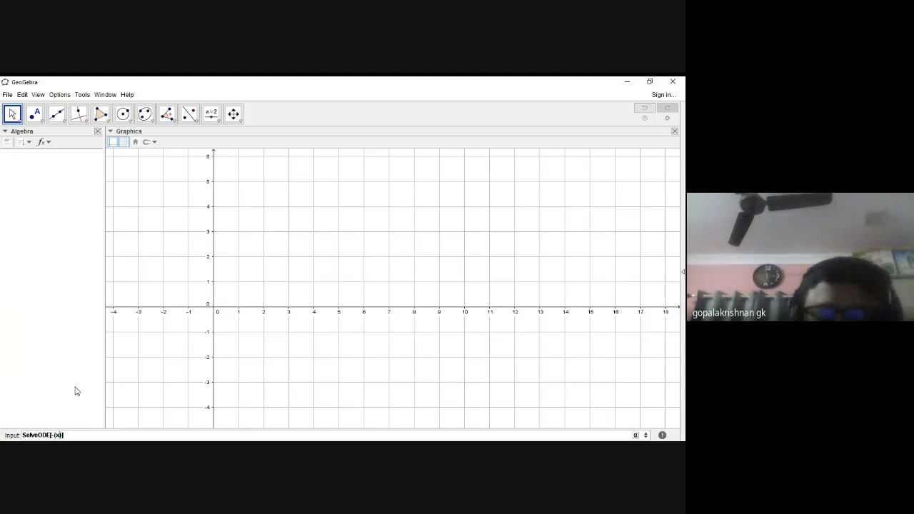
{"action": "type", "text": "^2"}
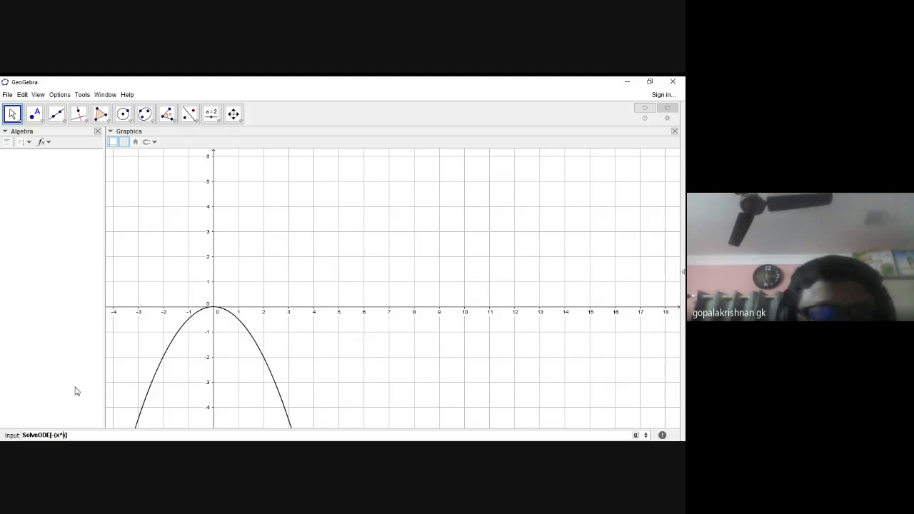
{"action": "type", "text": "-"}
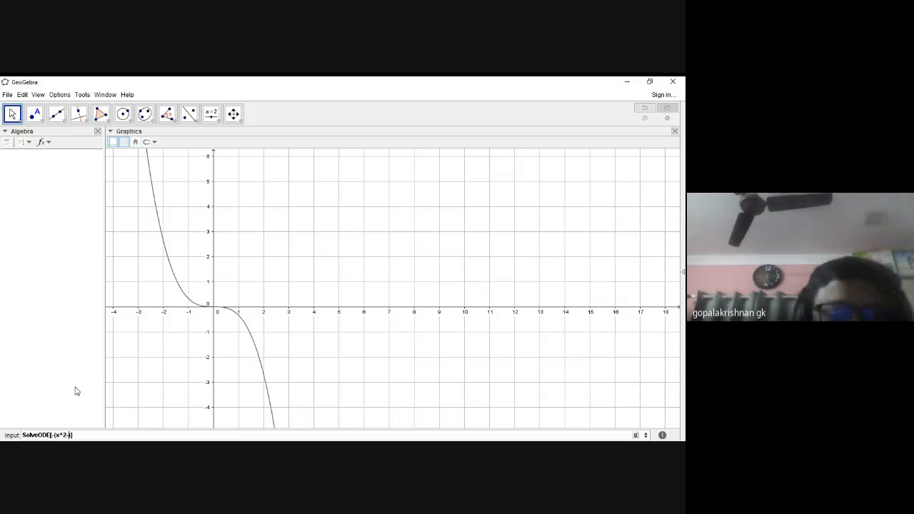
{"action": "type", "text": "y^2)"}
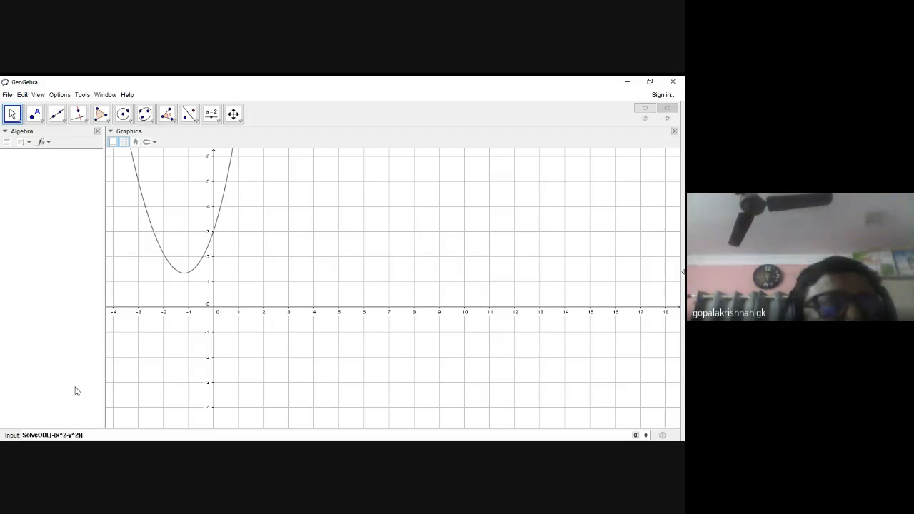
{"action": "type", "text": ","}
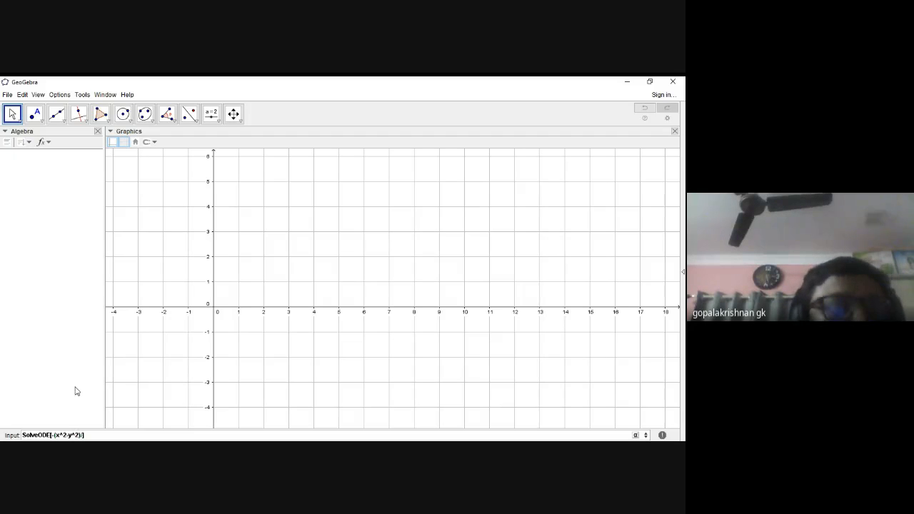
{"action": "type", "text": "2*"}
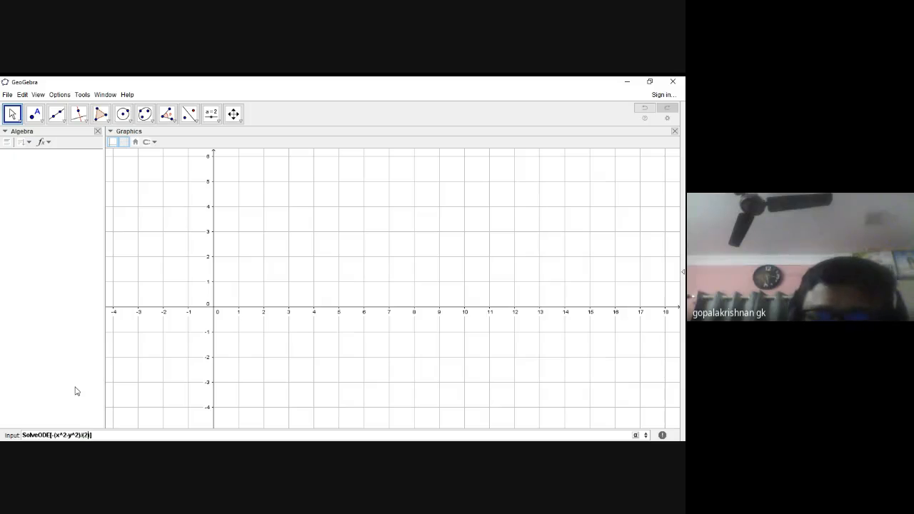
{"action": "type", "text": "x*y"}
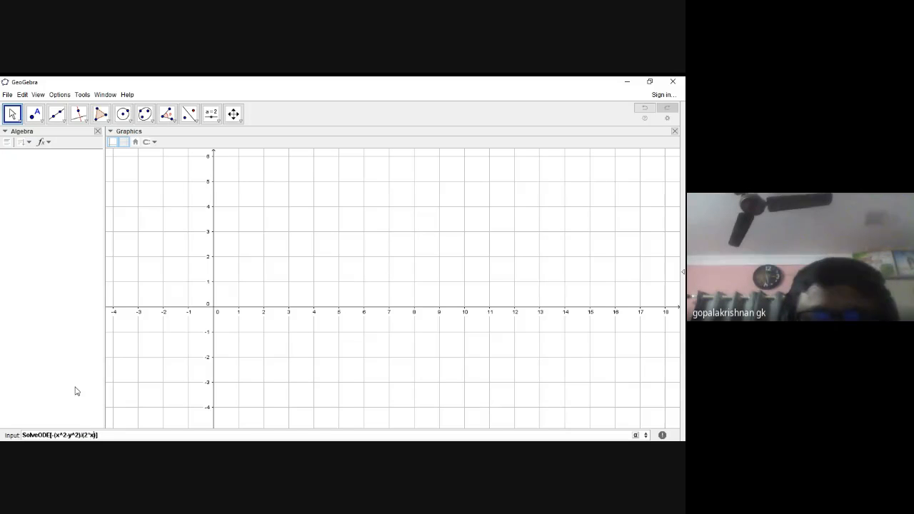
{"action": "key", "text": "Return"}
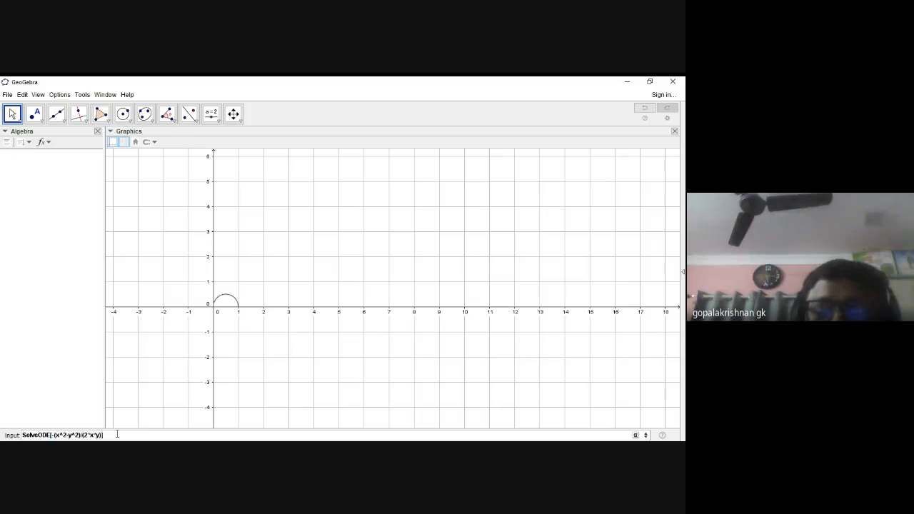
{"action": "key", "text": "Return"}
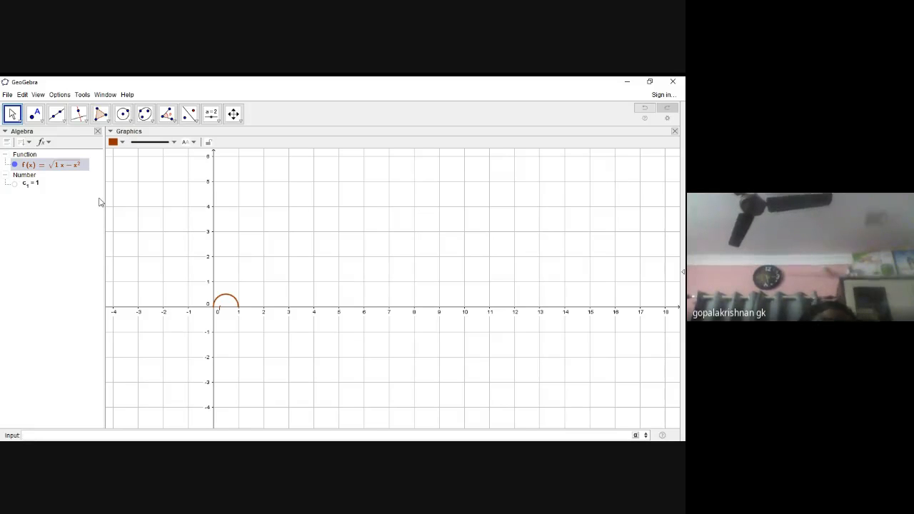
Step: Show the constant c1 as a slider in the graphics view and set it to 5
{"action": "left_click", "coordinate": [15, 185]}
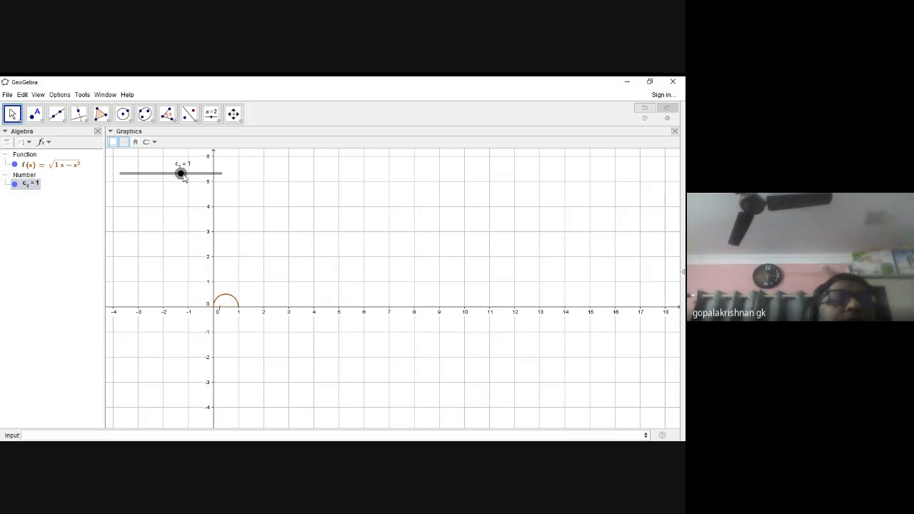
{"action": "left_click_drag", "start_coordinate": [180, 174], "coordinate": [247, 169]}
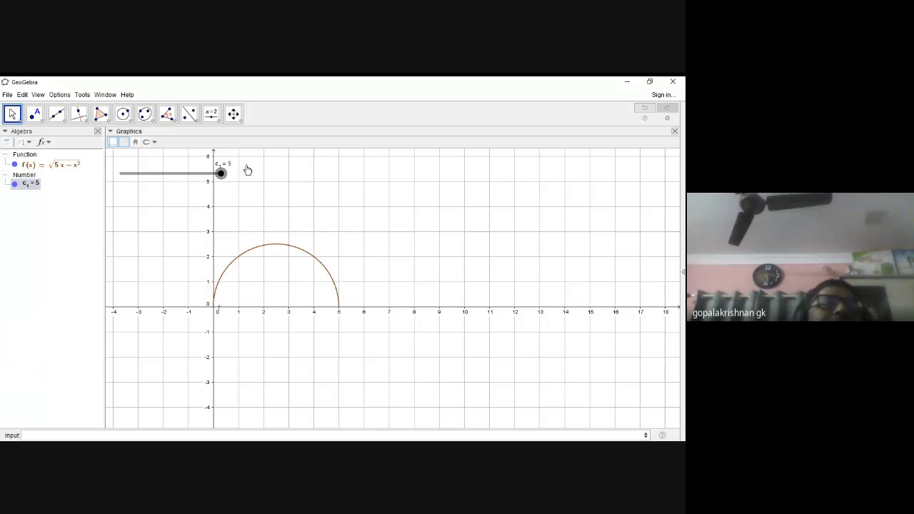
Step: Start a SolveODE command with the f'(x, y) and point-on-f syntax, entering -(x^2-y^2)/(2*x*Y) as the expression
{"action": "left_click", "coordinate": [61, 435]}
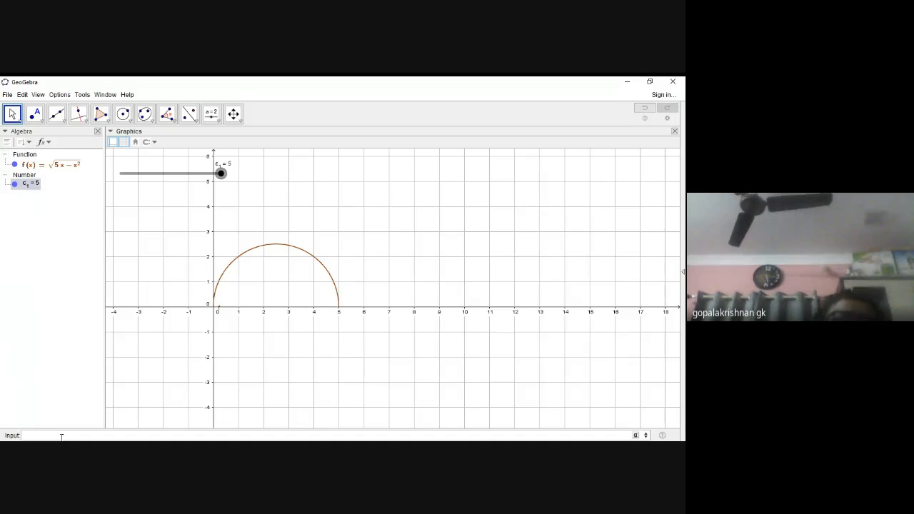
{"action": "type", "text": "solve"}
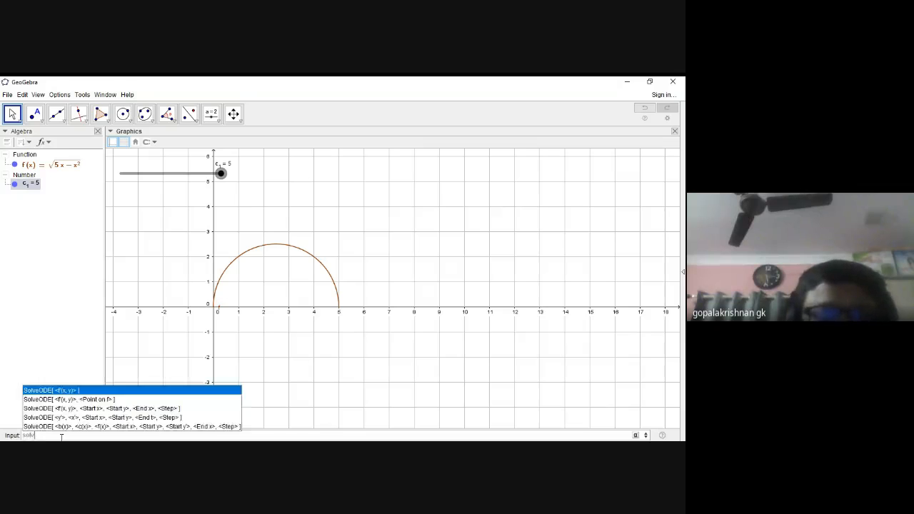
{"action": "left_click", "coordinate": [69, 400]}
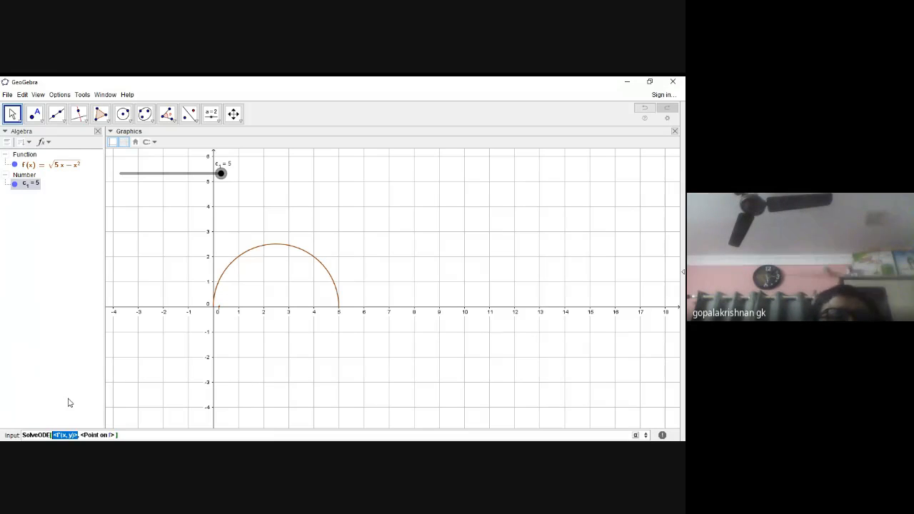
{"action": "type", "text": "-("}
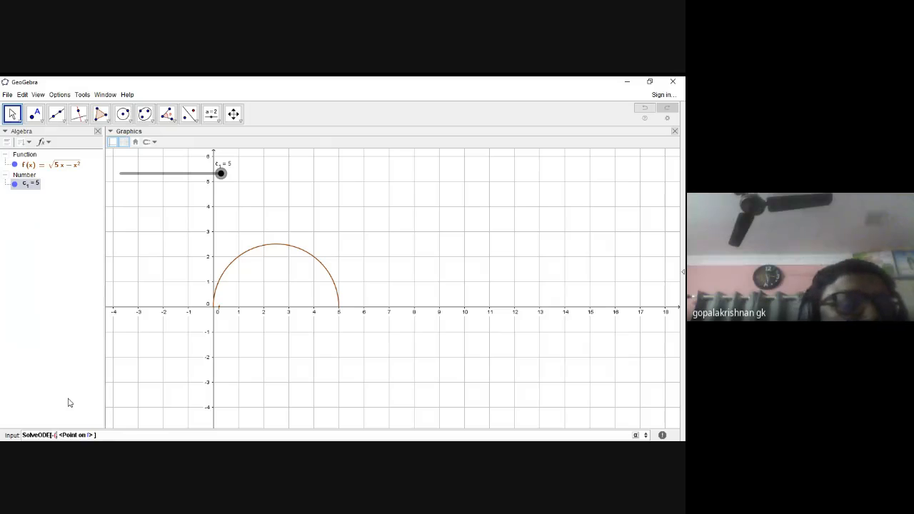
{"action": "type", "text": "x^"}
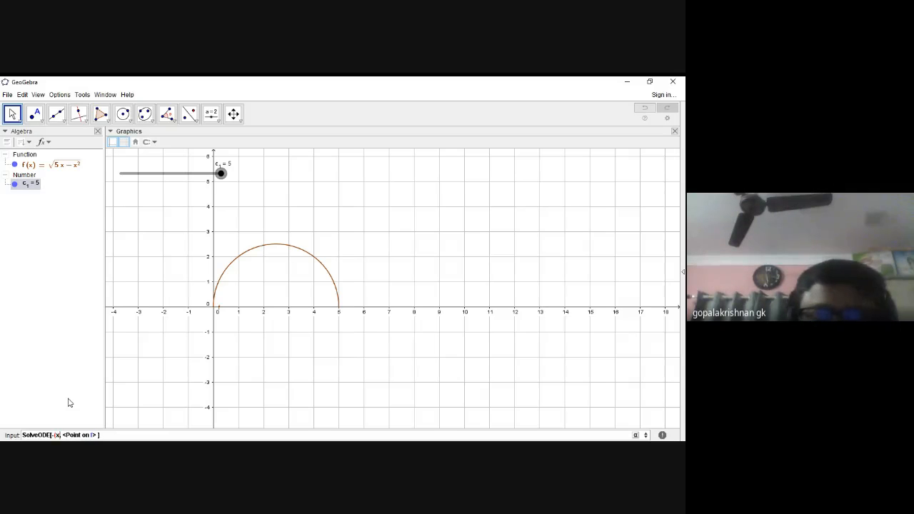
{"action": "type", "text": "2-"}
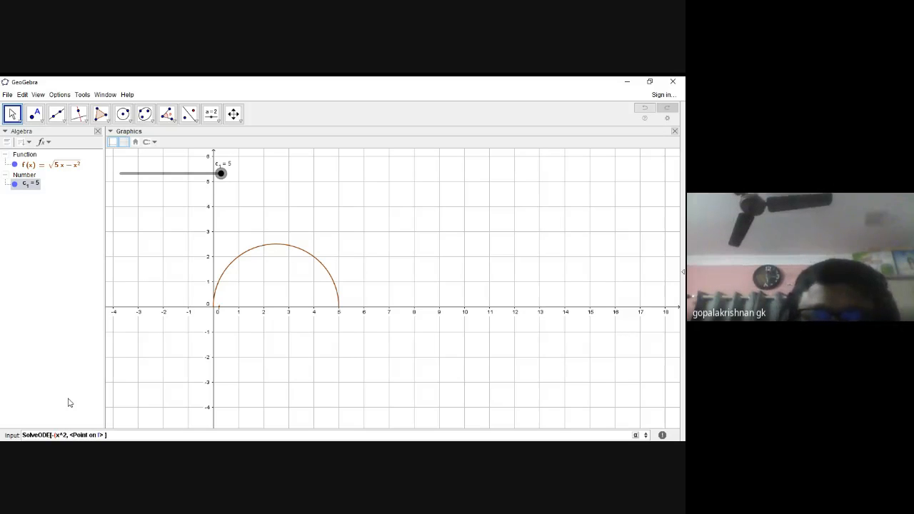
{"action": "type", "text": "y"}
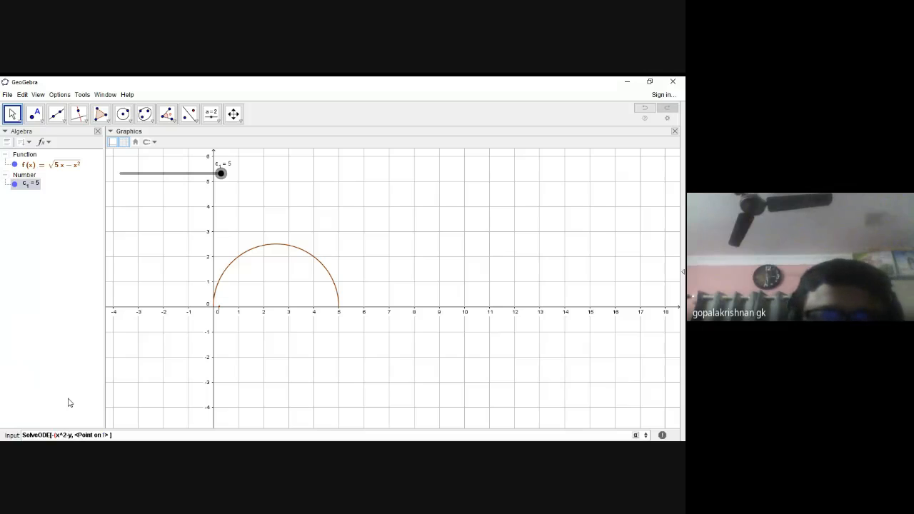
{"action": "type", "text": "^2"}
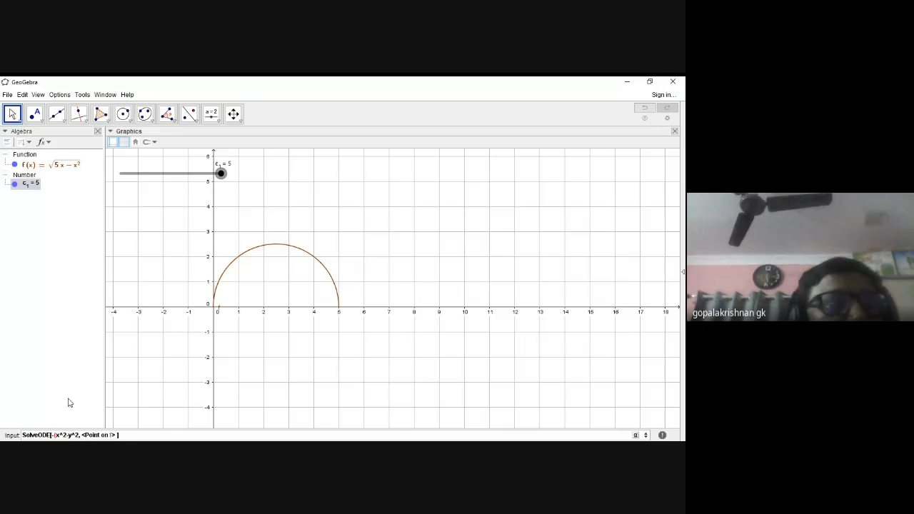
{"action": "type", "text": ")"}
{"action": "type", "text": ")"}
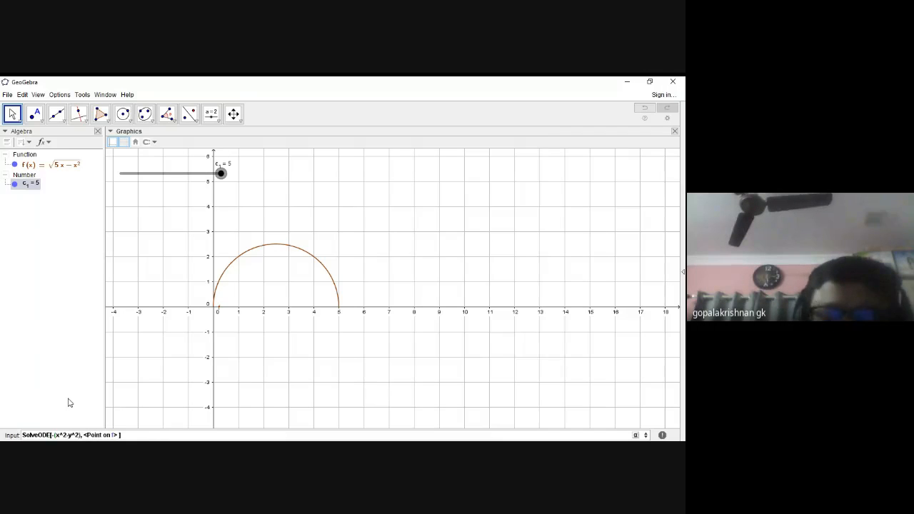
{"action": "type", "text": "/(2"}
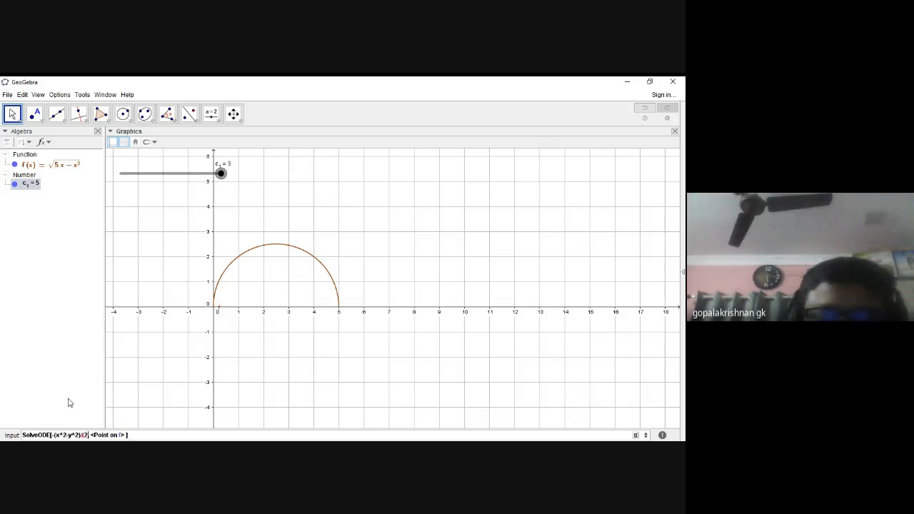
{"action": "type", "text": "x"}
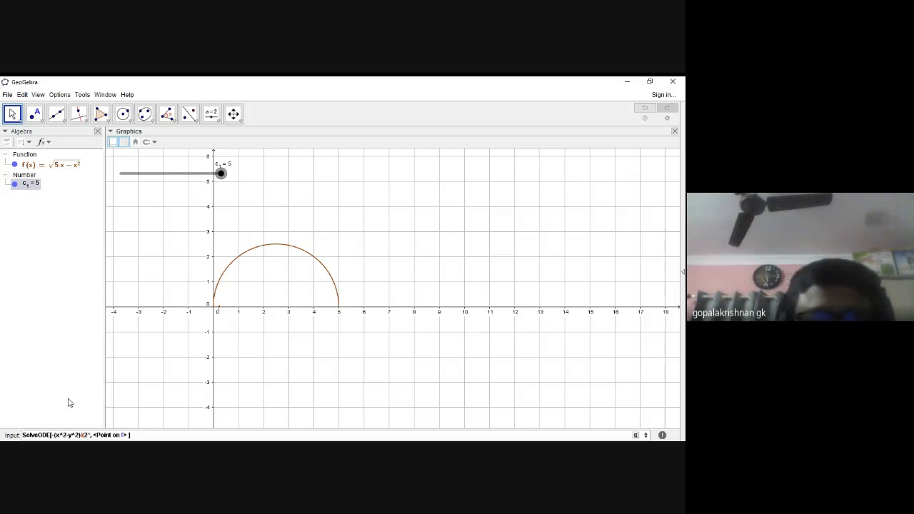
{"action": "type", "text": "x)"}
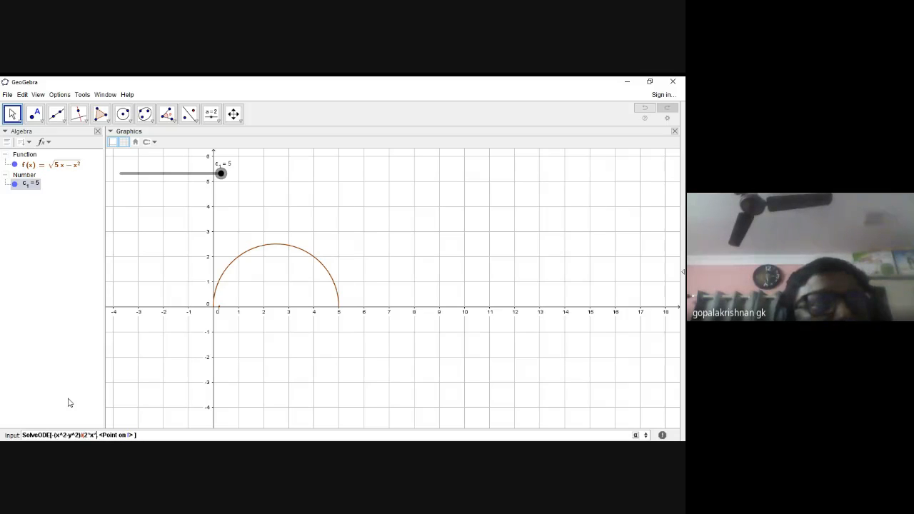
{"action": "type", "text": "y"}
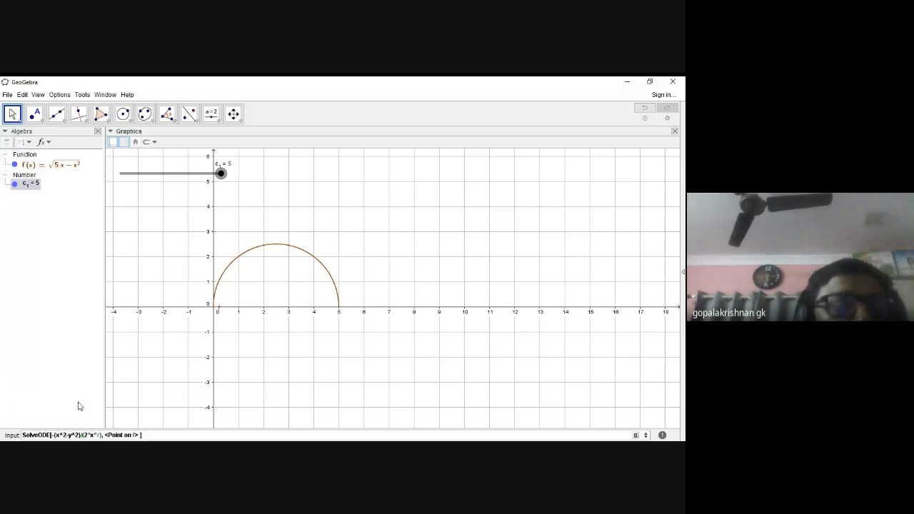
Step: Enter (1,1) as the point on f, try to run the command, and decline creating a slider for Y
{"action": "key", "text": "Tab"}
{"action": "type", "text": "("}
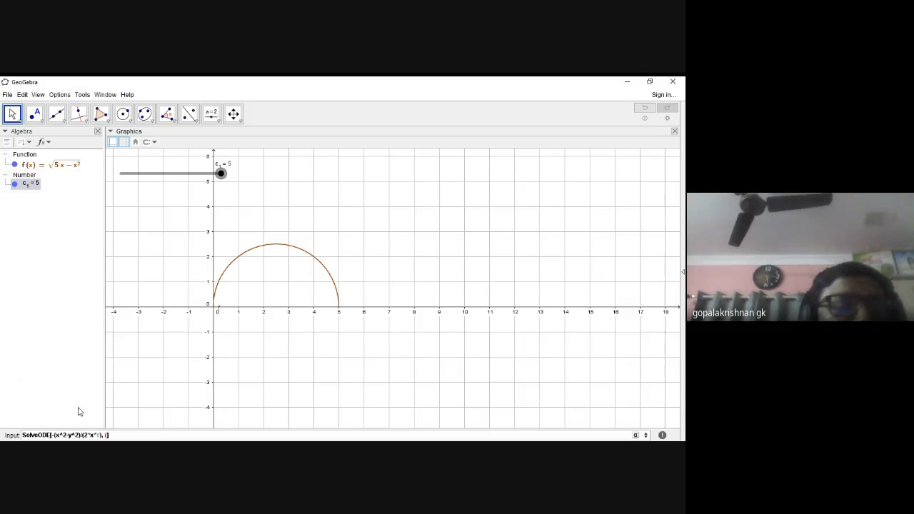
{"action": "type", "text": "1,1"}
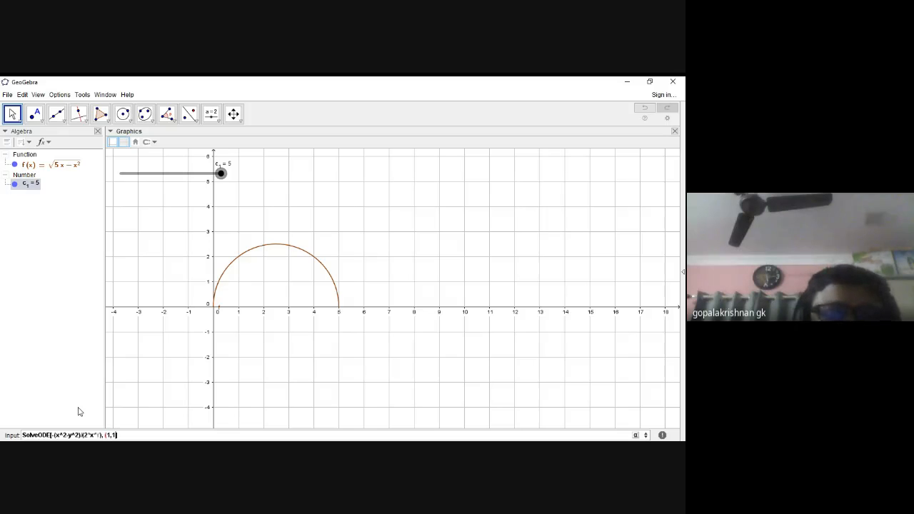
{"action": "type", "text": ")"}
{"action": "key", "text": "Return"}
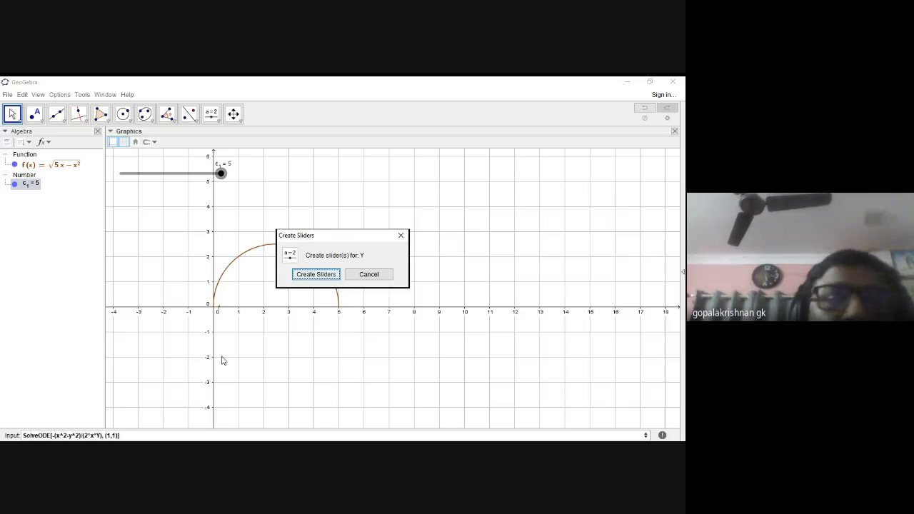
{"action": "left_click", "coordinate": [355, 275]}
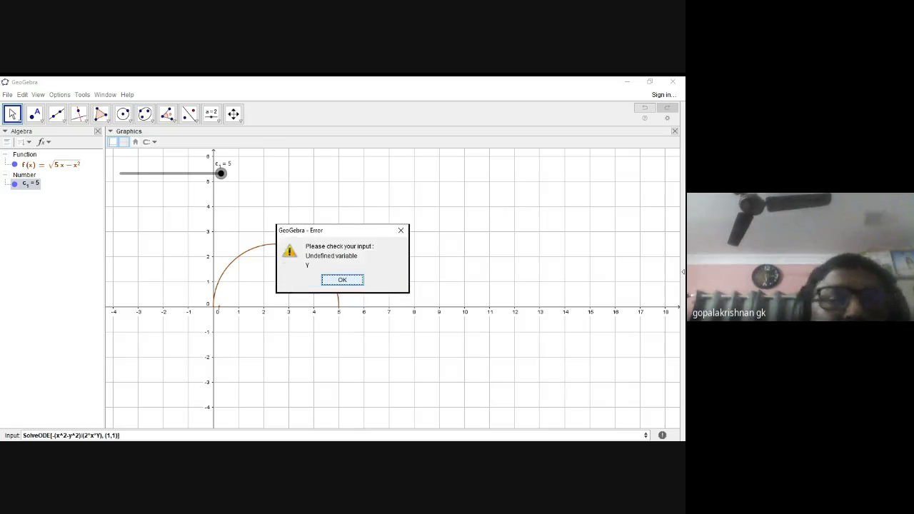
{"action": "left_click", "coordinate": [341, 282]}
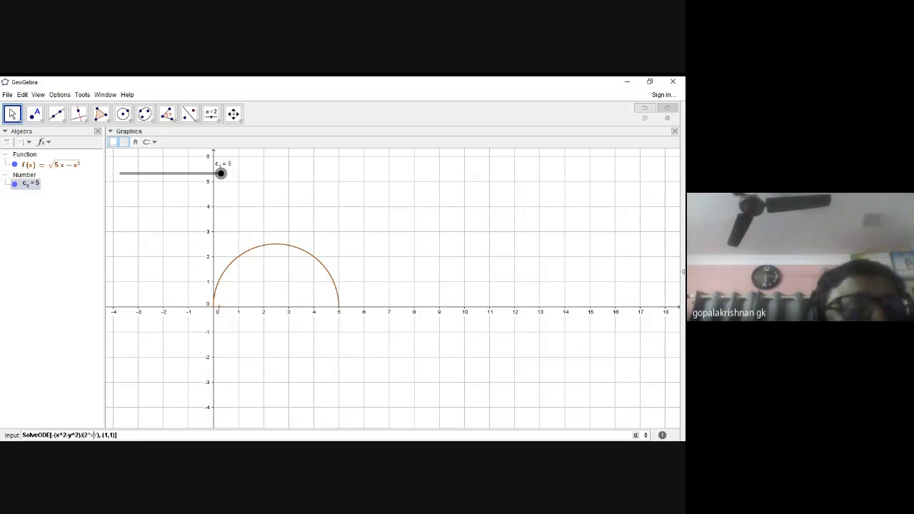
Step: Re-enter the multiplication sign before Y and try the SolveODE command again without creating a slider
{"action": "type", "text": "*"}
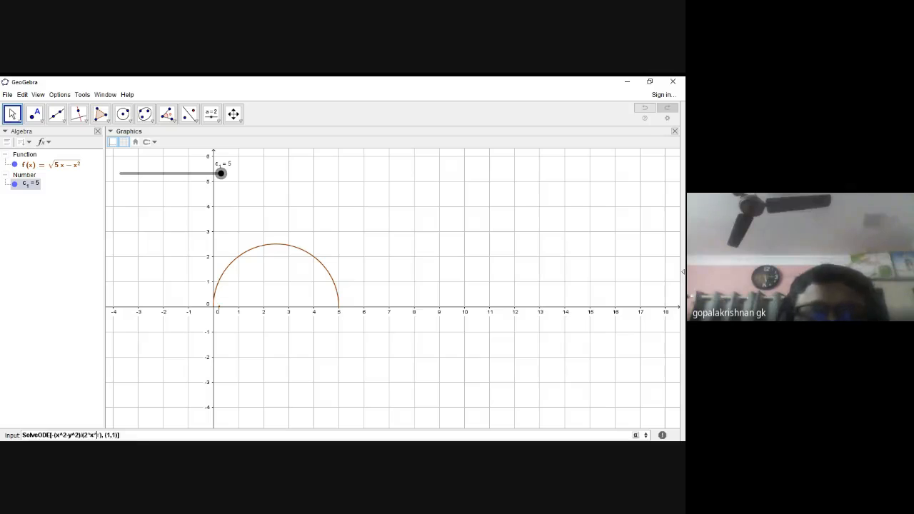
{"action": "key", "text": "Return"}
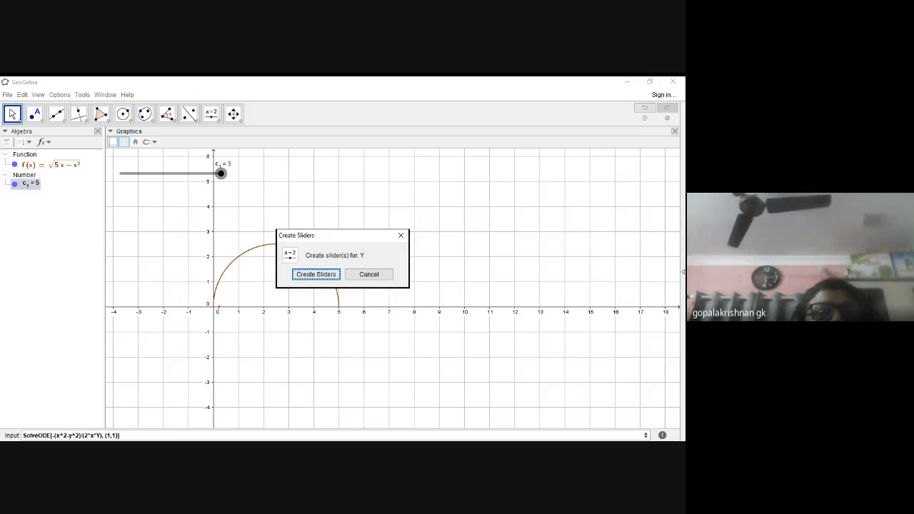
{"action": "left_click", "coordinate": [370, 275]}
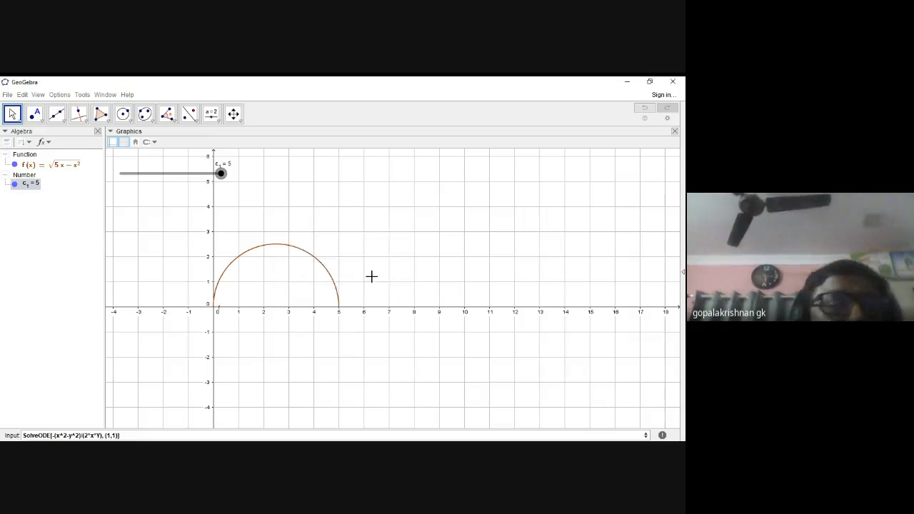
{"action": "left_click", "coordinate": [100, 435]}
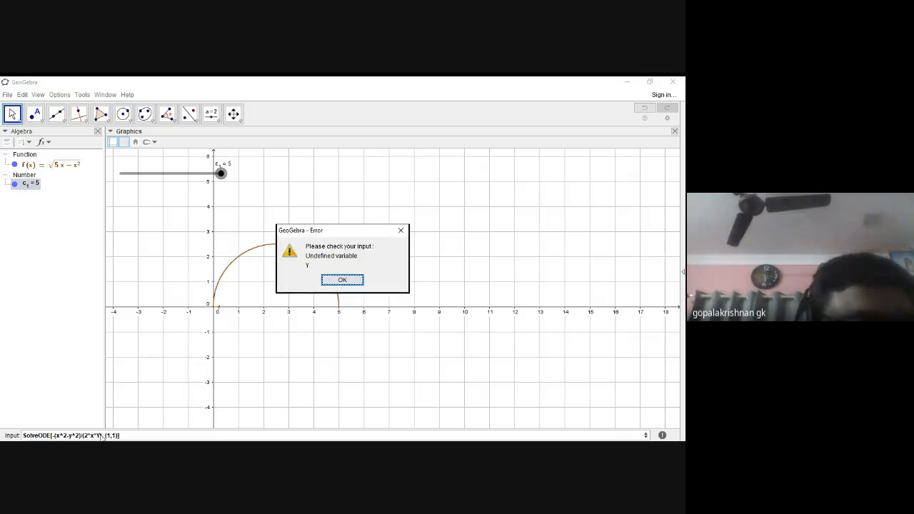
{"action": "left_click", "coordinate": [342, 279]}
Step: Replace the uppercase Y in the denominator with lowercase y and solve the equation through the point (1,1)
{"action": "left_click", "coordinate": [101, 434]}
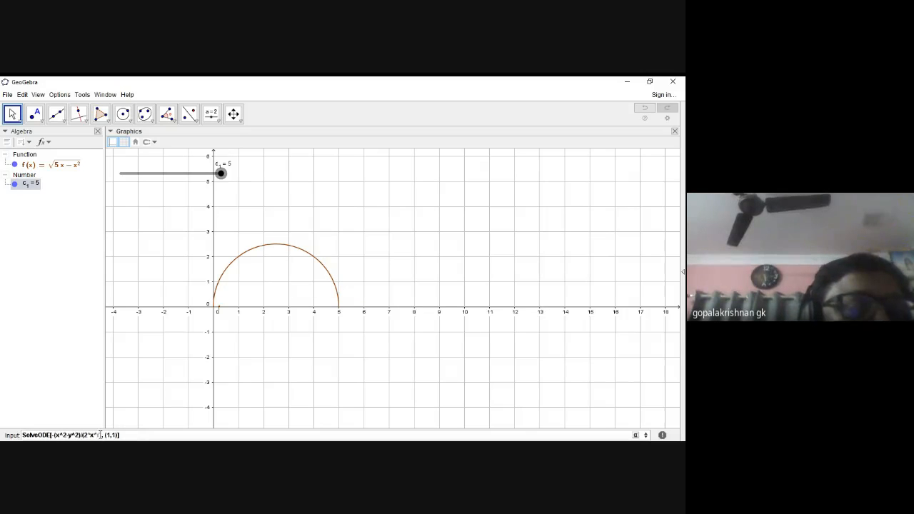
{"action": "key", "text": "BackSpace"}
{"action": "type", "text": "y"}
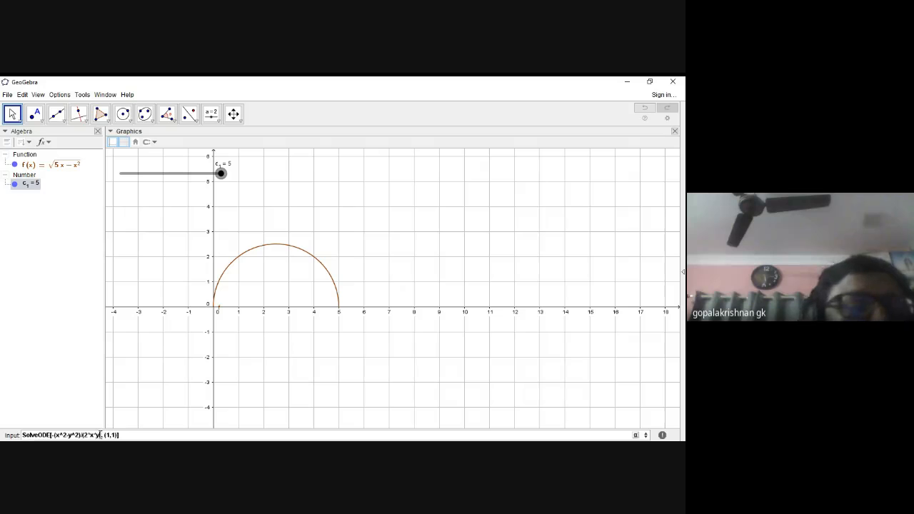
{"action": "key", "text": "Return"}
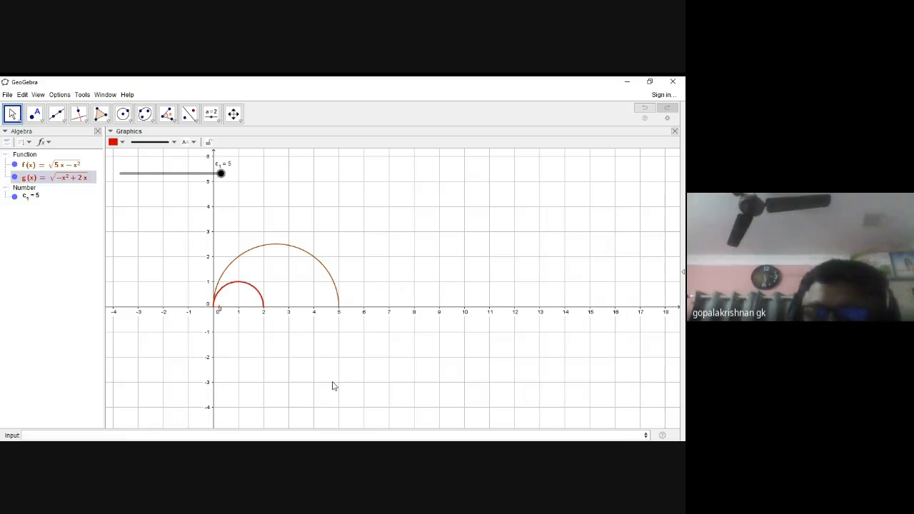
Step: Set the c1 slider to 2 to match the general solution to the particular one, and minimize the window
{"action": "left_click", "coordinate": [221, 173]}
{"action": "left_click_drag", "start_coordinate": [220, 174], "coordinate": [191, 190]}
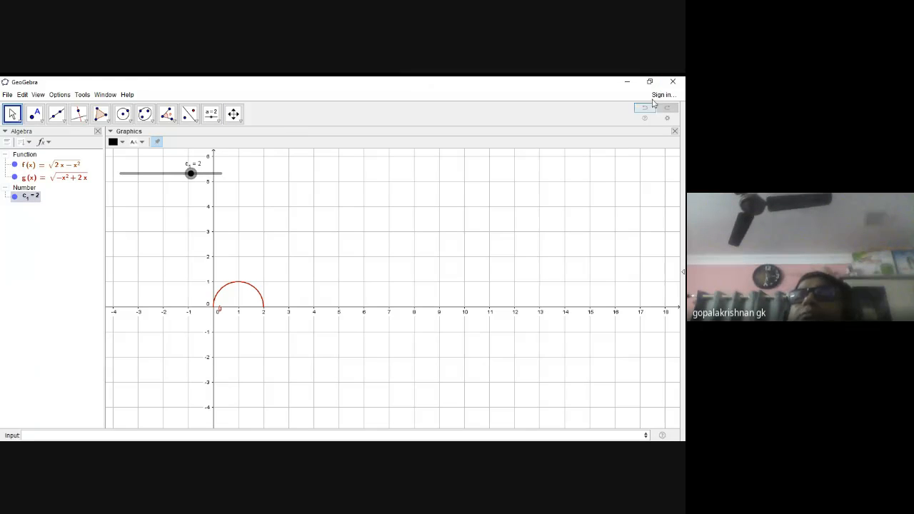
{"action": "left_click", "coordinate": [627, 83]}
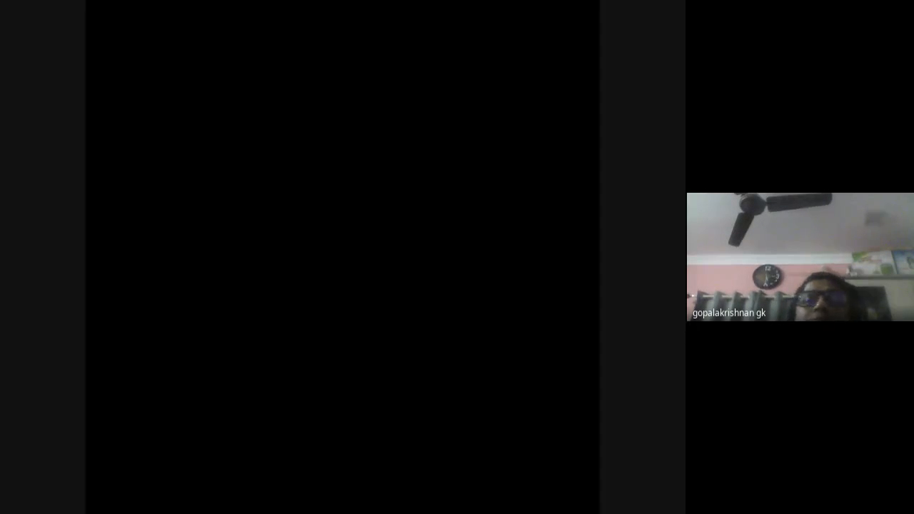